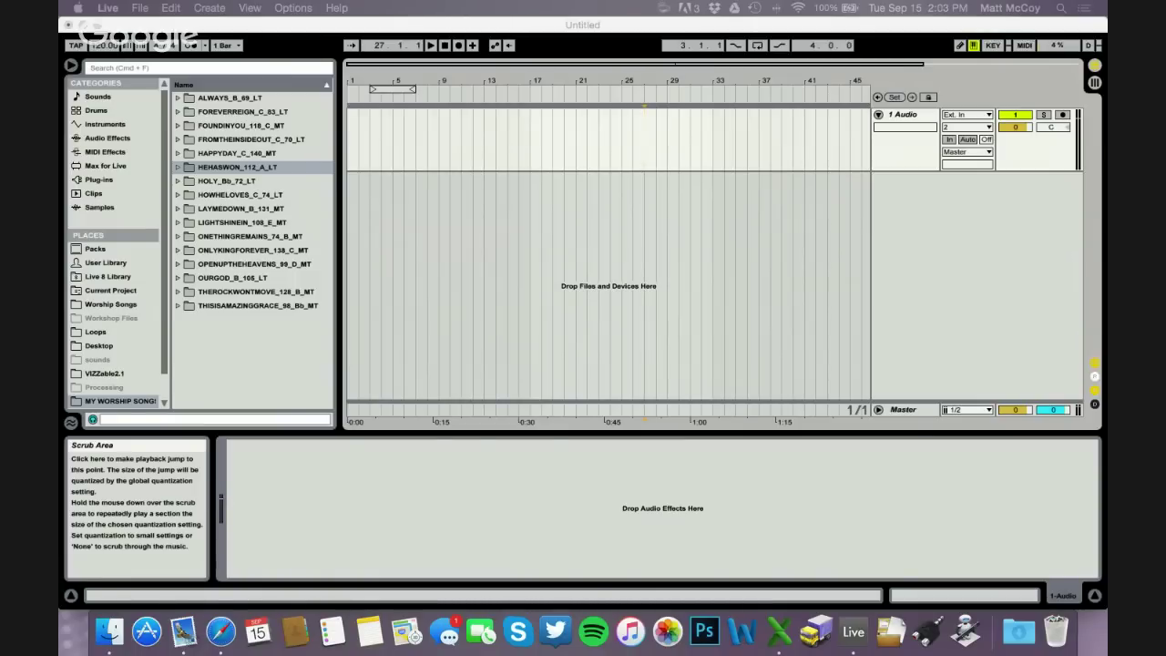
# - Switch to Safari and search the Loop Community home page for THIS IS AMAZING
pyautogui.press('super+Tab')
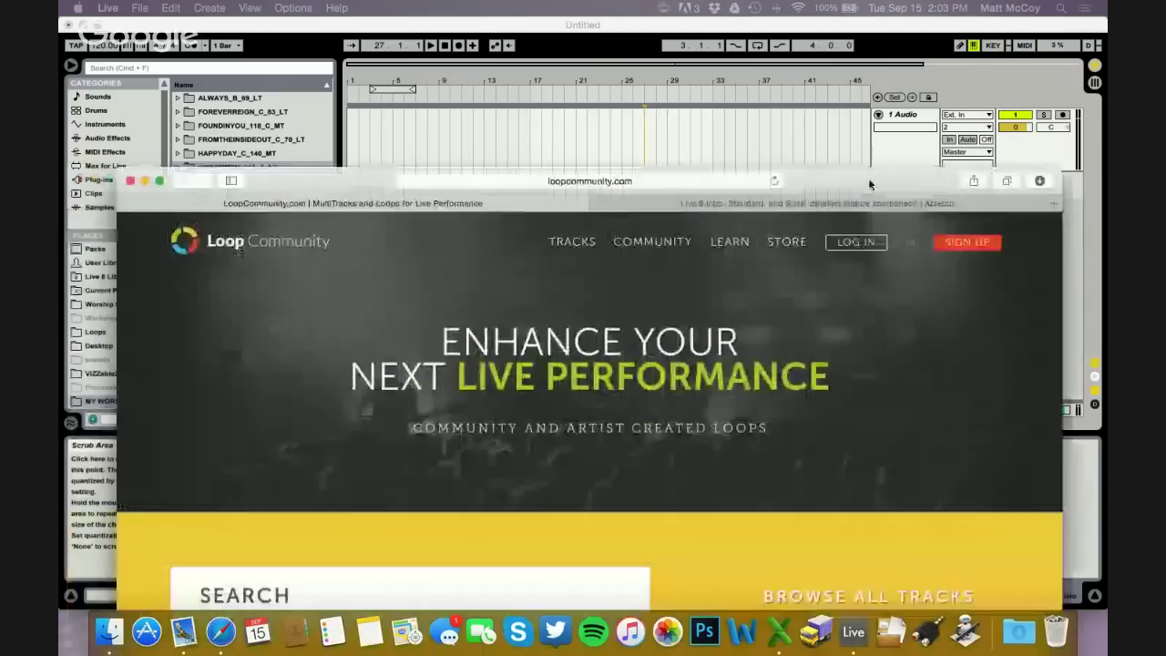
pyautogui.moveTo(812, 177); pyautogui.dragTo(799, 51)
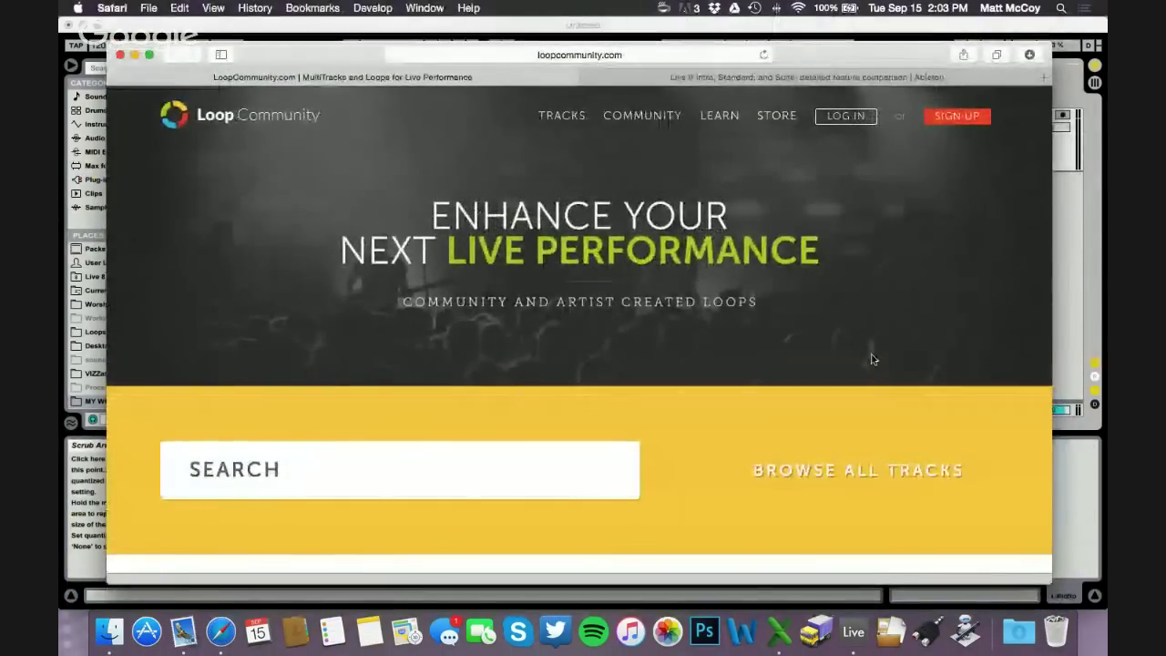
pyautogui.scroll(-5, 831, 352)
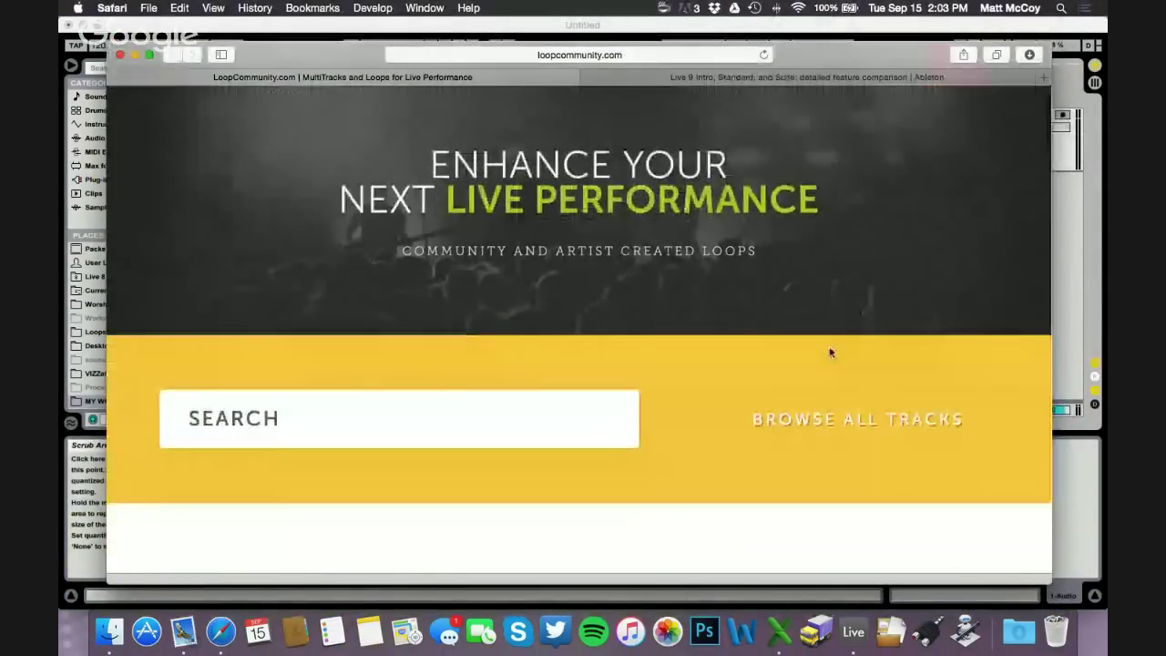
pyautogui.scroll(8, 831, 353)
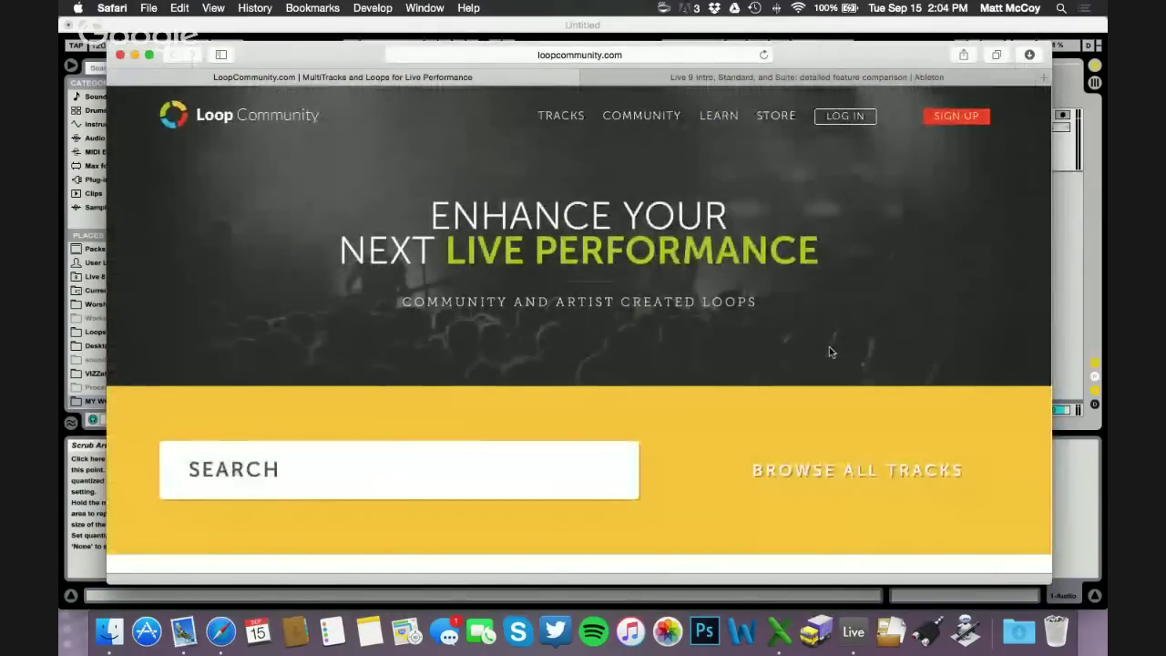
pyautogui.scroll(-2, 677, 355)
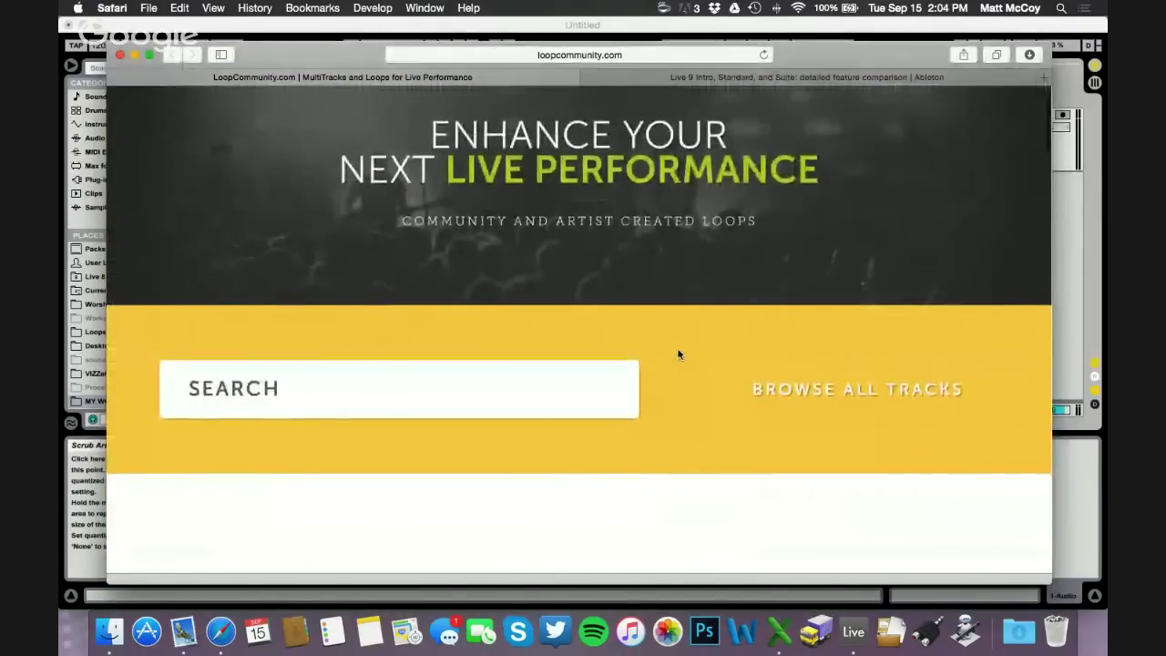
pyautogui.click(342, 371)
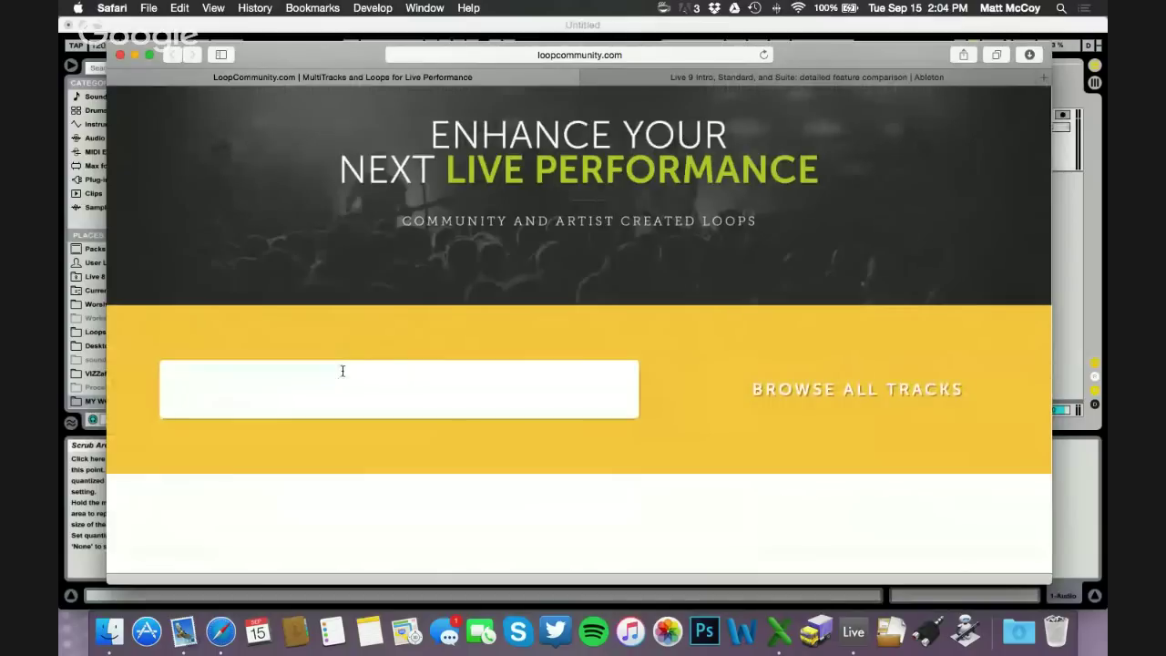
pyautogui.write('THIS IS AMAZING')
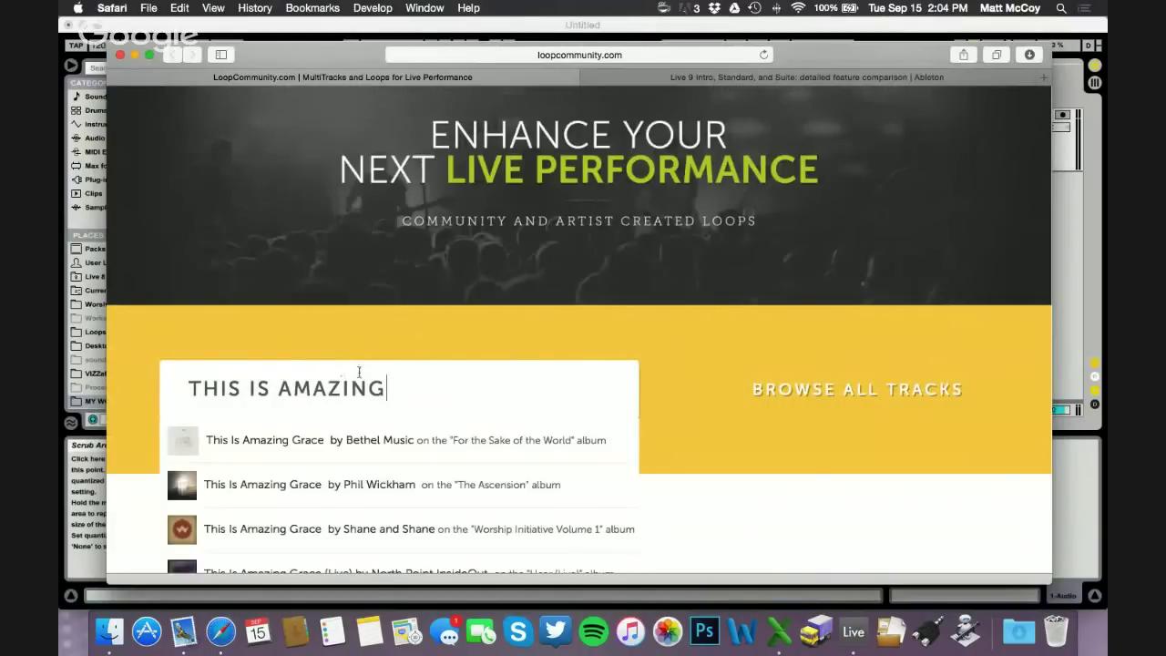
pyautogui.scroll(-2, 448, 378)
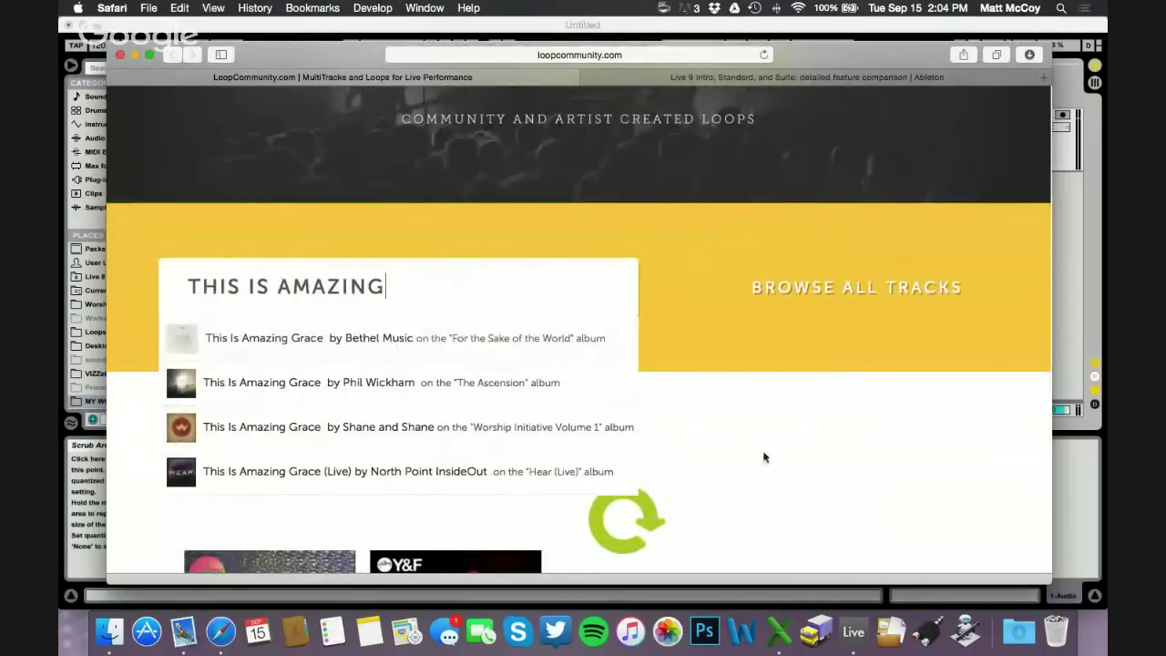
pyautogui.click(666, 357)
# - Review the Community Tracks, Original Tracks, Prime, Looptimus and SoundPark sections of the Loop Community home page
pyautogui.scroll(-3, 665, 358)
pyautogui.scroll(-4, 666, 358)
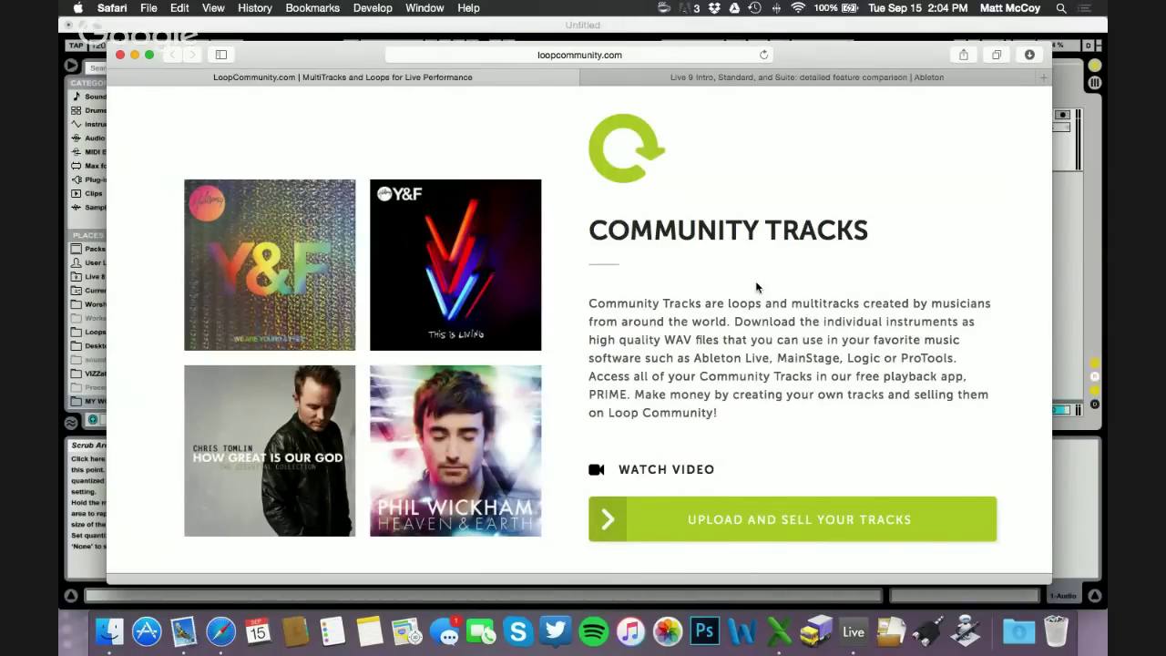
pyautogui.scroll(-10, 756, 287)
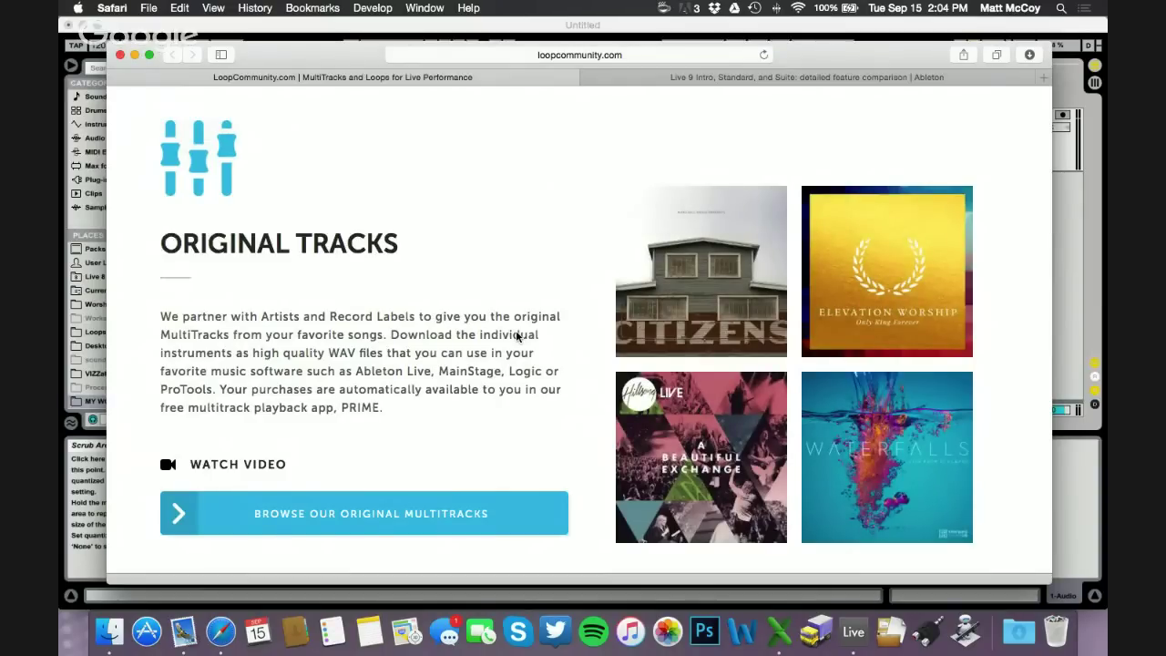
pyautogui.scroll(-10, 515, 336)
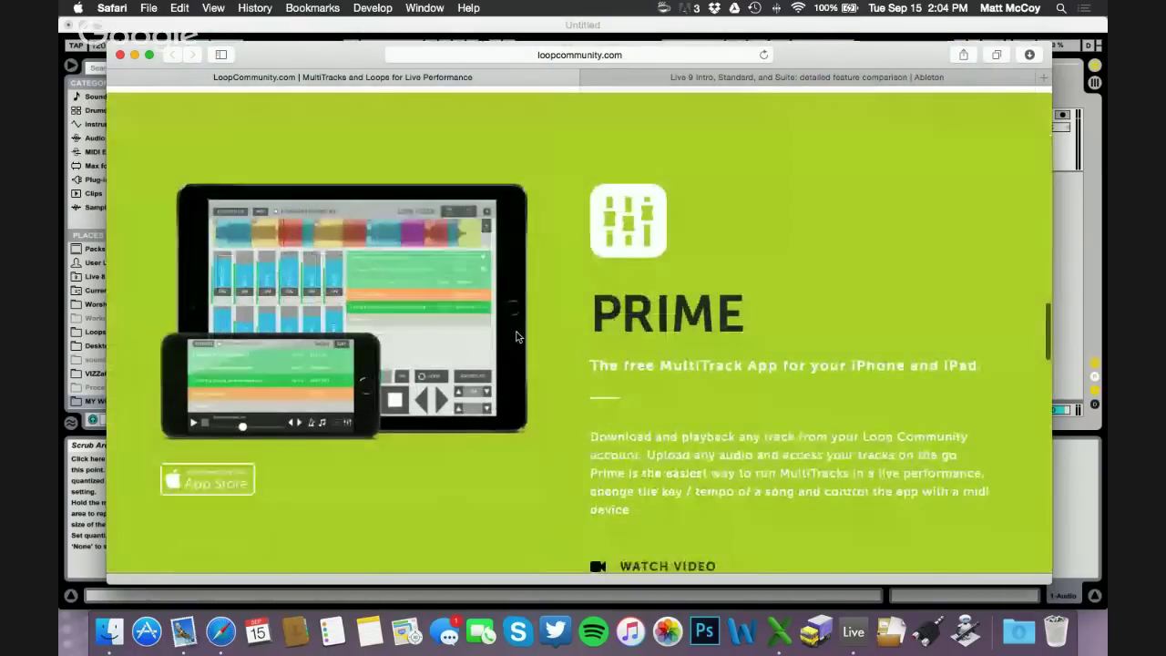
pyautogui.scroll(-1, 516, 336)
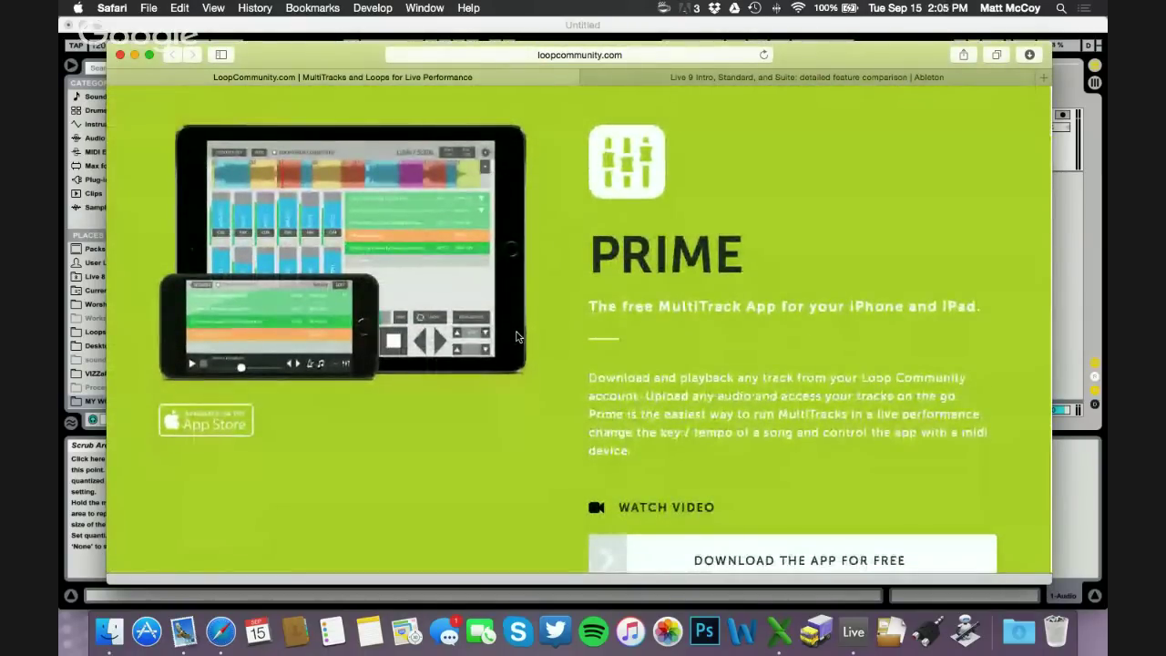
pyautogui.scroll(-1, 516, 336)
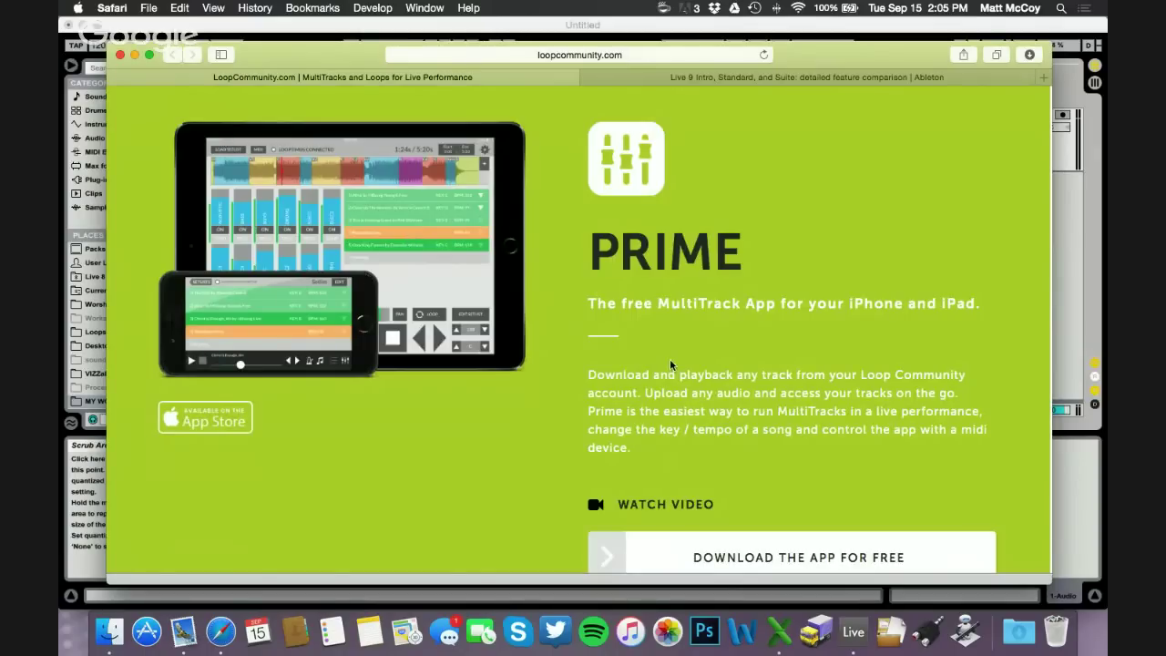
pyautogui.scroll(-10, 670, 364)
pyautogui.scroll(1, 669, 365)
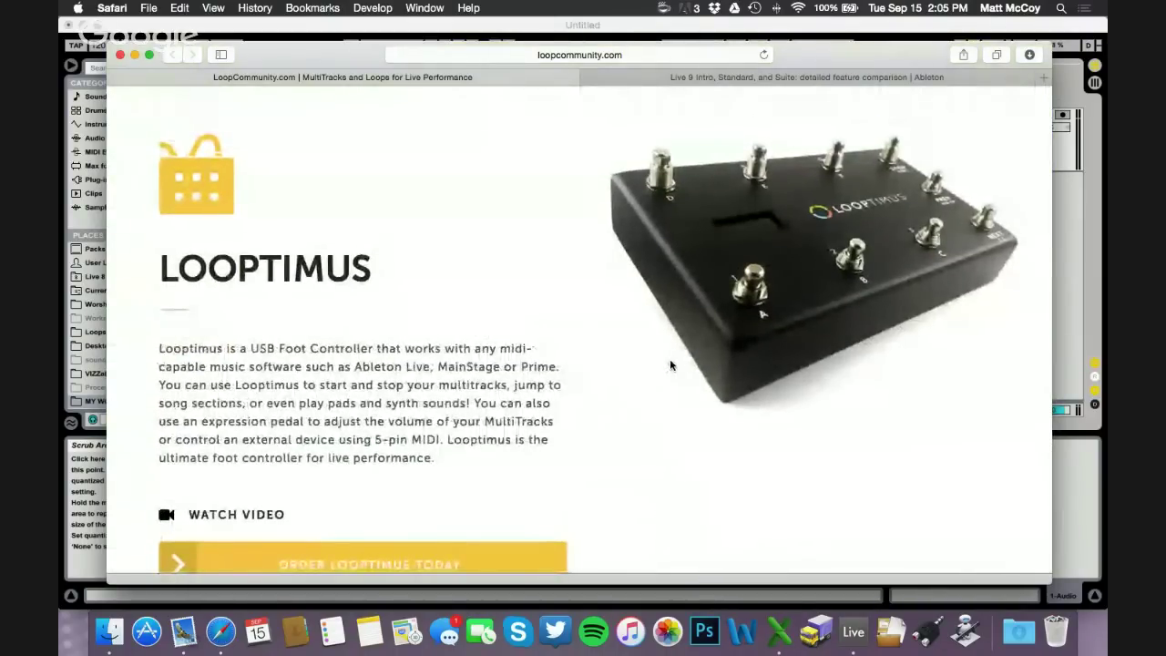
pyautogui.scroll(-10, 669, 365)
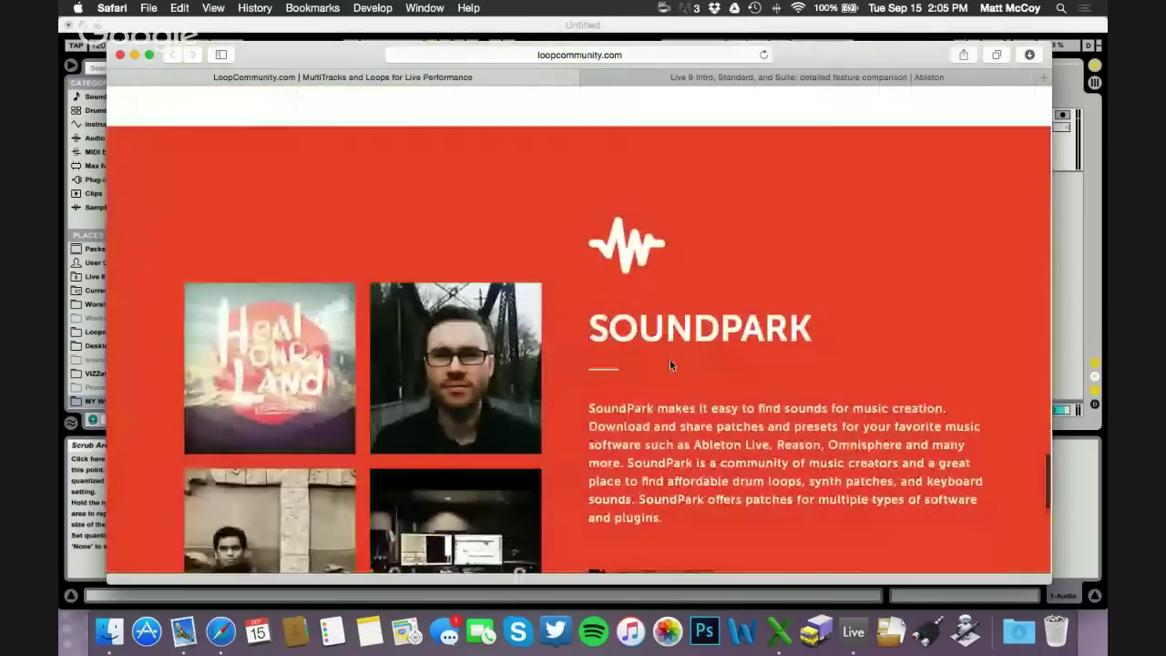
pyautogui.scroll(15, 669, 365)
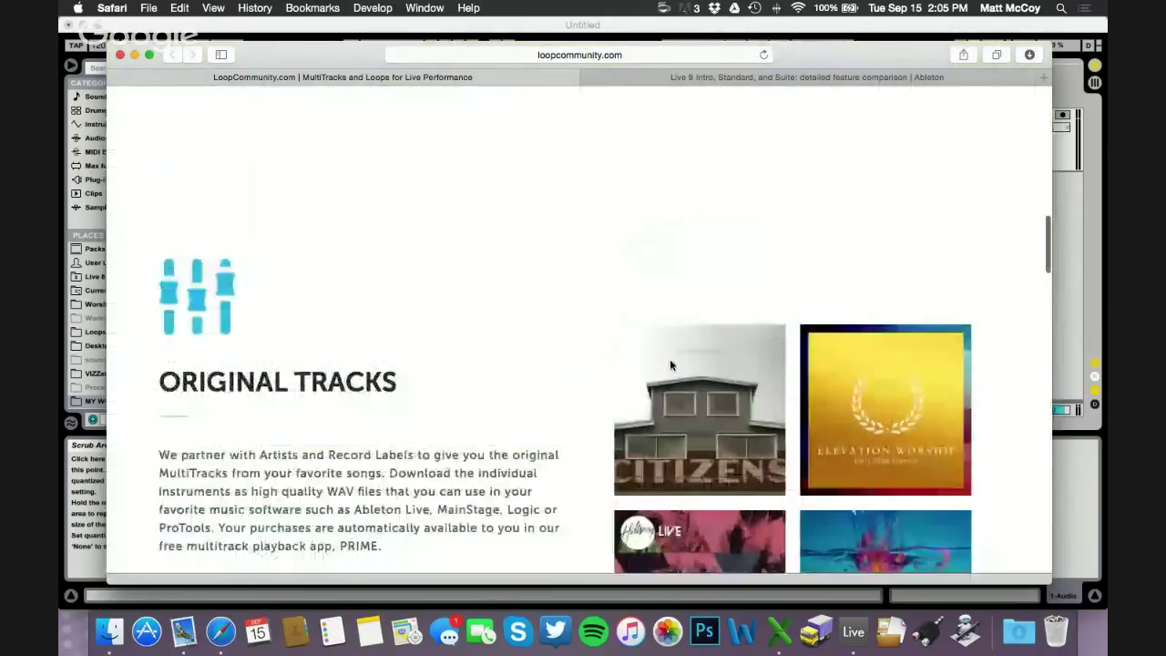
pyautogui.scroll(10, 670, 365)
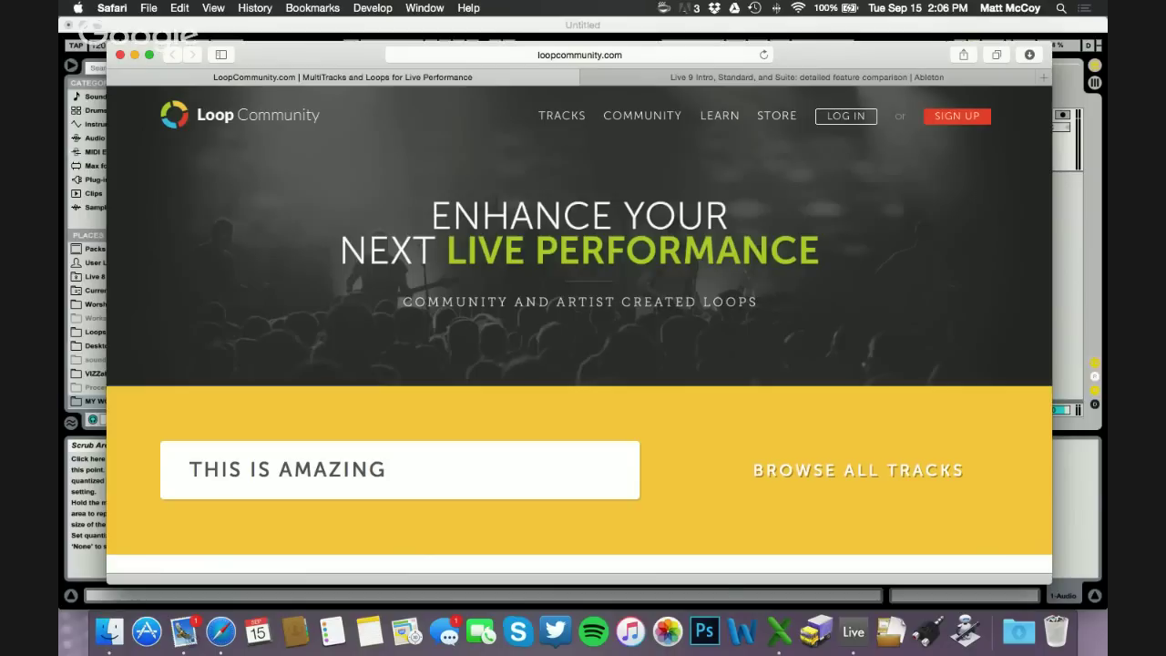
# - Open the Live 9 edition comparison page in Safari and examine the Key Features table for Intro, Standard and Suite
pyautogui.click(851, 26)
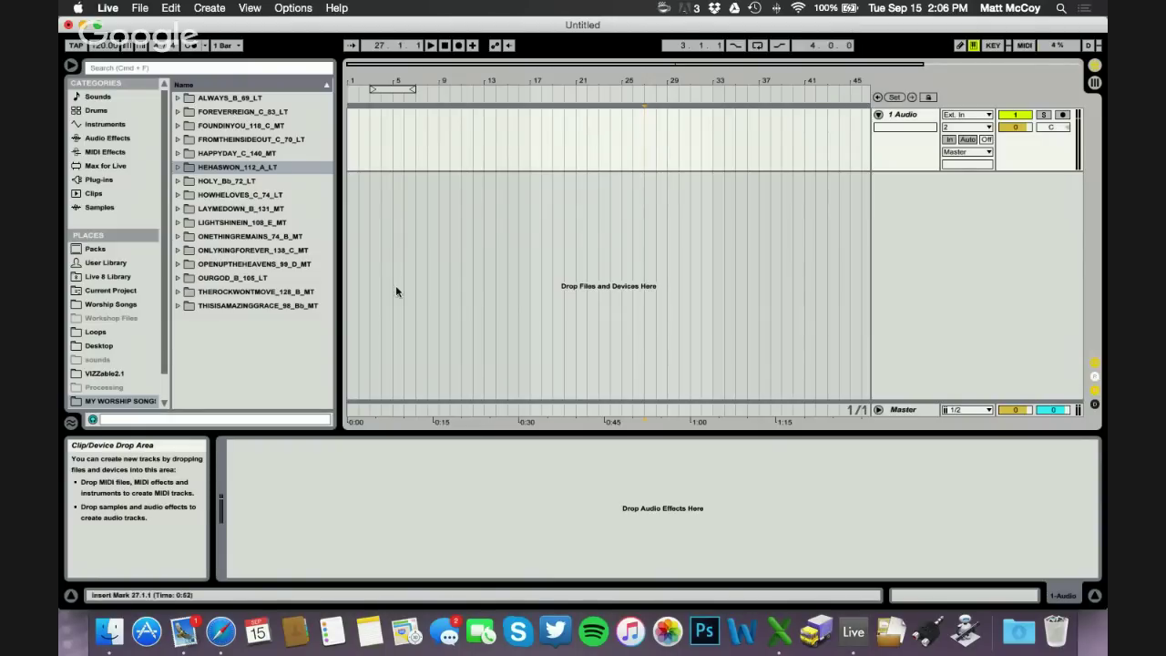
pyautogui.click(220, 631)
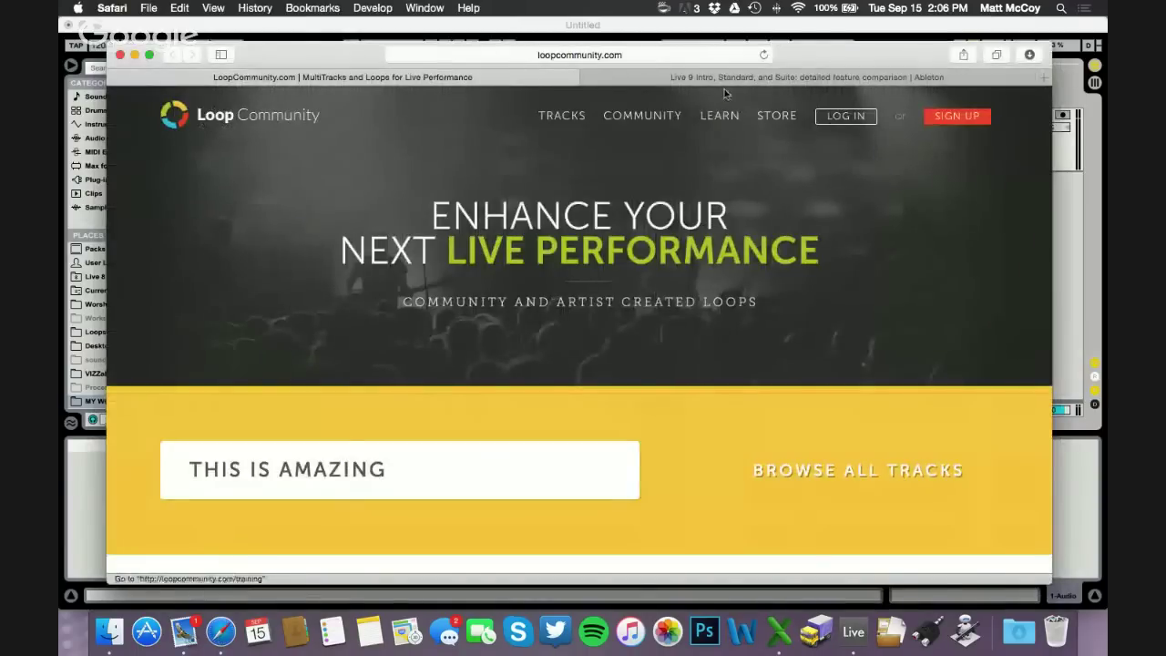
pyautogui.click(647, 79)
pyautogui.scroll(1, 566, 139)
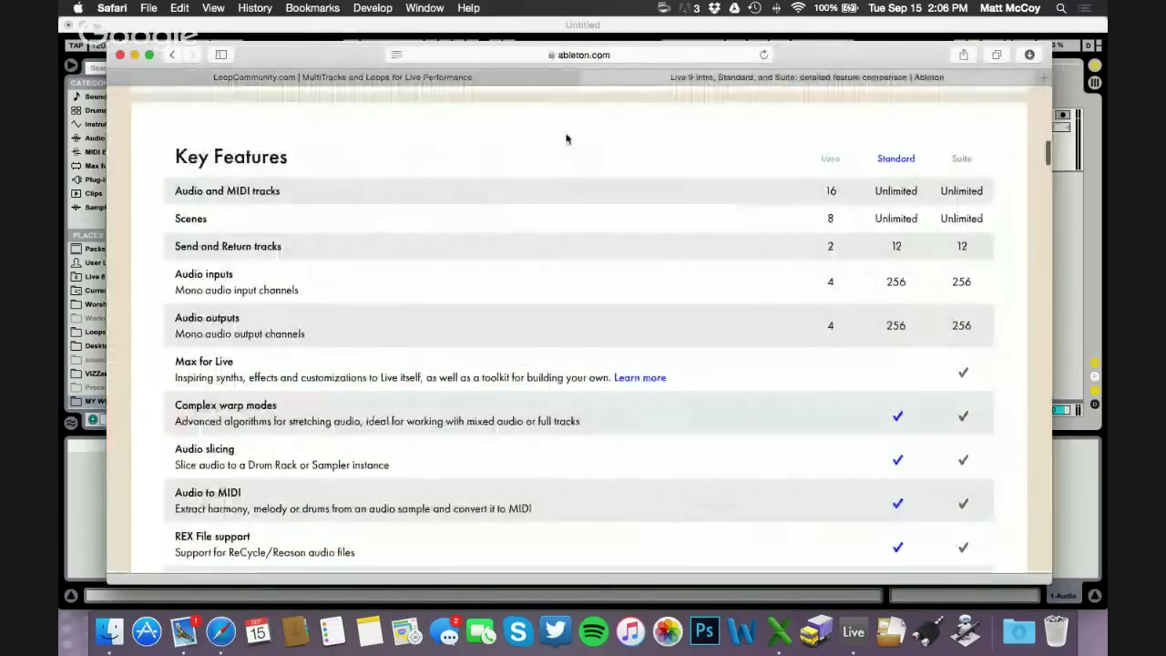
pyautogui.scroll(-2, 625, 358)
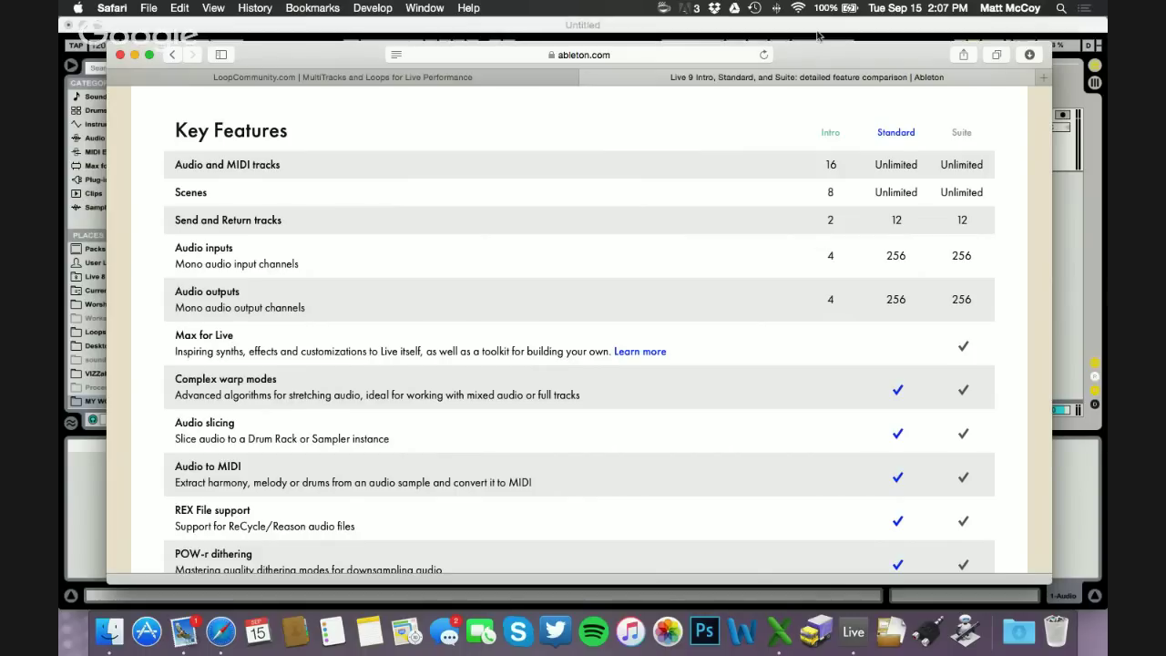
# - Switch back to Ableton Live and insert a second audio track below the first one
pyautogui.press('super+Tab')
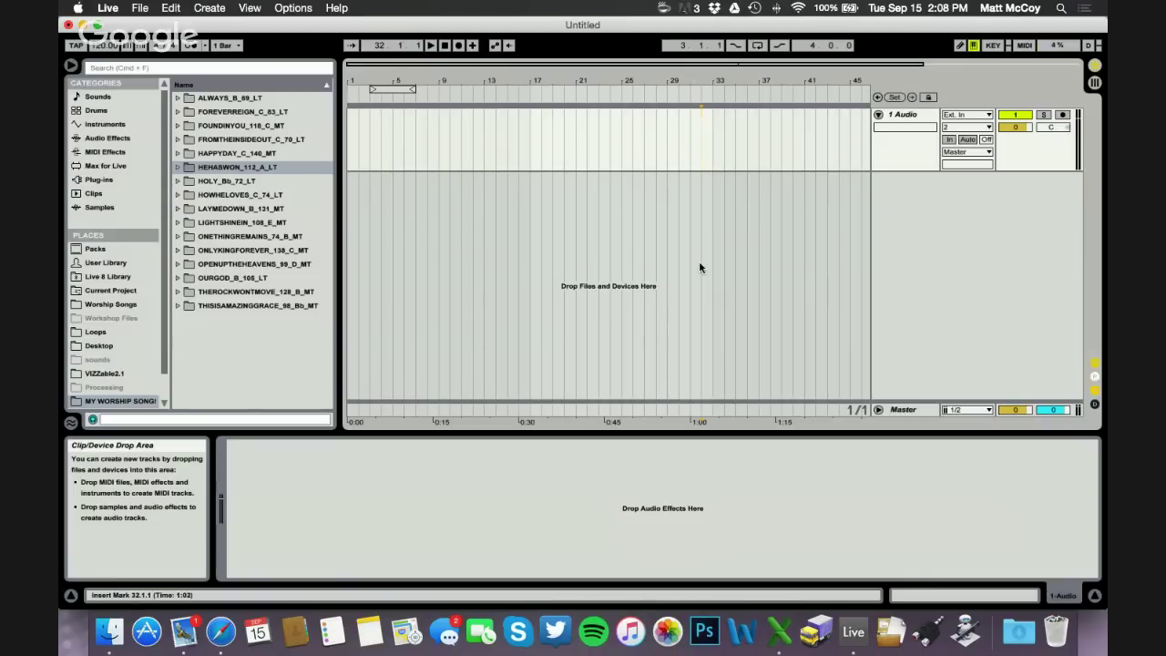
pyautogui.click(613, 280)
pyautogui.click(623, 267)
pyautogui.press('super+t')
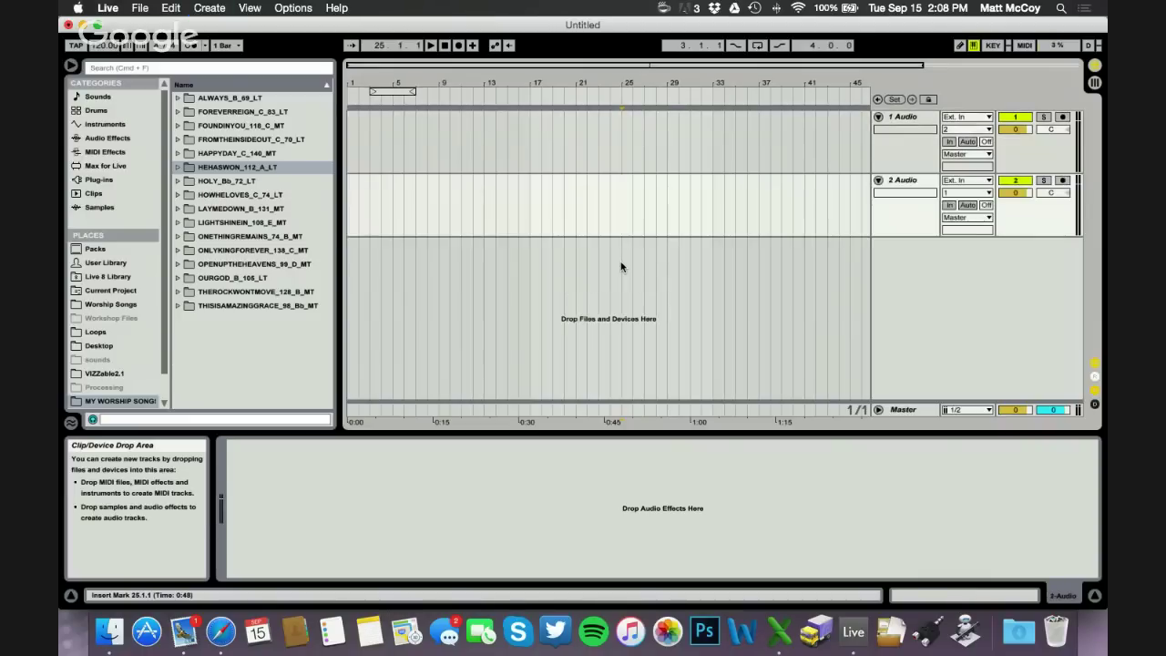
pyautogui.click(902, 116)
pyautogui.click(902, 180)
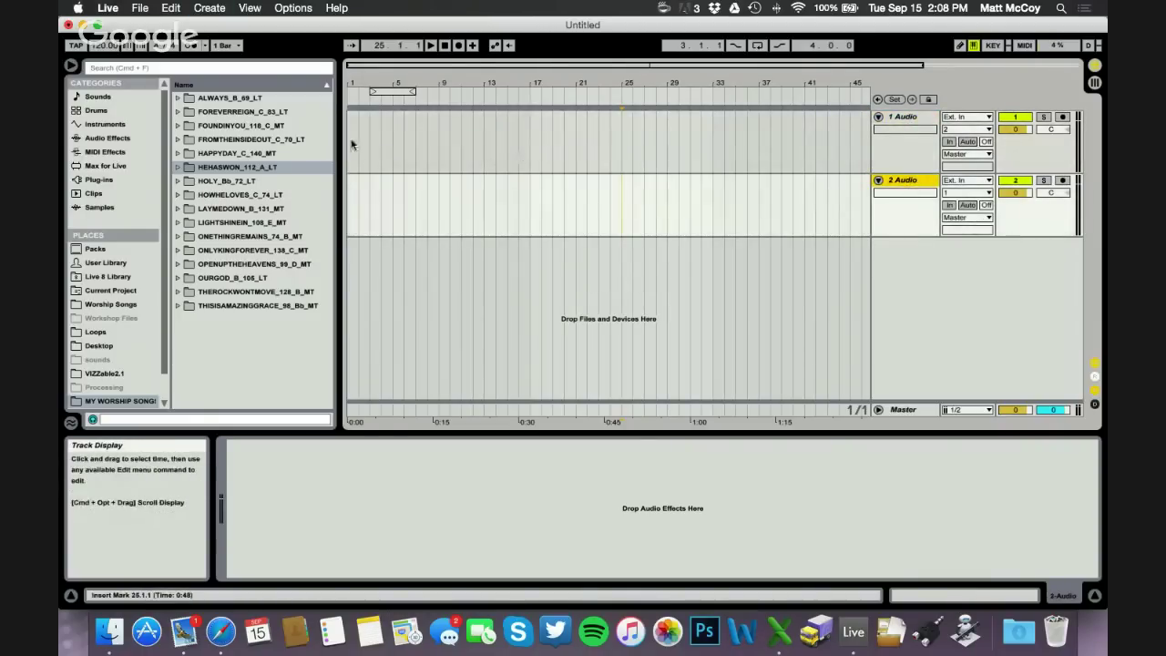
pyautogui.moveTo(352, 144); pyautogui.dragTo(738, 137)
pyautogui.moveTo(561, 84); pyautogui.dragTo(569, 82)
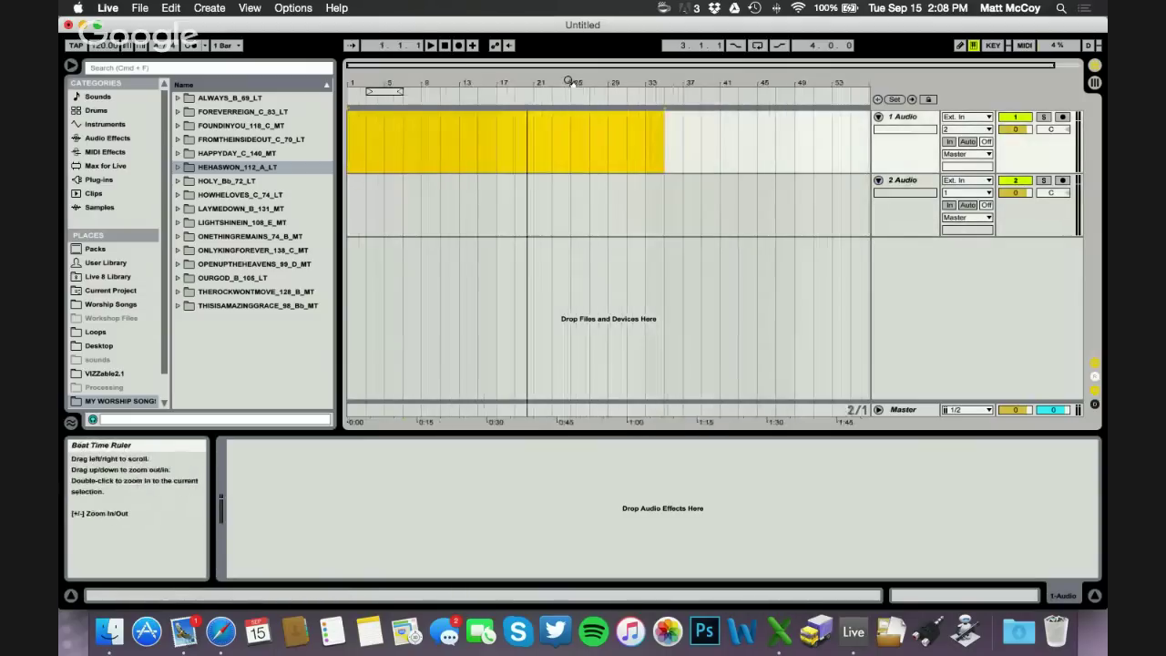
pyautogui.click(535, 136)
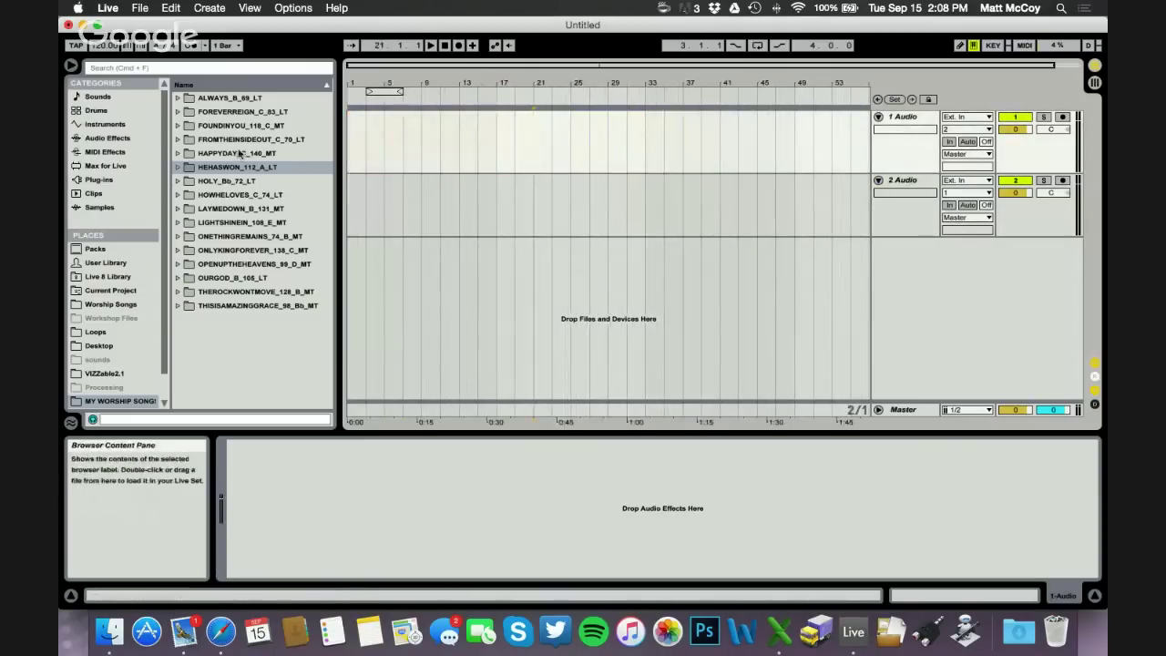
# - Place HEHASWON_112_A_STEREO.wav from the HEHASWON_112_A_LT folder at the start of the first audio track
pyautogui.click(179, 167)
pyautogui.moveTo(235, 208)
pyautogui.mouseDown()
pyautogui.moveTo(390, 167)
pyautogui.moveTo(359, 145)
pyautogui.mouseUp()
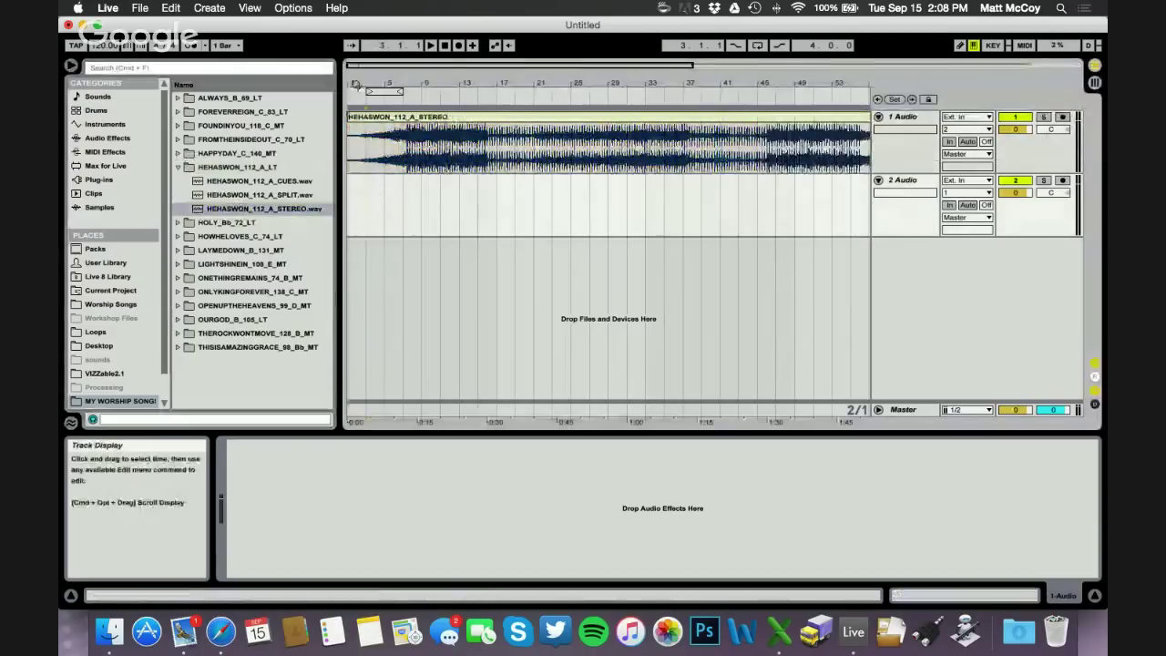
pyautogui.moveTo(355, 83); pyautogui.dragTo(358, 109)
# - Play the song from bar 3 and audition the first track with solo switched on and back off
pyautogui.click(375, 92)
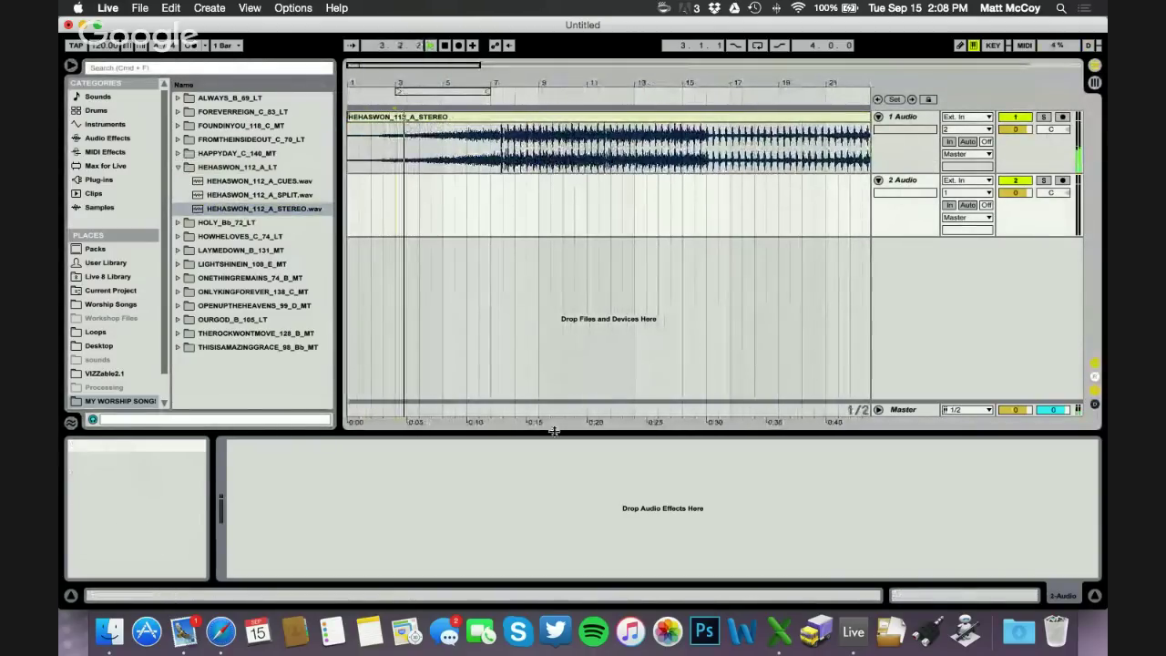
pyautogui.moveTo(431, 102); pyautogui.dragTo(431, 93)
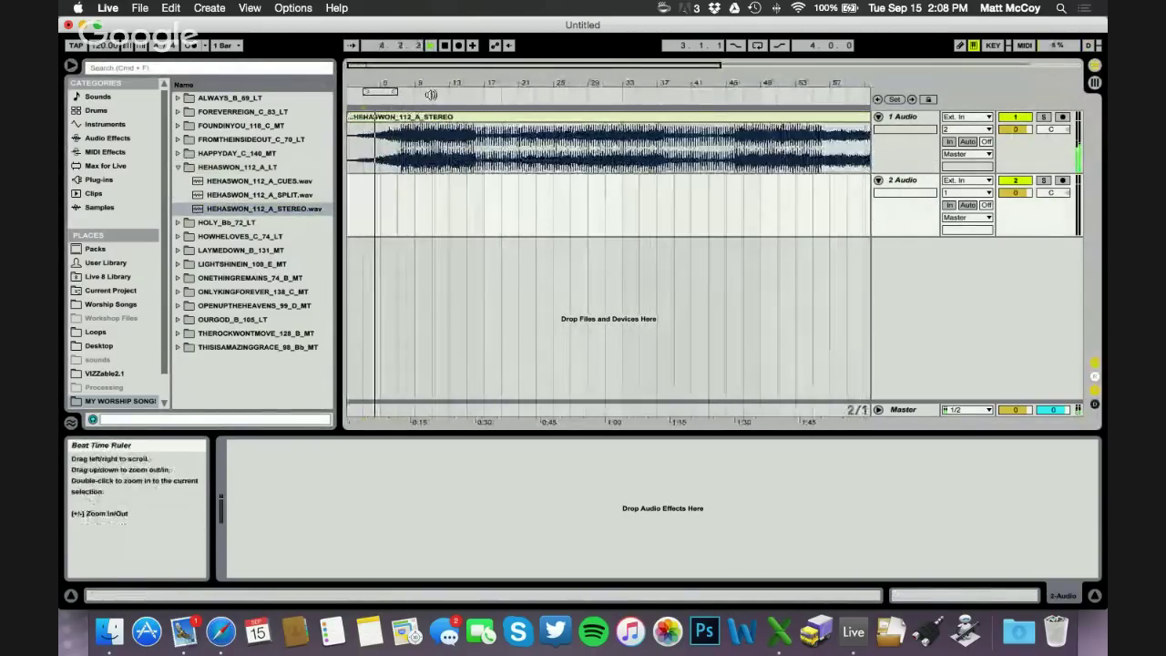
pyautogui.click(1043, 117)
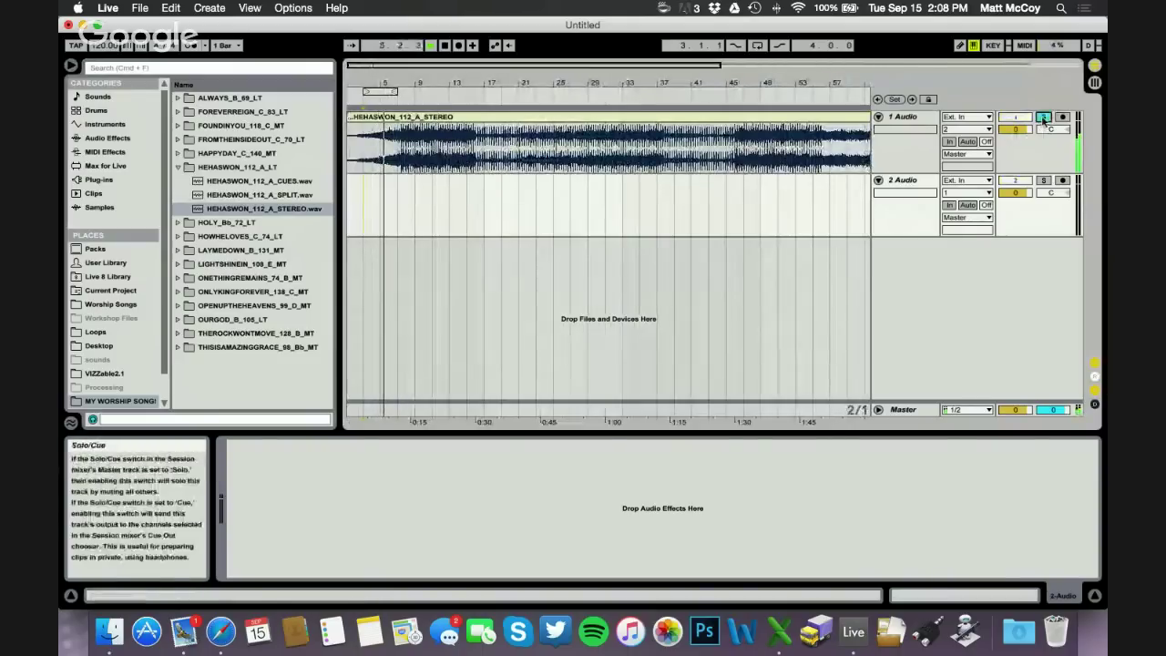
pyautogui.click(1043, 117)
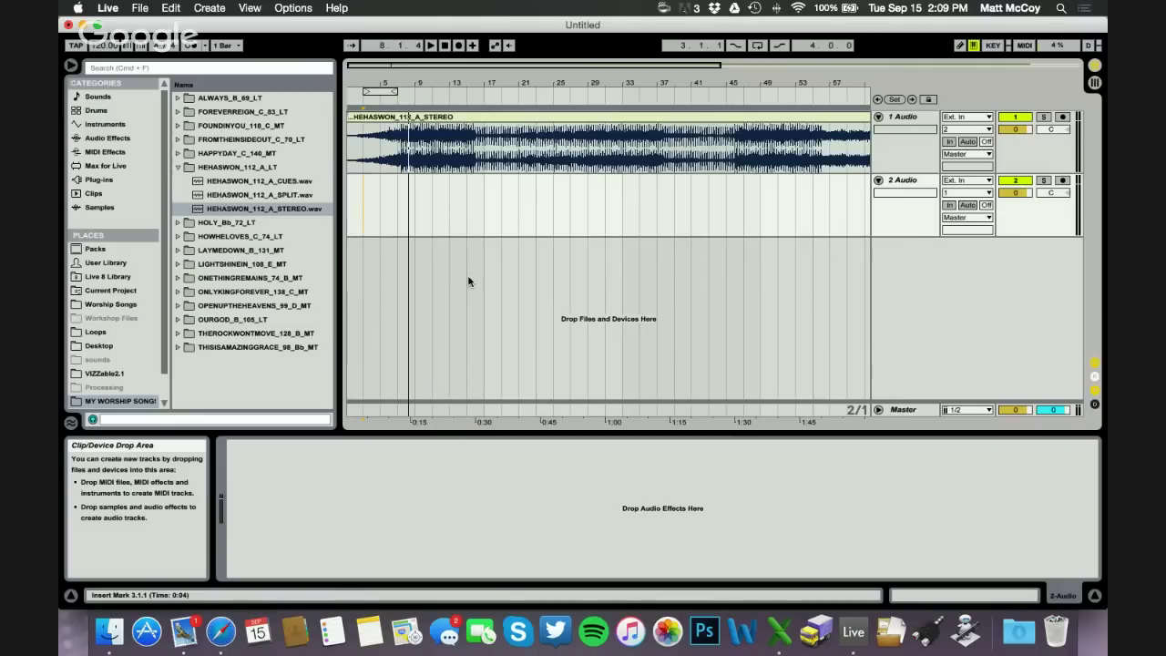
# - Place the insert marker at bar 5 on the second audio track and change from the Arrangement View to the Session View
pyautogui.click(591, 214)
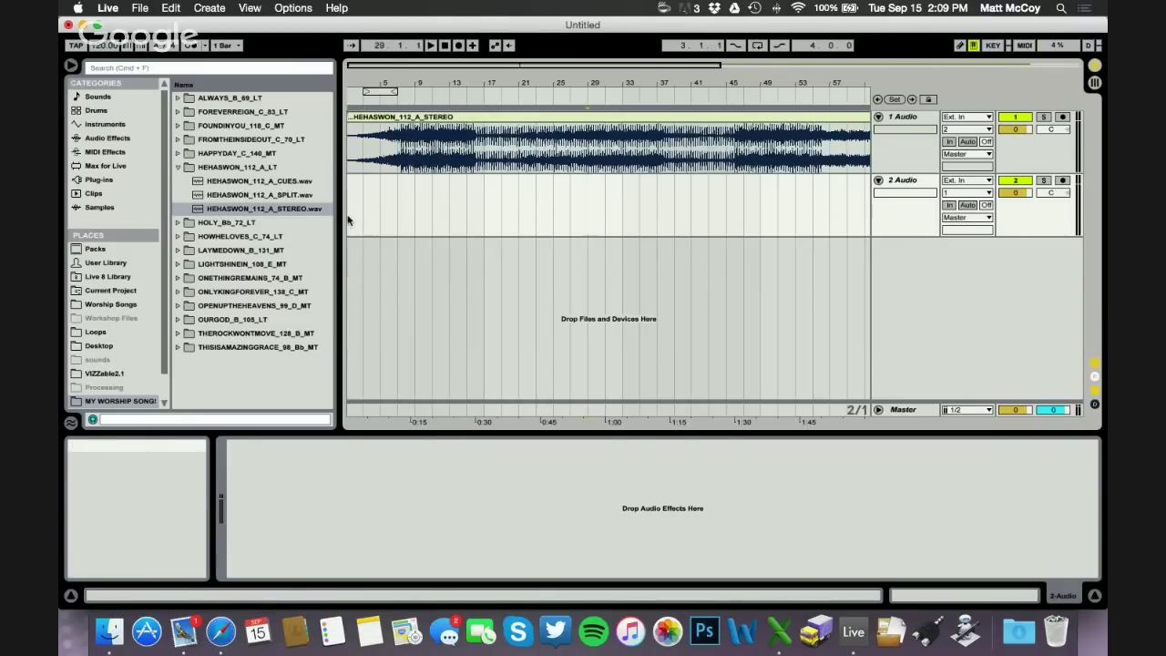
pyautogui.click(371, 220)
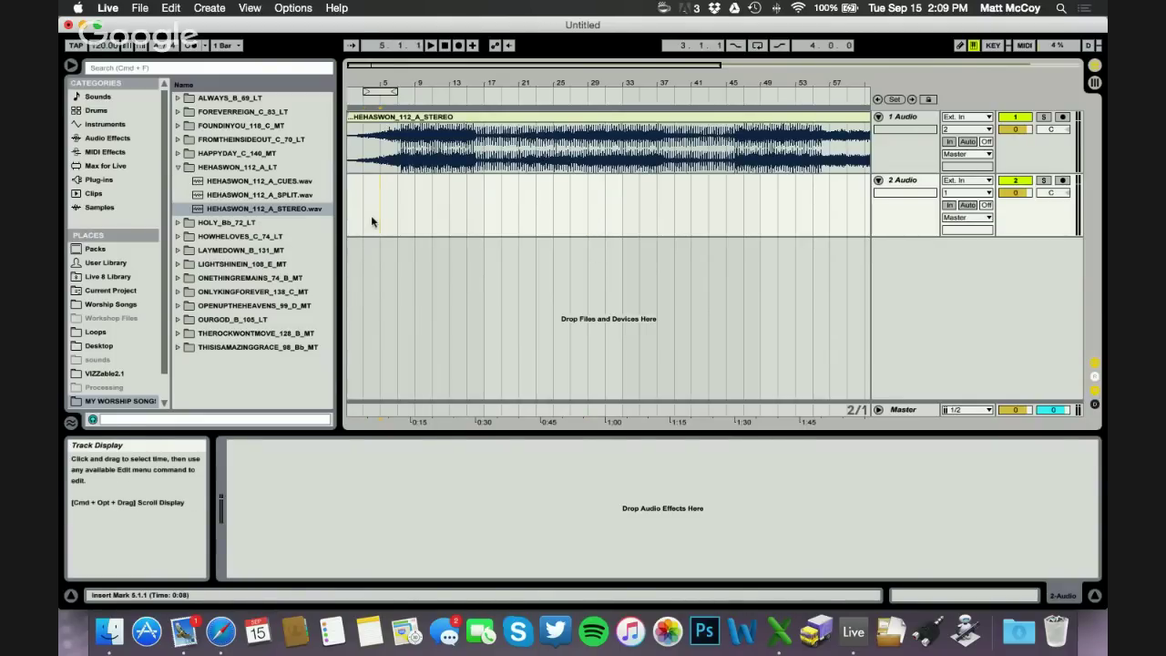
pyautogui.press('Tab')
pyautogui.press('Tab')
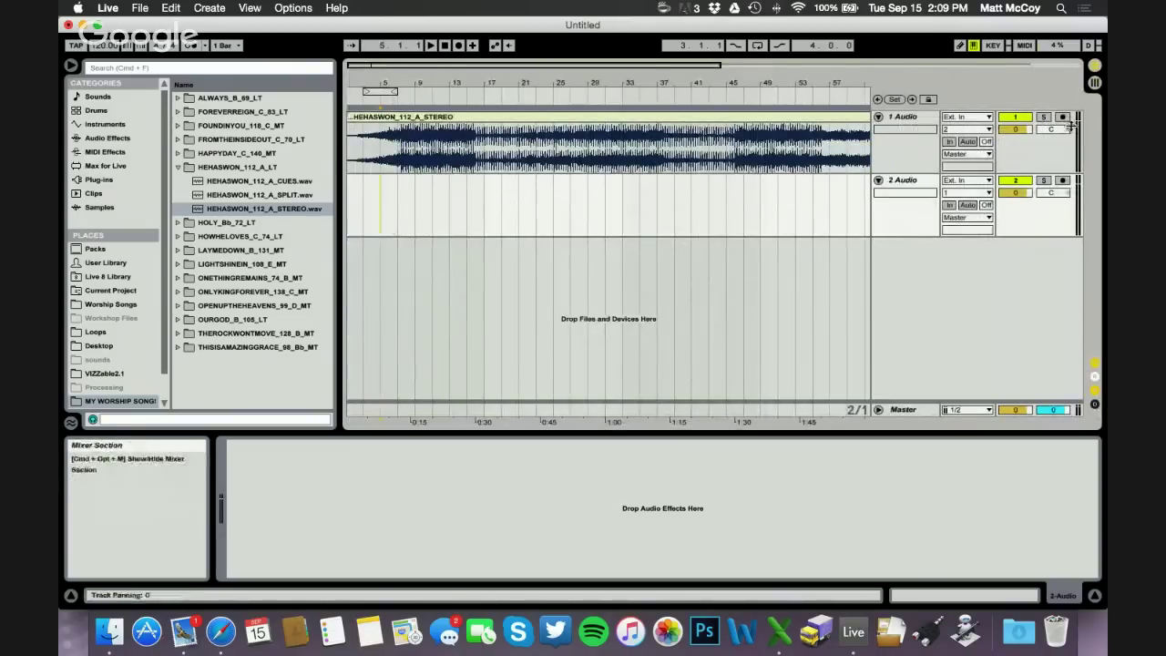
pyautogui.click(1096, 83)
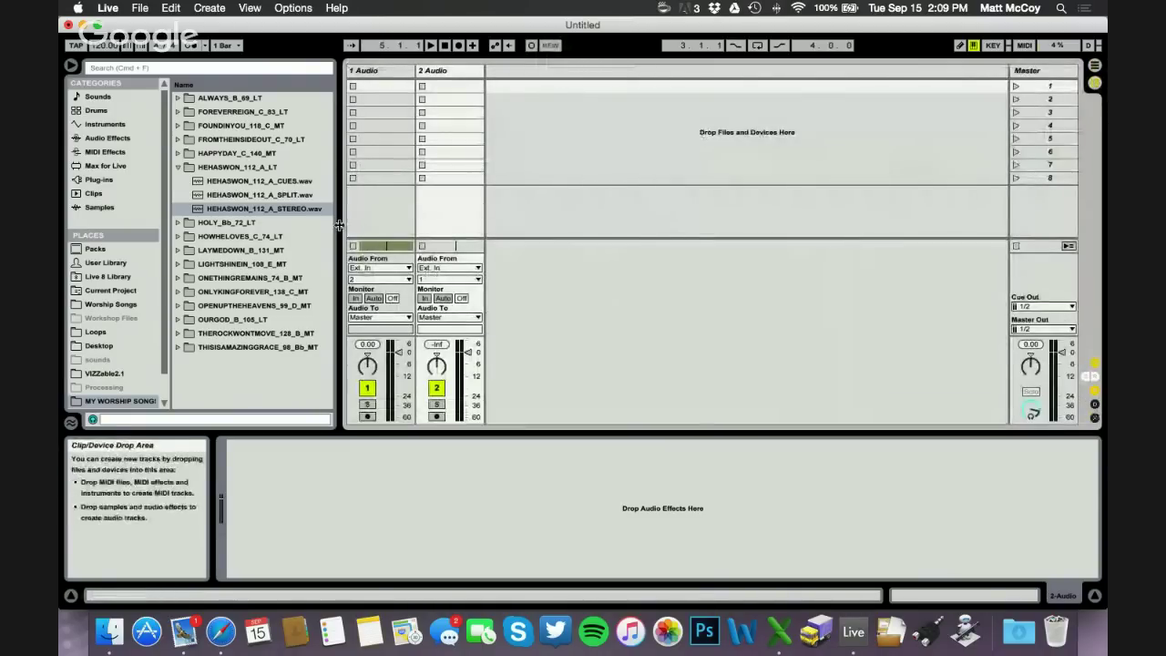
# - Narrow the browser and compare how the two audio tracks are laid out in the Arrangement View and the Session View
pyautogui.moveTo(339, 224); pyautogui.dragTo(319, 226)
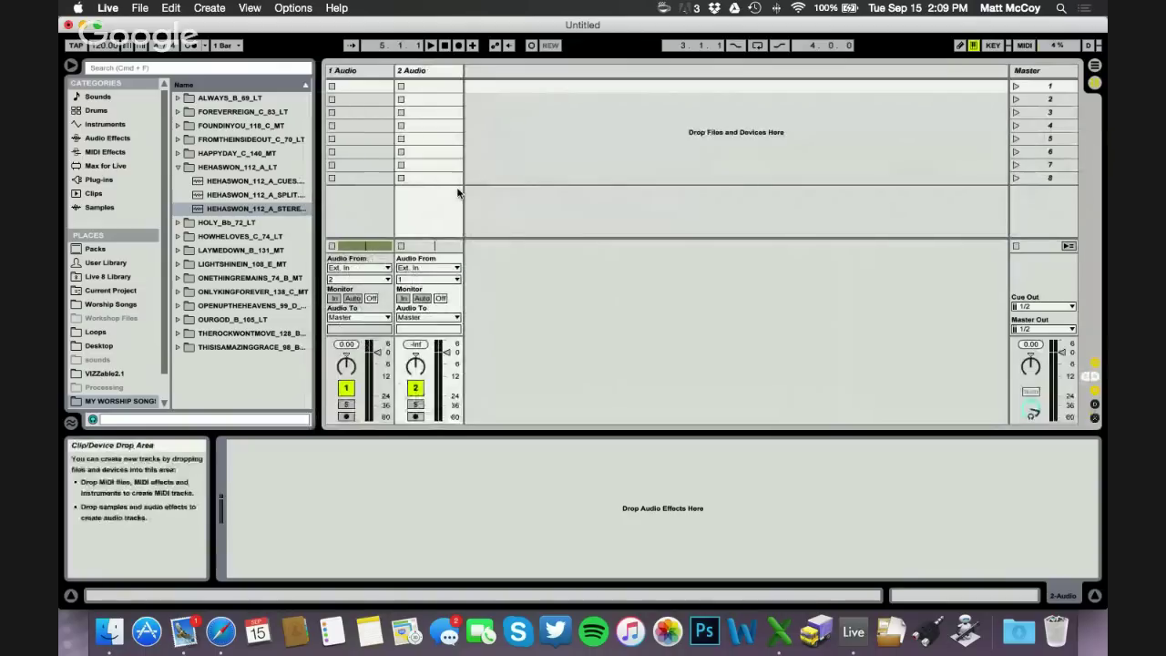
pyautogui.press('Tab')
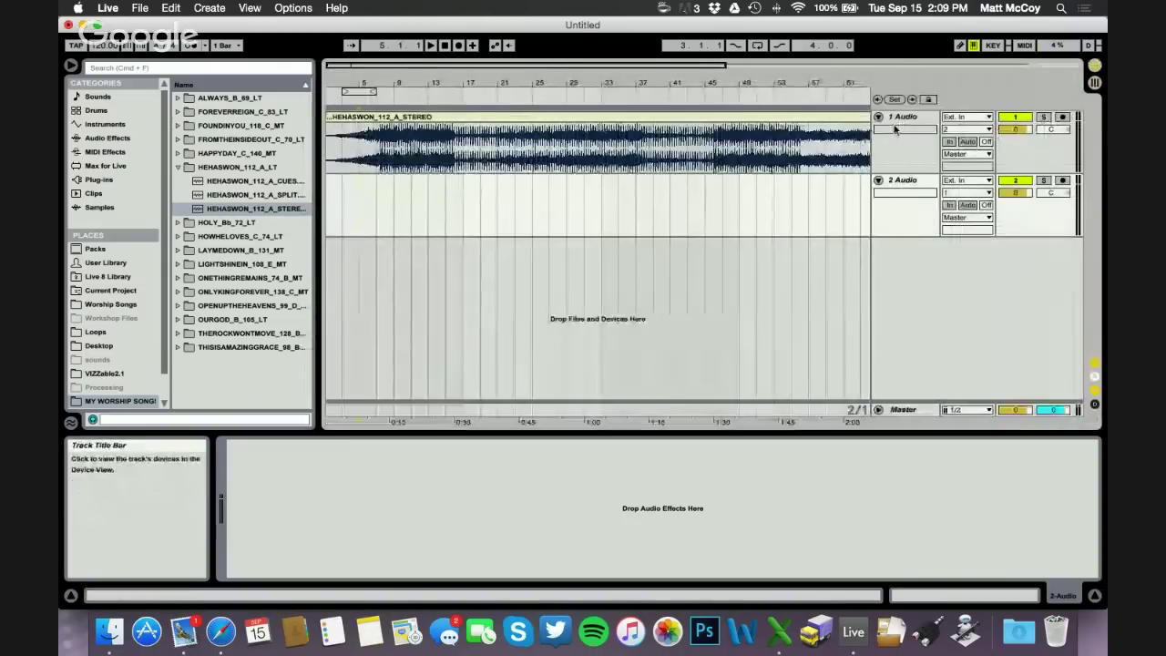
pyautogui.press('Tab')
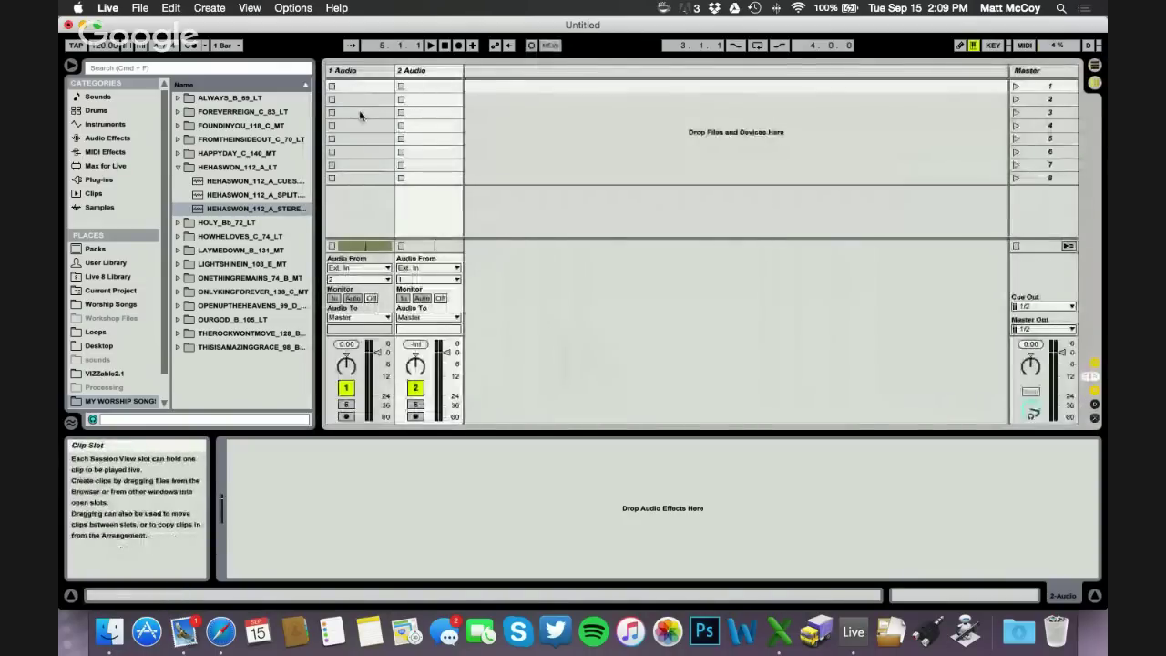
# - Return to the Arrangement View and rename the first audio track as DRUMS
pyautogui.press('Tab')
pyautogui.click(905, 118)
pyautogui.rightClick(909, 125)
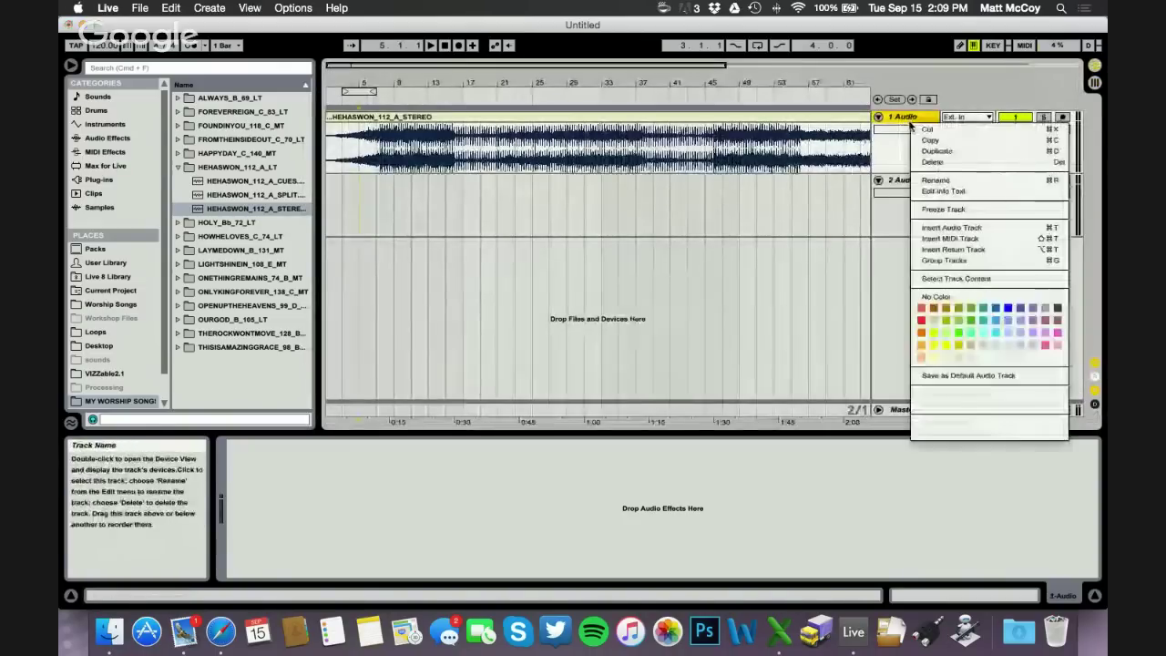
pyautogui.click(936, 179)
pyautogui.write('BAND')
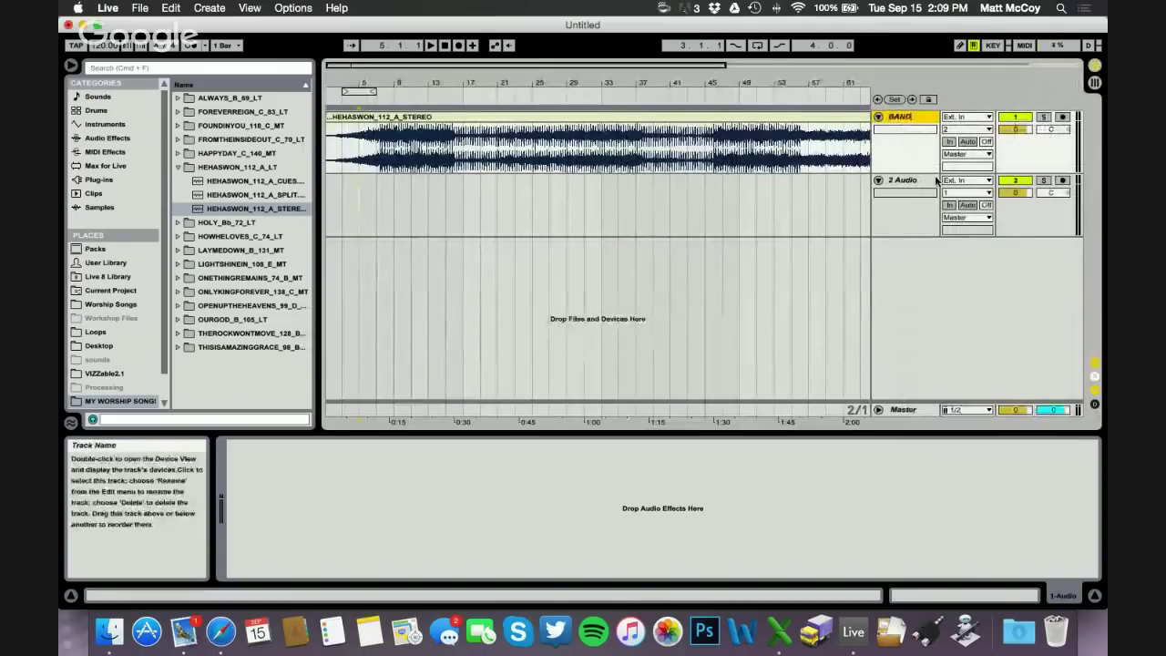
pyautogui.press('BackSpace')
pyautogui.press('BackSpace')
pyautogui.press('BackSpace')
pyautogui.press('BackSpace')
pyautogui.write('DRUMS')
# - Rename the second audio track as BASS
pyautogui.click(921, 185)
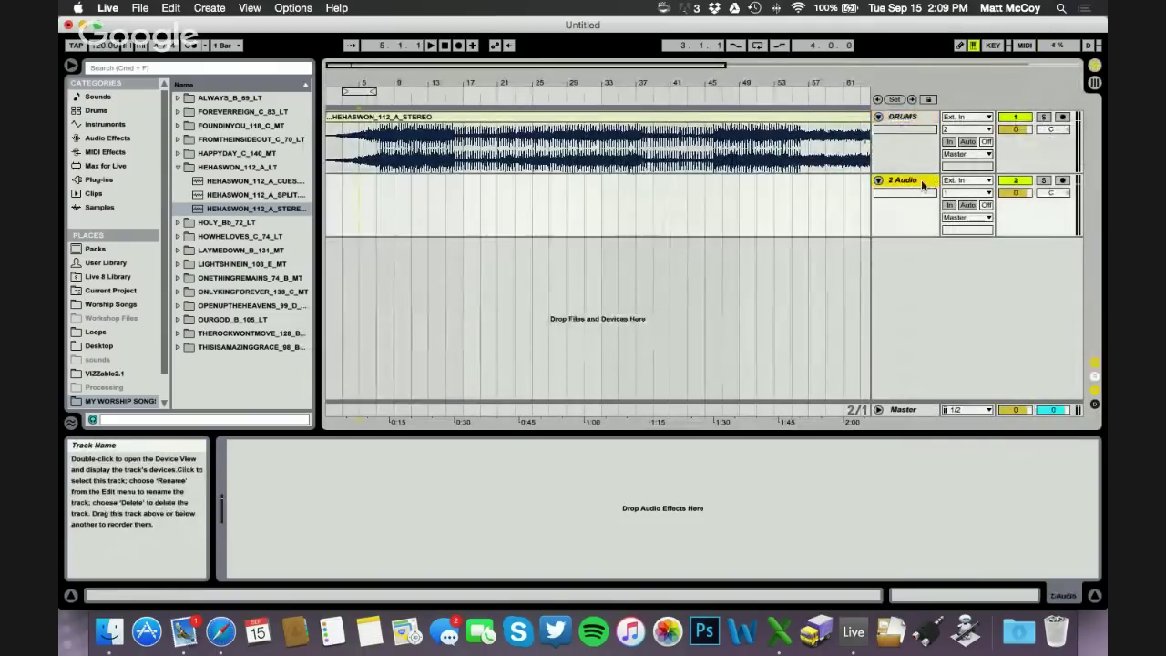
pyautogui.press('super+r')
pyautogui.write('BASS')
pyautogui.press('Return')
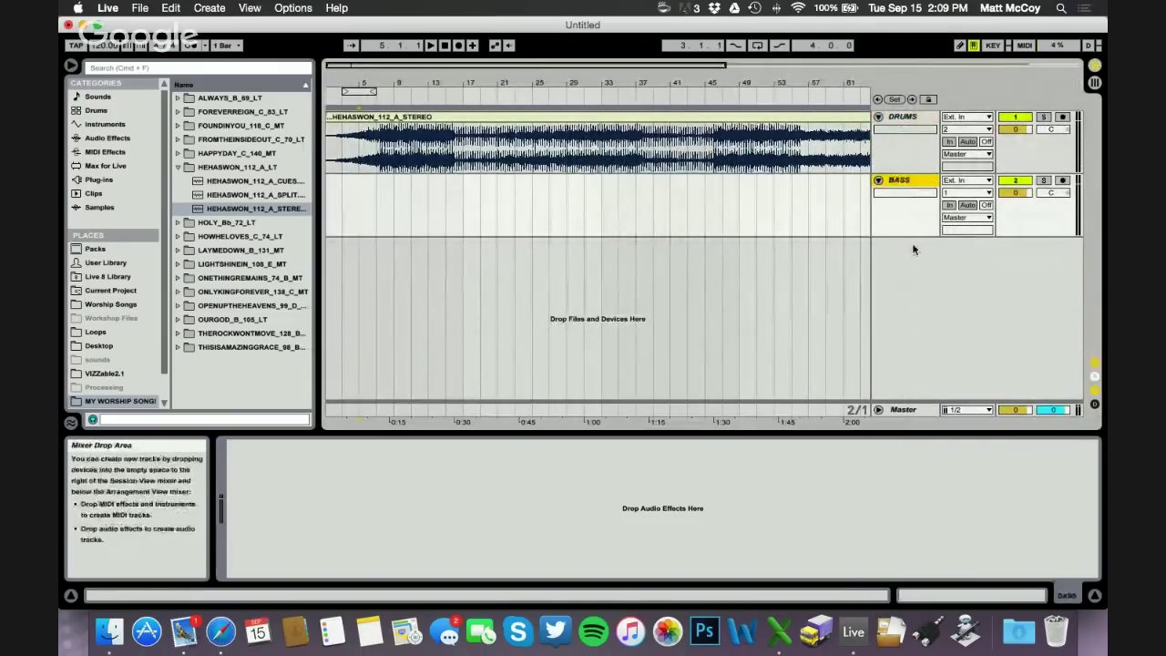
# - Change to the Session View, point out the DRUMS and BASS tracks, and hide the tracks' In/Out section
pyautogui.press('Tab')
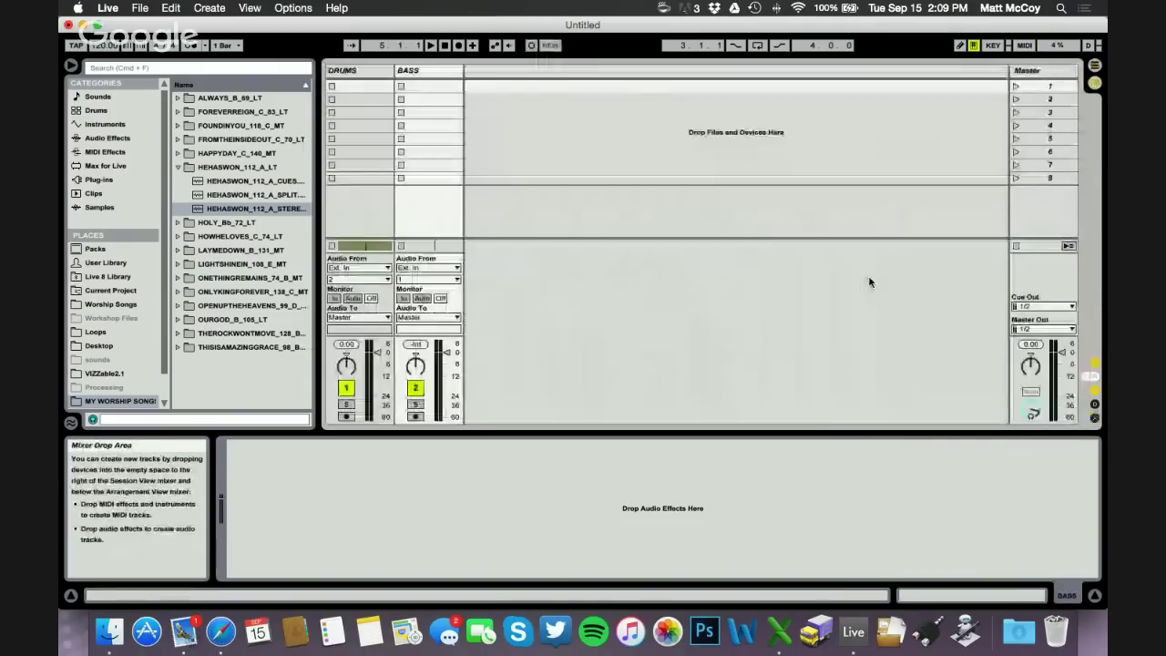
pyautogui.click(364, 73)
pyautogui.click(415, 71)
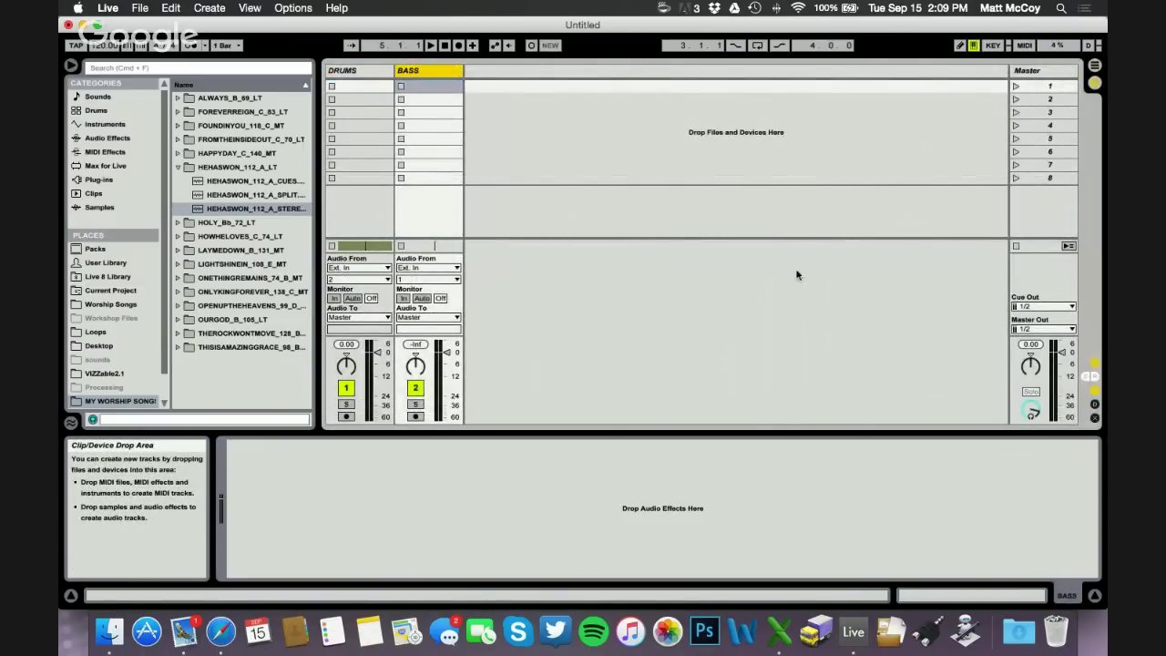
pyautogui.click(1093, 363)
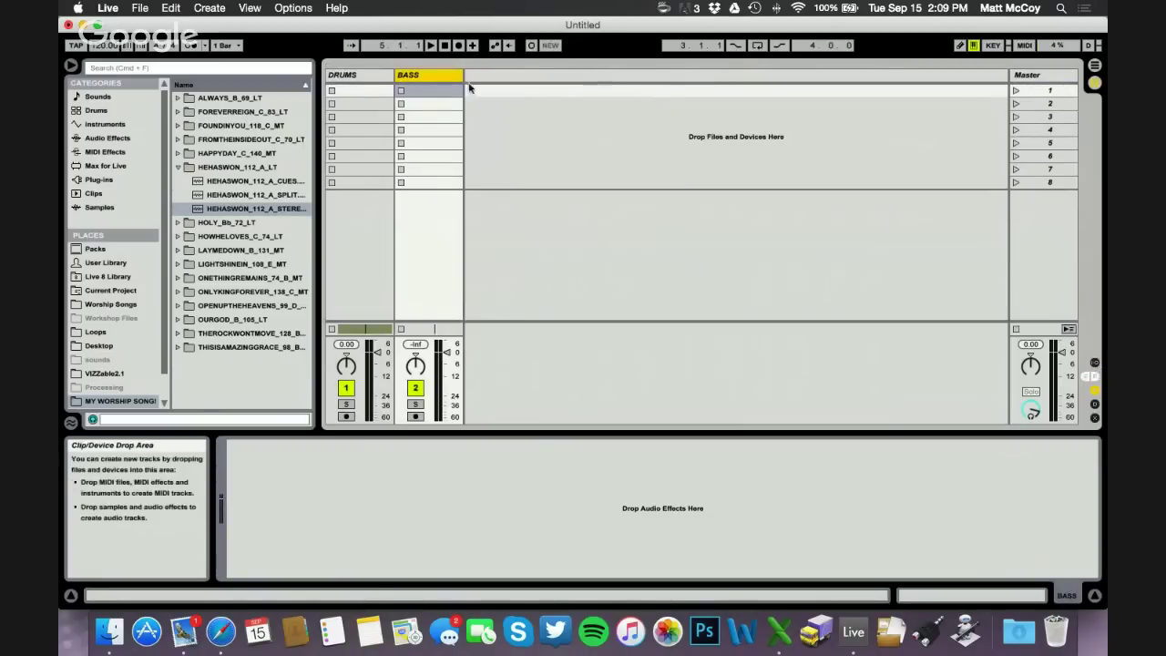
# - Insert two more audio tracks after the BASS track
pyautogui.press('super+t')
pyautogui.press('super+t')
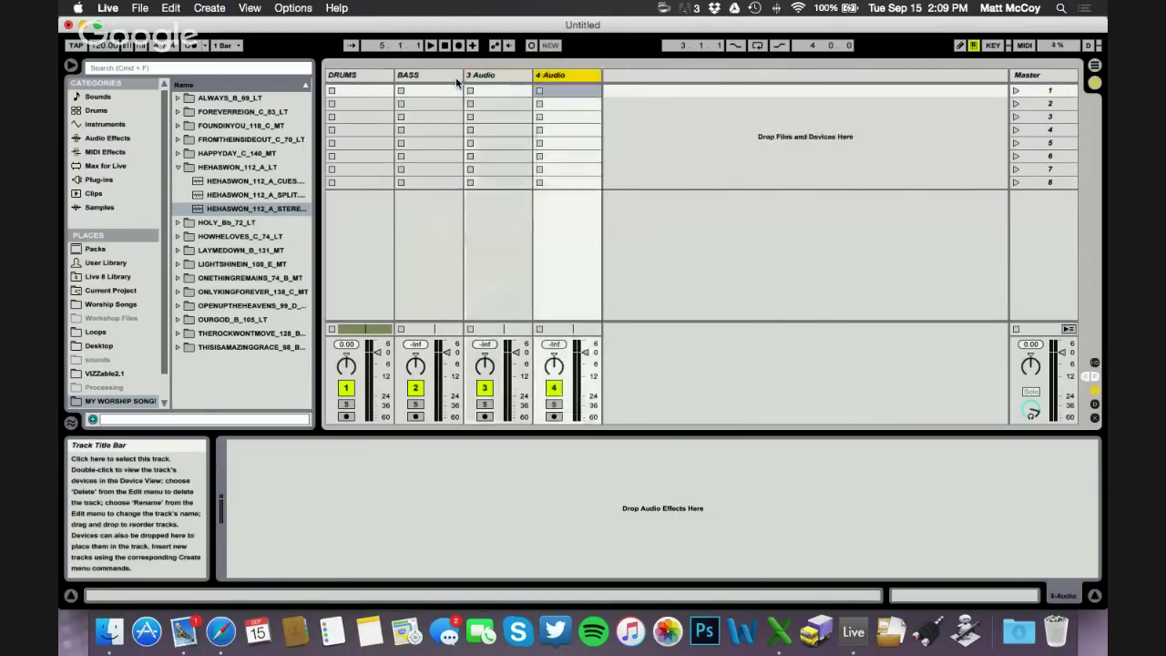
pyautogui.click(413, 74)
pyautogui.click(510, 75)
pyautogui.click(568, 75)
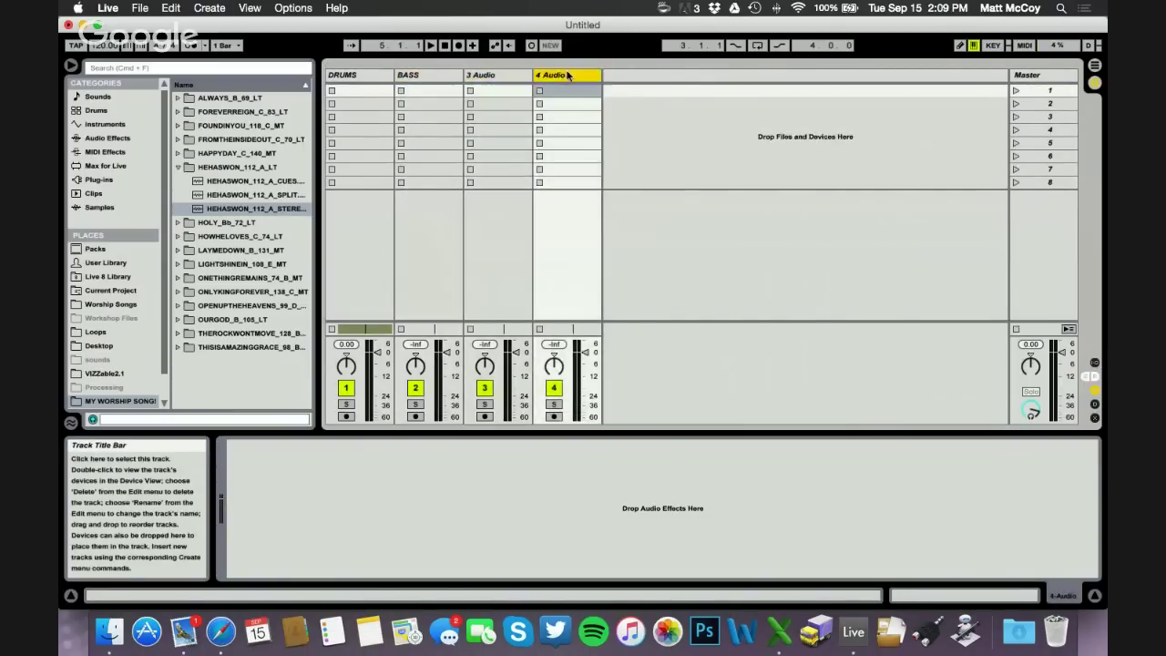
# - Rename the third track as GUITAR and the fourth track as KEYS
pyautogui.click(476, 77)
pyautogui.press('super+r')
pyautogui.write('GUITAR')
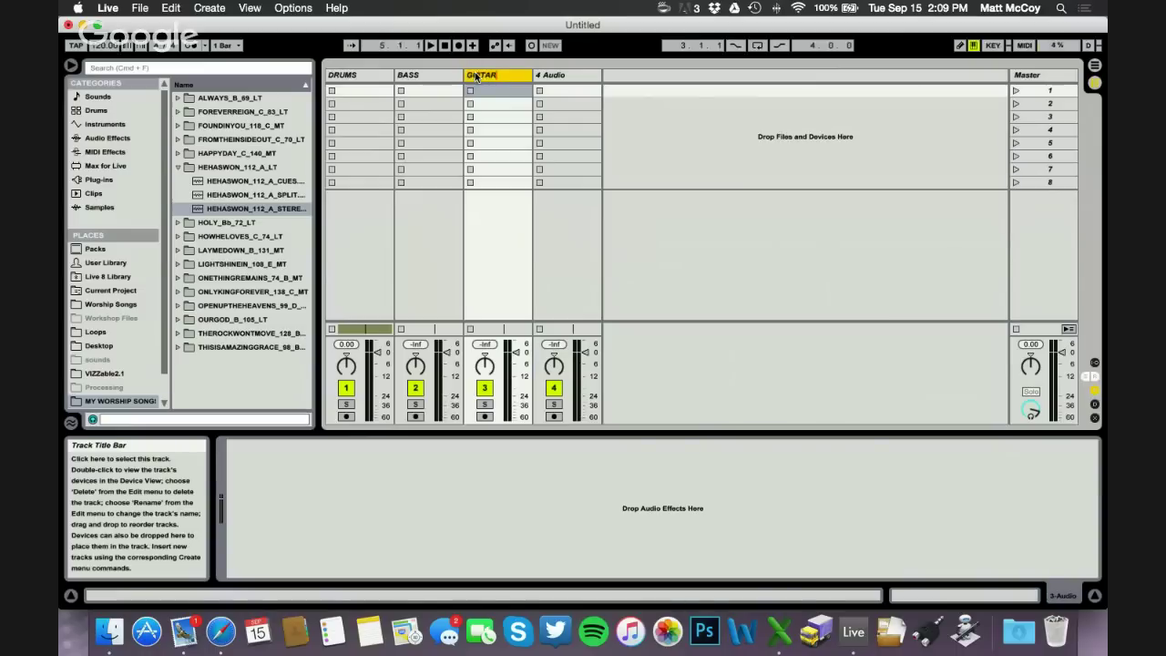
pyautogui.click(550, 77)
pyautogui.press('super+r')
pyautogui.write('KEYS')
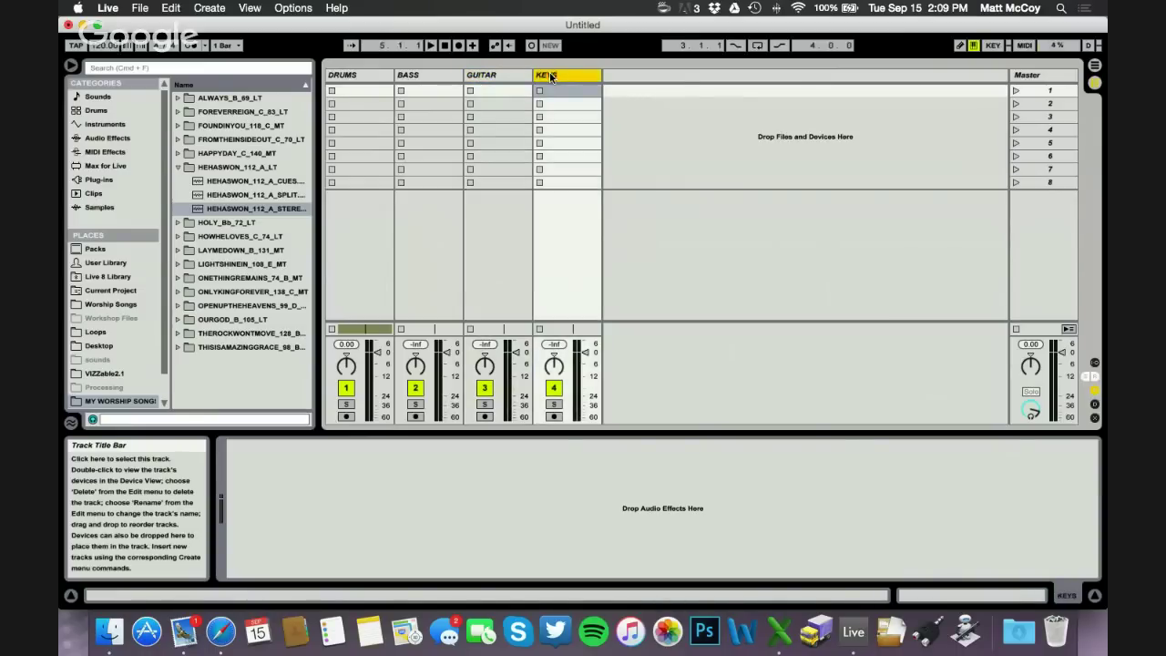
pyautogui.press('Return')
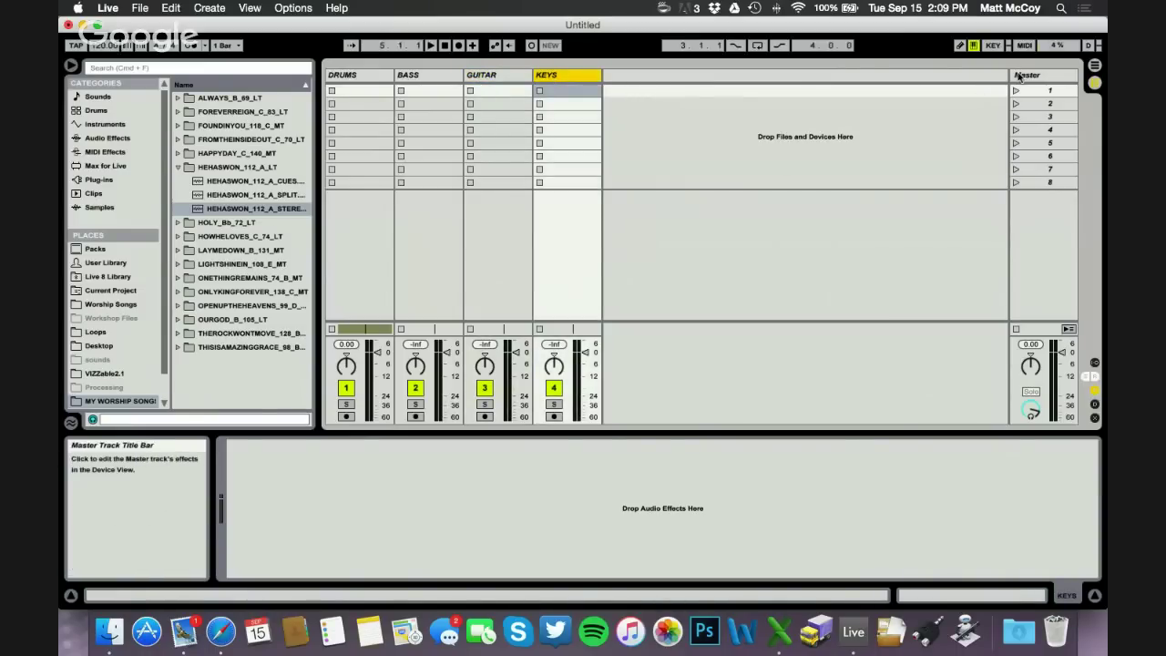
# - Widen the Master column and delete the last four scenes so that only scenes 1 to 4 remain
pyautogui.moveTo(1010, 75); pyautogui.dragTo(941, 75)
pyautogui.click(991, 91)
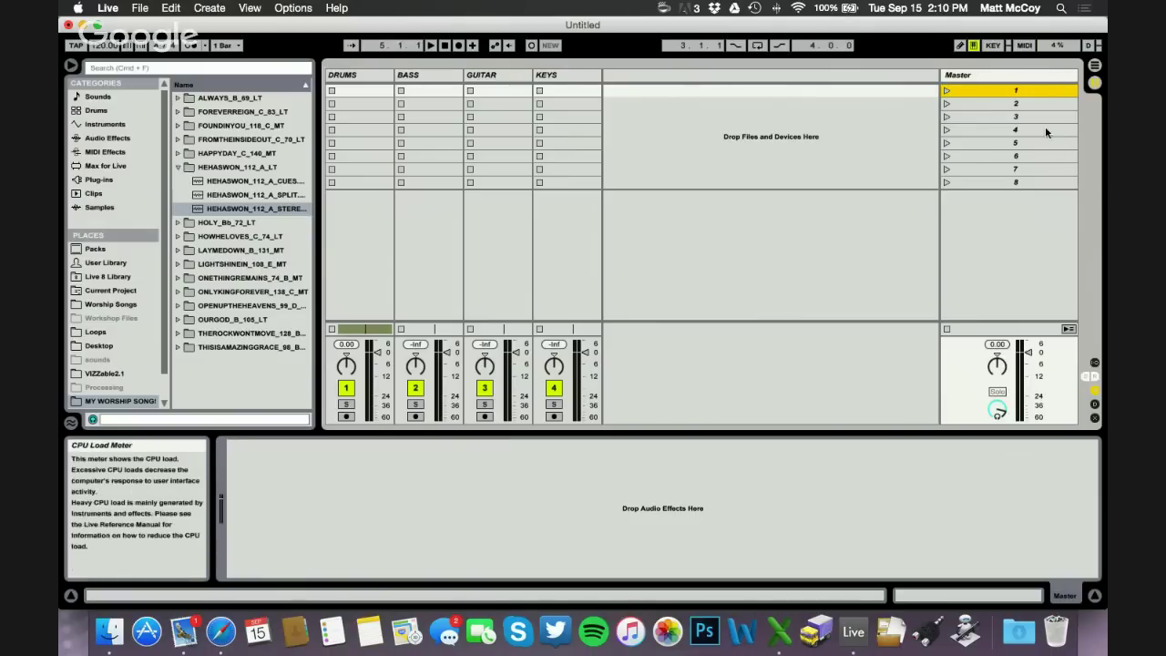
pyautogui.click(1016, 183)
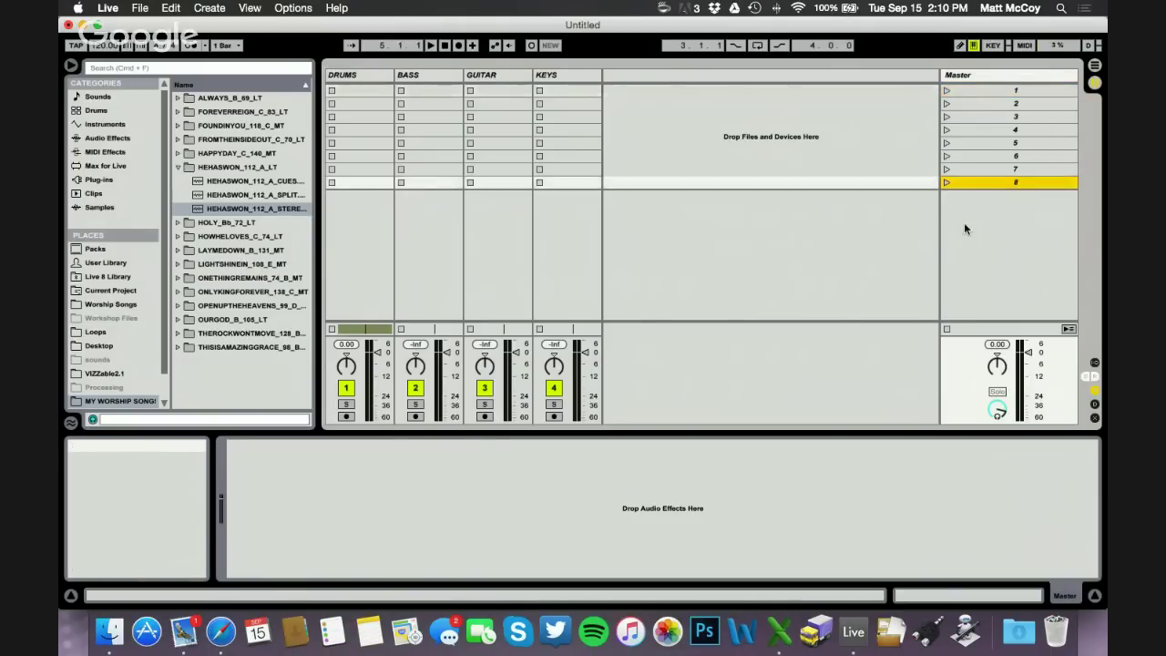
pyautogui.press('BackSpace')
pyautogui.press('BackSpace')
pyautogui.press('BackSpace')
pyautogui.press('BackSpace')
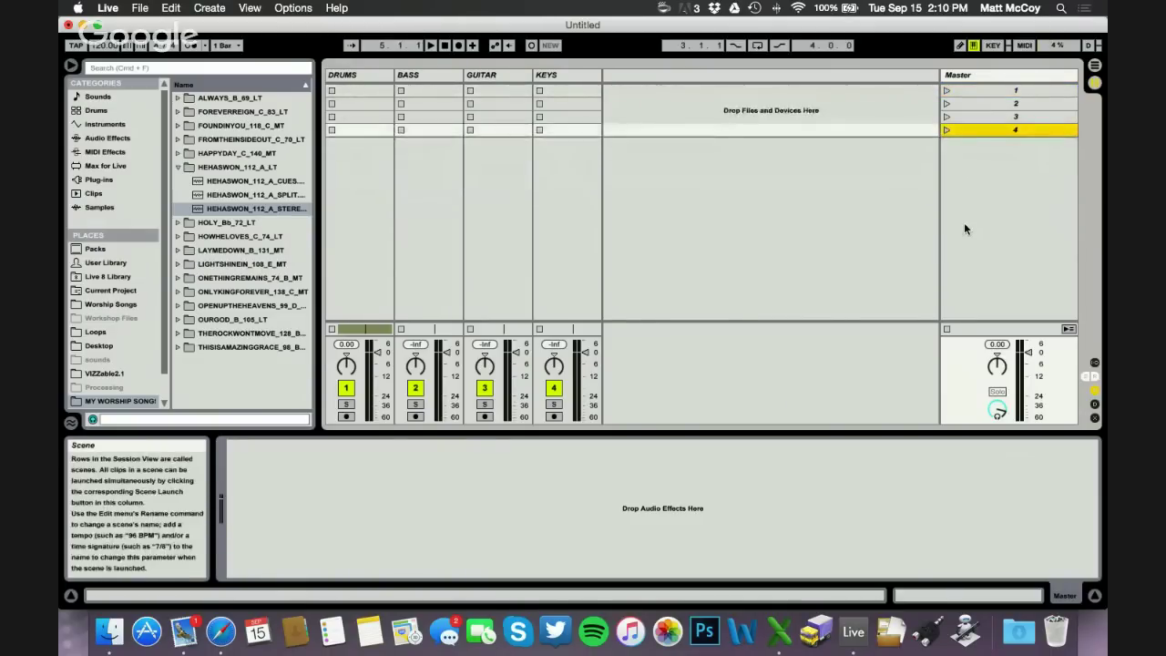
# - Insert two new scenes below scene 4 and delete both of them again
pyautogui.rightClick(1013, 133)
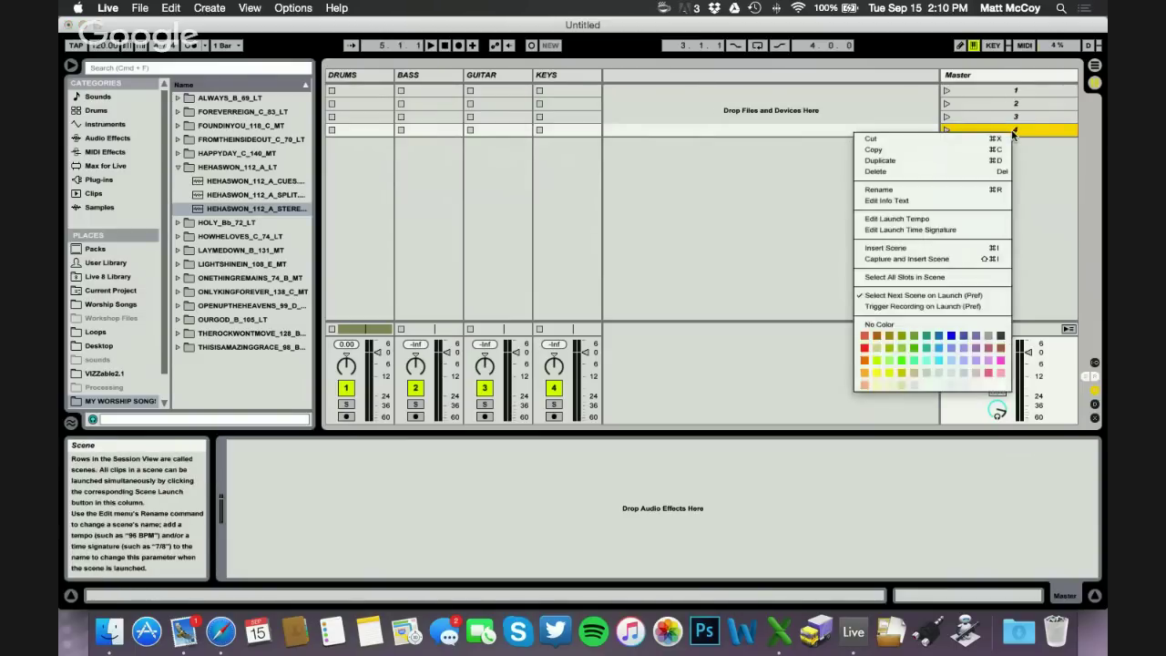
pyautogui.click(895, 248)
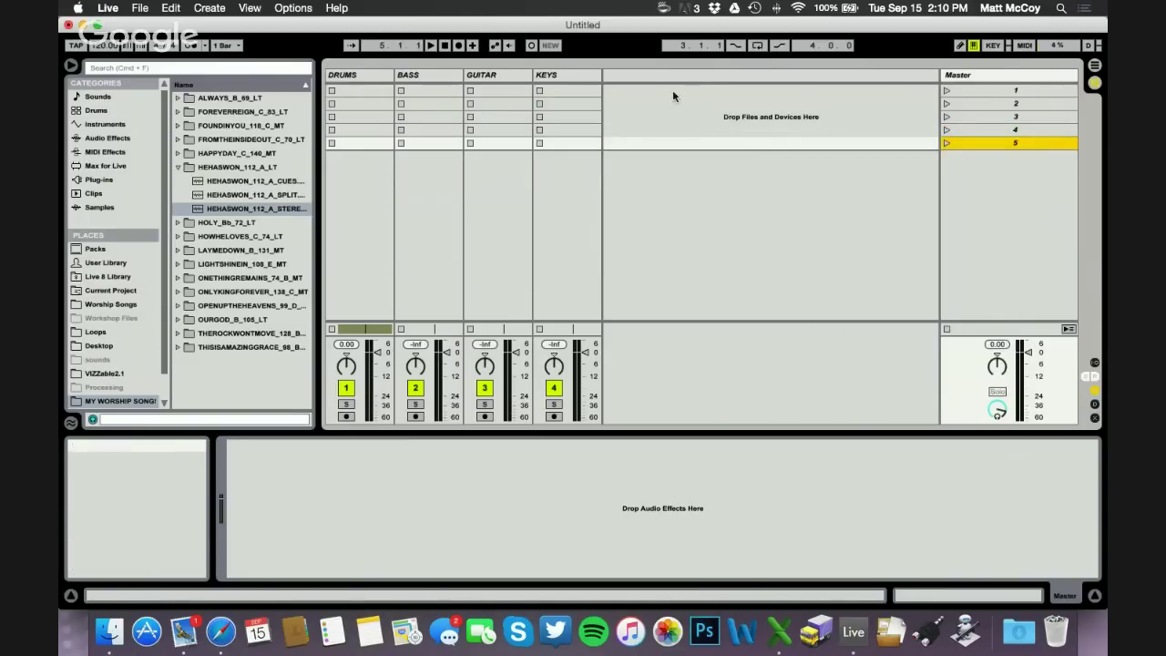
pyautogui.click(209, 7)
pyautogui.click(384, 27)
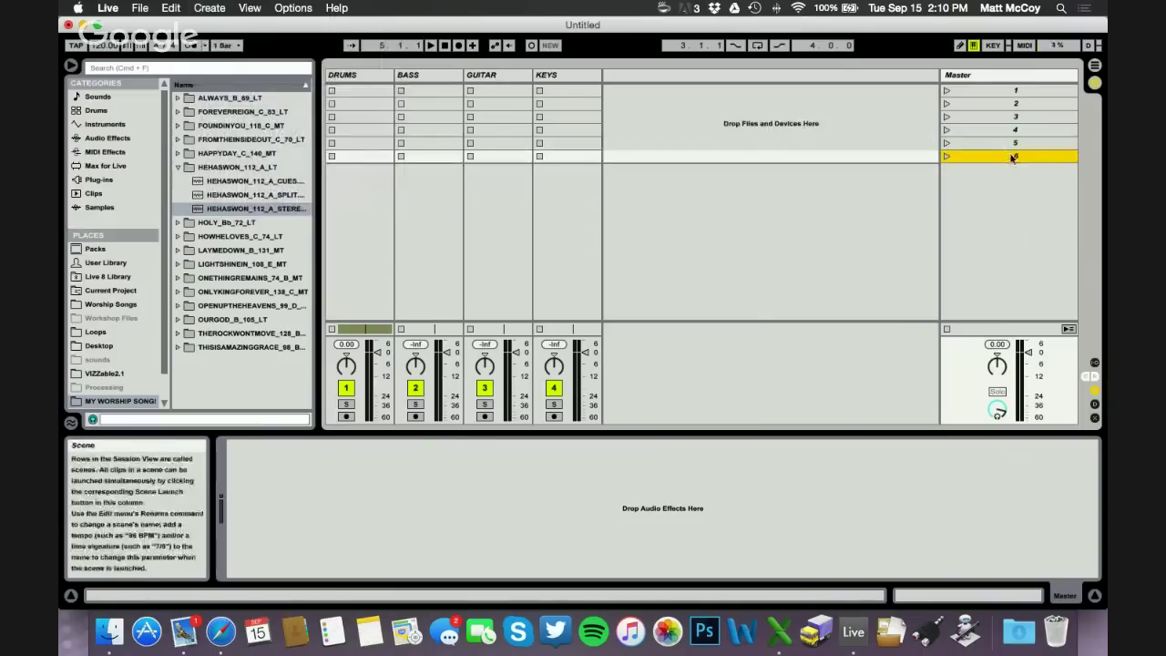
pyautogui.press('BackSpace')
pyautogui.press('BackSpace')
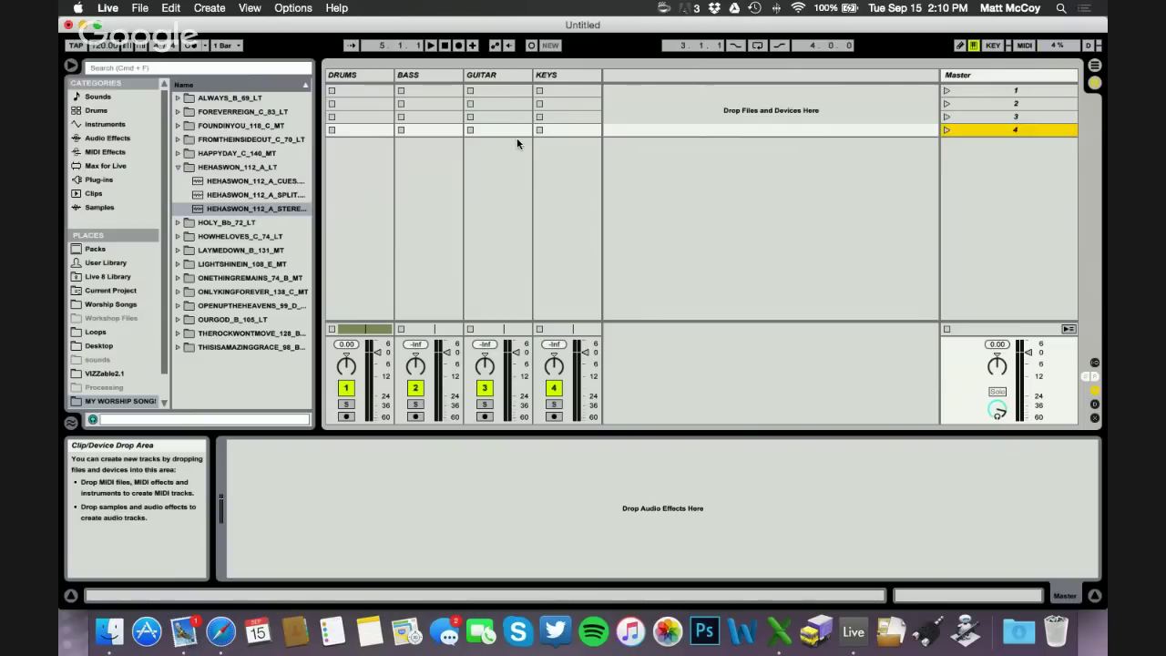
# - Delete the KEYS, GUITAR and BASS tracks and replace the DRUMS track with a new empty audio track
pyautogui.click(565, 80)
pyautogui.press('Delete')
pyautogui.press('Delete')
pyautogui.press('Delete')
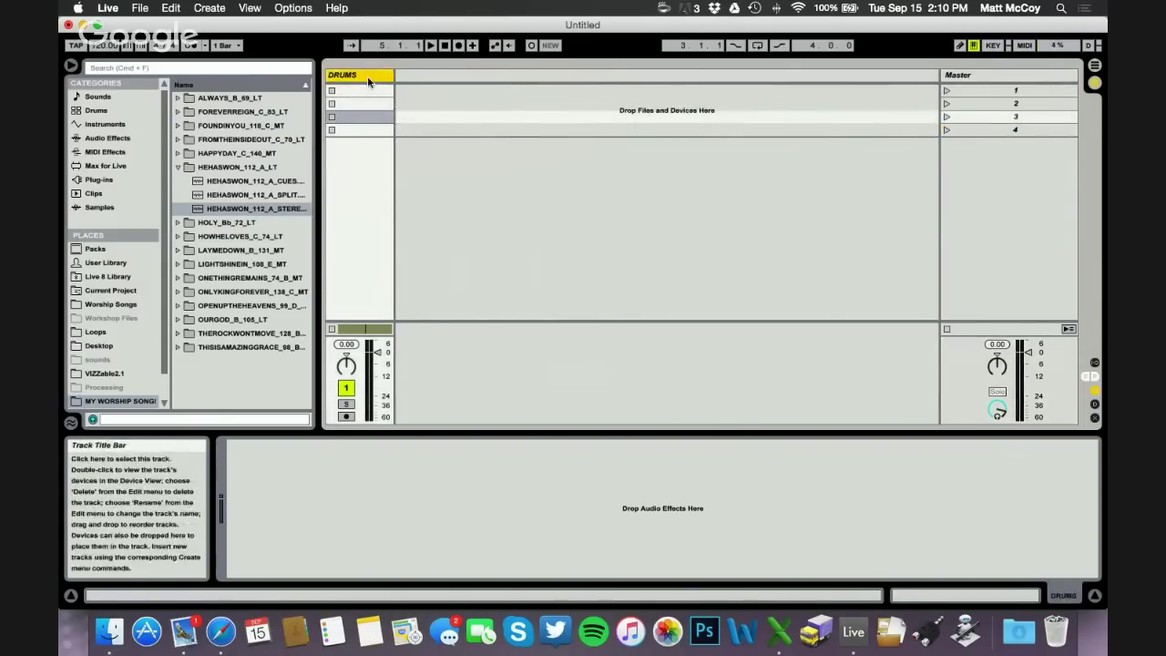
pyautogui.press('super+t')
pyautogui.press('Delete')
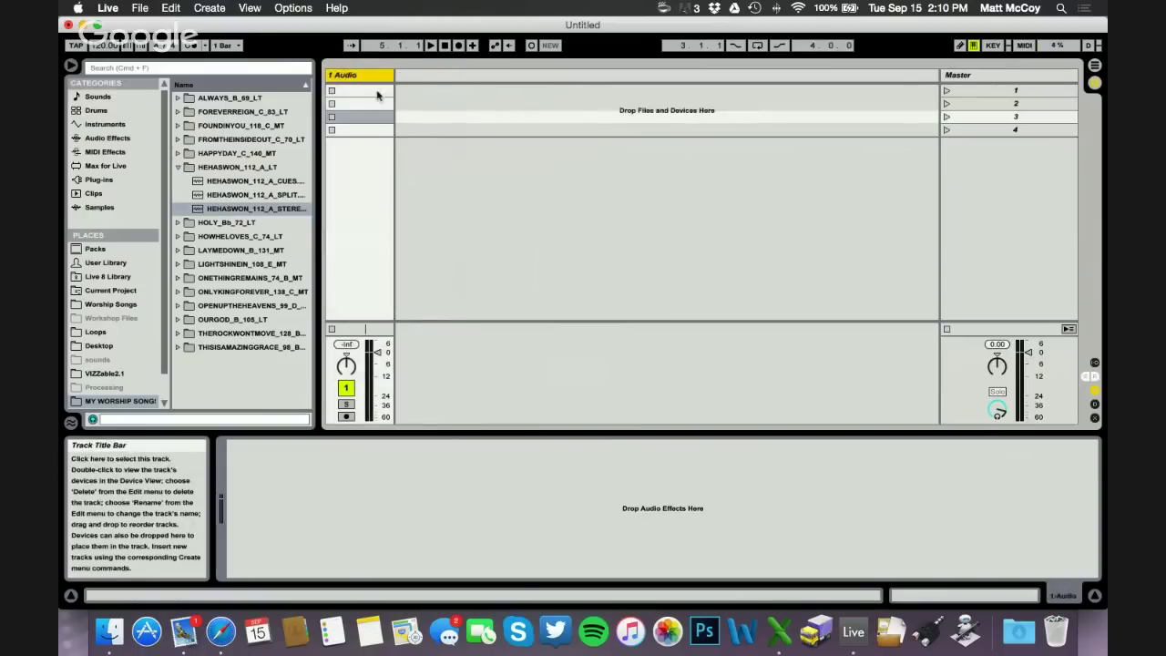
# - Review the Audio and the Record, Warp and Launch settings in the Preferences, and close the Preferences
pyautogui.click(120, 11)
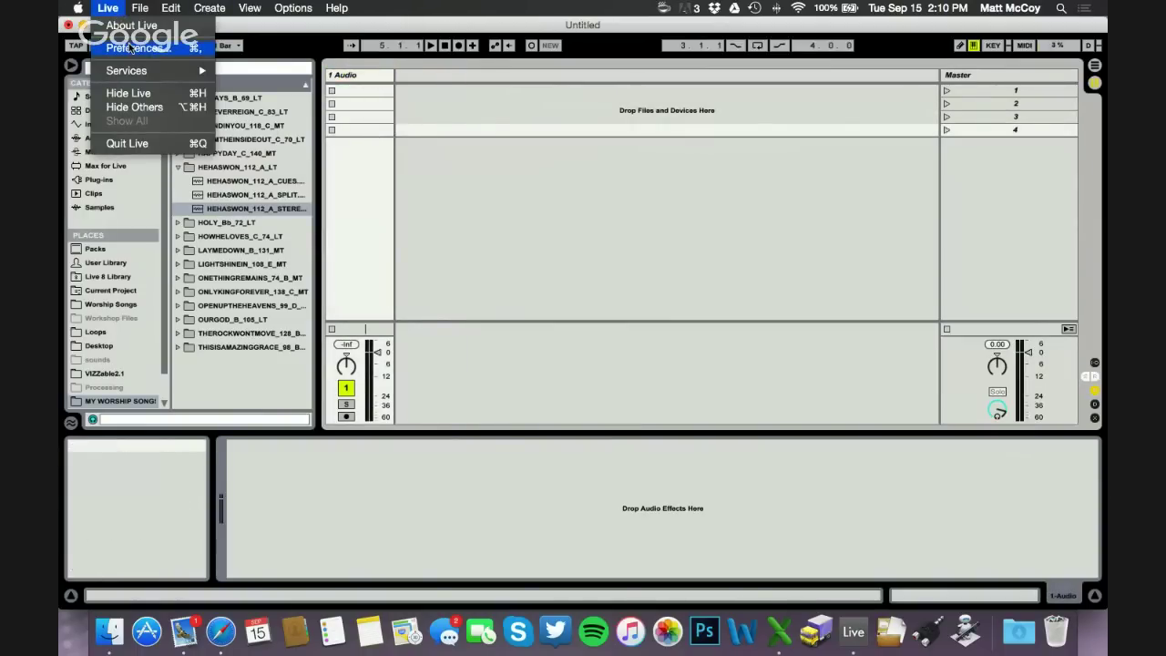
pyautogui.click(132, 47)
pyautogui.click(428, 162)
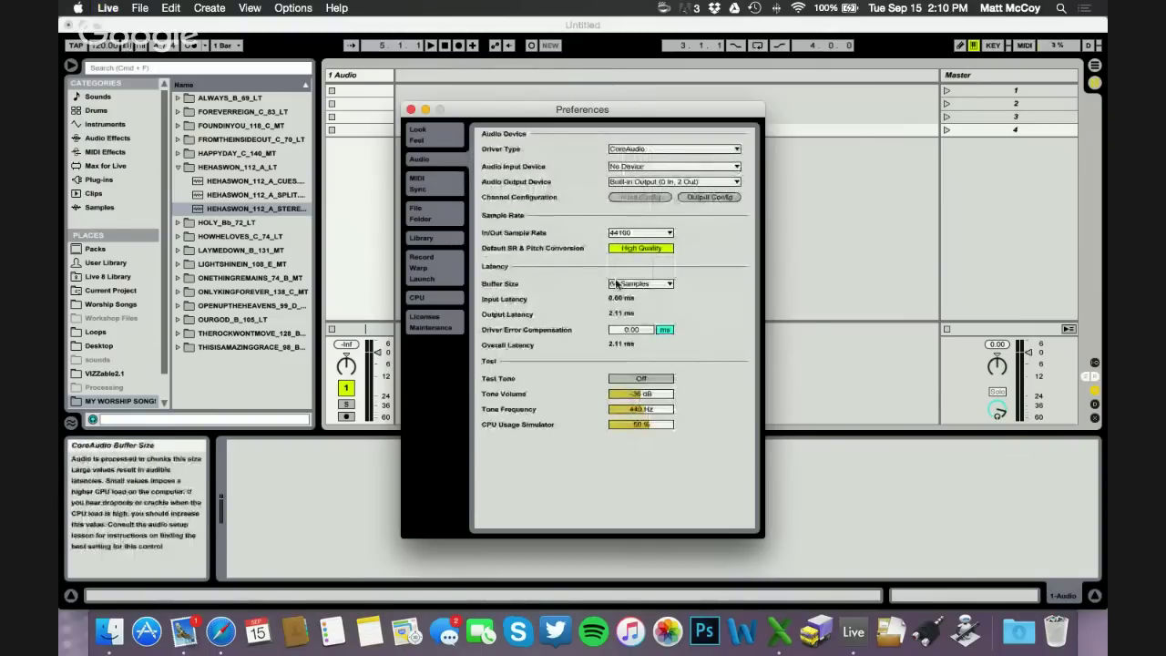
pyautogui.click(430, 266)
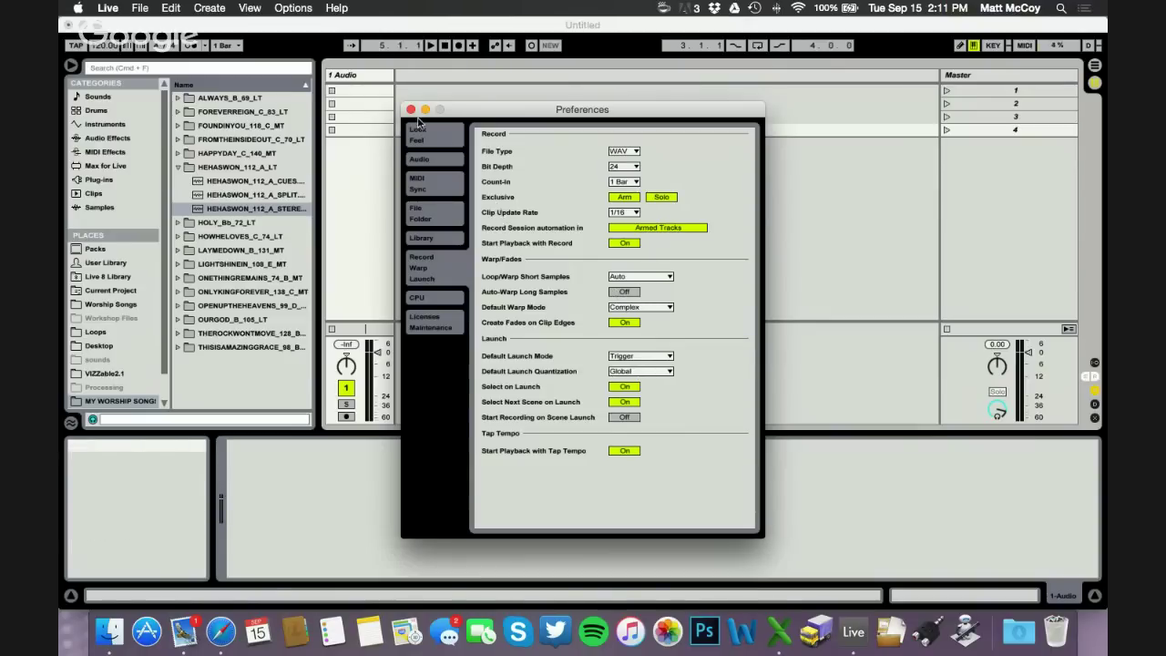
pyautogui.click(411, 109)
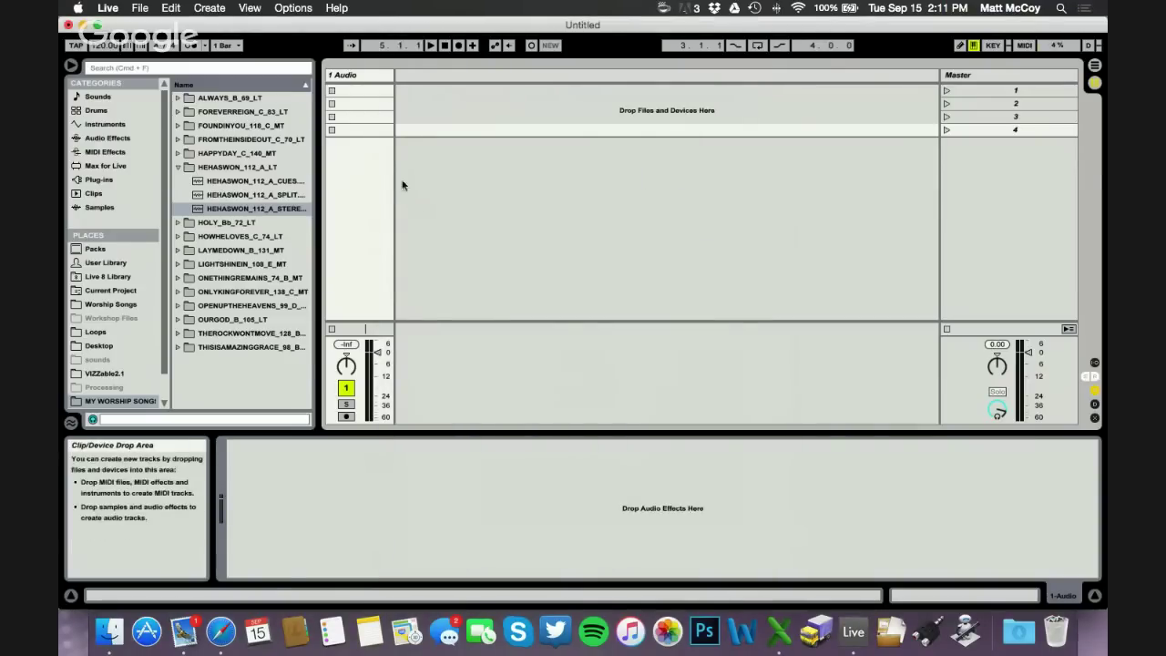
# - Collapse the HEHASWON_112_A_LT folder, widen the browser, and look through the stem files in the ONLYKINGFOREVER_138_C_MT folder
pyautogui.click(178, 168)
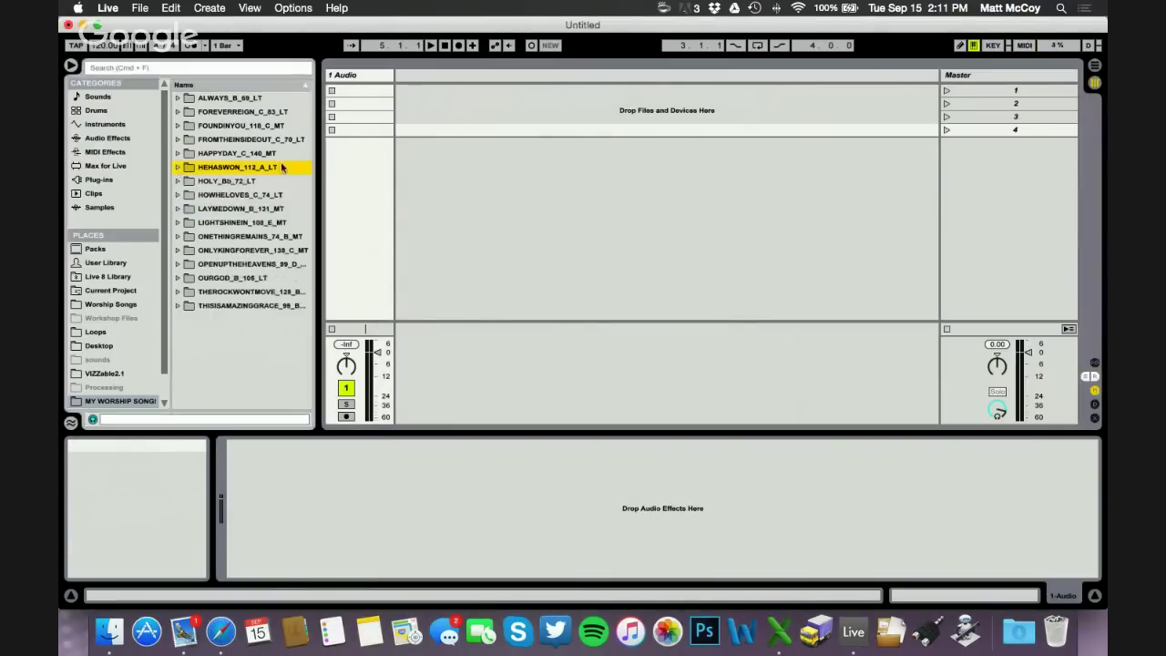
pyautogui.moveTo(319, 181); pyautogui.dragTo(358, 181)
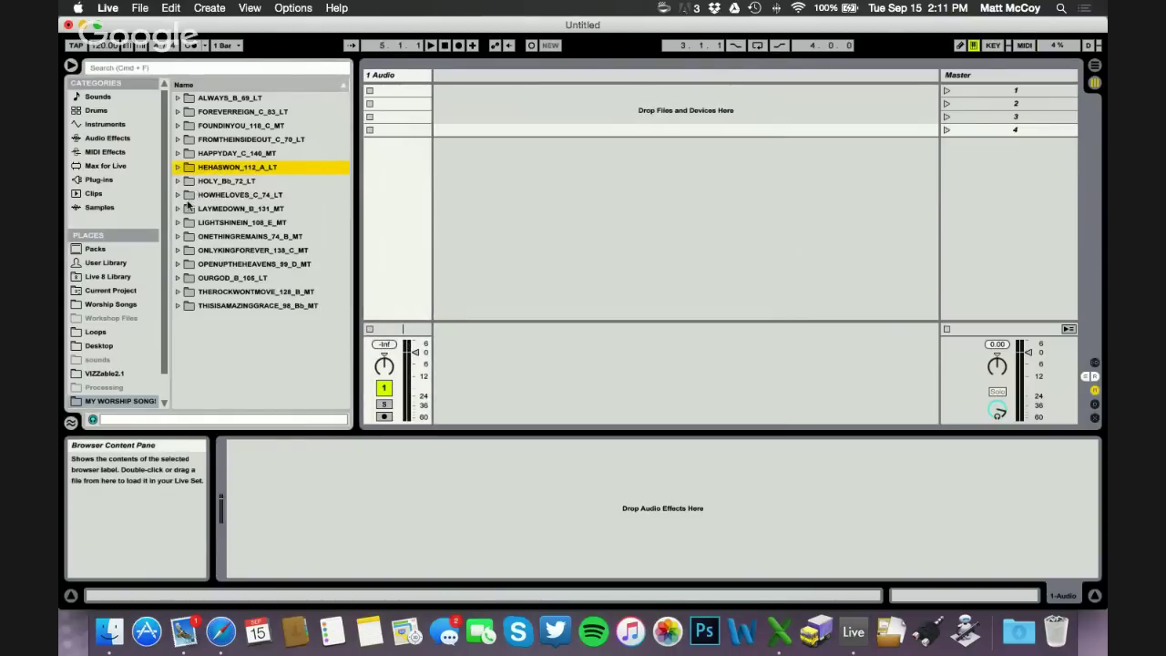
pyautogui.click(178, 250)
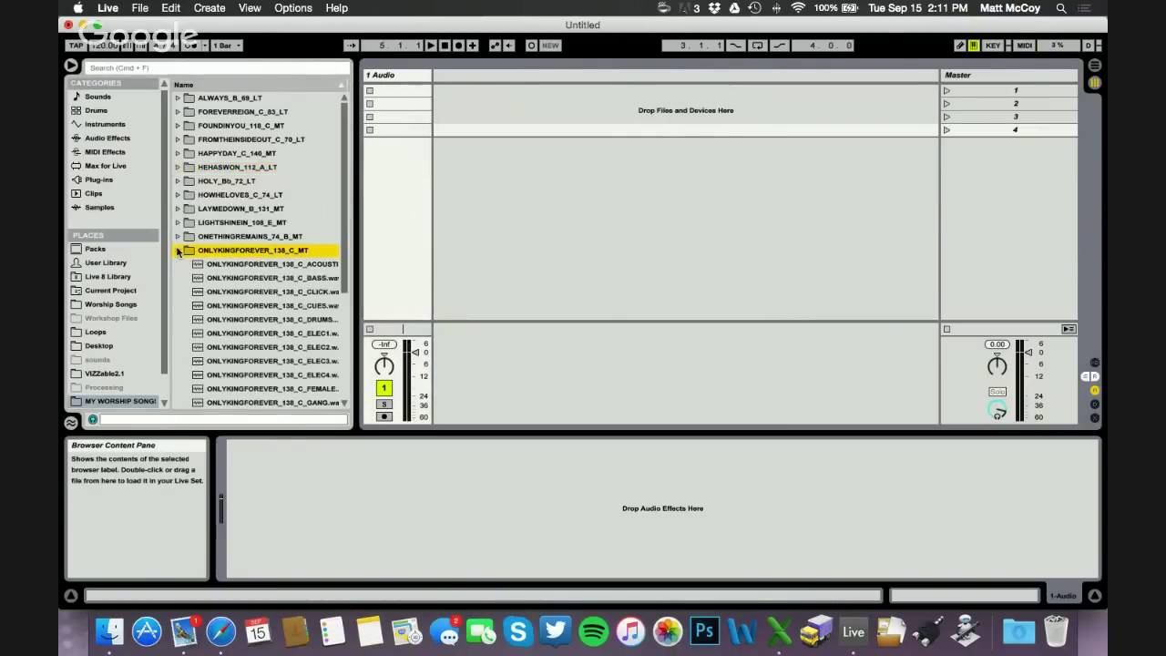
pyautogui.moveTo(356, 246); pyautogui.dragTo(415, 245)
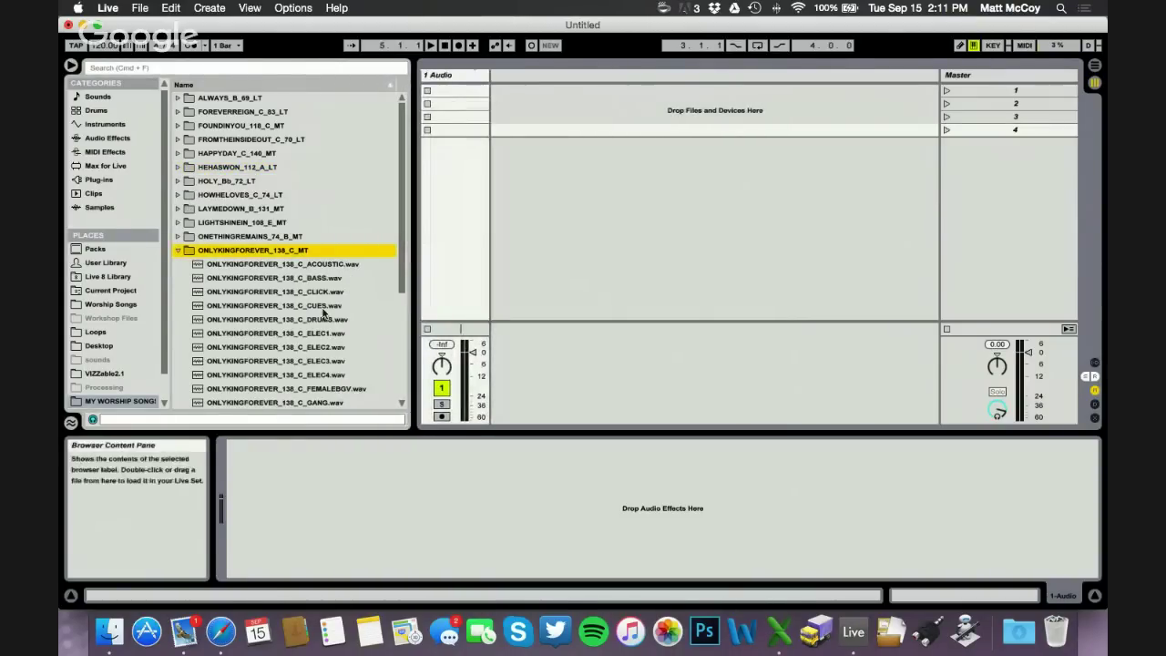
pyautogui.scroll(-5, 317, 191)
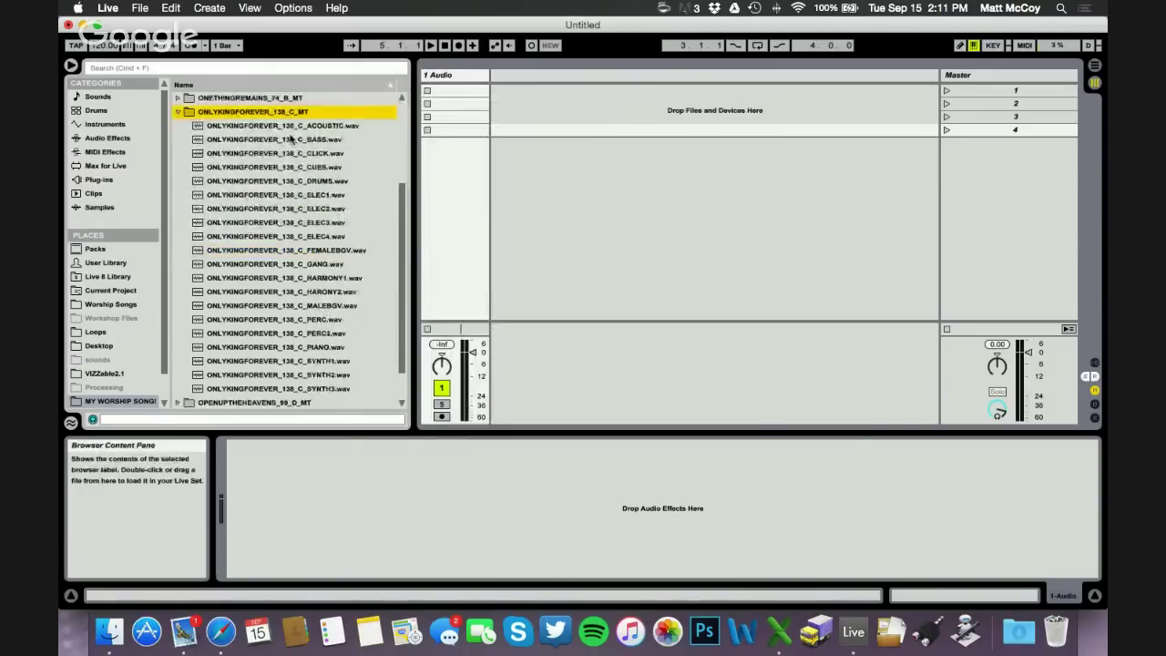
pyautogui.scroll(-1, 301, 150)
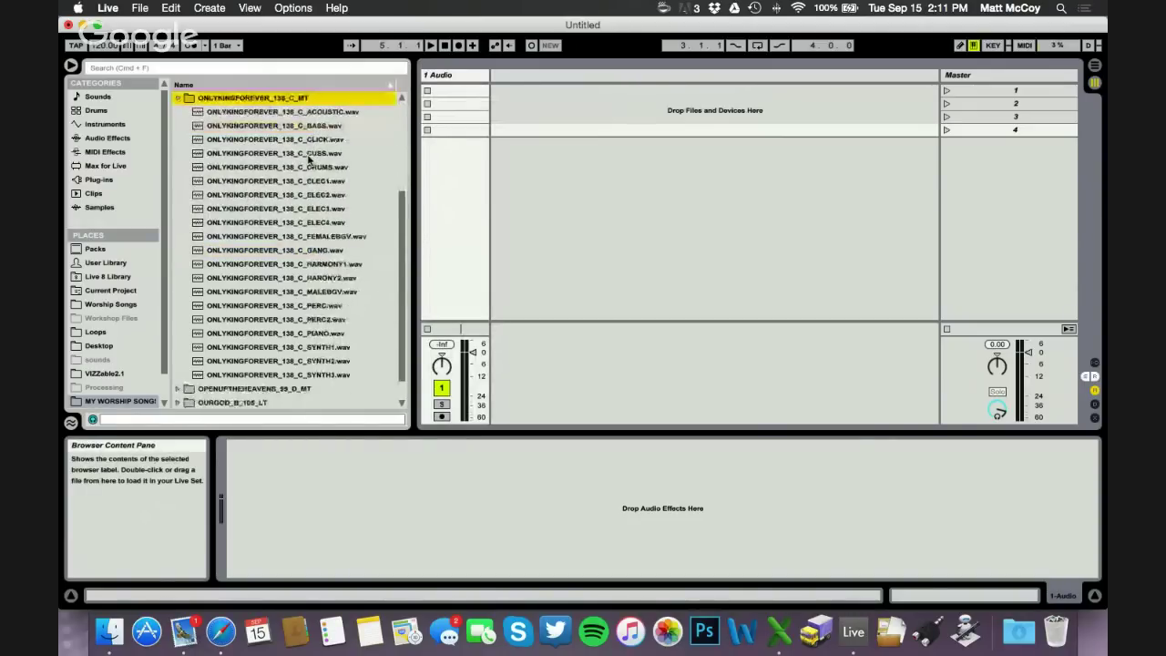
pyautogui.scroll(3, 308, 160)
pyautogui.scroll(-5, 308, 160)
pyautogui.scroll(3, 308, 160)
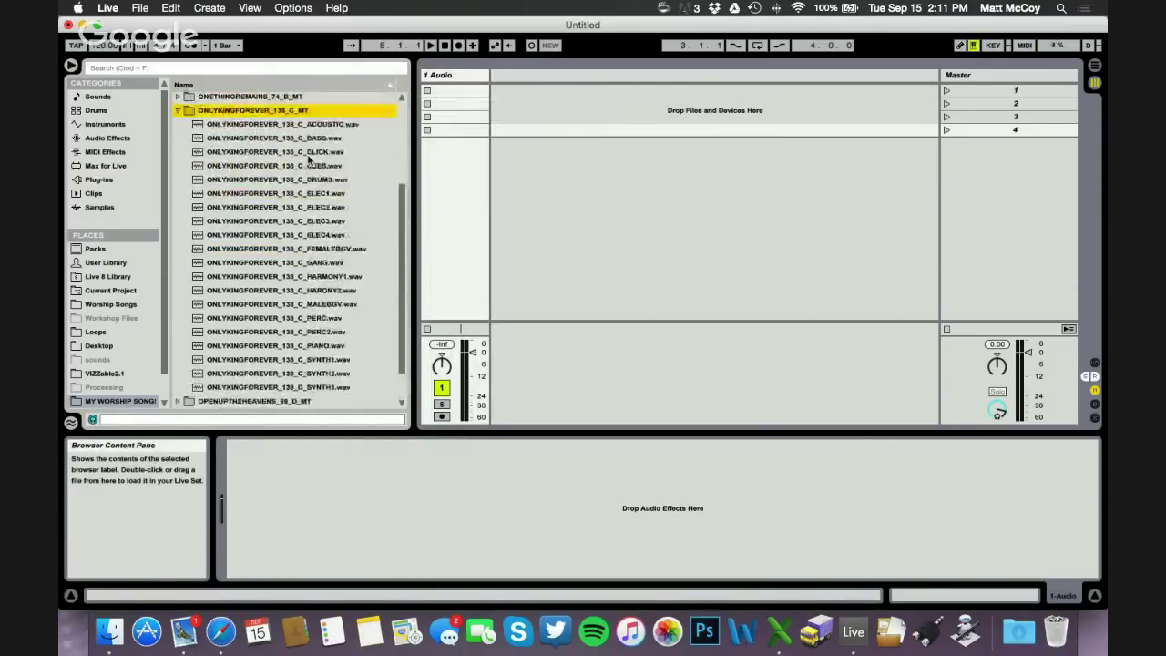
# - Rename the audio track BAND CUE and load ONLYKINGFOREVER_138_C_CUES.wav into its first clip slot
pyautogui.scroll(-2, 308, 161)
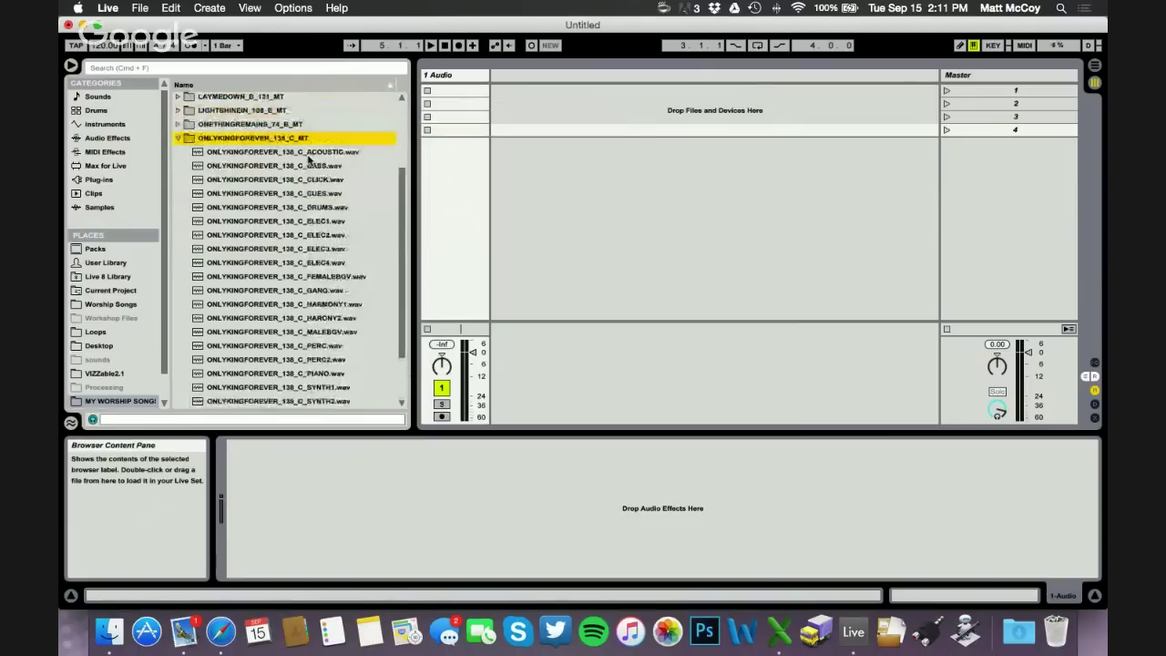
pyautogui.scroll(1, 308, 160)
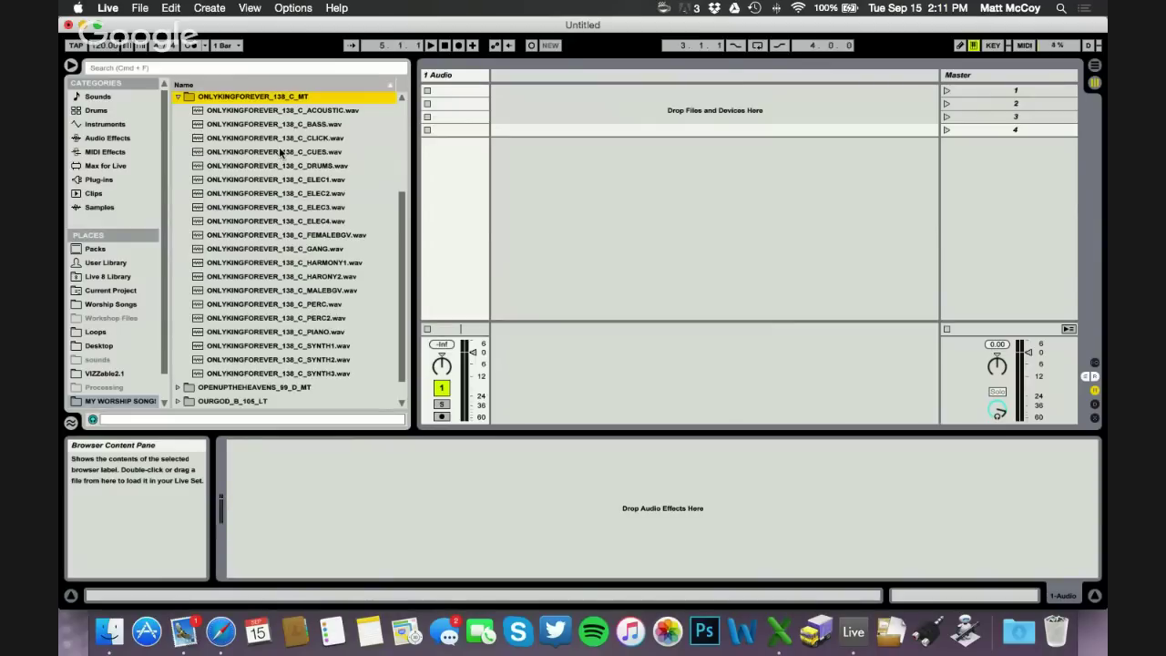
pyautogui.scroll(2, 335, 172)
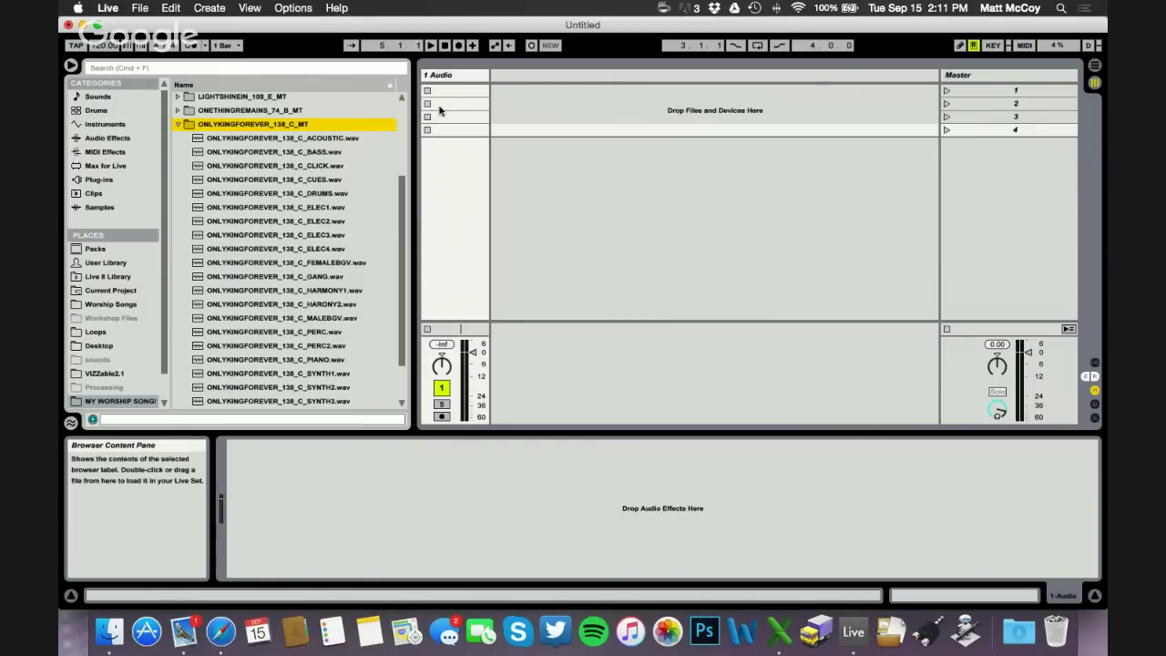
pyautogui.rightClick(450, 76)
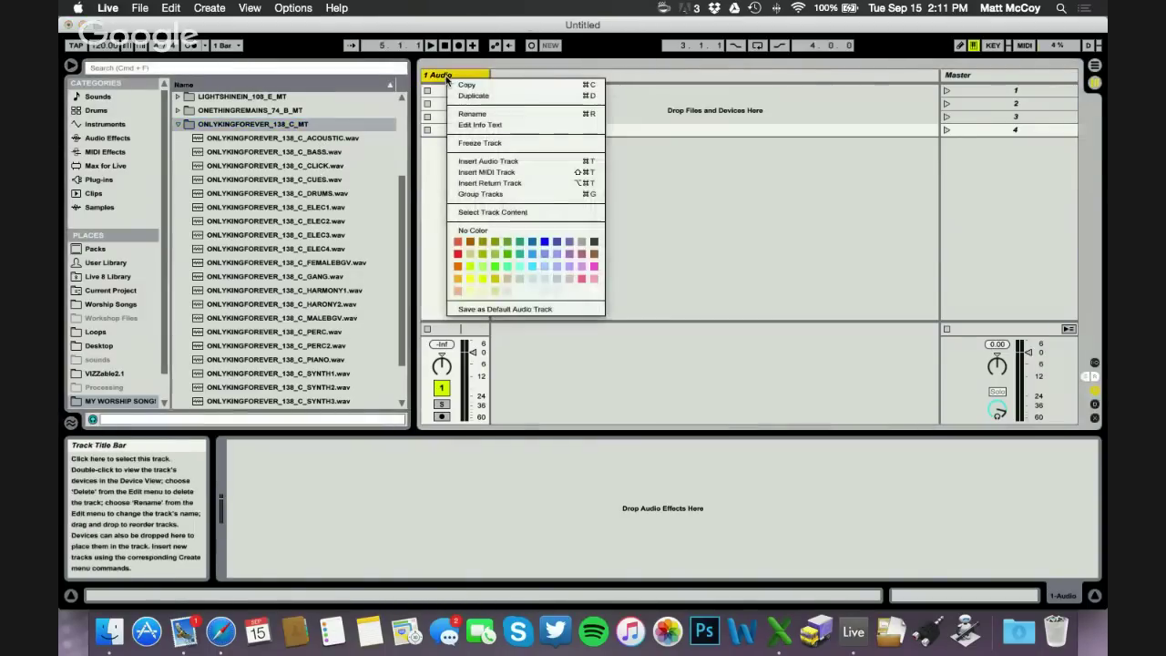
pyautogui.click(484, 114)
pyautogui.write('BAND C')
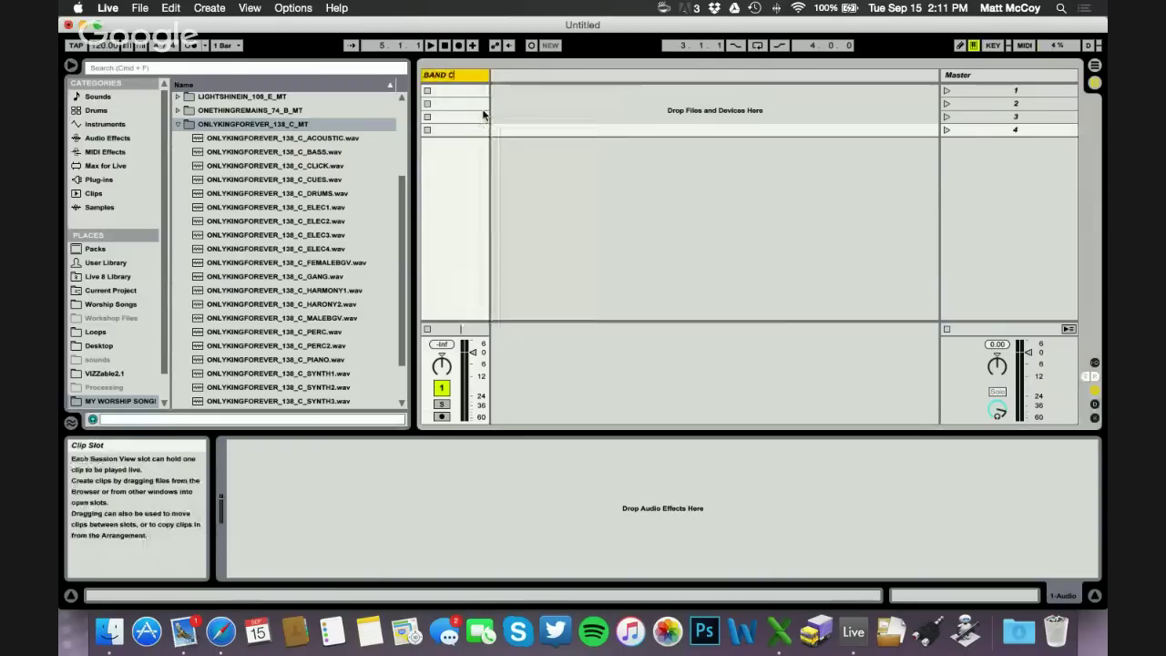
pyautogui.write('UE')
pyautogui.press('Return')
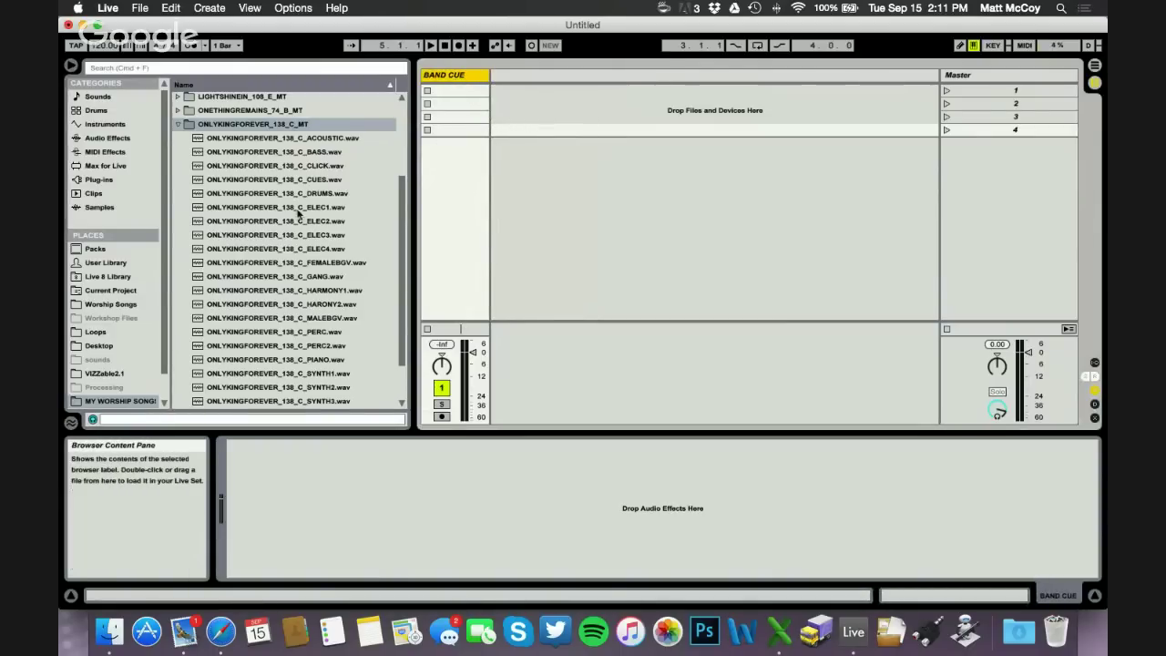
pyautogui.moveTo(304, 182); pyautogui.dragTo(459, 91)
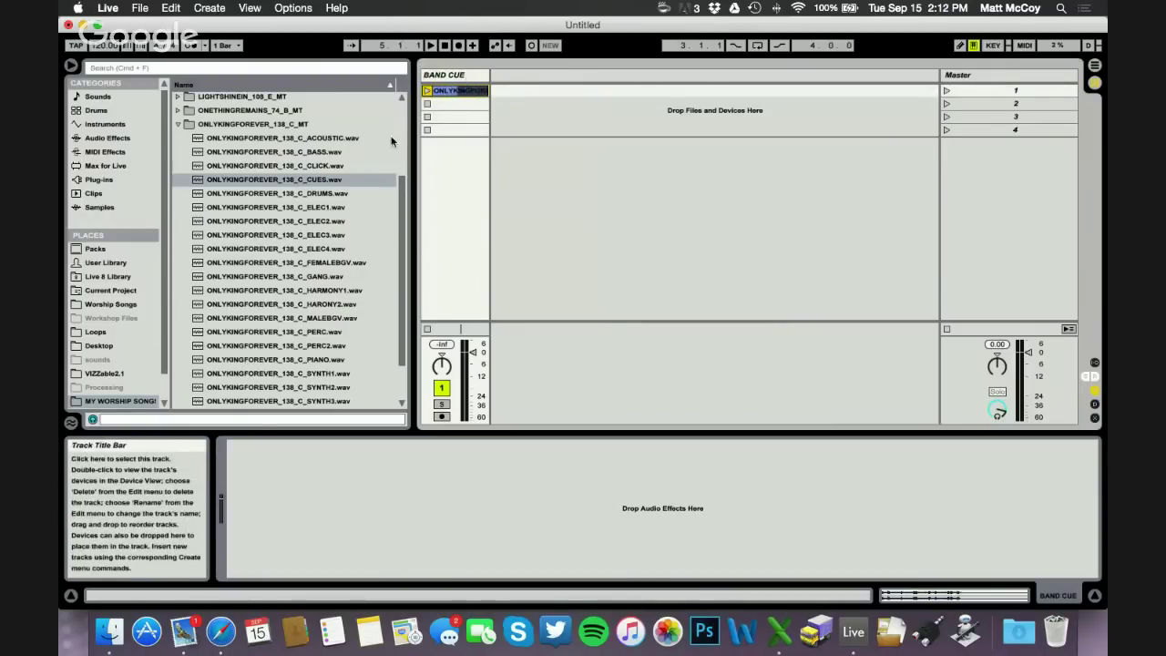
pyautogui.click(456, 74)
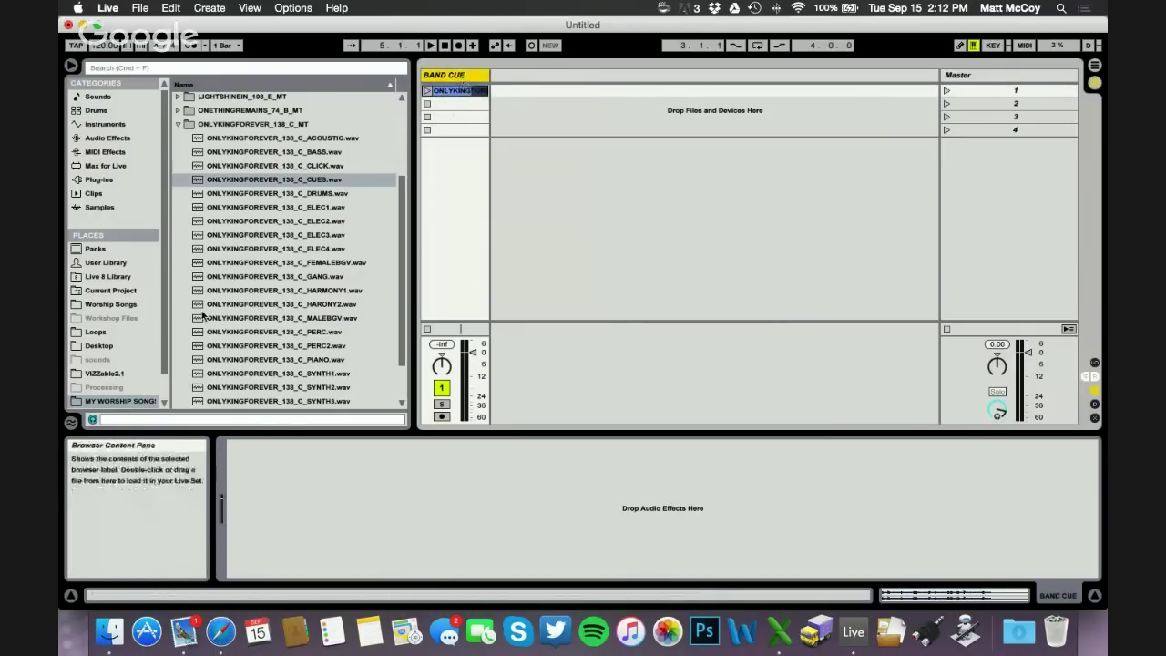
# - Add ONLYKINGFOREVER_138_C_DRUMS.wav to scene 1 on a new track and name that track DRUMS
pyautogui.moveTo(310, 193); pyautogui.dragTo(513, 93)
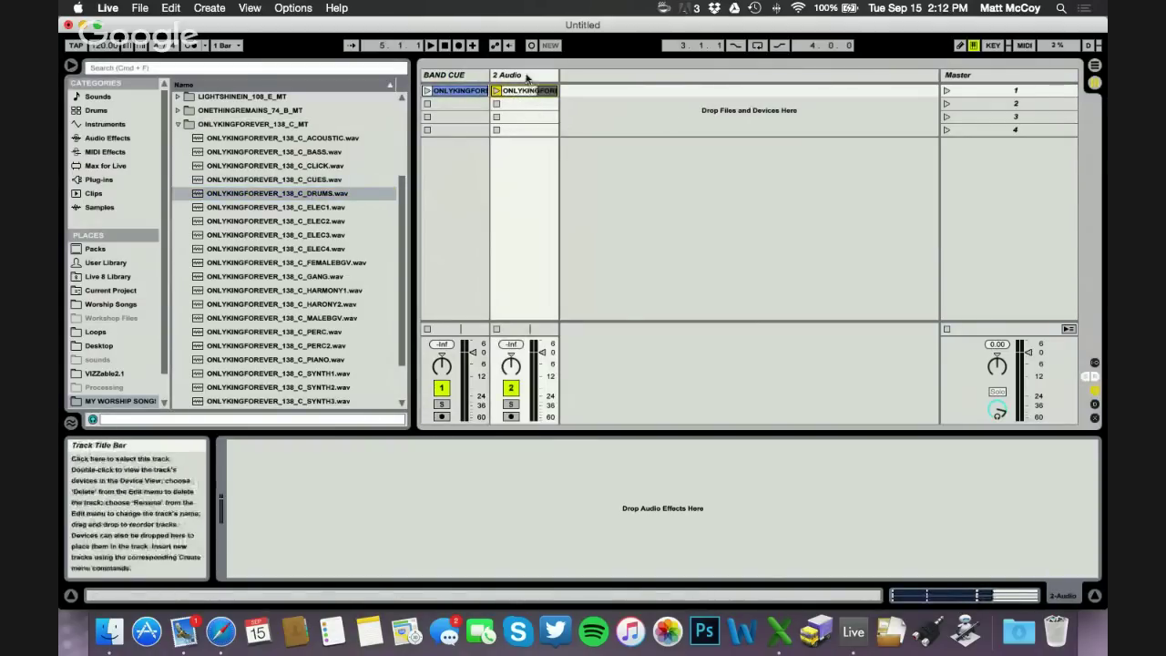
pyautogui.click(526, 77)
pyautogui.press('super+r')
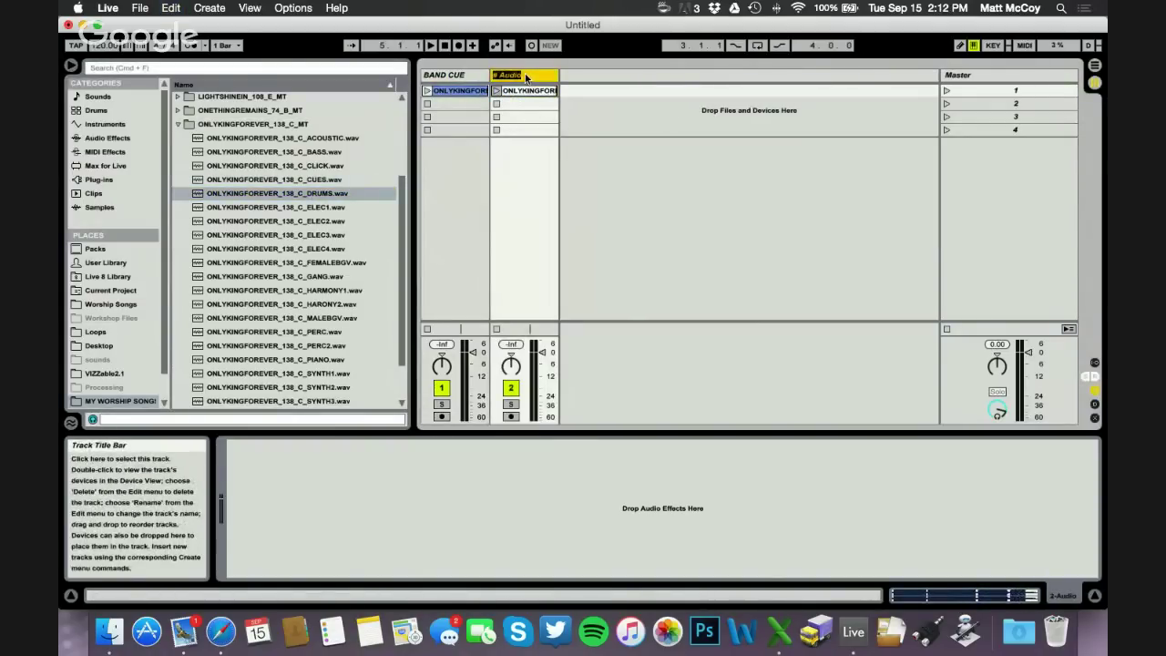
pyautogui.write('DRUMS')
pyautogui.press('Return')
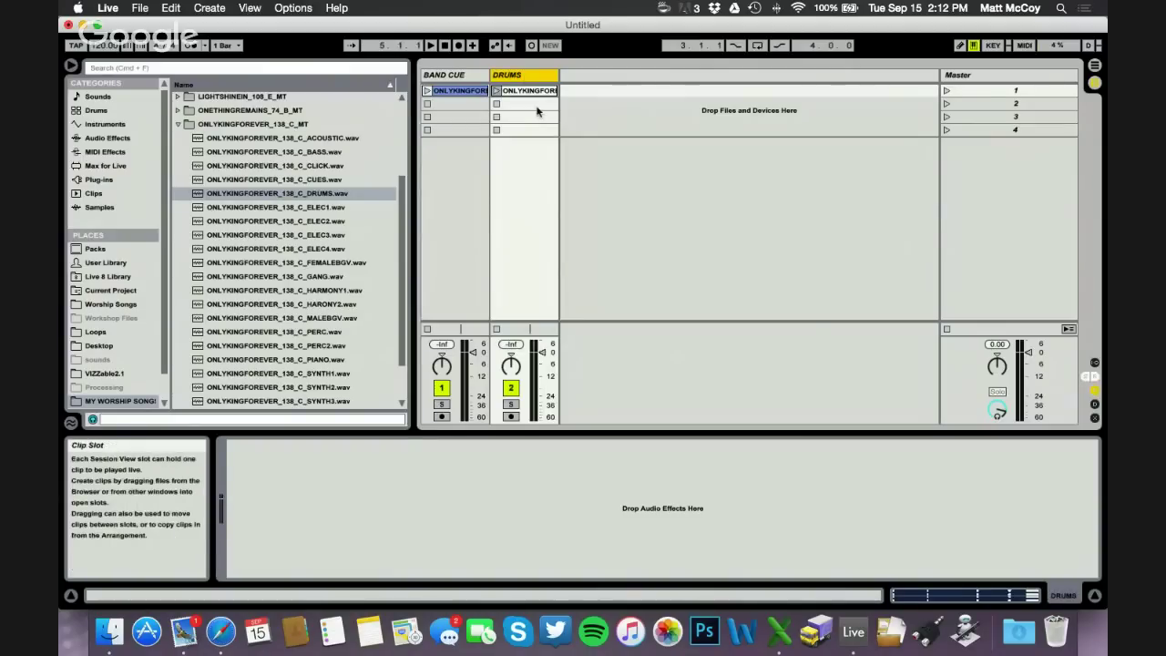
pyautogui.click(537, 106)
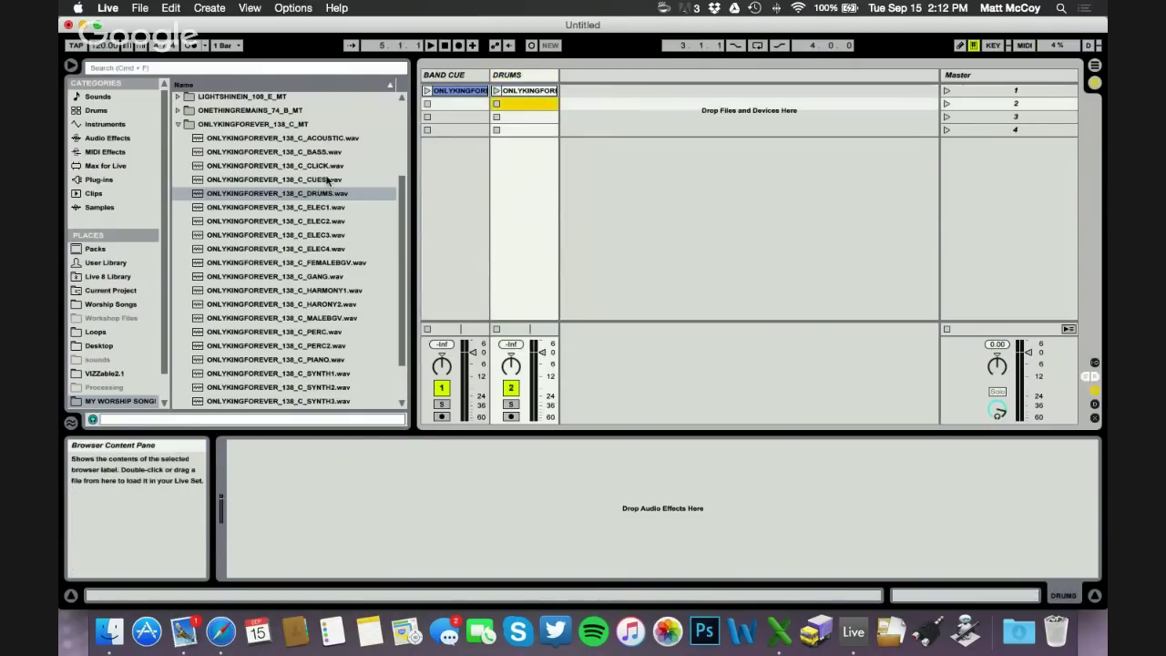
# - Add ONLYKINGFOREVER_138_C_BASS.wav on a new track named BASS, and delete both the BASS and DRUMS tracks
pyautogui.moveTo(311, 156); pyautogui.dragTo(590, 93)
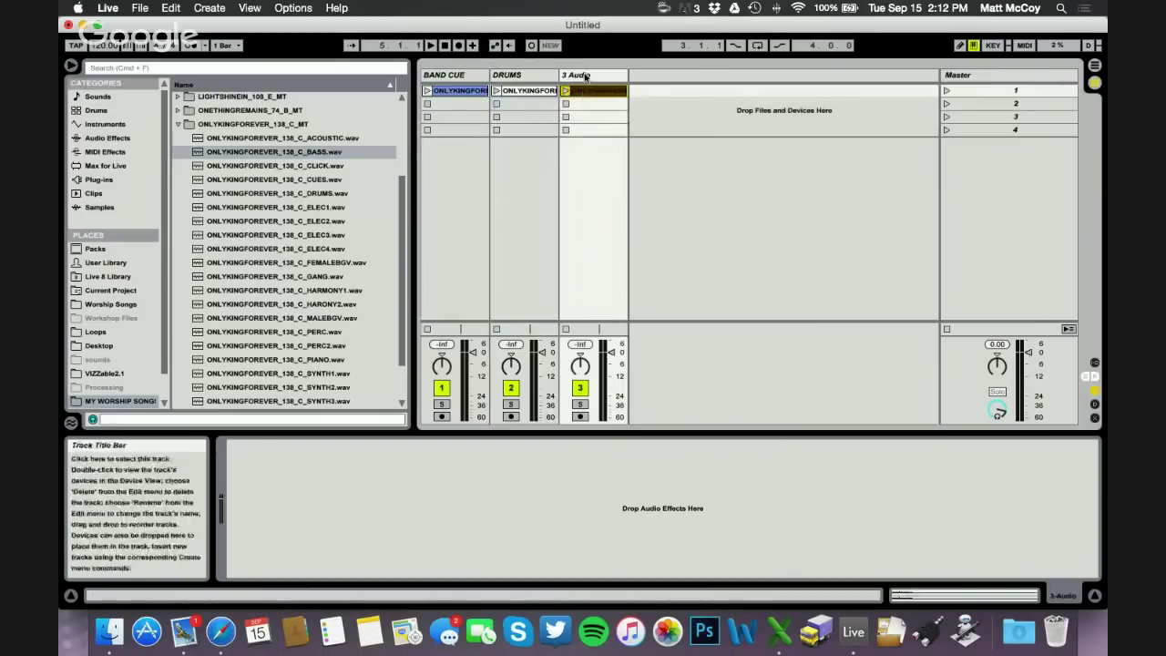
pyautogui.write('BASS')
pyautogui.press('Return')
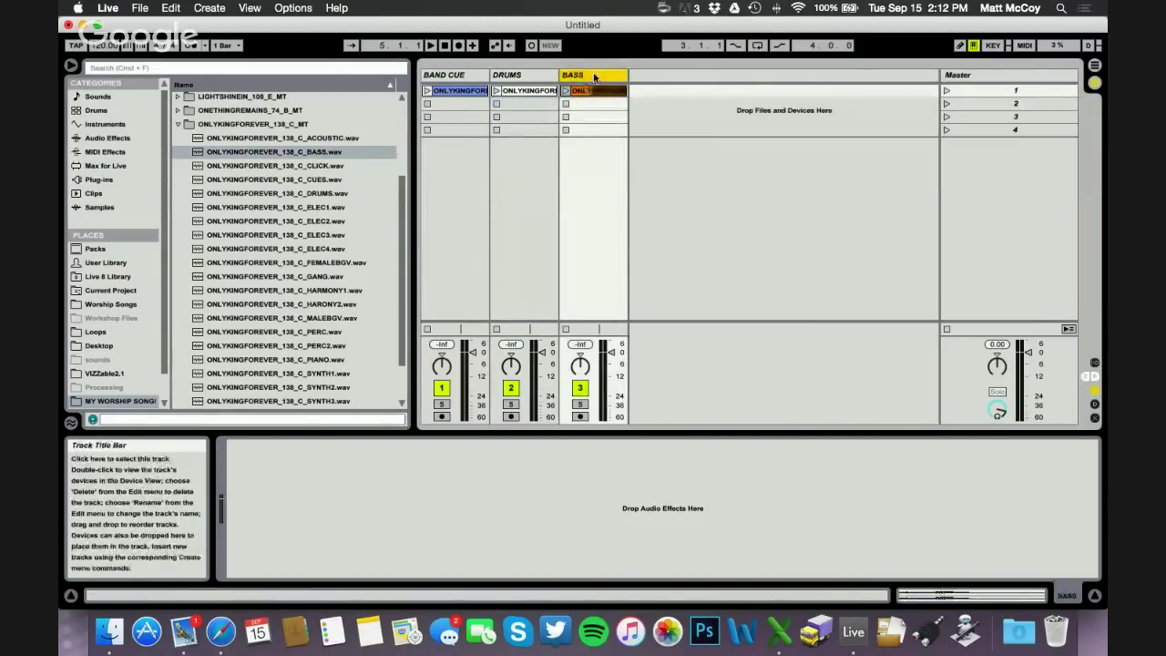
pyautogui.press('Delete')
pyautogui.press('Delete')
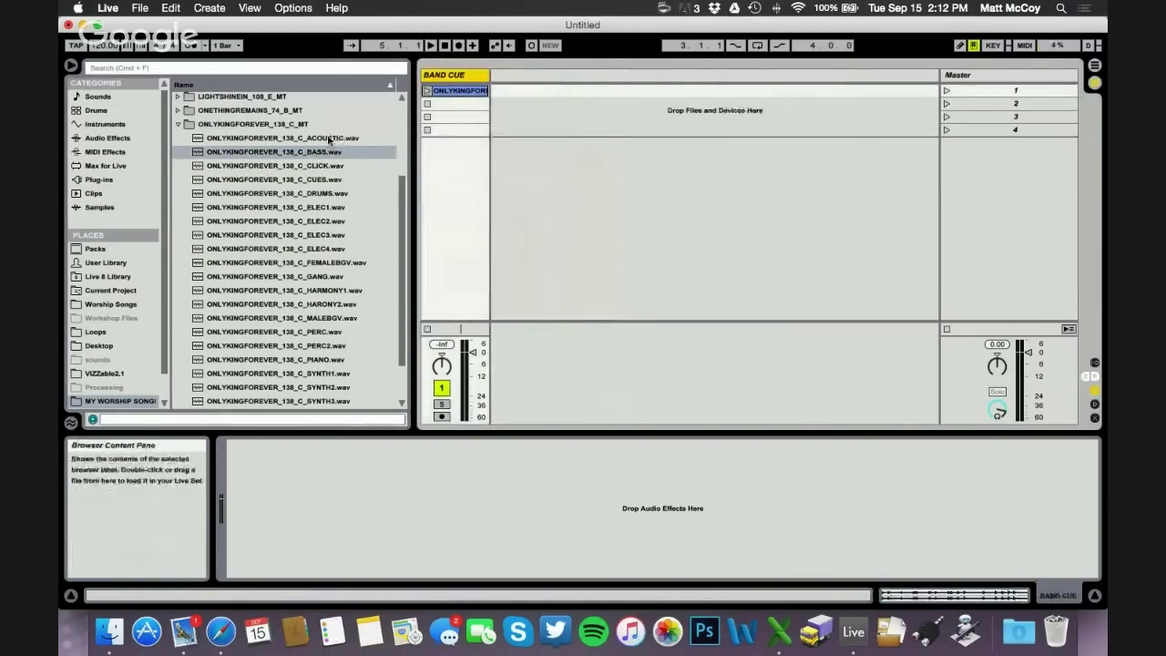
# - Load all ONLYKINGFOREVER_138_C stems except CLICK and CUES onto separate new tracks in scene 1, and narrow the browser
pyautogui.click(330, 139)
pyautogui.scroll(-4, 330, 182)
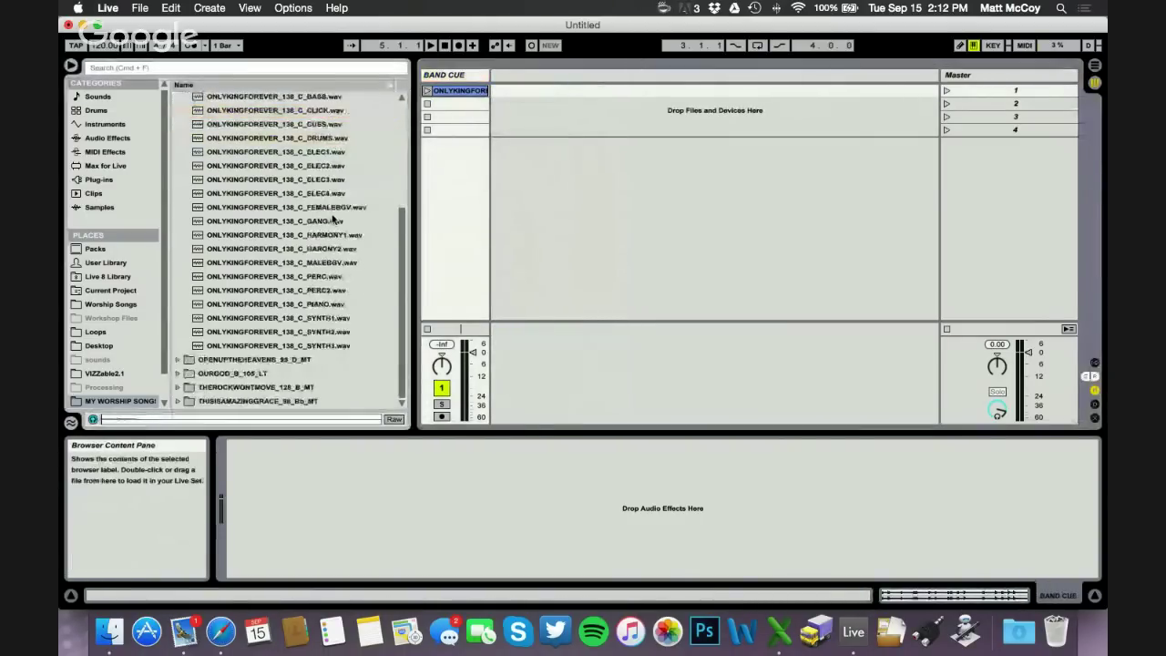
pyautogui.keyDown('shift'); pyautogui.click(313, 349); pyautogui.keyUp('shift')
pyautogui.scroll(6, 329, 261)
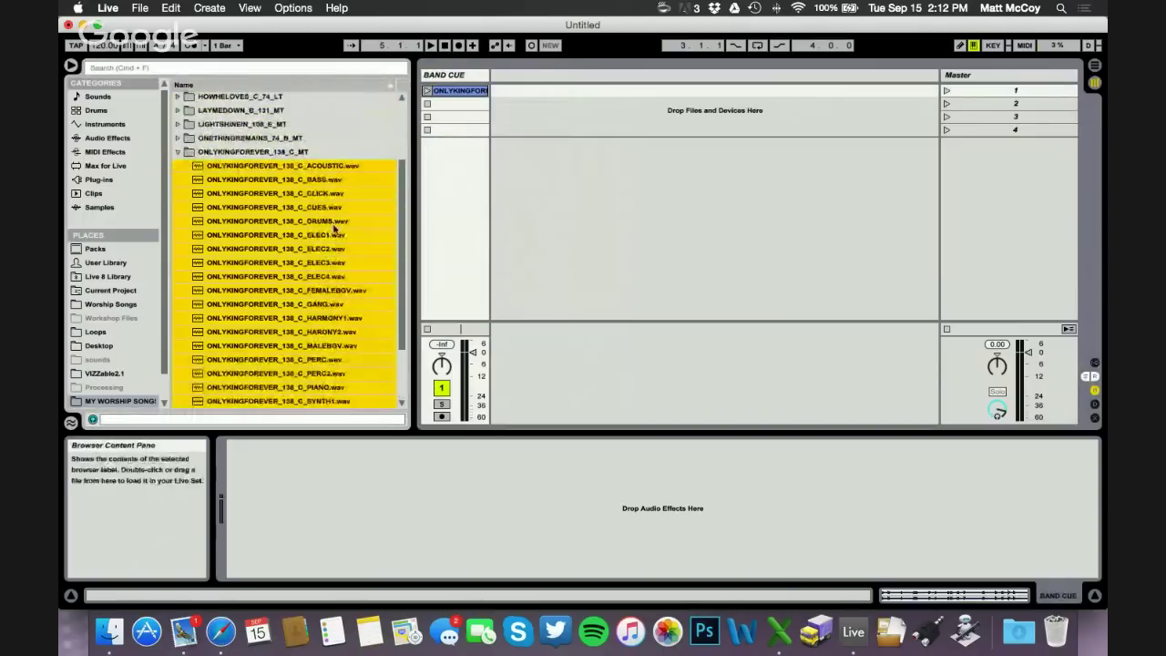
pyautogui.keyDown('super'); pyautogui.click(320, 194); pyautogui.keyUp('super')
pyautogui.keyDown('super'); pyautogui.click(321, 207); pyautogui.keyUp('super')
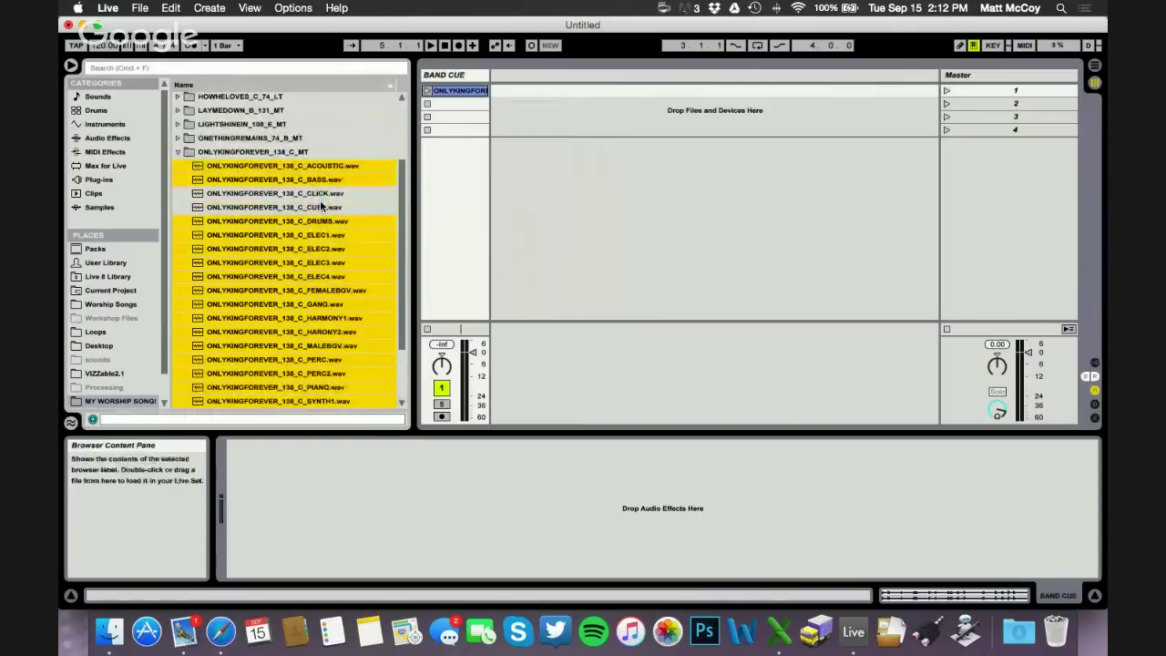
pyautogui.moveTo(271, 247); pyautogui.dragTo(533, 95)
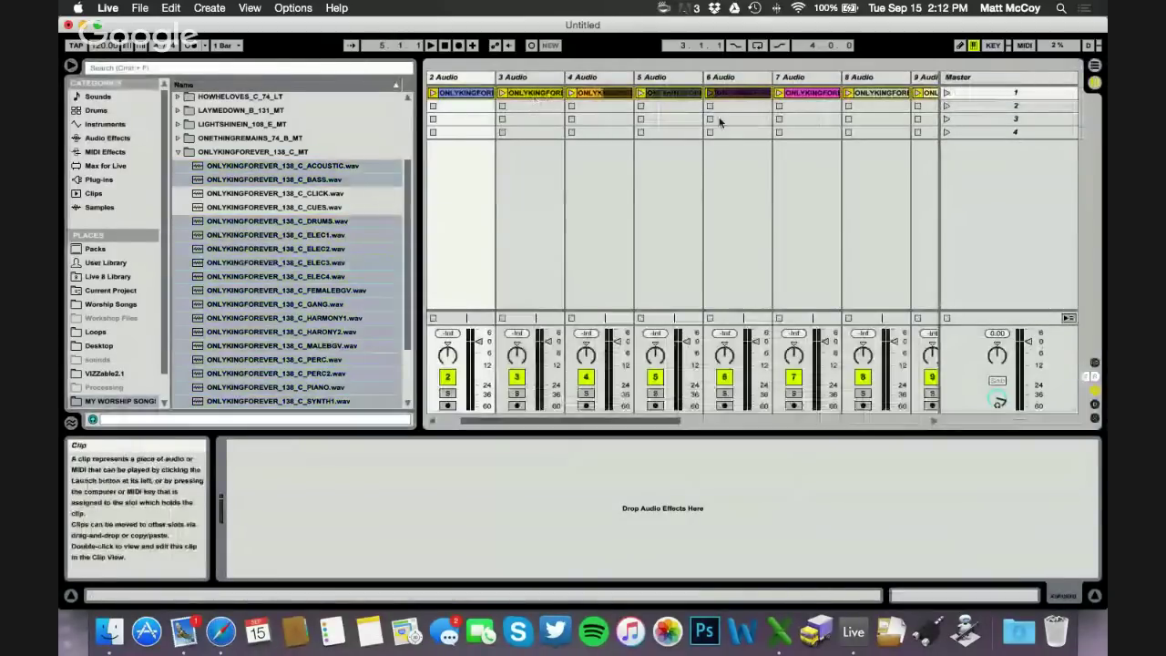
pyautogui.moveTo(409, 238); pyautogui.dragTo(313, 242)
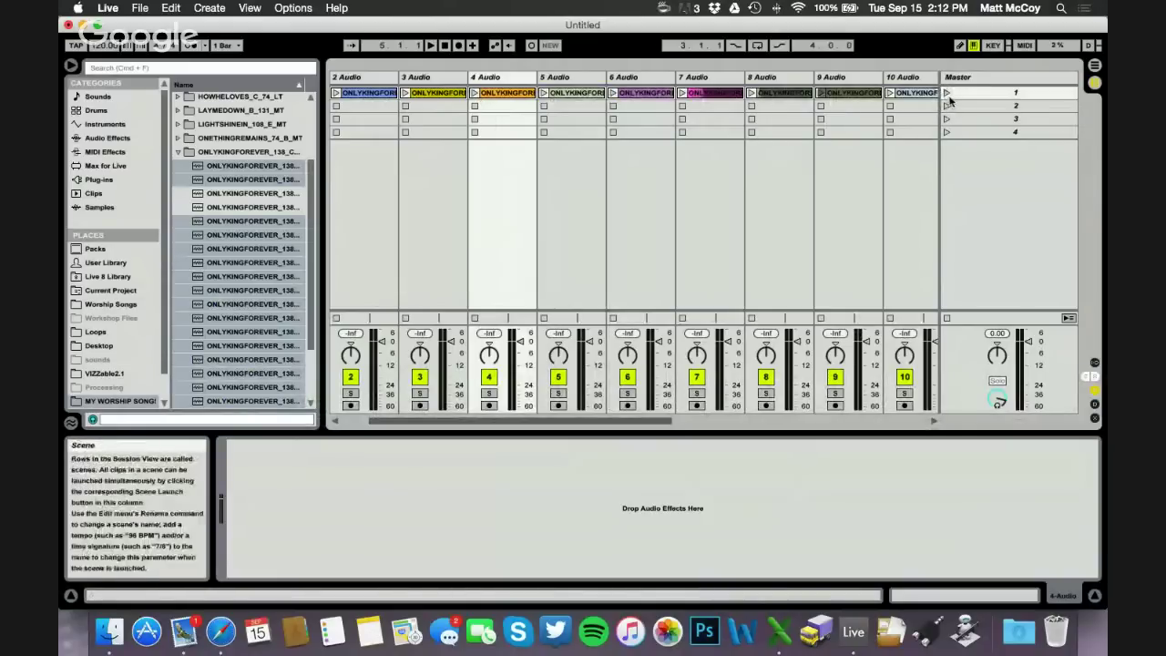
# - Launch the scene 1 clips on tracks 3 to 9 one by one, check the playing tracks, and stop playback
pyautogui.click(404, 94)
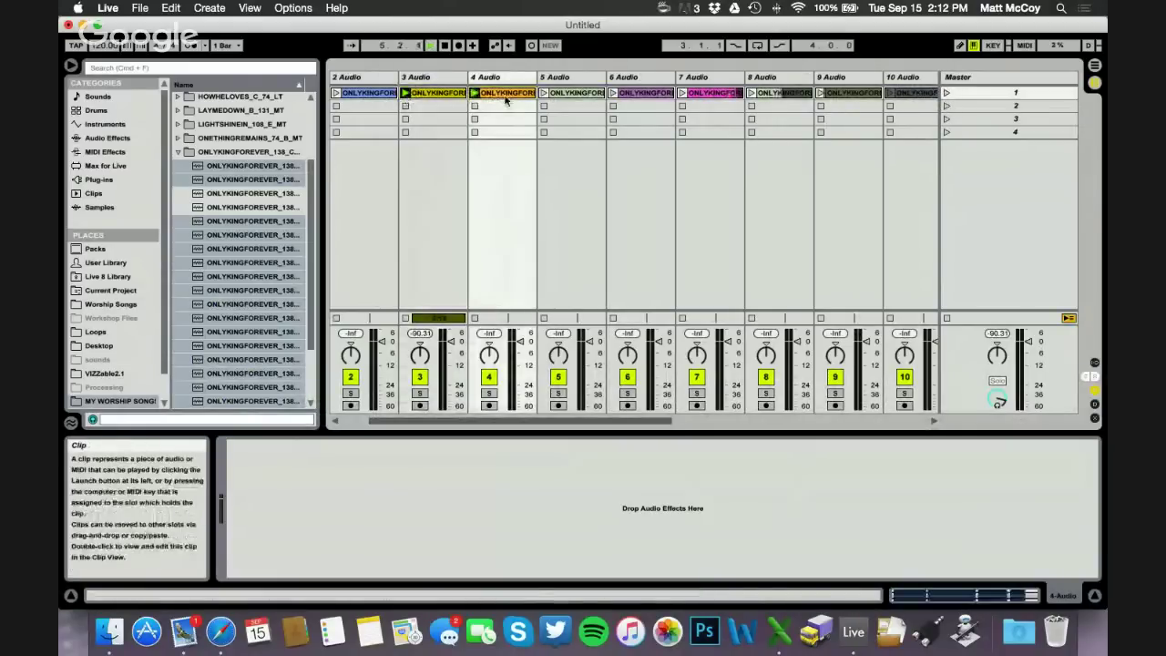
pyautogui.click(474, 93)
pyautogui.click(544, 93)
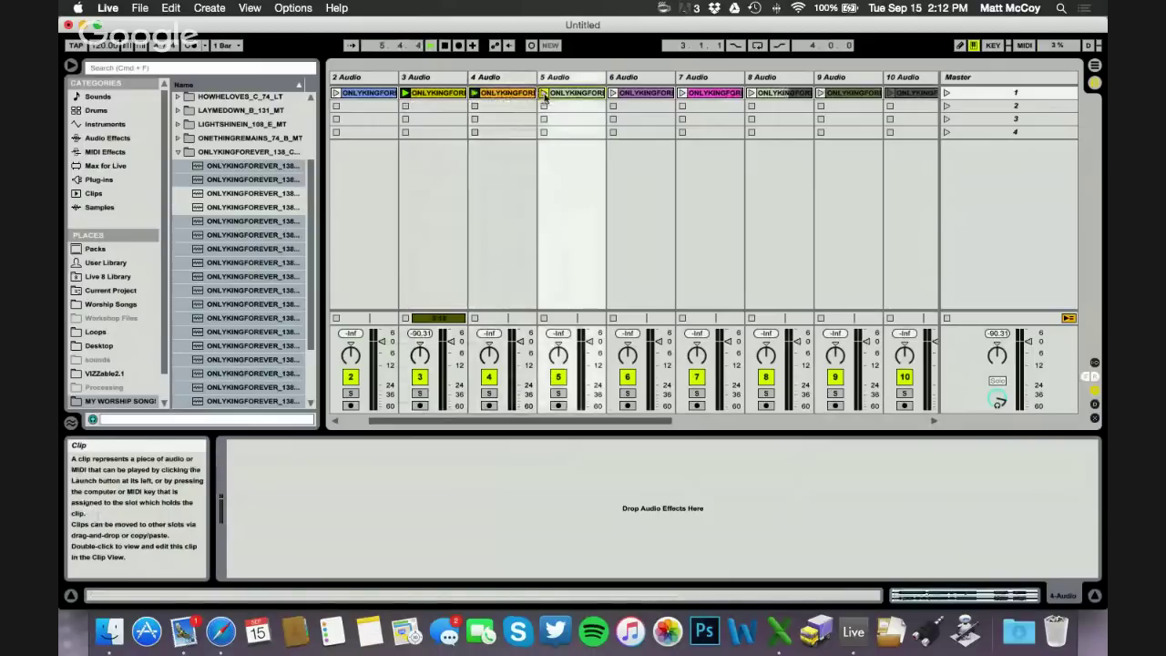
pyautogui.click(613, 93)
pyautogui.click(683, 94)
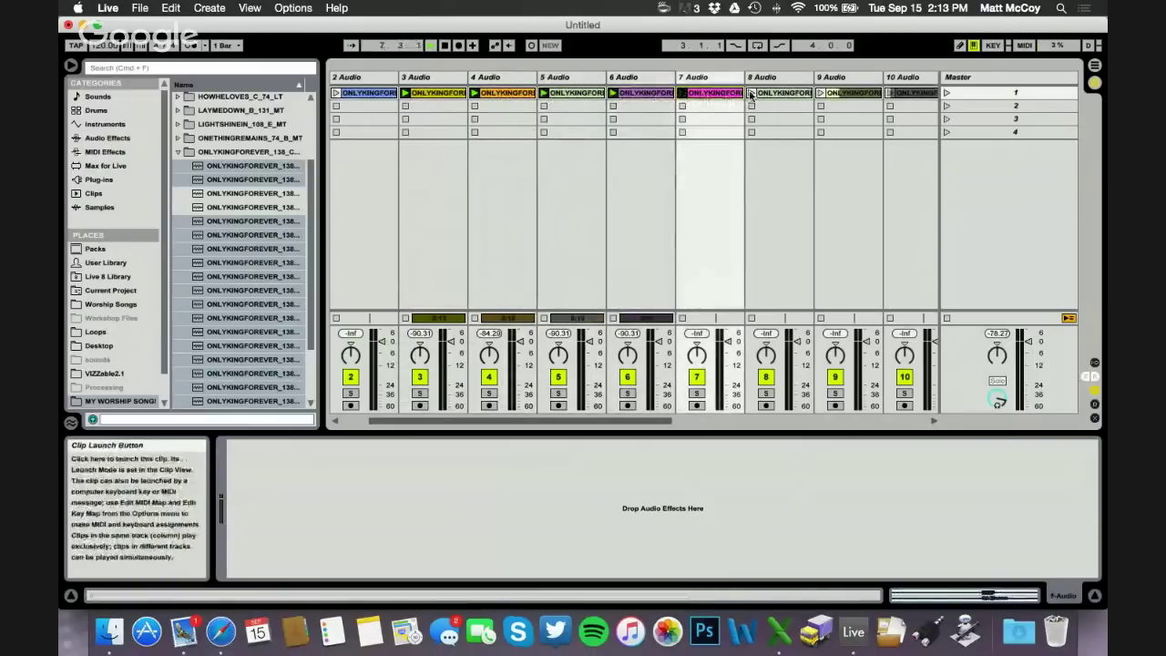
pyautogui.click(752, 94)
pyautogui.click(823, 94)
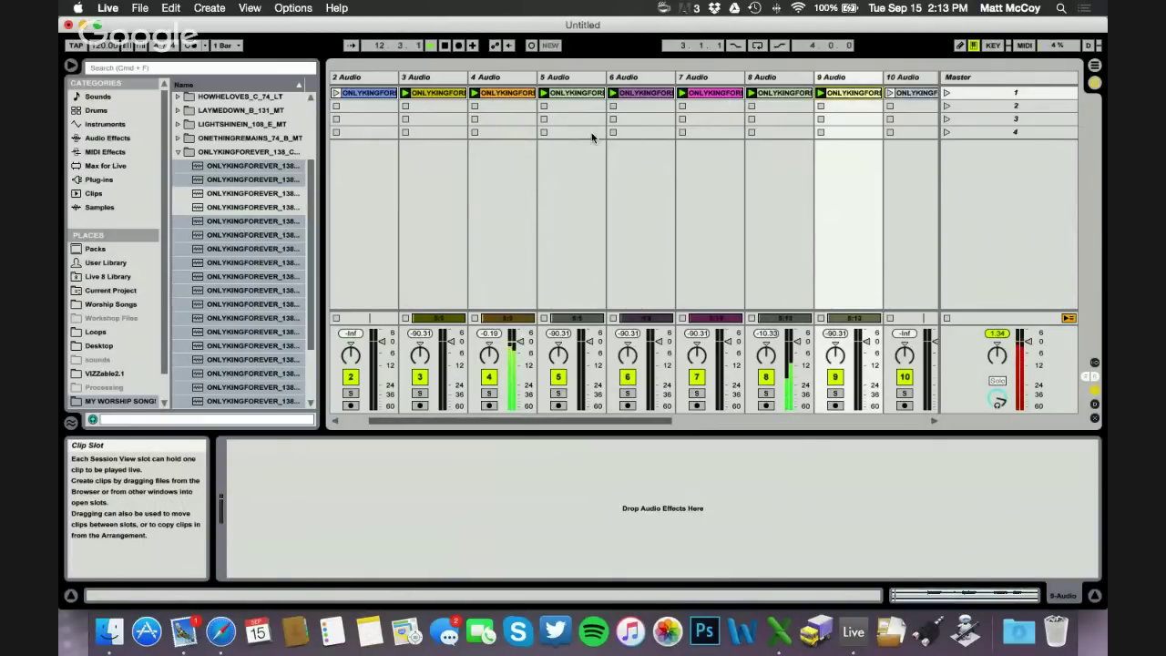
pyautogui.hscroll(2, 669, 160)
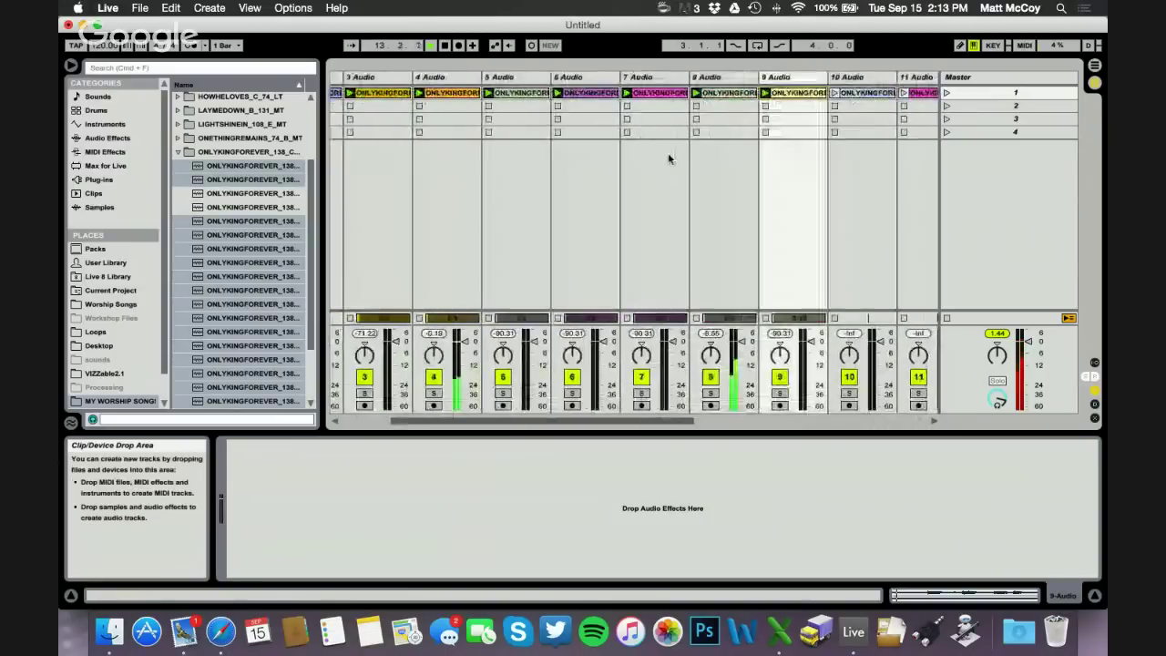
pyautogui.hscroll(-2, 669, 159)
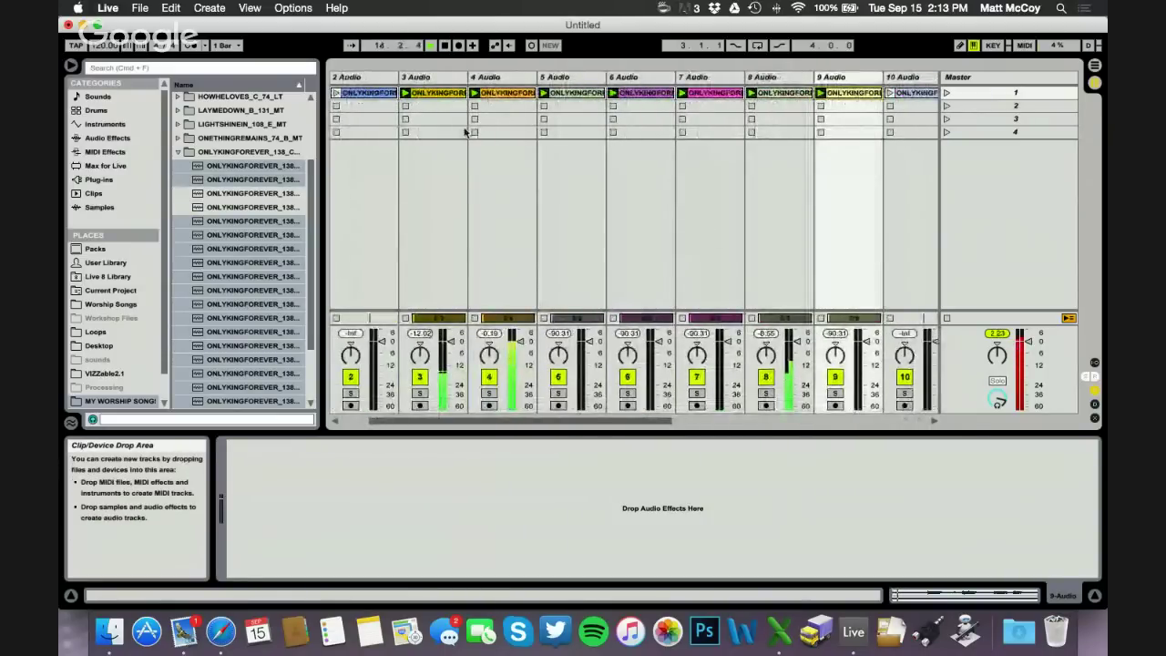
pyautogui.press('space')
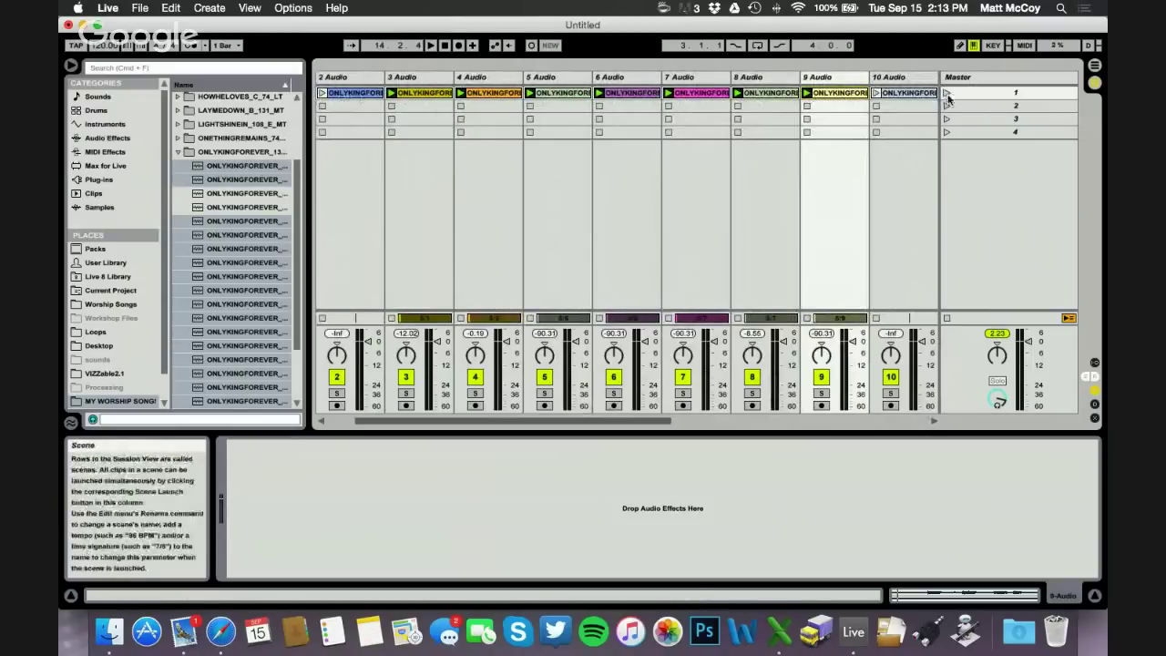
# - Rename scene 1 as ONLY KING FOREVER
pyautogui.click(1015, 94)
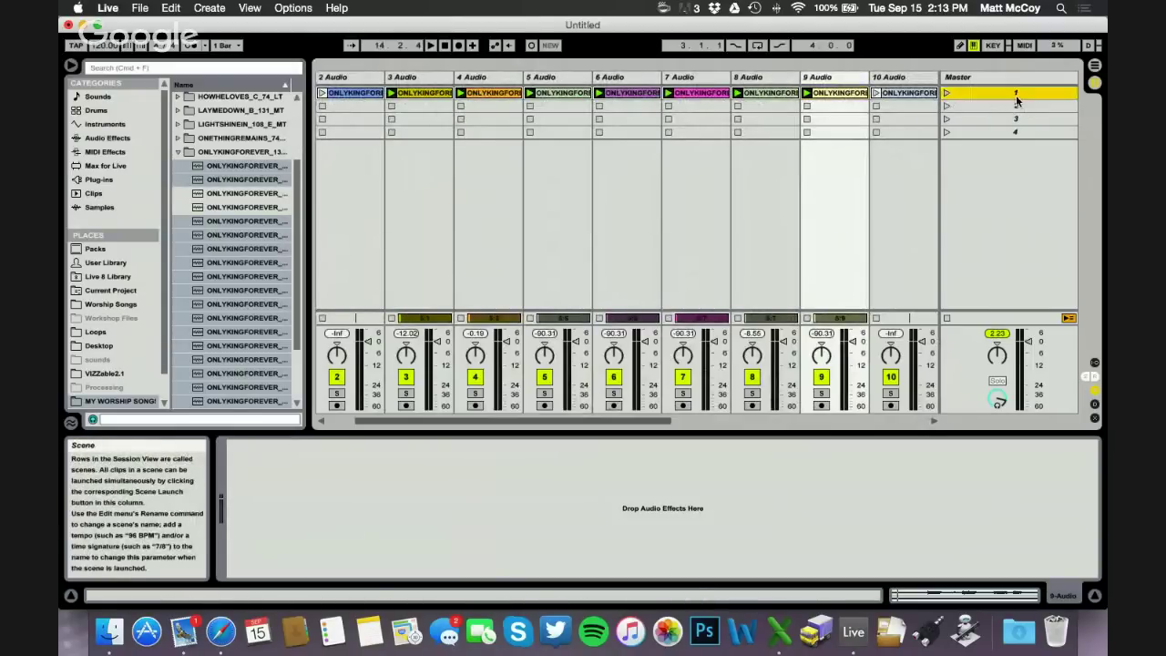
pyautogui.rightClick(1014, 98)
pyautogui.click(904, 151)
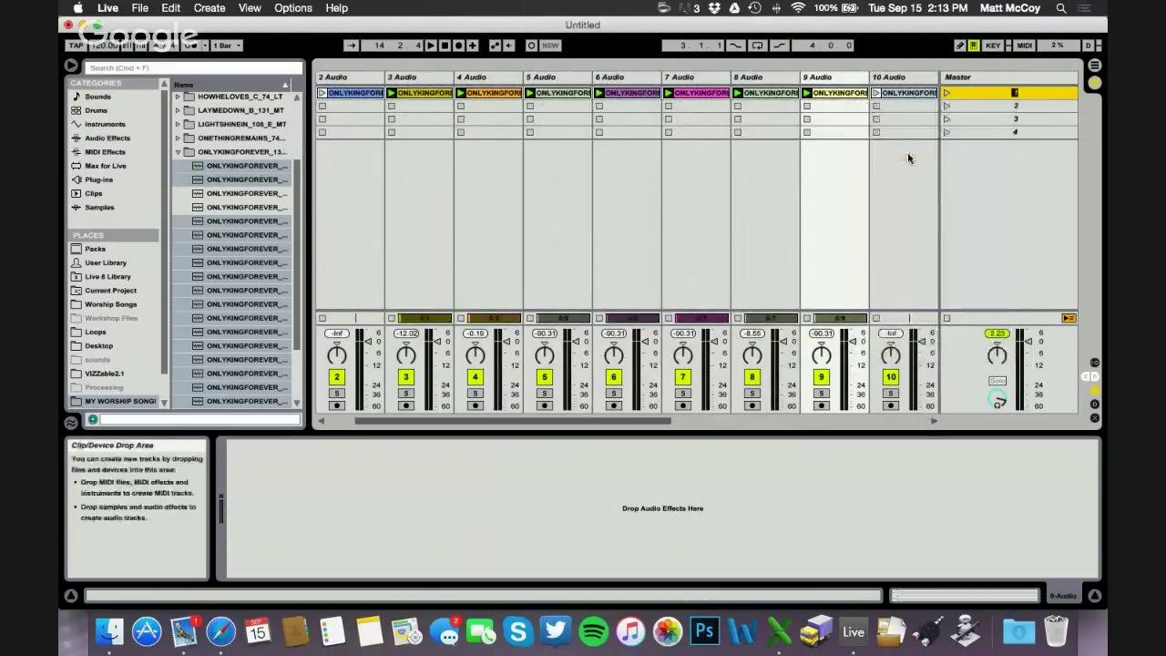
pyautogui.write('on')
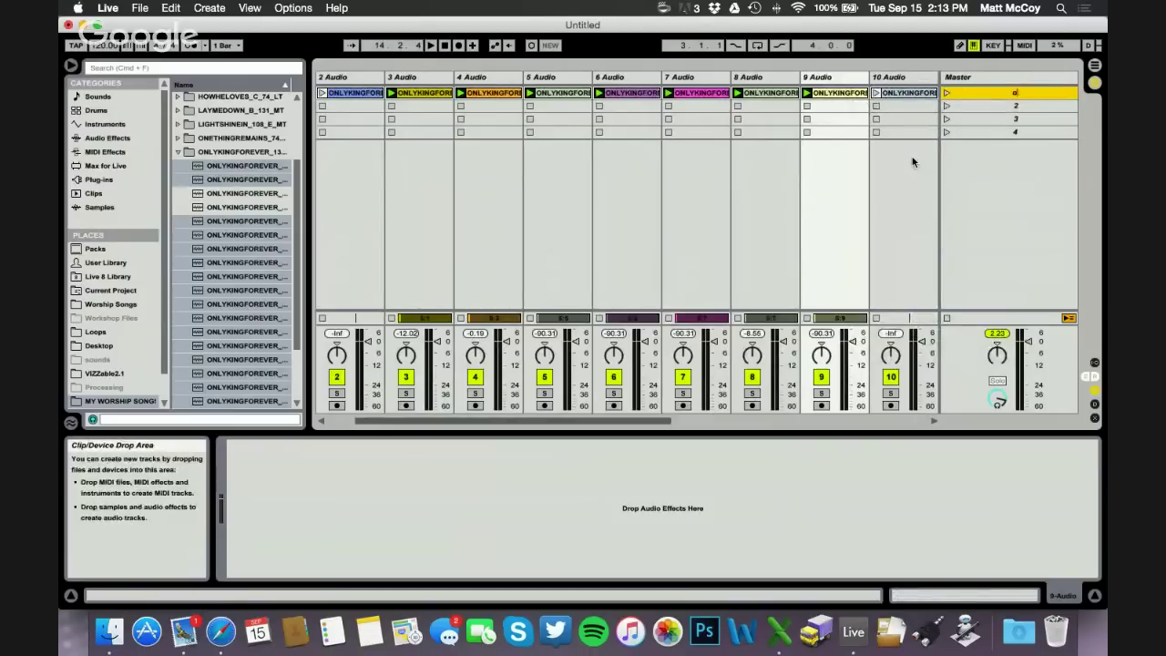
pyautogui.write('LY KING FOREVER')
pyautogui.press('Return')
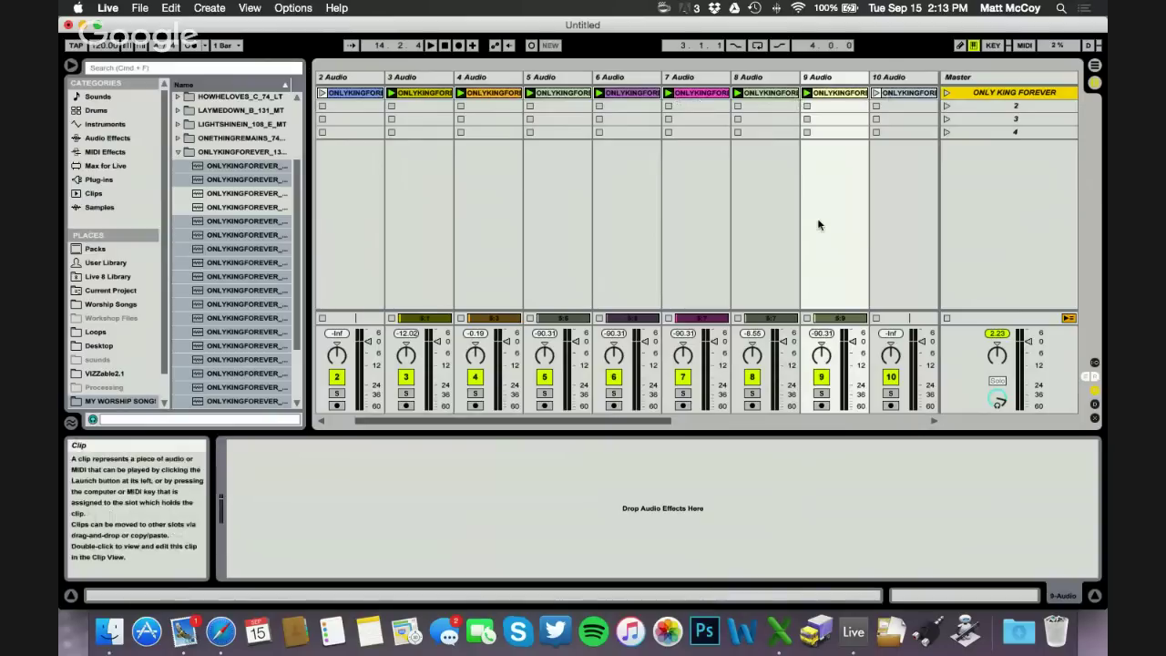
# - Launch the ONLY KING FOREVER scene and look through all its tracks as the stems play together
pyautogui.hscroll(9, 818, 224)
pyautogui.click(947, 92)
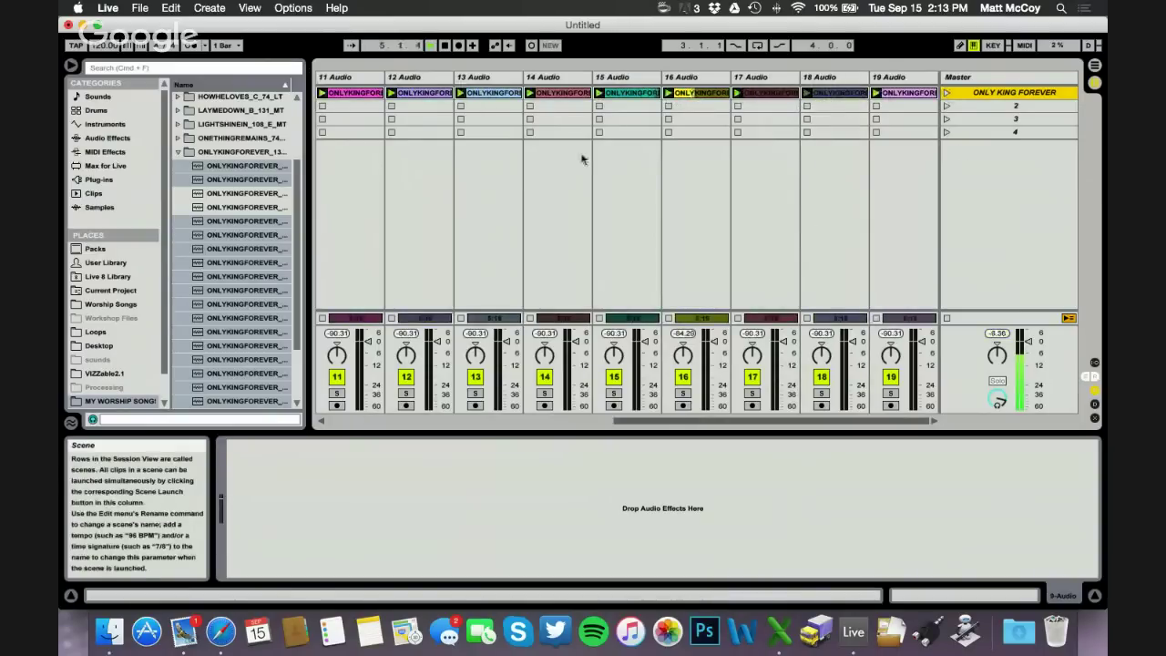
pyautogui.hscroll(-3, 581, 159)
pyautogui.hscroll(-7, 581, 159)
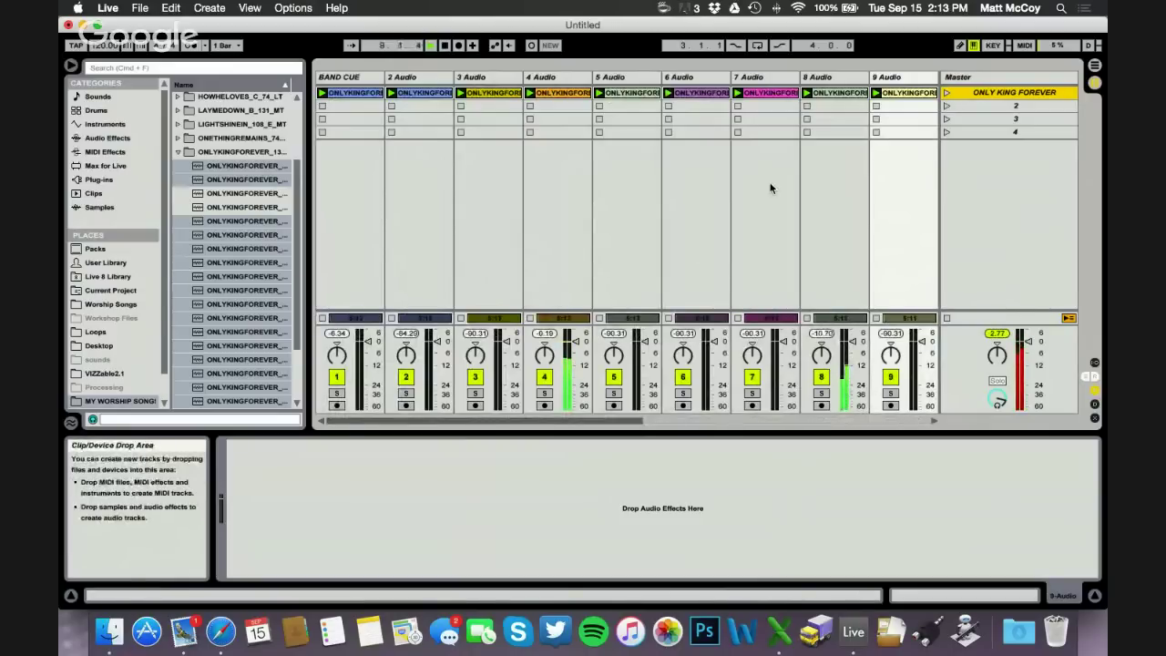
pyautogui.hscroll(5, 770, 188)
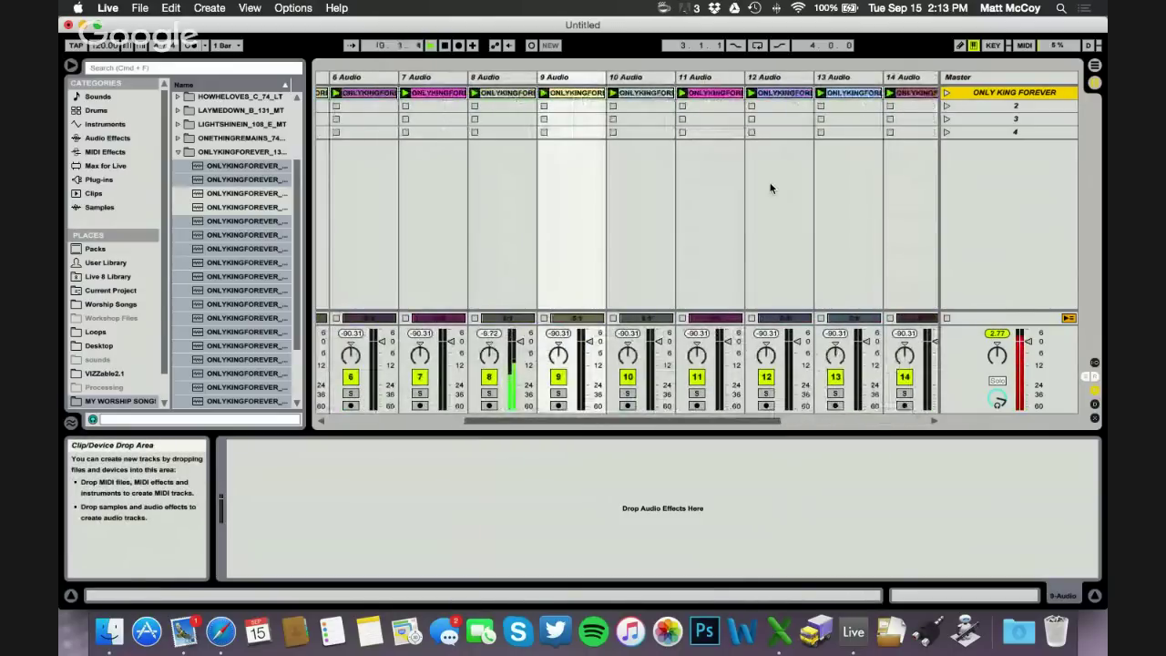
pyautogui.hscroll(-5, 769, 189)
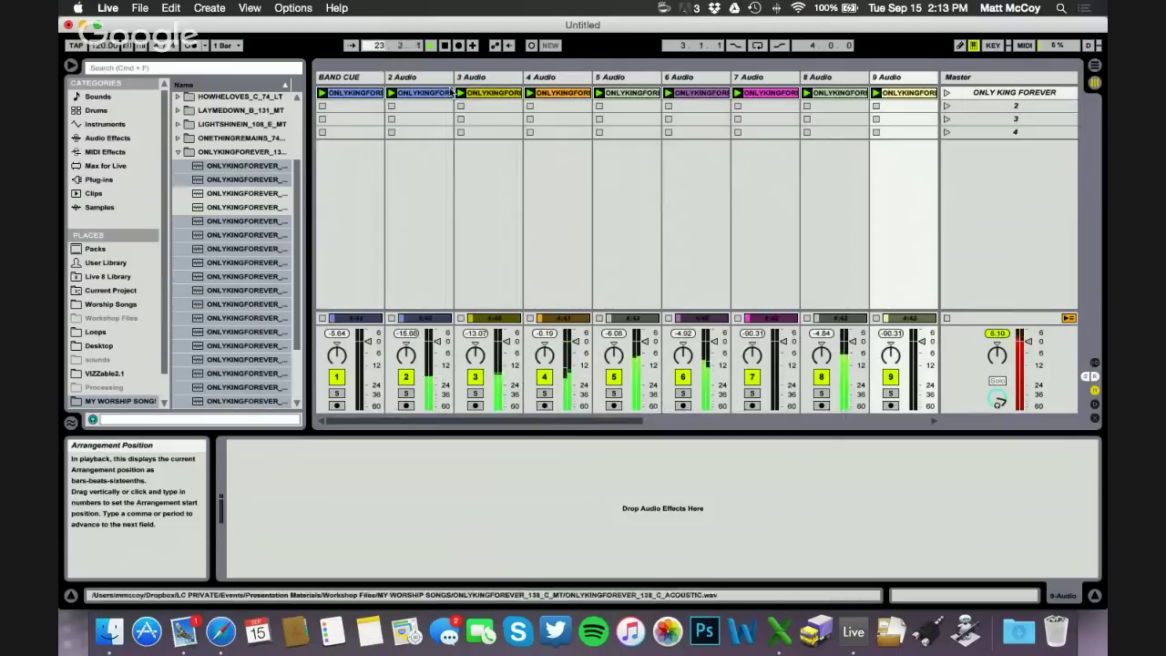
# - Stop playback and try out the pan, volume and on/off controls of the first two tracks
pyautogui.click(598, 253)
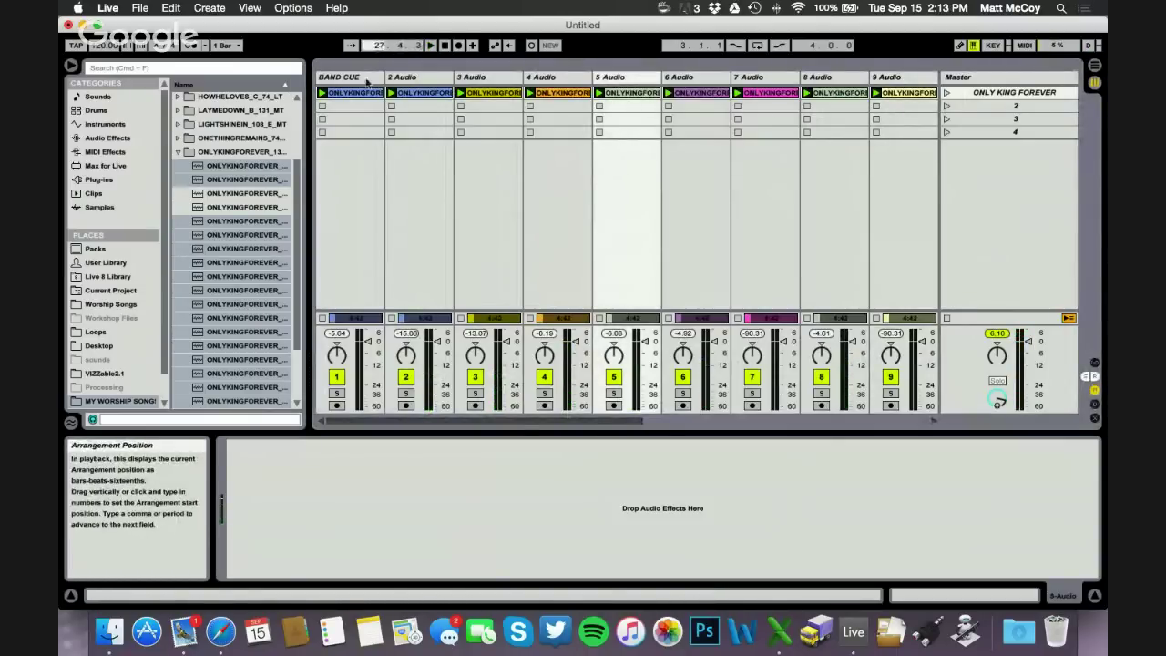
pyautogui.click(700, 188)
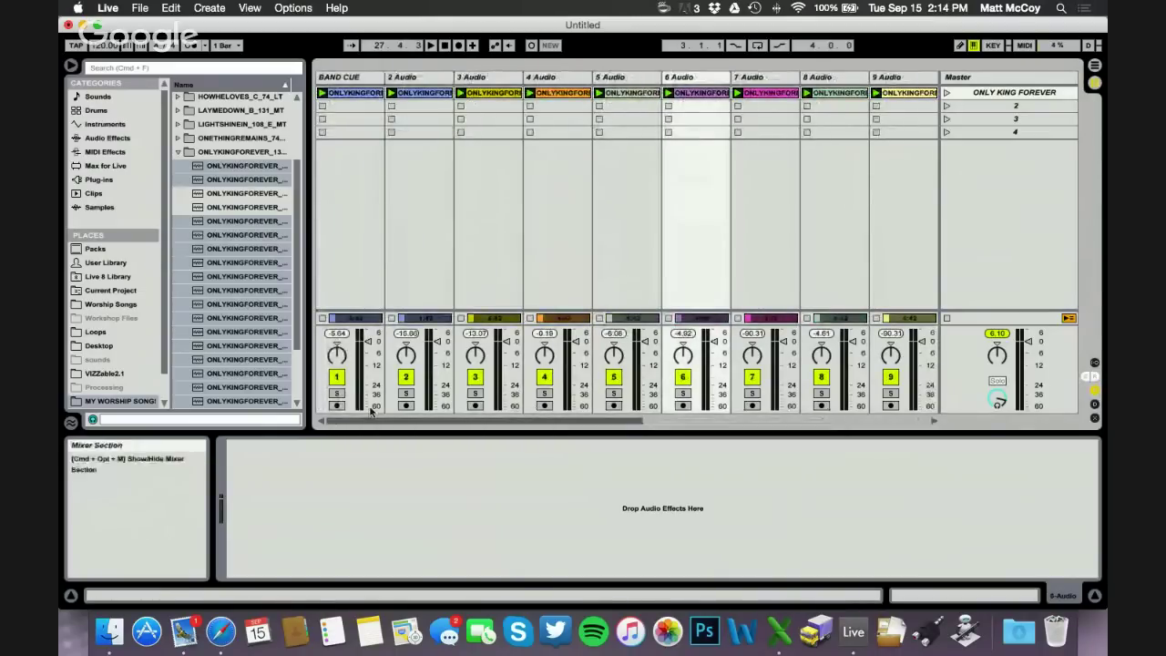
pyautogui.moveTo(369, 342); pyautogui.dragTo(367, 352)
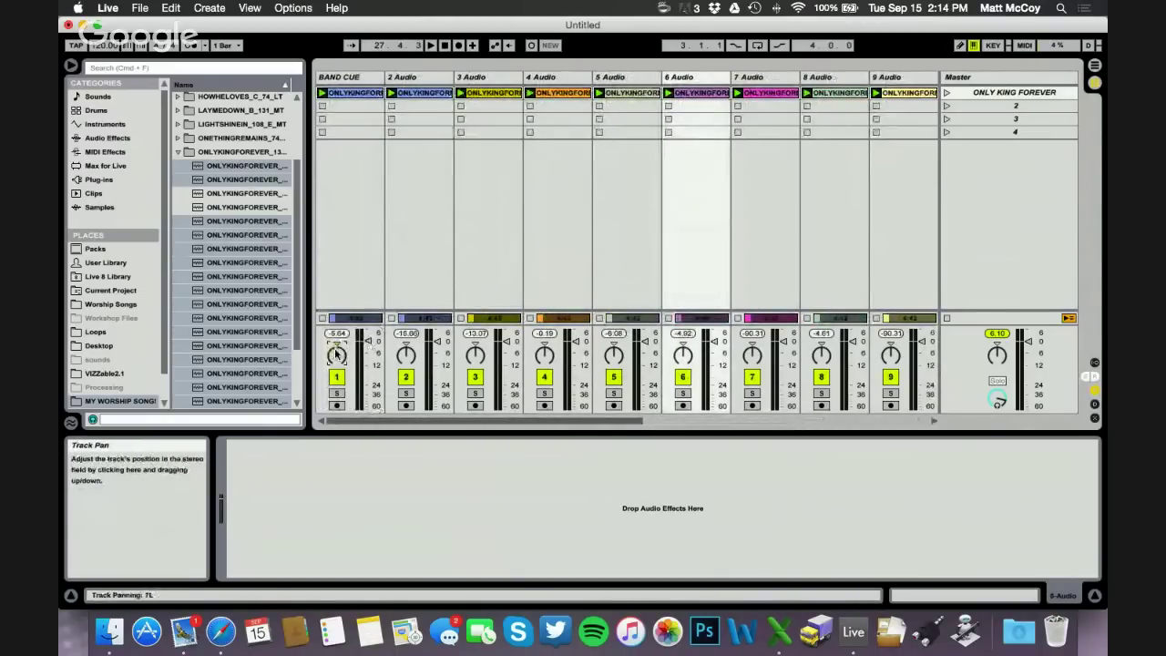
pyautogui.click(337, 377)
pyautogui.click(337, 377)
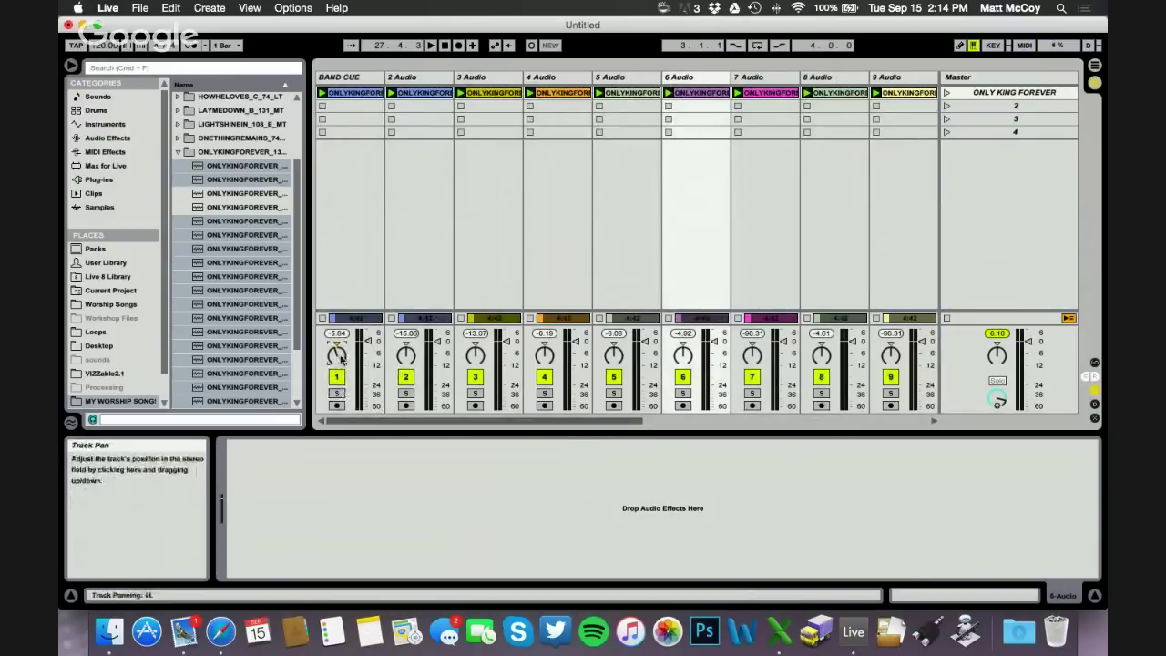
pyautogui.click(472, 255)
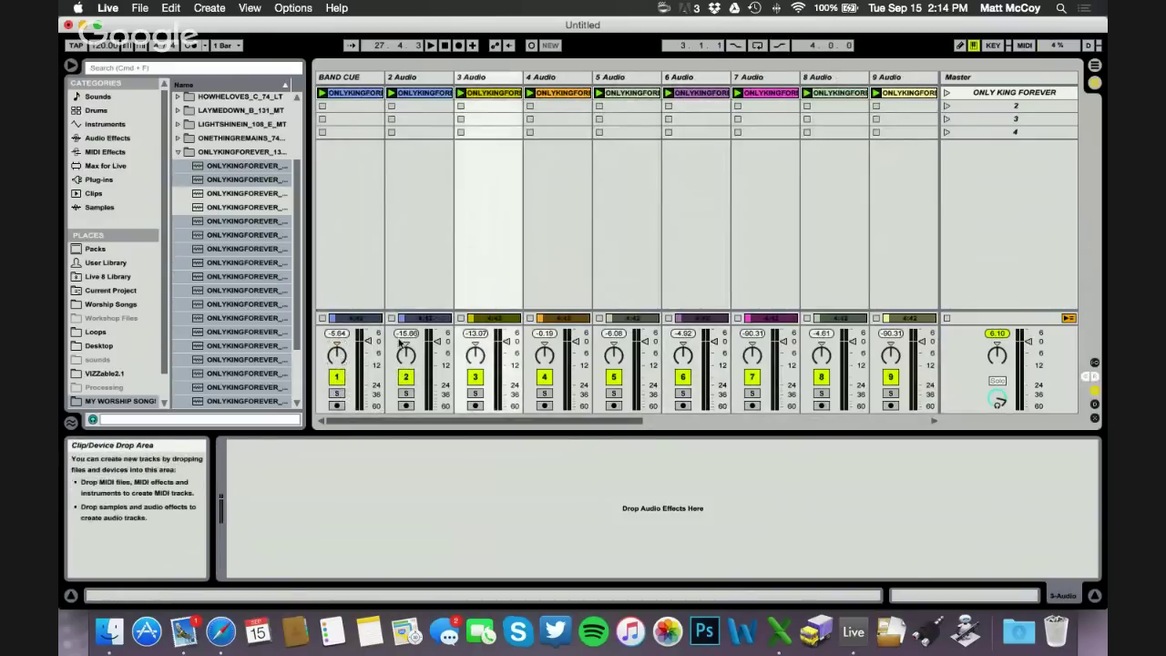
pyautogui.moveTo(436, 343); pyautogui.dragTo(439, 381)
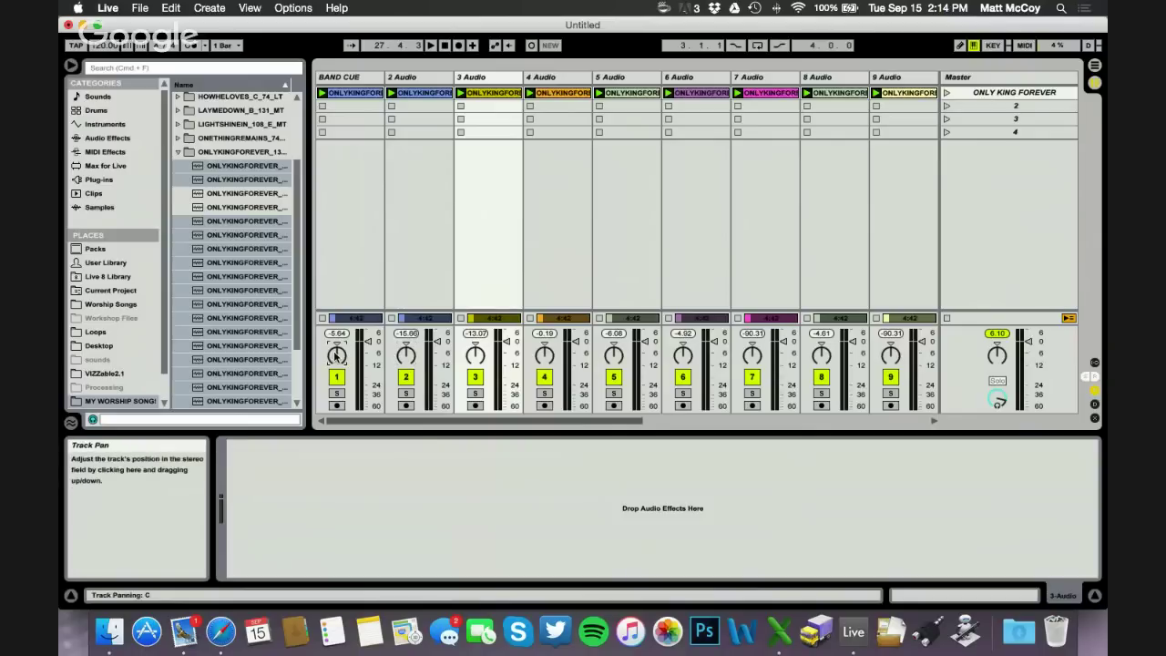
pyautogui.click(445, 282)
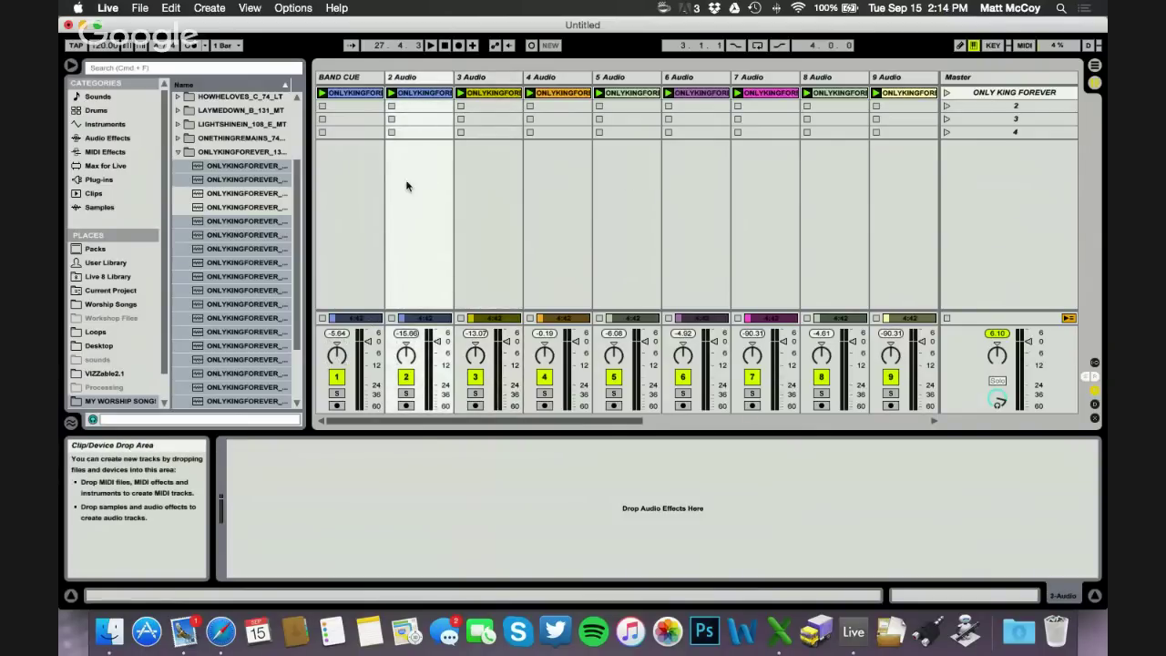
# - Expand the THISISAMAZINGGRACE_98_Bb_MT folder in place of the ONLYKINGFOREVER folder, and widen the browser to show full file names
pyautogui.click(179, 151)
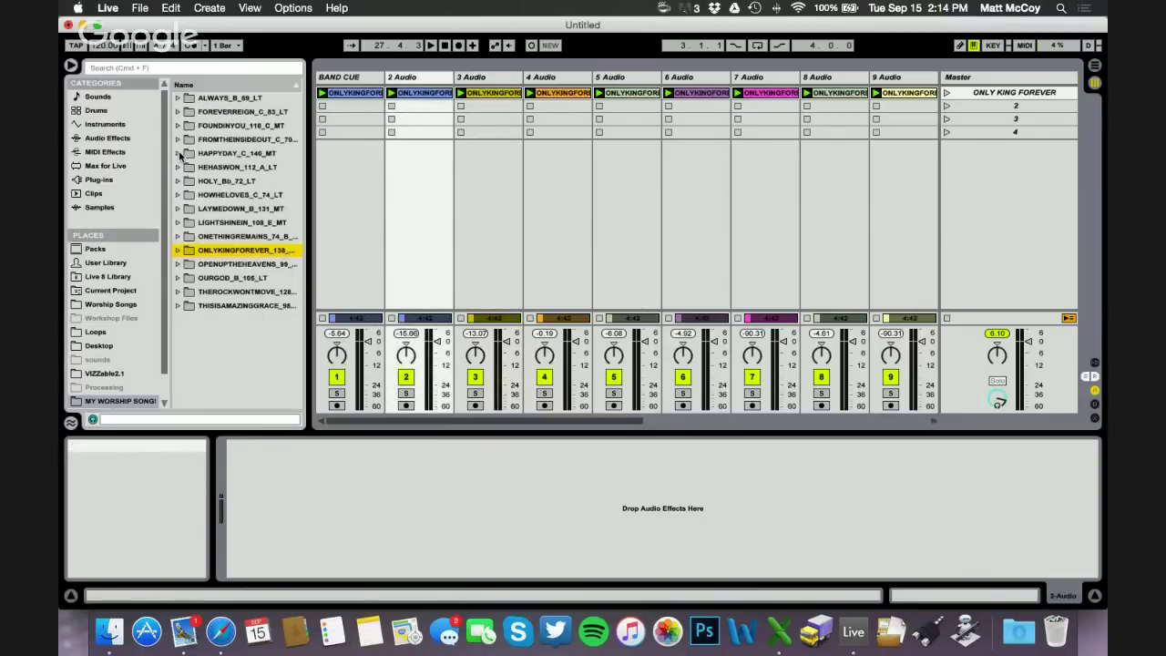
pyautogui.click(179, 308)
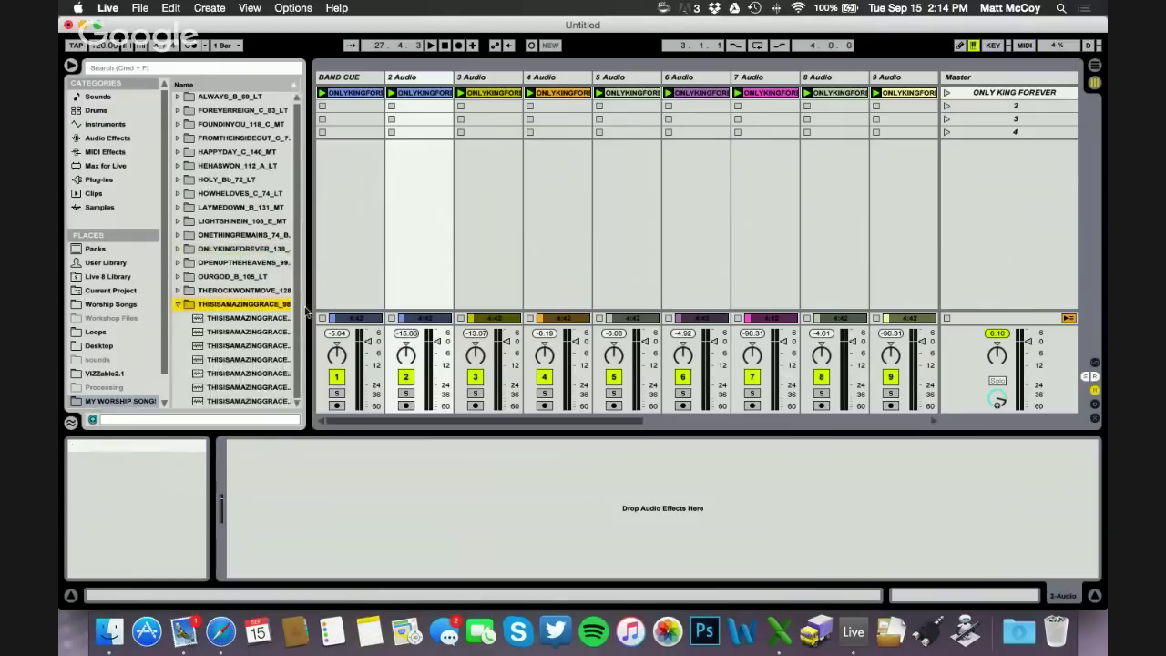
pyautogui.moveTo(309, 307); pyautogui.dragTo(419, 310)
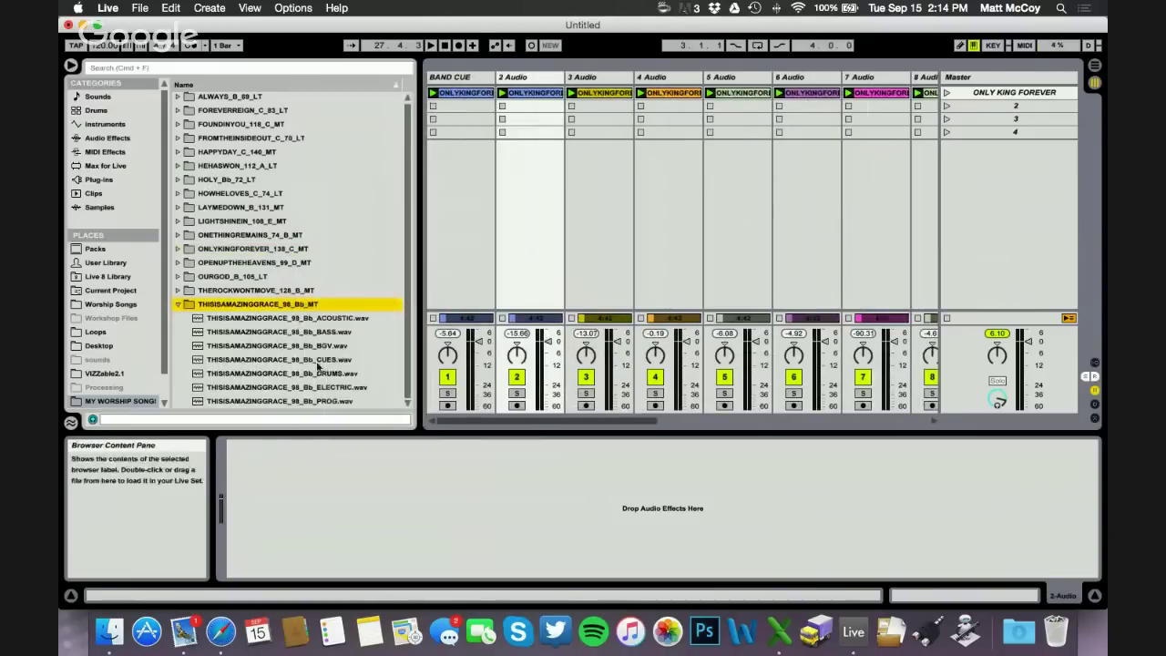
# - Rename scene 2 as THIS IS AMAZING GRACE and load THISISAMAZINGGRACE_98_Bb_CUES.wav into its BAND CUE slot
pyautogui.click(1015, 106)
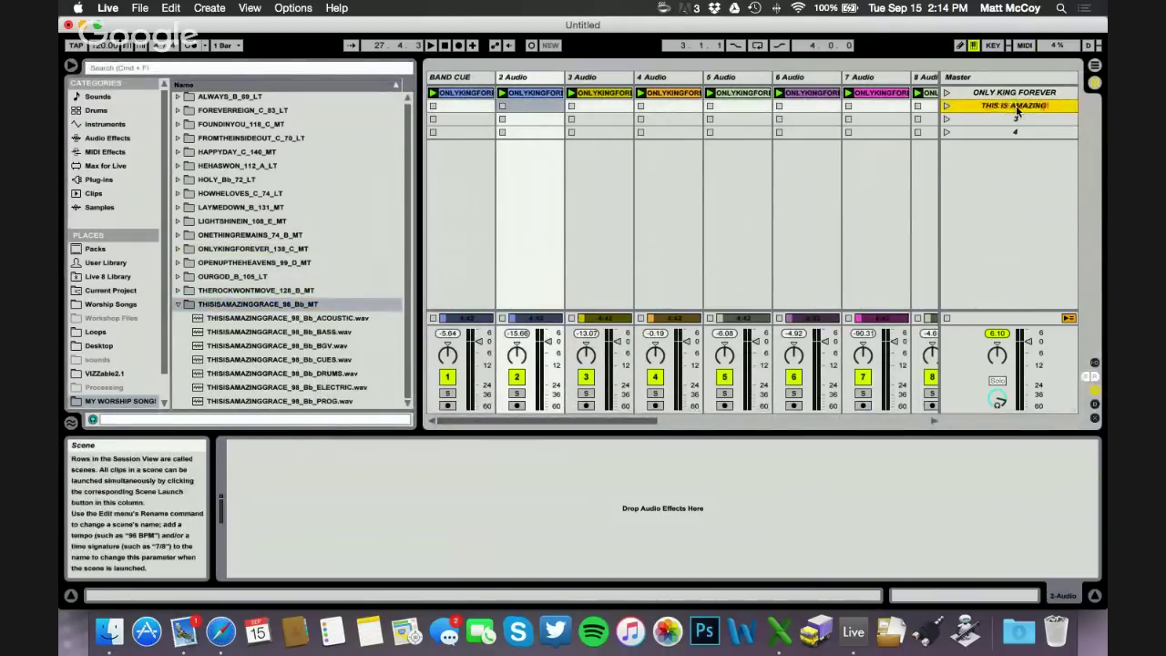
pyautogui.write('GRACE')
pyautogui.press('Return')
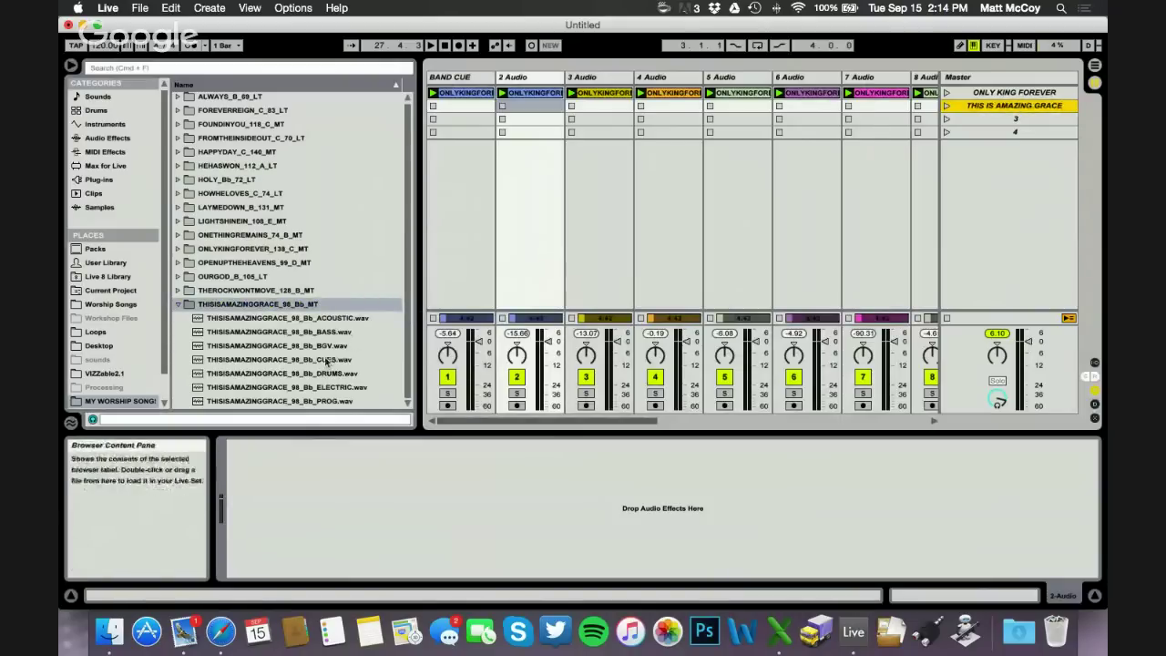
pyautogui.moveTo(327, 361); pyautogui.dragTo(460, 105)
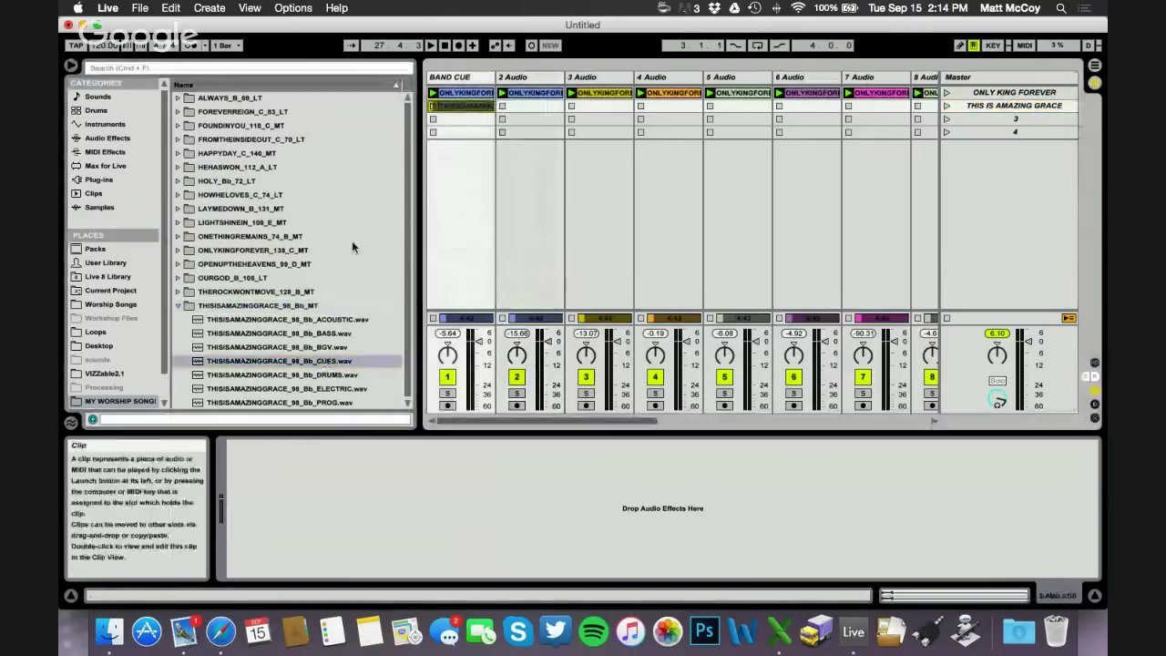
# - Select all THISISAMAZINGGRACE_98_Bb stems in the browser except CUES
pyautogui.click(336, 320)
pyautogui.keyDown('shift'); pyautogui.click(317, 402); pyautogui.keyUp('shift')
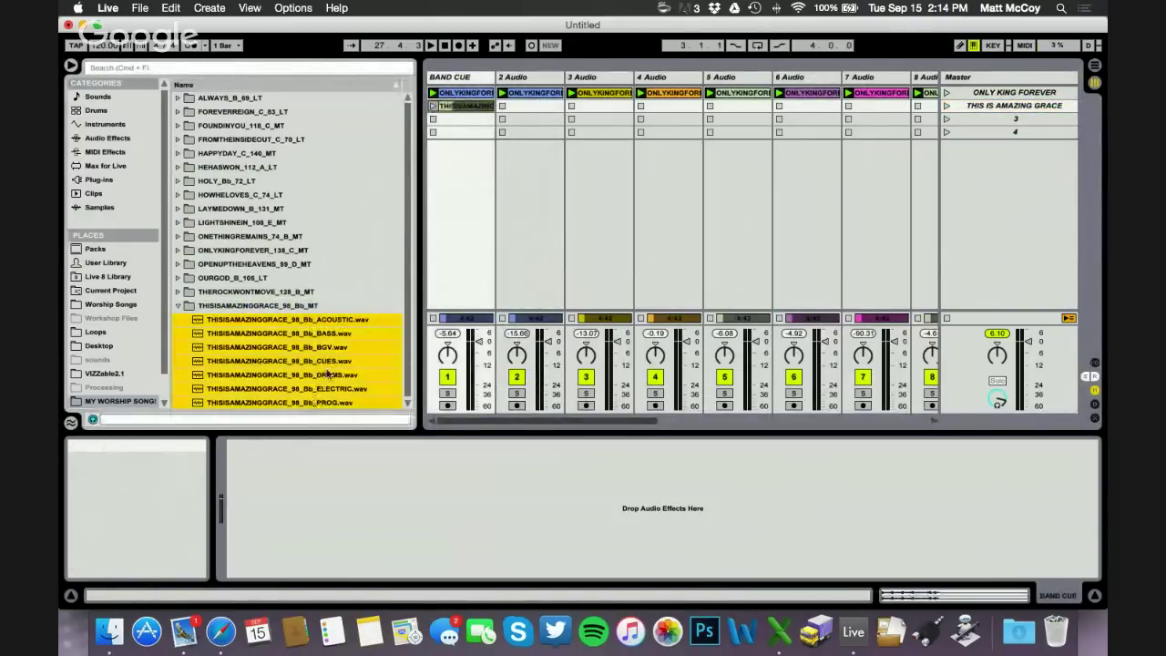
pyautogui.keyDown('super'); pyautogui.click(317, 360); pyautogui.keyUp('super')
# - Try placing the selected stems all on the BAND CUE track, launch several of them in turn, and undo the placement
pyautogui.moveTo(302, 352); pyautogui.dragTo(477, 132)
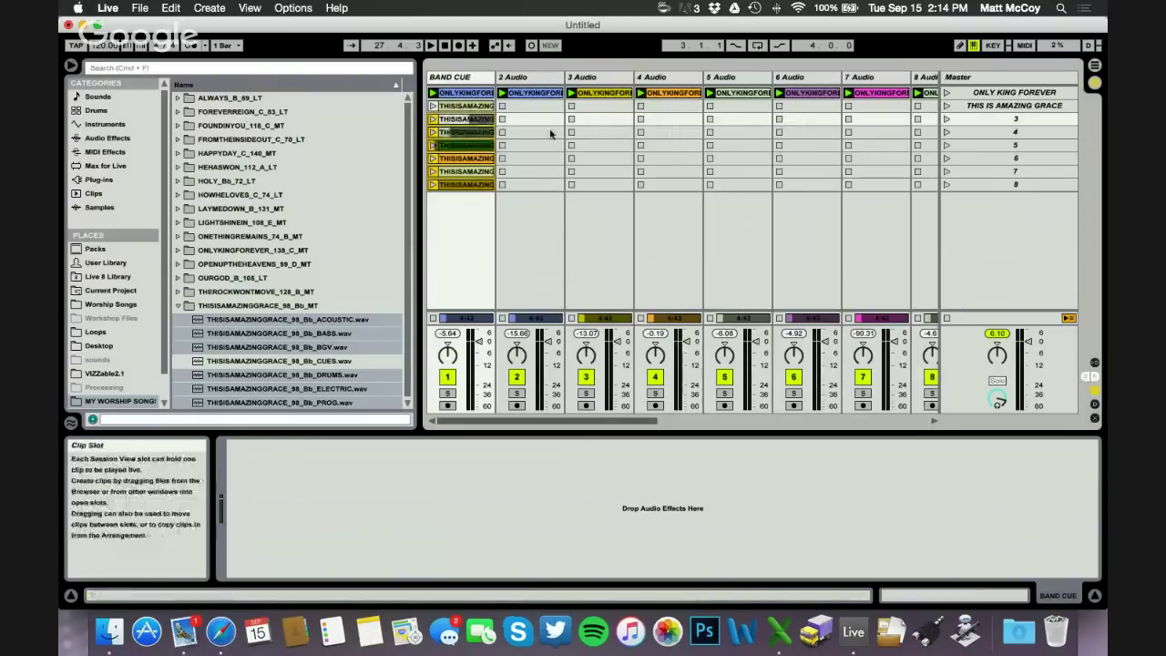
pyautogui.click(433, 132)
pyautogui.click(434, 145)
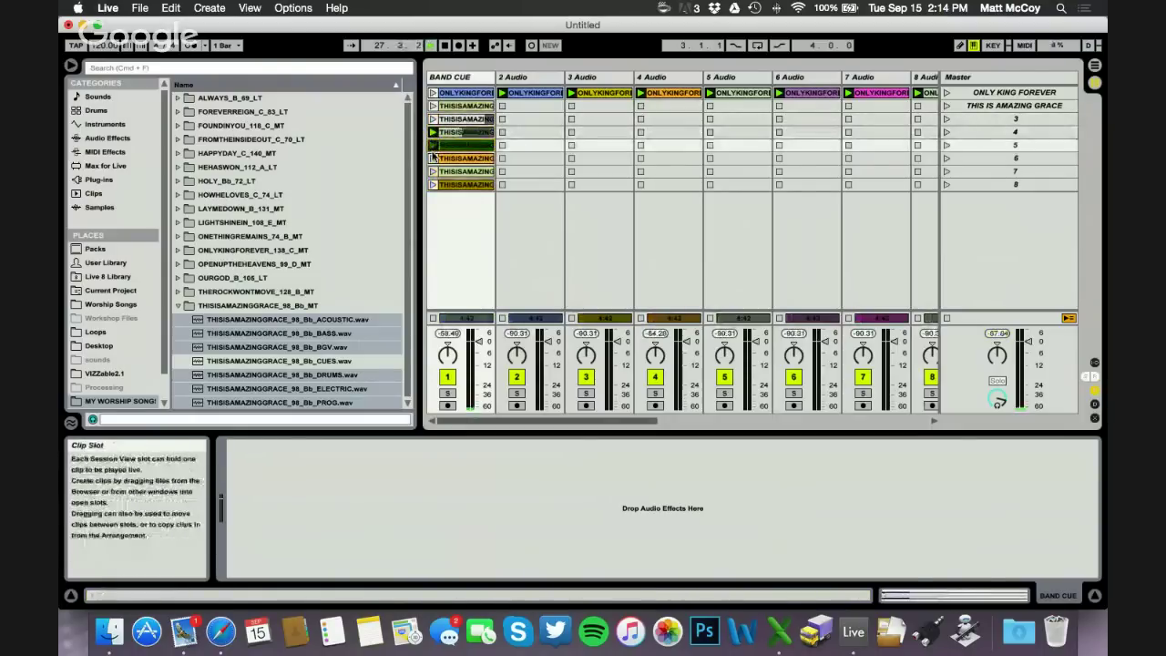
pyautogui.click(434, 157)
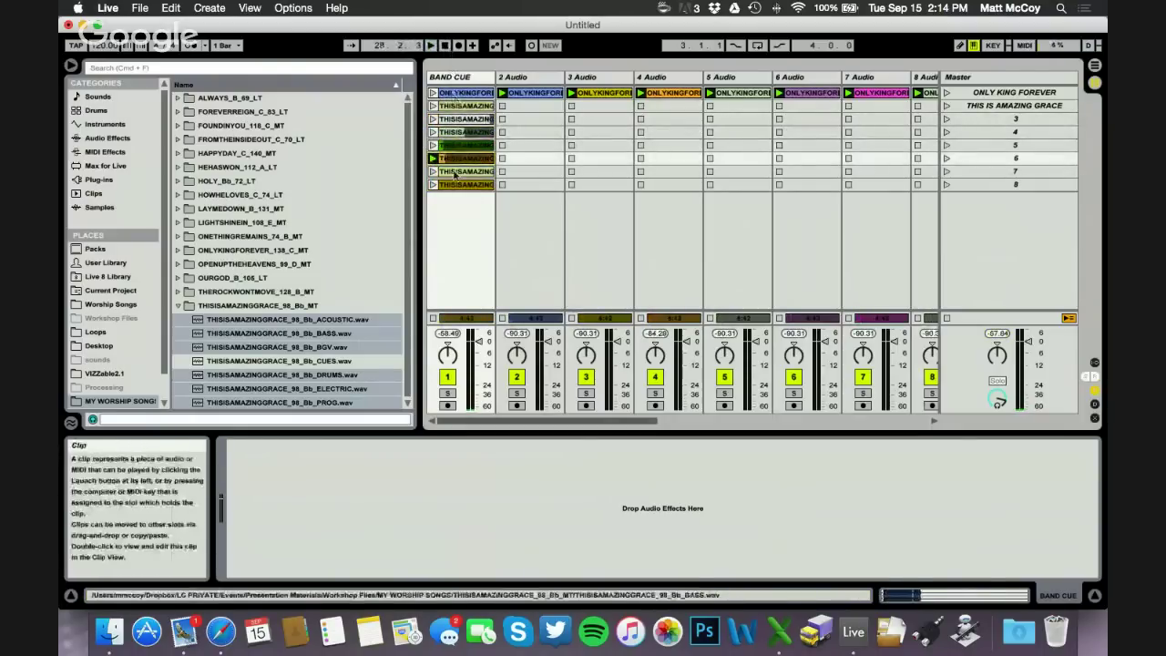
pyautogui.click(462, 185)
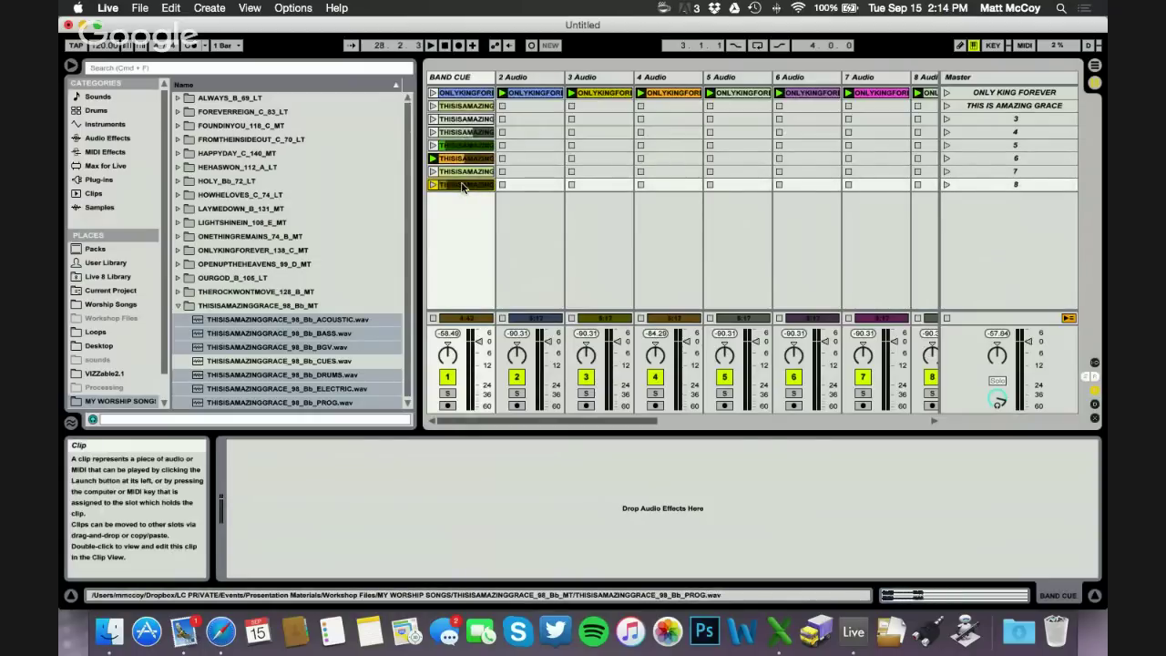
pyautogui.press('super+z')
# - Load the selected stems onto separate tracks 2 to 7 in the THIS IS AMAZING GRACE scene, and launch the scene
pyautogui.moveTo(332, 333); pyautogui.dragTo(531, 112)
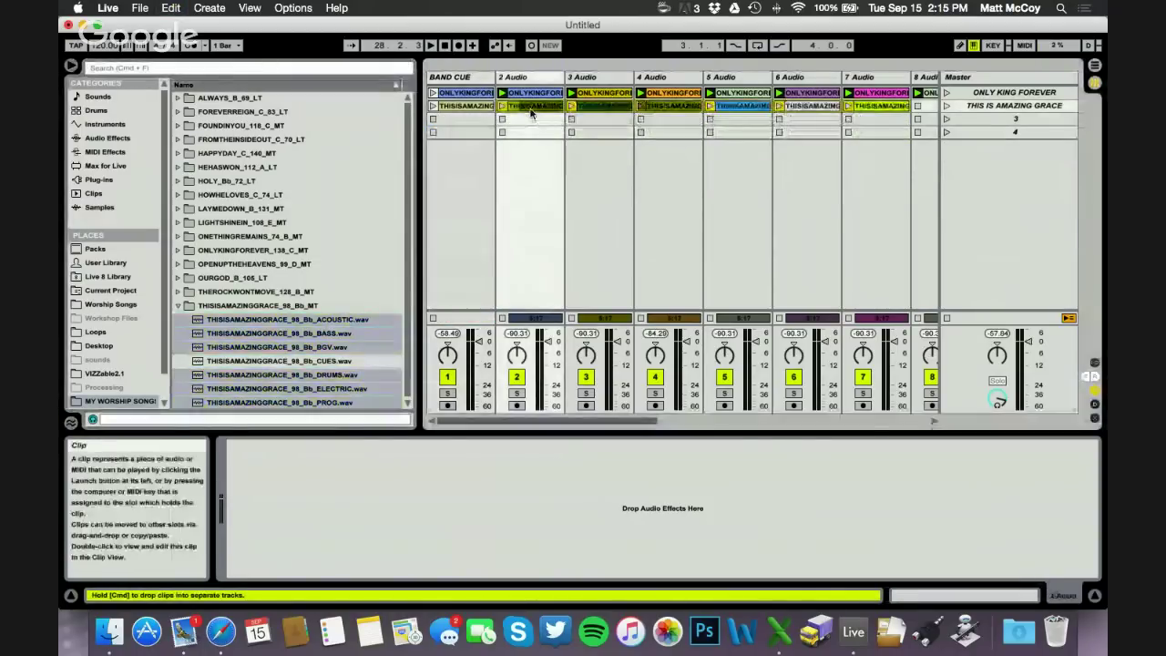
pyautogui.click(948, 107)
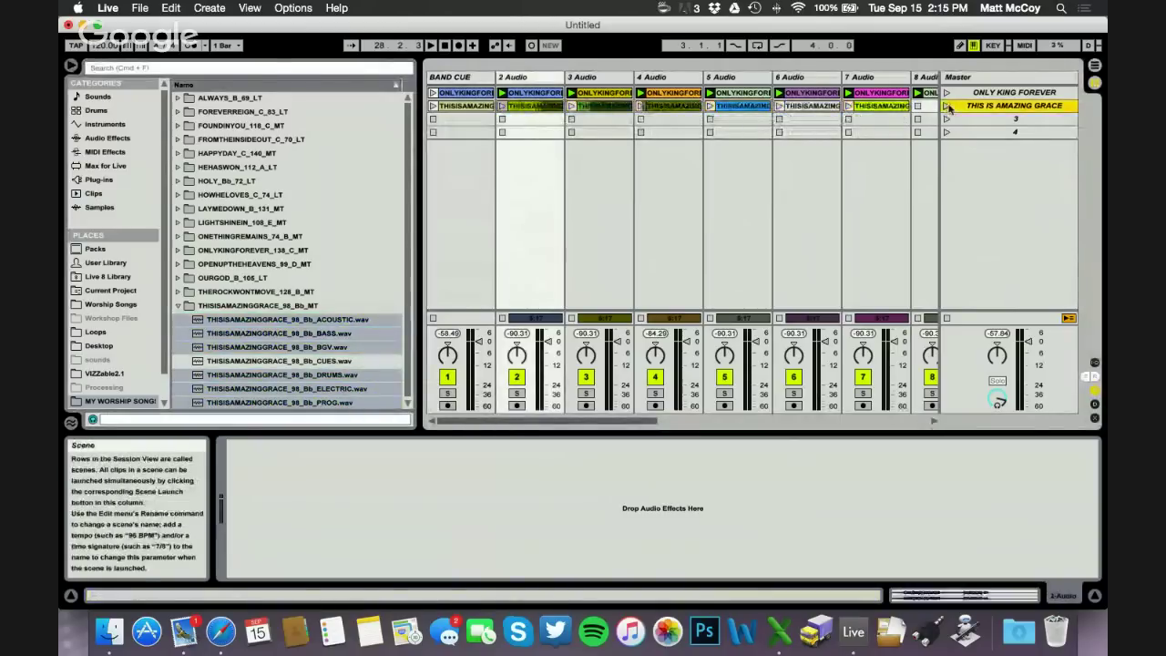
pyautogui.click(949, 108)
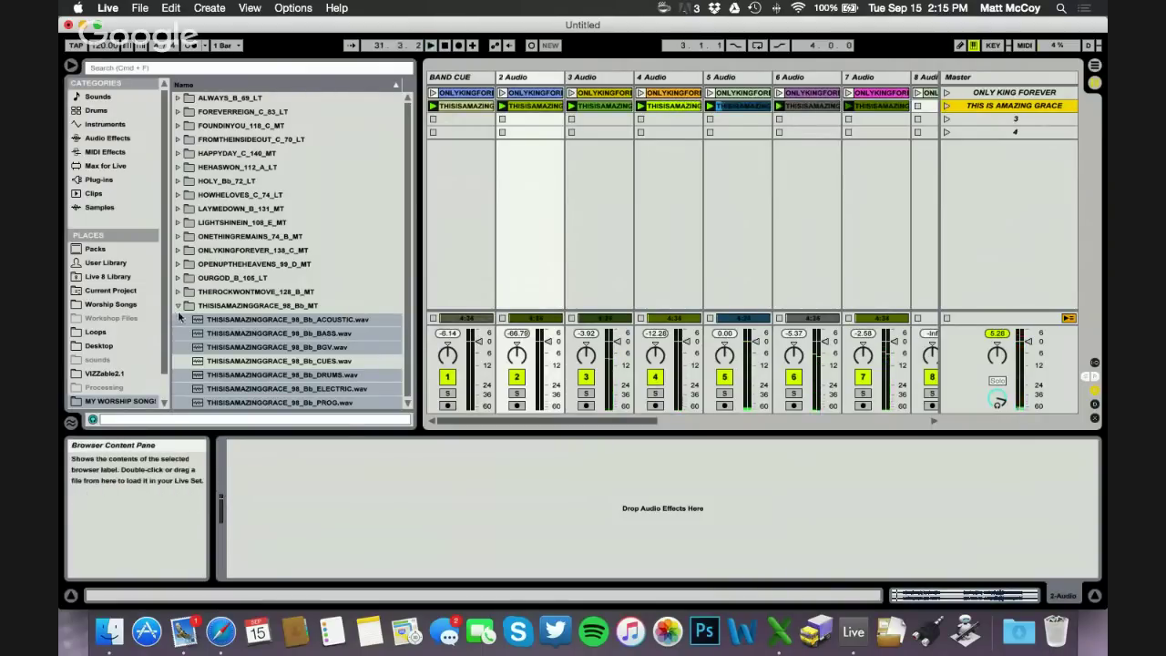
# - Rename scene 3 as FOUND IN YOU and load FOUNDINYOU_118_C_CUES.wav into its BAND CUE slot
pyautogui.click(180, 307)
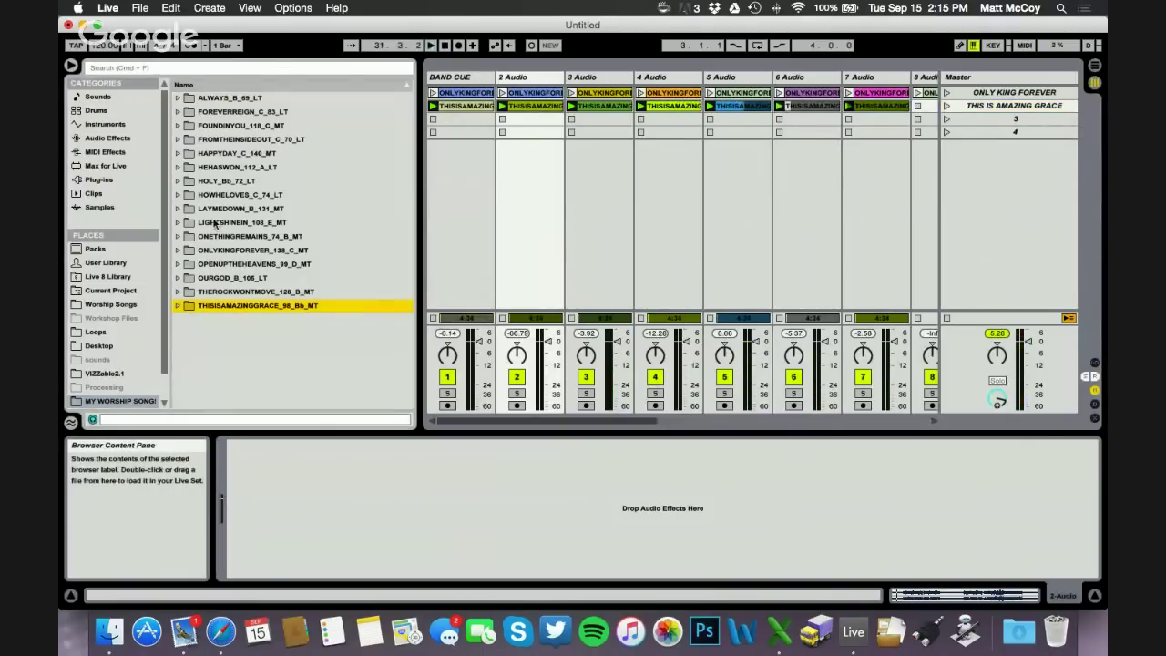
pyautogui.click(178, 126)
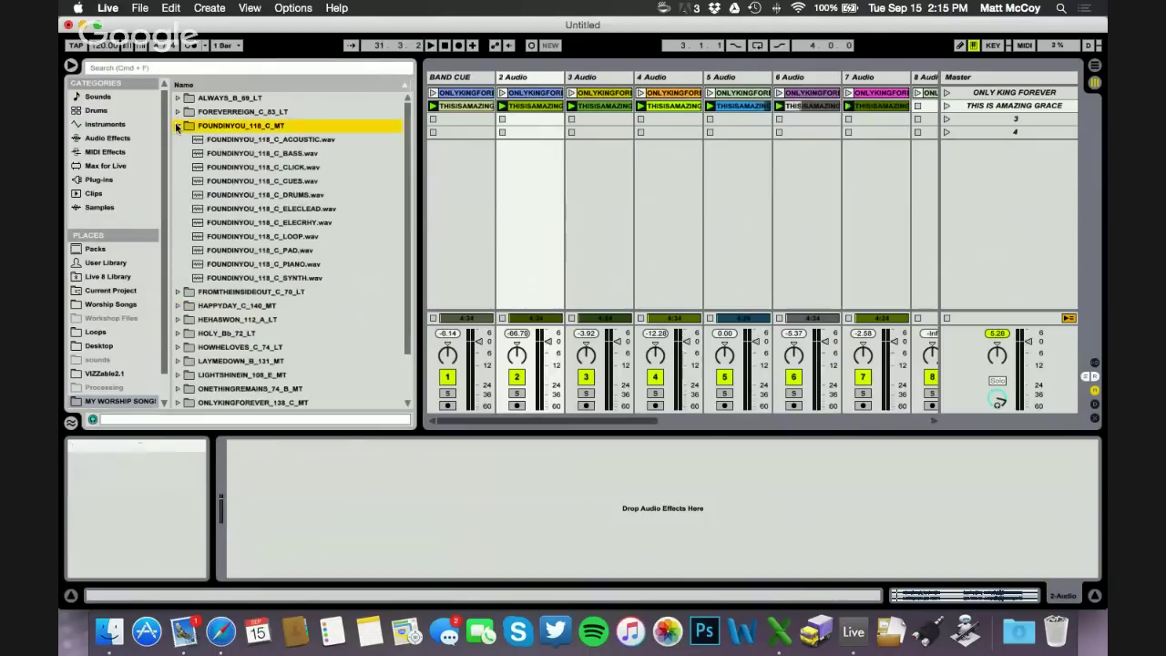
pyautogui.click(974, 124)
pyautogui.press('super+r')
pyautogui.write('FOUND IN YOU')
pyautogui.press('Return')
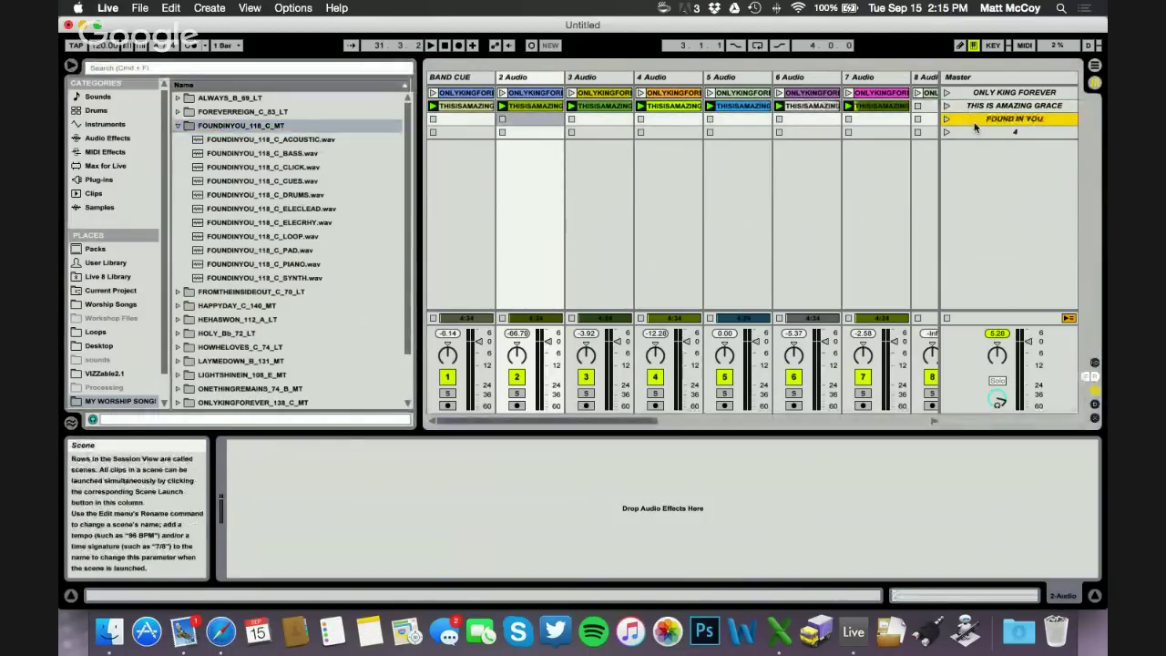
pyautogui.moveTo(292, 180); pyautogui.dragTo(464, 124)
# - Load the FOUNDINYOU_118_C ELECLEAD, LOOP, PAD, PIANO and SYNTH stems onto separate tracks 2 to 6 in the FOUND IN YOU scene, and narrow the browser
pyautogui.click(314, 139)
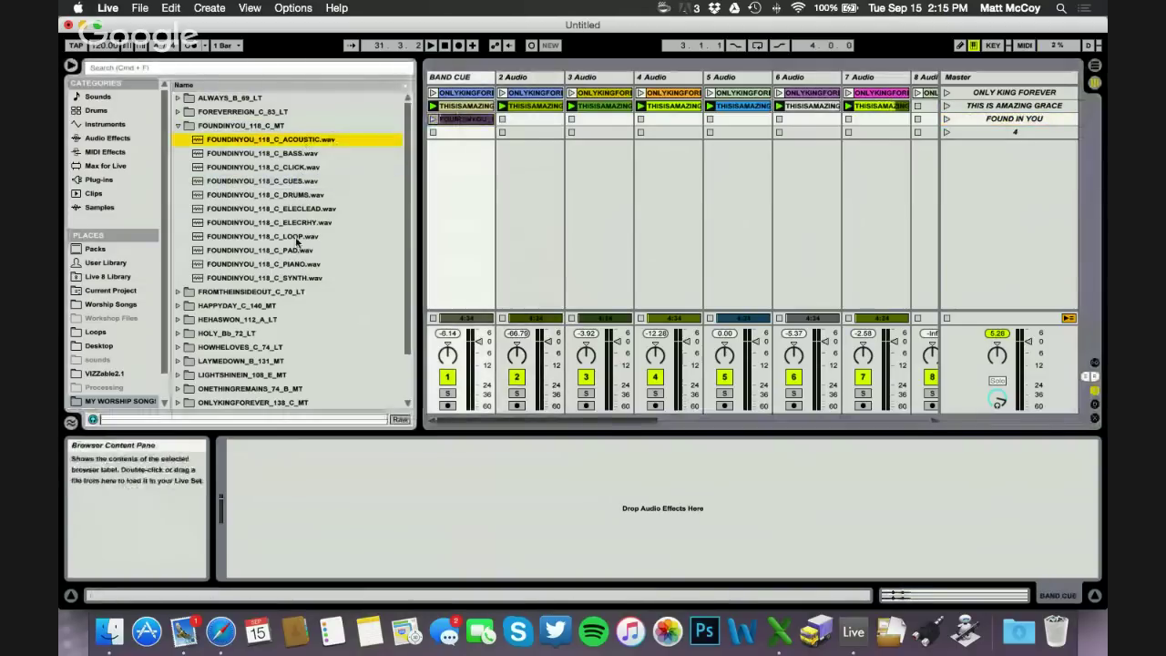
pyautogui.click(264, 167)
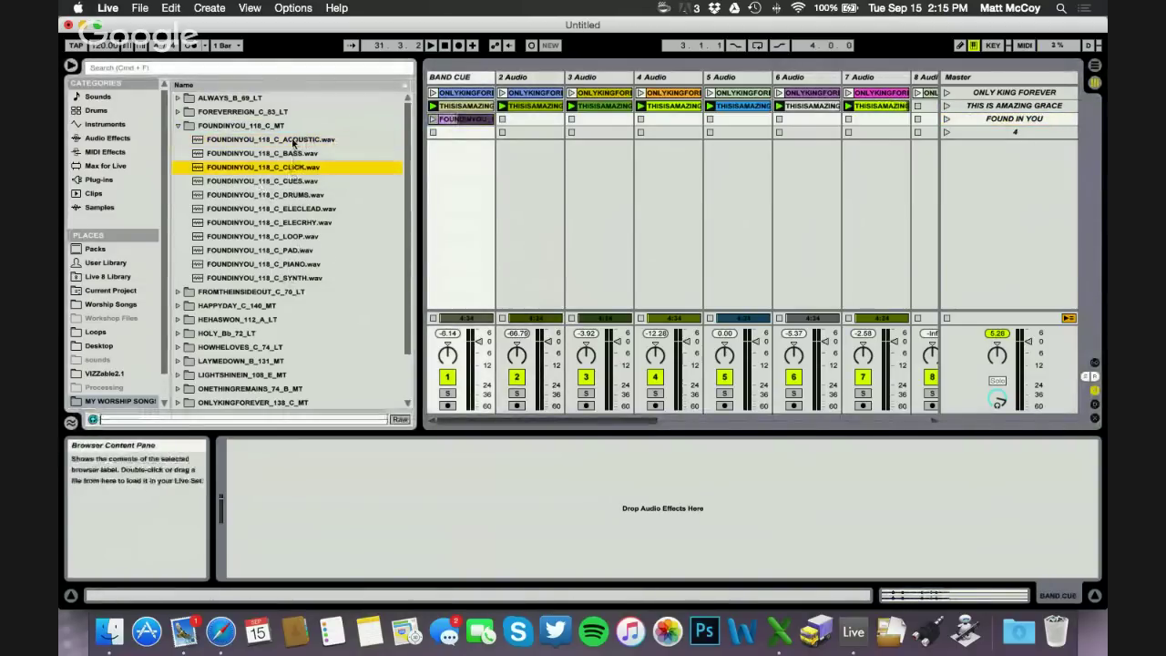
pyautogui.click(216, 129)
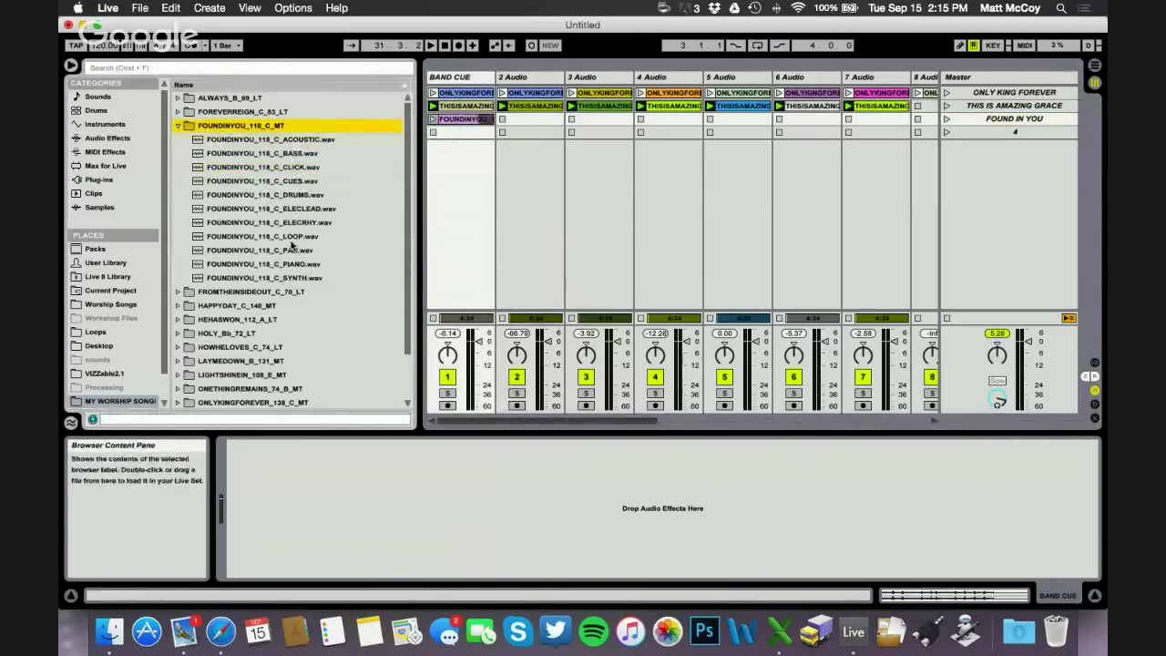
pyautogui.click(294, 278)
pyautogui.keyDown('shift'); pyautogui.click(301, 264); pyautogui.keyUp('shift')
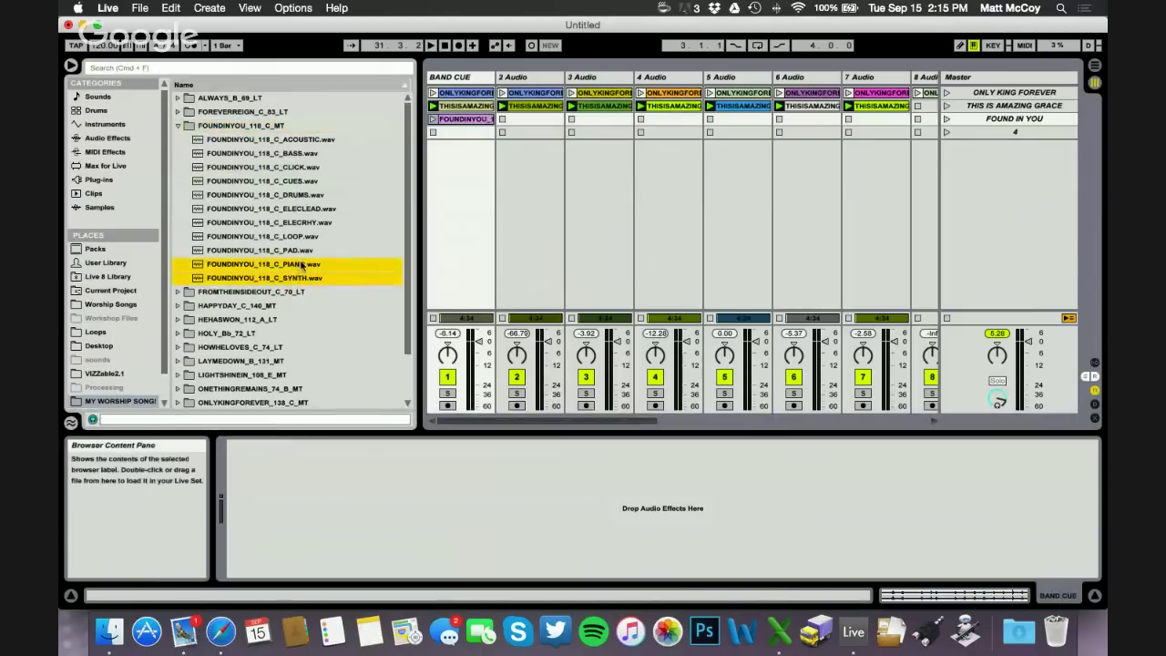
pyautogui.keyDown('shift'); pyautogui.click(296, 251); pyautogui.keyUp('shift')
pyautogui.keyDown('shift'); pyautogui.click(296, 237); pyautogui.keyUp('shift')
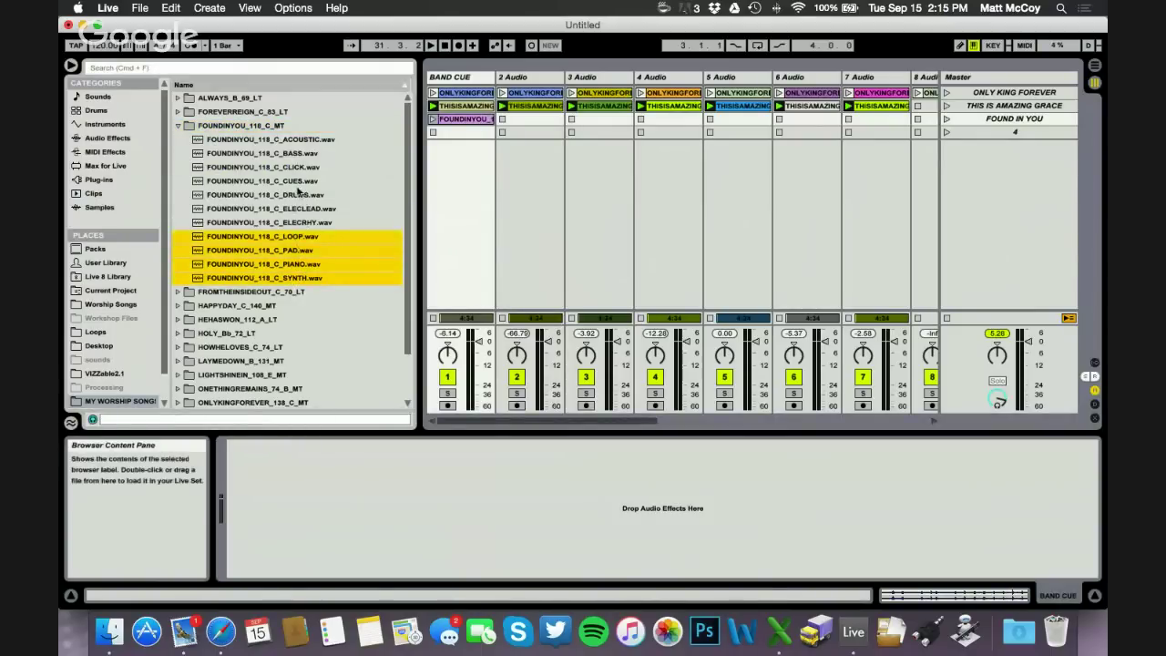
pyautogui.keyDown('super'); pyautogui.click(298, 208); pyautogui.keyUp('super')
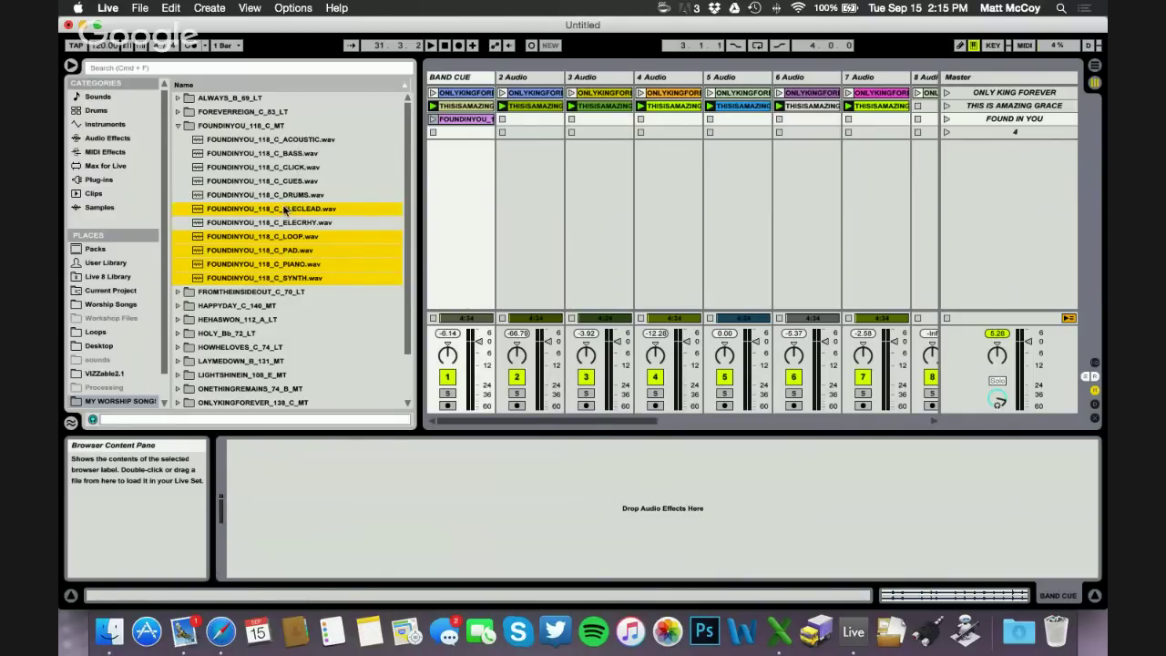
pyautogui.moveTo(406, 209); pyautogui.dragTo(558, 133)
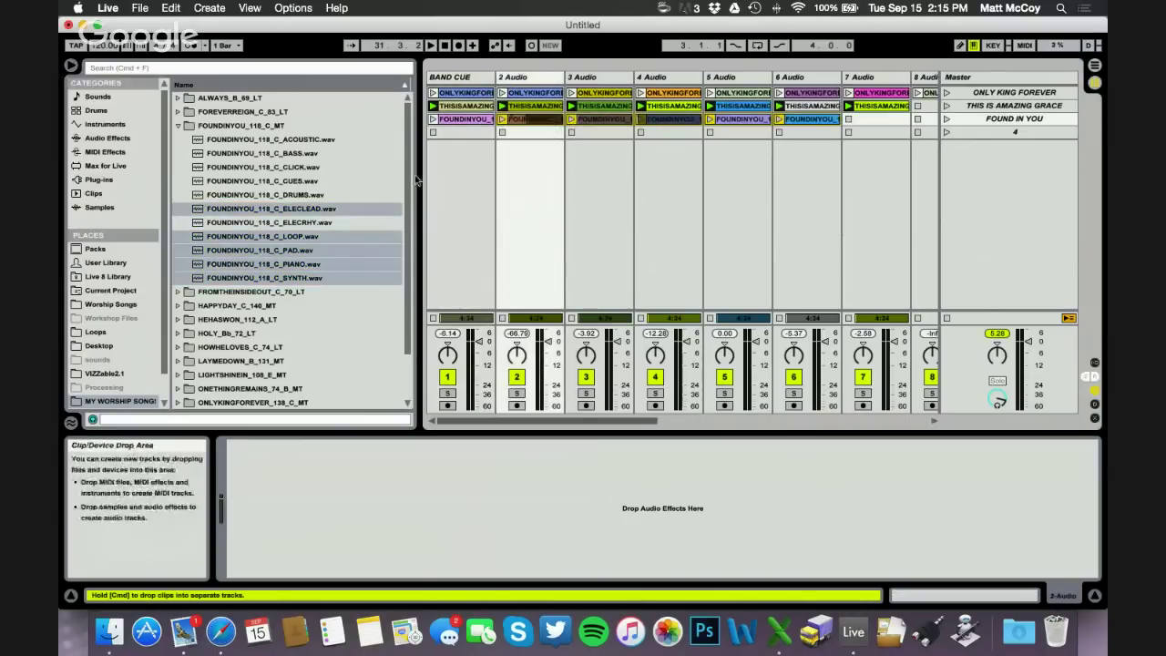
pyautogui.moveTo(411, 175); pyautogui.dragTo(370, 175)
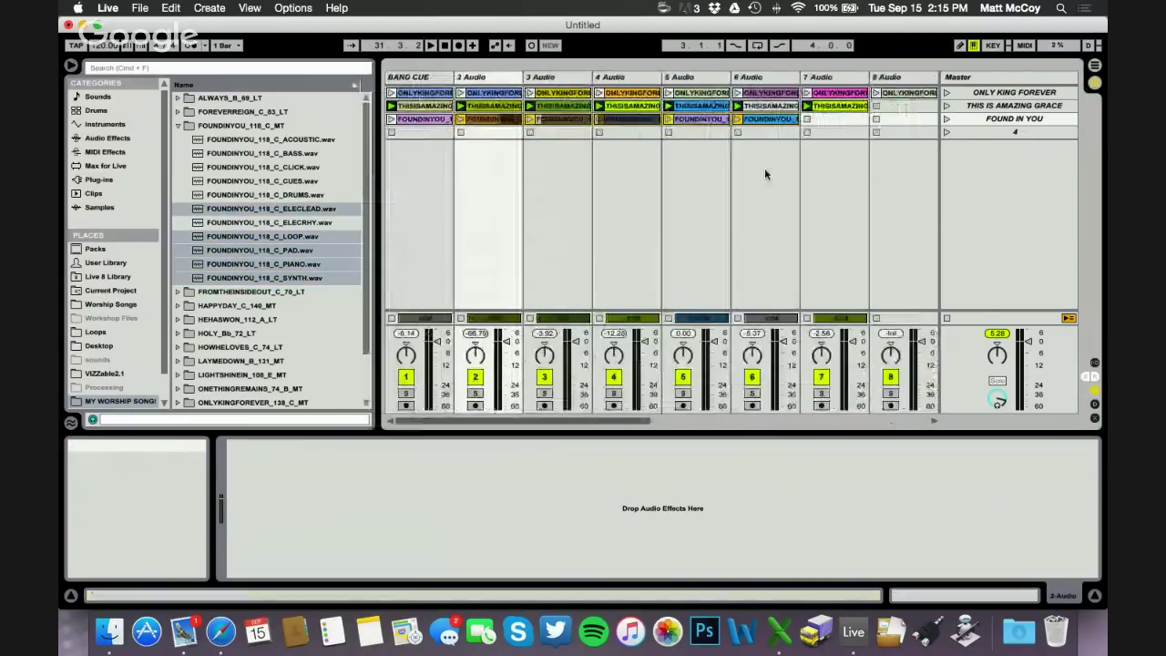
# - Launch the FOUND IN YOU scene and, with track 3 soloed, lower that track's volume to about -21 dB
pyautogui.click(947, 119)
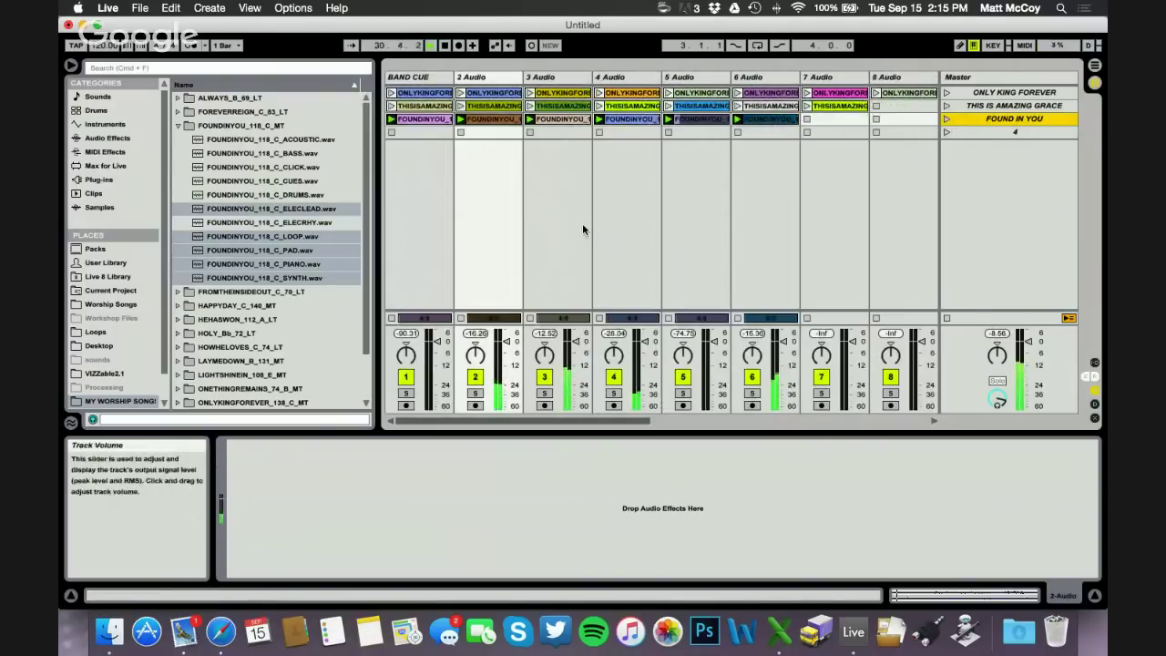
pyautogui.click(544, 393)
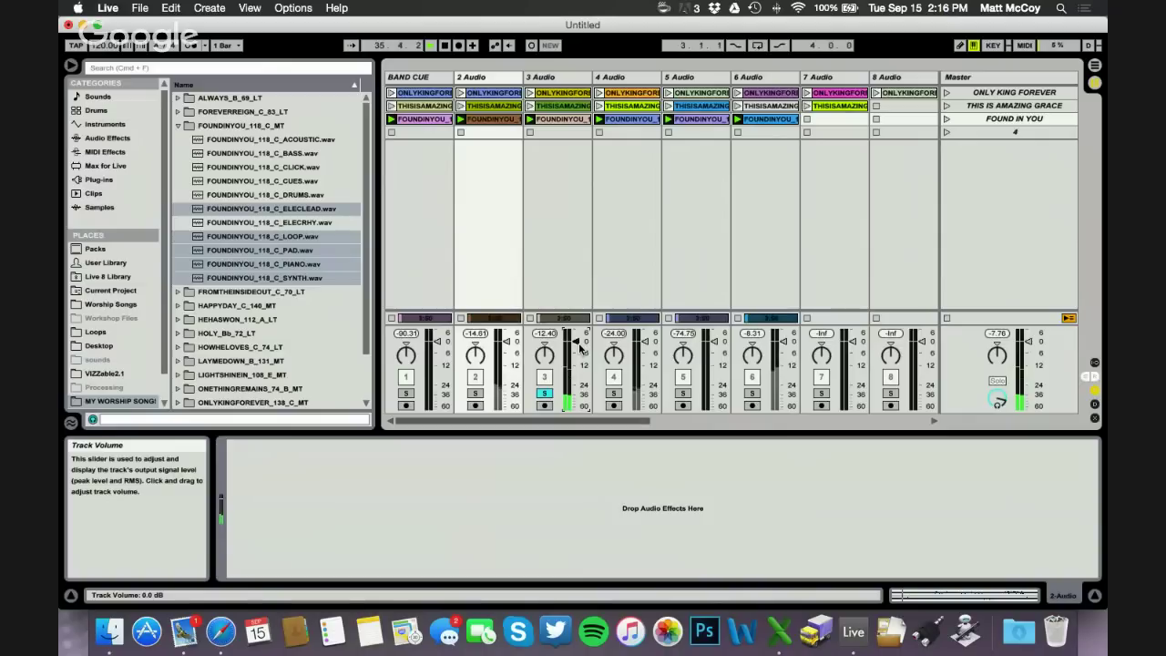
pyautogui.scroll(-5, 573, 351)
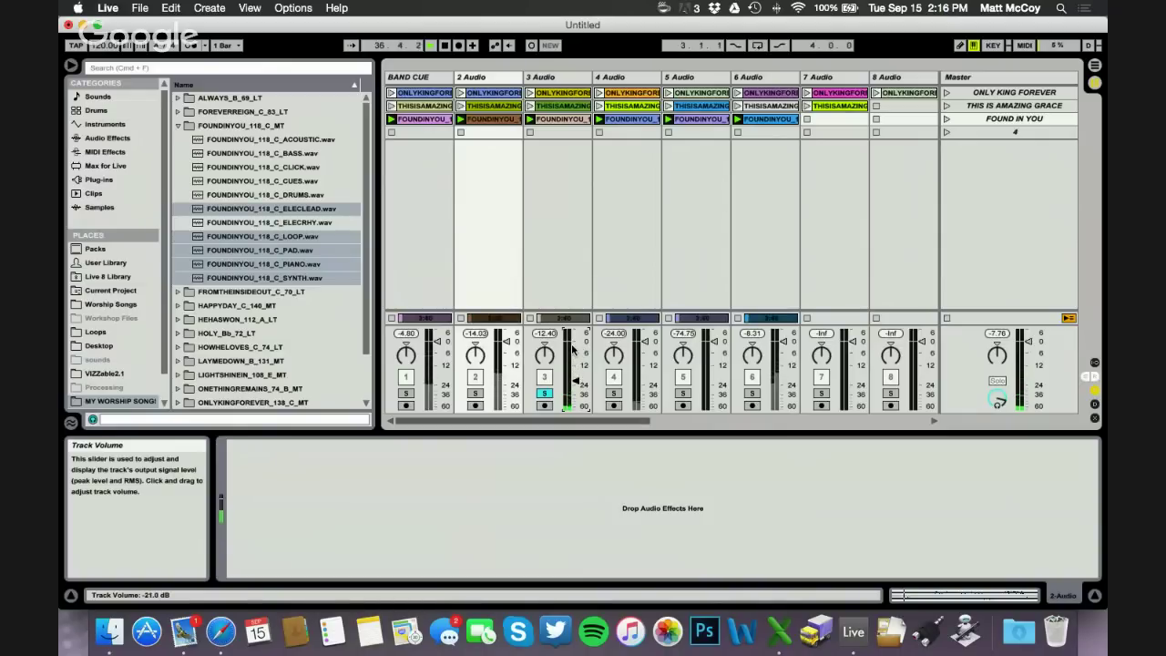
# - Raise track 3's volume to about -18.6 dB and turn off its solo
pyautogui.scroll(2, 576, 369)
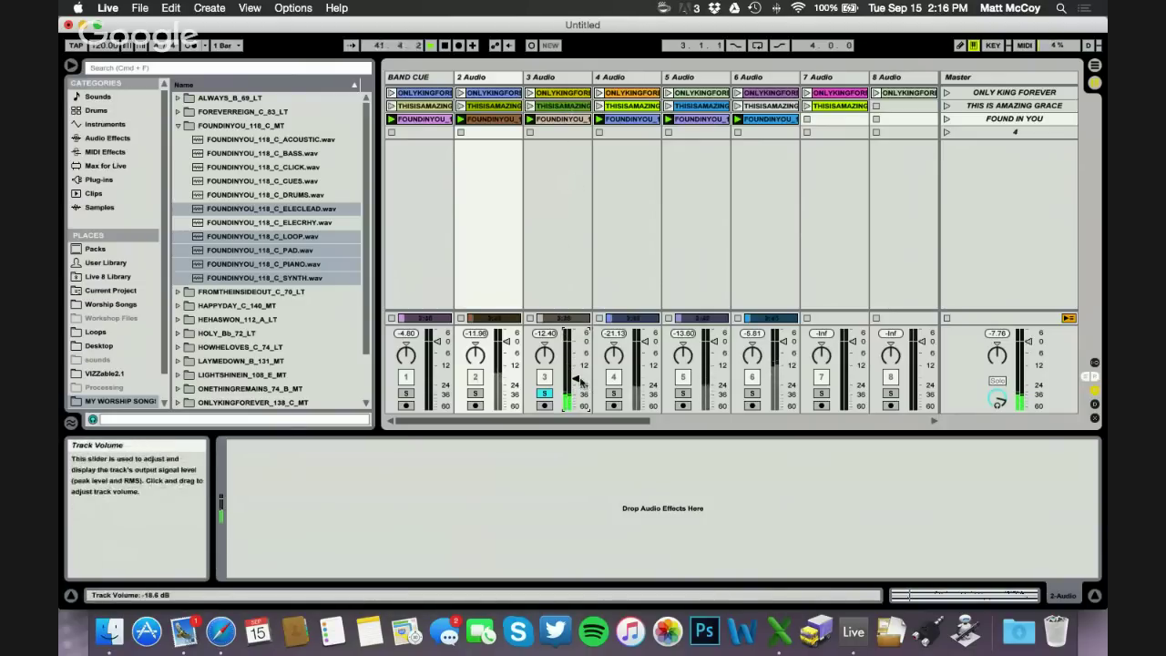
pyautogui.click(544, 392)
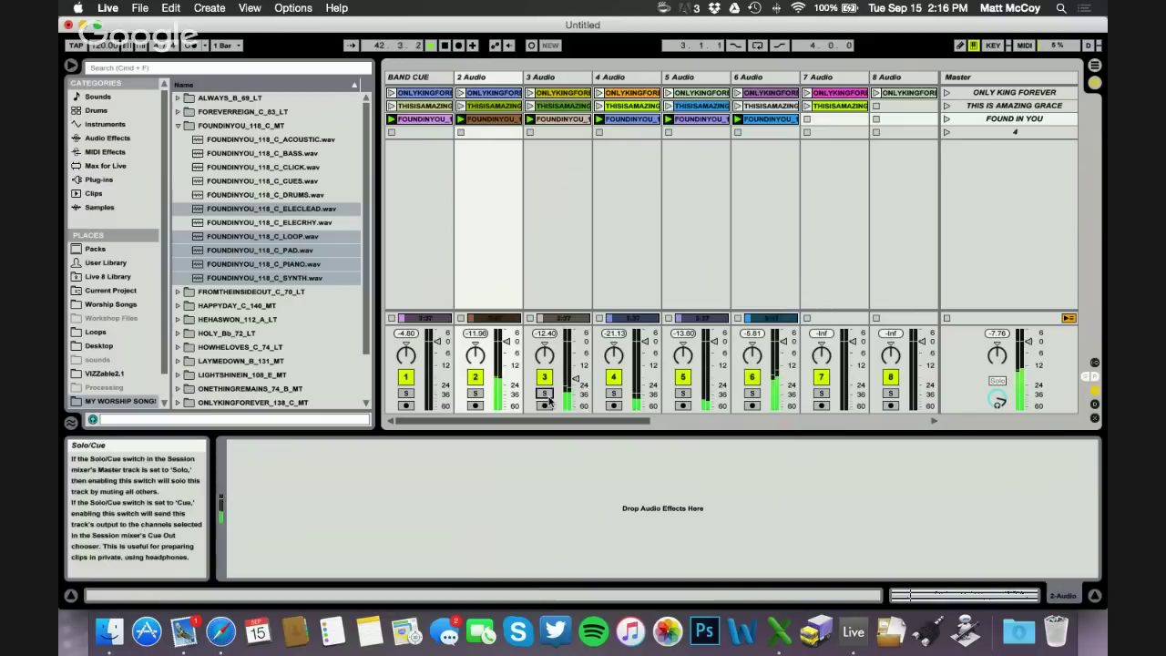
# - Launch the THIS IS AMAZING GRACE scene, raise track 3's volume to about 0 dB while it is soloed, and unsolo it
pyautogui.click(945, 106)
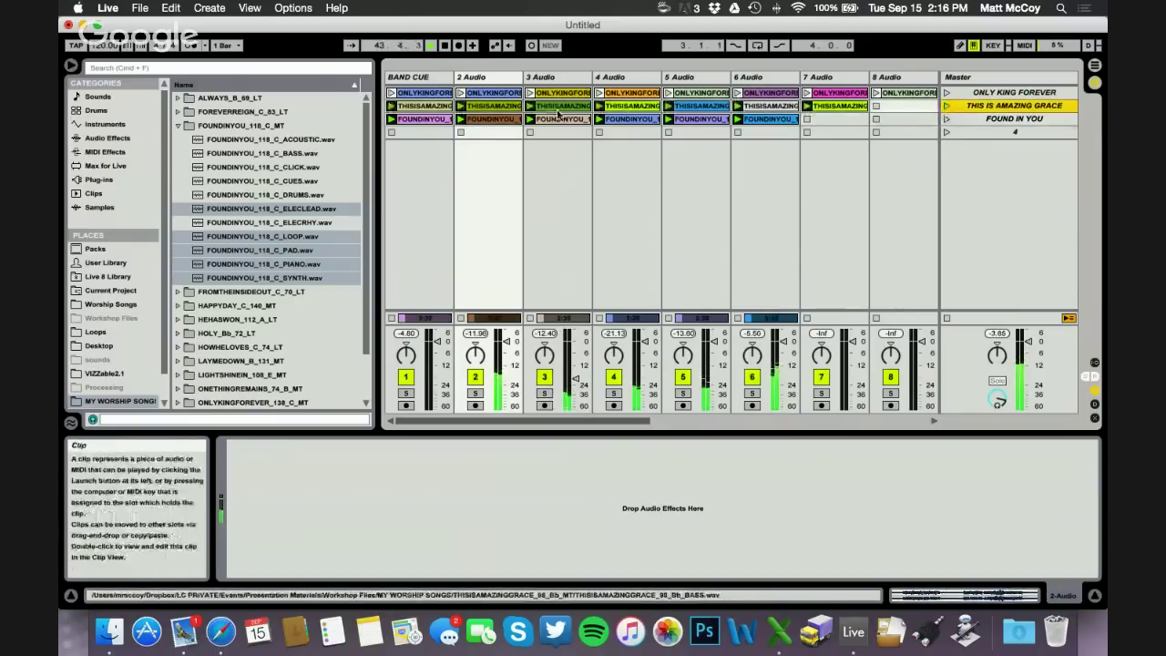
pyautogui.click(568, 218)
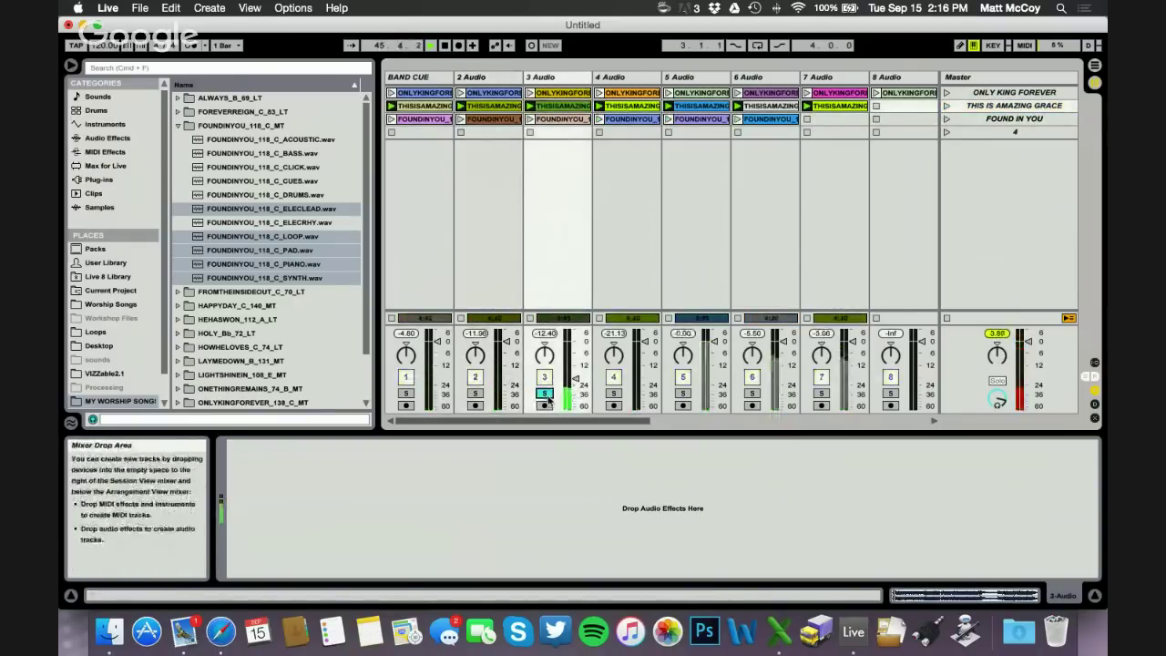
pyautogui.click(544, 393)
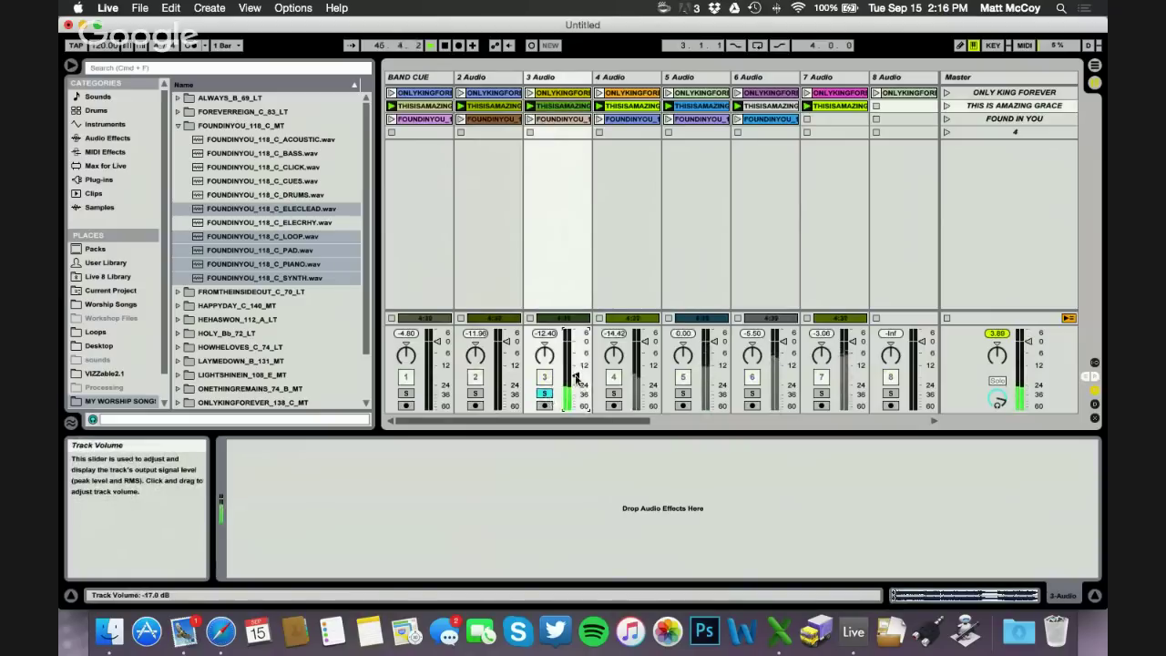
pyautogui.moveTo(574, 383); pyautogui.dragTo(574, 343)
pyautogui.click(544, 393)
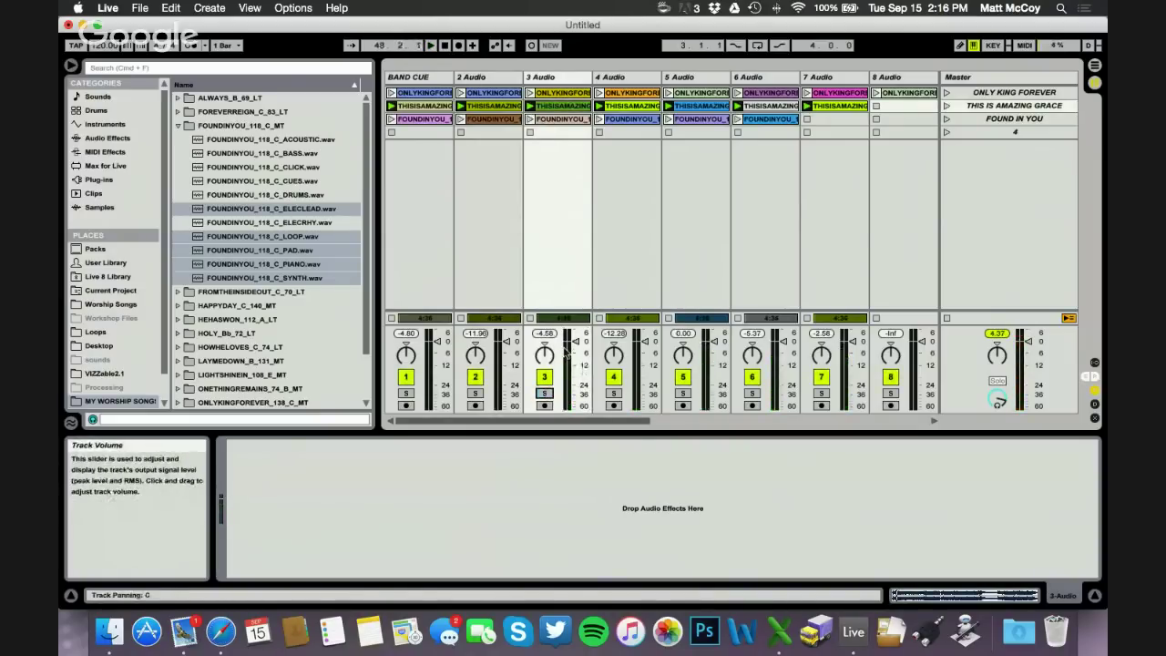
# - Mute track 3 and switch it back on
pyautogui.click(546, 375)
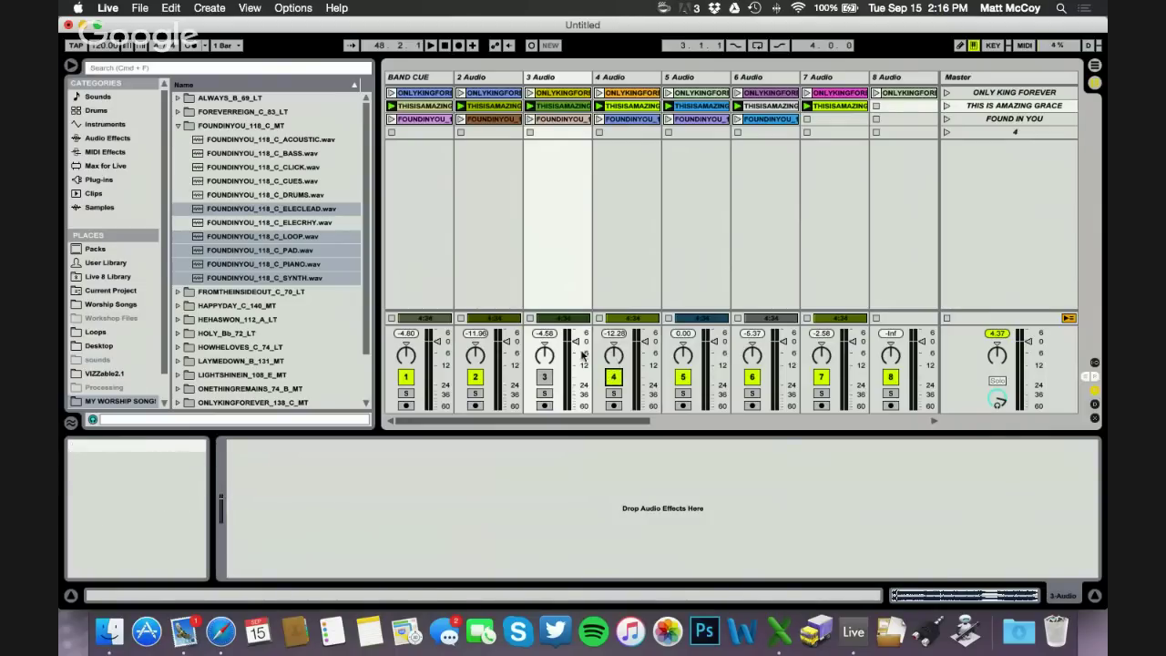
pyautogui.click(545, 376)
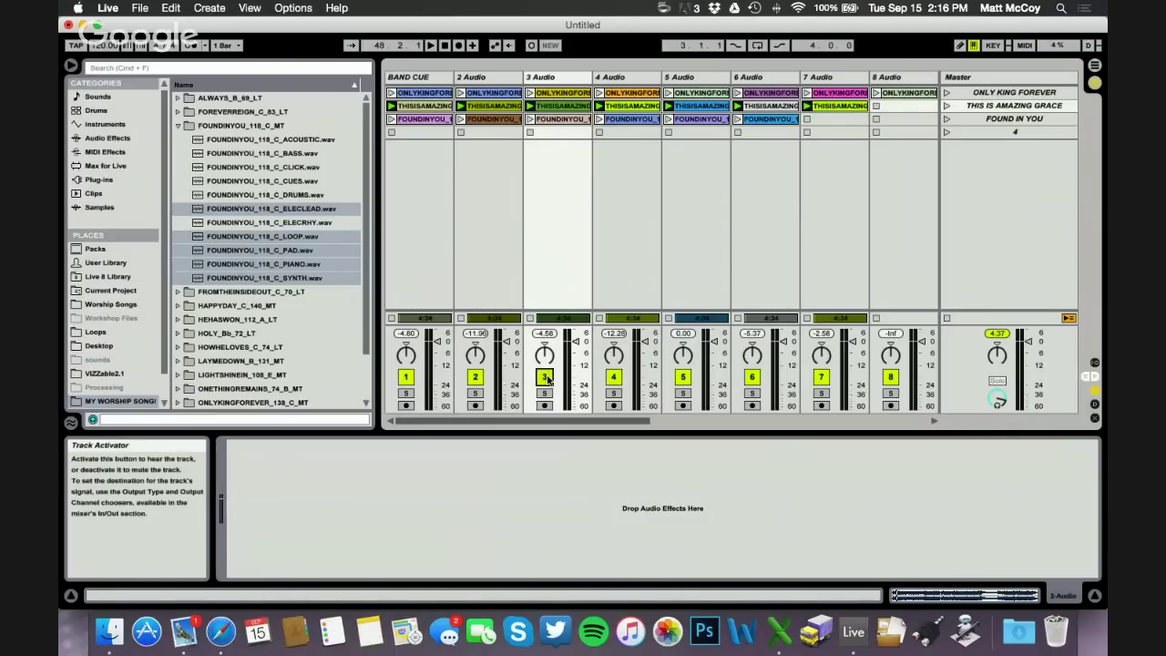
# - Open the FOUND IN YOU loop clip on track 3 and lower its clip gain to -0.07 dB
pyautogui.doubleClick(564, 125)
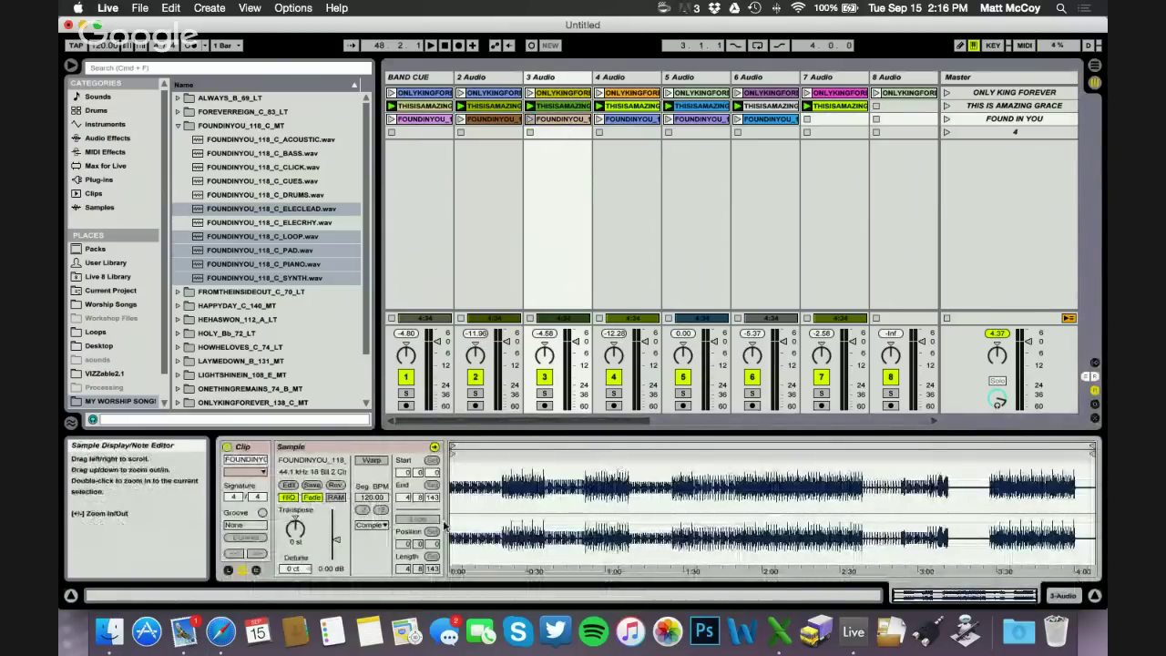
pyautogui.moveTo(344, 545)
pyautogui.mouseDown()
pyautogui.moveTo(334, 563)
pyautogui.moveTo(321, 538)
pyautogui.moveTo(322, 548)
pyautogui.moveTo(337, 544)
pyautogui.mouseUp()
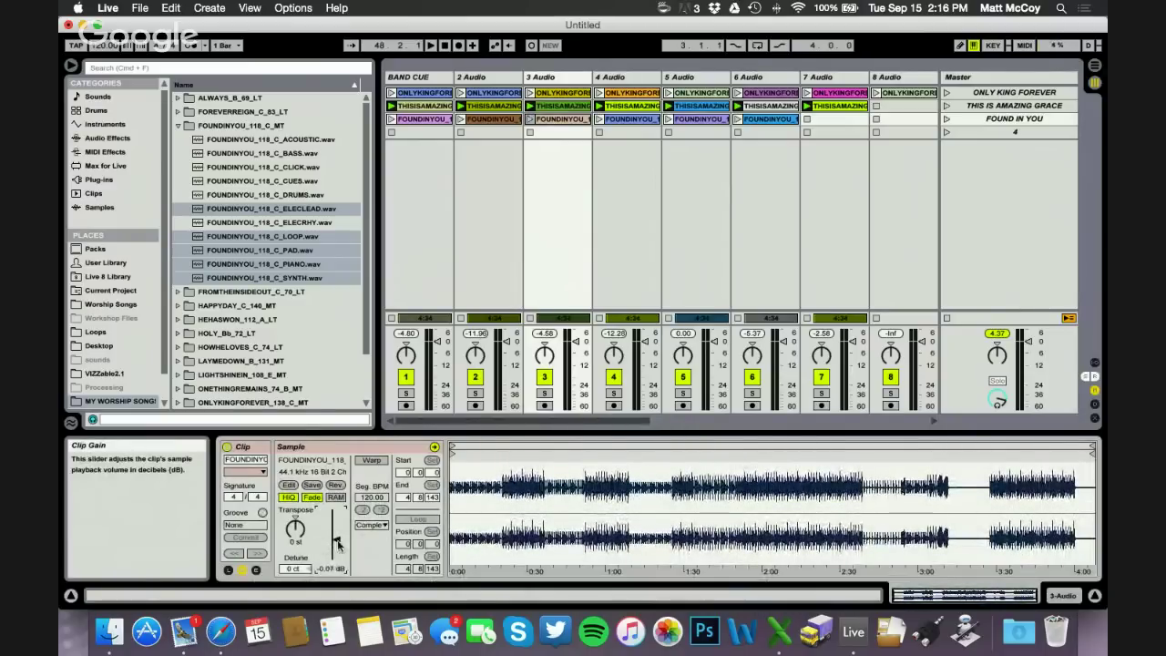
# - Deactivate the FOUND IN YOU clip on track 3, reactivate it, and clear the clip selection
pyautogui.rightClick(575, 123)
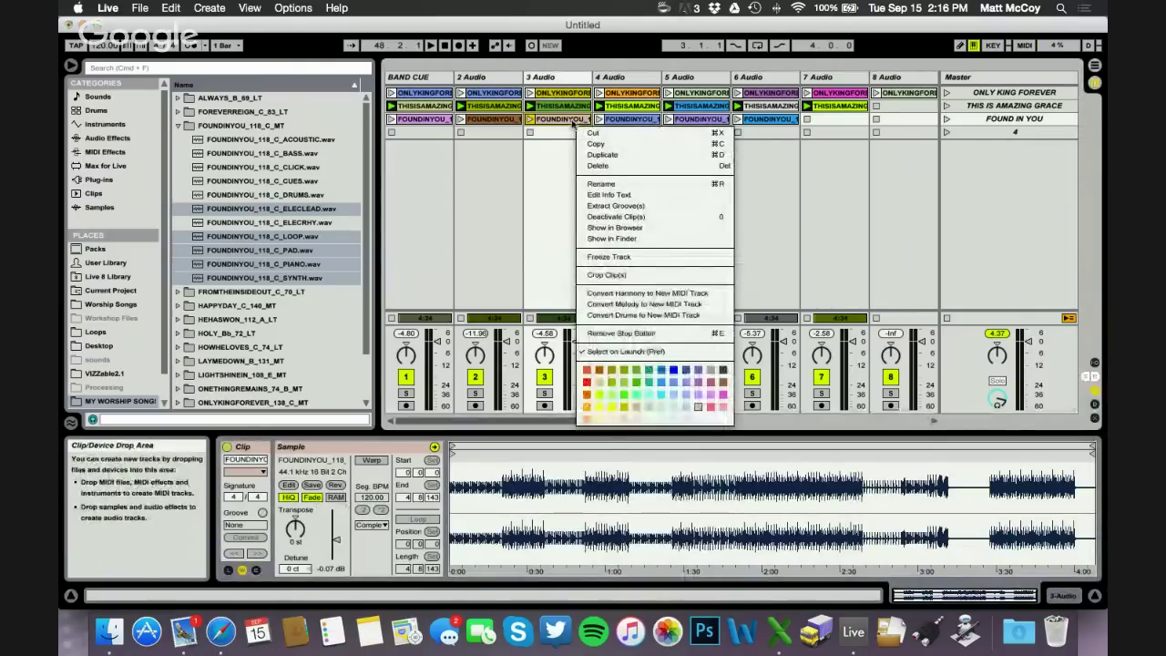
pyautogui.click(616, 218)
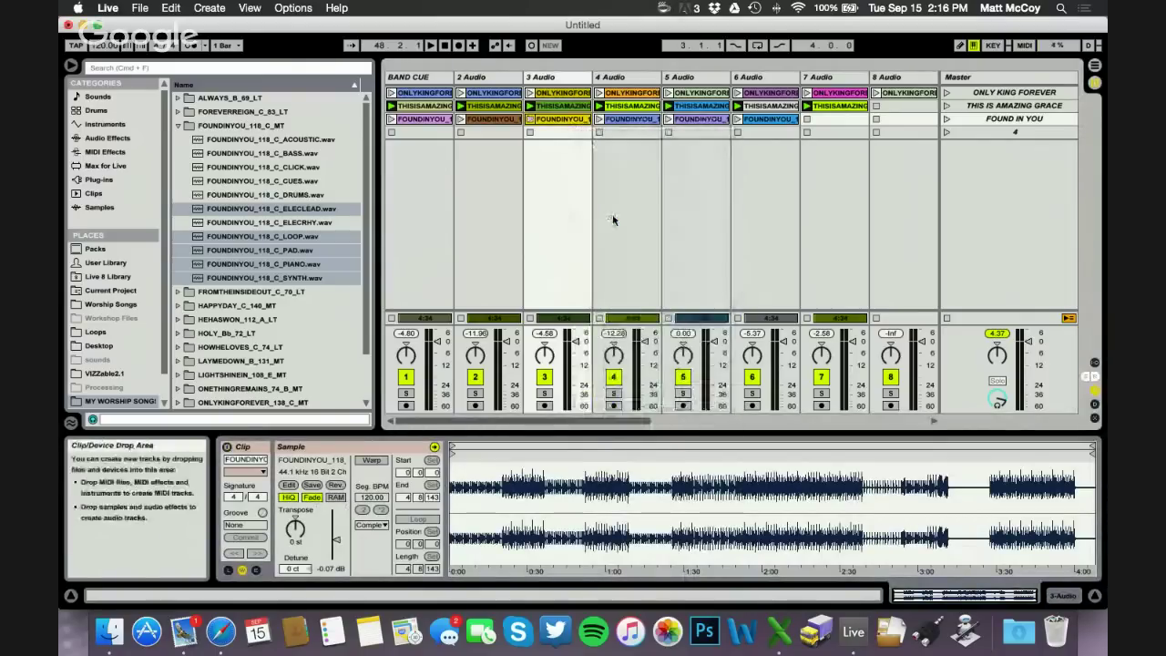
pyautogui.rightClick(558, 118)
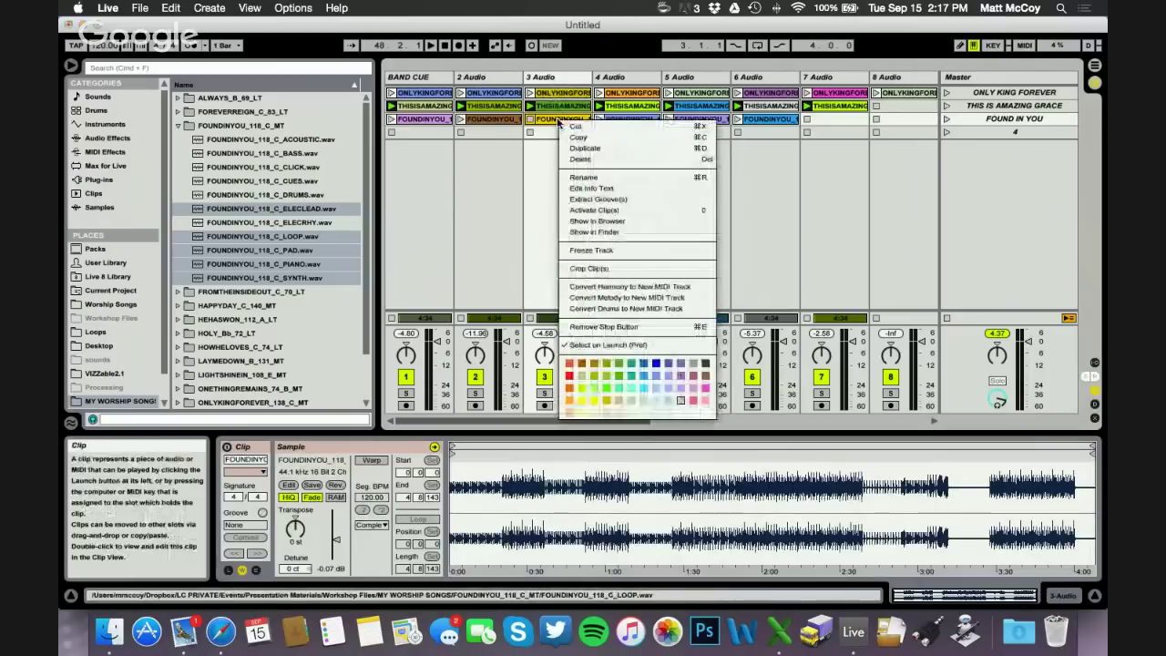
pyautogui.press('Escape')
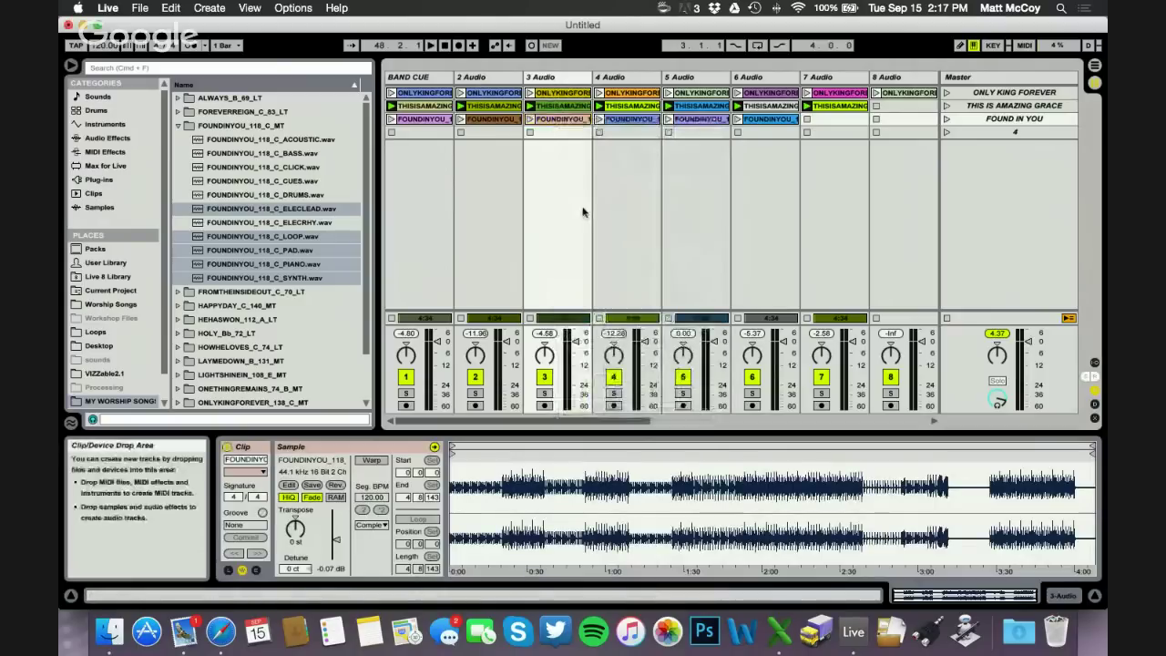
pyautogui.click(644, 207)
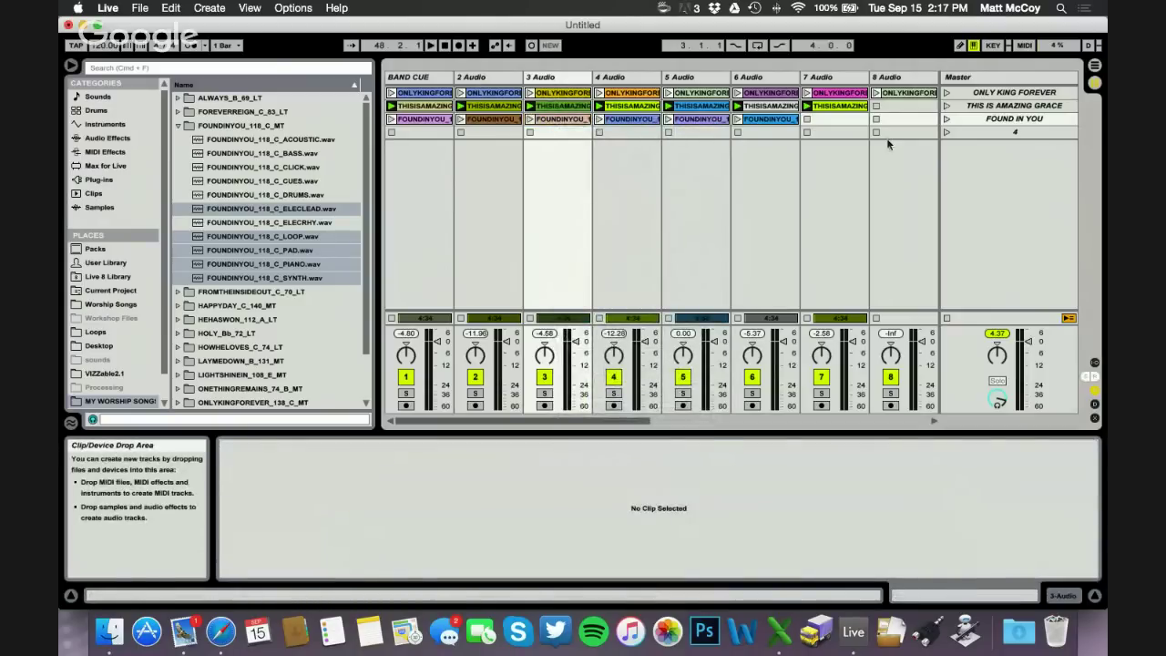
# - Rename scene 4 as REVELATION SONG and narrow the browser to give the Session View more room
pyautogui.click(1009, 131)
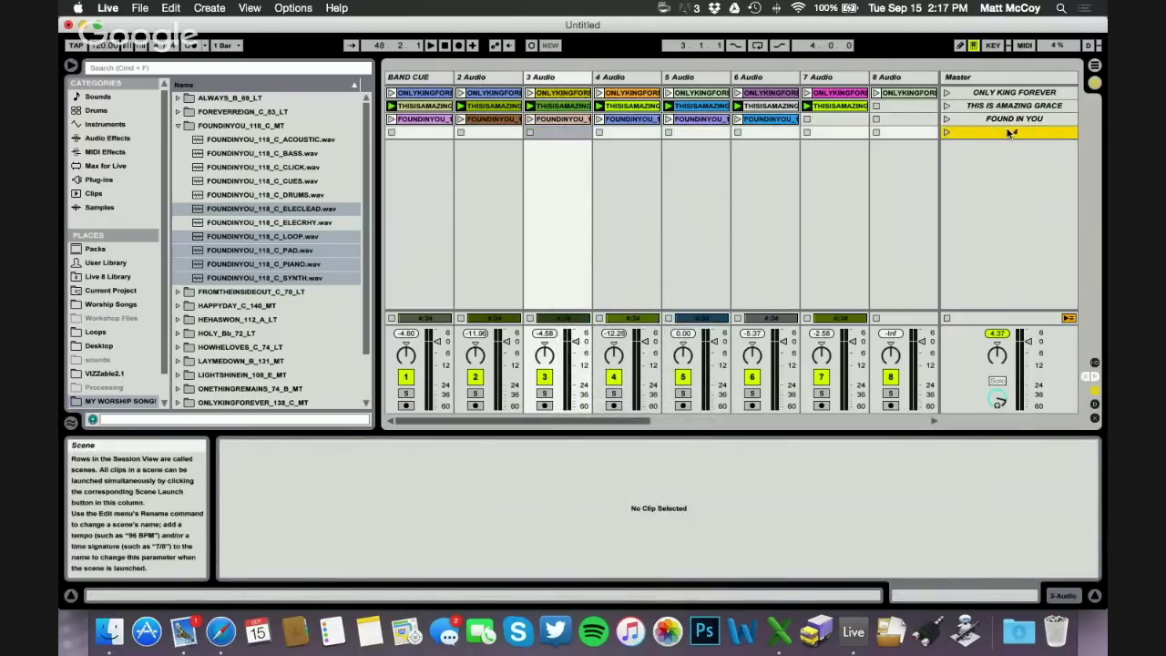
pyautogui.rightClick(1009, 132)
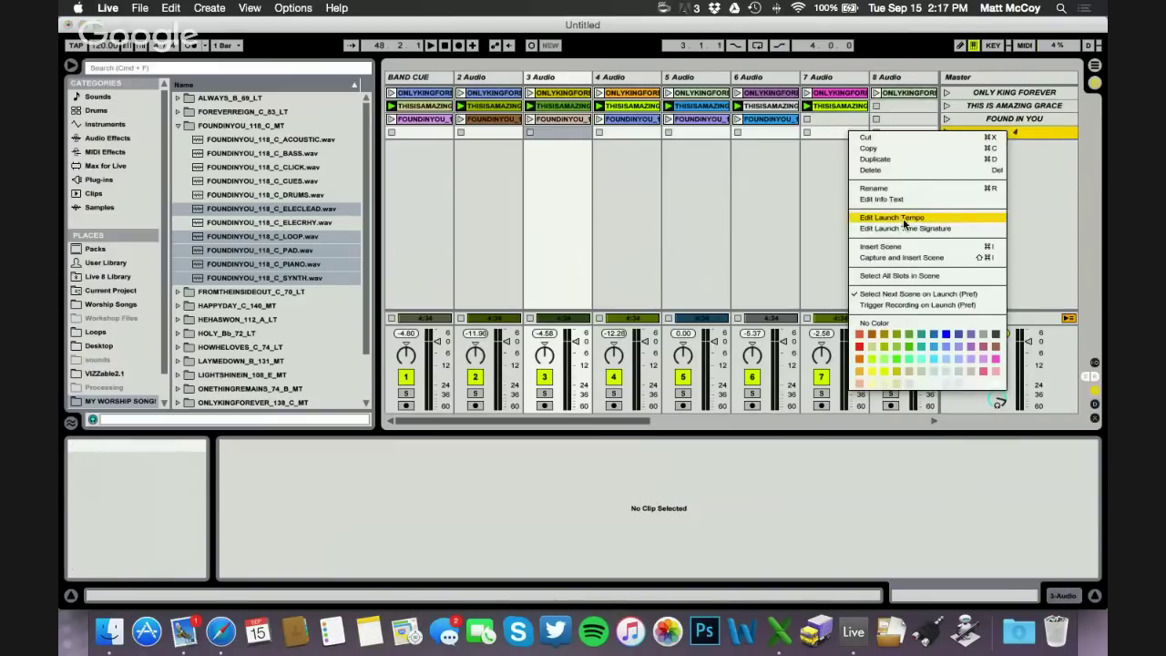
pyautogui.click(880, 189)
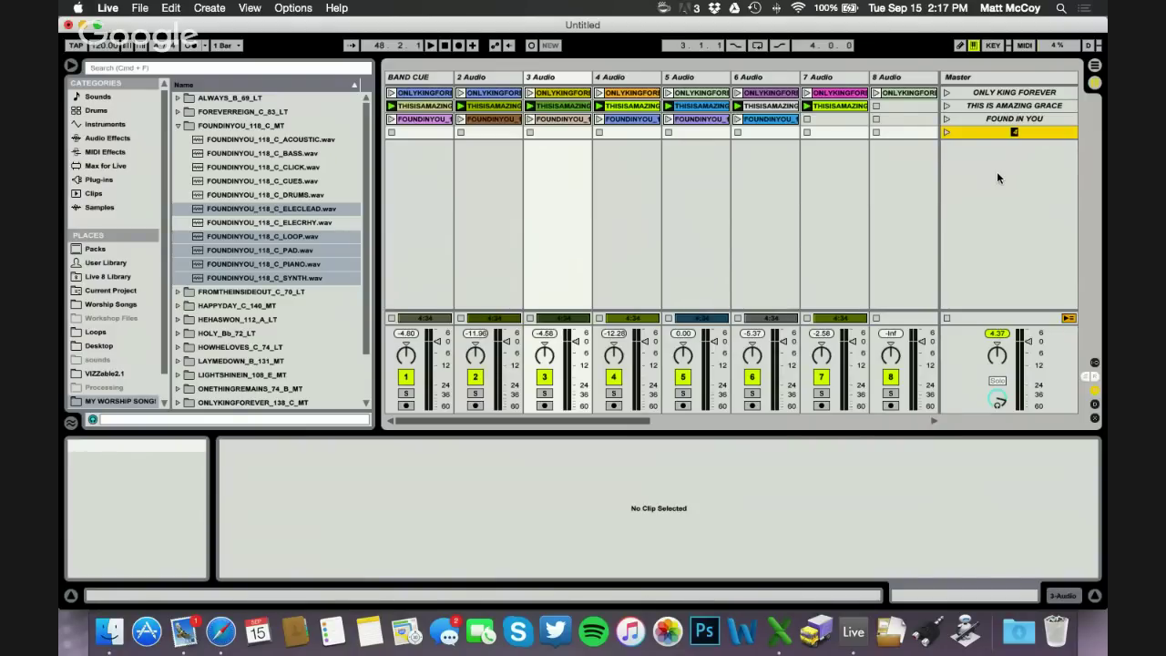
pyautogui.write('REVELATION SONG')
pyautogui.moveTo(941, 78)
pyautogui.mouseDown()
pyautogui.moveTo(907, 80)
pyautogui.moveTo(921, 80)
pyautogui.mouseUp()
pyautogui.moveTo(377, 232); pyautogui.dragTo(308, 230)
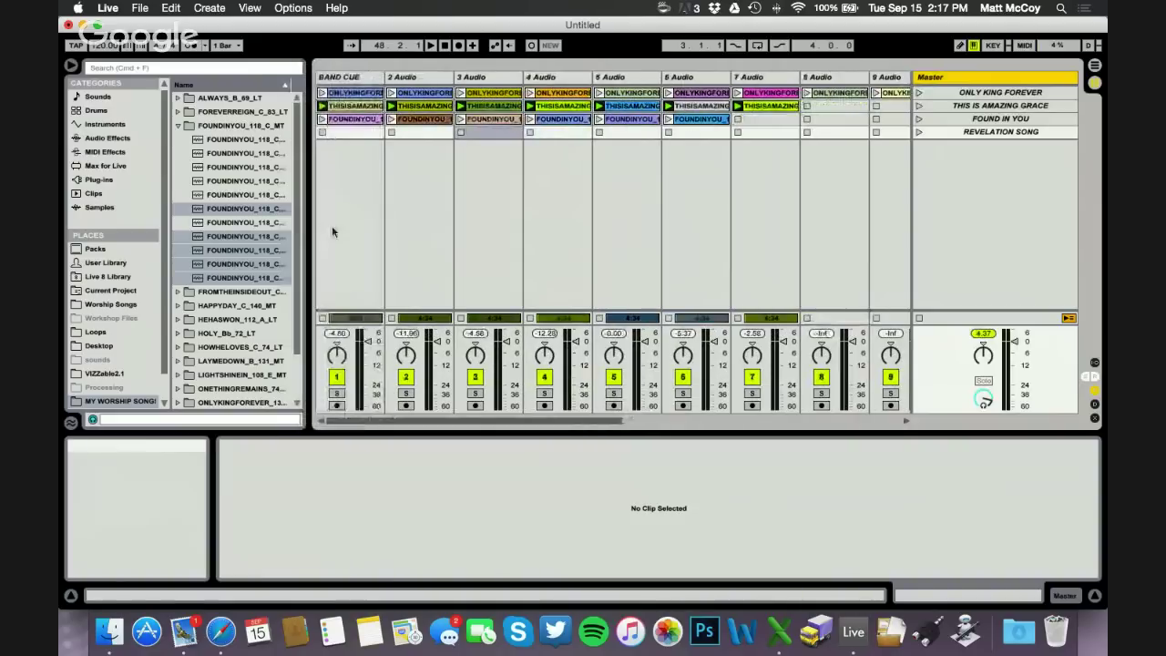
pyautogui.click(621, 225)
# - Colour every clip in the ONLY KING FOREVER scene cyan, from BAND CUE through track 19
pyautogui.click(367, 94)
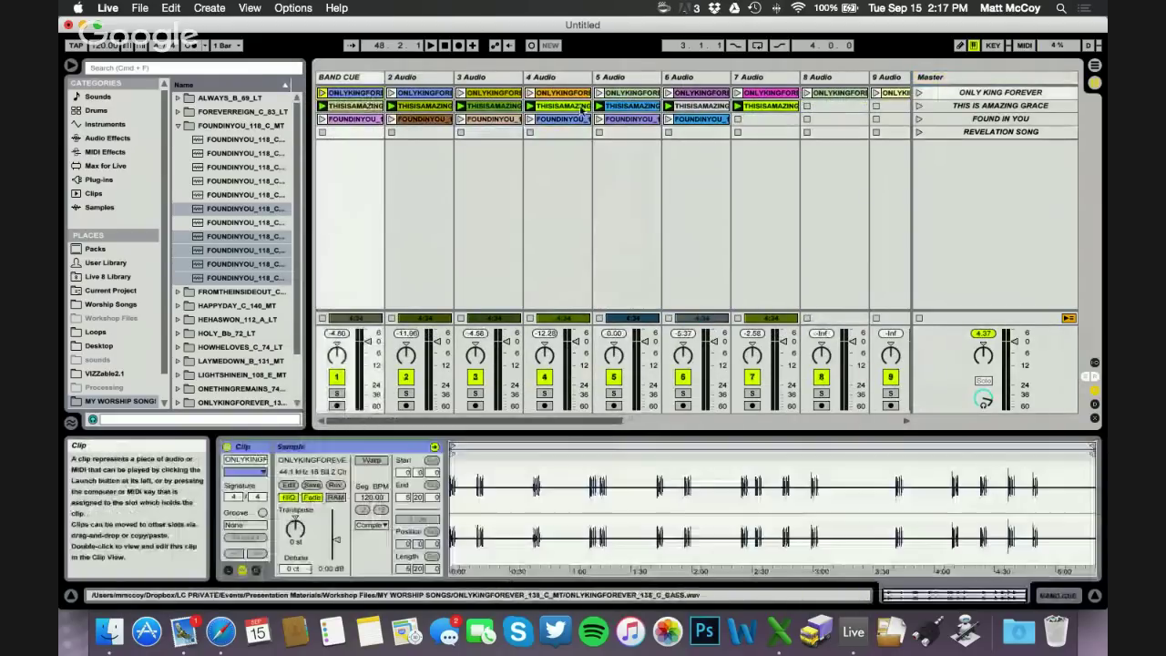
pyautogui.hscroll(10, 638, 200)
pyautogui.keyDown('shift'); pyautogui.click(880, 95); pyautogui.keyUp('shift')
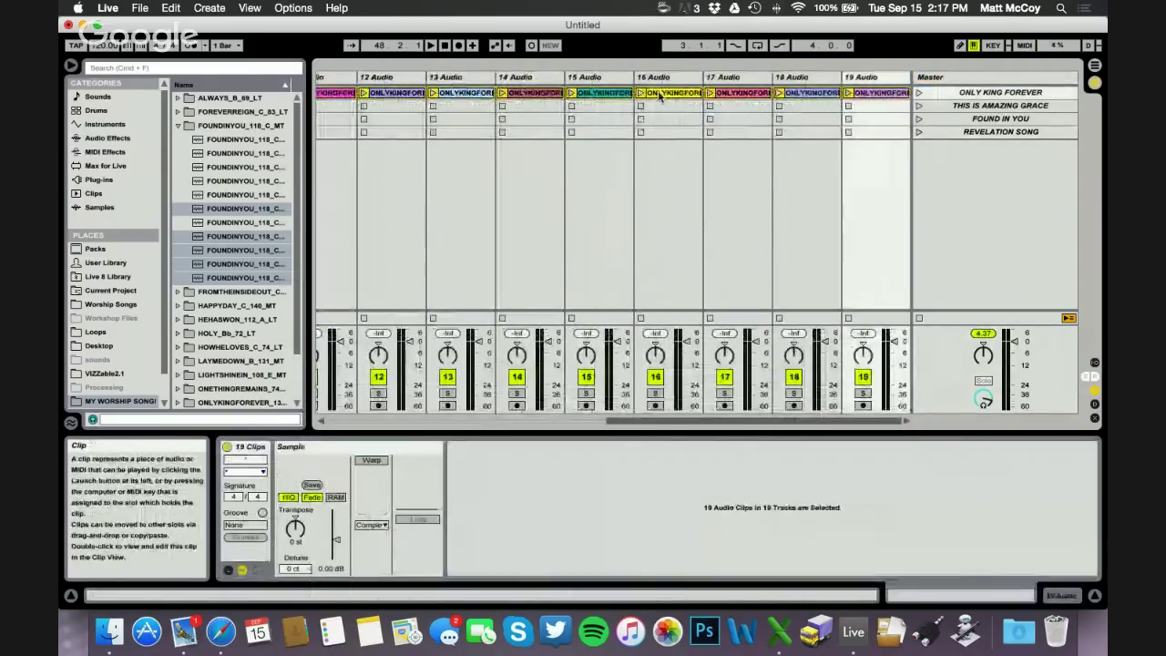
pyautogui.hscroll(-10, 880, 94)
pyautogui.rightClick(361, 96)
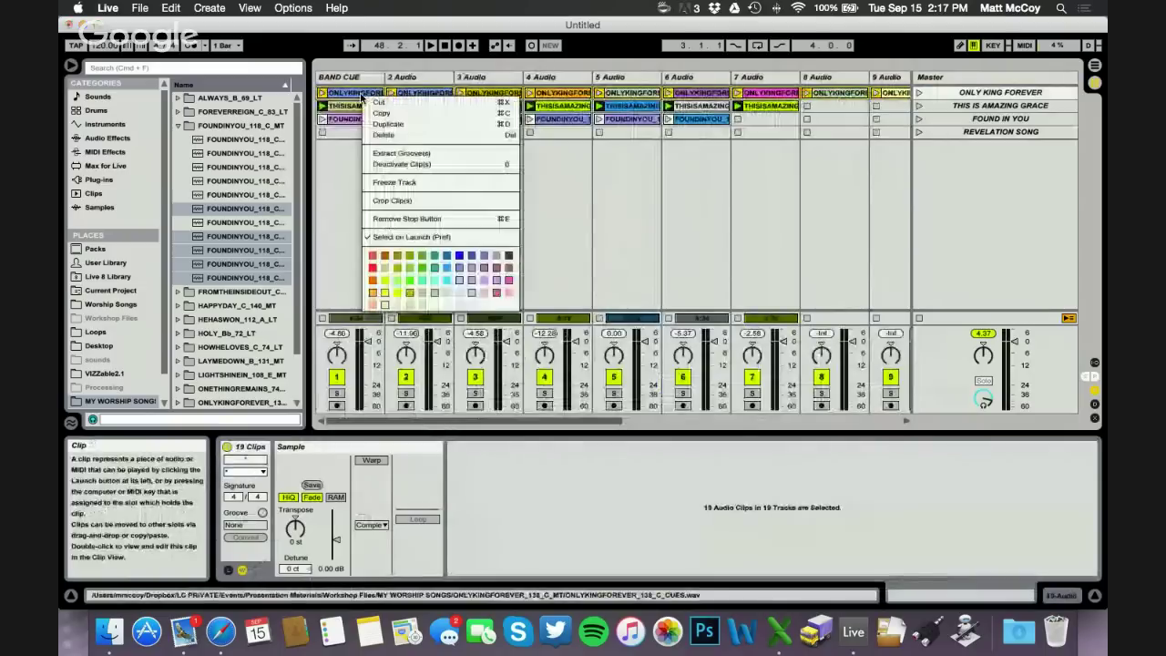
pyautogui.click(446, 280)
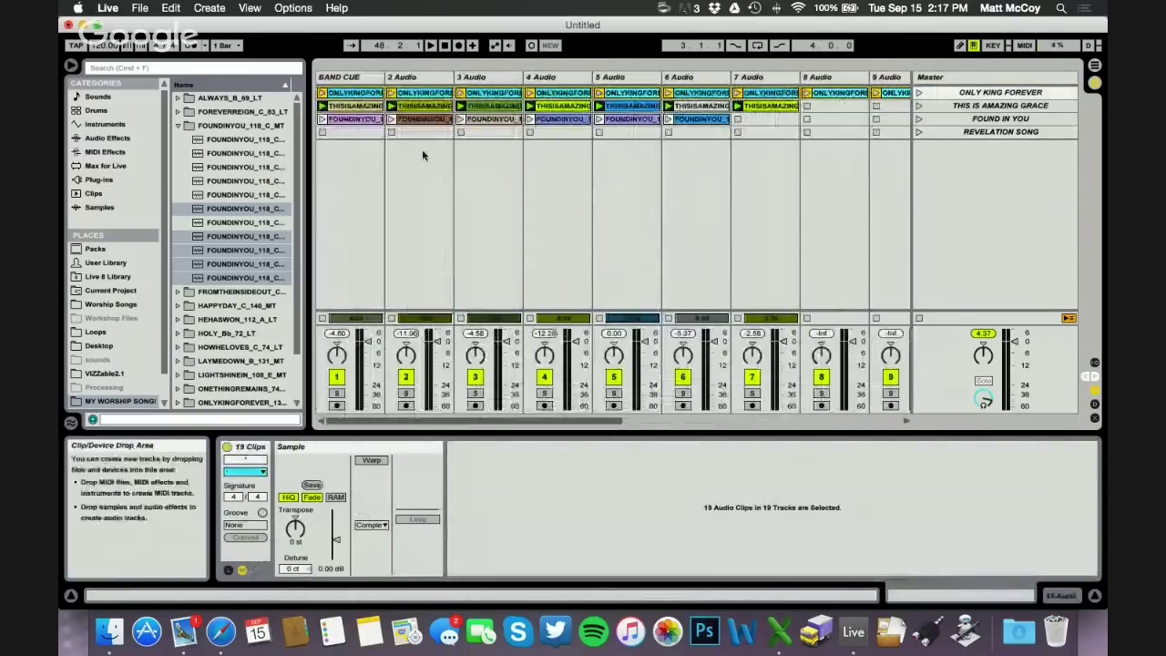
# - Colour the ONLY KING FOREVER scene cyan to match its clips
pyautogui.click(989, 92)
pyautogui.rightClick(988, 92)
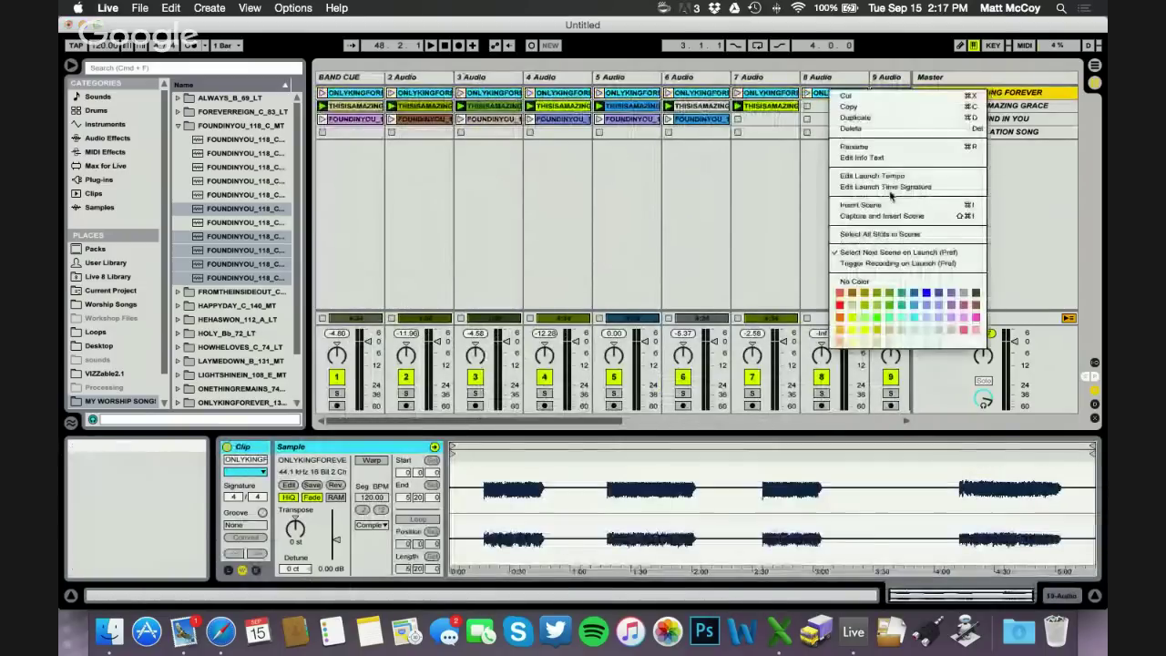
pyautogui.click(911, 314)
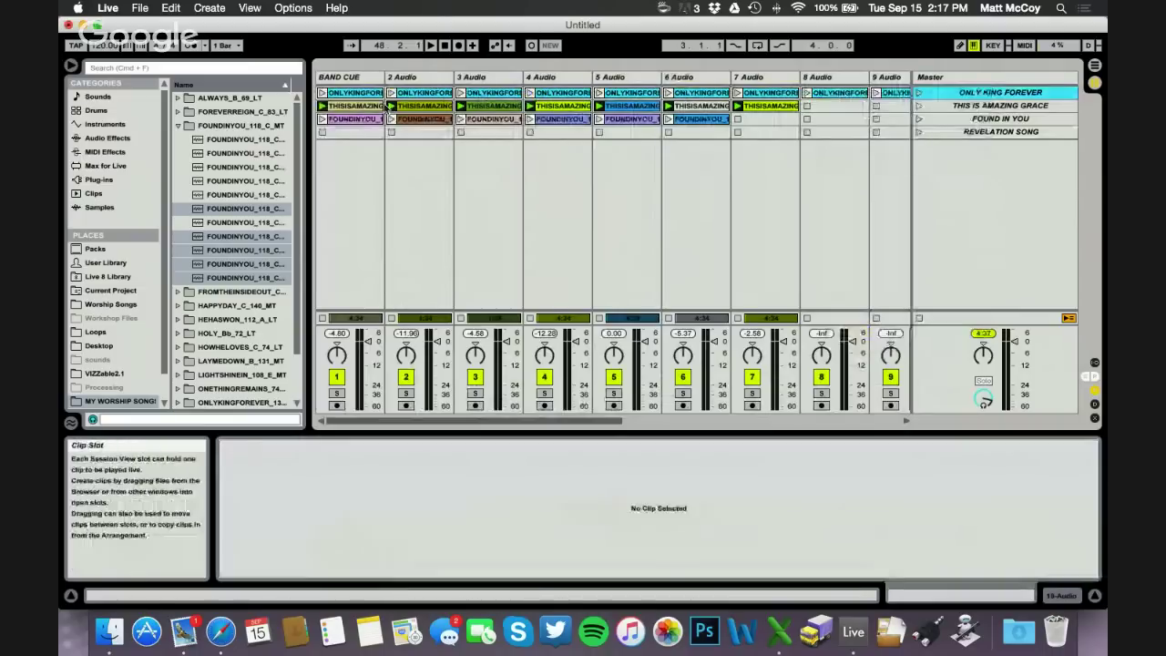
# - Colour all THIS IS AMAZING GRACE clips orange, from BAND CUE through track 7
pyautogui.click(356, 106)
pyautogui.keyDown('shift'); pyautogui.click(772, 107); pyautogui.keyUp('shift')
pyautogui.rightClick(776, 114)
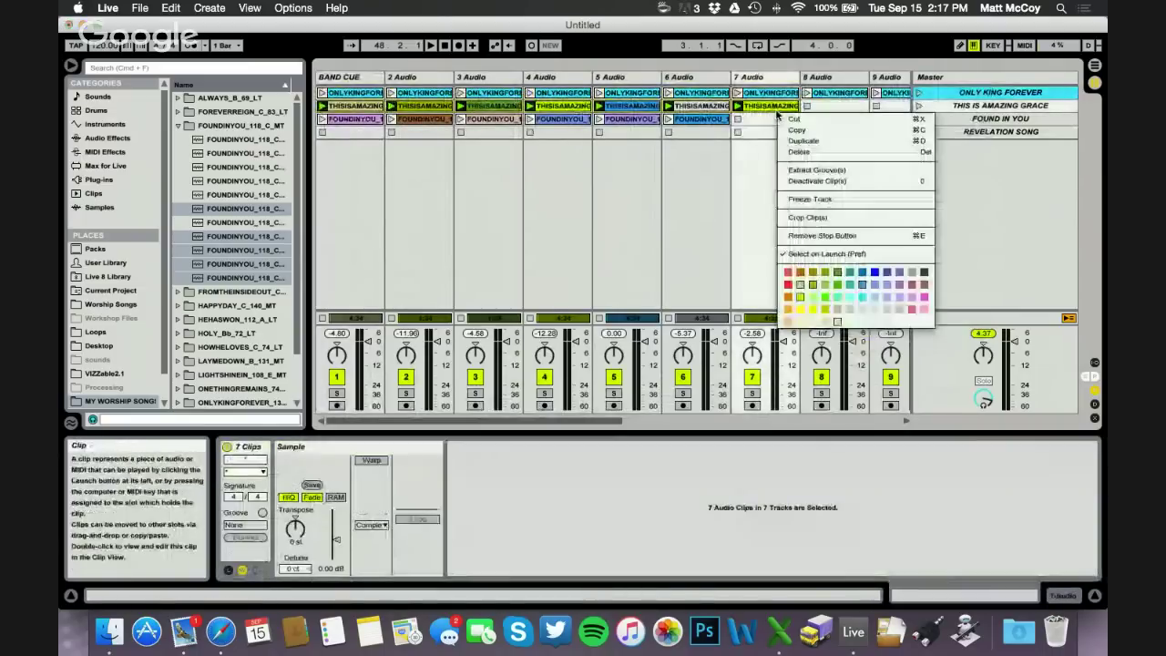
pyautogui.click(787, 303)
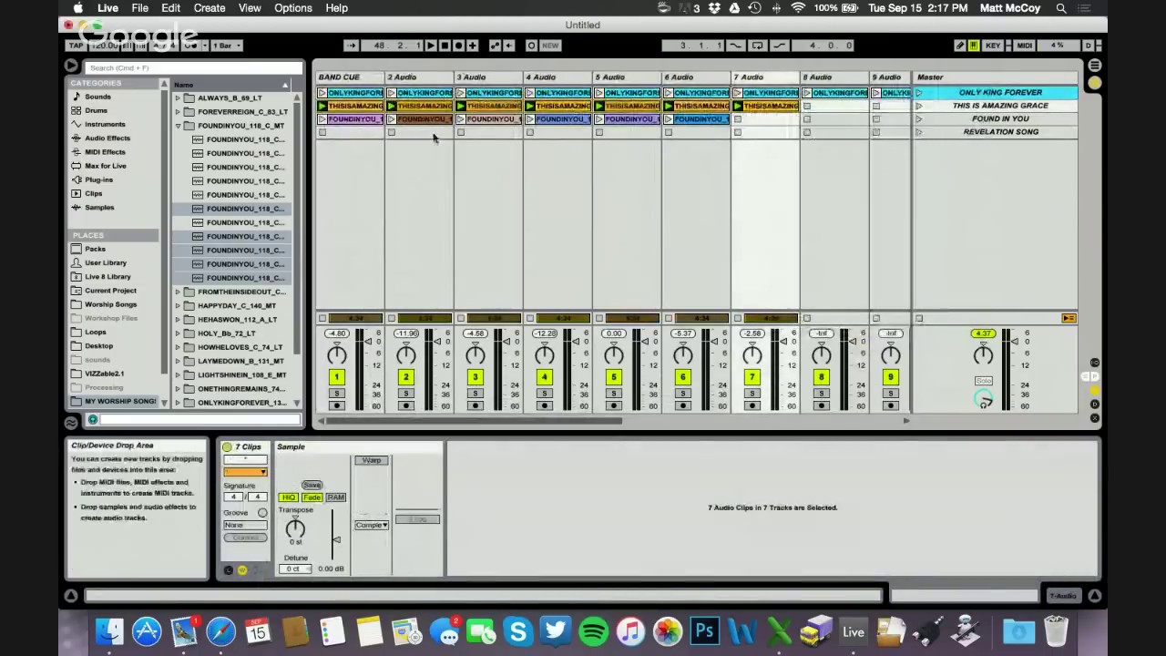
# - Colour all FOUND IN YOU clips yellow, from BAND CUE through track 6
pyautogui.click(355, 119)
pyautogui.keyDown('shift'); pyautogui.click(697, 118); pyautogui.keyUp('shift')
pyautogui.rightClick(695, 119)
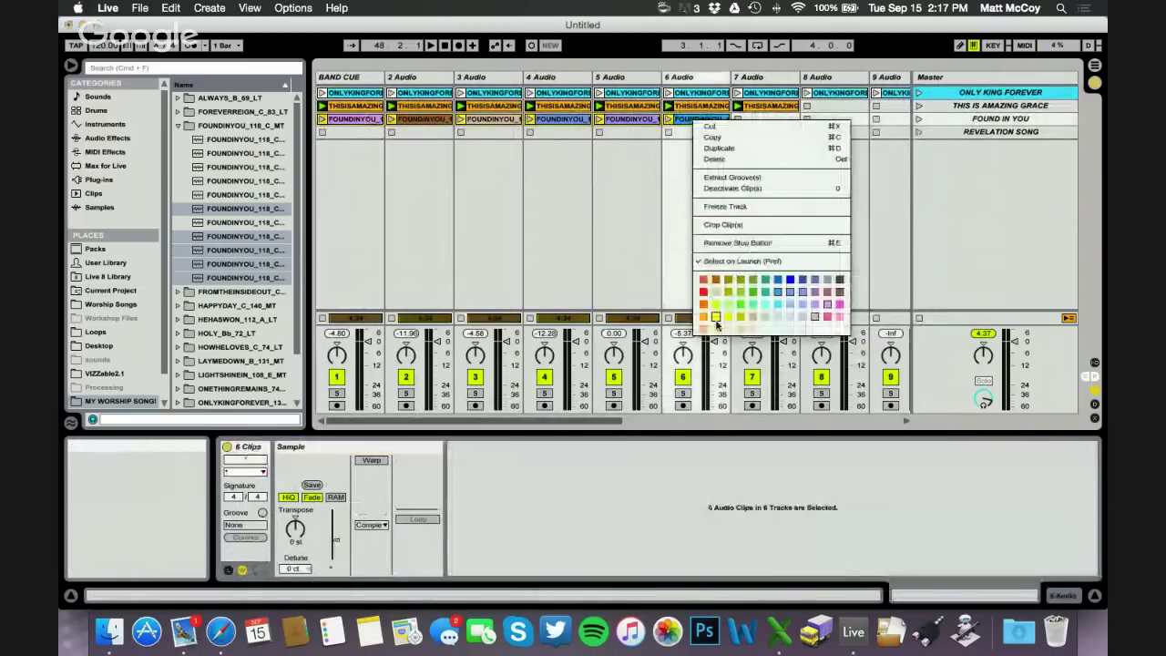
pyautogui.click(739, 279)
# - Colour the FOUND IN YOU scene yellow to match its clips
pyautogui.click(998, 118)
pyautogui.rightClick(998, 118)
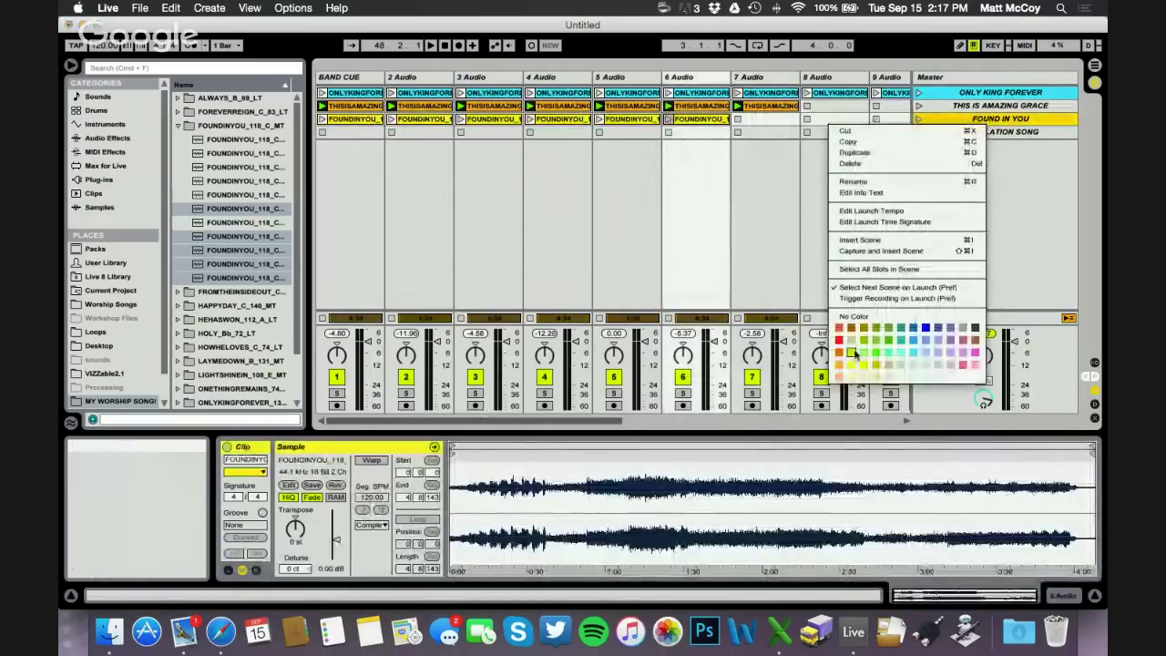
pyautogui.press('Escape')
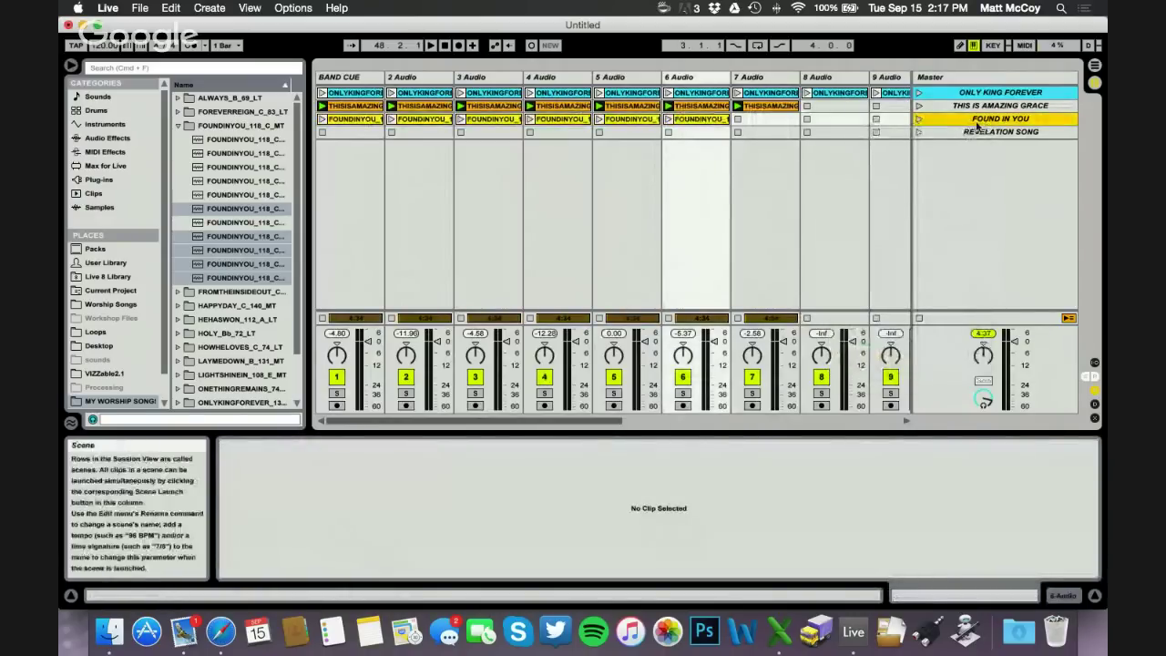
pyautogui.rightClick(982, 119)
pyautogui.press('Escape')
# - Colour the THIS IS AMAZING GRACE scene orange
pyautogui.click(982, 107)
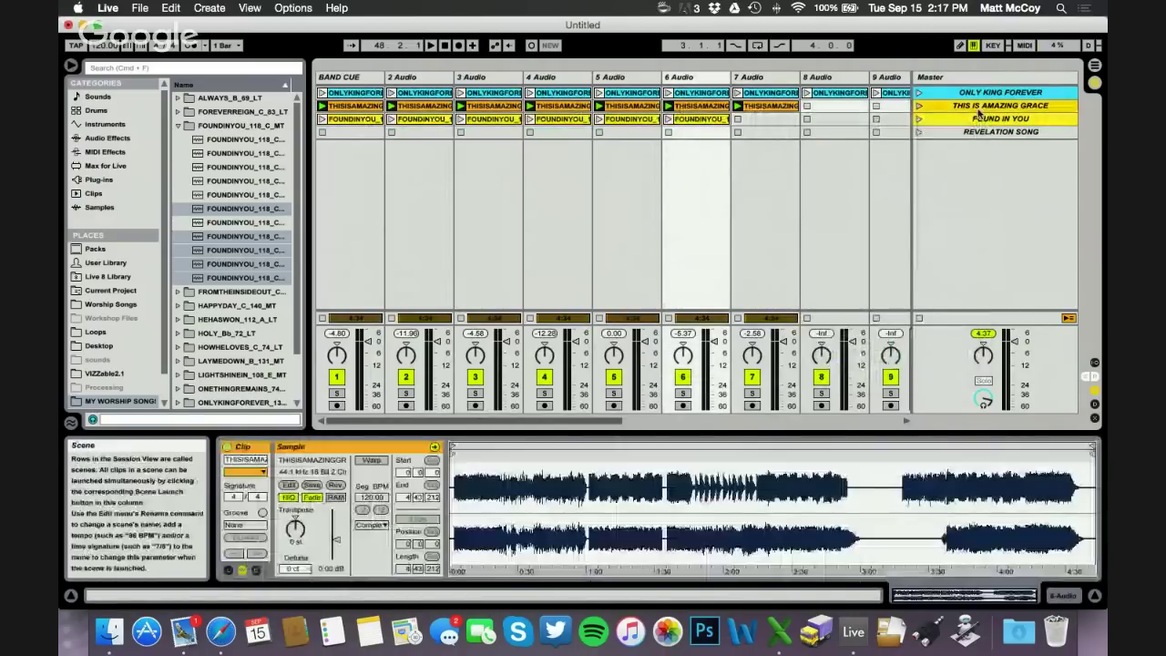
pyautogui.rightClick(982, 107)
pyautogui.click(830, 341)
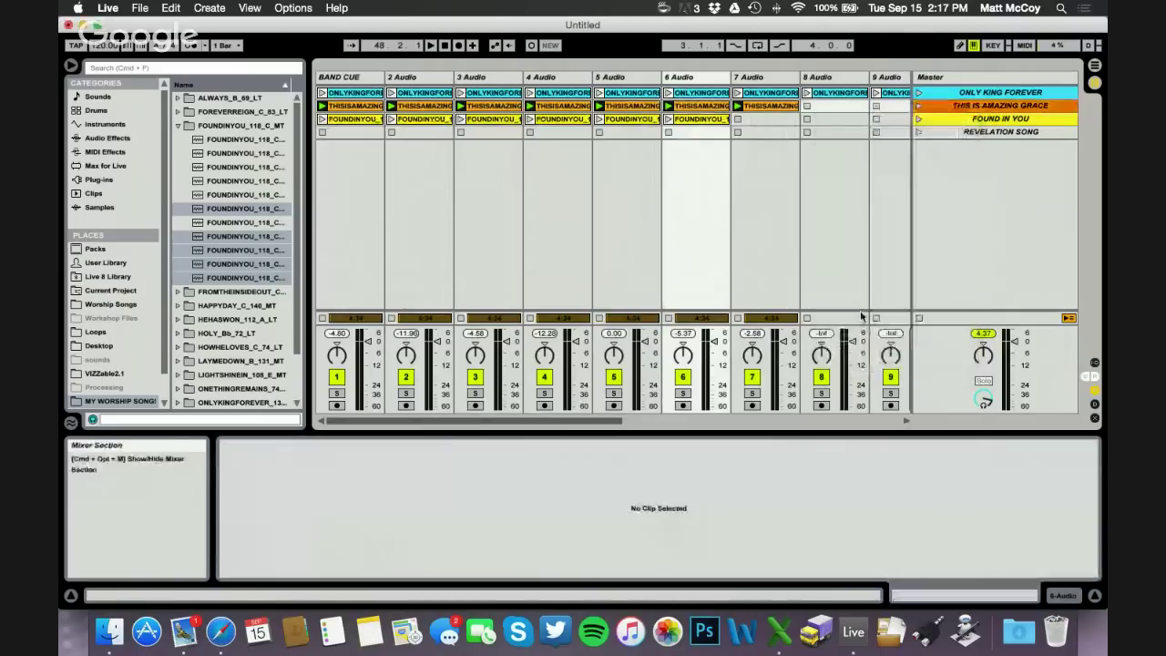
# - Colour the REVELATION SONG scene magenta
pyautogui.click(979, 132)
pyautogui.rightClick(979, 132)
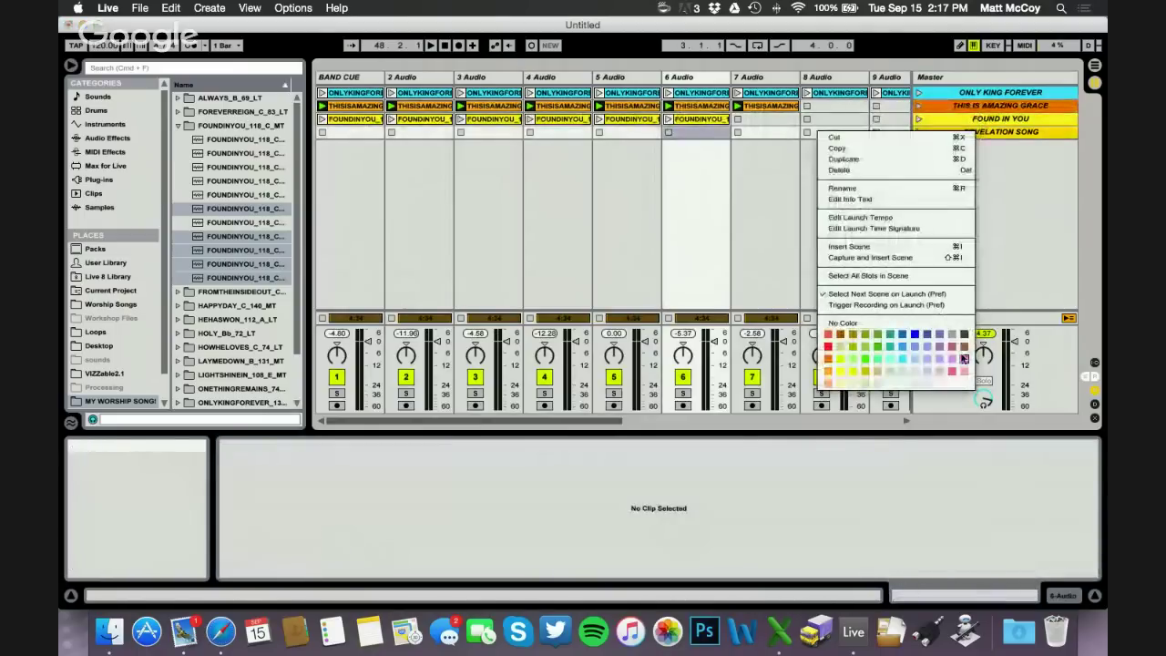
pyautogui.click(963, 358)
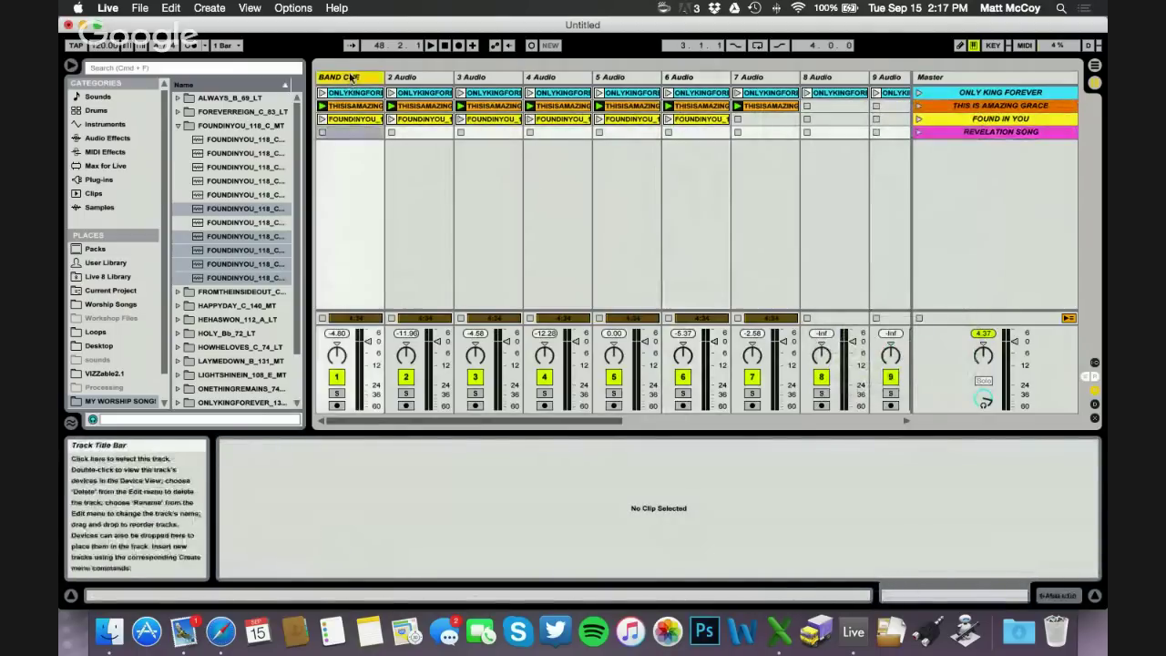
# - Give all the audio tracks, from BAND CUE through track 19, the same pale track colour
pyautogui.hscroll(10, 820, 119)
pyautogui.rightClick(870, 83)
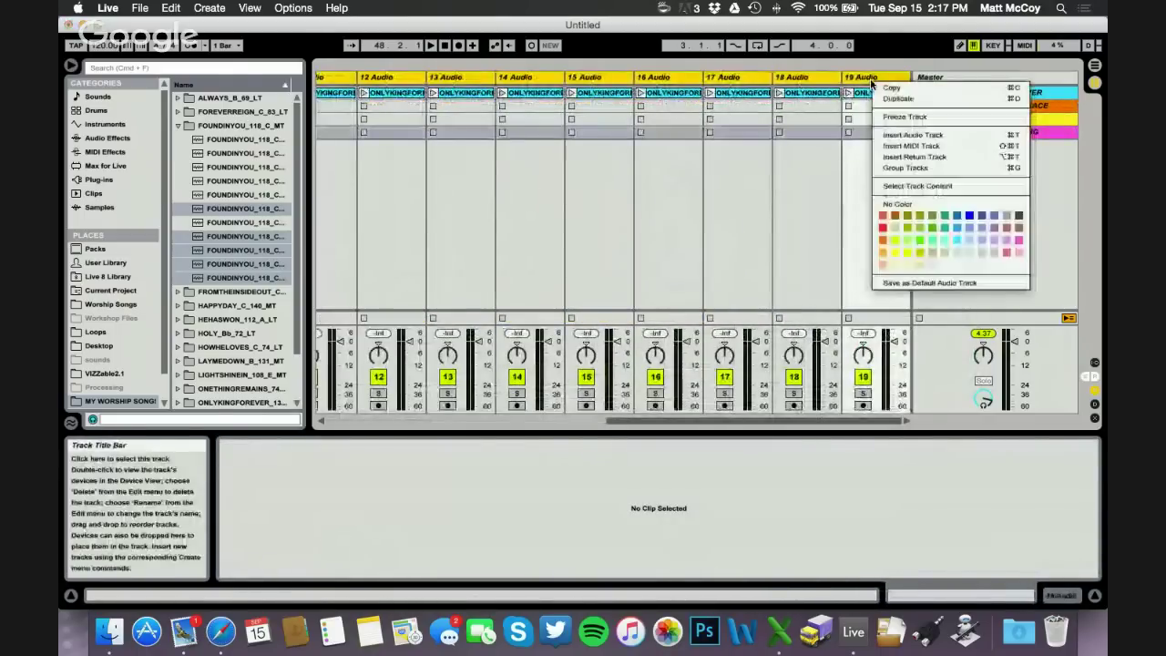
pyautogui.click(947, 278)
pyautogui.click(618, 230)
pyautogui.hscroll(-10, 619, 229)
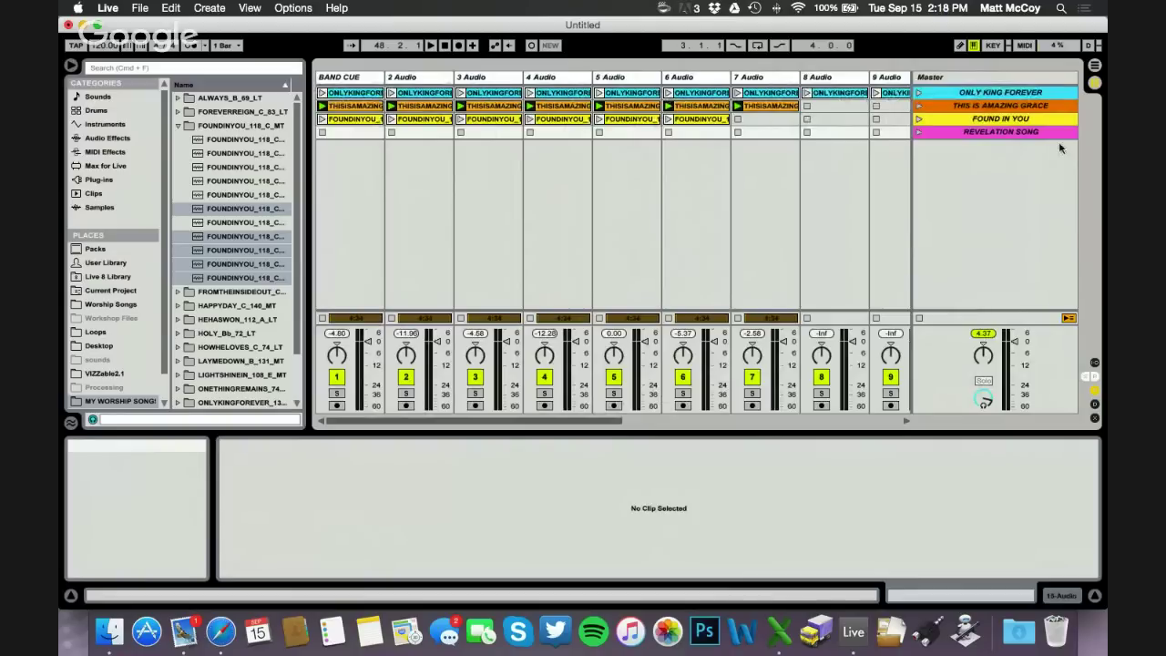
# - Reorder the scenes as FOUND IN YOU, ONLY KING FOREVER, REVELATION SONG, THIS IS AMAZING GRACE
pyautogui.moveTo(1007, 133); pyautogui.dragTo(1024, 92)
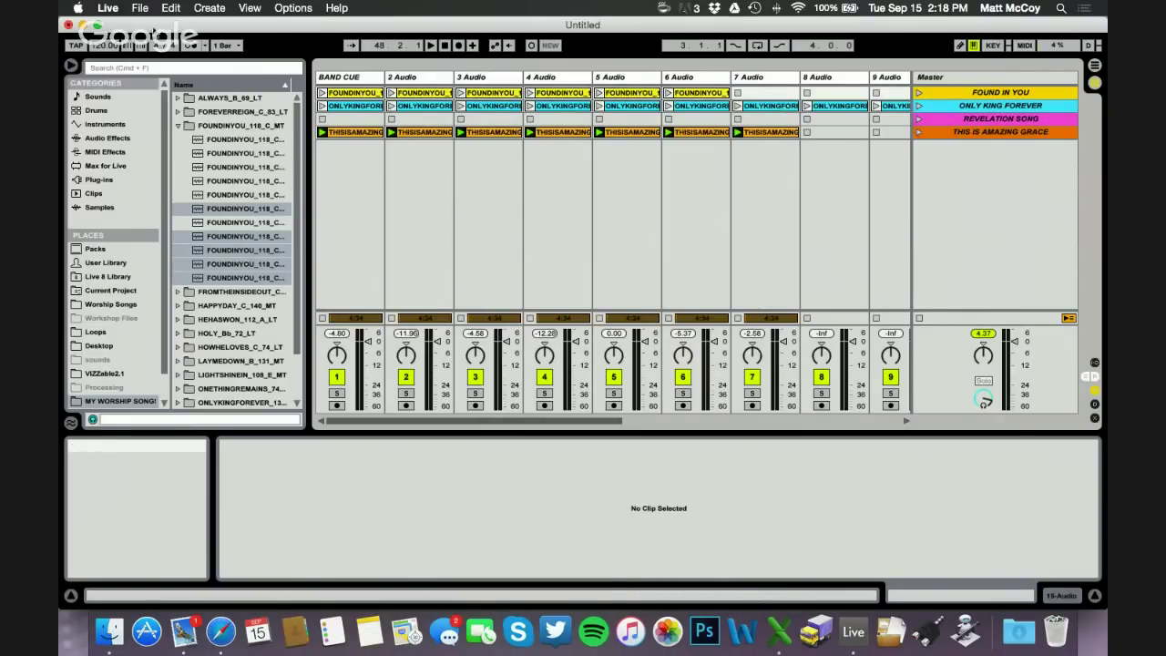
# - Tap in a tempo for the set by hand and return the stopped playback position to the start
pyautogui.click(78, 45)
pyautogui.click(78, 46)
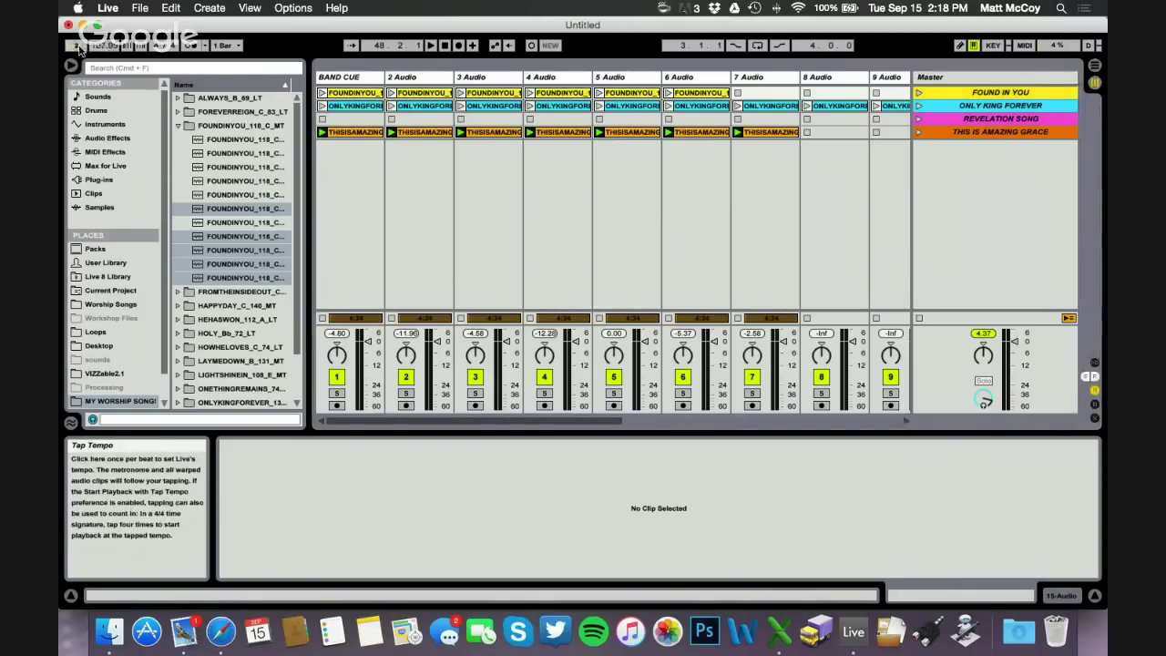
pyautogui.click(78, 45)
pyautogui.click(78, 46)
pyautogui.click(78, 45)
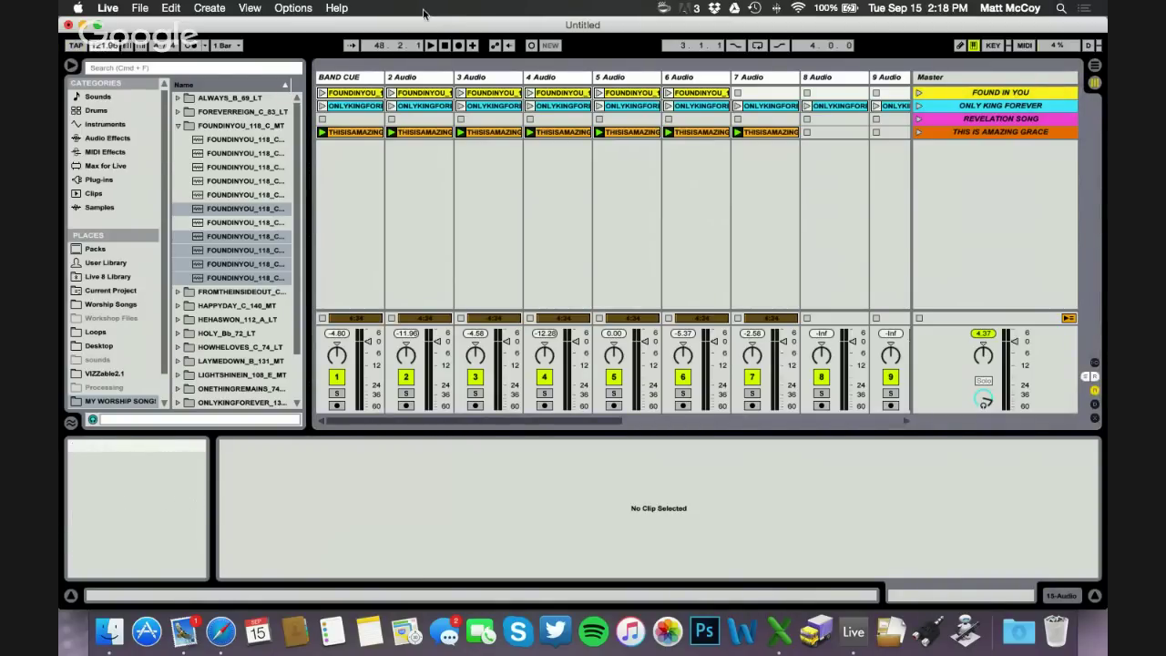
pyautogui.click(445, 46)
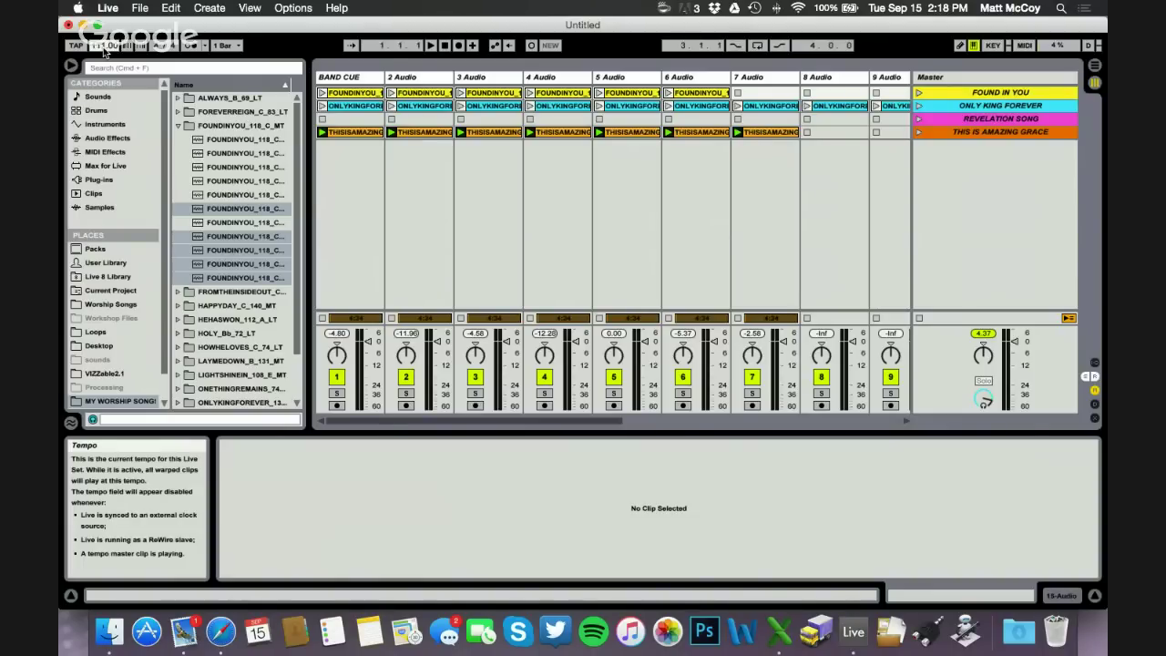
# - Turn on the metronome and play the THIS IS AMAZING GRACE scene at 145 BPM
pyautogui.click(192, 46)
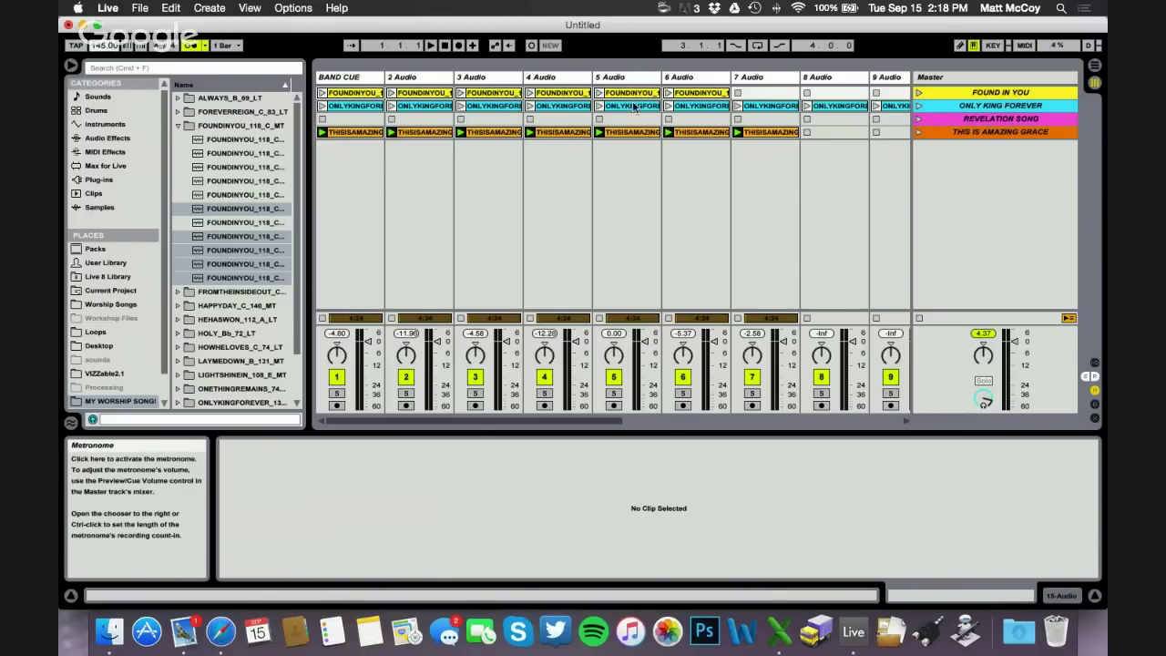
pyautogui.click(919, 132)
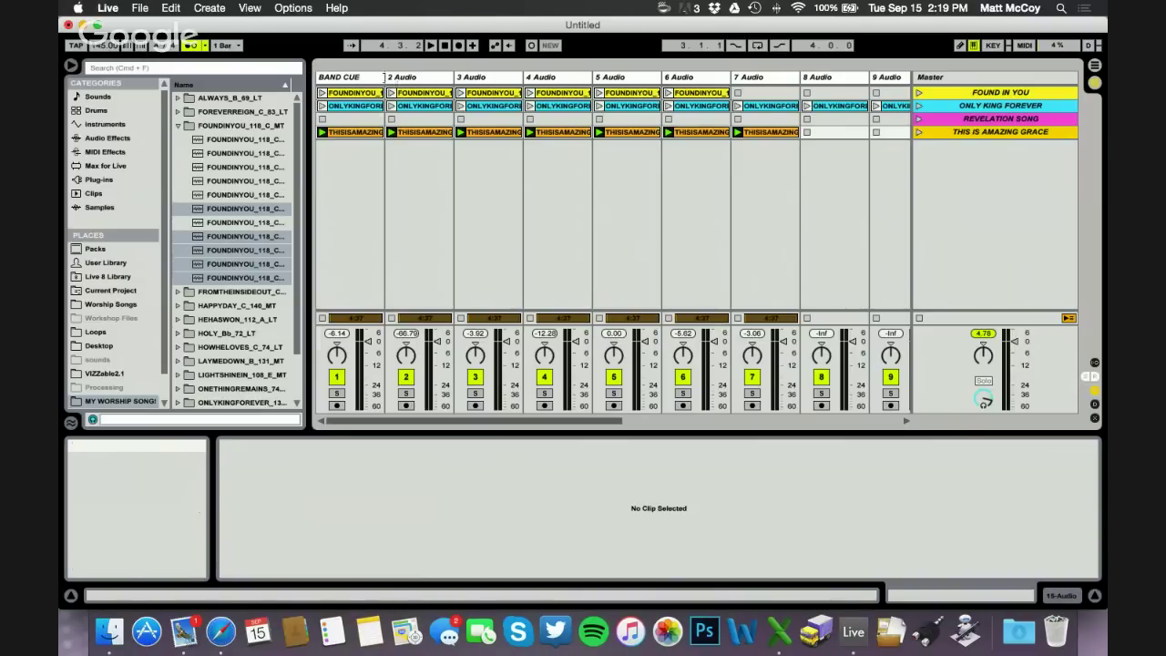
# - Set the THIS IS AMAZING GRACE scene's launch tempo to 98 BPM, and play the scene briefly to test it
pyautogui.click(365, 132)
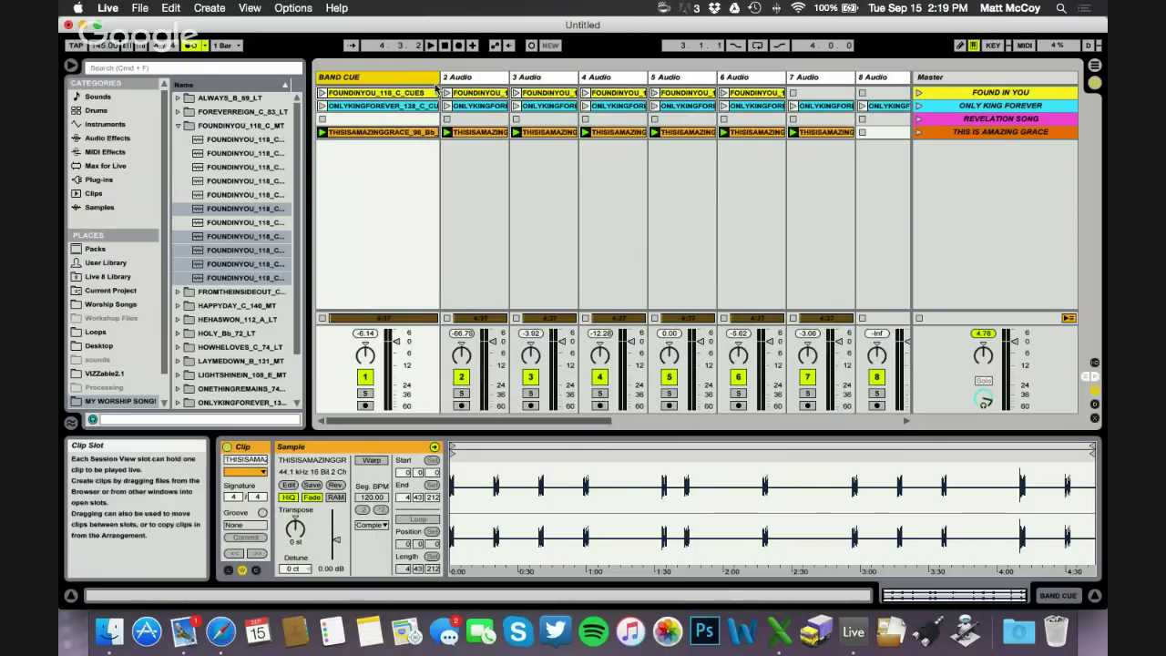
pyautogui.press('super+d')
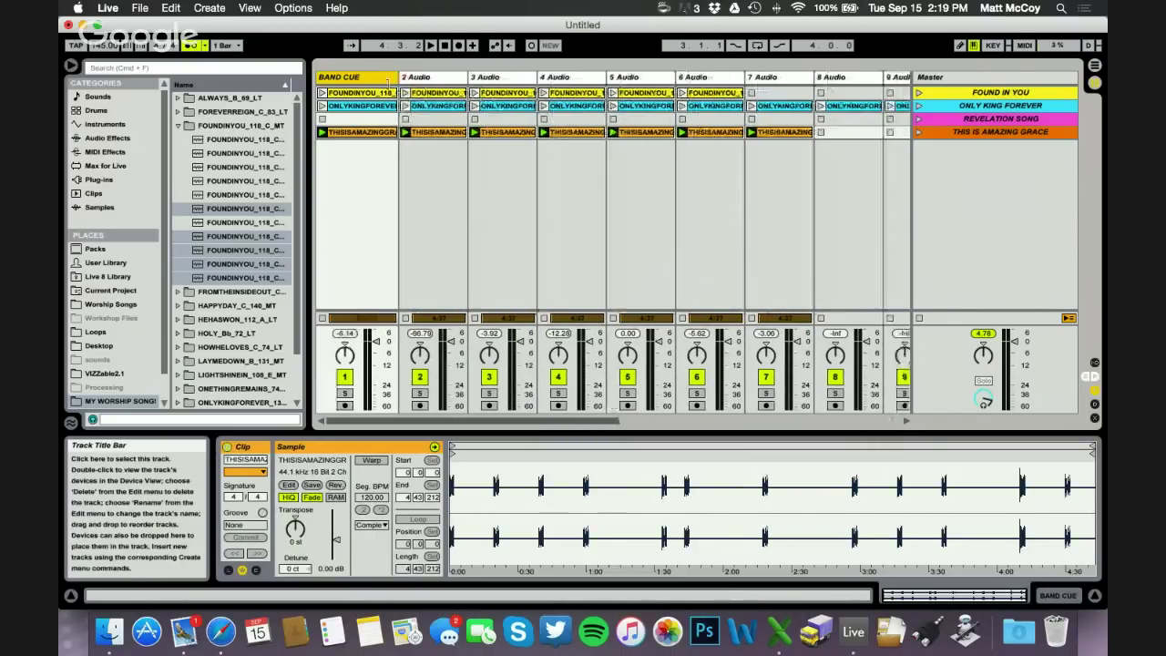
pyautogui.rightClick(973, 134)
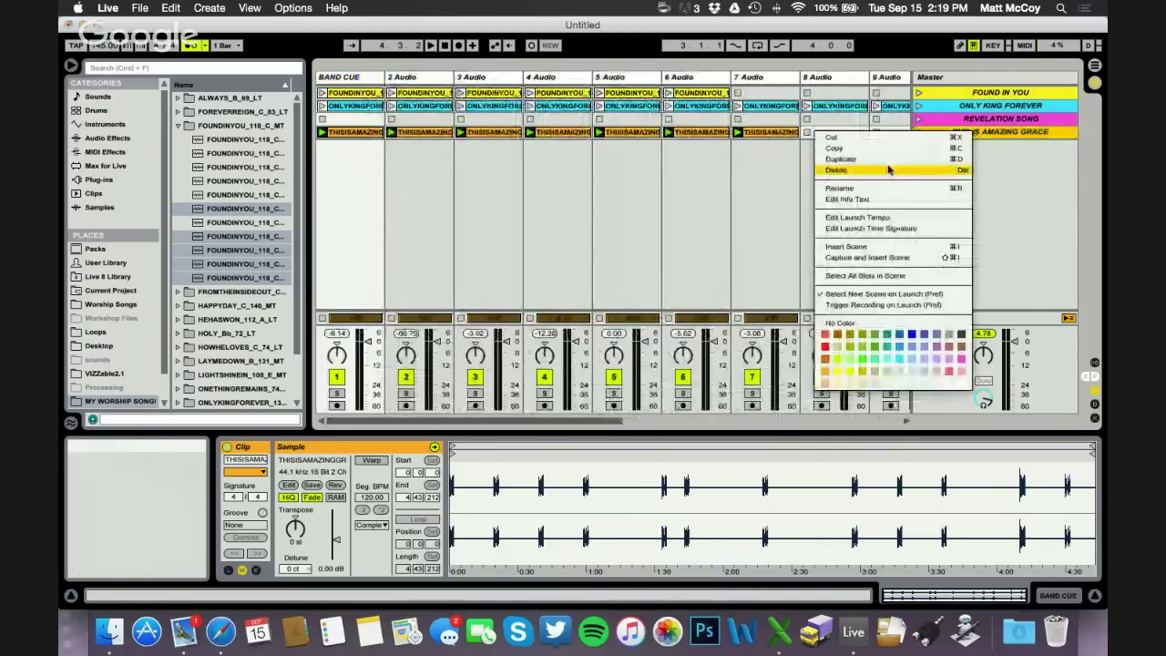
pyautogui.click(863, 219)
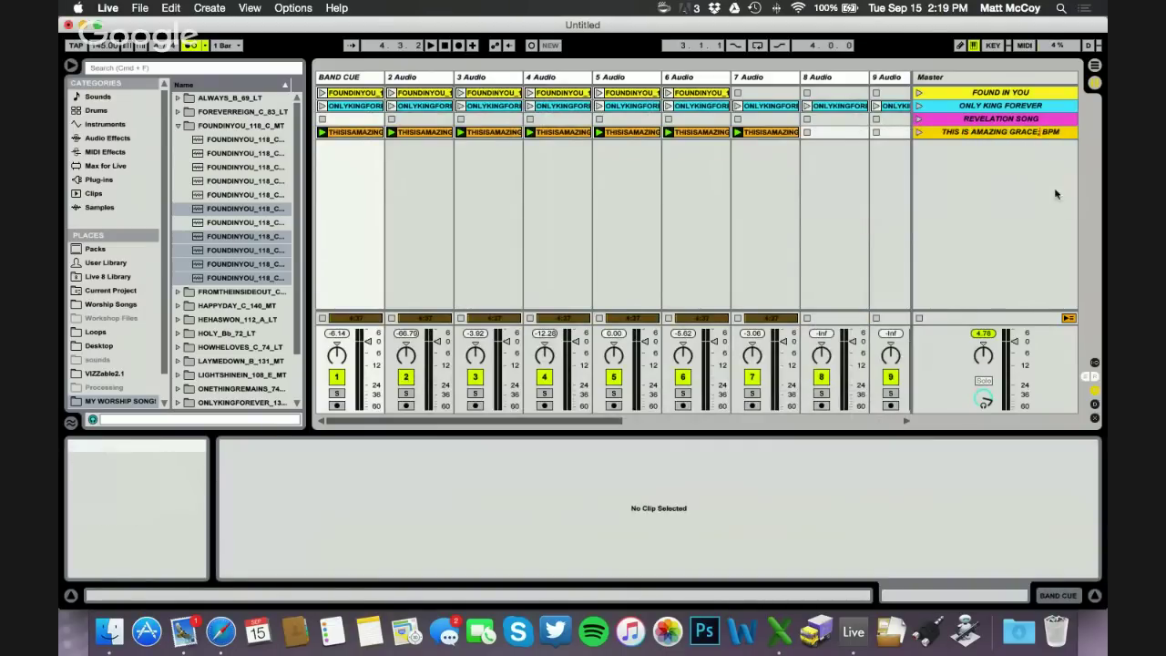
pyautogui.write('96')
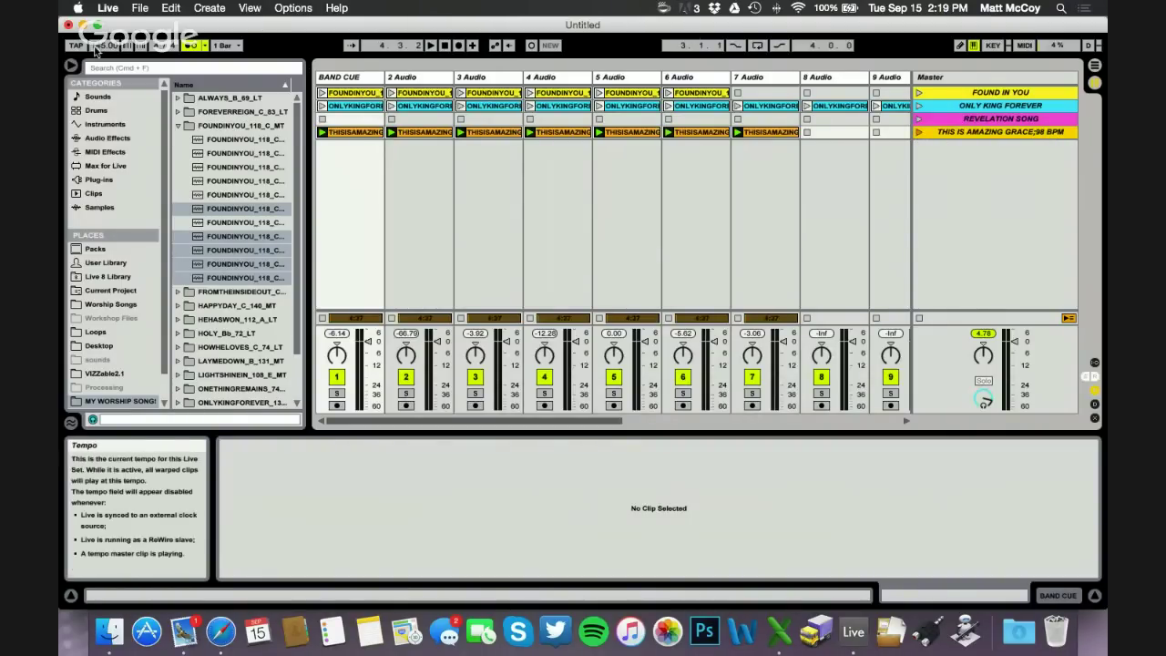
pyautogui.click(918, 132)
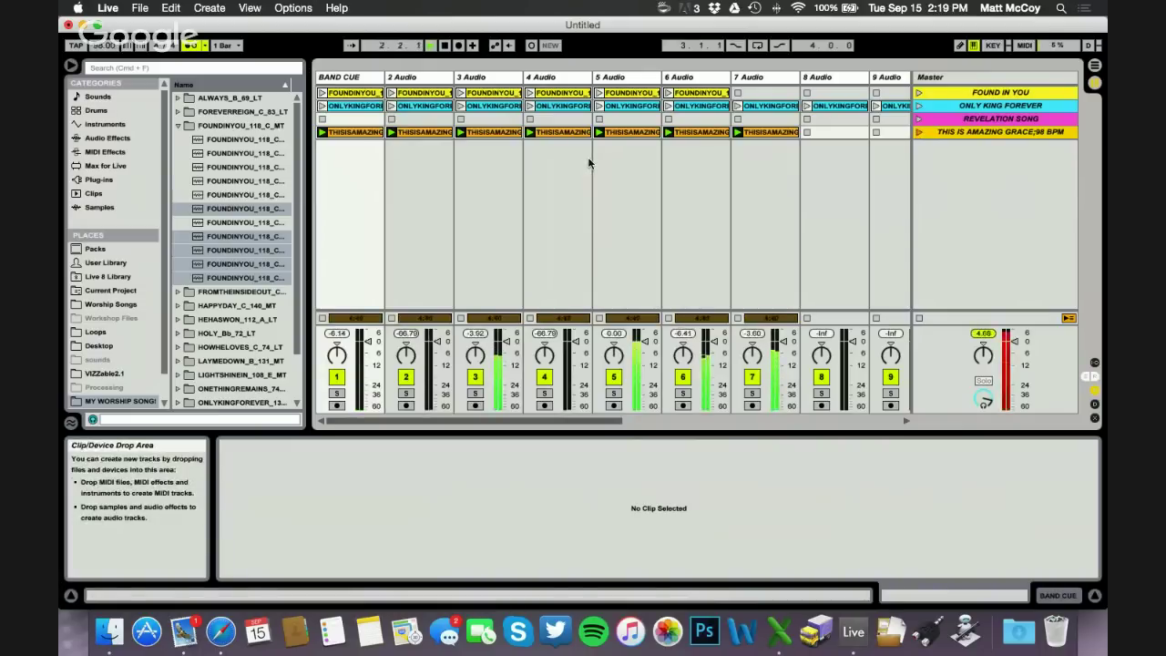
pyautogui.click(445, 46)
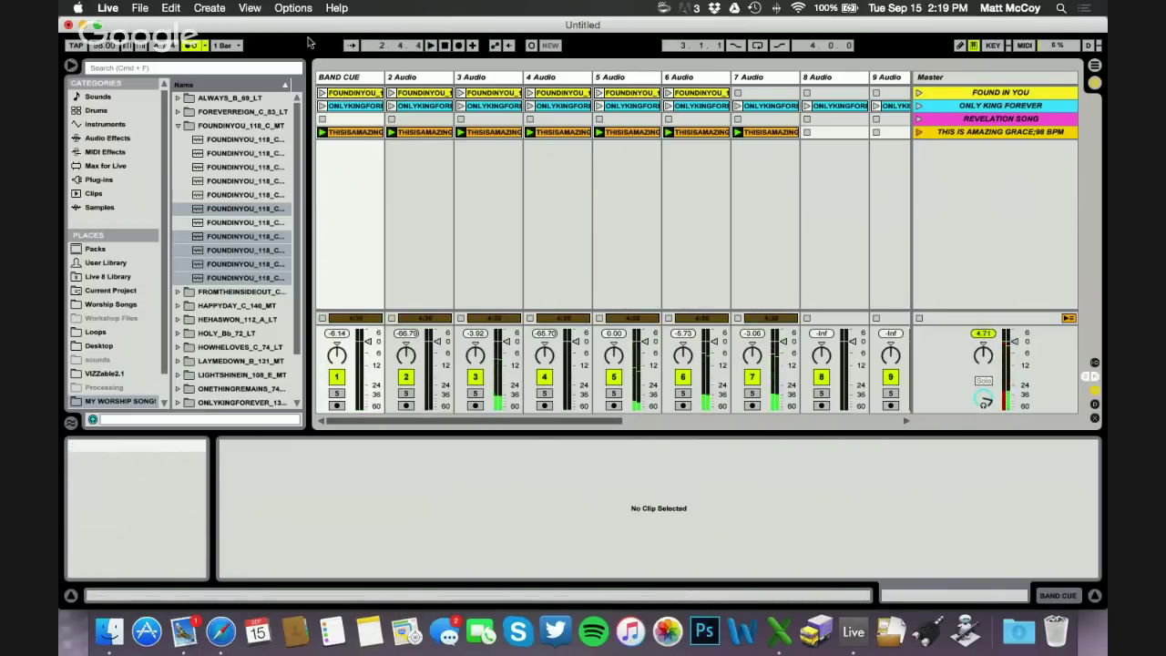
# - Set the THIS IS AMAZING GRACE scene's launch time signature to 2/8 and launch the scene
pyautogui.rightClick(1039, 136)
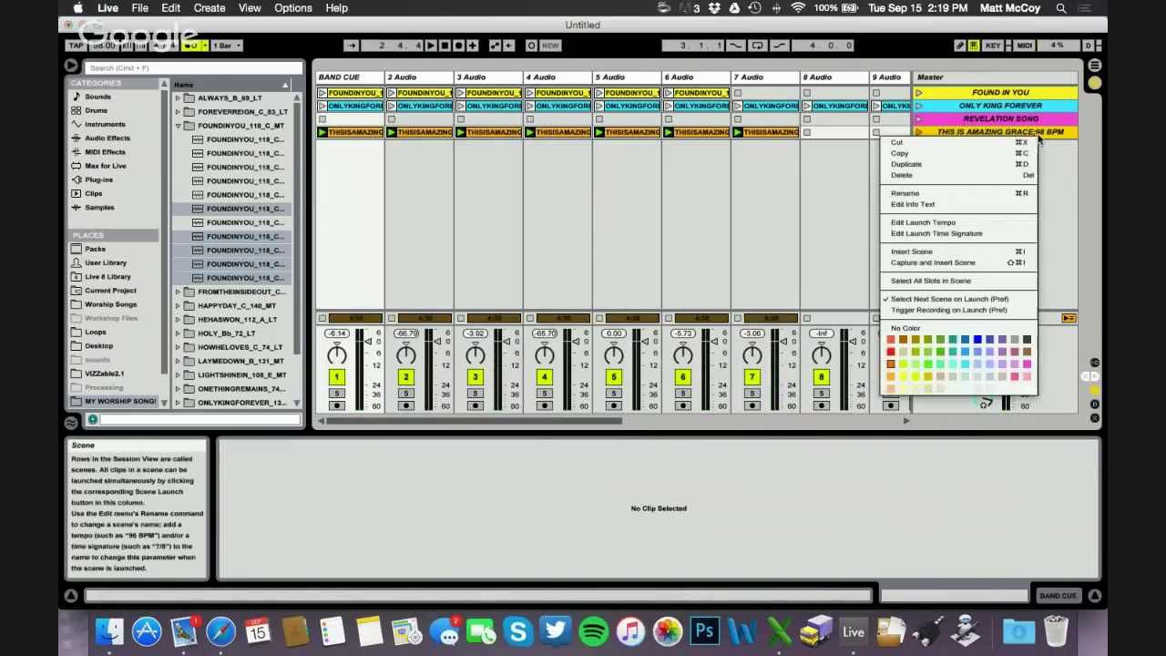
pyautogui.click(941, 235)
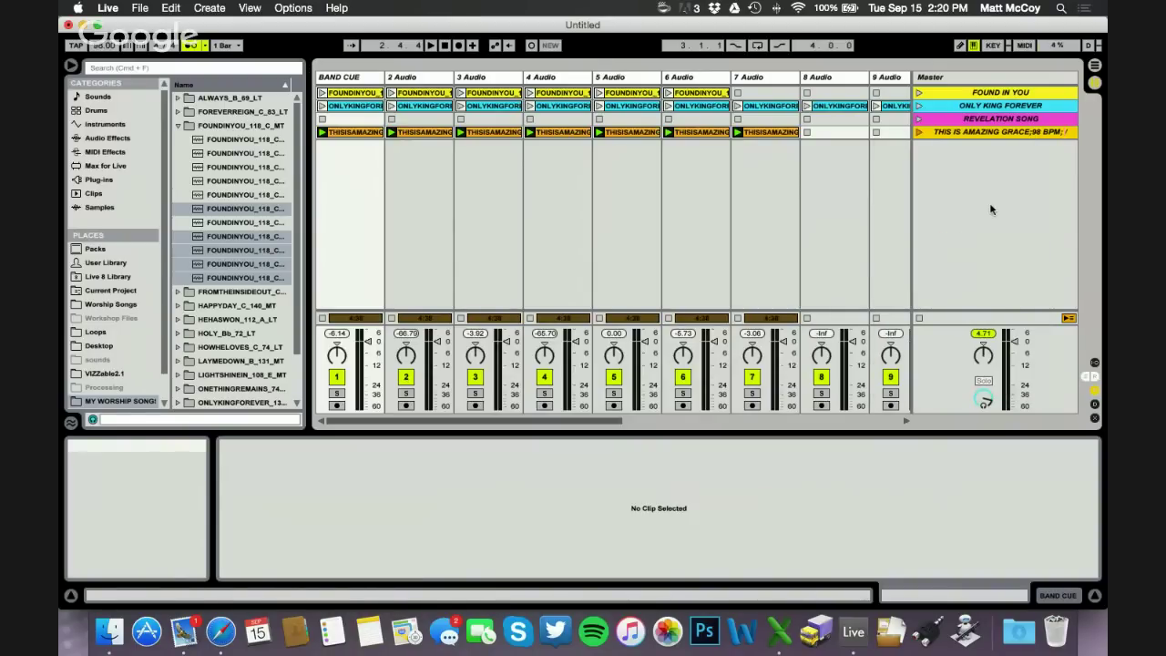
pyautogui.write('4/')
pyautogui.write('8')
pyautogui.press('Return')
pyautogui.click(920, 132)
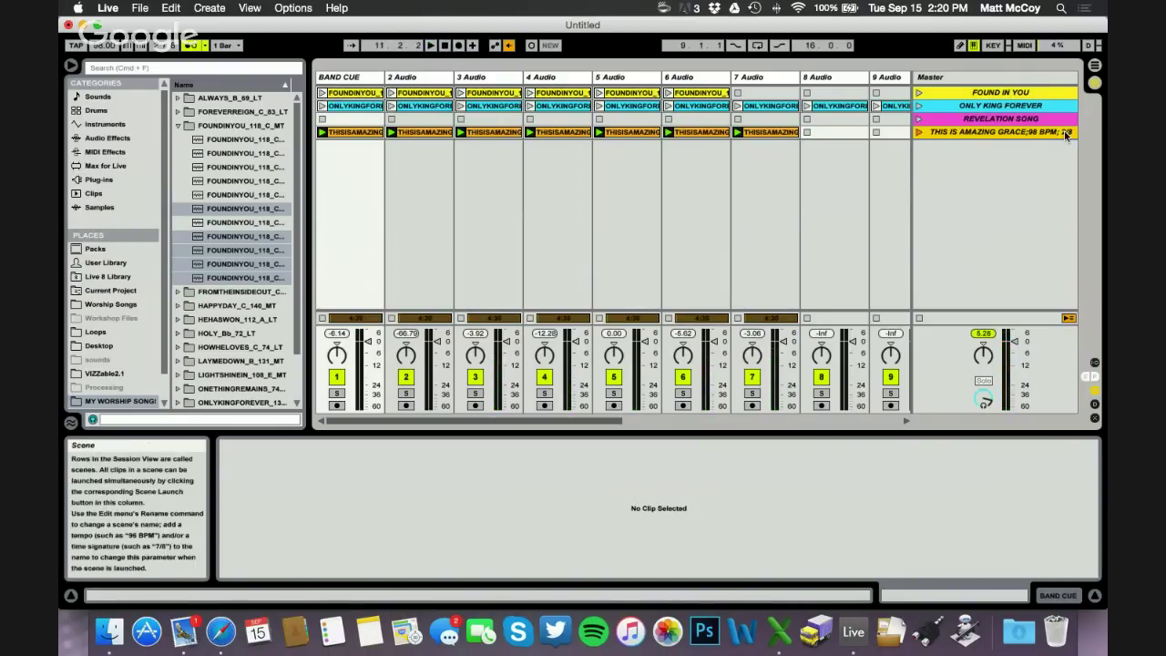
# - Widen the BAND CUE track to show its full clip names and launch the FOUND IN YOU scene
pyautogui.click(1009, 96)
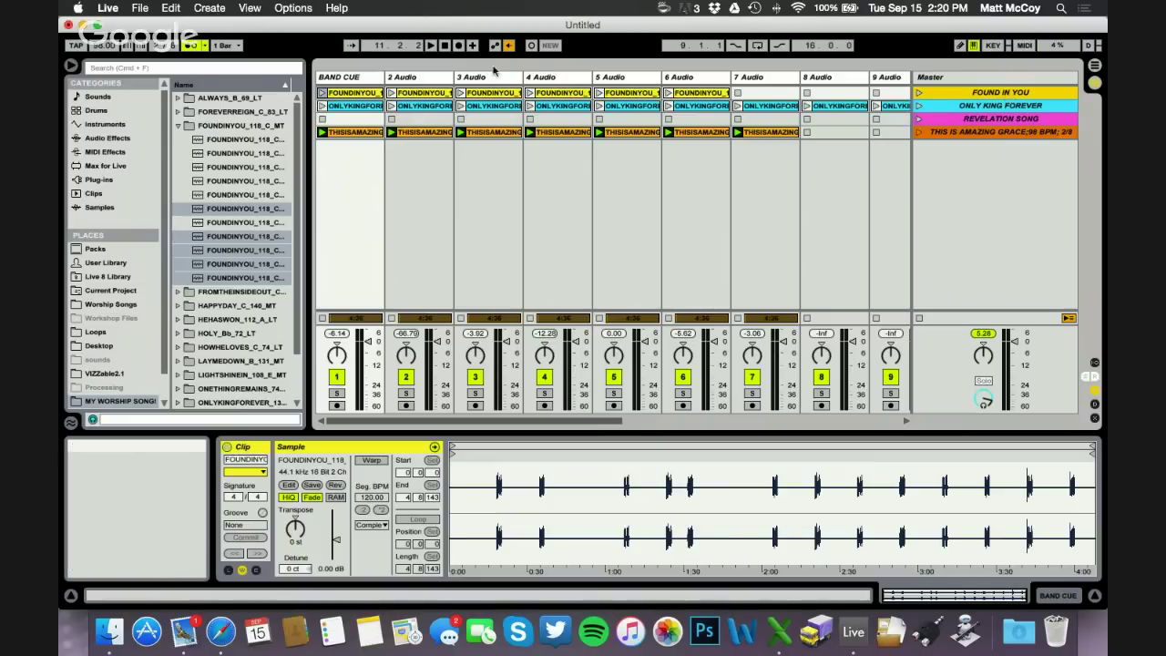
pyautogui.click(388, 79)
pyautogui.moveTo(388, 79); pyautogui.dragTo(443, 78)
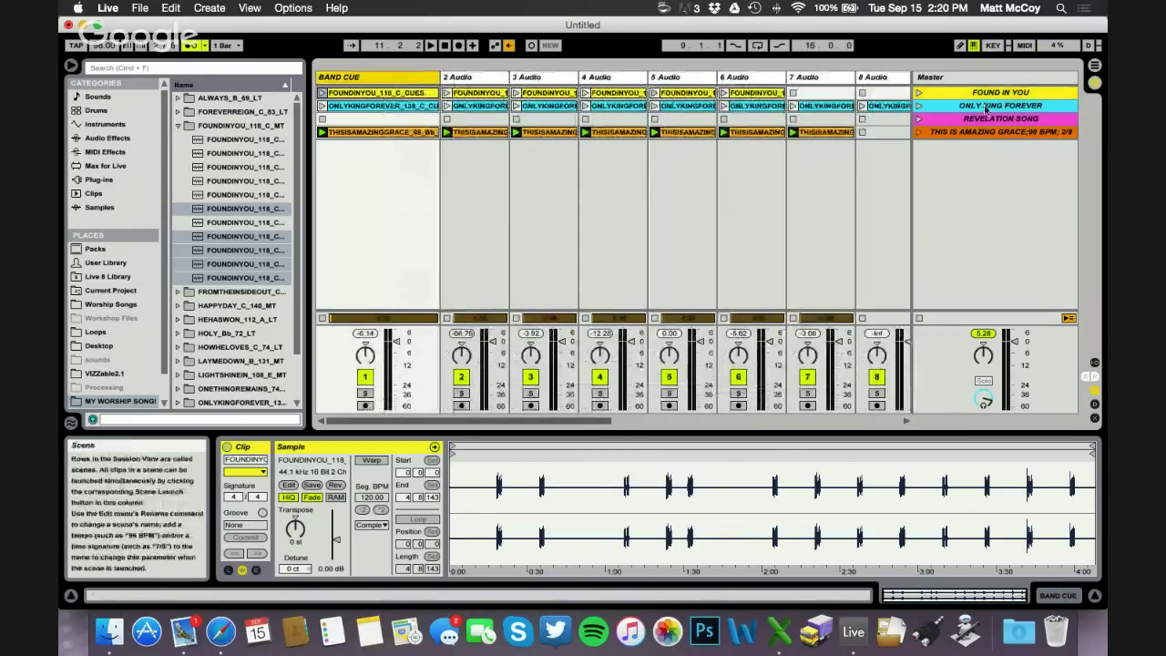
pyautogui.click(919, 93)
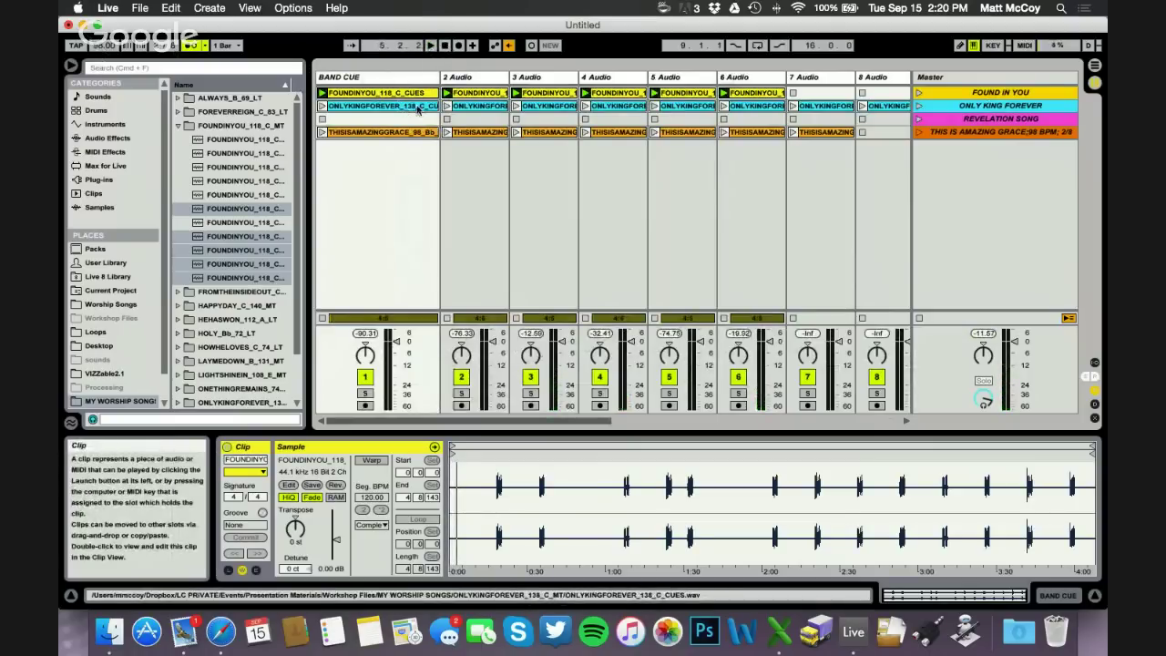
# - Set the FOUND IN YOU scene to launch at 118 BPM with a 4/4 time signature
pyautogui.rightClick(1014, 92)
pyautogui.click(946, 179)
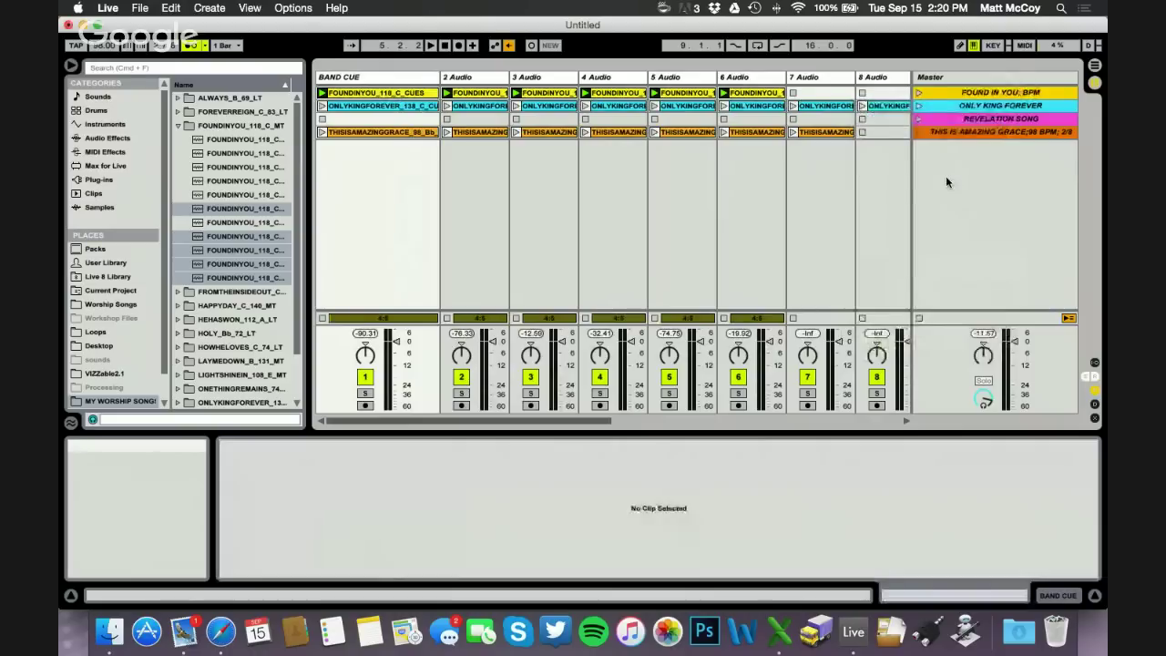
pyautogui.write('118')
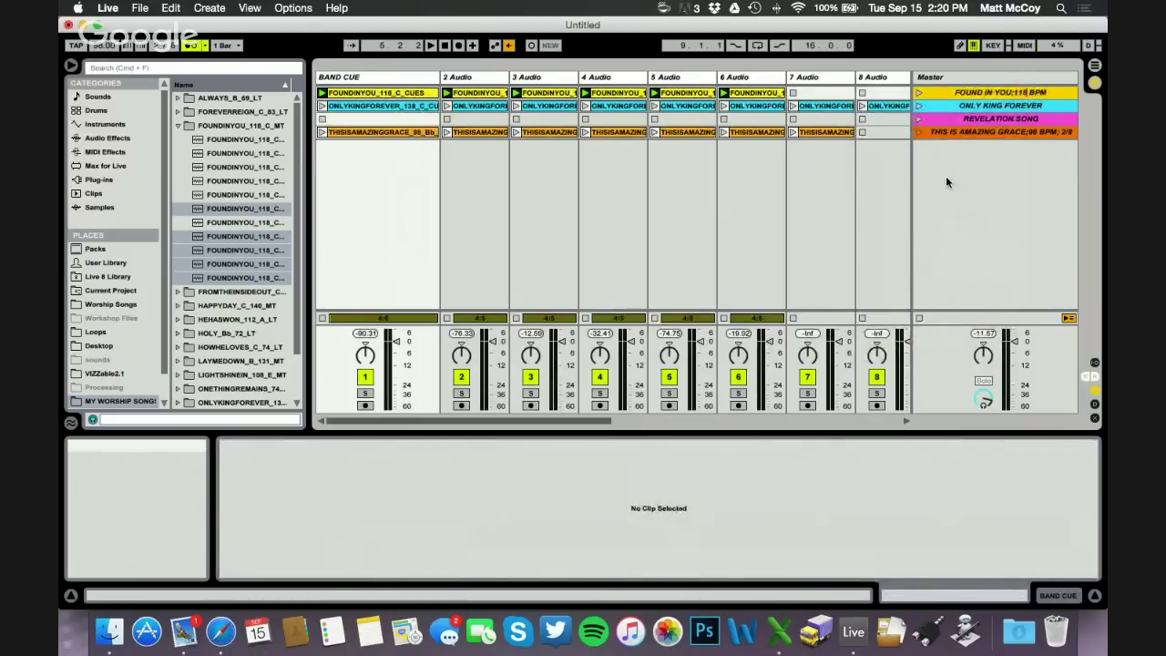
pyautogui.rightClick(1027, 95)
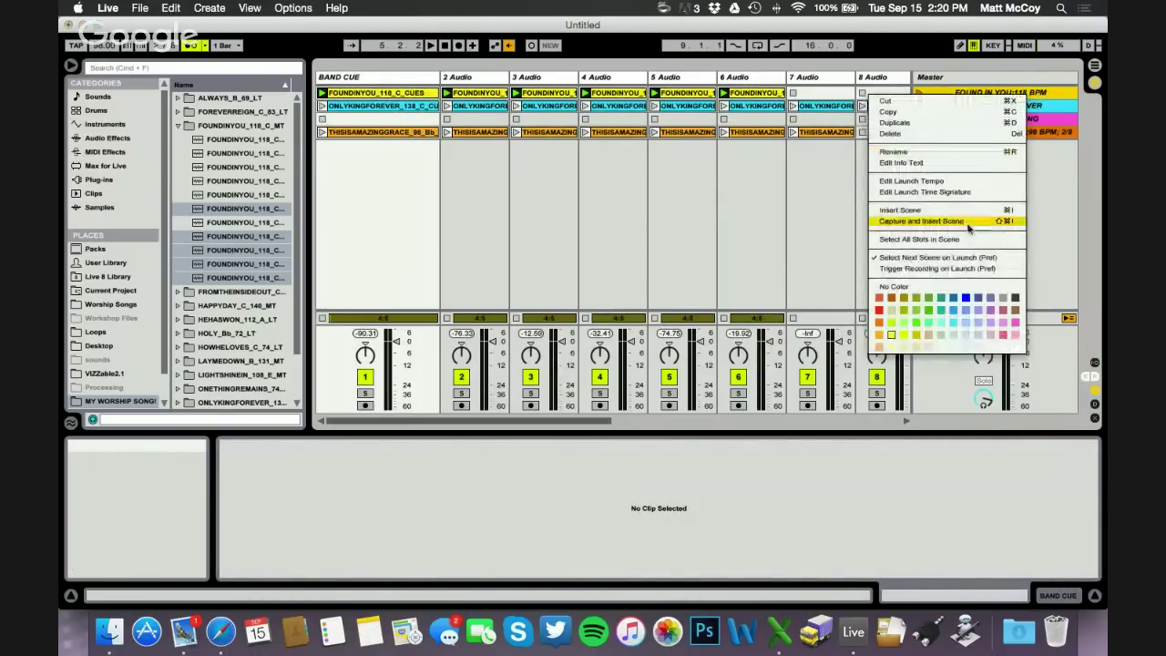
pyautogui.click(958, 193)
pyautogui.write('4/4')
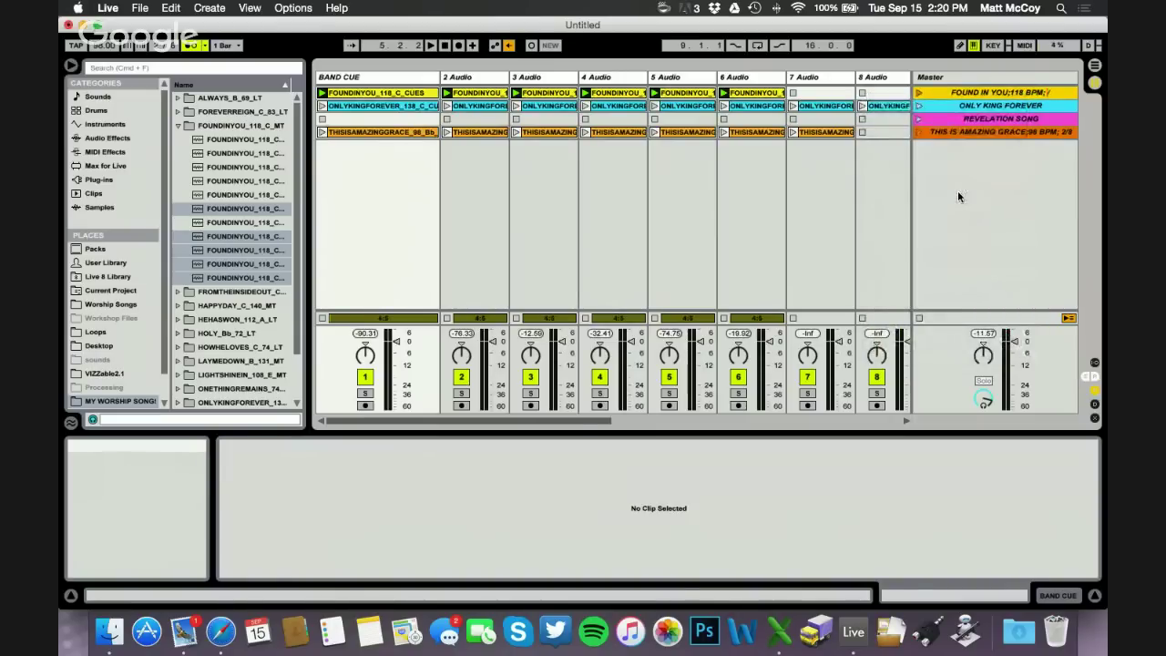
# - Rename the ONLY KING FOREVER scene as "ONLY KING FOREVER; 138 BPM; 4/4" to set its launch tempo and time signature
pyautogui.click(983, 108)
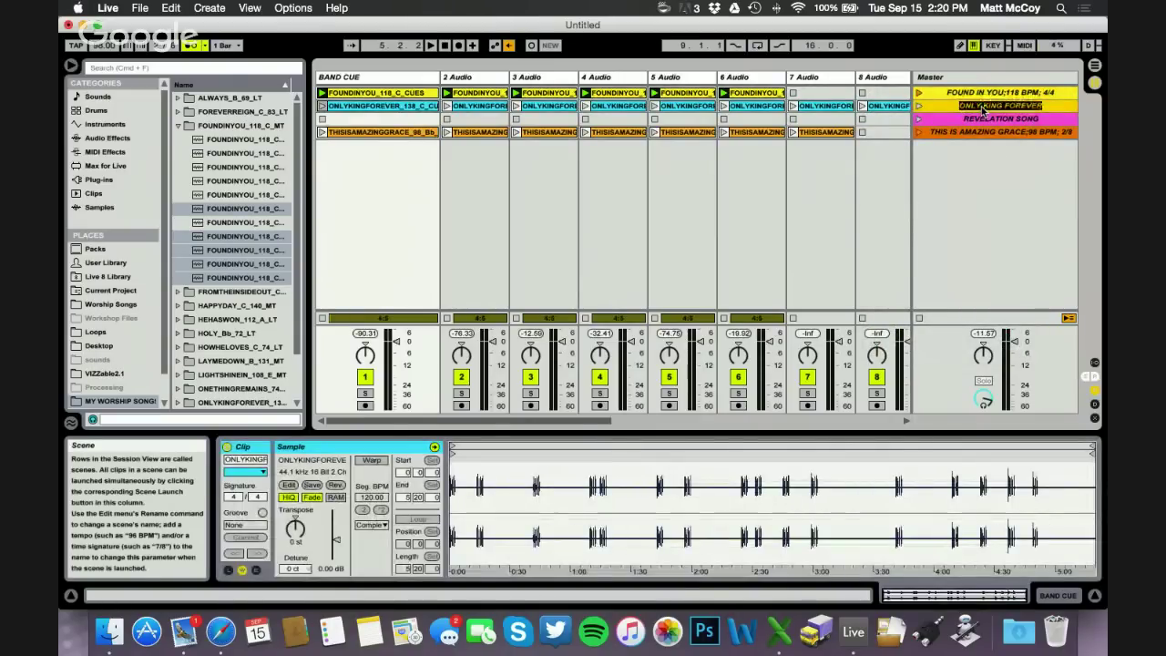
pyautogui.write('ONLY KING FOREVER')
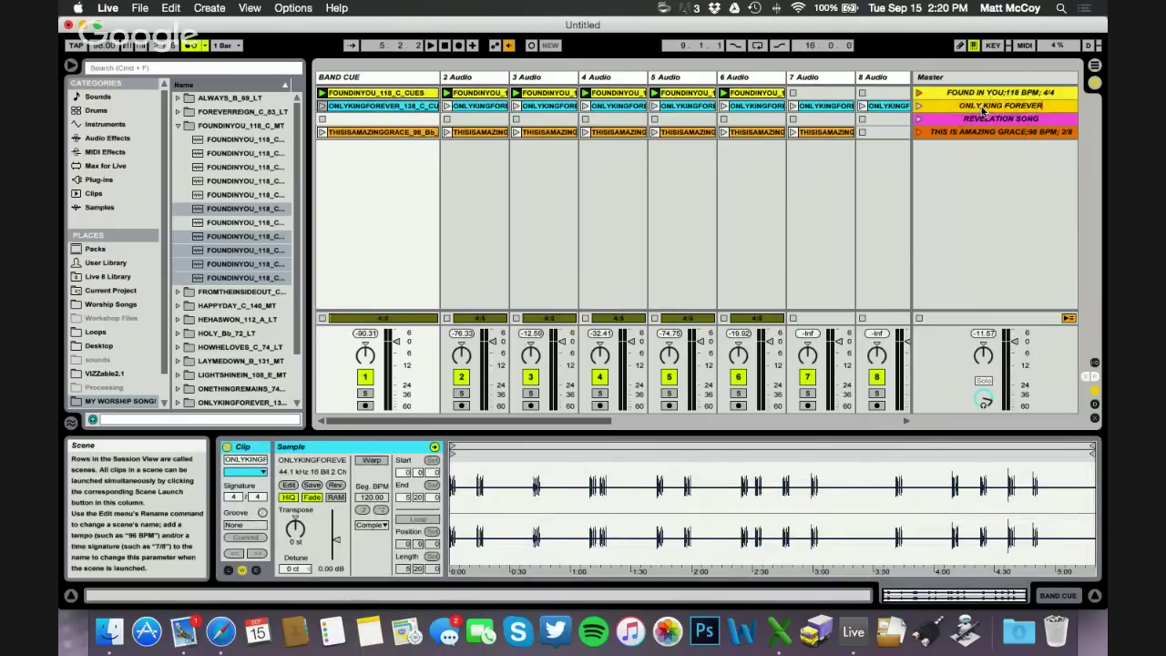
pyautogui.write('; 138 BPM;')
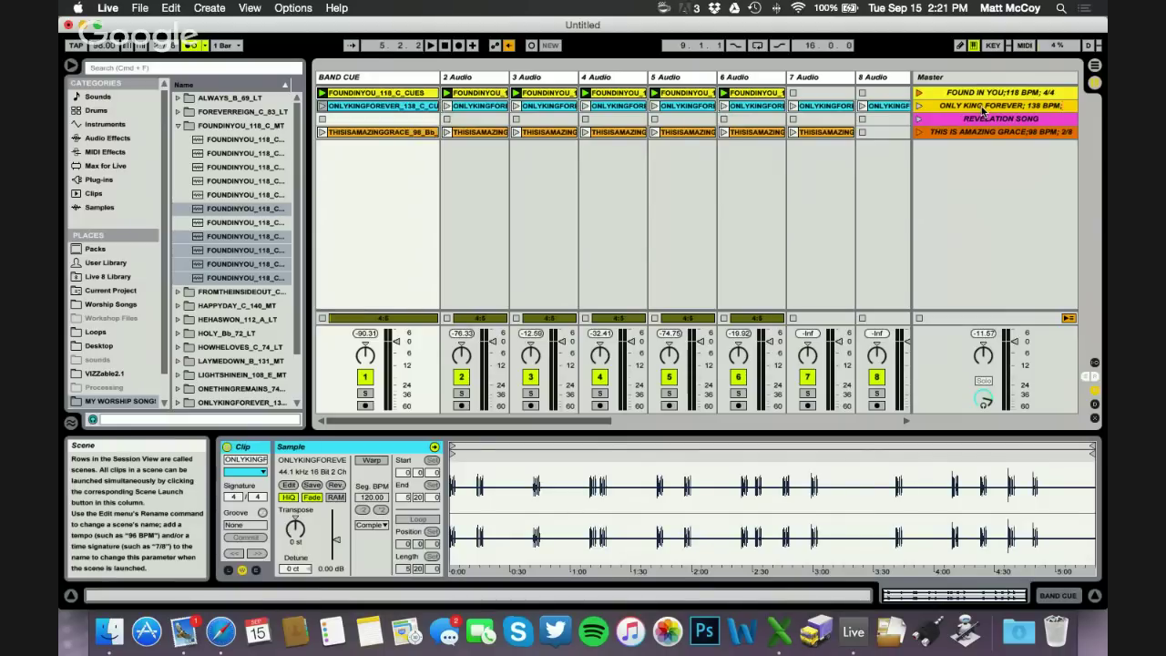
pyautogui.write(' 4/4')
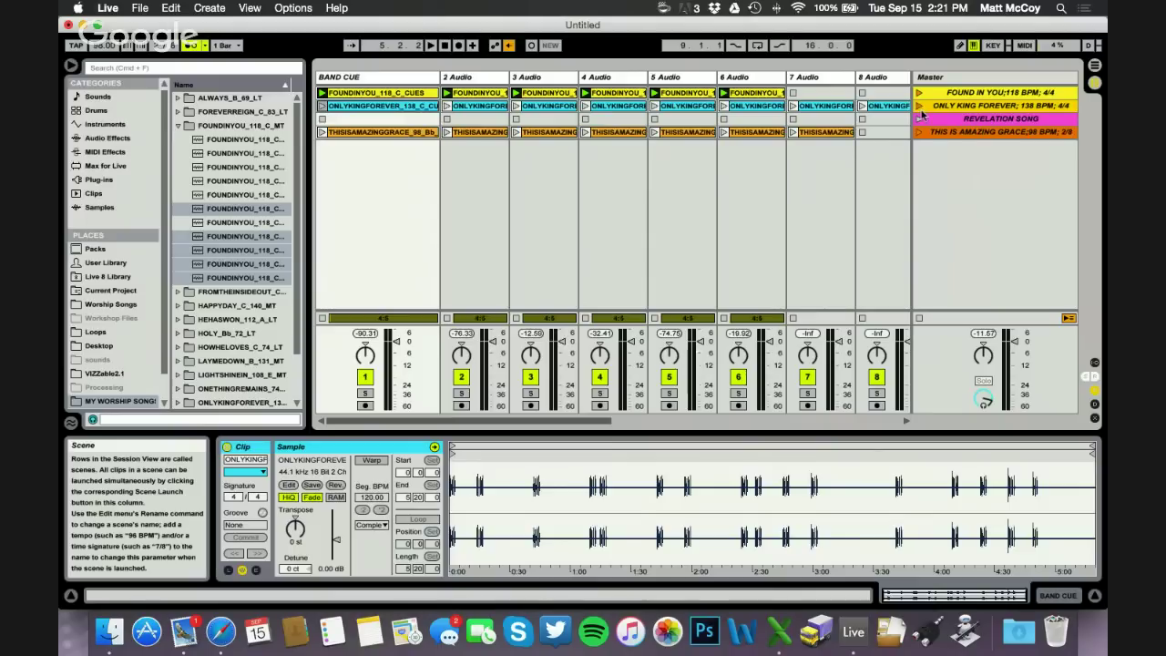
# - Stop the playing clips with the empty REVELATION SONG scene, and set that scene to launch at 72 BPM in 4/8
pyautogui.click(919, 120)
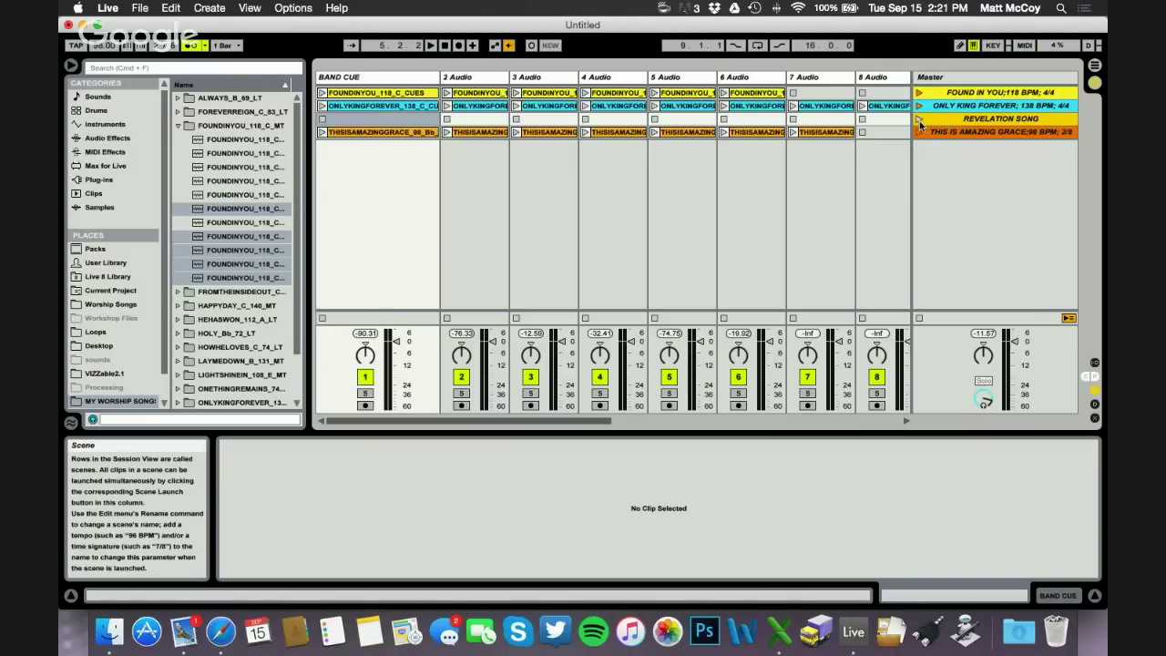
pyautogui.rightClick(1009, 116)
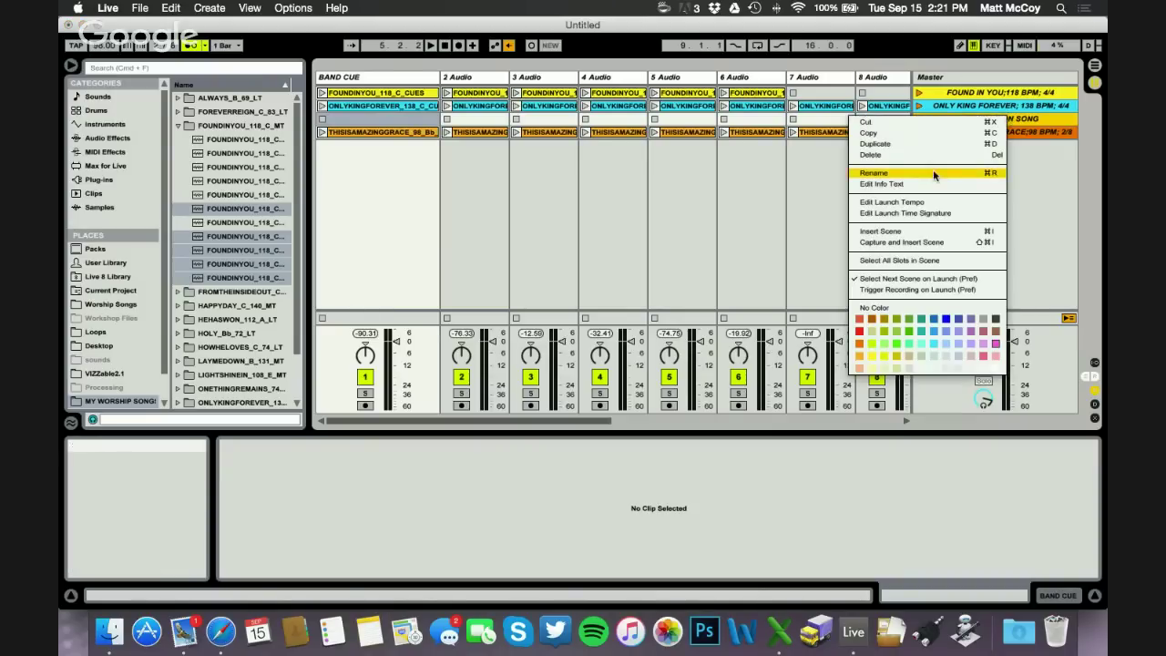
pyautogui.click(942, 201)
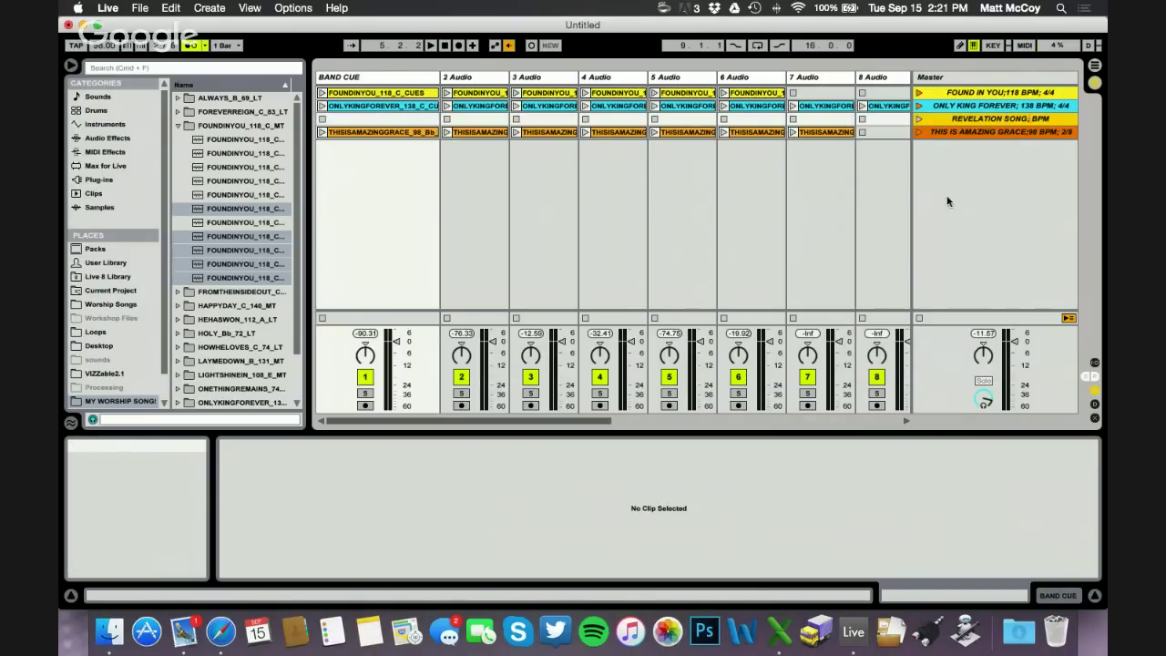
pyautogui.write('72 BPM; 4/8')
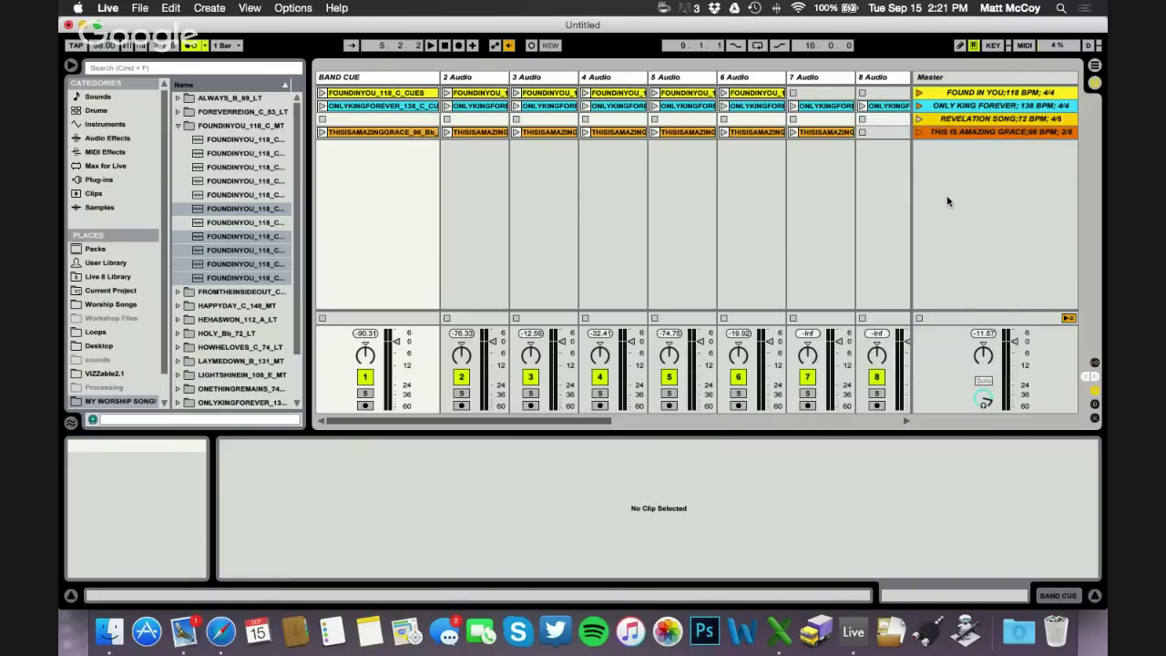
# - Launch the ONLY KING FOREVER scene to check its tempo against the metronome
pyautogui.click(975, 134)
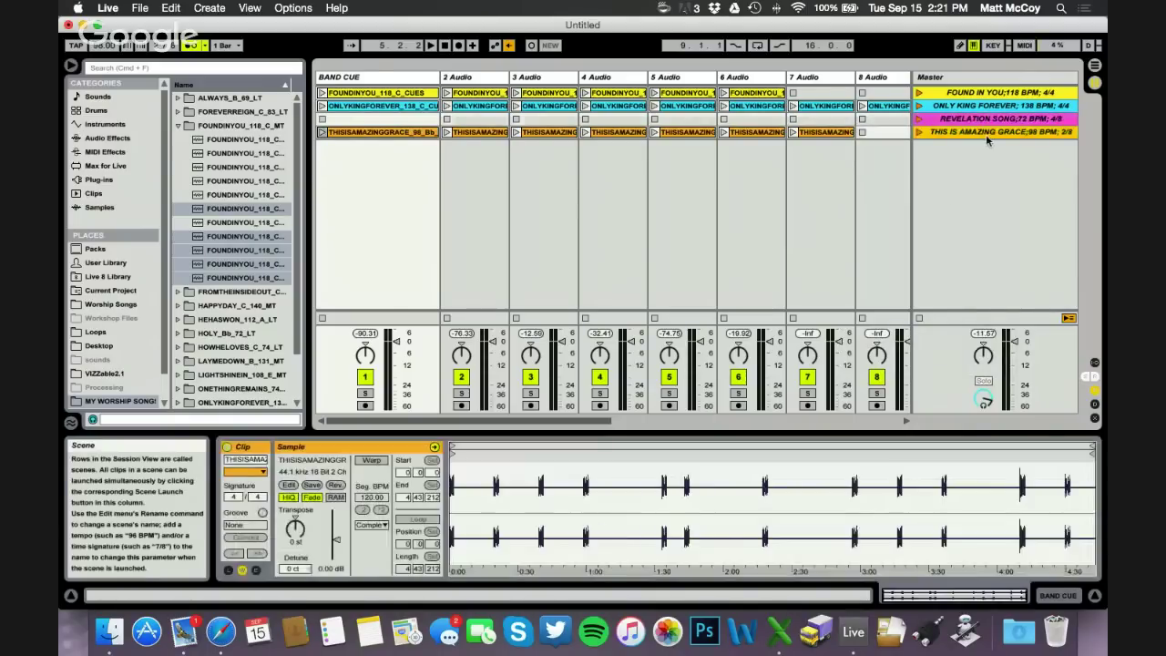
pyautogui.click(920, 106)
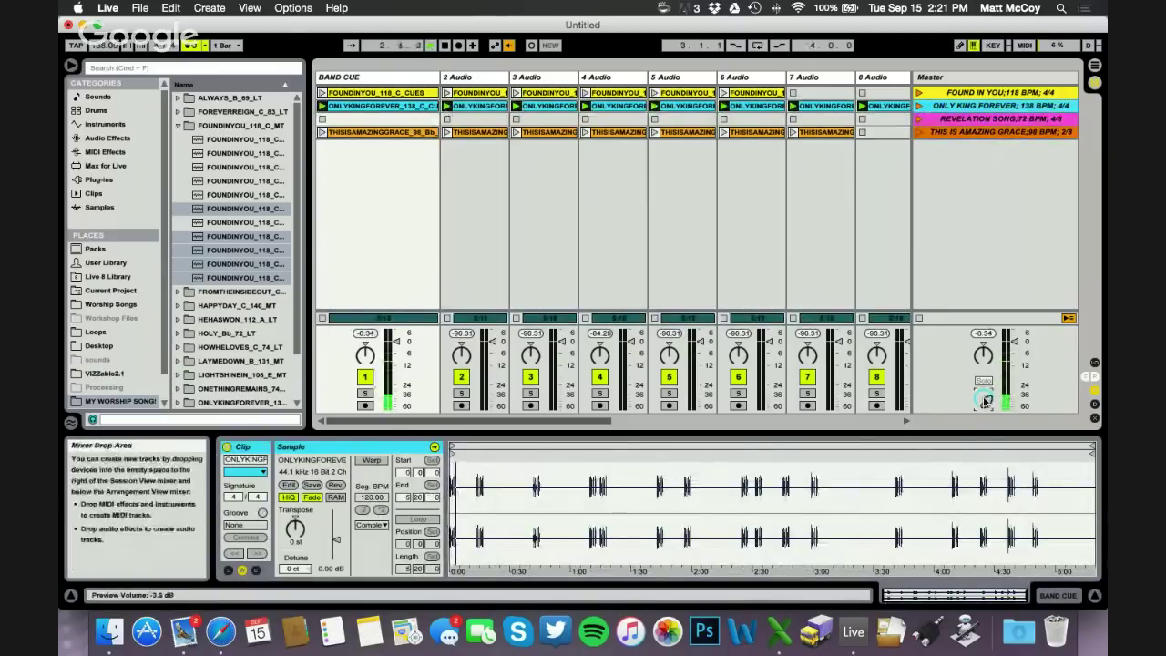
# - Vary the Master track's preview/cue volume to adjust the metronome level, and stop playback
pyautogui.scroll(-1, 984, 399)
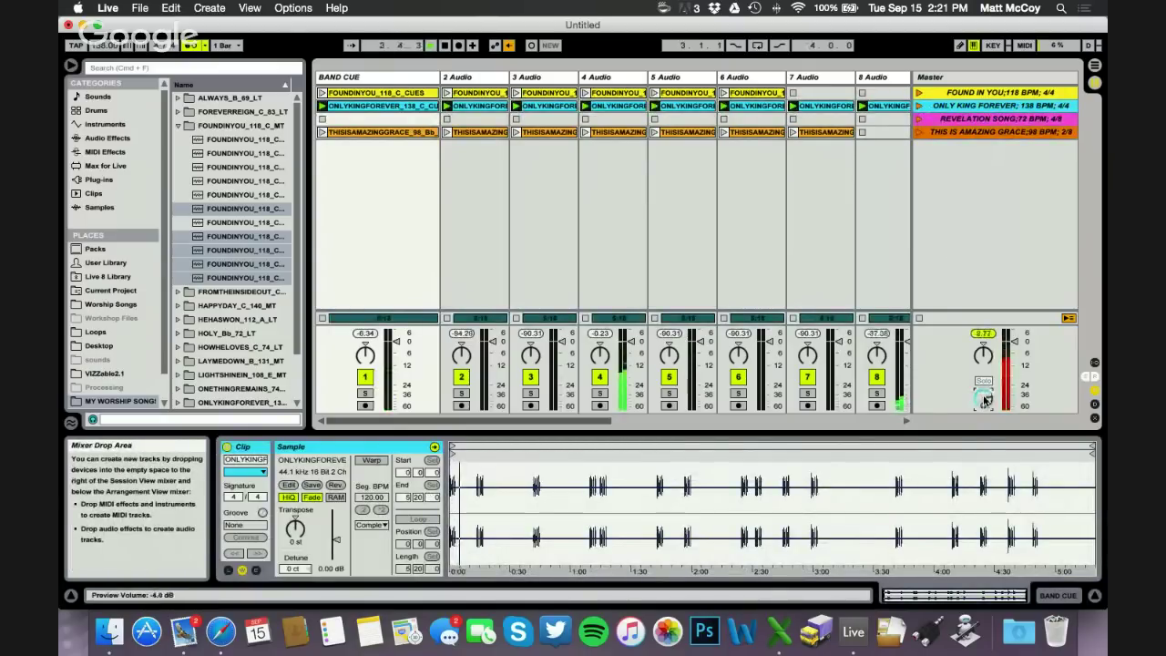
pyautogui.scroll(8, 984, 399)
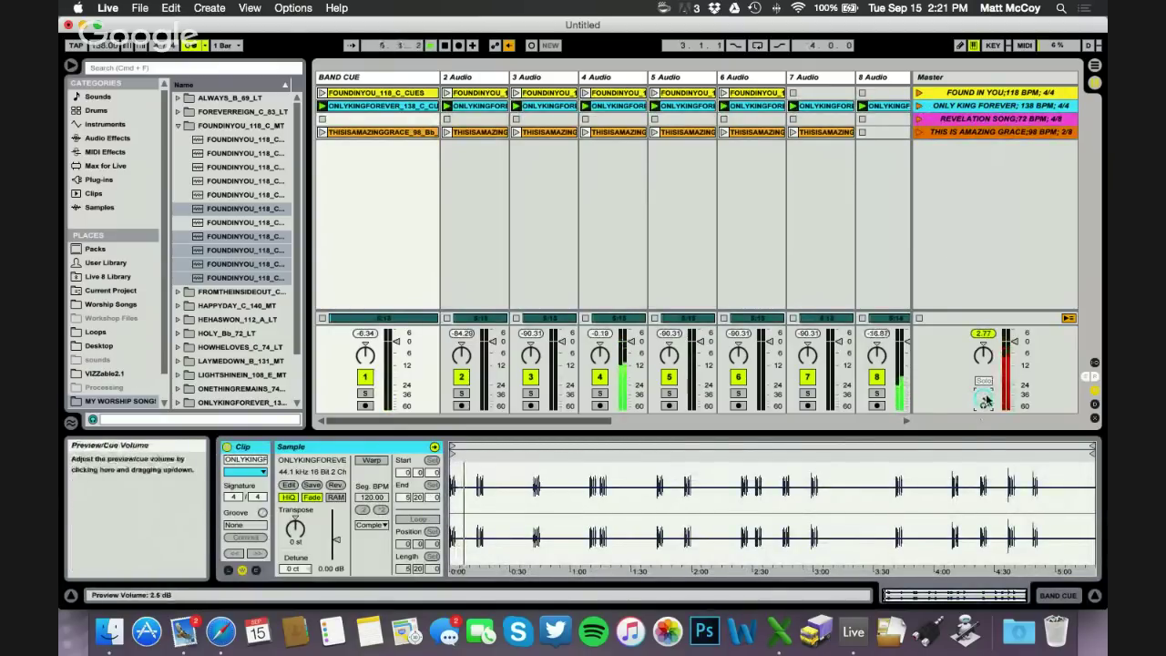
pyautogui.scroll(-10, 984, 399)
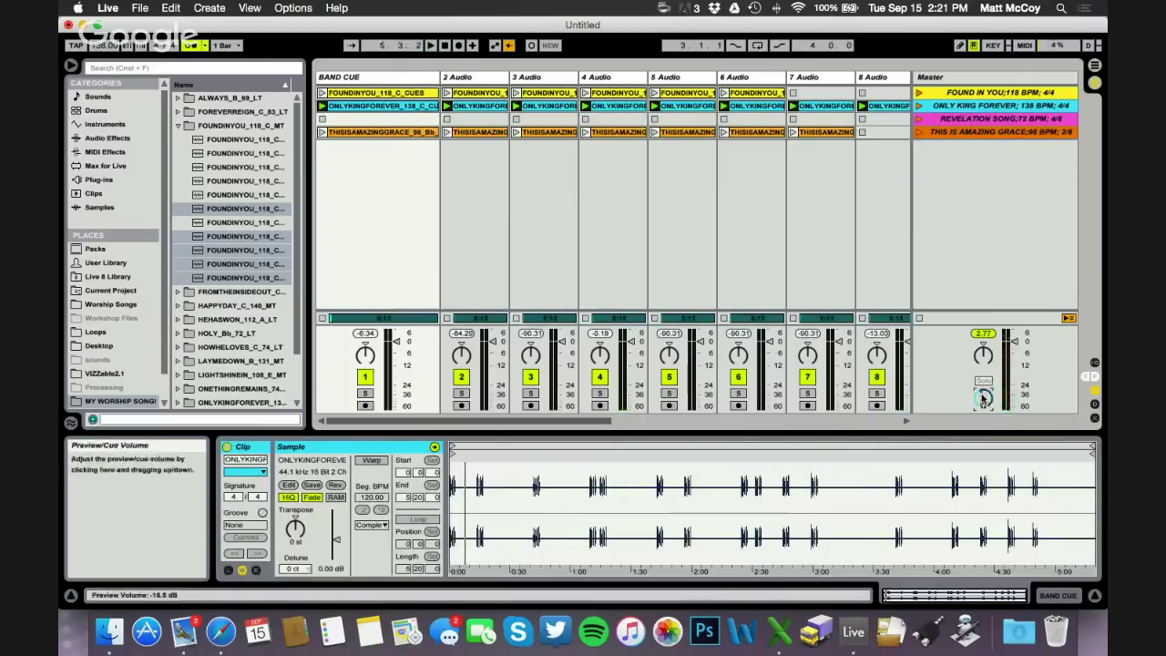
pyautogui.scroll(8, 984, 399)
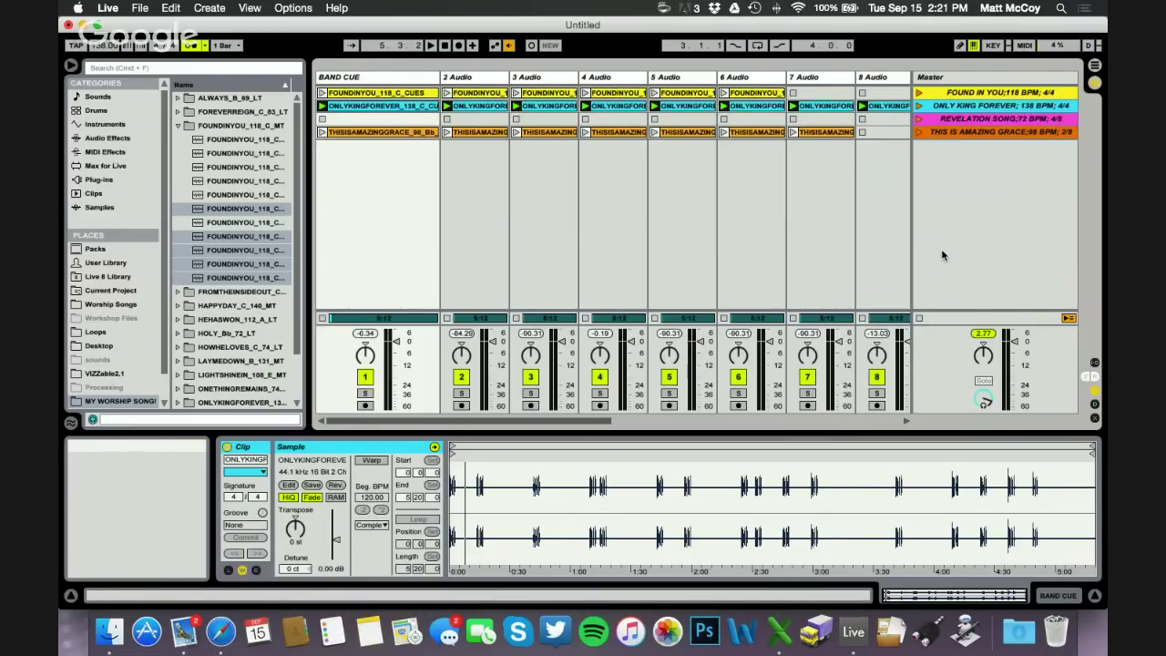
# - Show the mixer's In/Out section and review the output routing of the audio tracks, BAND CUE and the Master
pyautogui.click(1095, 363)
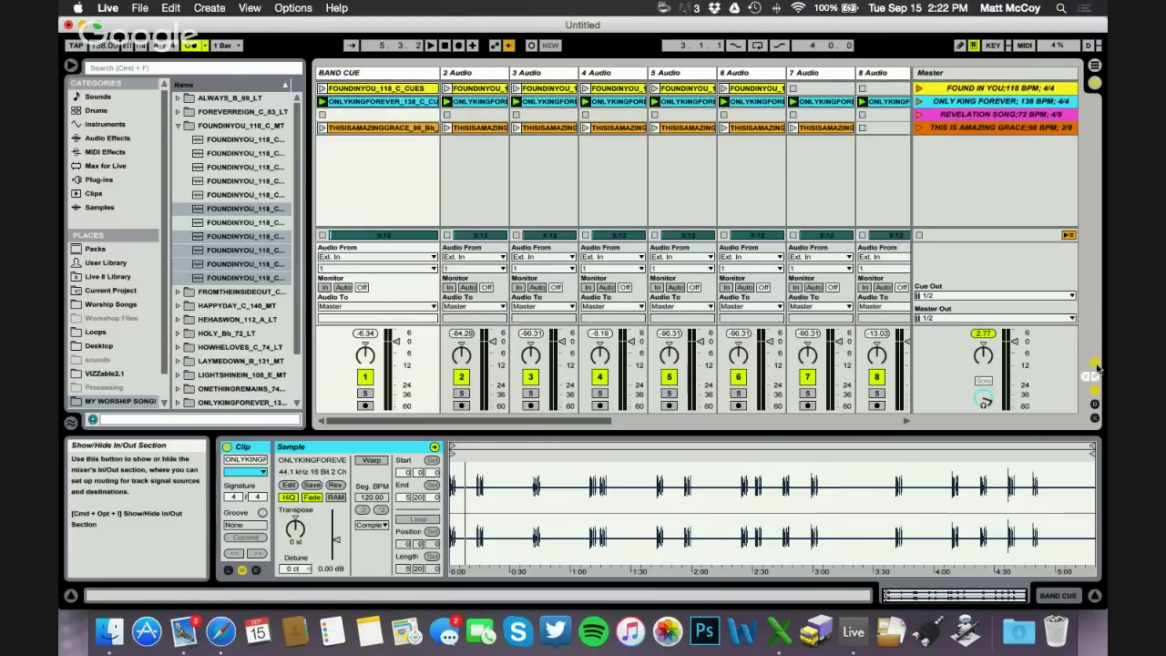
pyautogui.hscroll(3, 592, 285)
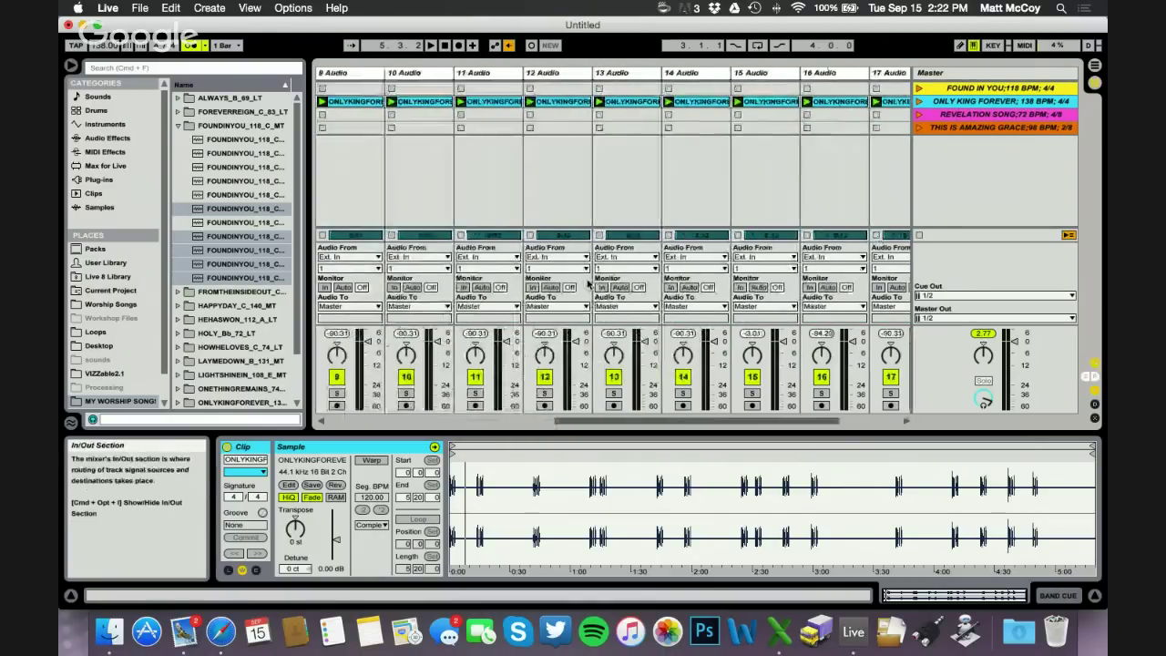
pyautogui.hscroll(8, 588, 284)
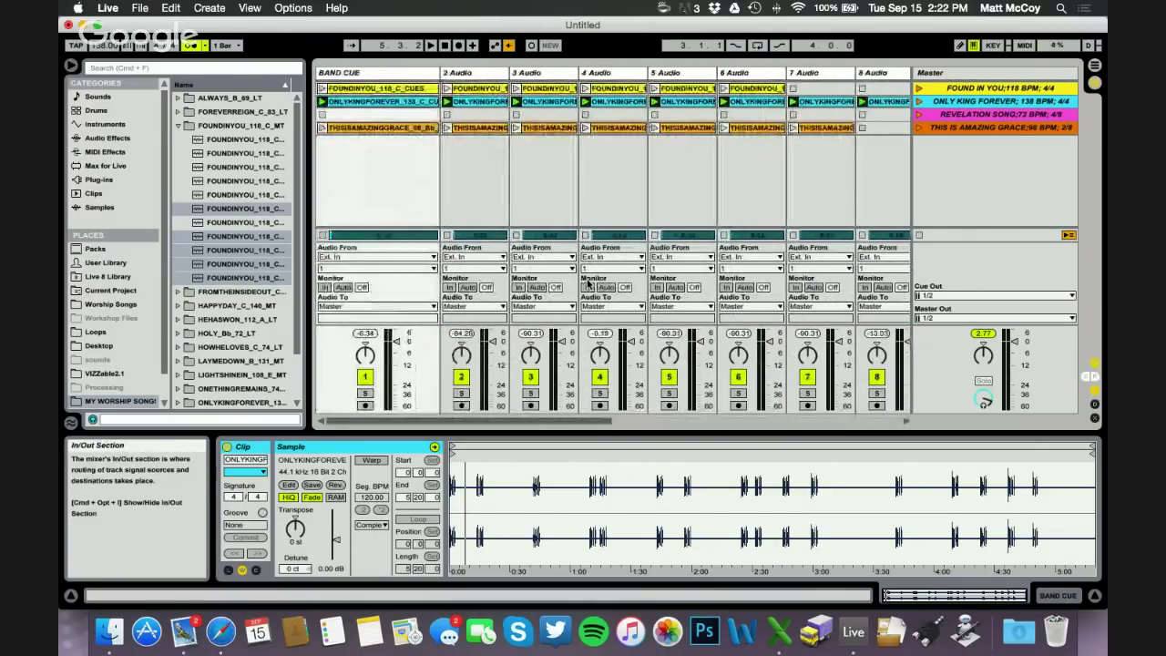
pyautogui.hscroll(-10, 588, 284)
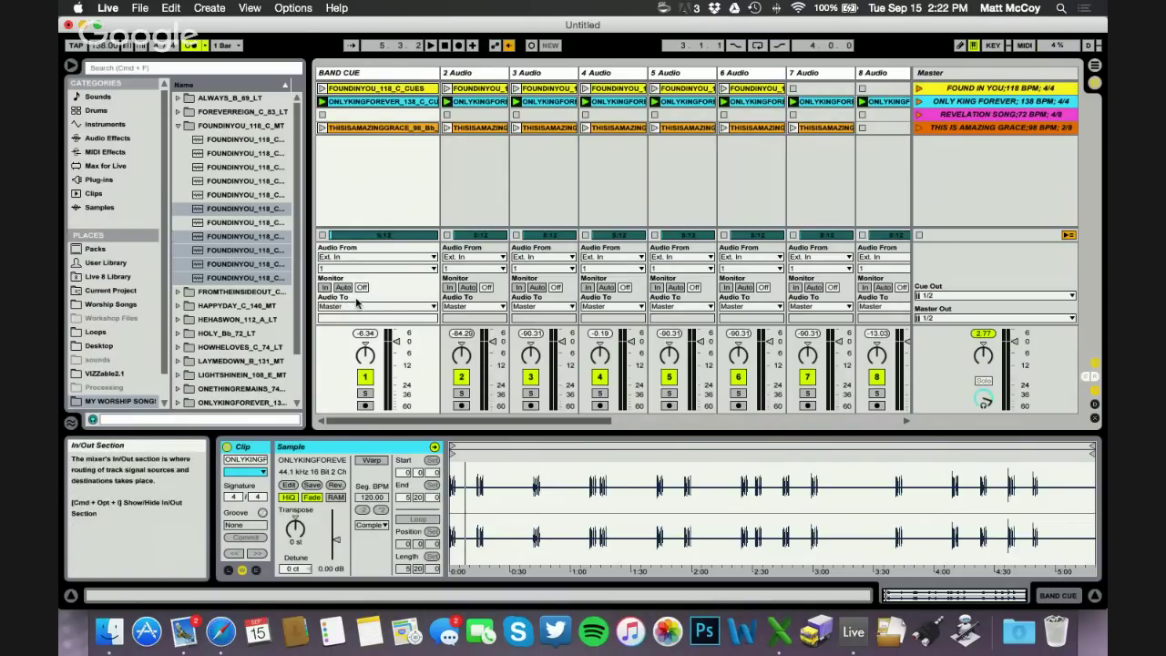
pyautogui.click(354, 73)
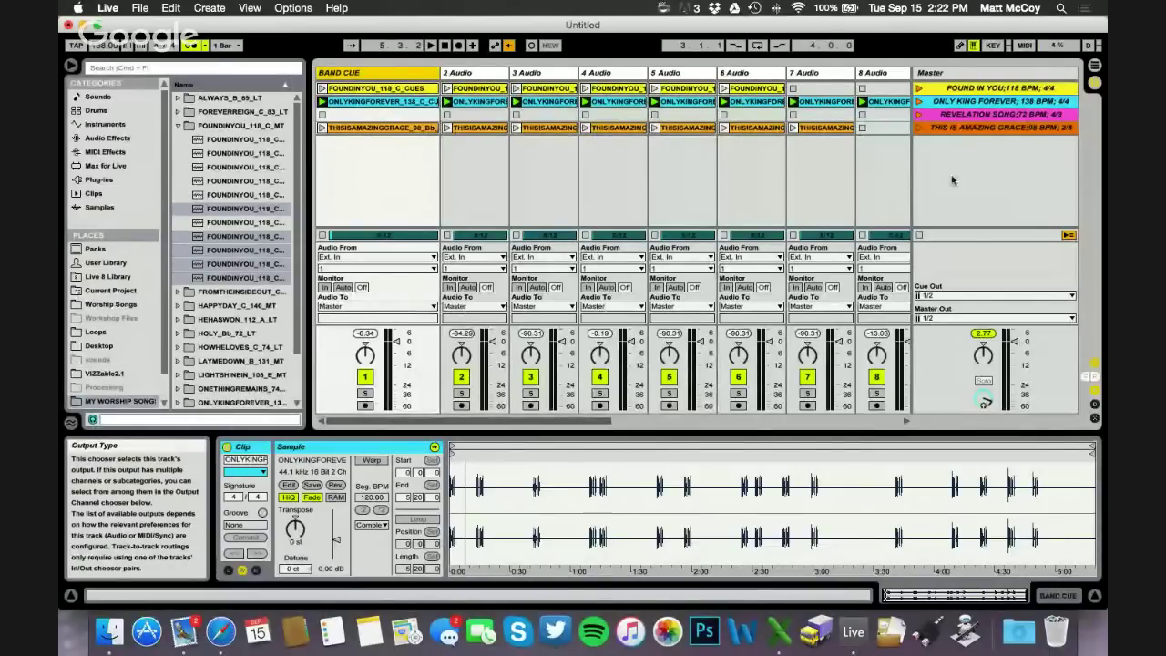
pyautogui.click(948, 73)
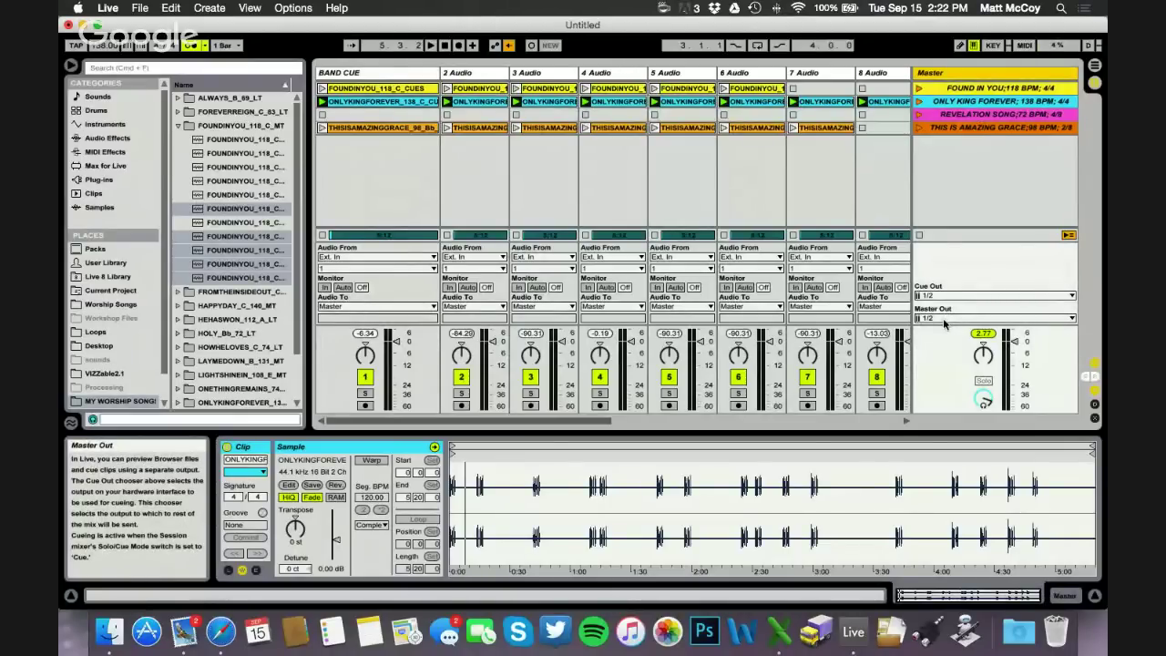
# - Check the available audio output devices in the audio preferences, including the MOTU Audio Express, without changing the device
pyautogui.click(109, 8)
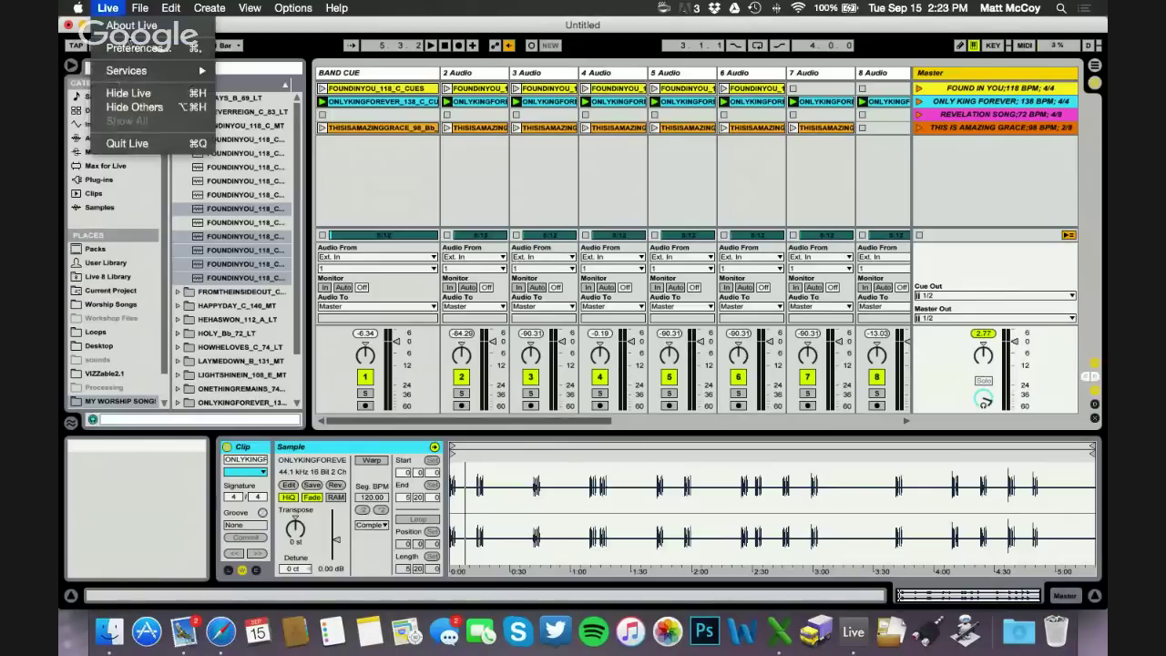
pyautogui.click(127, 56)
pyautogui.click(428, 156)
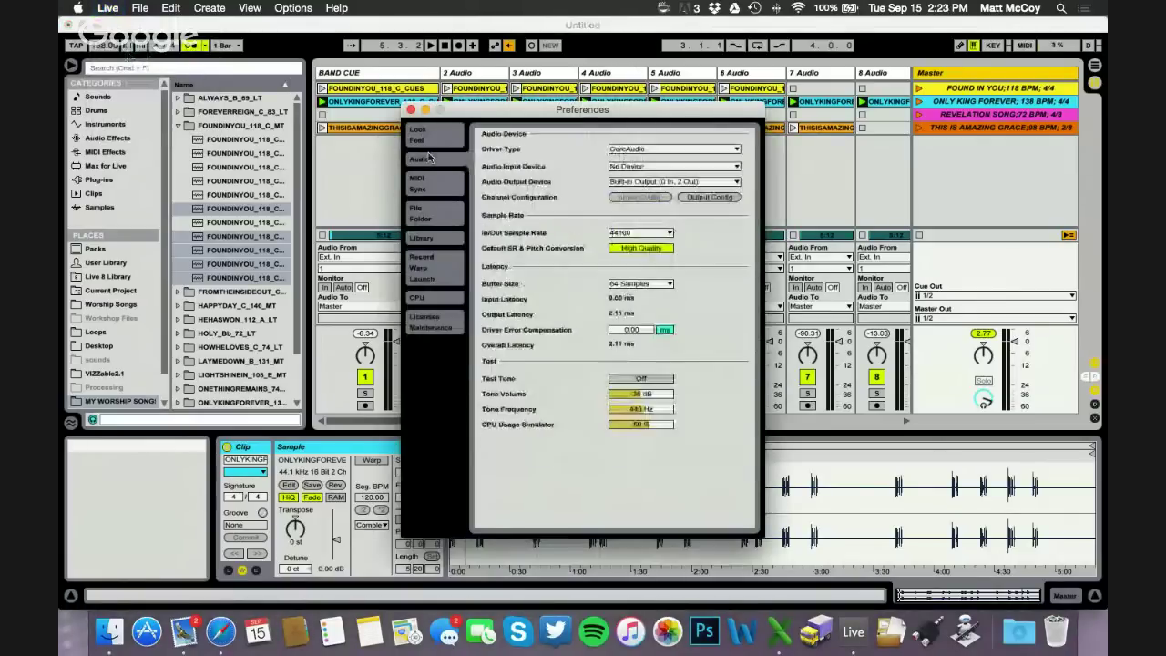
pyautogui.click(650, 182)
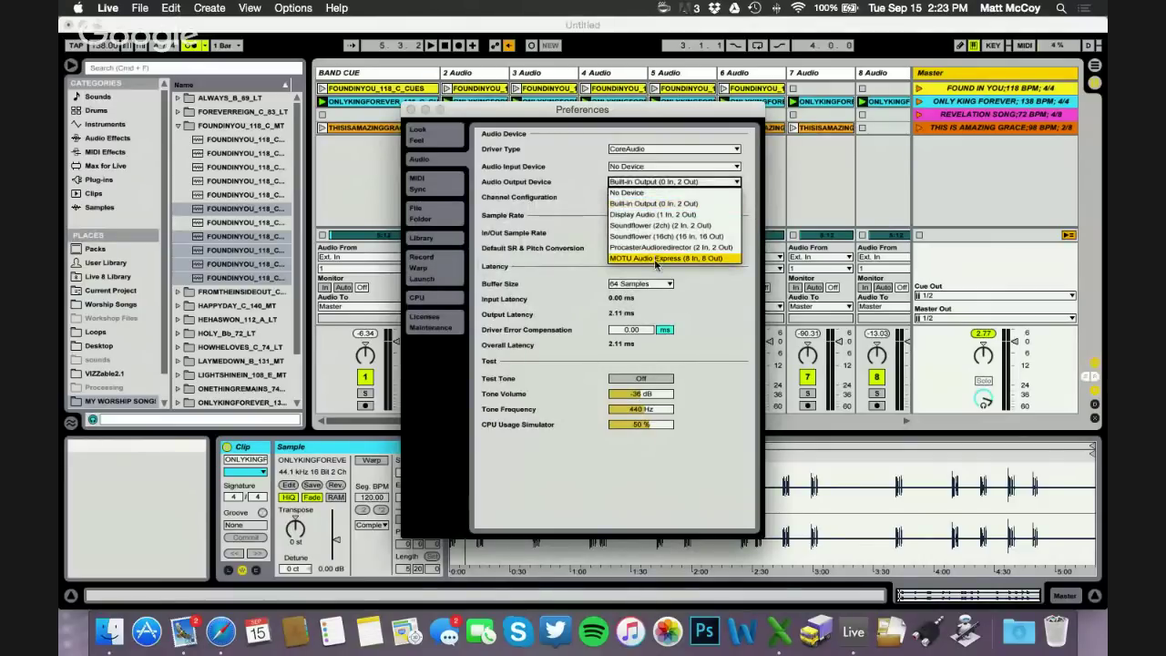
pyautogui.click(549, 160)
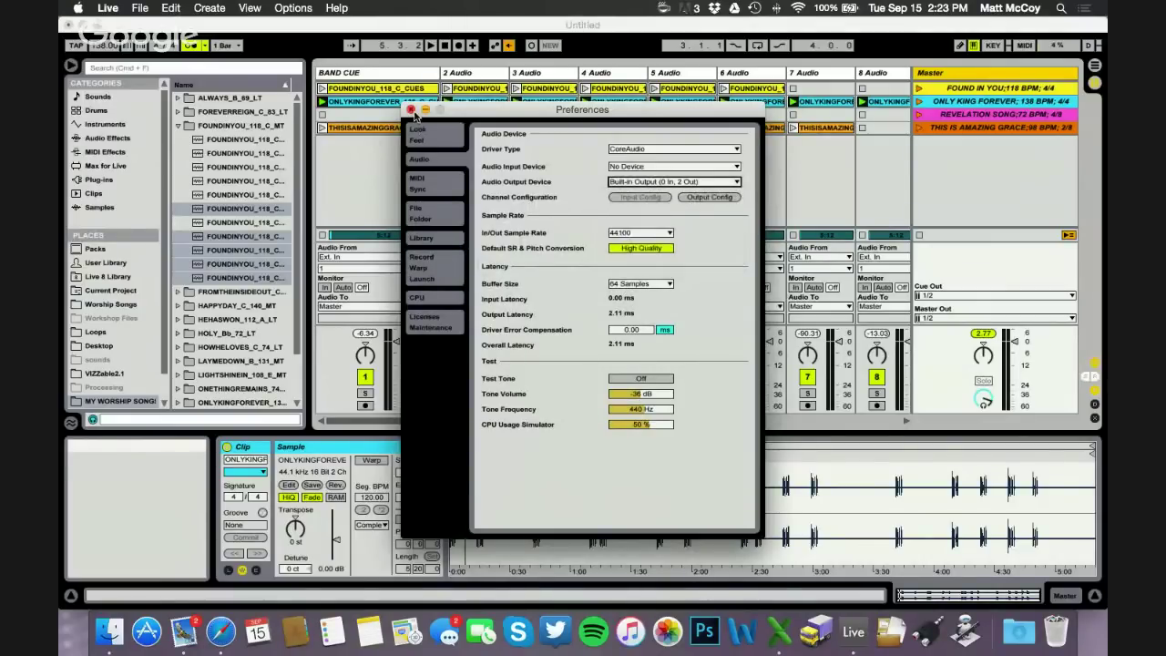
pyautogui.click(412, 110)
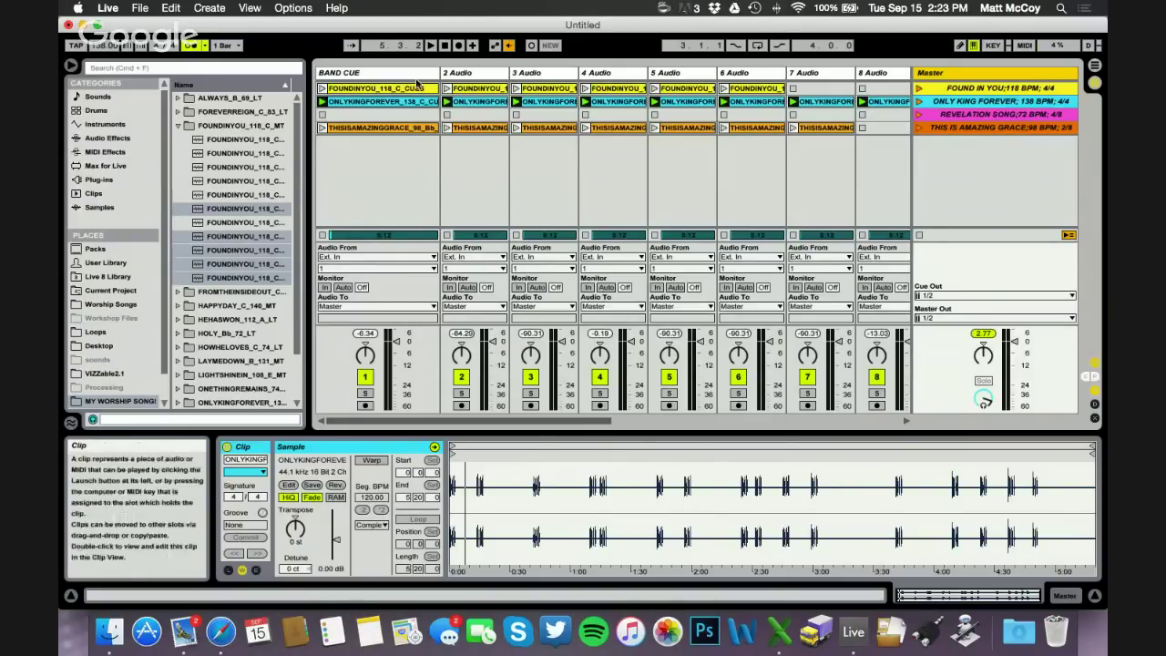
# - Set the Master Out to output 2 and the Cue Out to output 1
pyautogui.hscroll(7, 522, 165)
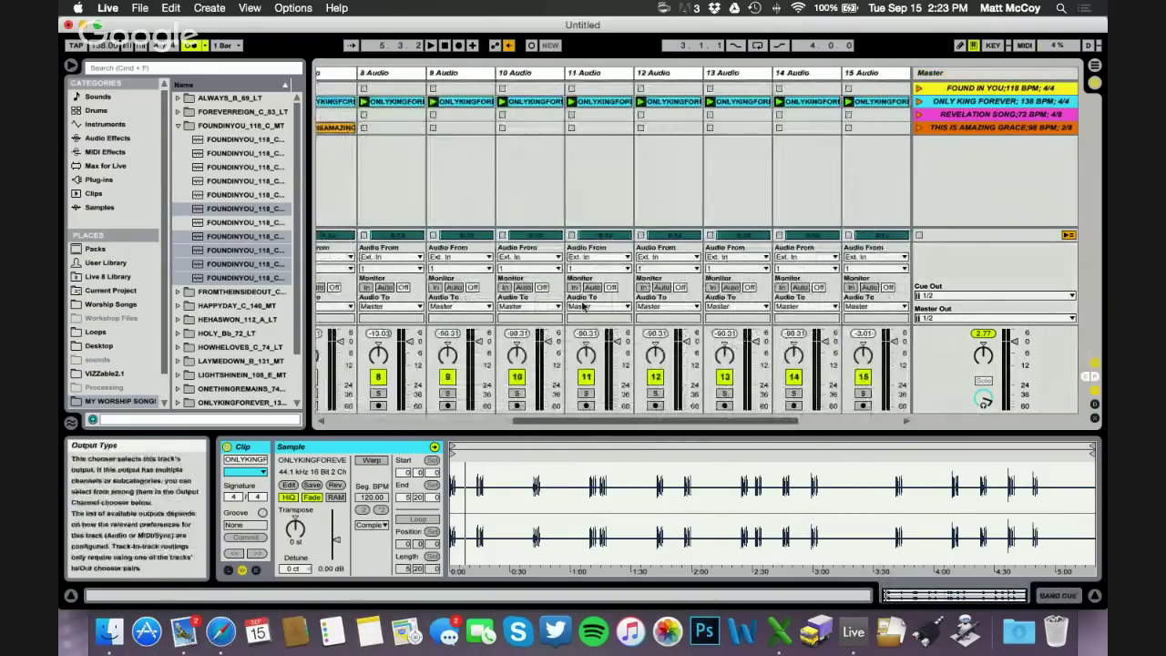
pyautogui.hscroll(-7, 676, 312)
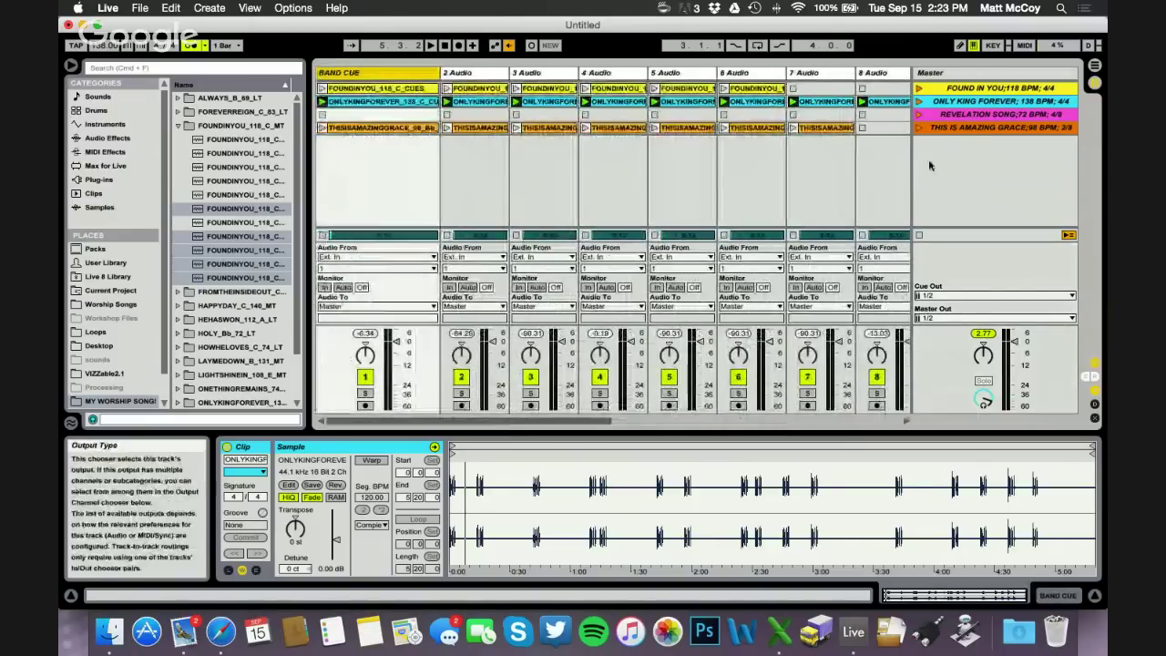
pyautogui.click(938, 75)
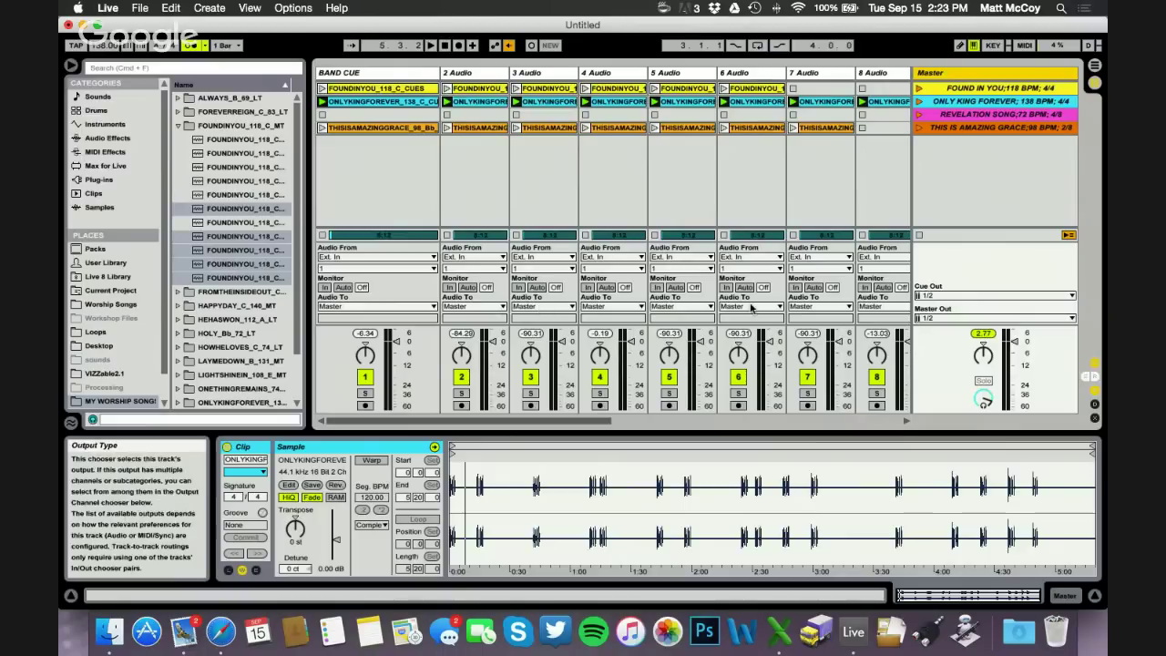
pyautogui.click(930, 316)
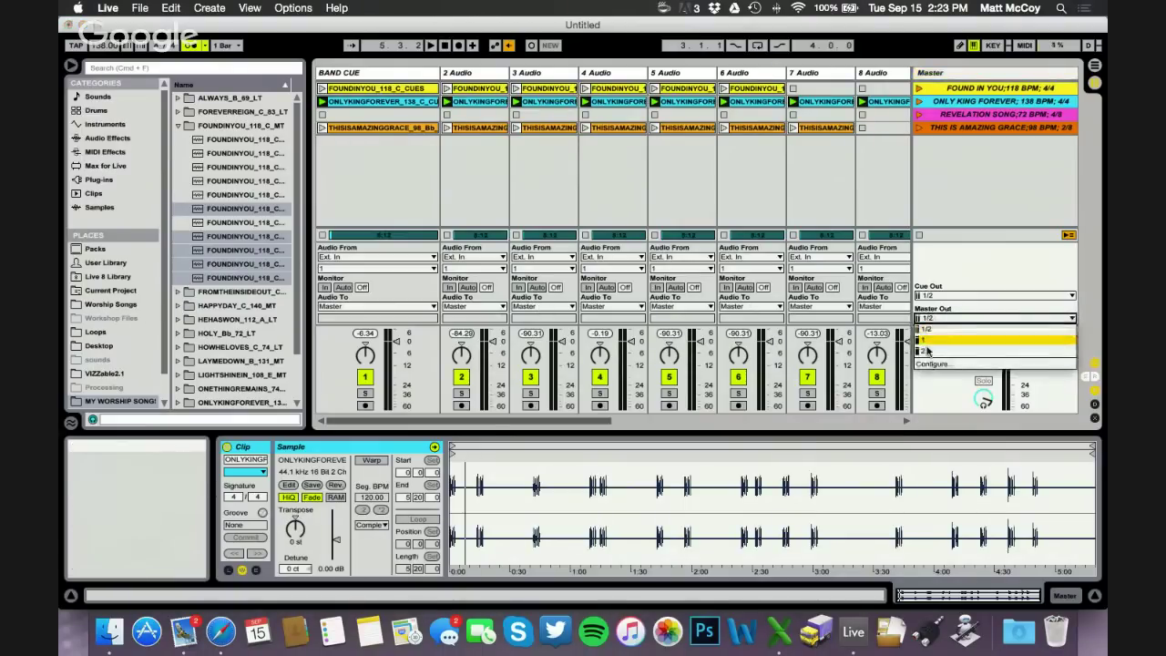
pyautogui.click(924, 352)
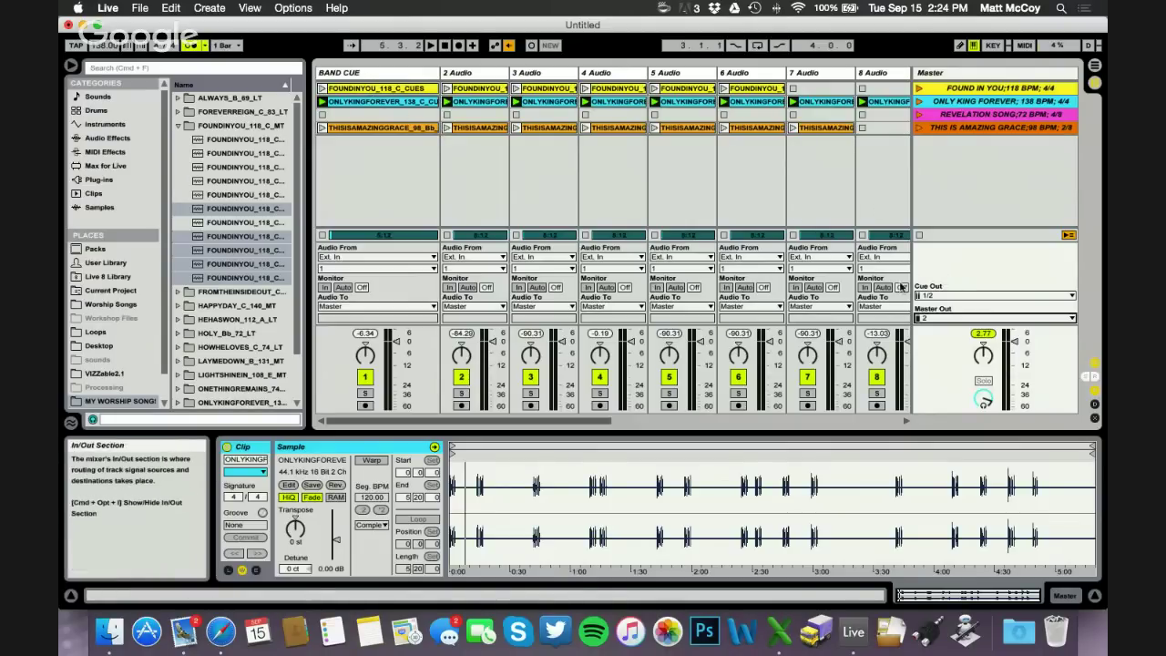
pyautogui.click(954, 299)
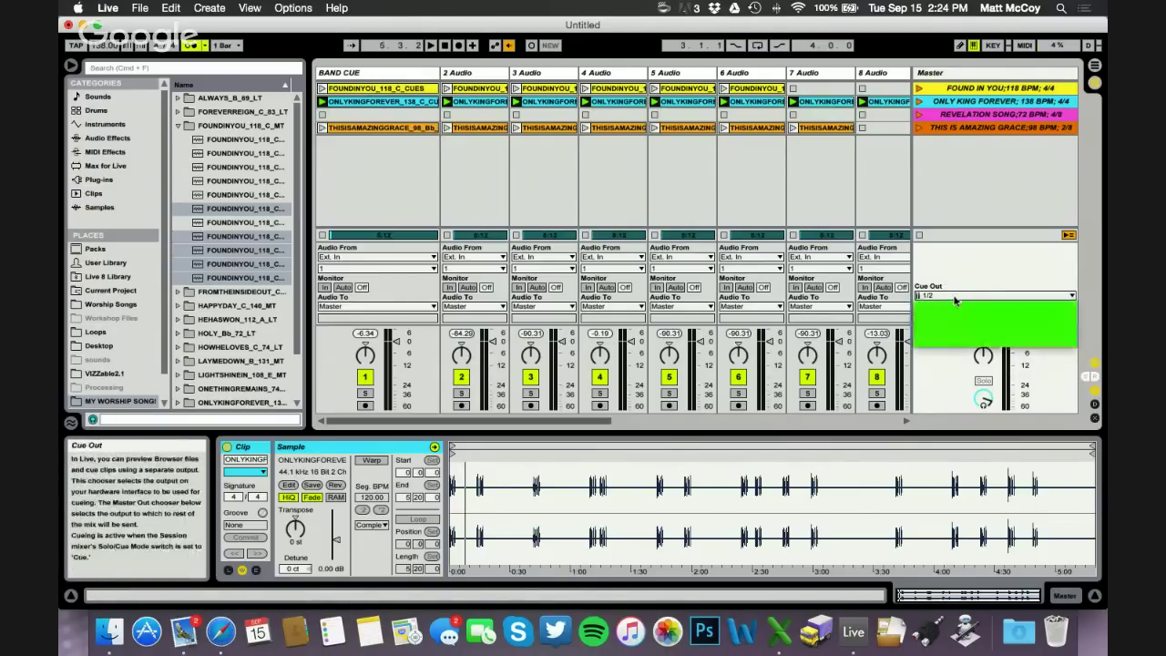
pyautogui.click(954, 316)
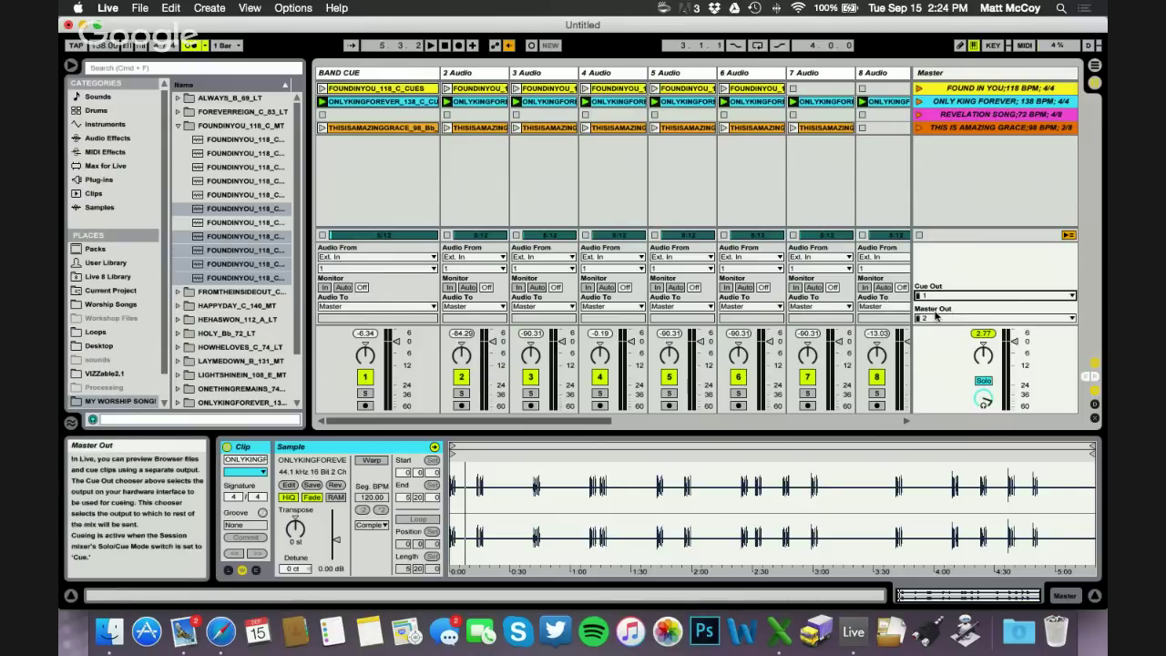
# - Route the BAND CUE track's audio to Ext. Out on output channel 1
pyautogui.click(373, 73)
pyautogui.click(353, 306)
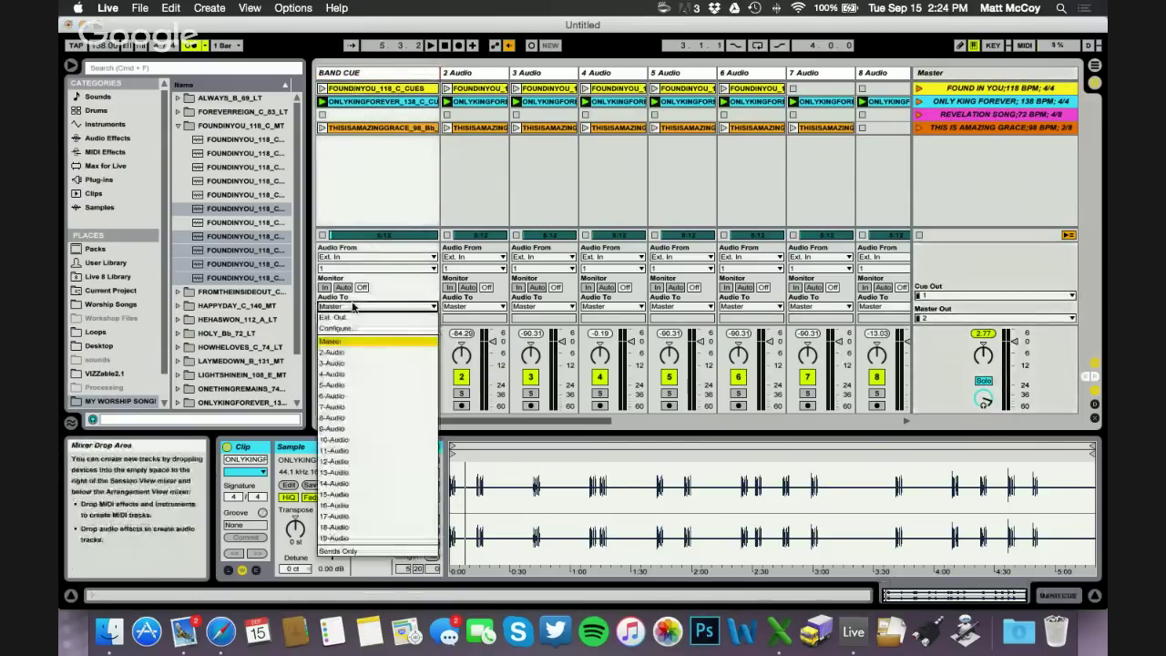
pyautogui.click(349, 319)
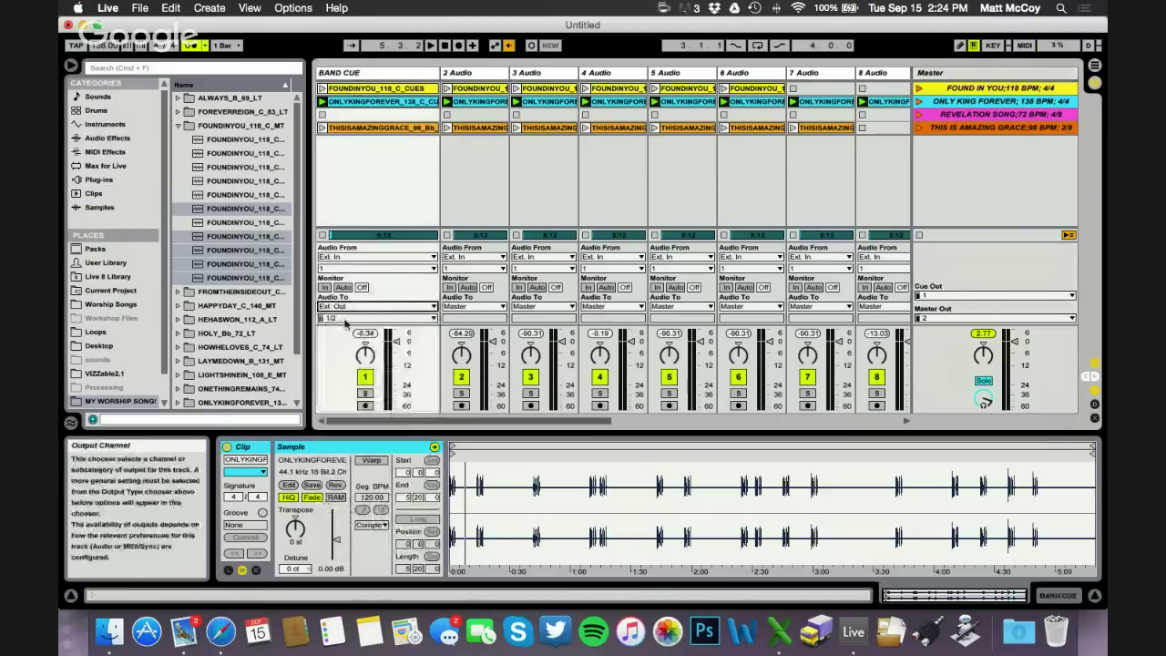
pyautogui.click(349, 318)
pyautogui.click(346, 339)
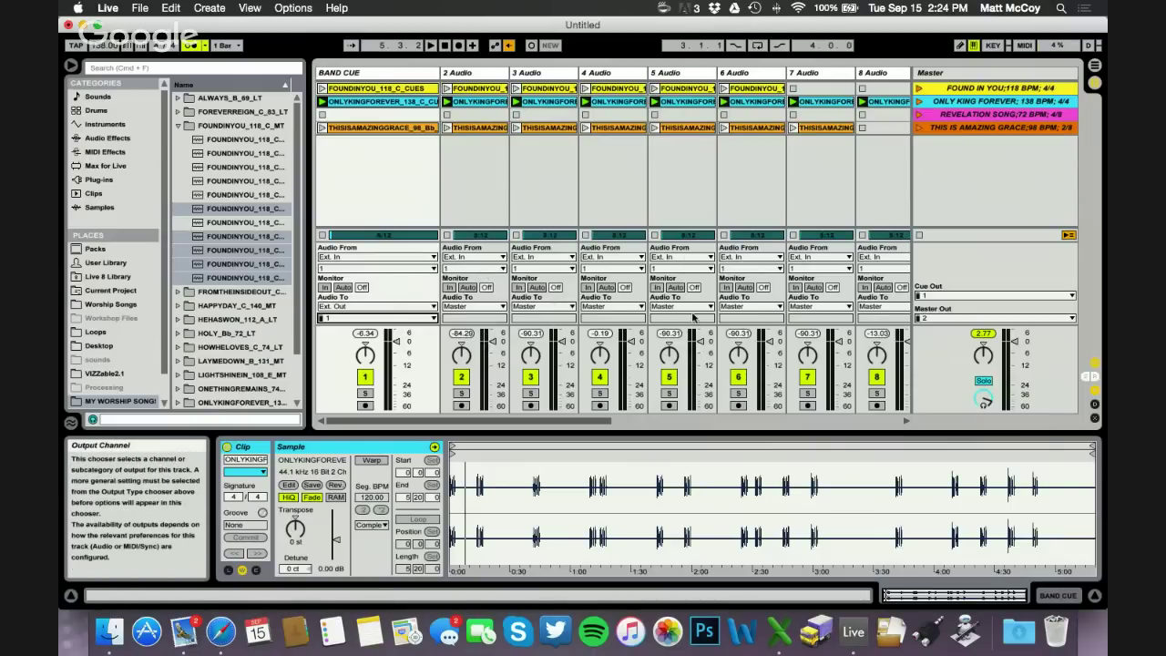
# - Switch to Safari and open the Multi-Channel Diagram from Loop Community's Learn section
pyautogui.click(221, 631)
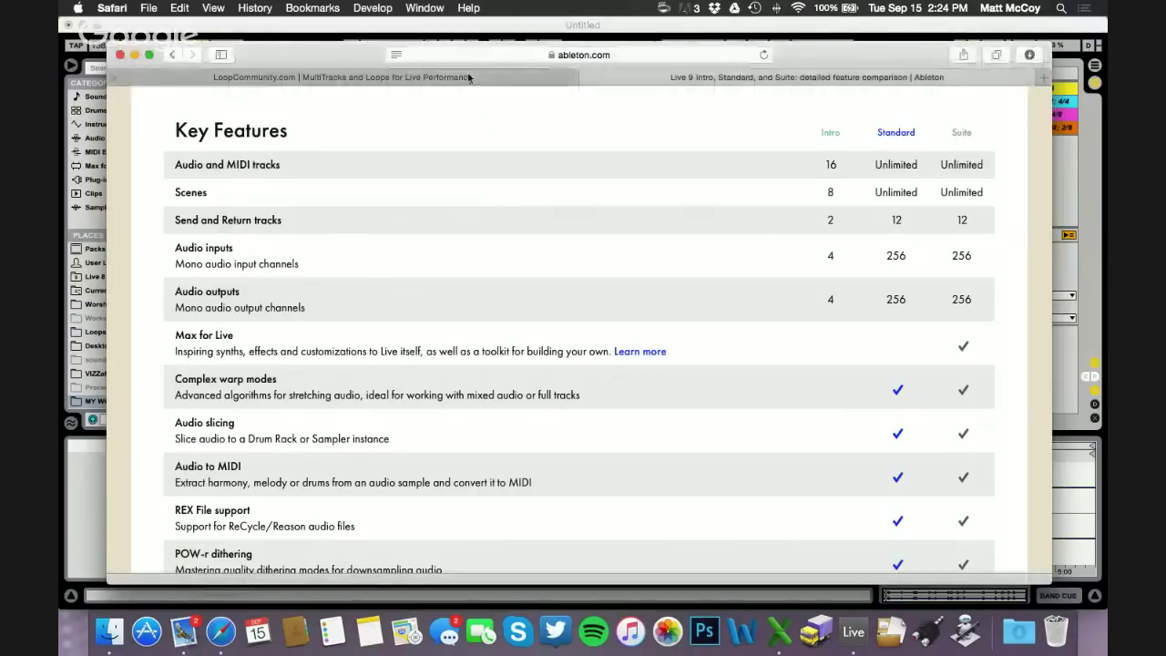
pyautogui.click(274, 77)
pyautogui.click(718, 119)
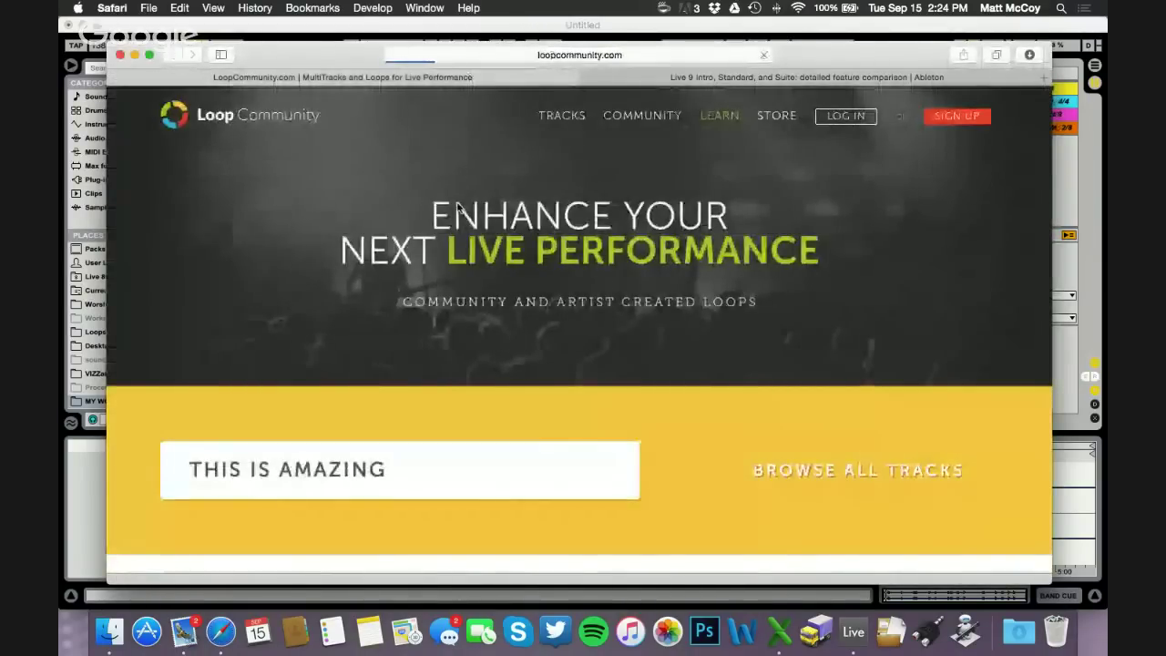
pyautogui.scroll(-2, 496, 282)
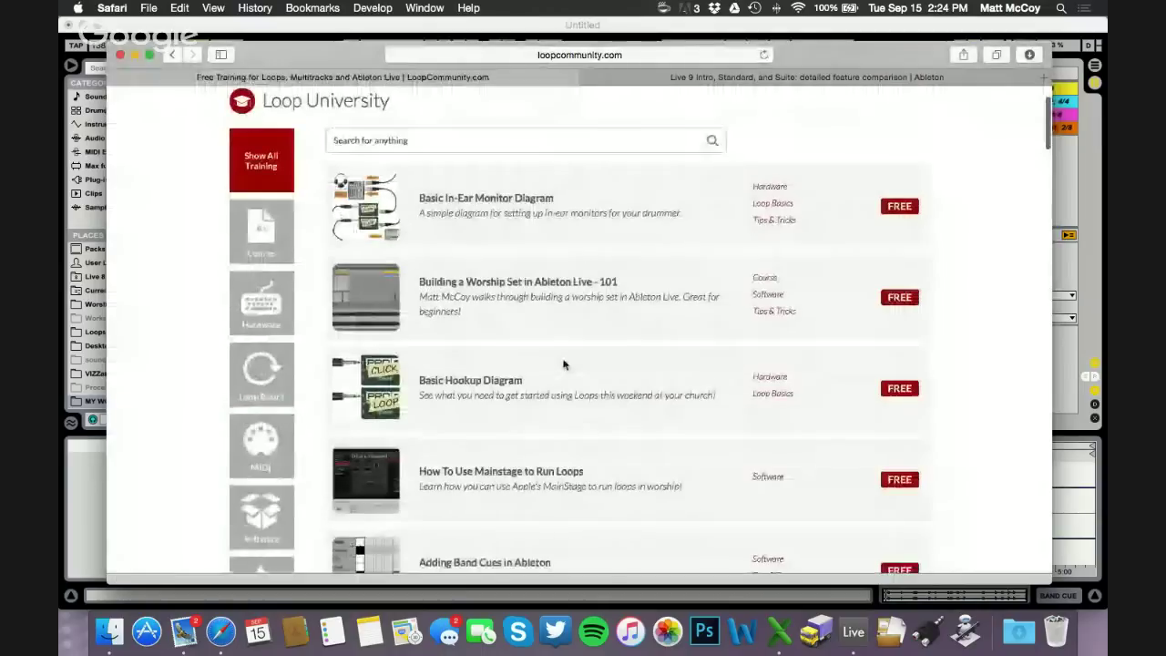
pyautogui.scroll(-2, 583, 382)
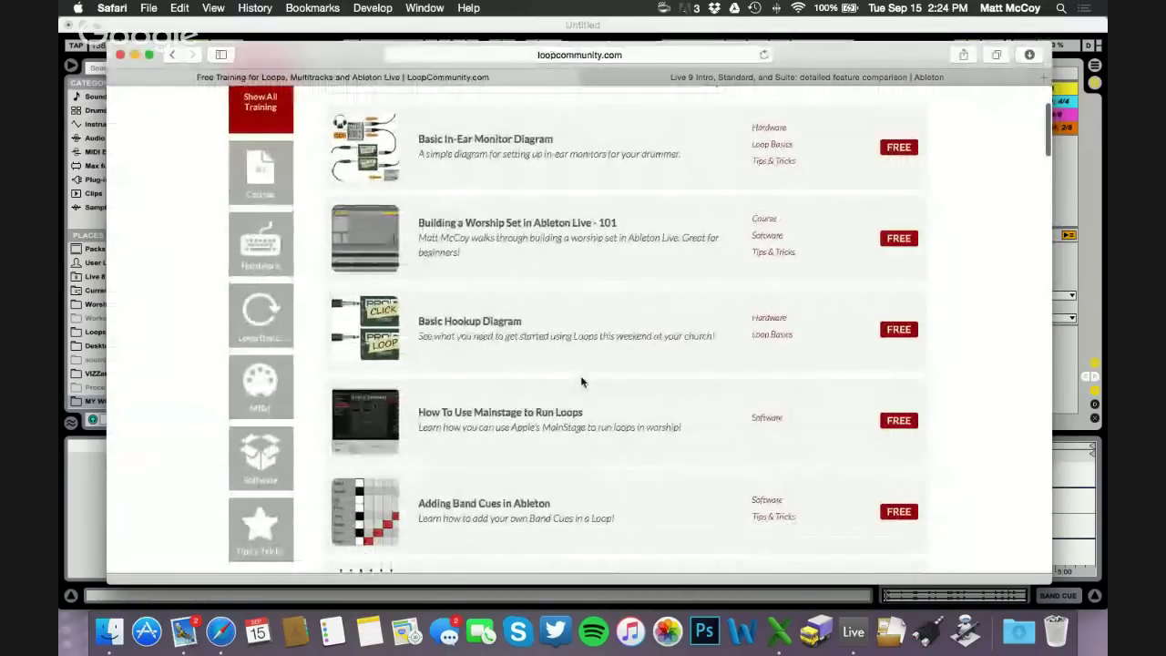
pyautogui.scroll(-10, 583, 383)
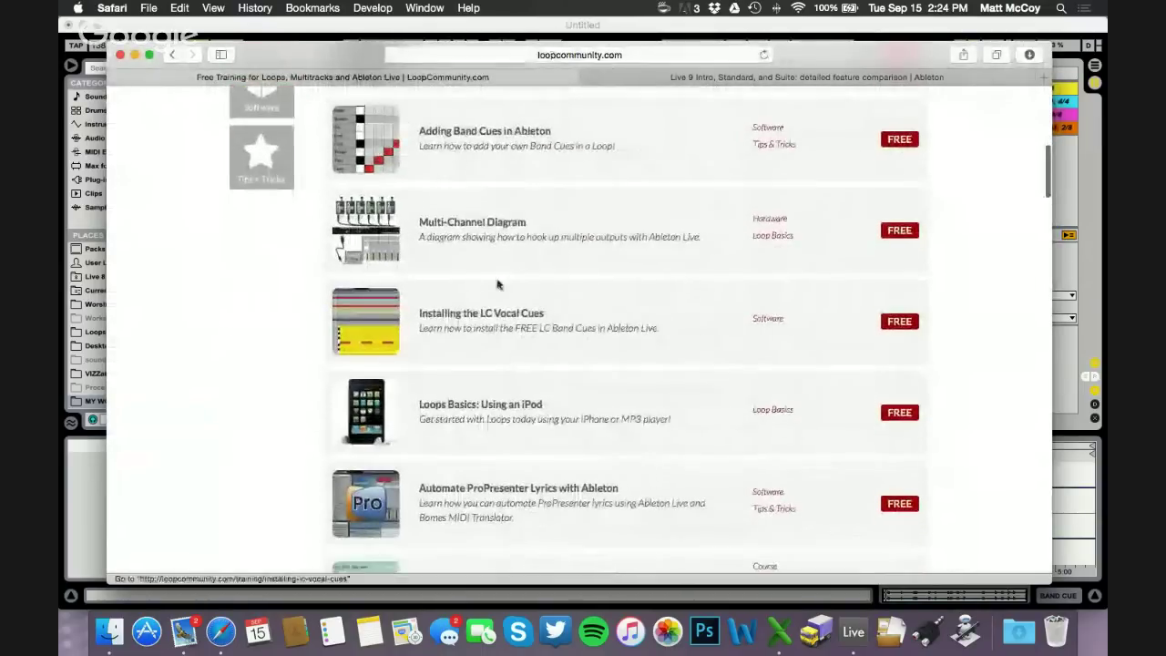
pyautogui.click(468, 231)
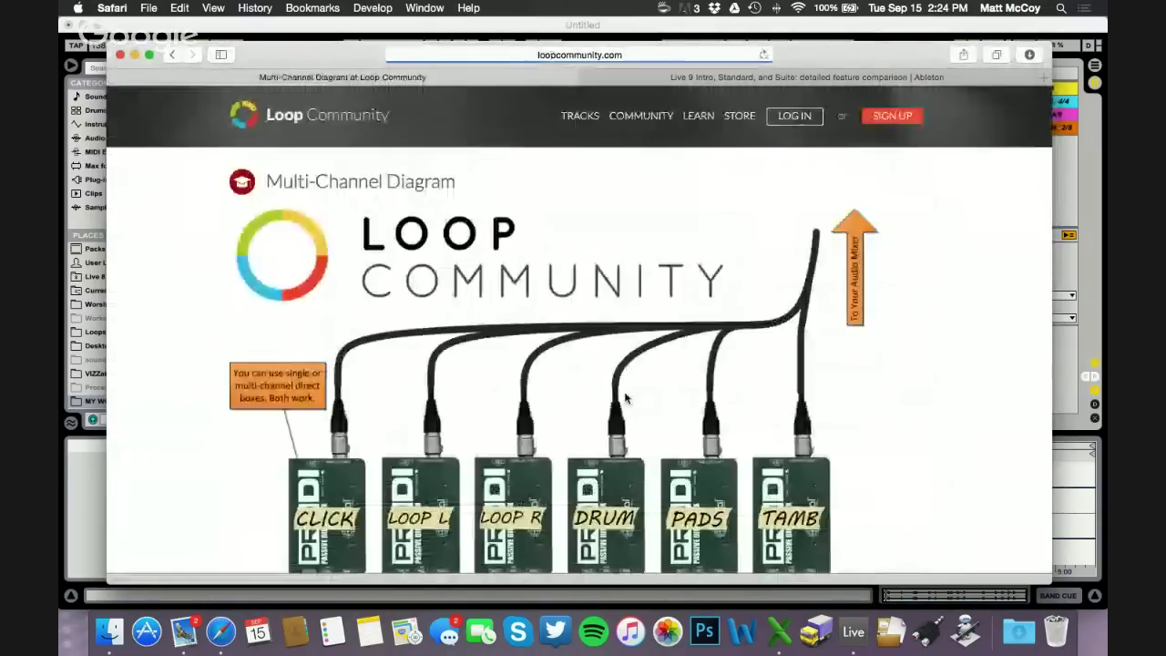
# - Examine how the diagram routes each Ableton track through the audio interface outputs to the direct boxes
pyautogui.scroll(-11, 627, 399)
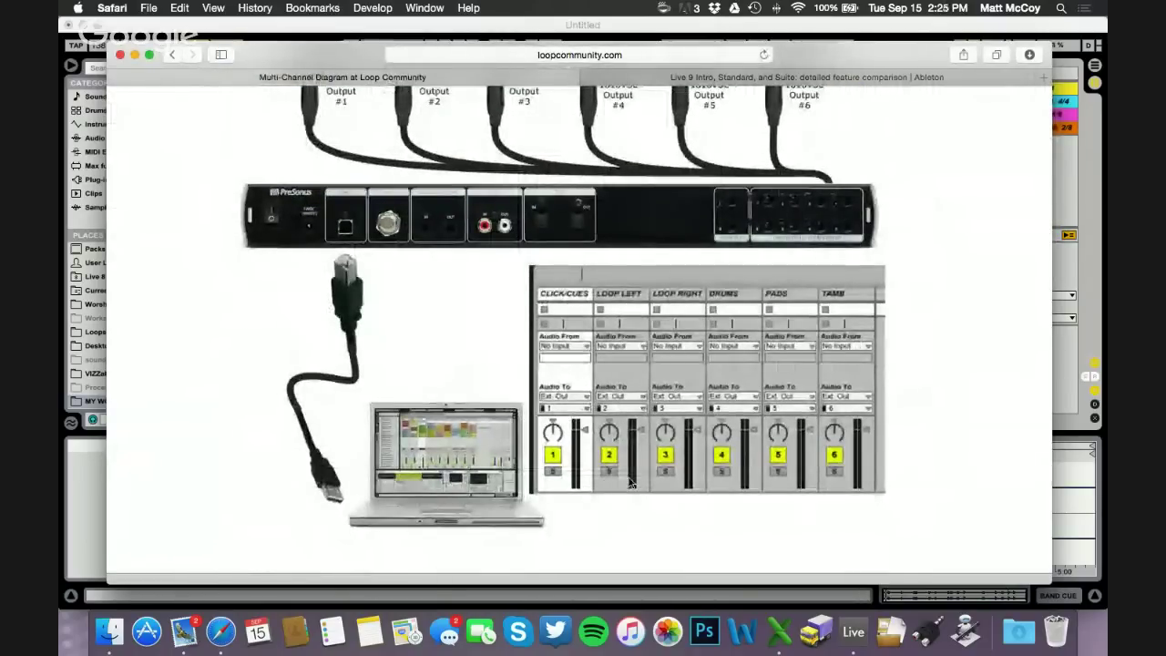
pyautogui.scroll(5, 497, 233)
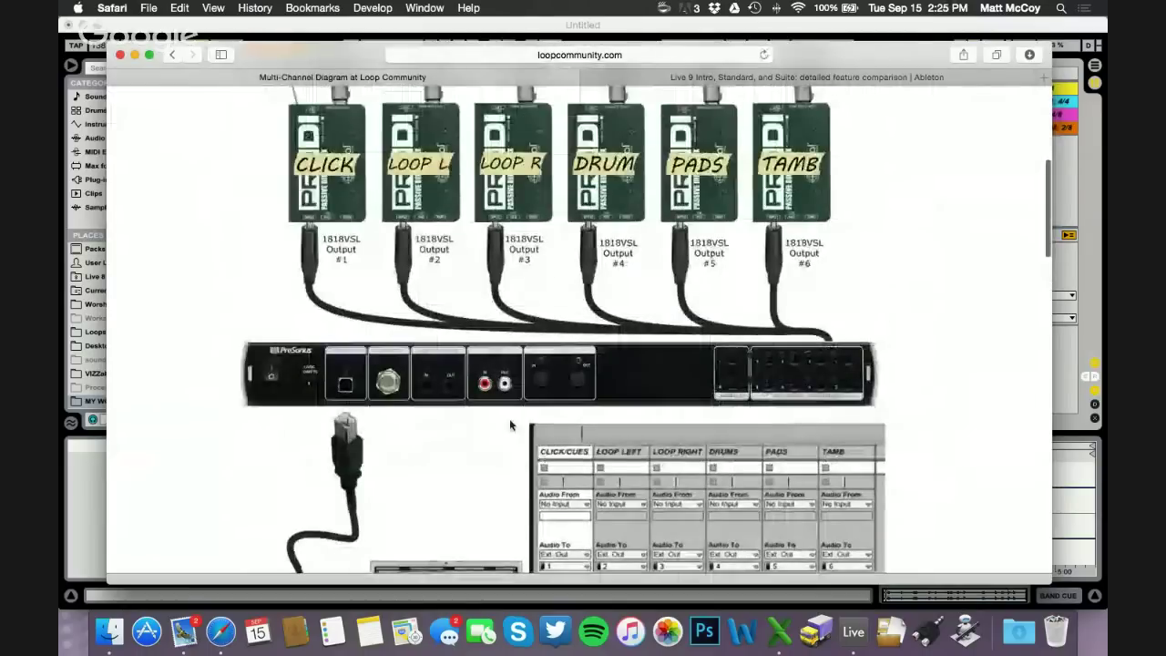
pyautogui.scroll(2, 497, 233)
# - Return to the training list and open the Basic Hookup Diagram
pyautogui.press('super+bracketleft')
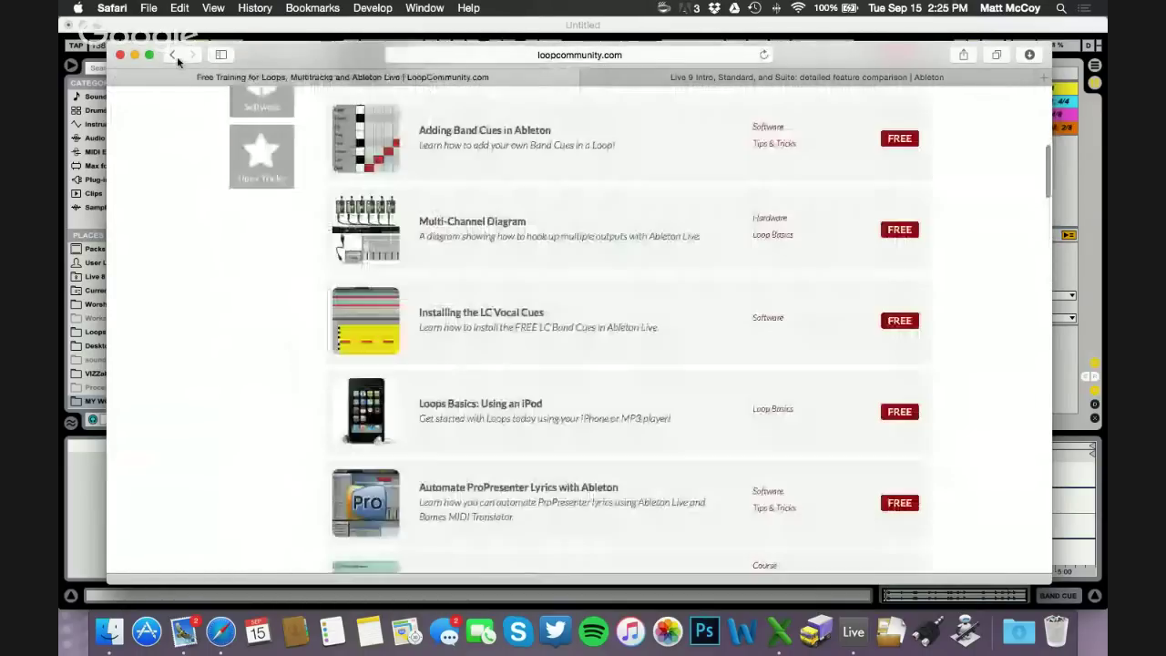
pyautogui.scroll(6, 410, 230)
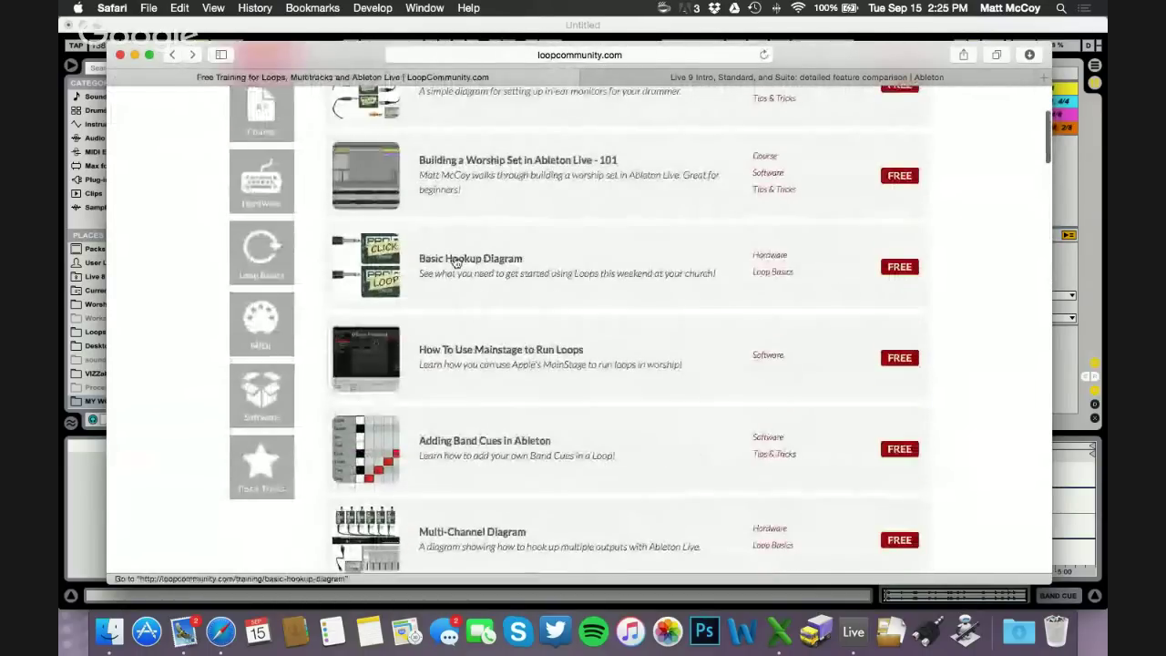
pyautogui.click(455, 262)
# - Examine how the diagram wires the laptop's headphone jack to the click and loop direct boxes, and switch back to Ableton Live
pyautogui.scroll(-8, 659, 370)
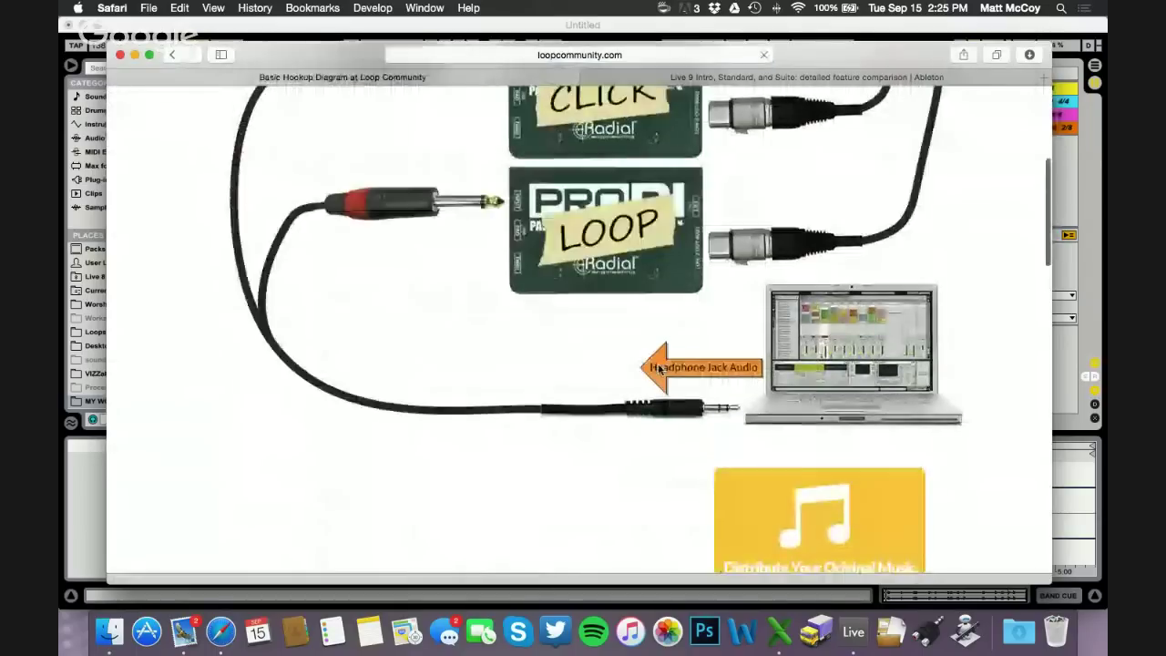
pyautogui.scroll(2, 659, 370)
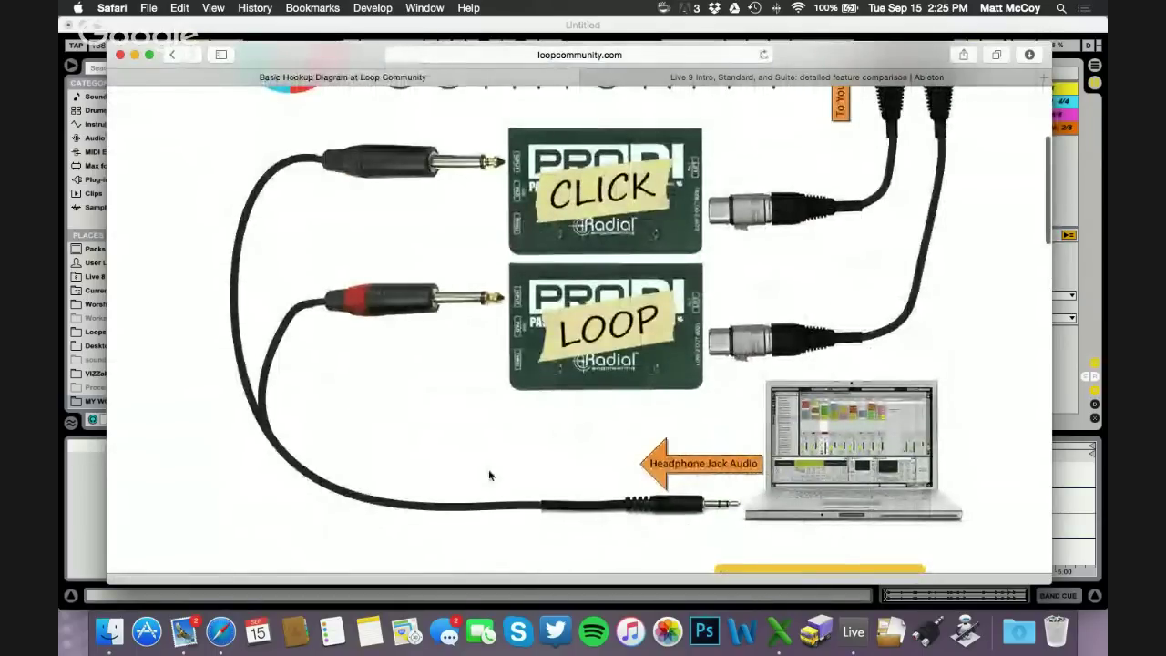
pyautogui.scroll(2, 428, 472)
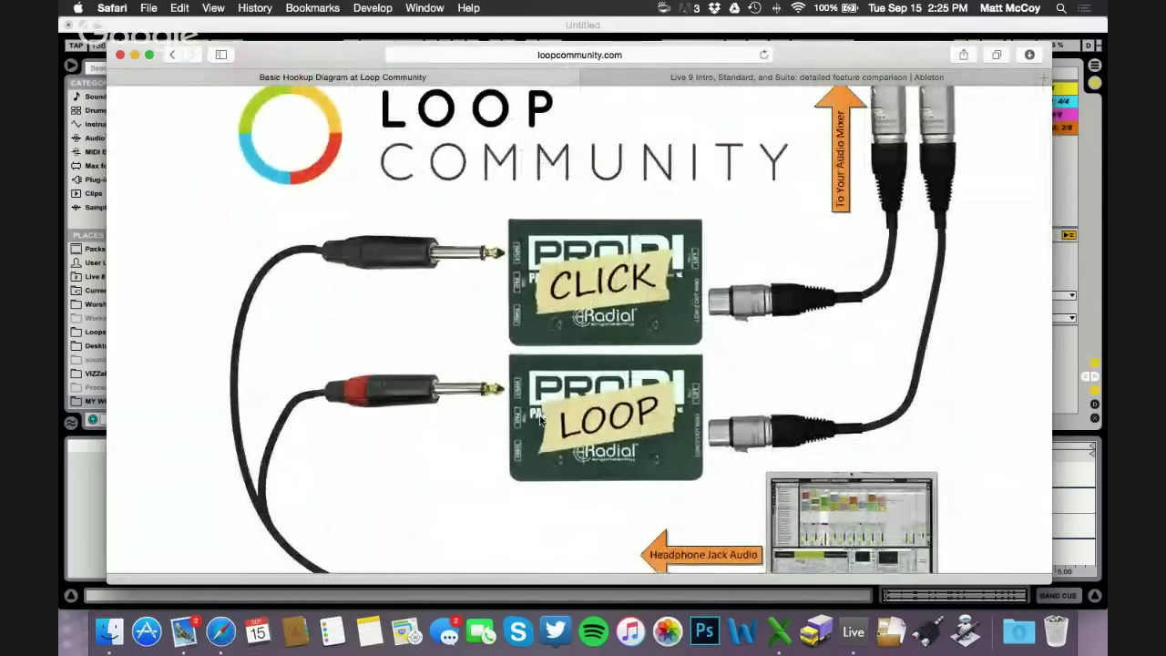
pyautogui.scroll(1, 460, 396)
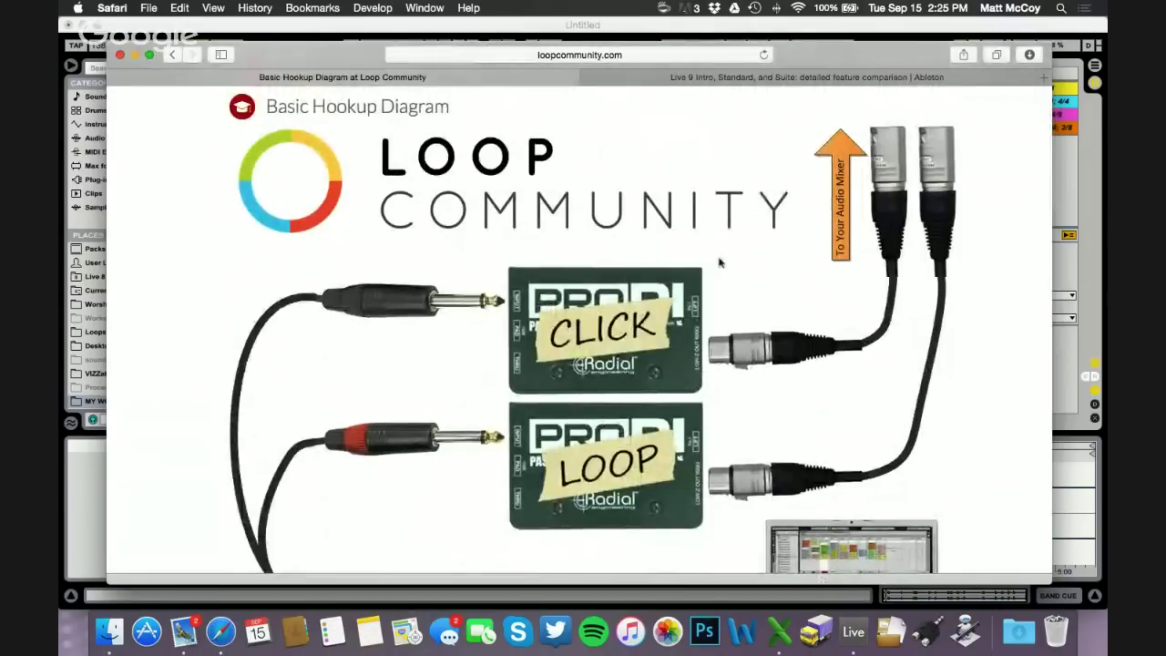
pyautogui.moveTo(732, 68); pyautogui.dragTo(846, 36)
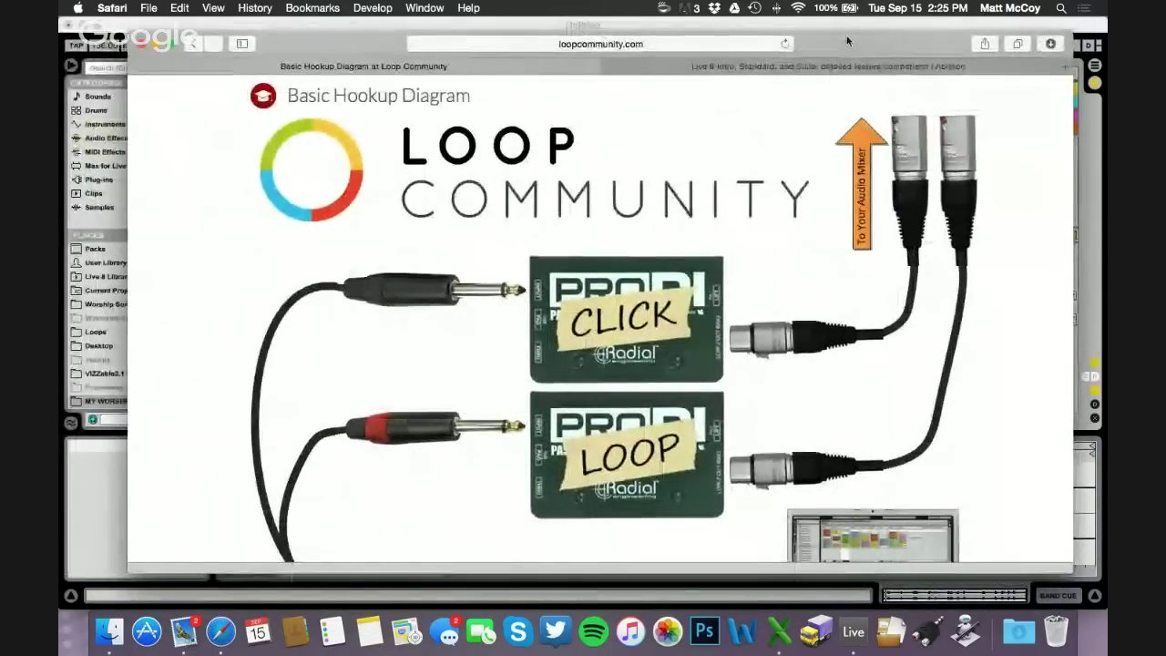
pyautogui.click(817, 27)
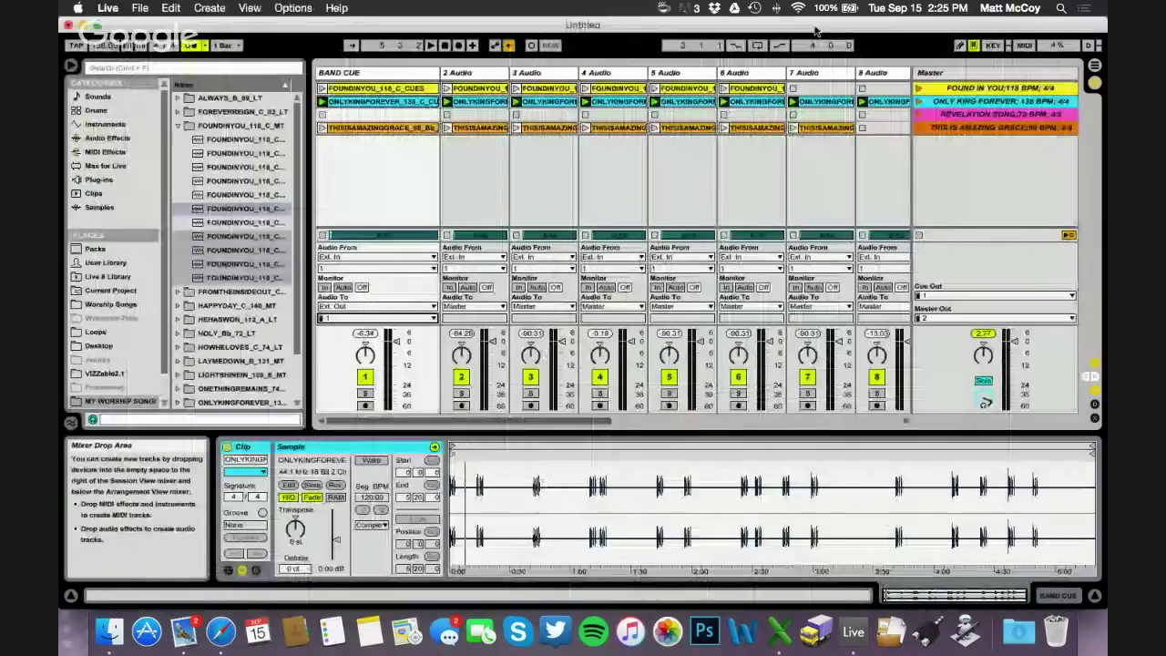
# - Try routing the 2 Audio track's output to Ext. Out, view its output channel choices, and restore the output to Master
pyautogui.click(470, 308)
pyautogui.click(460, 316)
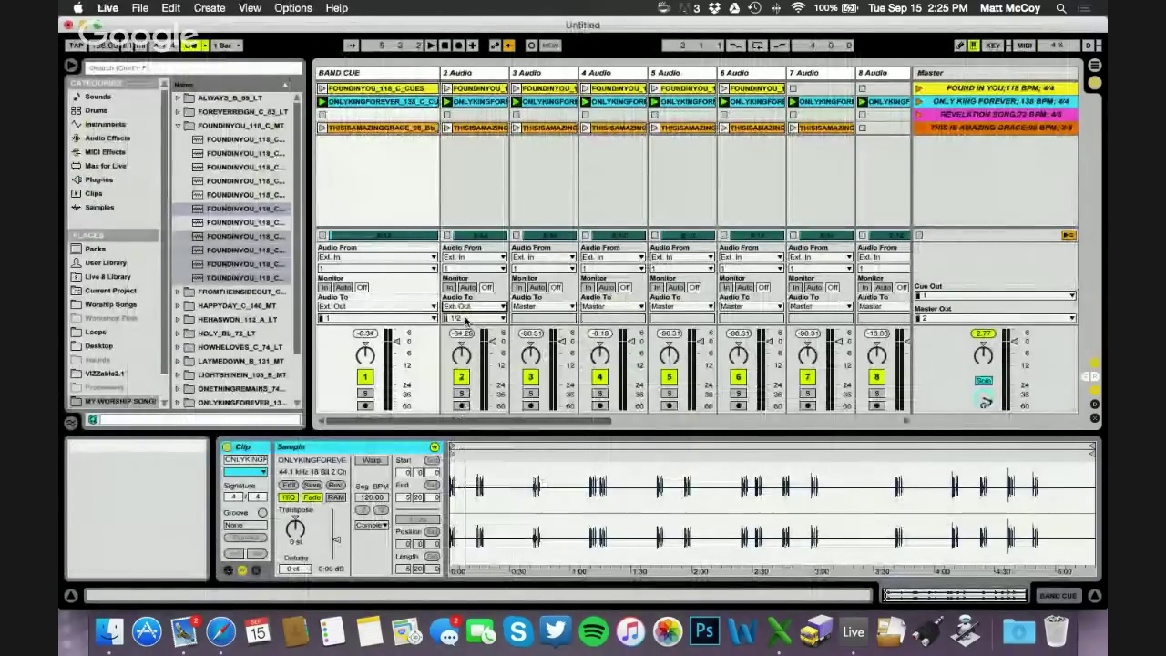
pyautogui.click(466, 318)
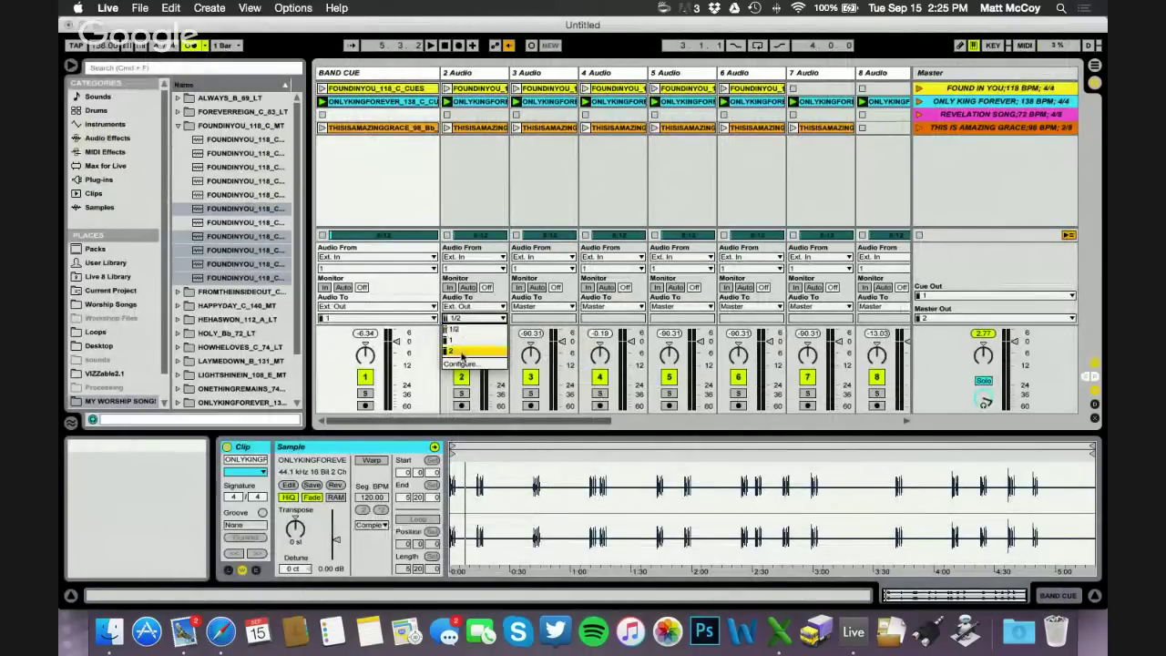
pyautogui.click(495, 318)
pyautogui.click(473, 306)
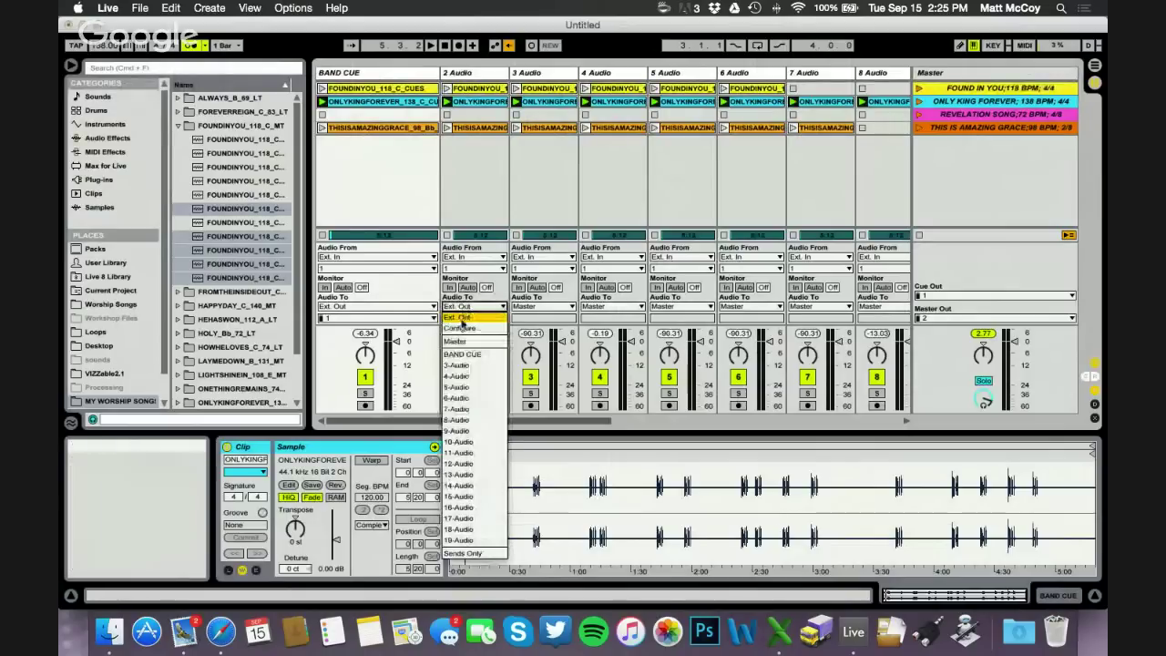
pyautogui.click(461, 326)
pyautogui.click(522, 165)
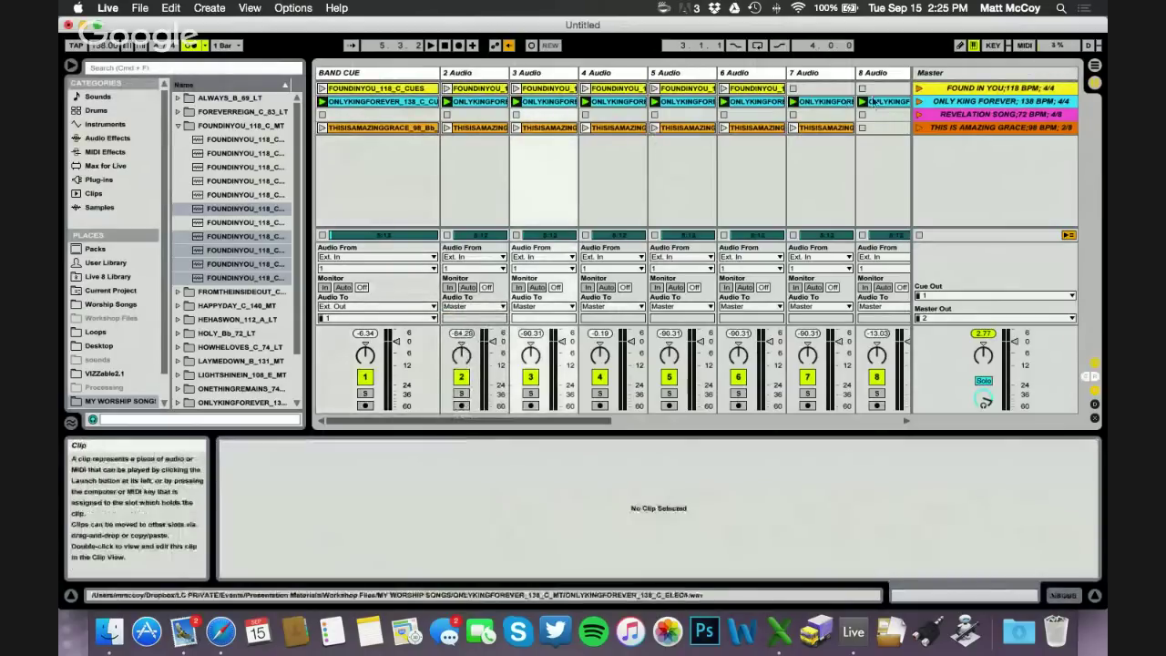
# - Play the ONLY KING FOREVER scene to check the split click and track outputs
pyautogui.click(919, 102)
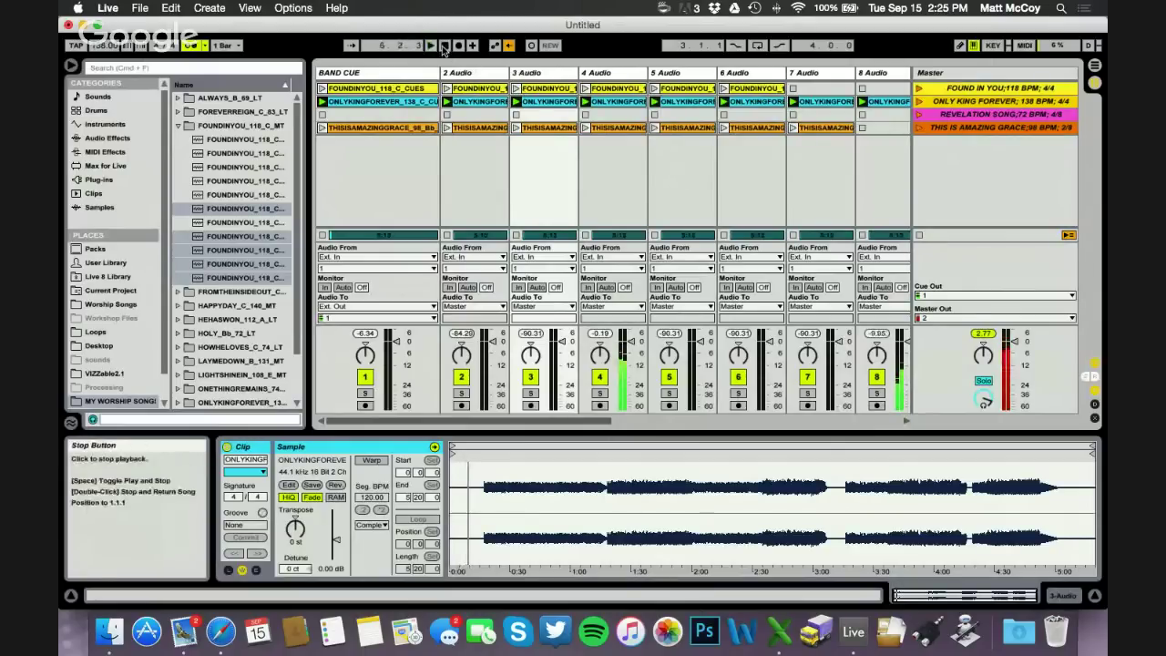
# - Set both the Cue Out and Master Out to 1/2 and route the BAND CUE track's audio to Master
pyautogui.click(925, 295)
pyautogui.click(925, 306)
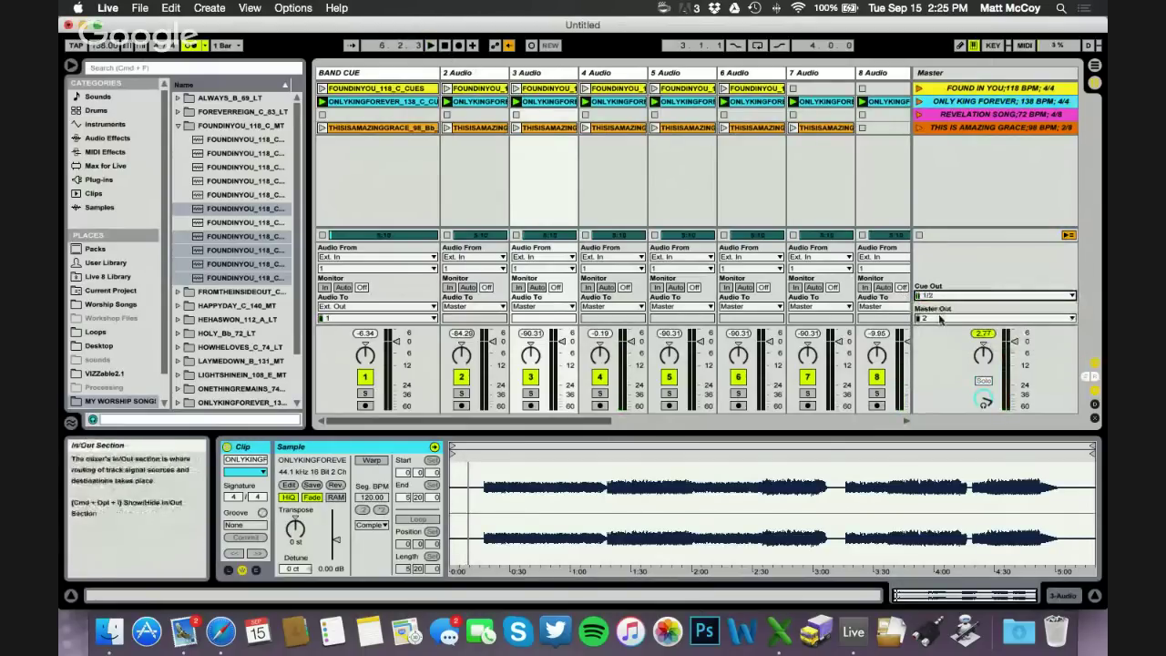
pyautogui.click(925, 318)
pyautogui.click(925, 337)
pyautogui.click(390, 308)
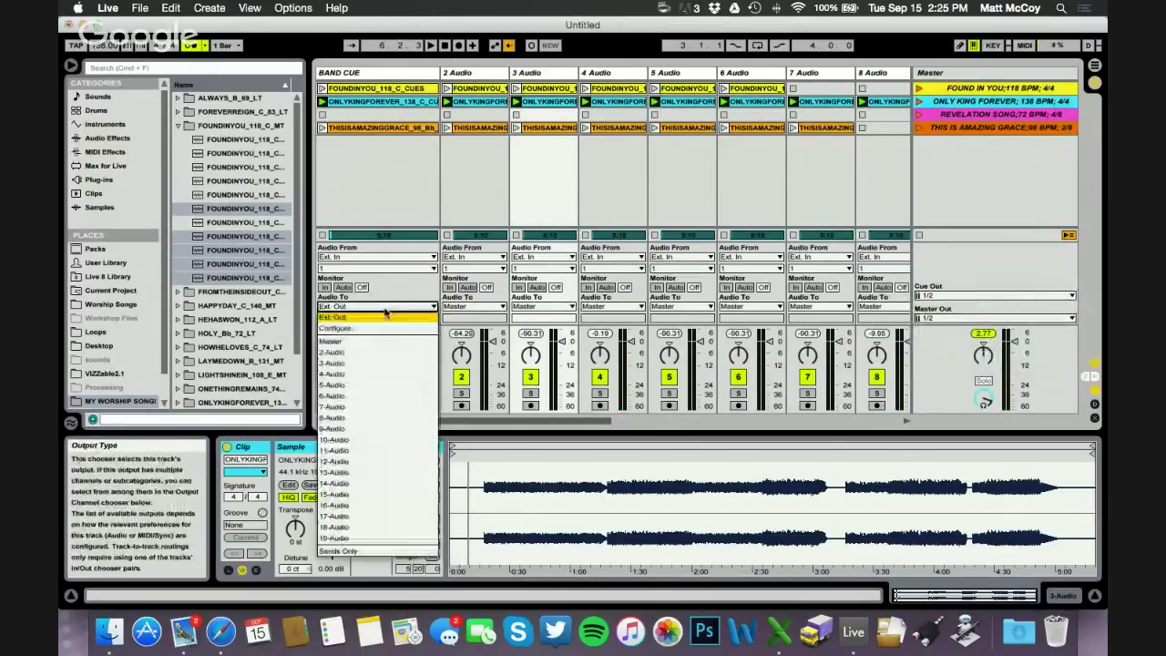
pyautogui.click(365, 340)
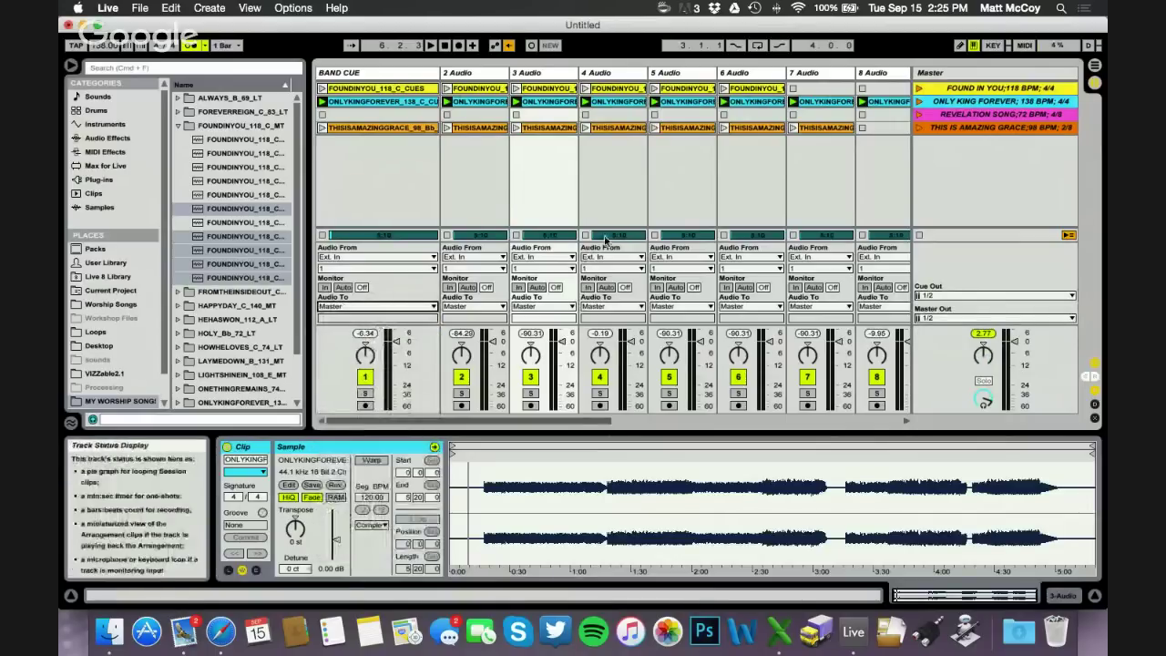
# - Hide the mixer's In/Out section and narrow the browser to show more of the tracks
pyautogui.click(658, 191)
pyautogui.click(1094, 362)
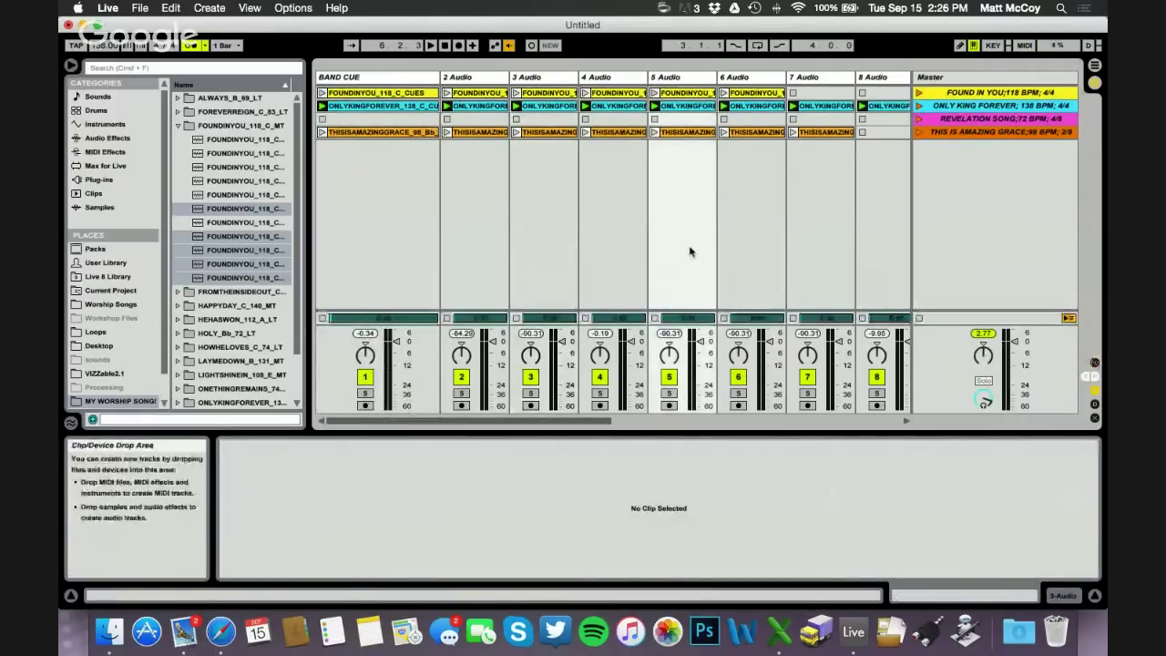
pyautogui.hscroll(5, 690, 252)
pyautogui.hscroll(-5, 689, 252)
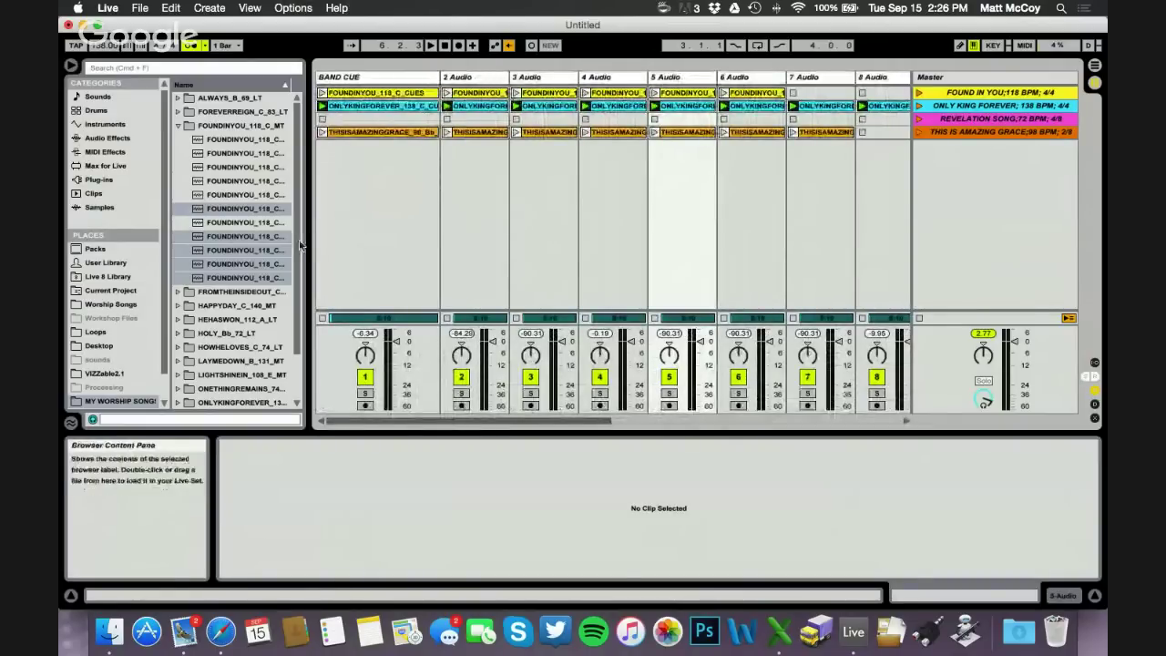
pyautogui.moveTo(308, 241); pyautogui.dragTo(270, 239)
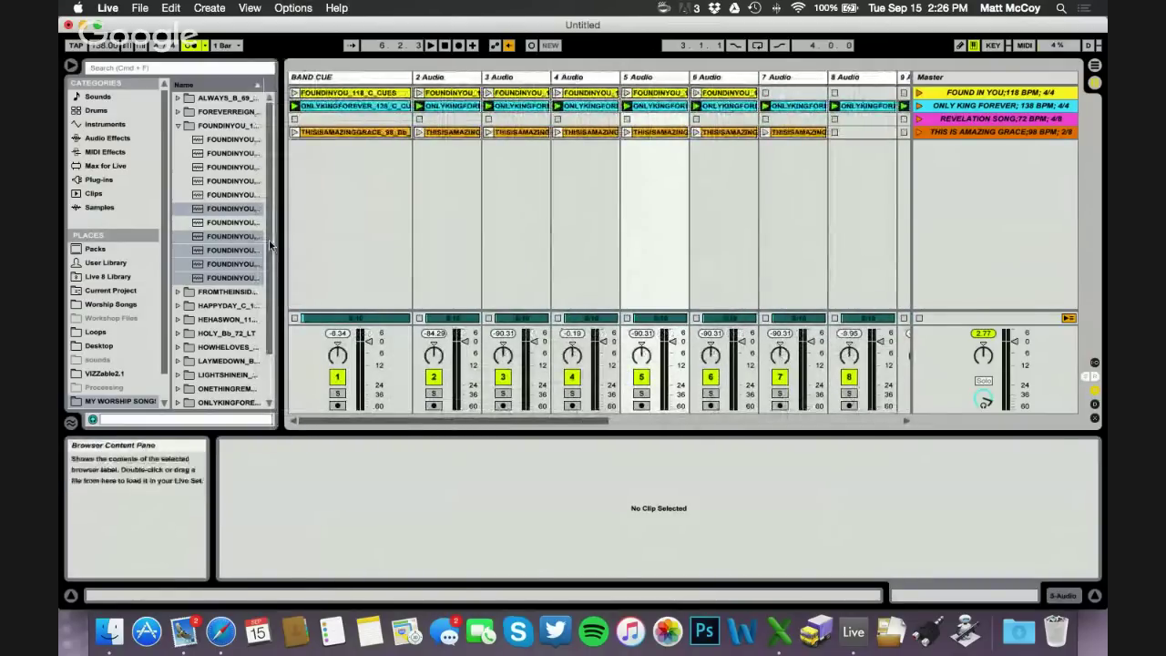
pyautogui.click(406, 246)
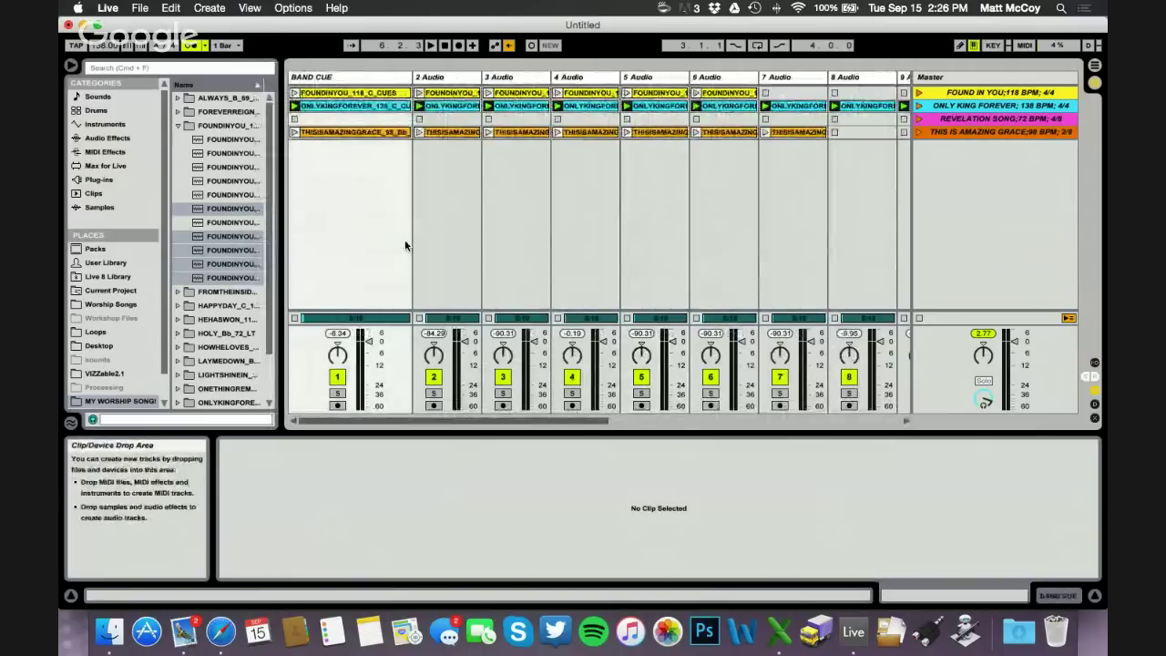
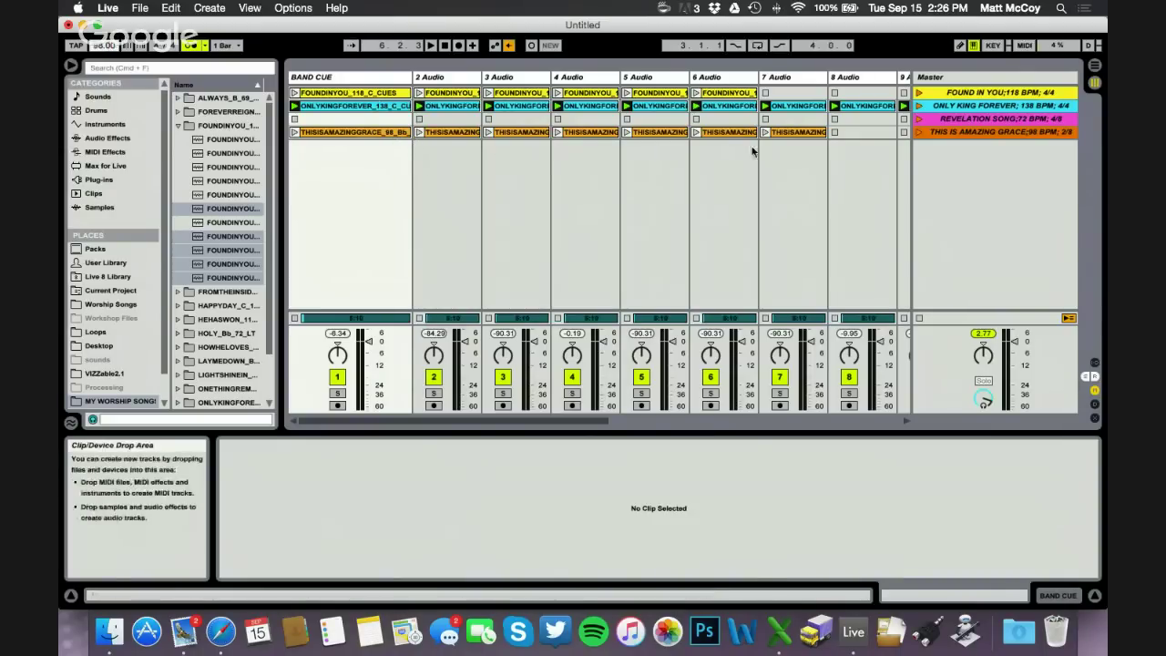
# - Review the THIS IS AMAZING GRACE clips' waveforms and turn on Warp for the clip on the 5 Audio track
pyautogui.click(790, 134)
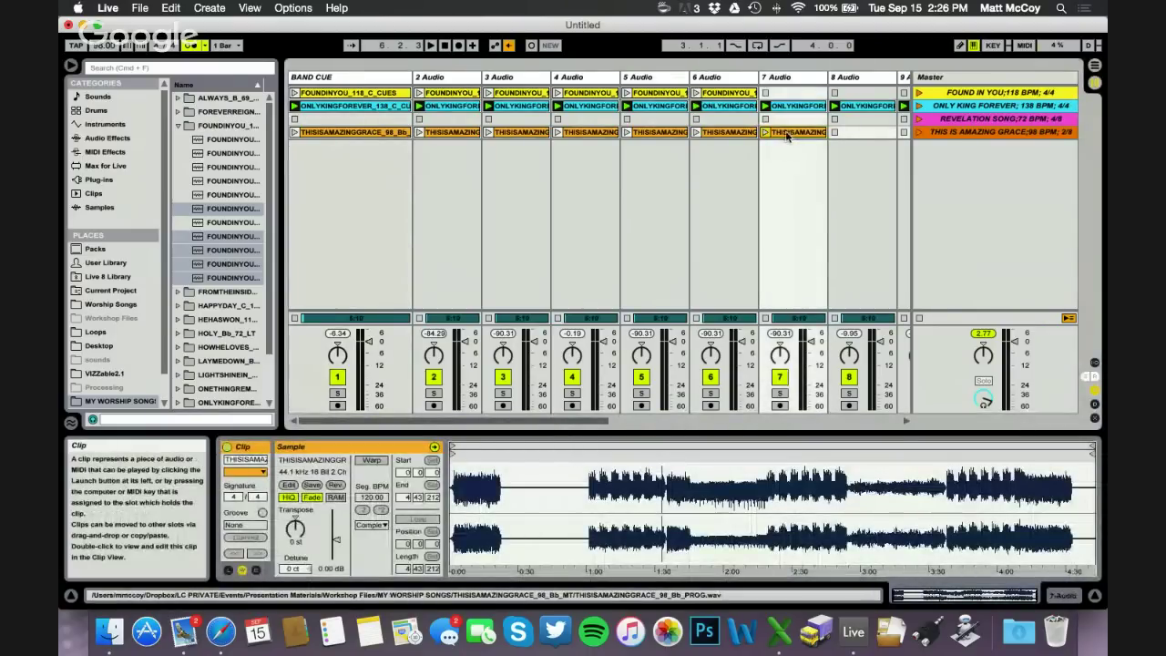
pyautogui.click(469, 133)
pyautogui.click(507, 133)
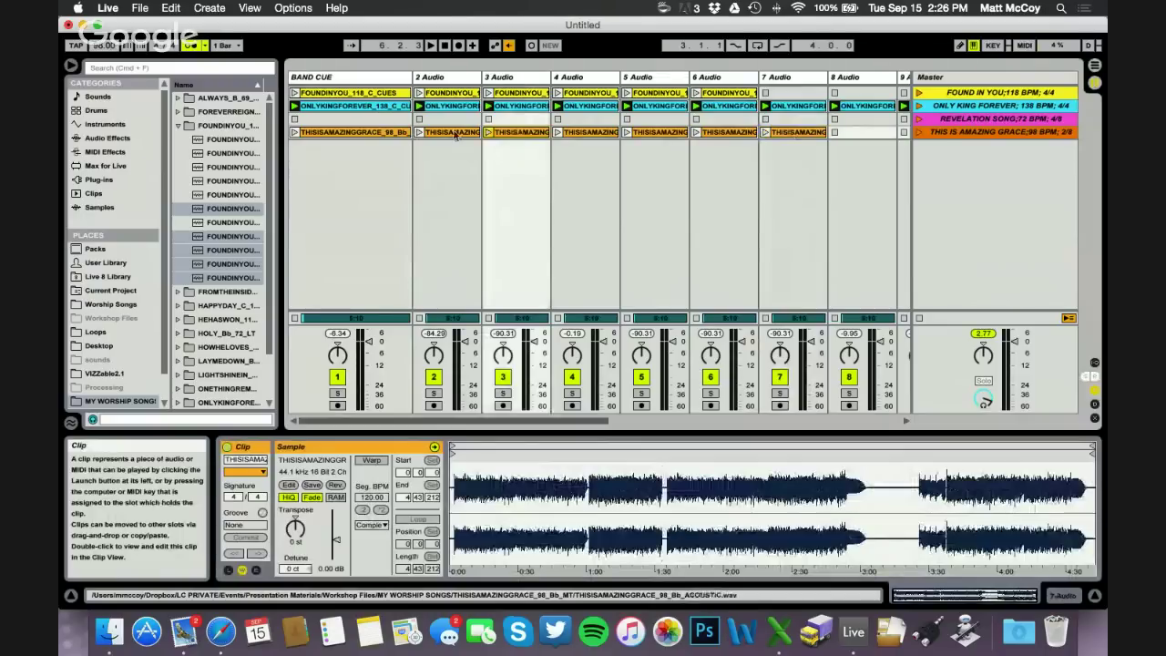
pyautogui.press('Left')
pyautogui.click(590, 133)
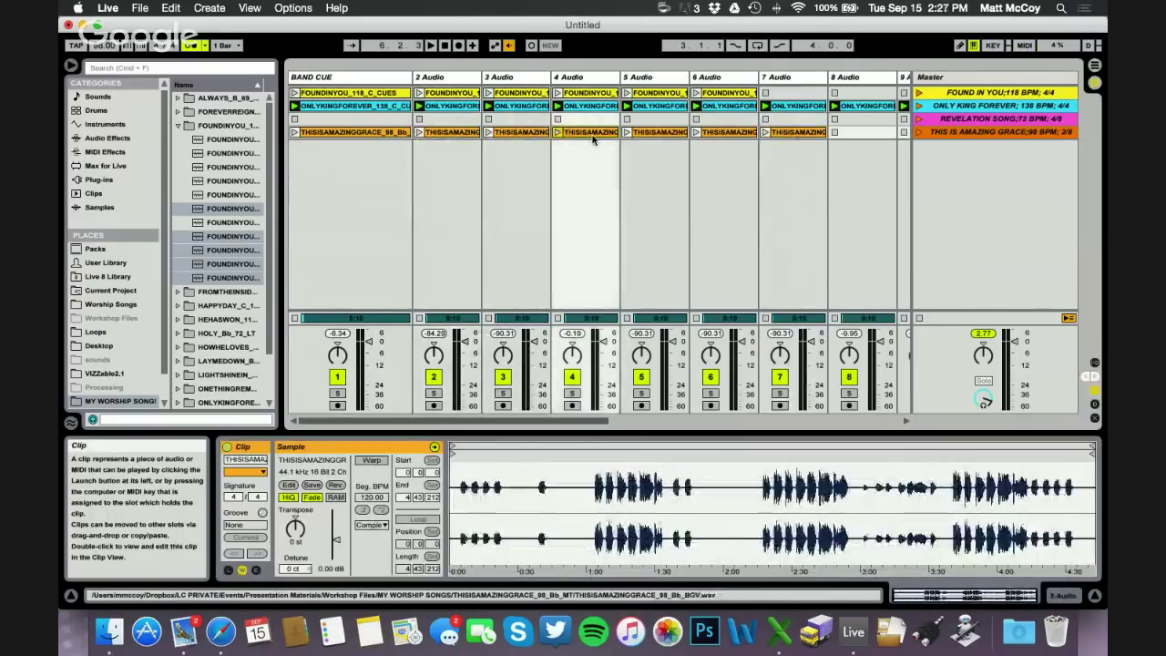
pyautogui.click(660, 133)
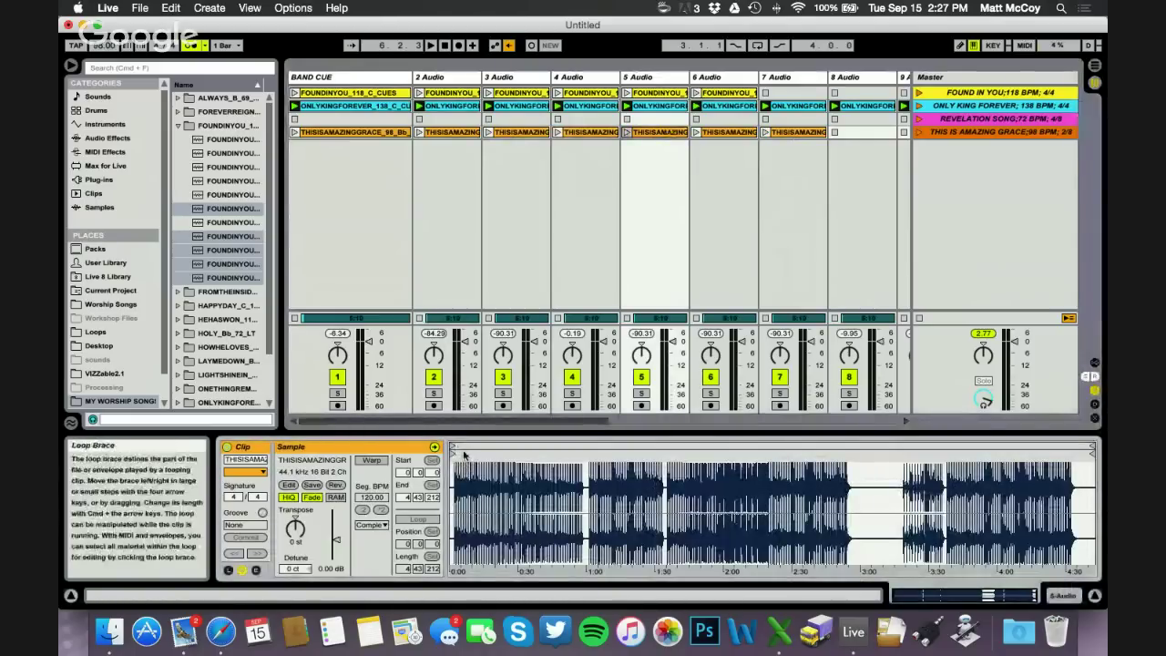
pyautogui.moveTo(462, 458); pyautogui.dragTo(464, 455)
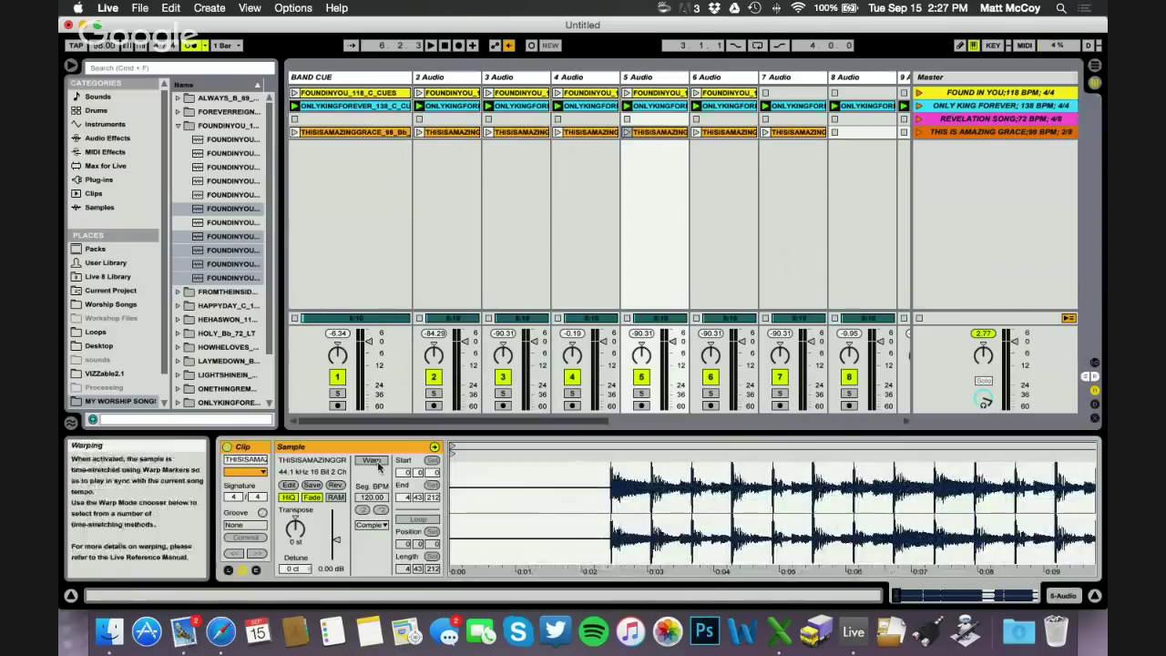
pyautogui.click(372, 461)
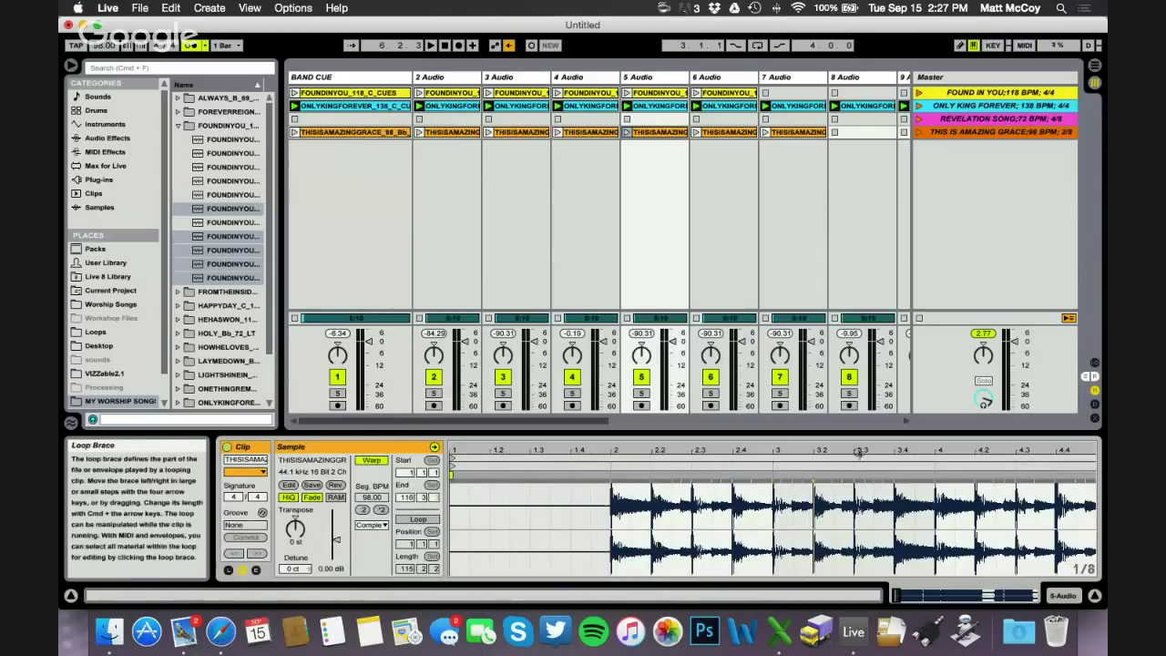
pyautogui.moveTo(858, 450); pyautogui.dragTo(859, 426)
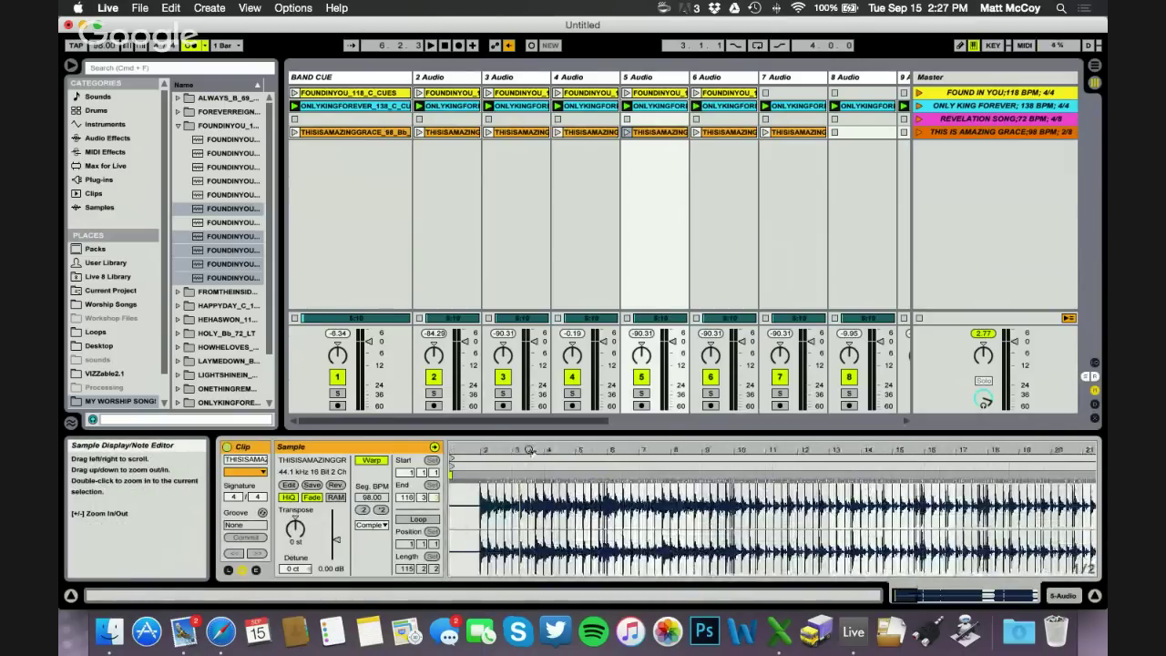
# - Turn on Warp for all seven THIS IS AMAZING GRACE clips, from BAND CUE through 7 Audio, and check the cue clip
pyautogui.click(790, 134)
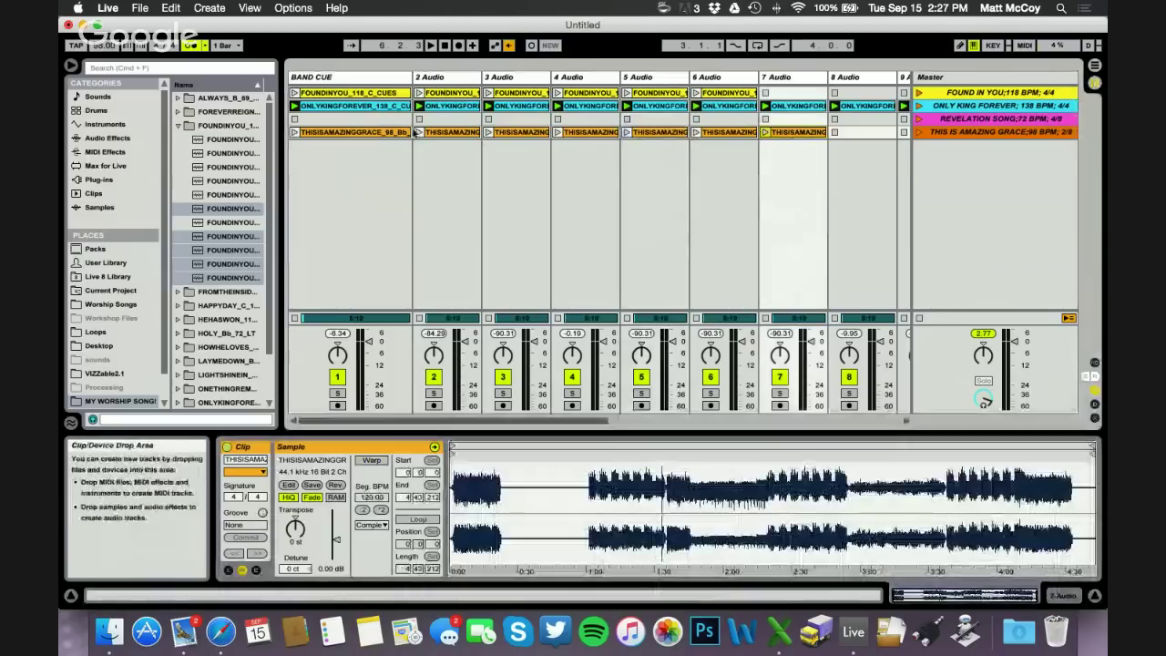
pyautogui.keyDown('shift'); pyautogui.click(415, 133); pyautogui.keyUp('shift')
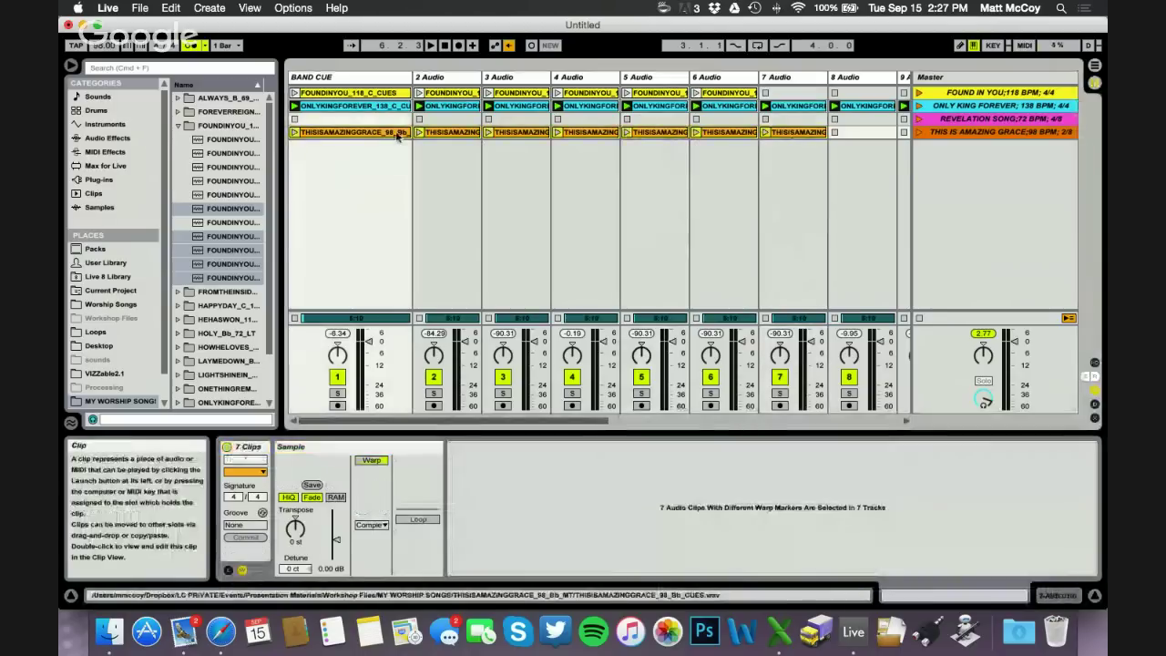
pyautogui.click(369, 460)
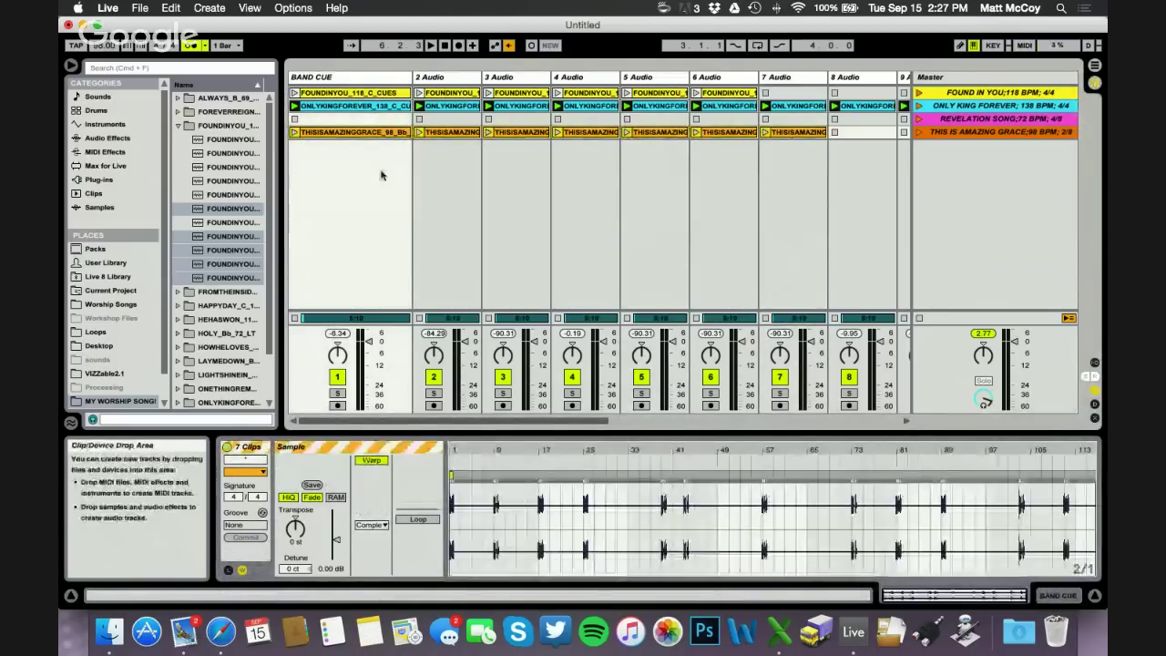
pyautogui.click(390, 132)
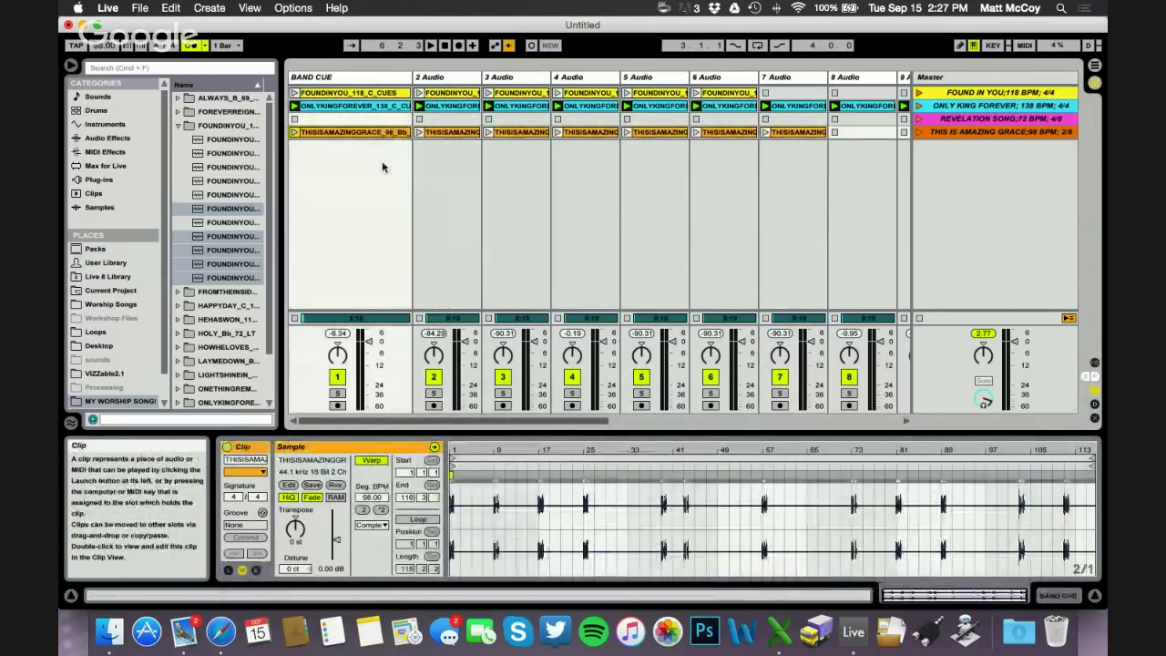
pyautogui.click(383, 167)
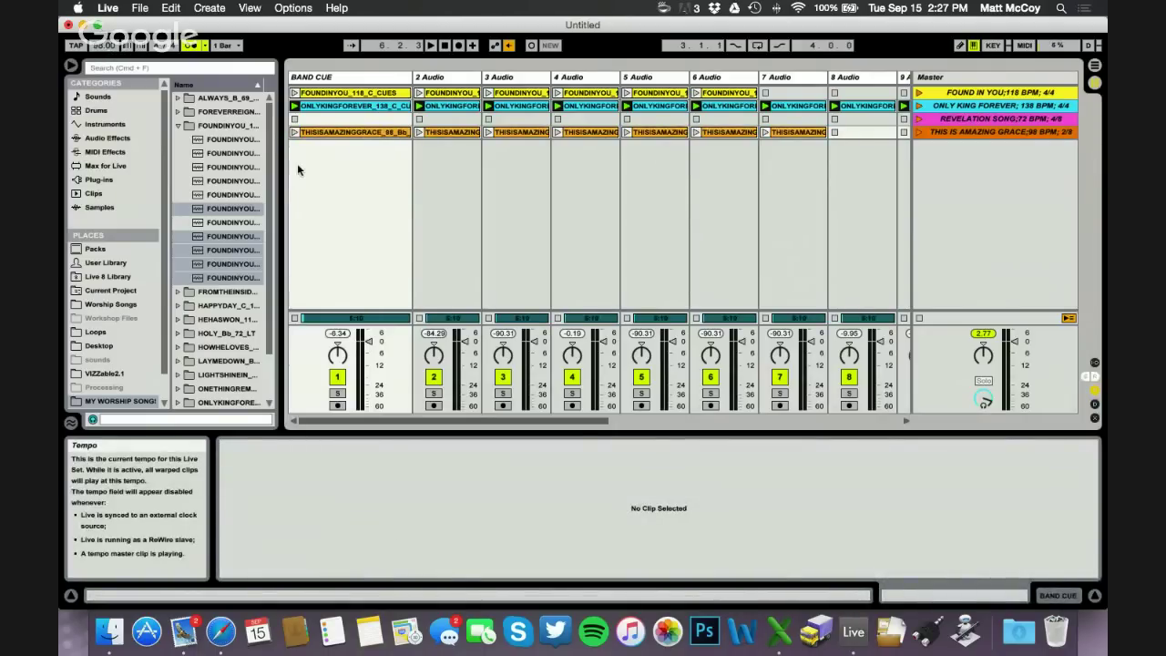
# - Select the THIS IS AMAZING GRACE clip on the 7 Audio track and play that song's scene with its warped clips
pyautogui.click(562, 236)
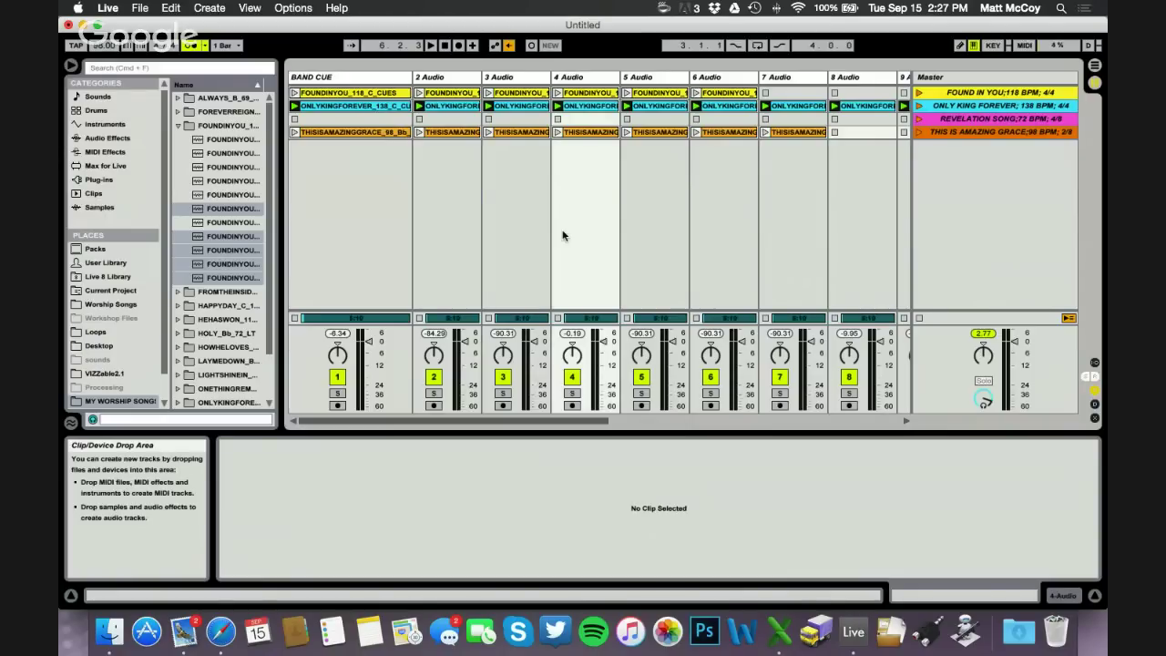
pyautogui.click(792, 133)
pyautogui.click(920, 132)
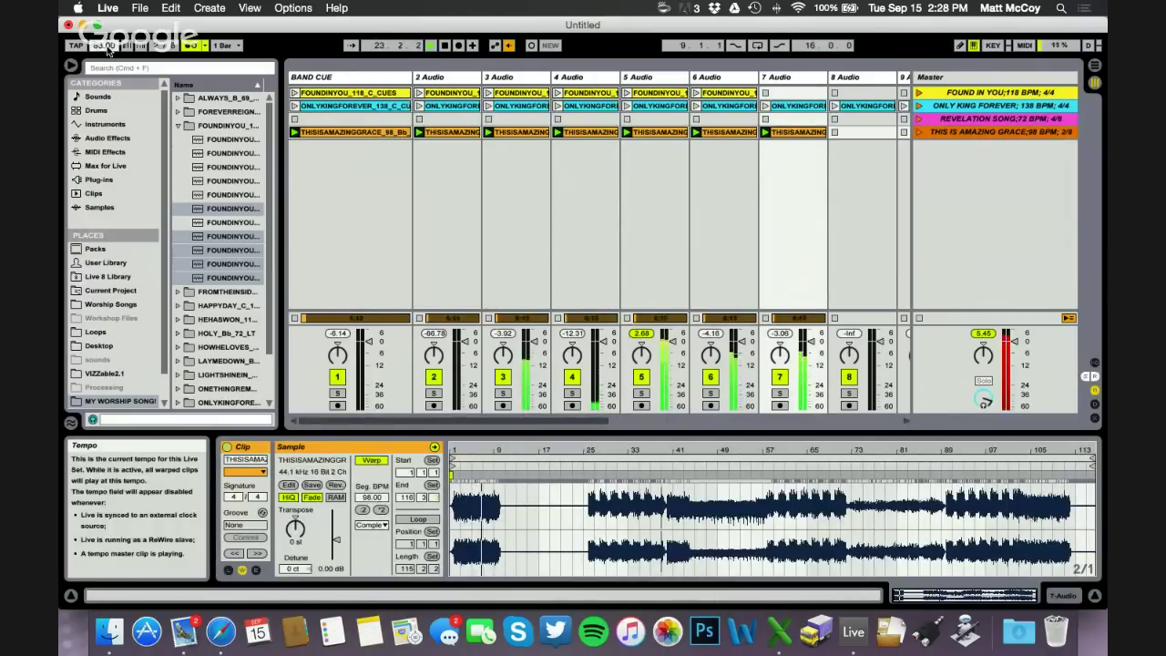
# - Raise the tempo to 127 BPM while THIS IS AMAZING GRACE plays, and stop playback
pyautogui.scroll(5, 107, 50)
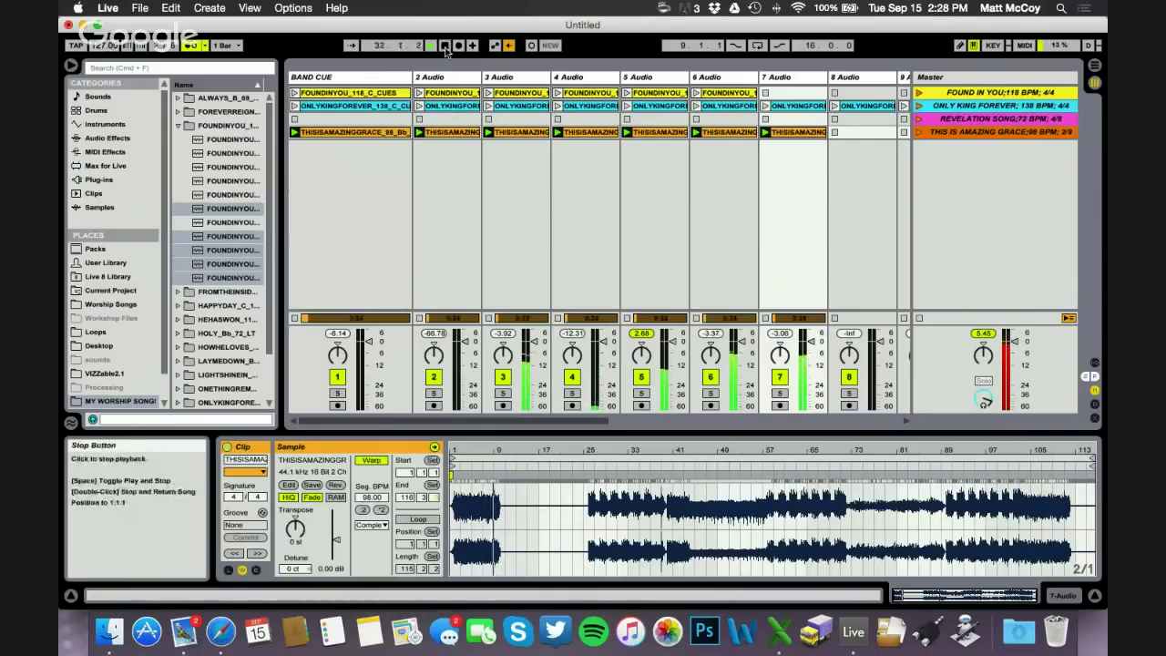
pyautogui.click(491, 150)
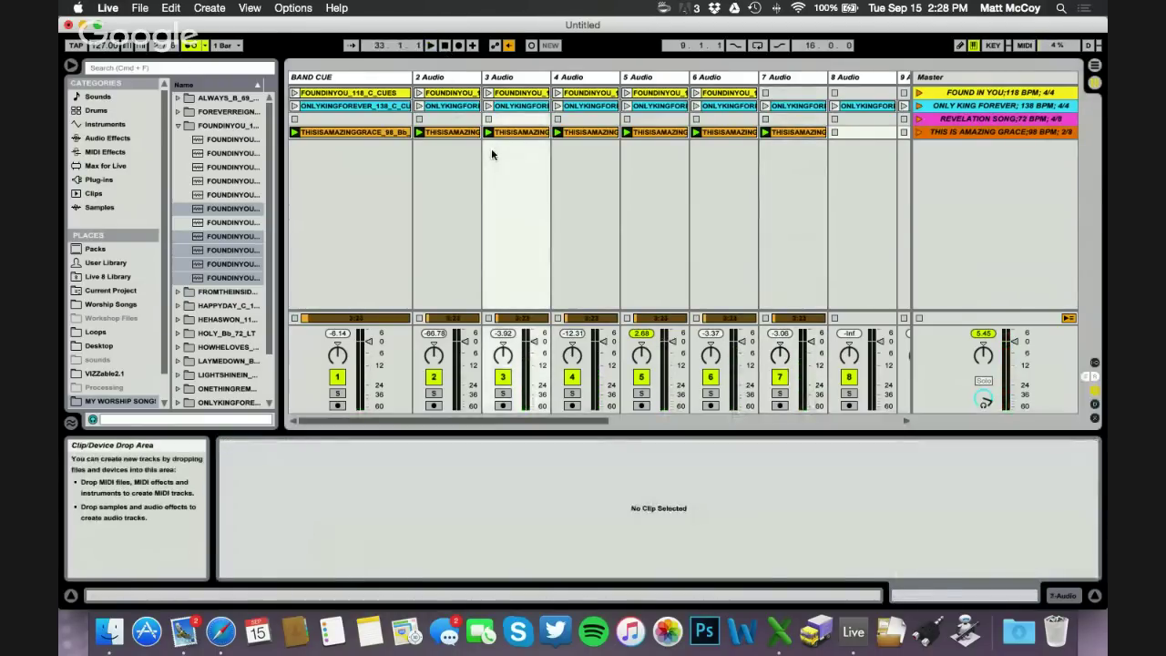
# - Turn on Warp for the six FOUND IN YOU clips from BAND CUE through 6 Audio, play them, and check the cue clip's segment BPM
pyautogui.click(350, 92)
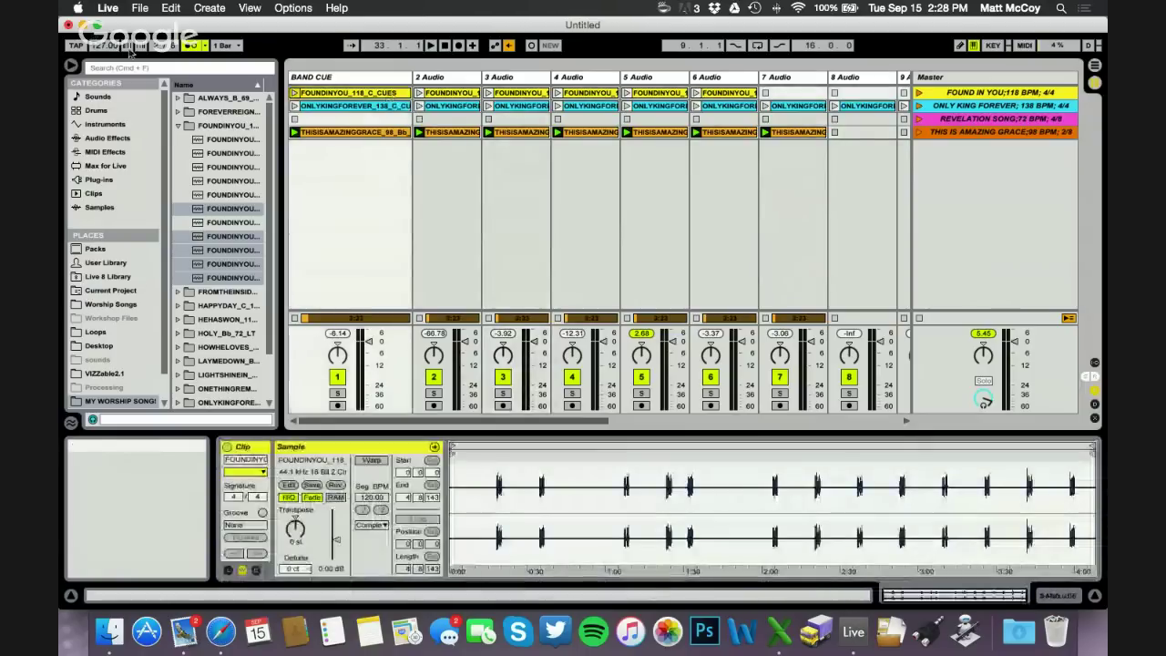
pyautogui.keyDown('shift'); pyautogui.click(729, 93); pyautogui.keyUp('shift')
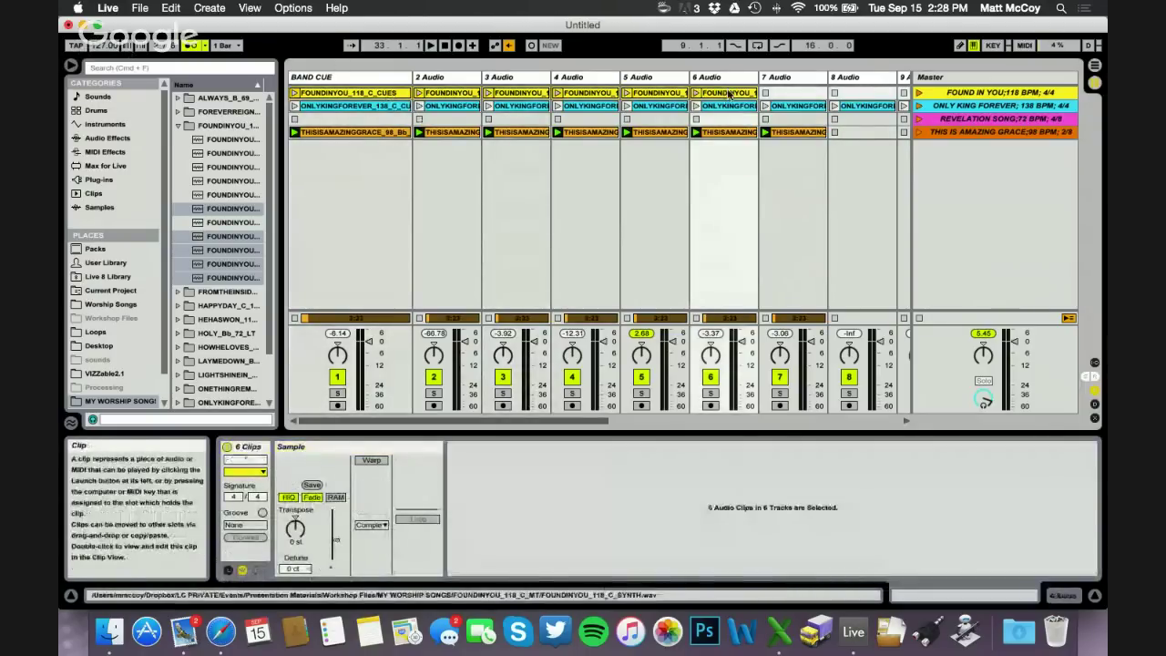
pyautogui.click(371, 460)
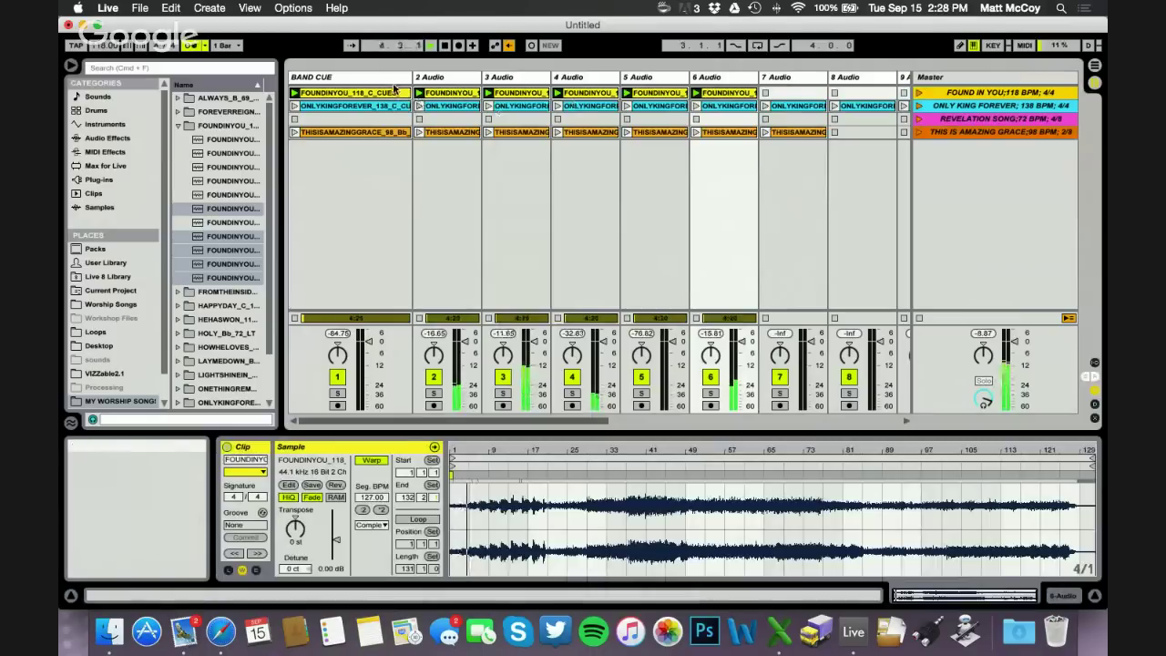
pyautogui.click(393, 93)
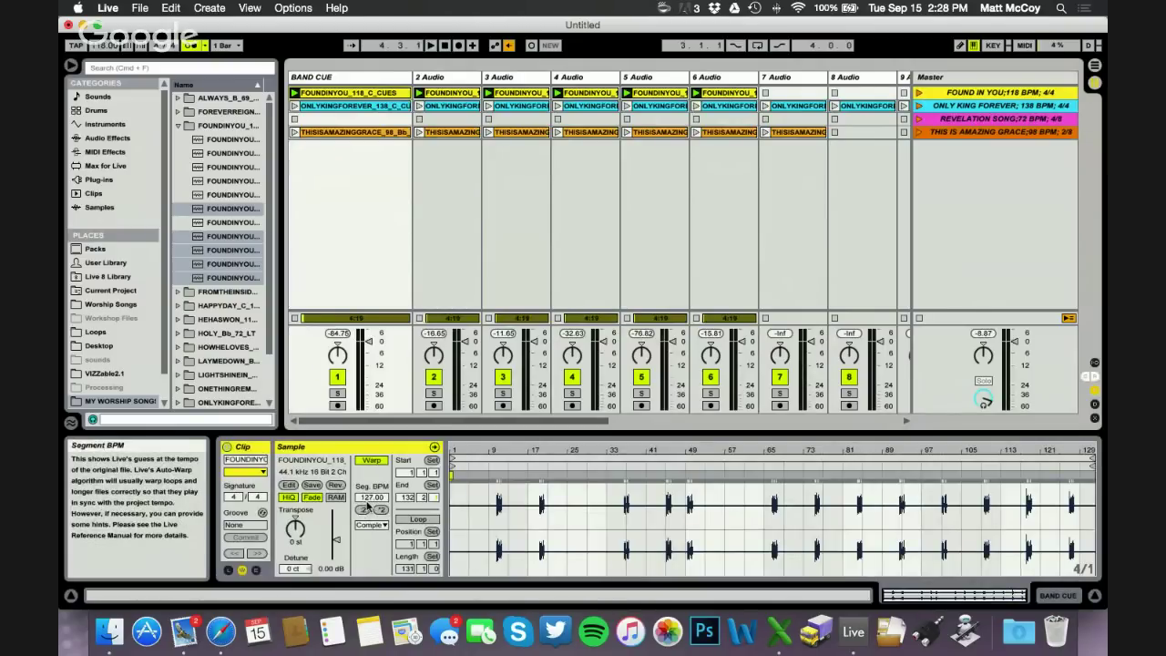
# - Redo the warping of the FOUND IN YOU clips at 118 BPM by turning on Warp for all six, from 6 Audio back to BAND CUE
pyautogui.click(552, 246)
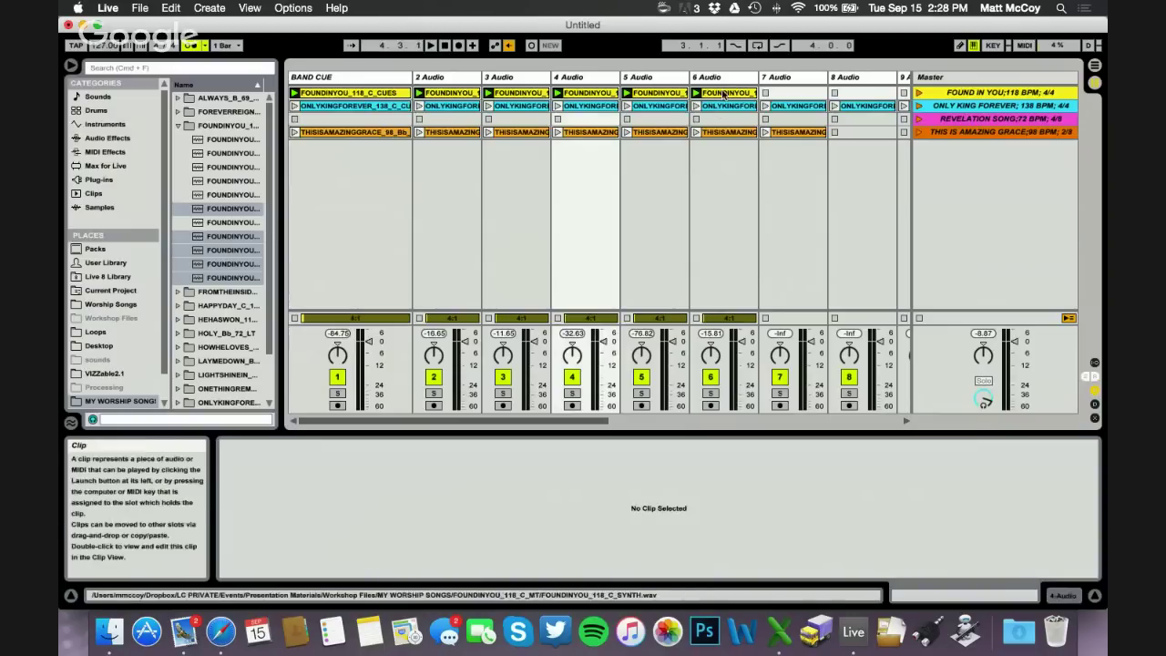
pyautogui.click(664, 95)
pyautogui.click(725, 94)
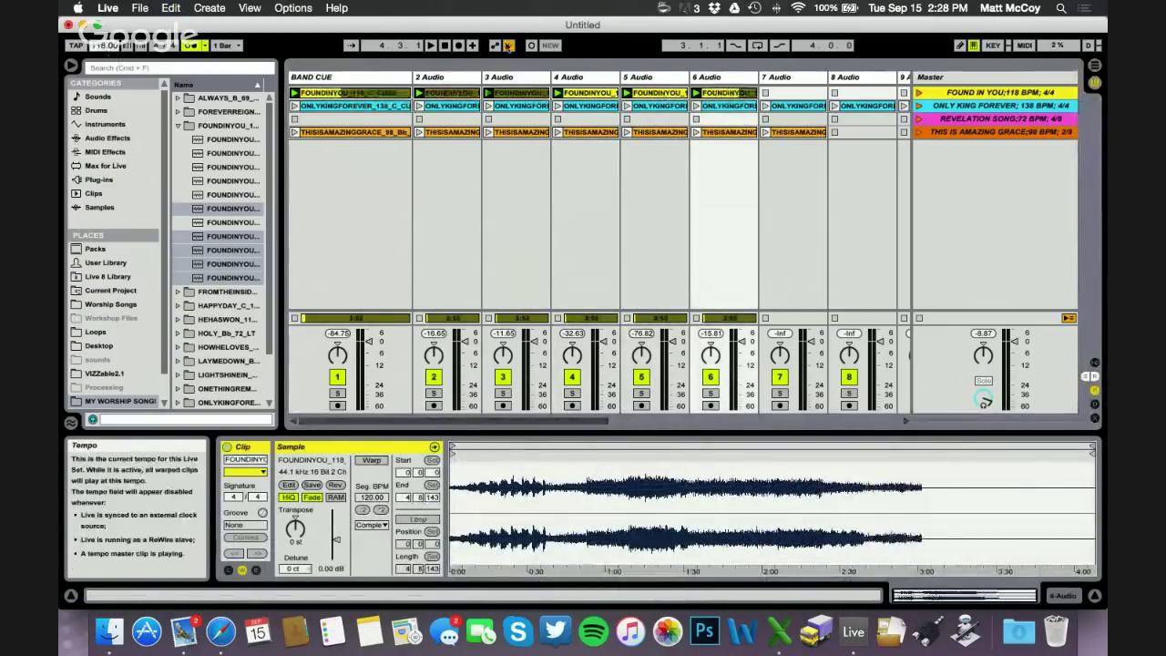
pyautogui.click(726, 94)
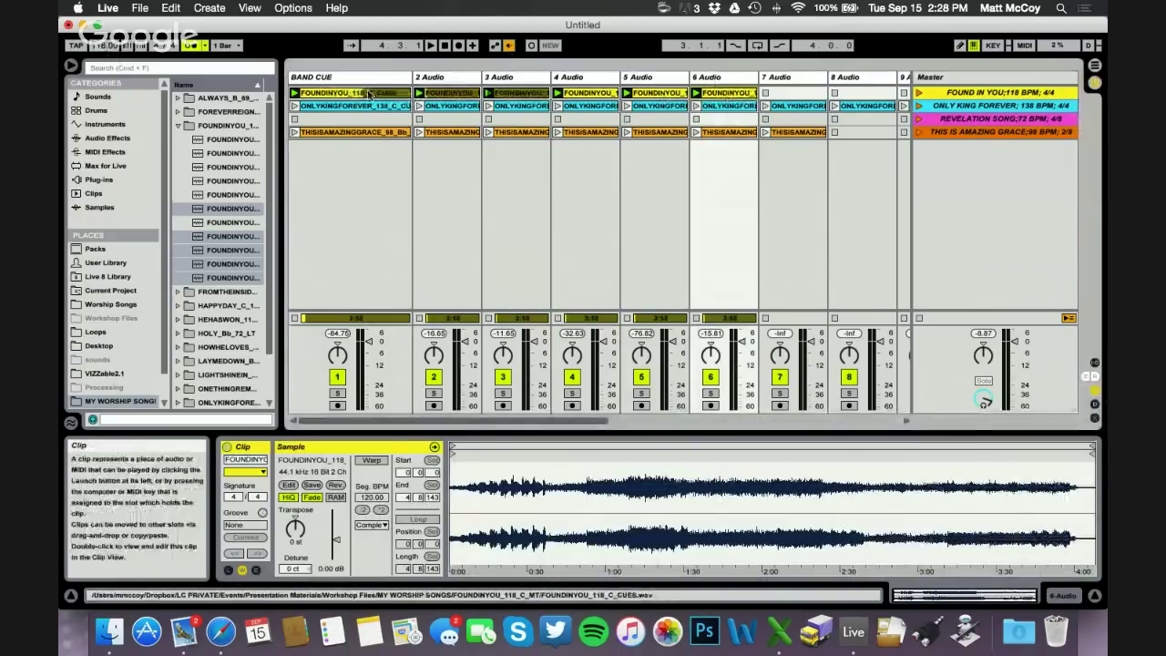
pyautogui.keyDown('shift'); pyautogui.click(365, 94); pyautogui.keyUp('shift')
pyautogui.click(370, 460)
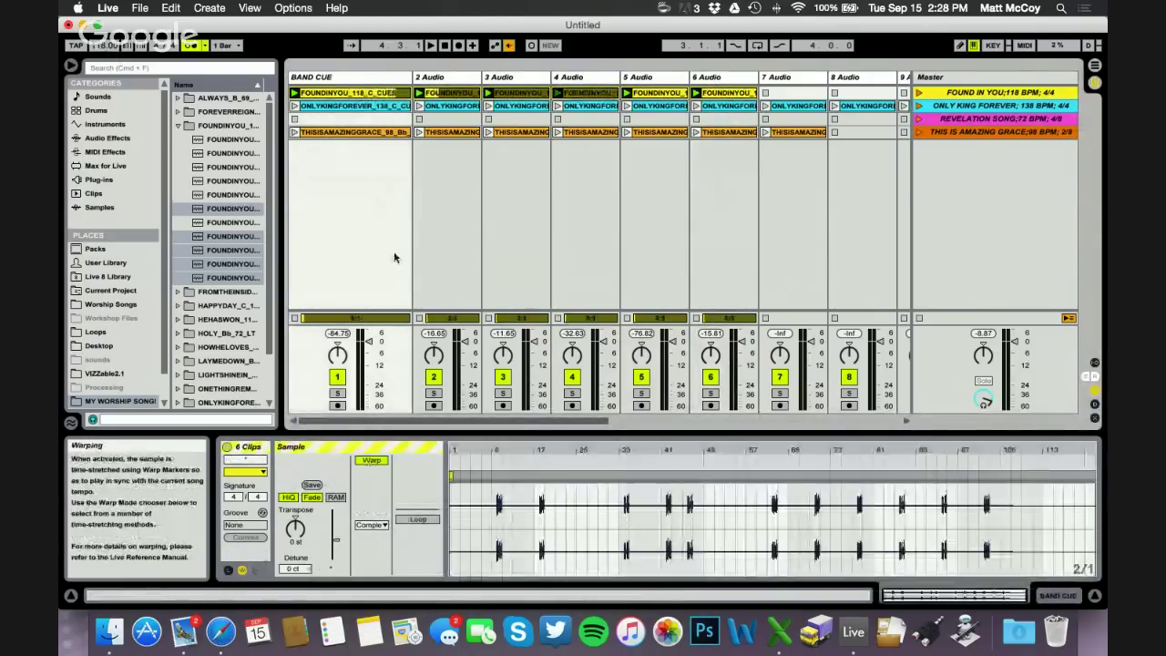
# - Check the segment BPM of the warped FOUND IN YOU clips on the audio tracks and play that song's scene
pyautogui.click(566, 94)
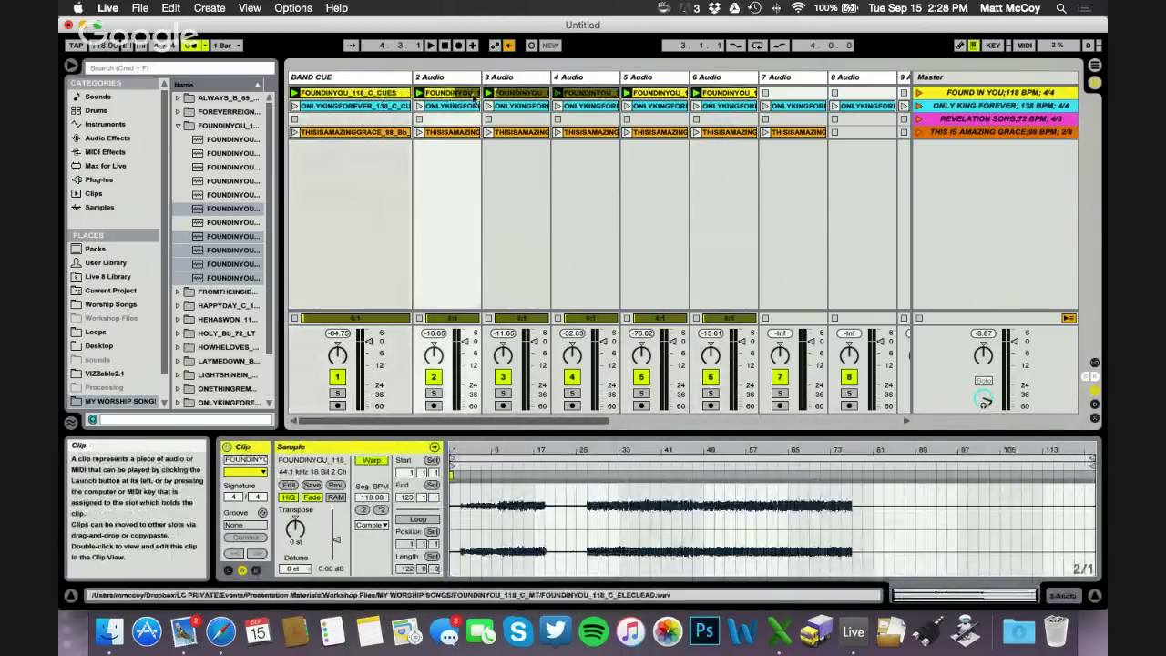
pyautogui.keyDown('shift'); pyautogui.click(656, 93); pyautogui.keyUp('shift')
pyautogui.click(918, 93)
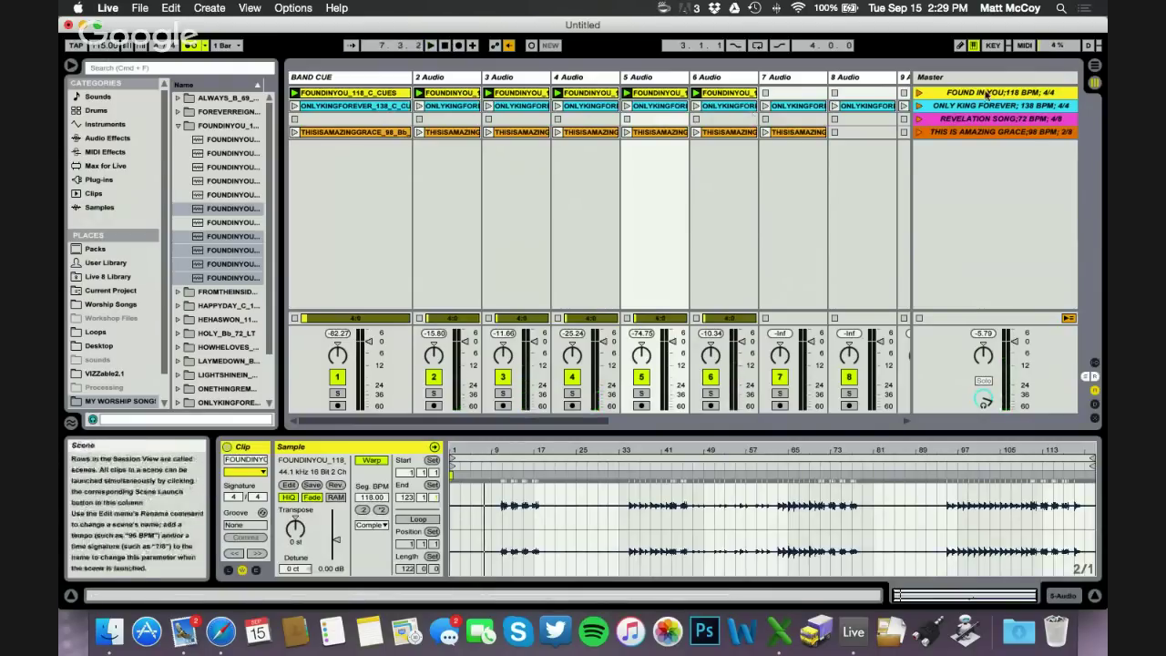
# - Rename the first scene to "FOUND IN YOU;125 BPM; 4/4" and launch it at the new tempo
pyautogui.rightClick(939, 100)
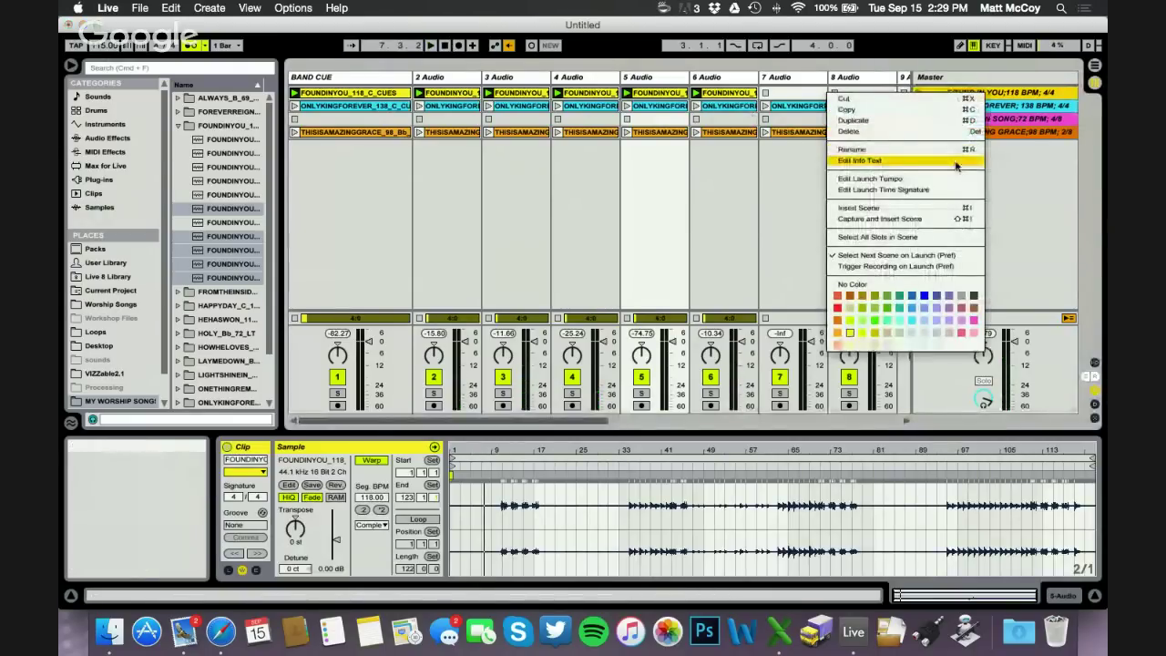
pyautogui.click(864, 149)
pyautogui.press('BackSpace')
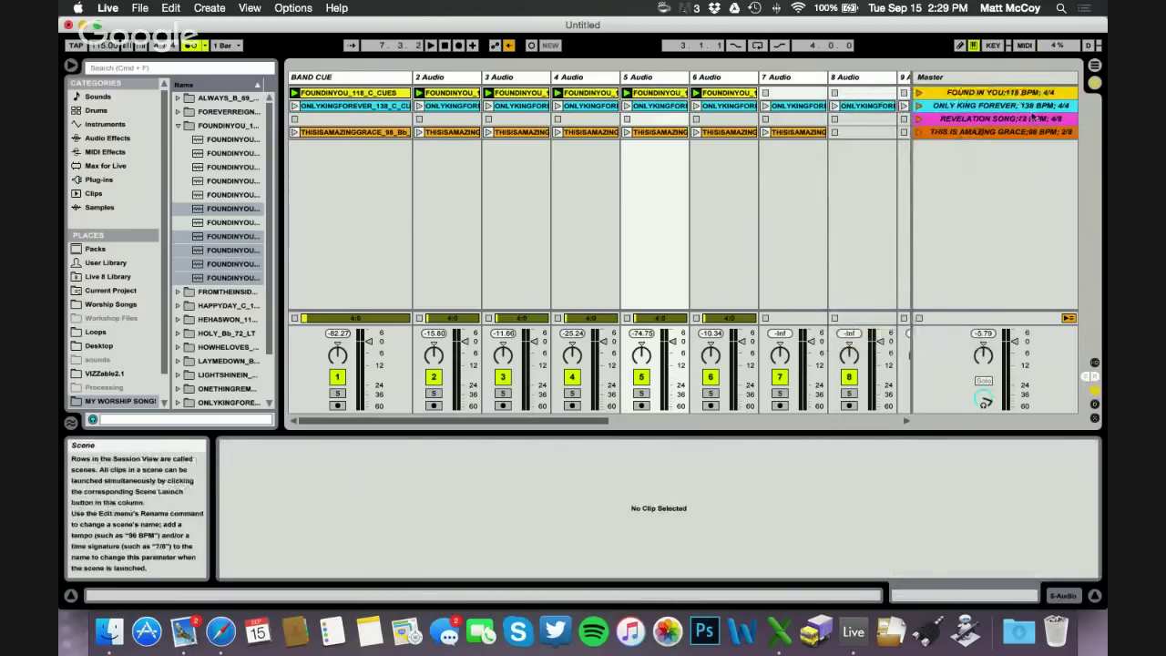
pyautogui.write('125')
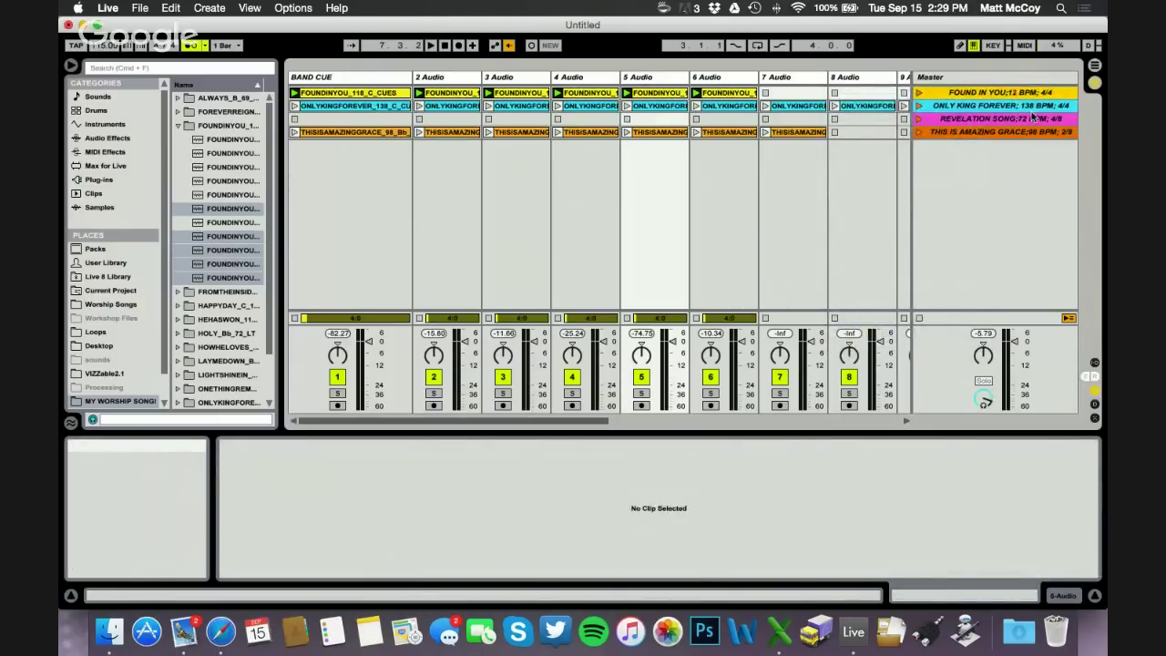
pyautogui.click(918, 93)
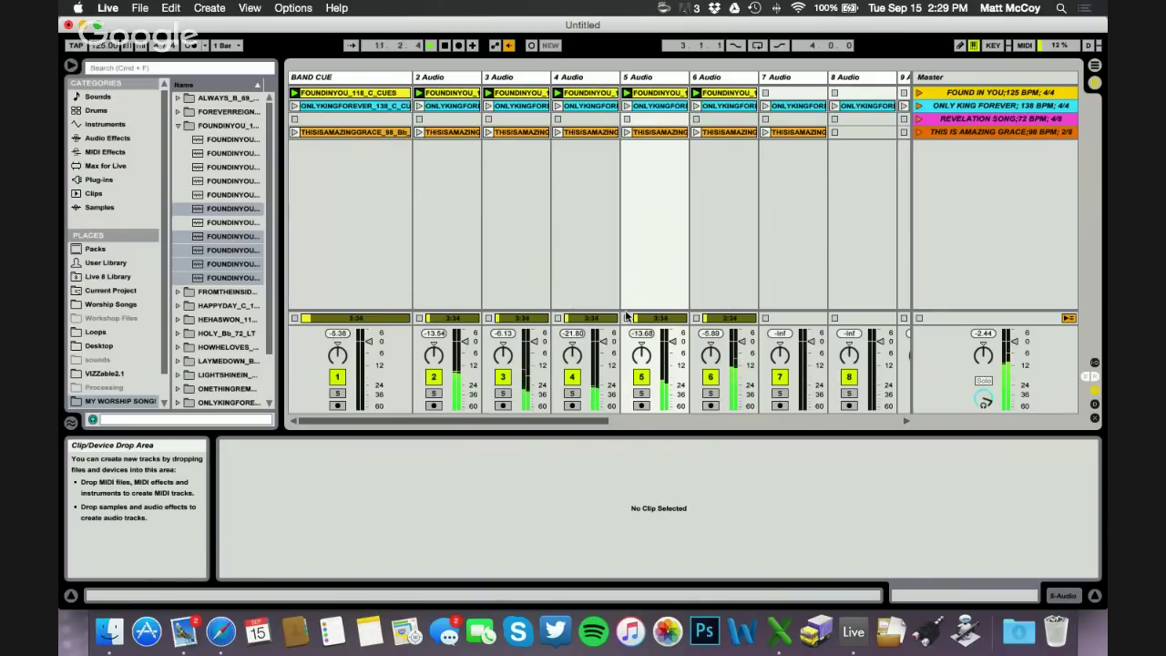
# - Try transposing the FOUND IN YOU clips from 2 Audio through 6 Audio to -2 st, and return them to 0 st
pyautogui.click(474, 94)
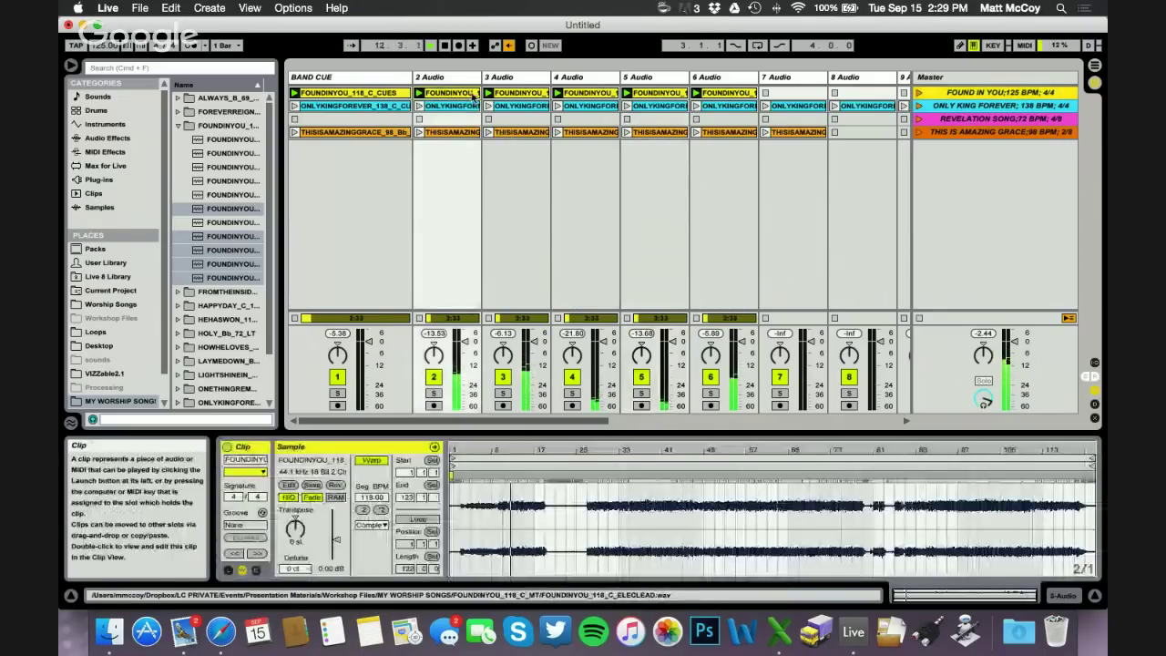
pyautogui.keyDown('shift'); pyautogui.click(729, 94); pyautogui.keyUp('shift')
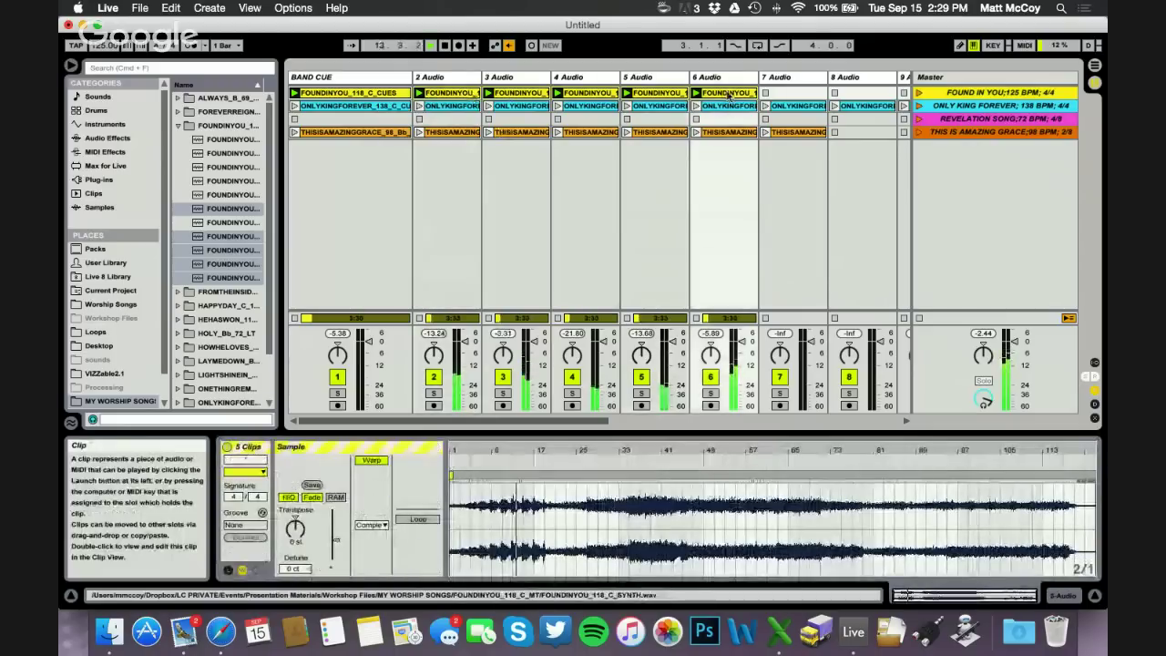
pyautogui.click(295, 536)
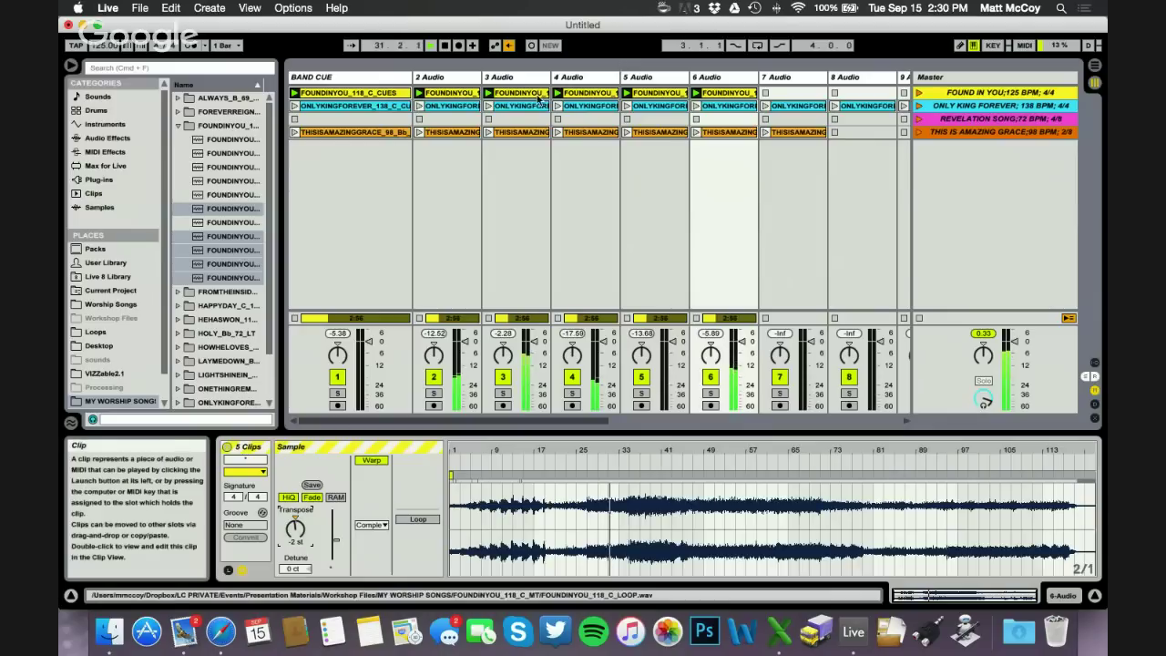
pyautogui.click(511, 163)
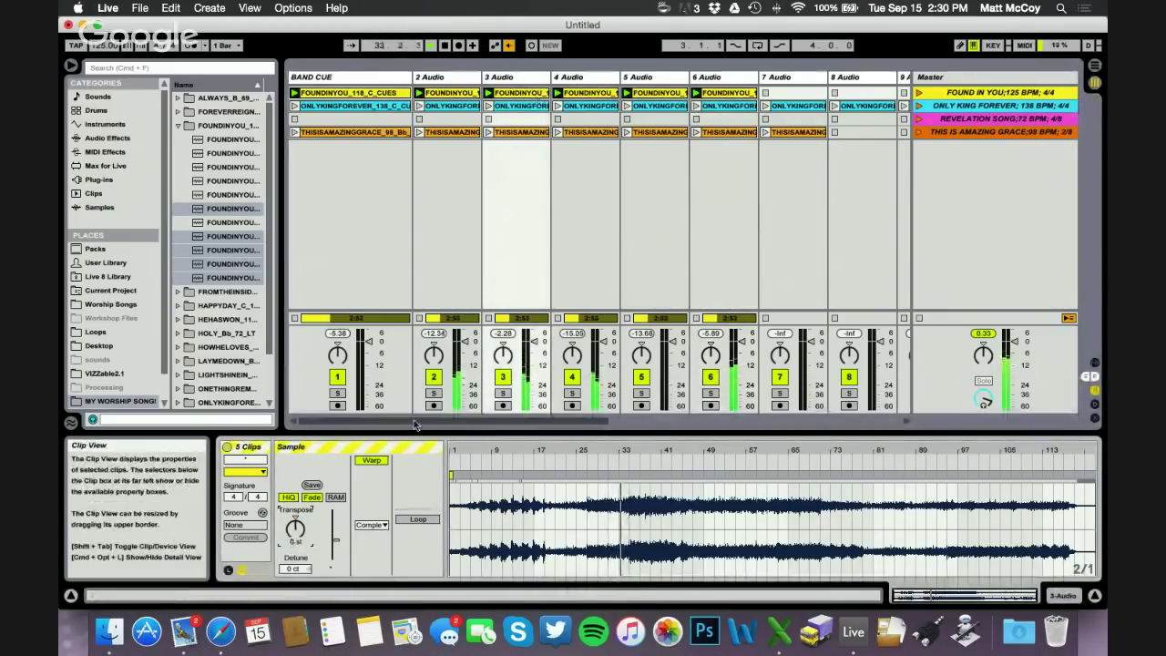
# - Set the transposition of the five selected Found In You clips to 0 semitones and clear the clip selection
pyautogui.moveTo(295, 542); pyautogui.dragTo(295, 550)
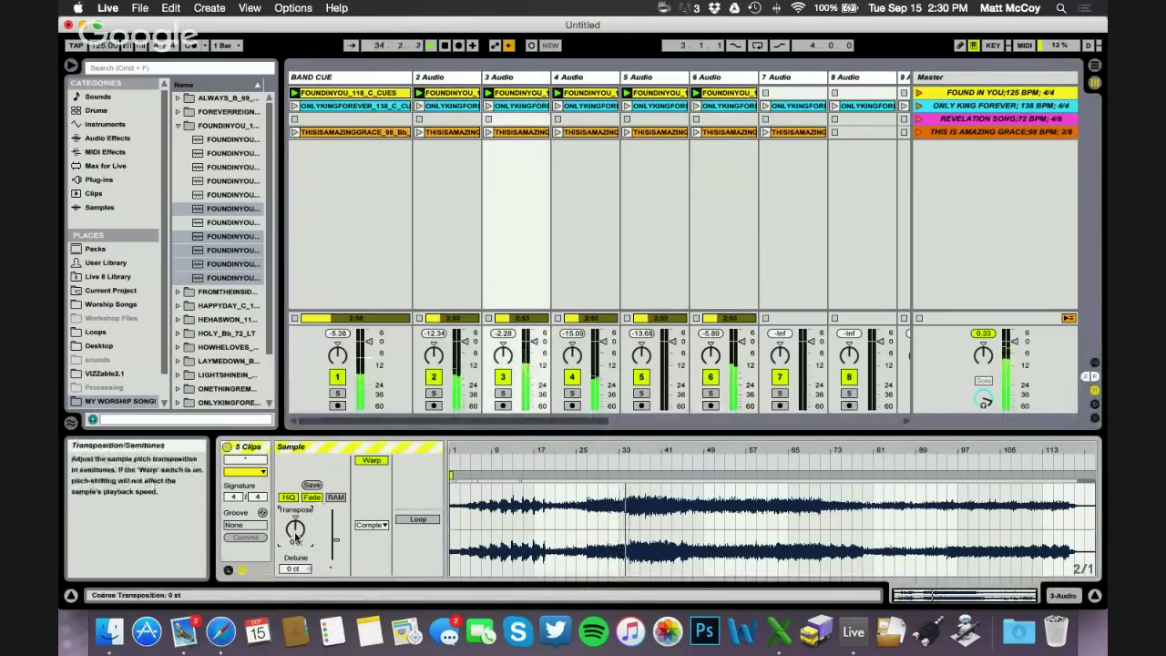
pyautogui.click(533, 298)
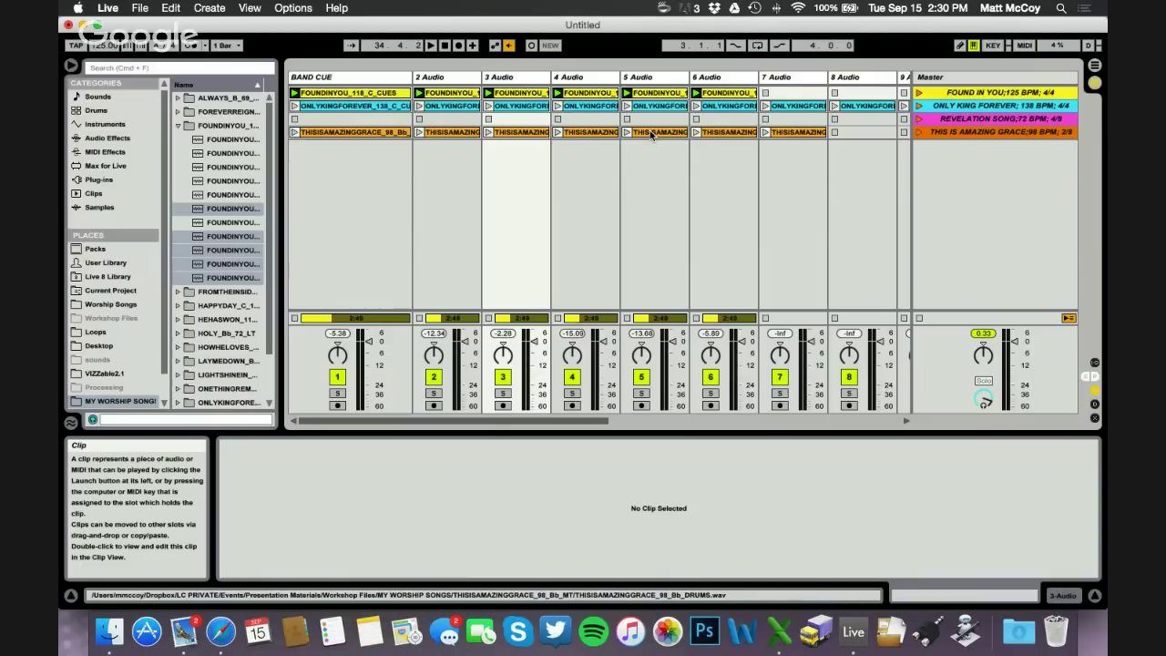
# - Examine the waveforms and sample settings of the Only King Forever clips on the first few tracks
pyautogui.click(392, 106)
pyautogui.click(460, 107)
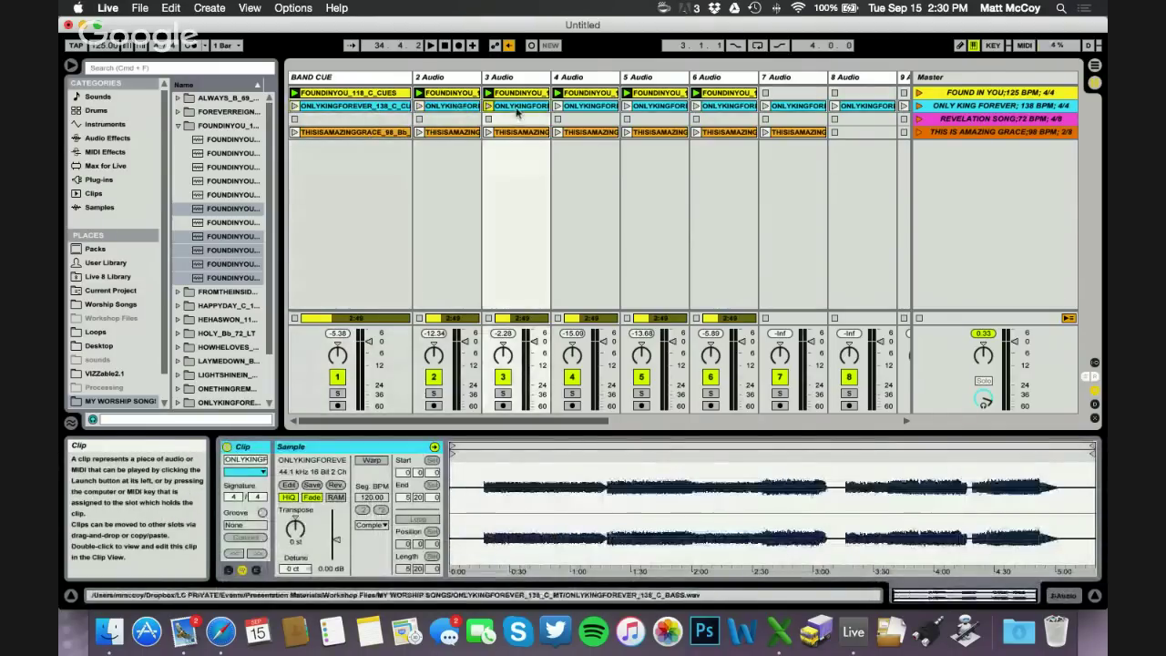
pyautogui.click(516, 106)
pyautogui.click(450, 107)
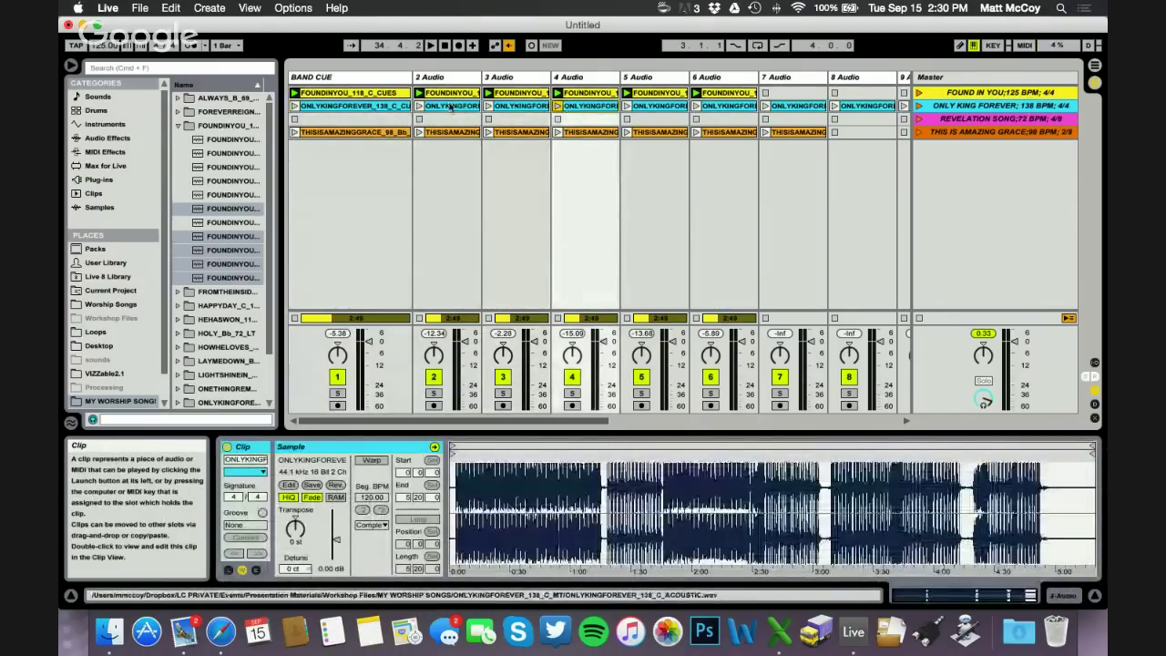
pyautogui.click(450, 108)
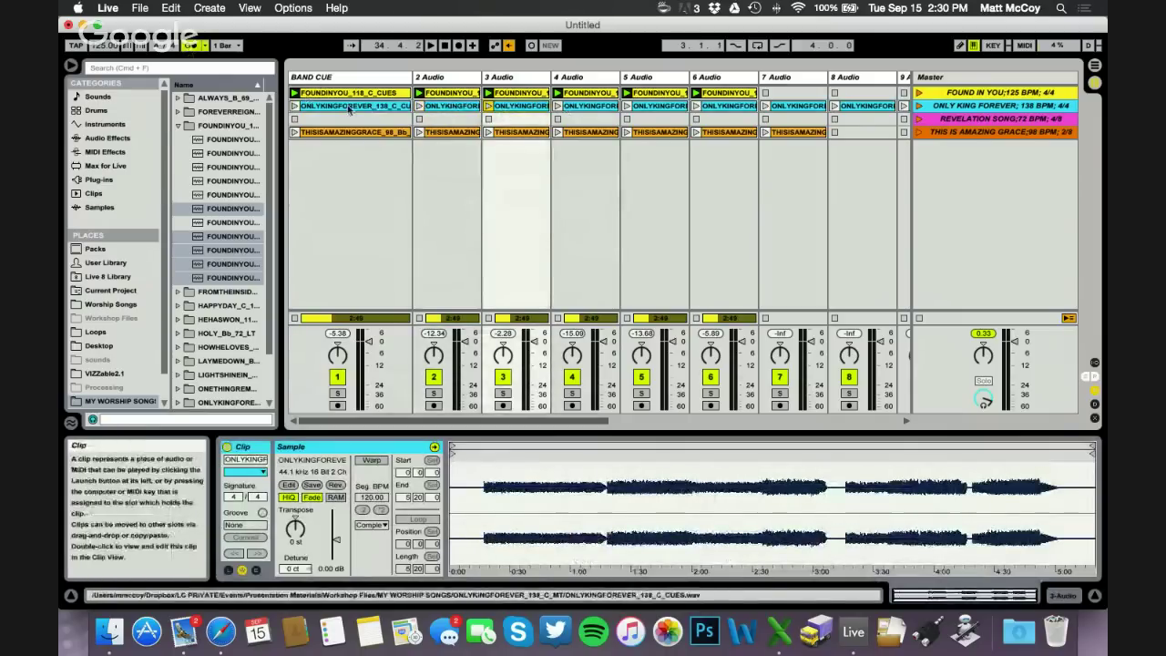
pyautogui.click(409, 107)
pyautogui.click(450, 93)
pyautogui.click(521, 93)
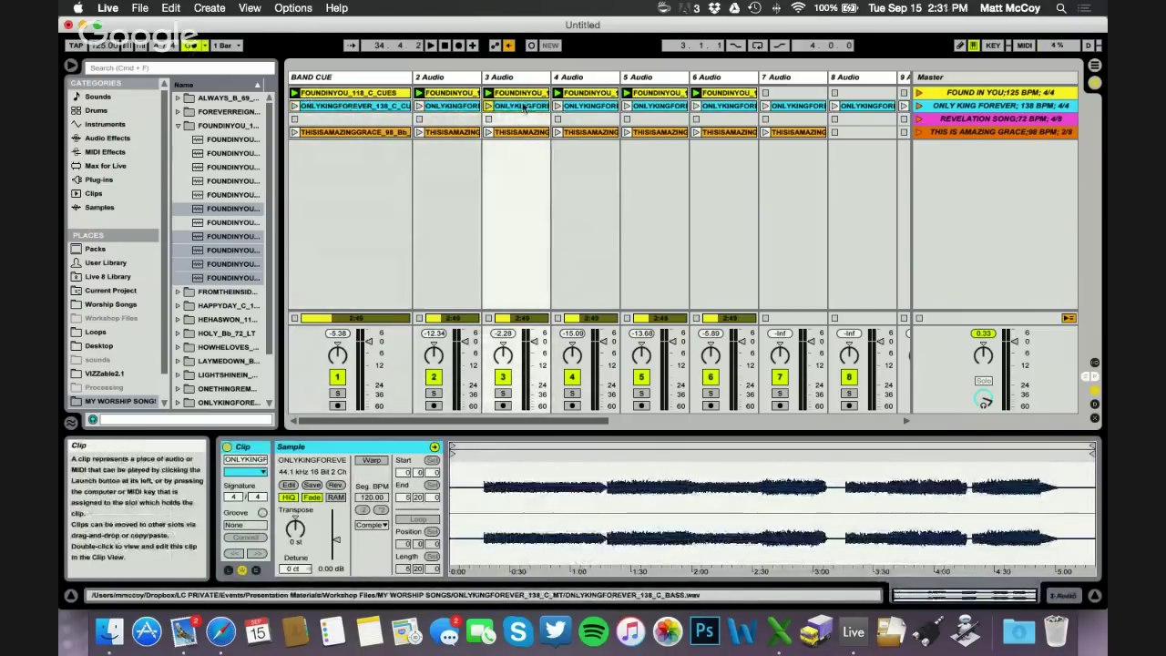
pyautogui.click(524, 179)
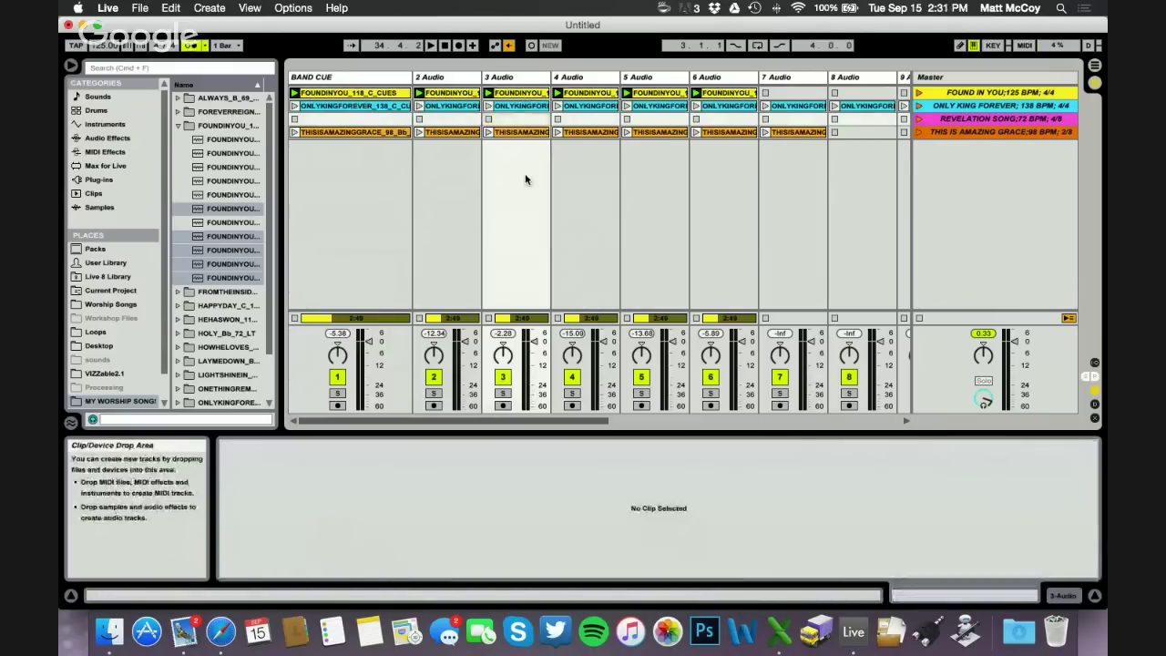
# - Review the default warp mode options in the Record Warp Launch preferences, keeping Complex
pyautogui.click(108, 7)
pyautogui.click(123, 44)
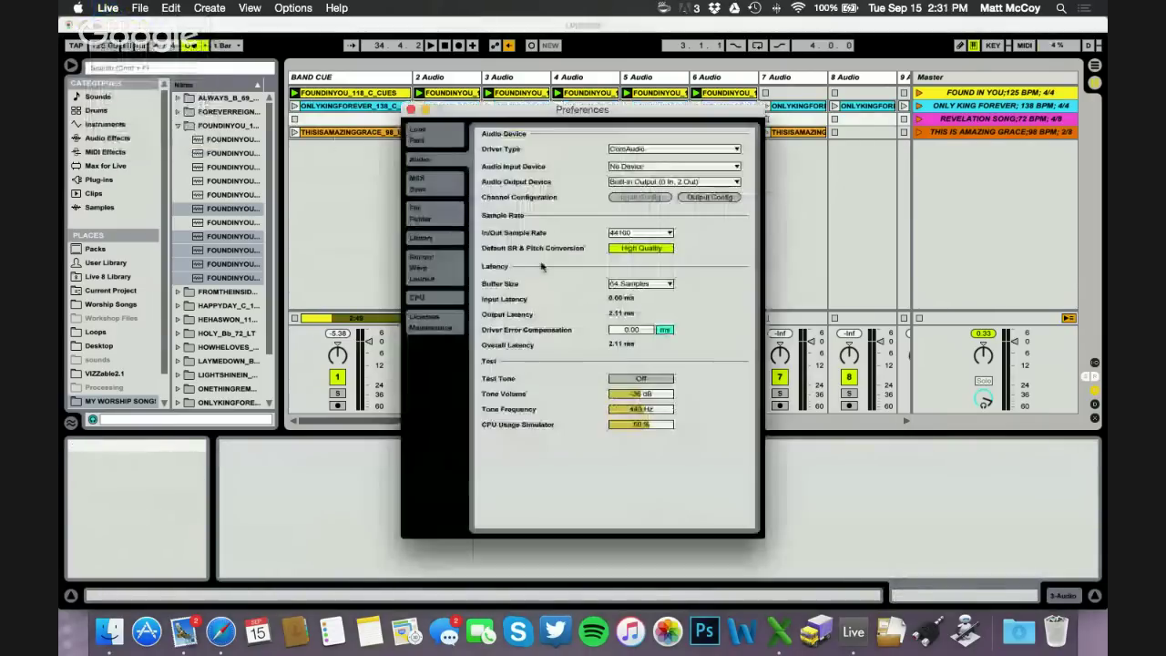
pyautogui.click(426, 266)
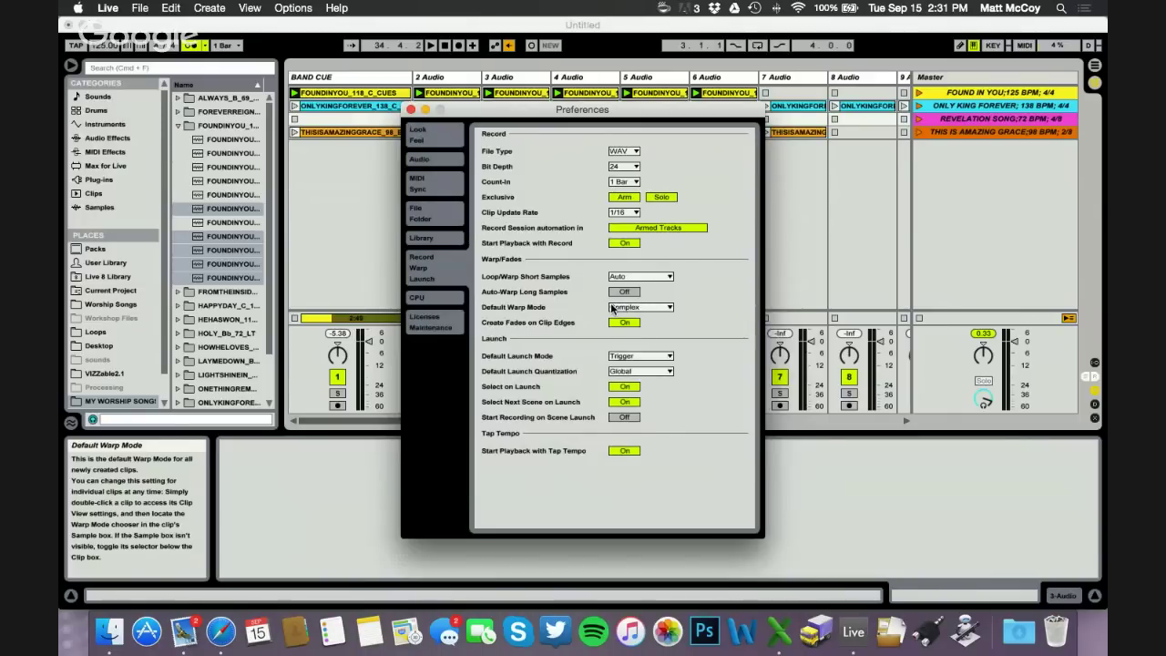
pyautogui.click(659, 308)
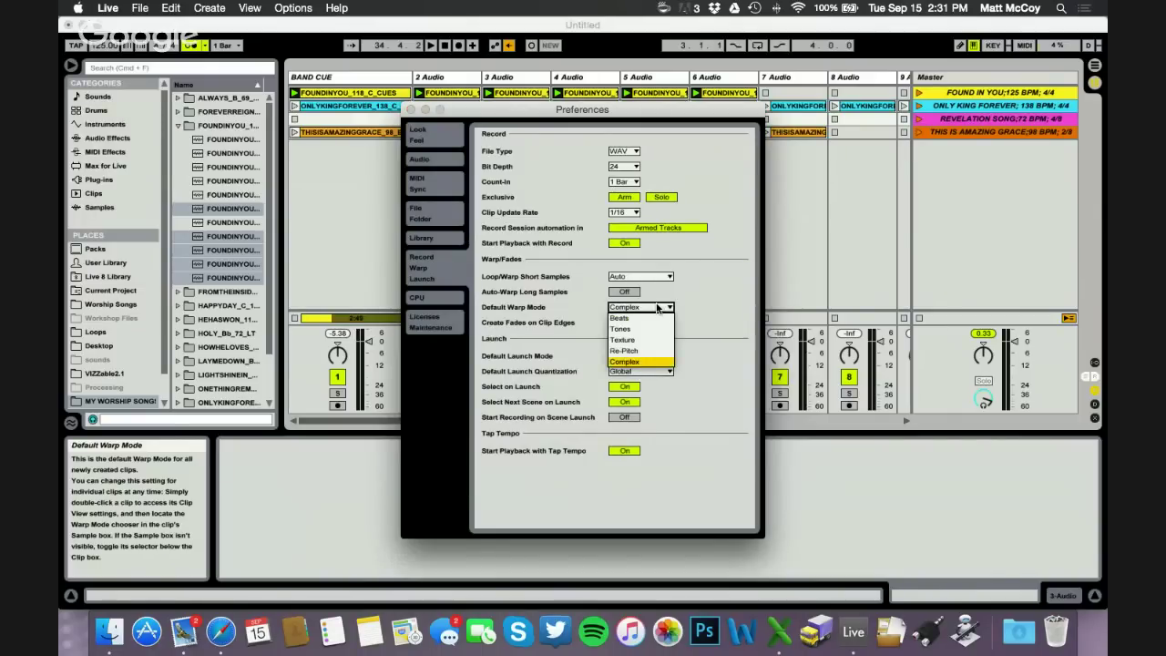
pyautogui.click(692, 340)
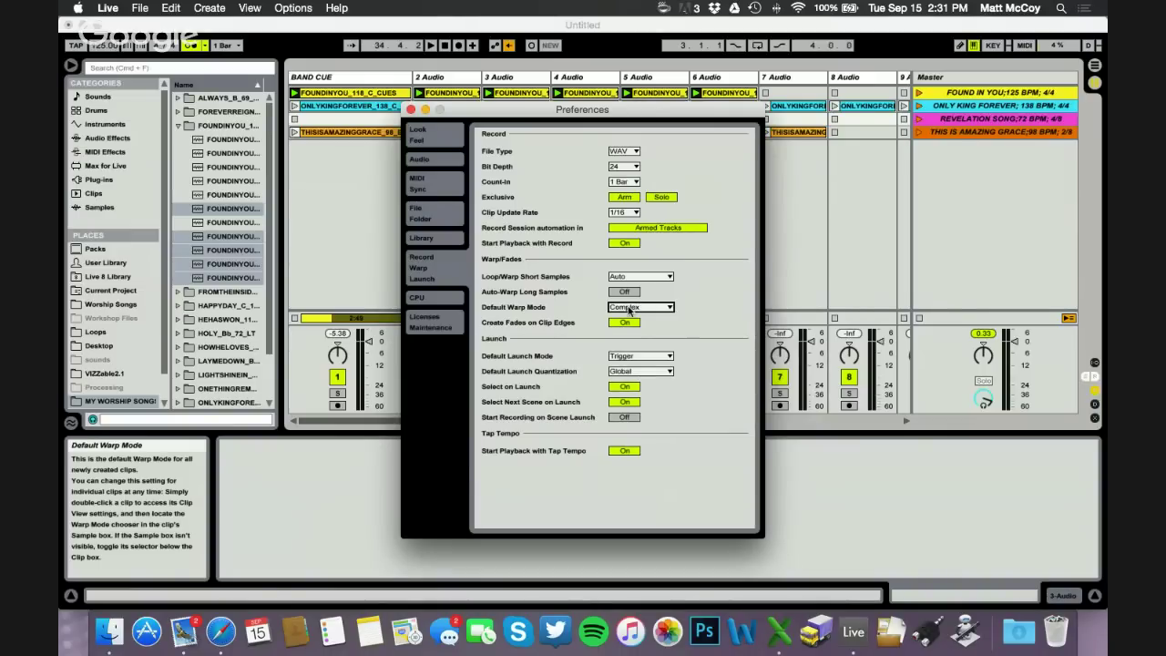
pyautogui.click(629, 310)
pyautogui.click(728, 336)
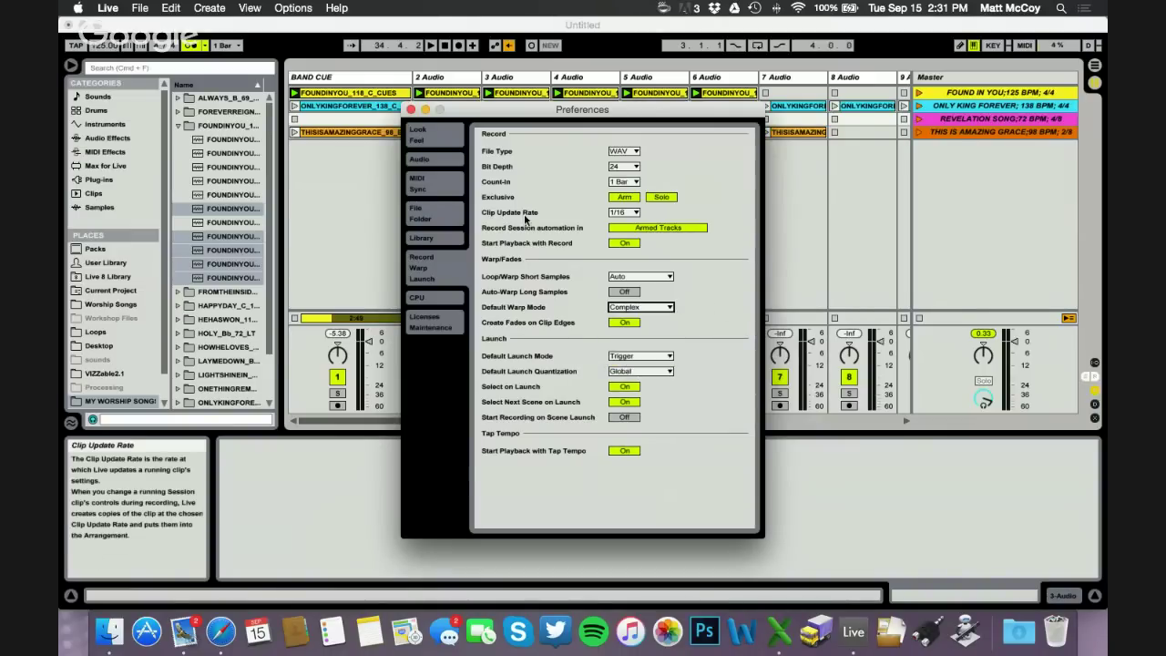
pyautogui.click(411, 109)
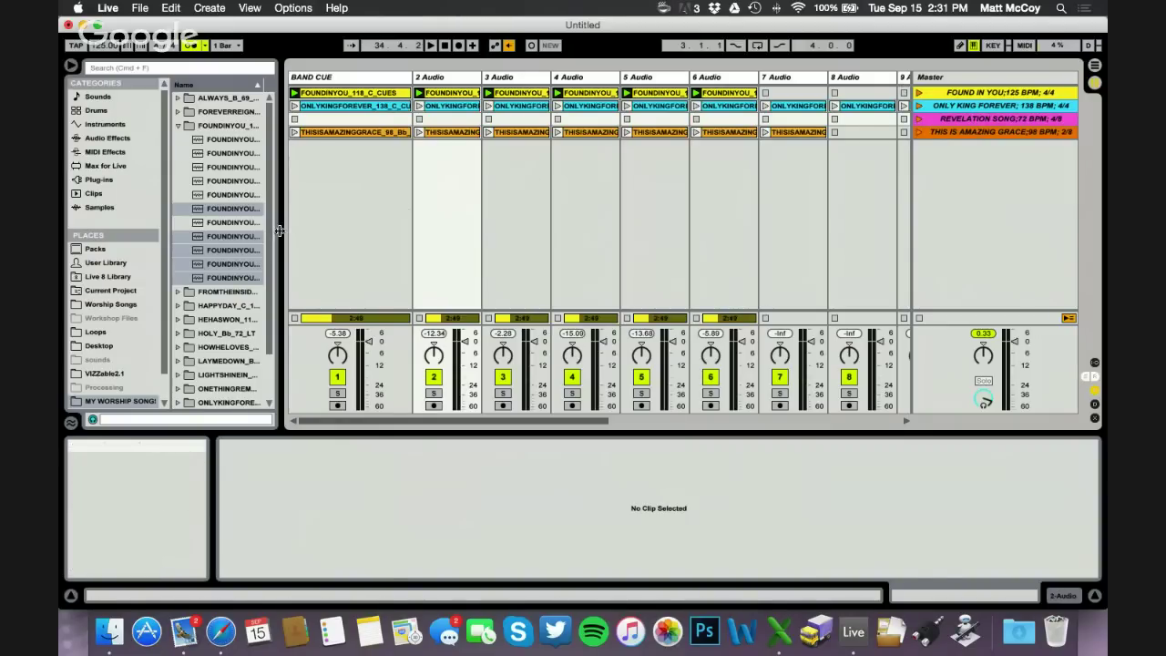
# - Narrow the browser and map computer keys 1 to 4 to the Found In You, Only King Forever, Revelation Song and This Is Amazing Grace scenes
pyautogui.moveTo(281, 227)
pyautogui.mouseDown()
pyautogui.moveTo(338, 229)
pyautogui.moveTo(260, 232)
pyautogui.mouseUp()
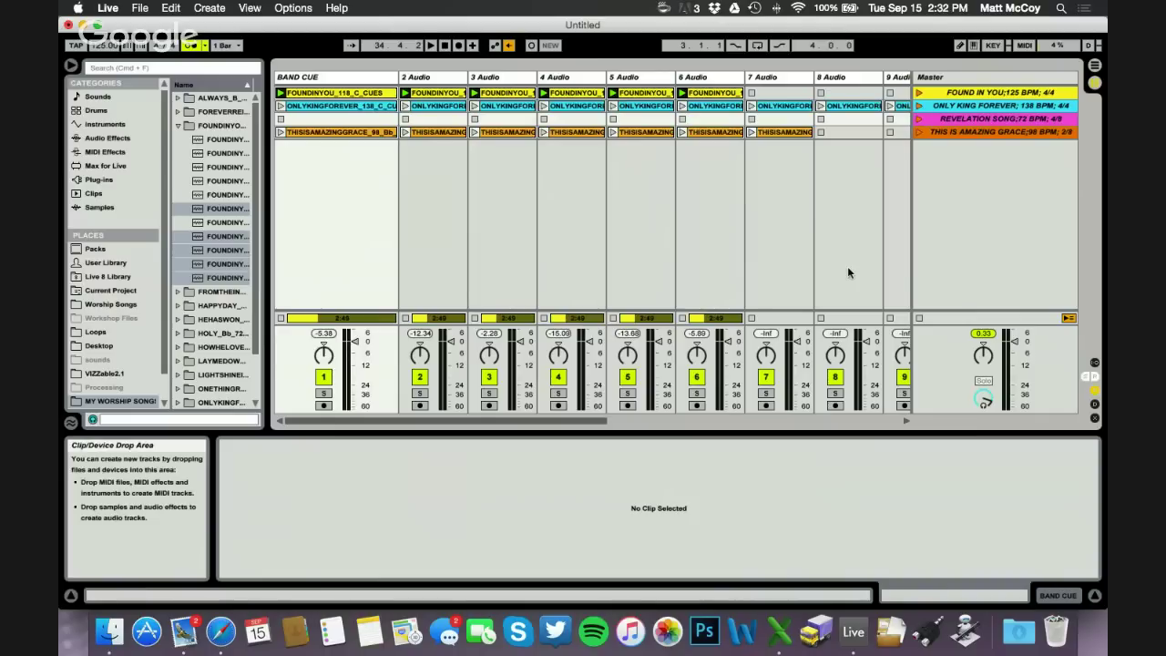
pyautogui.click(992, 47)
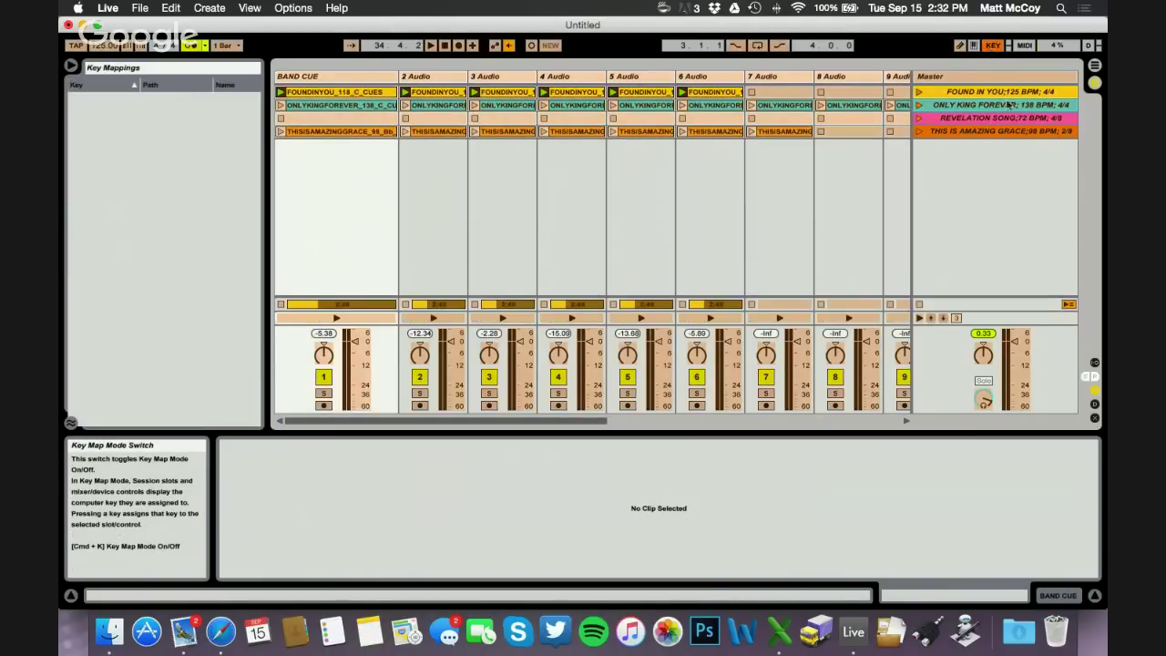
pyautogui.moveTo(267, 217); pyautogui.dragTo(234, 222)
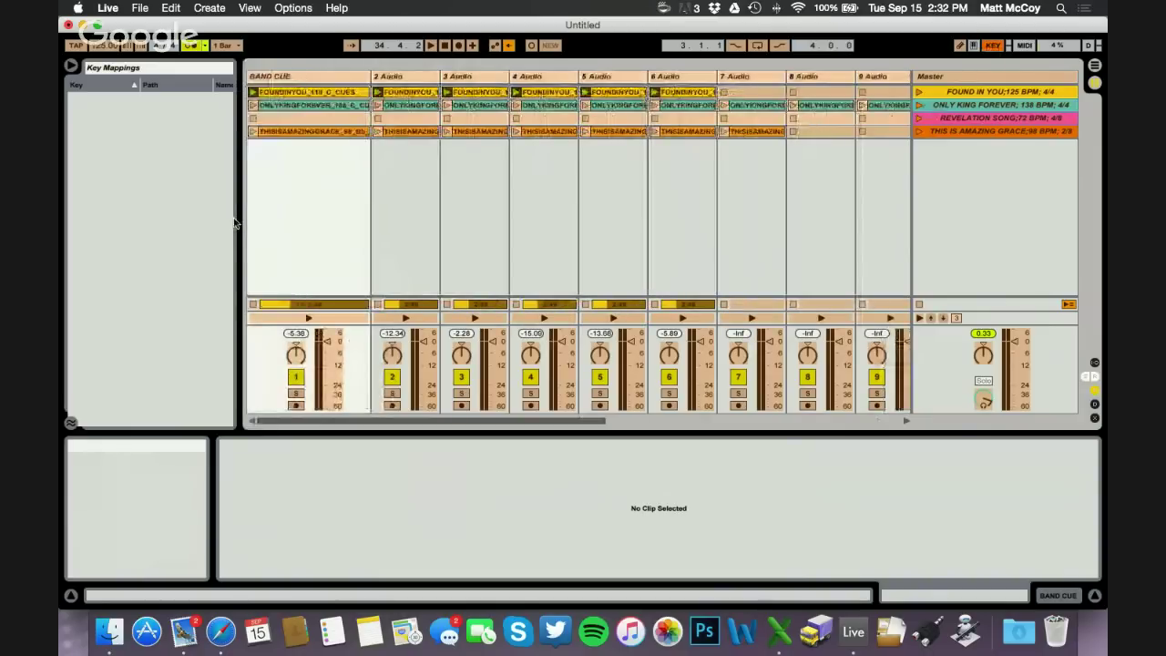
pyautogui.click(993, 92)
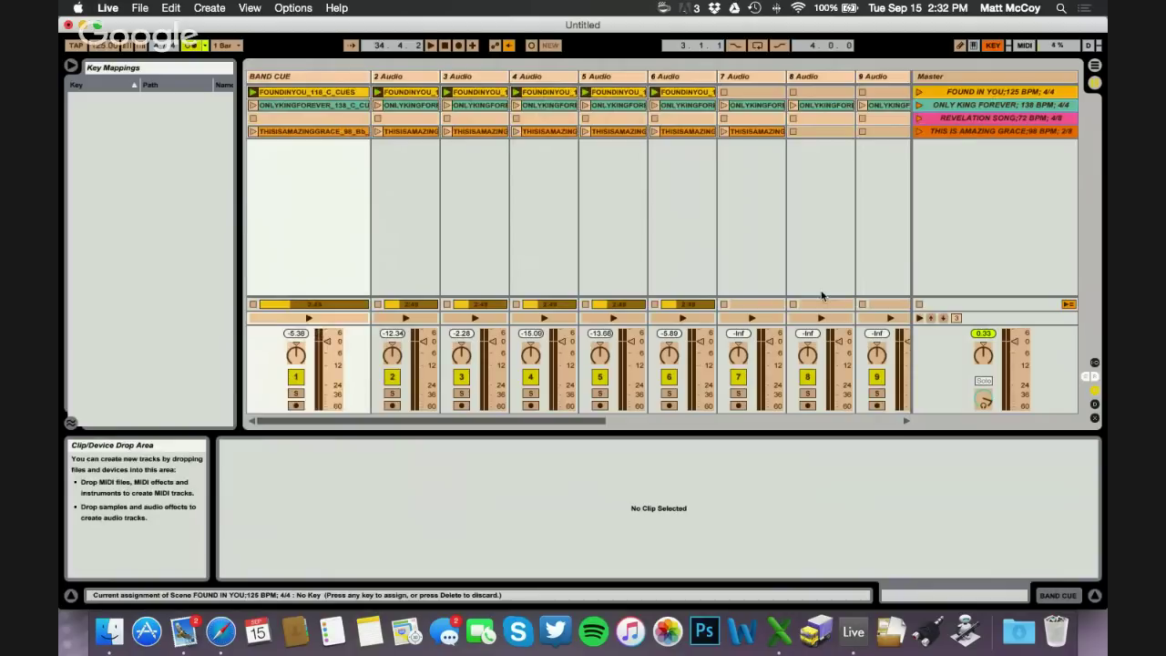
pyautogui.press('1')
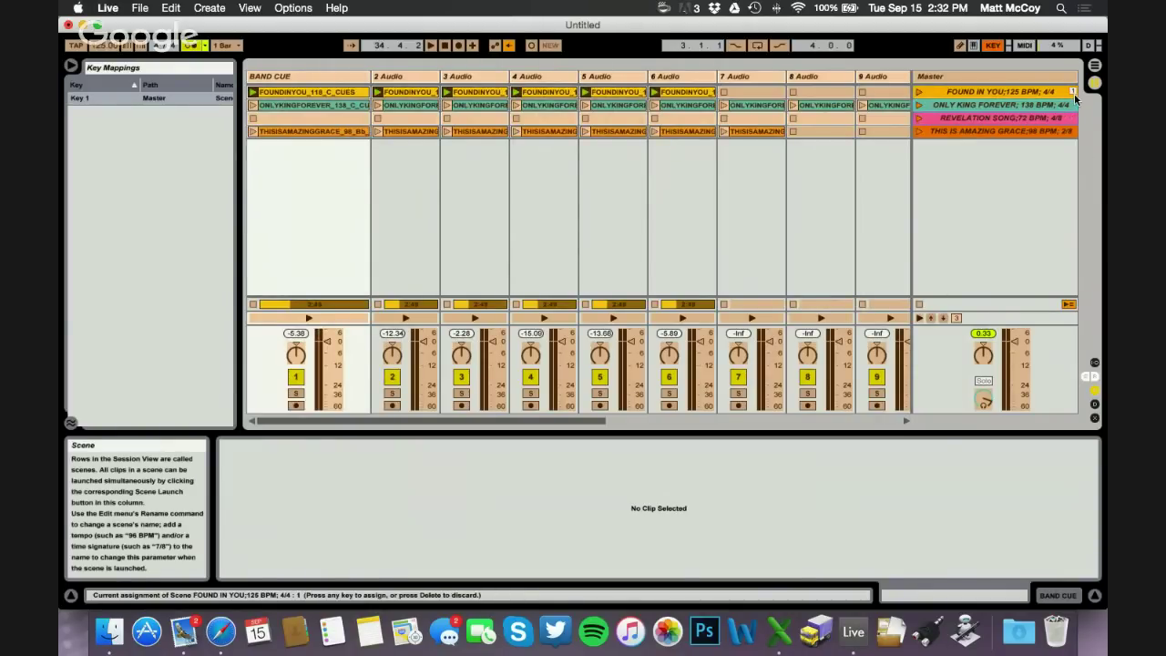
pyautogui.click(1011, 104)
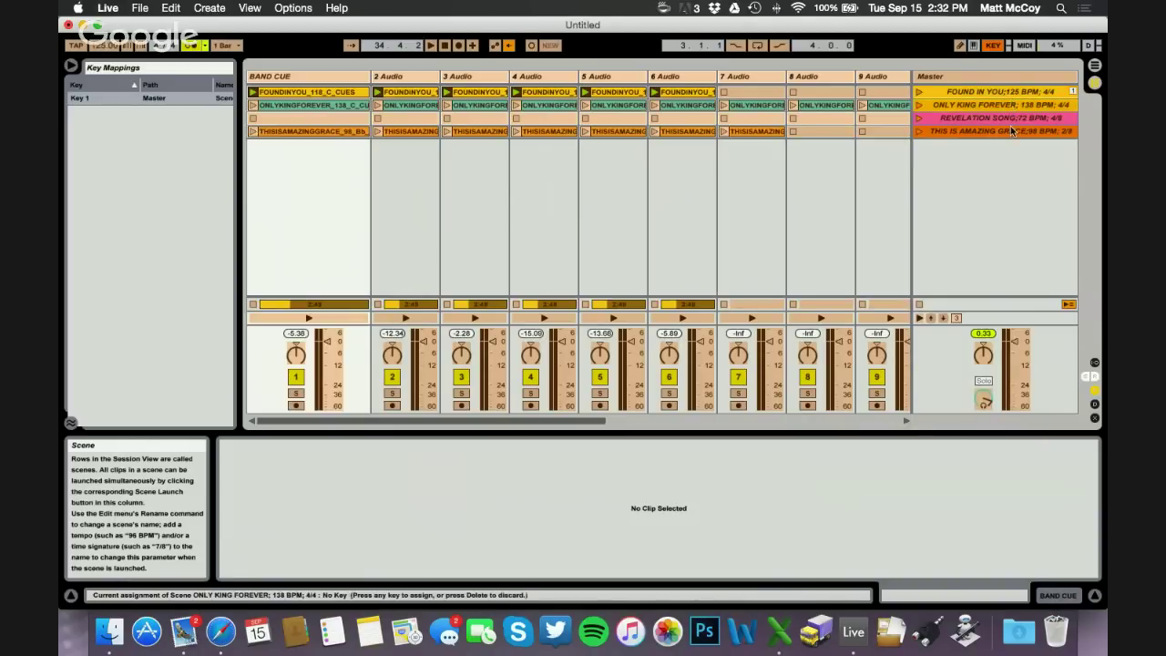
pyautogui.press('2')
pyautogui.click(1034, 120)
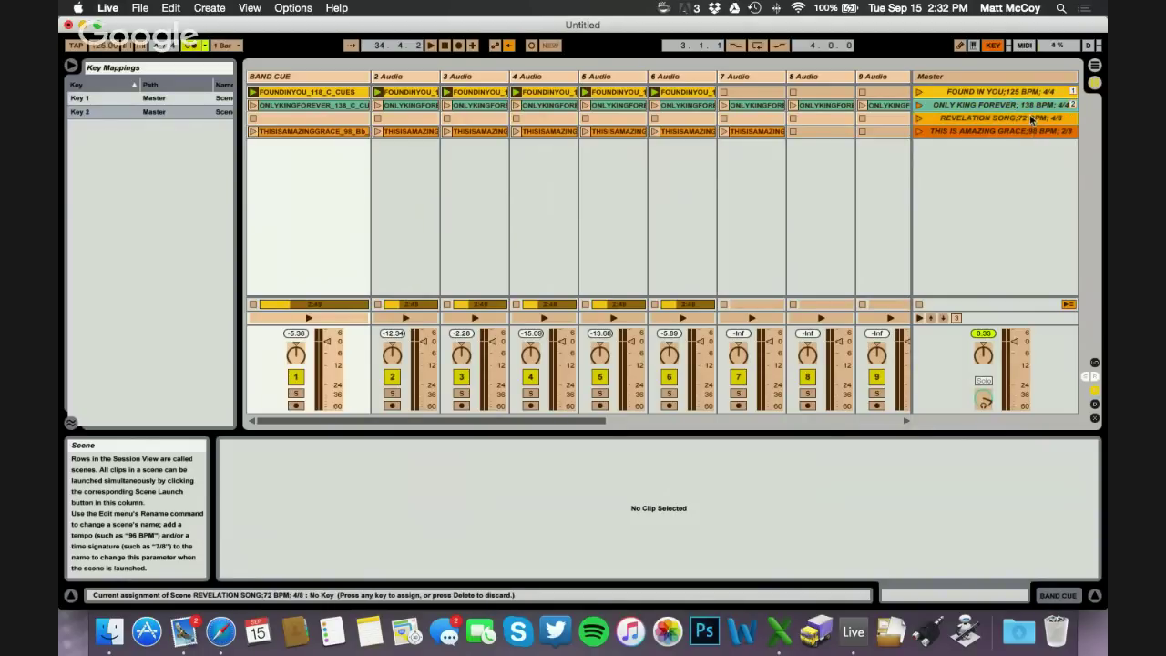
pyautogui.press('3')
pyautogui.click(1031, 132)
pyautogui.press('4')
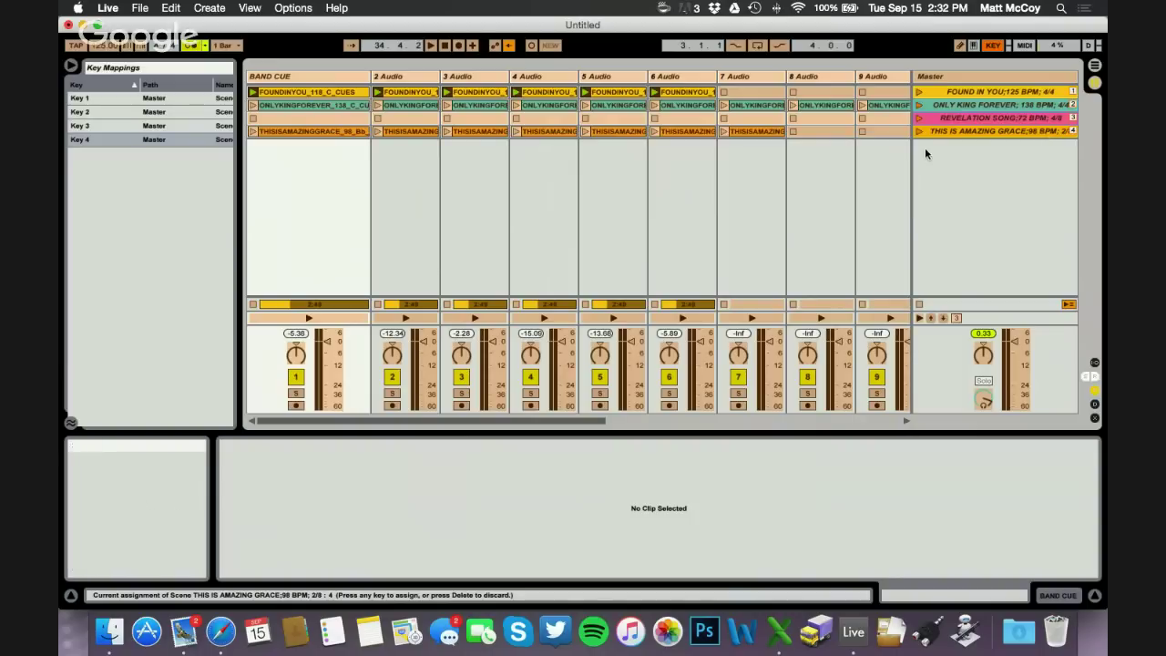
pyautogui.click(993, 46)
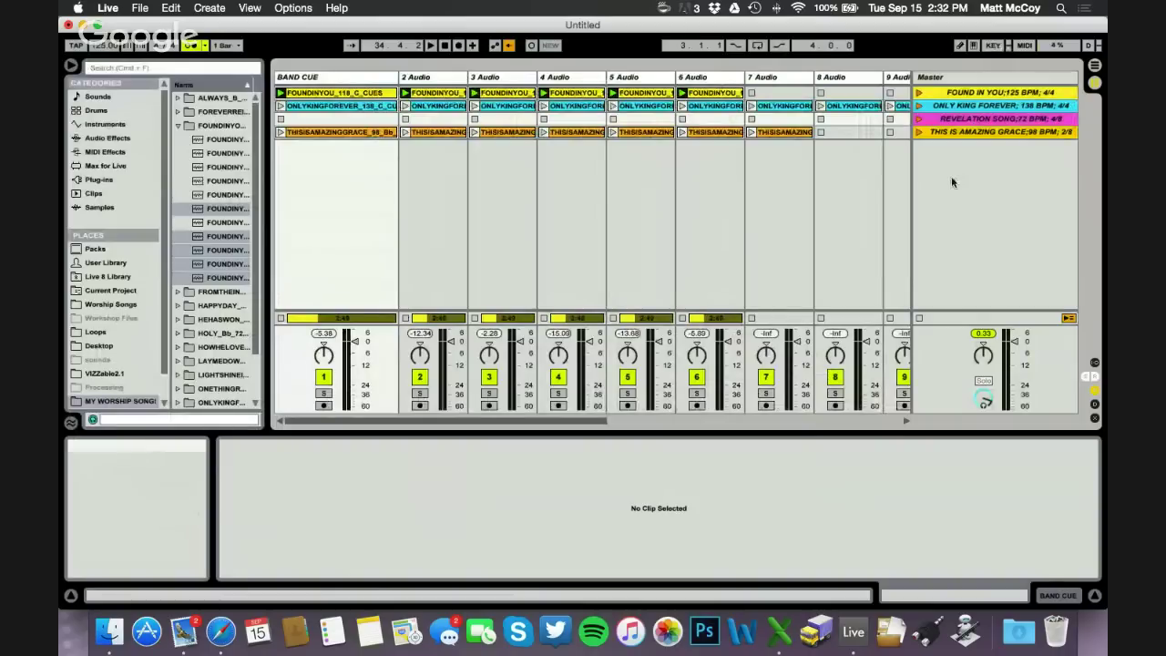
# - Test launching the Only King Forever and This Is Amazing Grace scenes, and review the key mappings
pyautogui.press('Return')
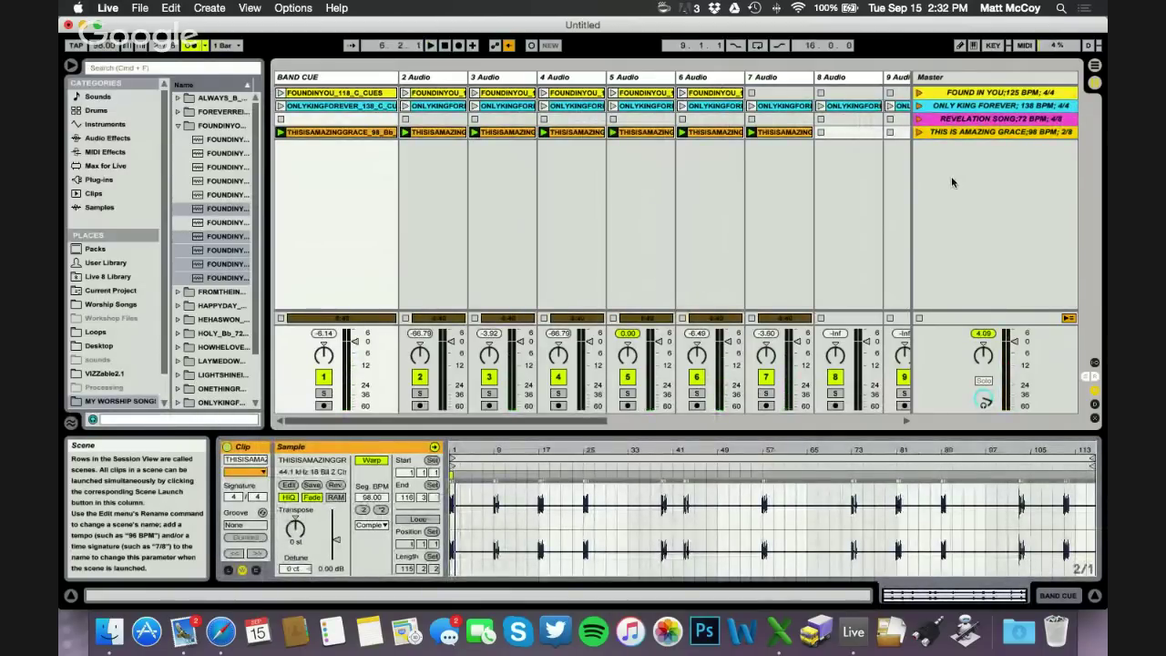
pyautogui.click(781, 133)
pyautogui.keyDown('shift'); pyautogui.click(389, 133); pyautogui.keyUp('shift')
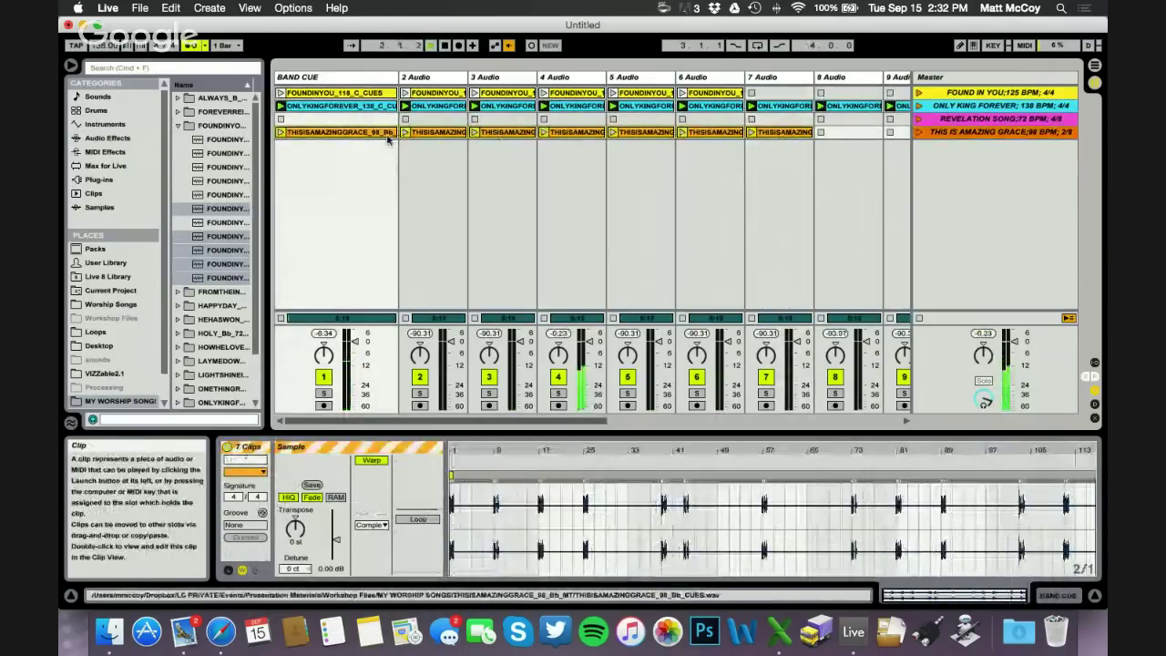
pyautogui.click(918, 132)
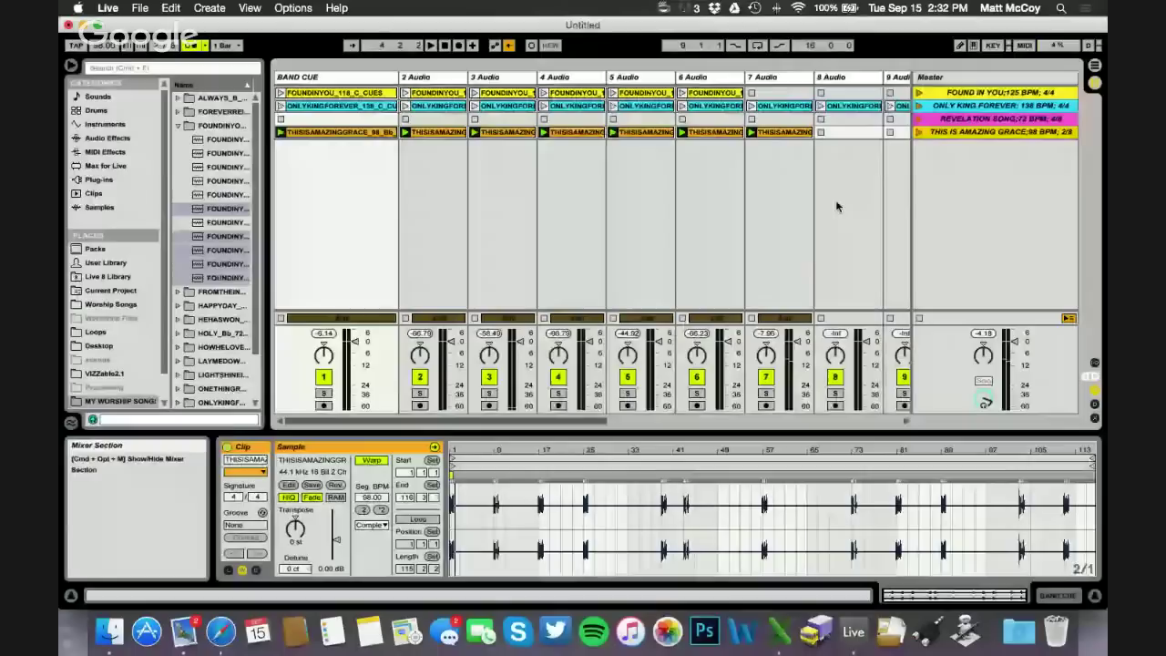
pyautogui.click(992, 44)
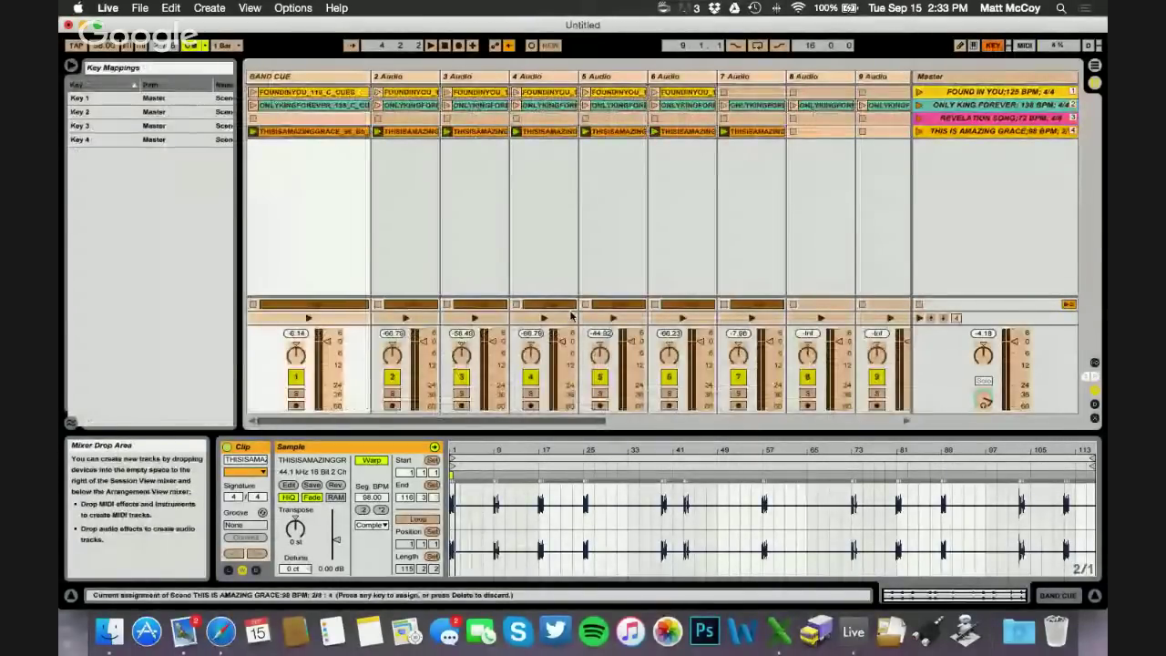
pyautogui.click(992, 45)
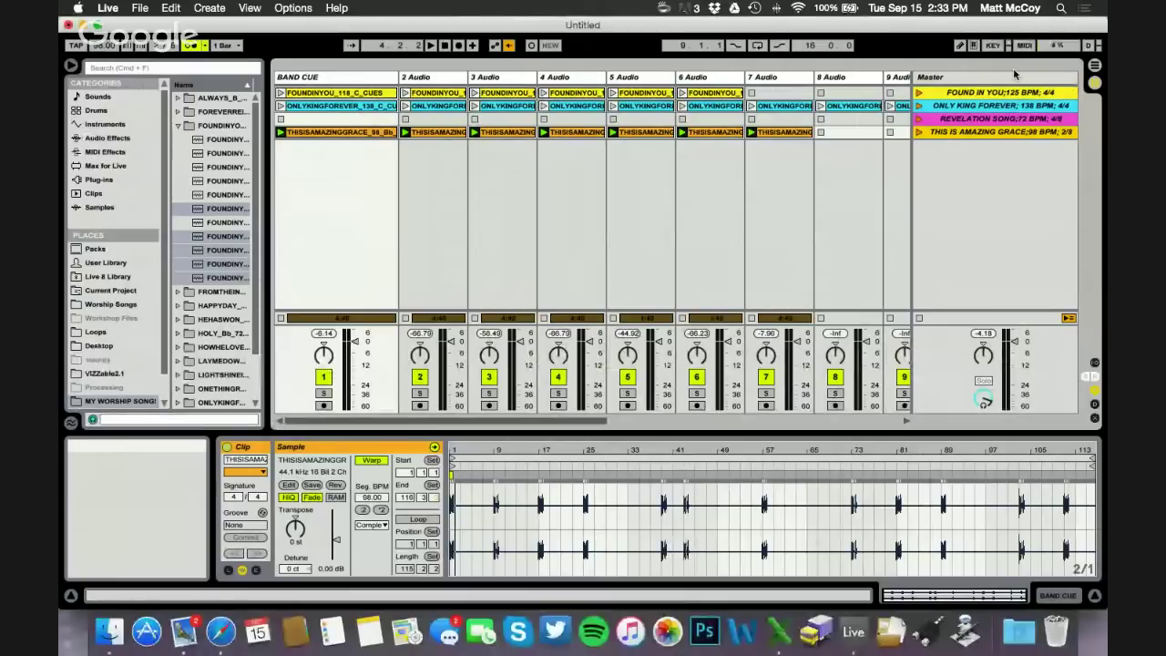
# - Switch to Safari and examine the Looptimus USB foot controller section on the Loop Community homepage
pyautogui.click(220, 631)
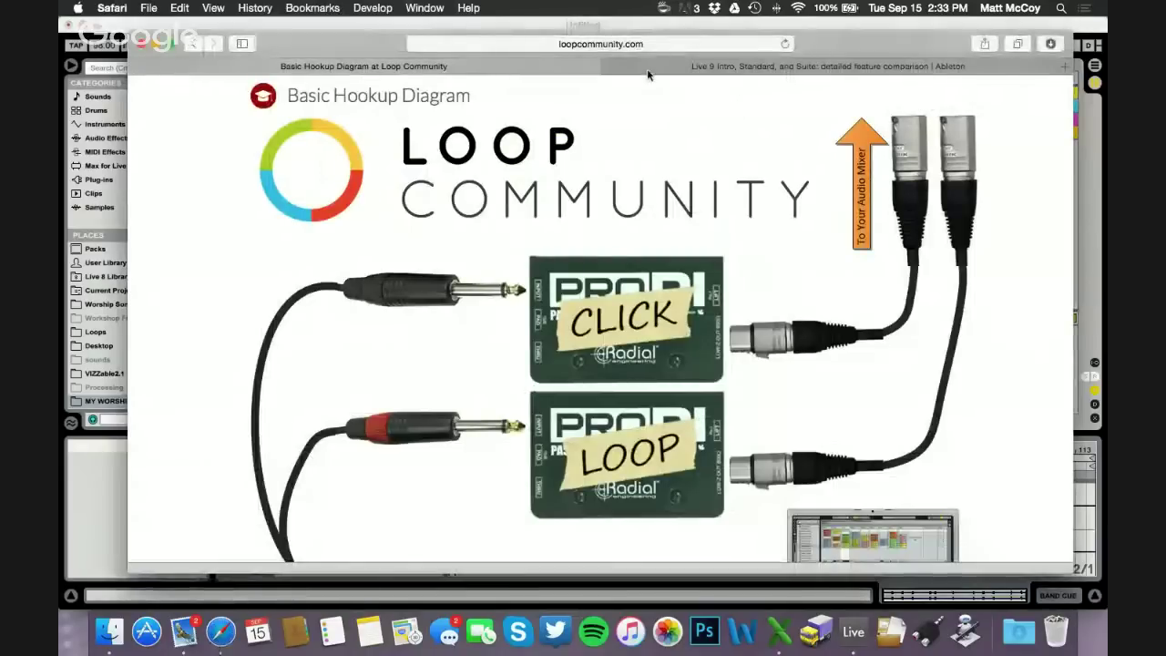
pyautogui.click(194, 44)
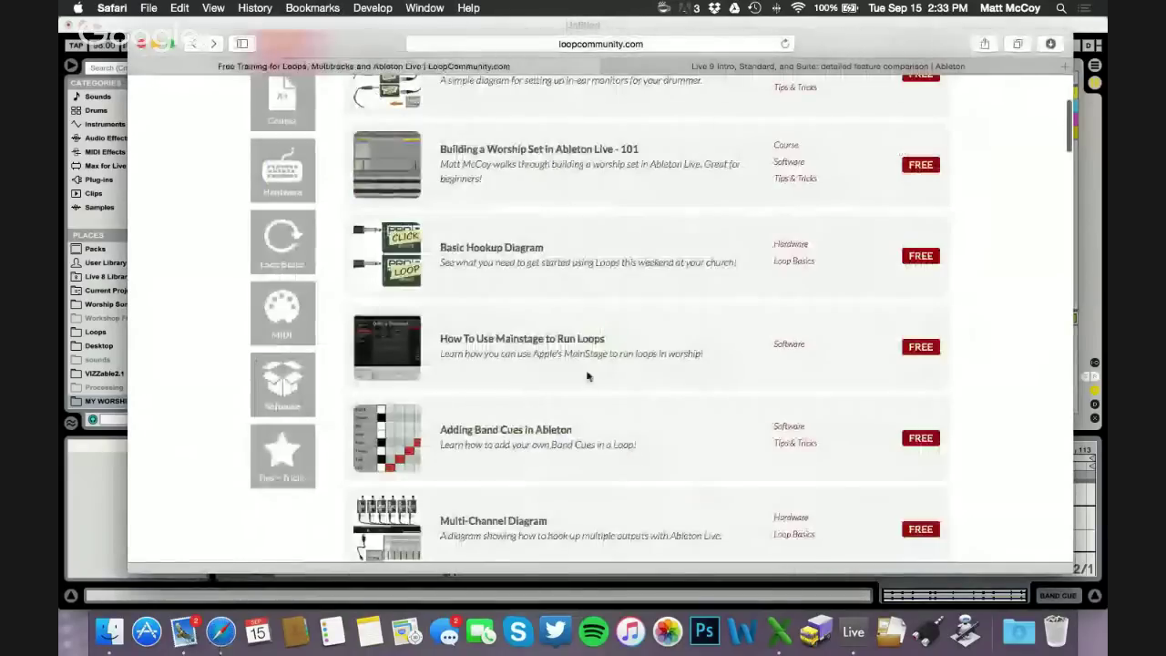
pyautogui.click(195, 44)
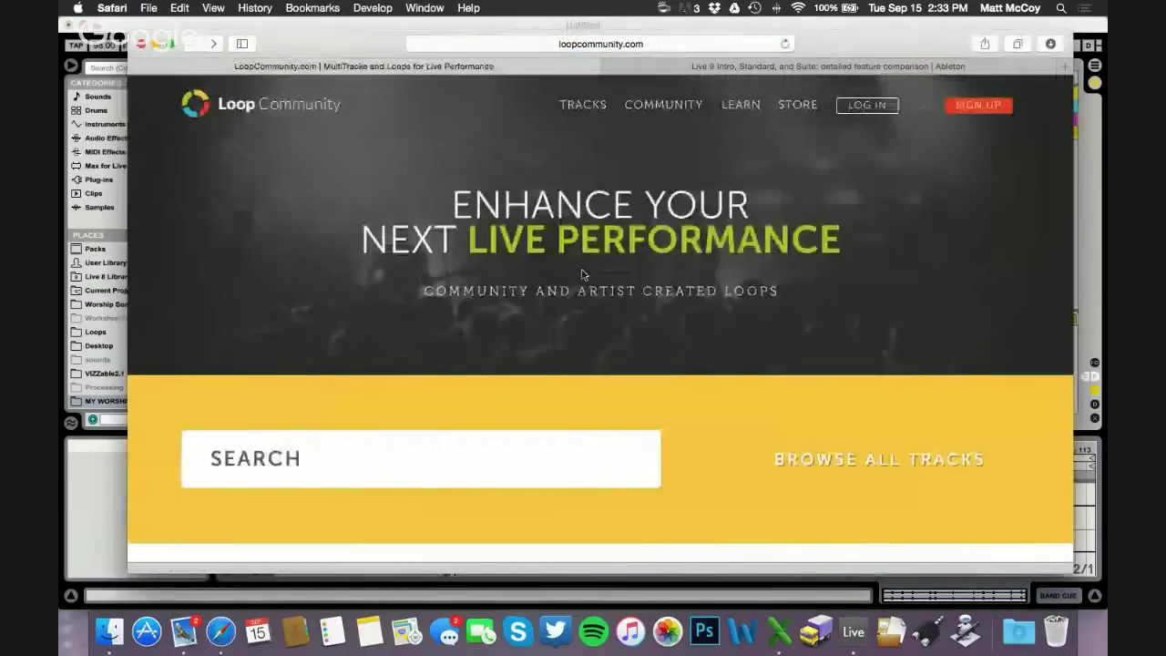
pyautogui.scroll(-15, 583, 275)
pyautogui.scroll(-15, 583, 275)
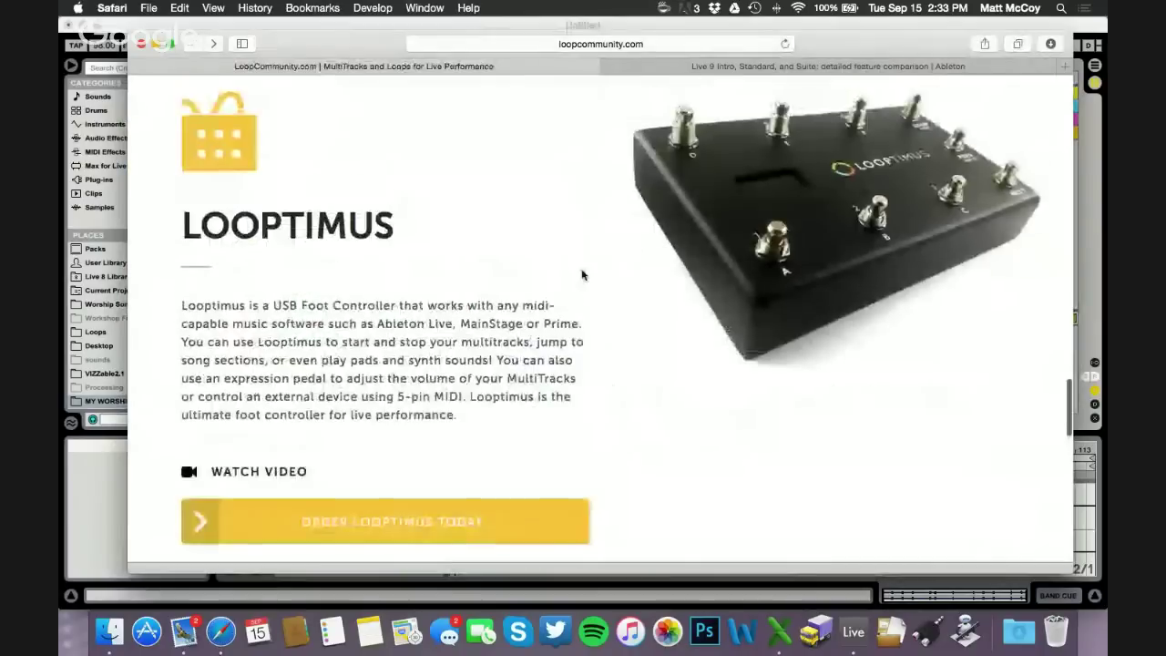
pyautogui.scroll(-2, 583, 275)
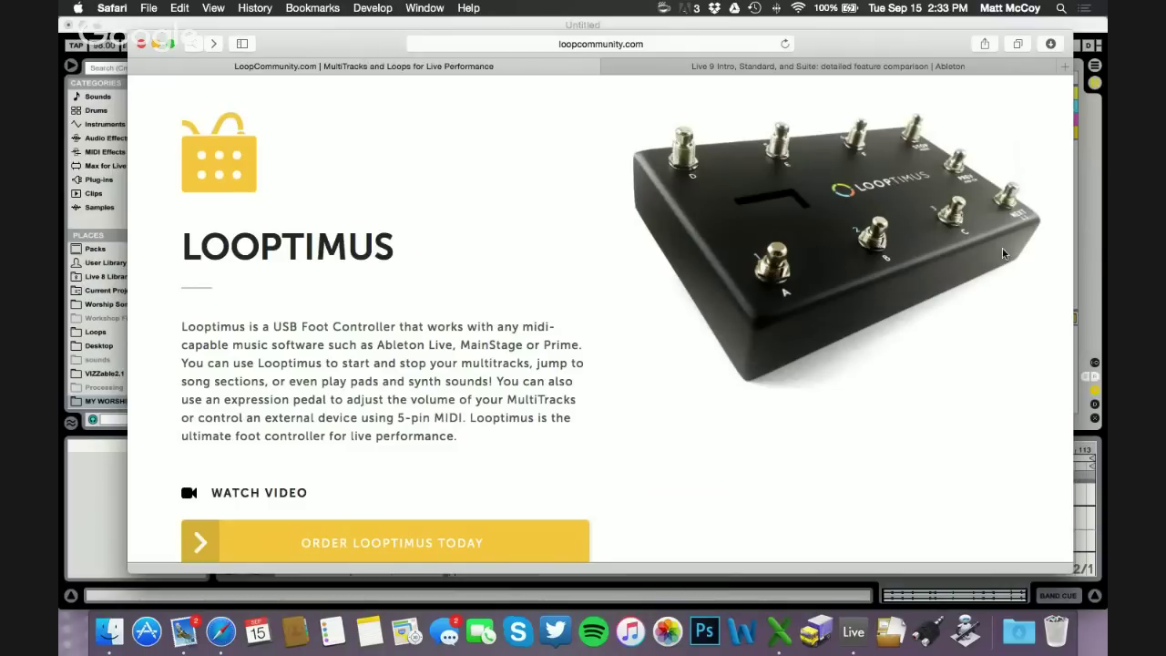
pyautogui.scroll(1, 976, 241)
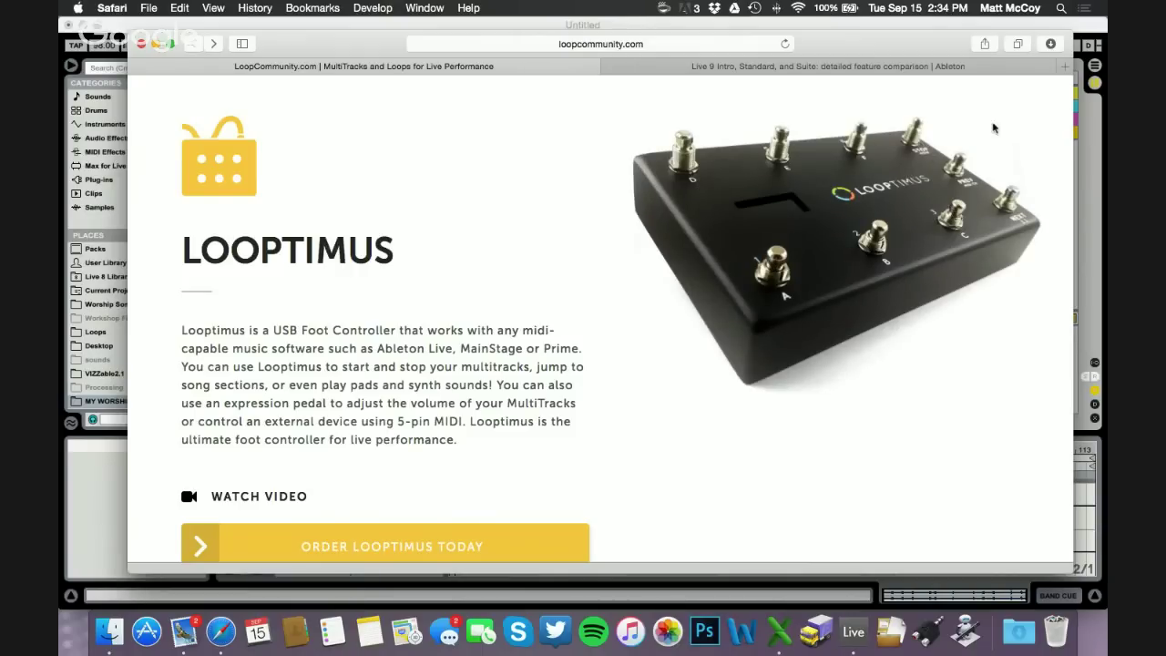
# - Return to Ableton Live and set the Looptimus input's Remote to On in the MIDI Sync preferences, with Track Off
pyautogui.click(1092, 137)
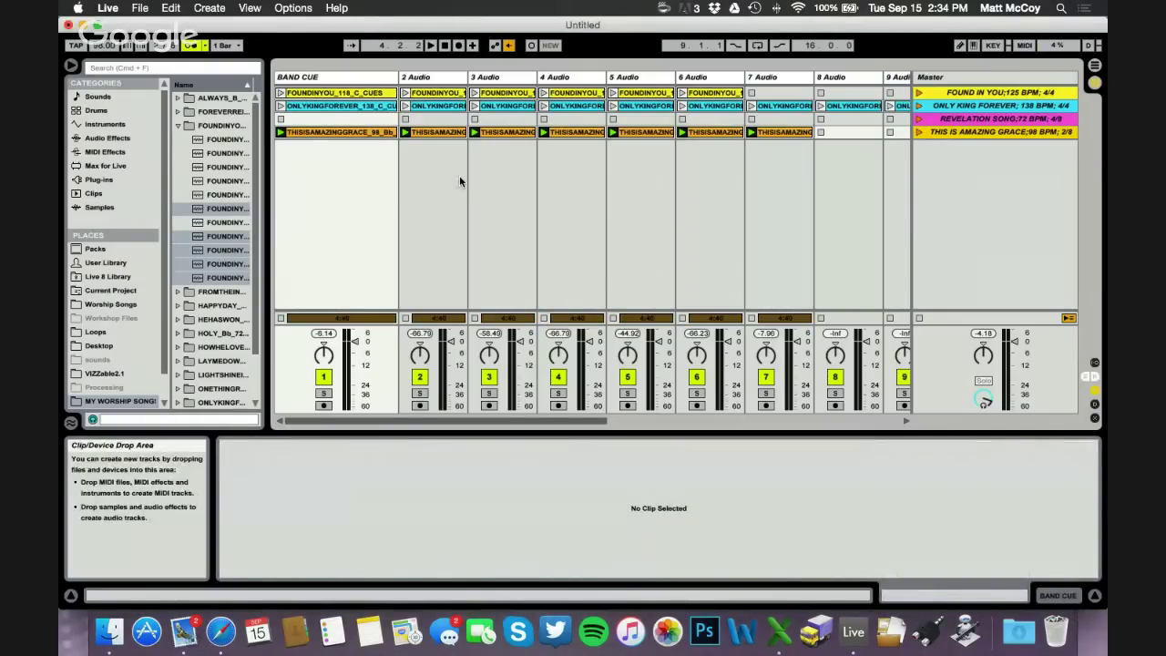
pyautogui.click(108, 8)
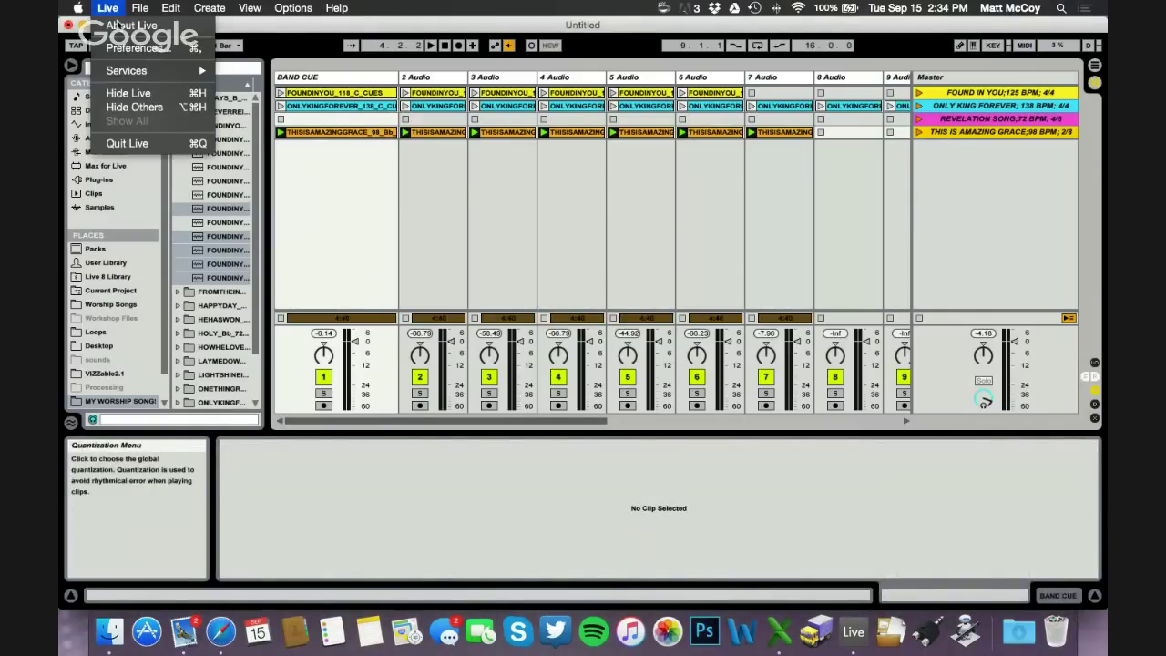
pyautogui.click(120, 48)
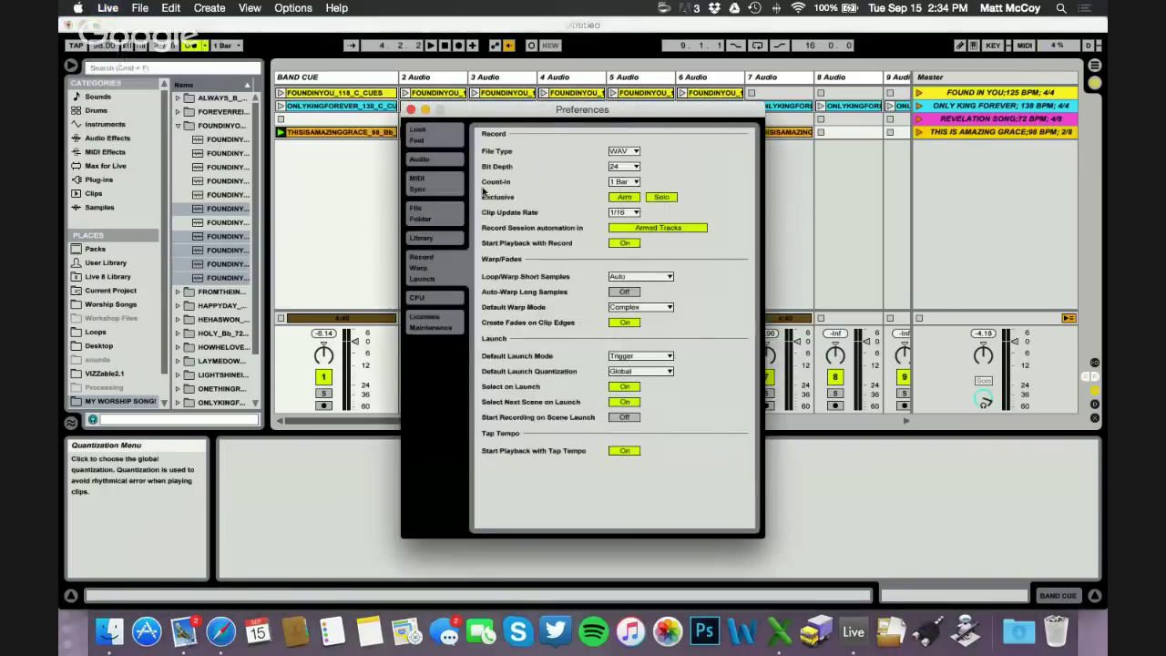
pyautogui.click(423, 189)
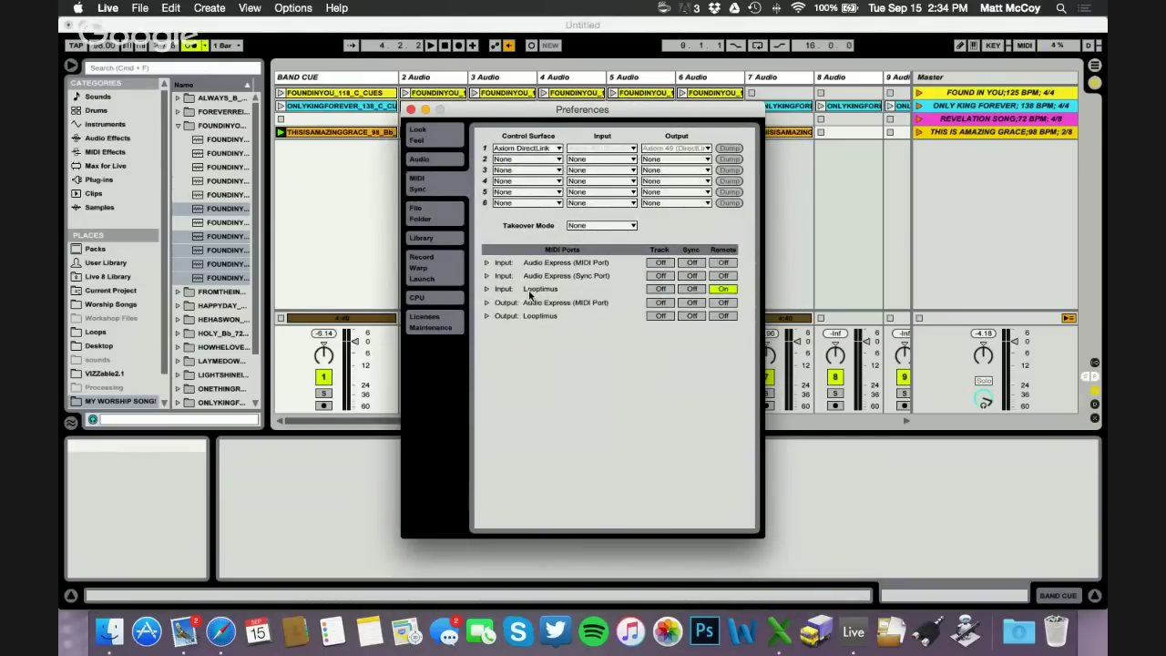
pyautogui.click(723, 289)
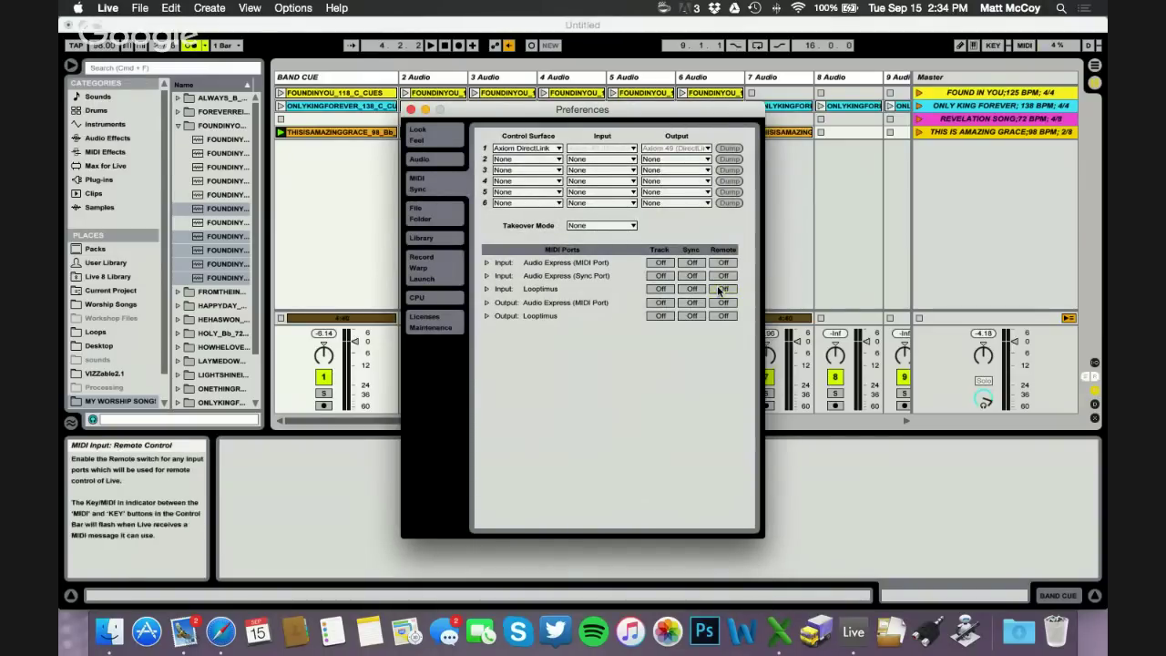
pyautogui.click(664, 290)
pyautogui.click(662, 289)
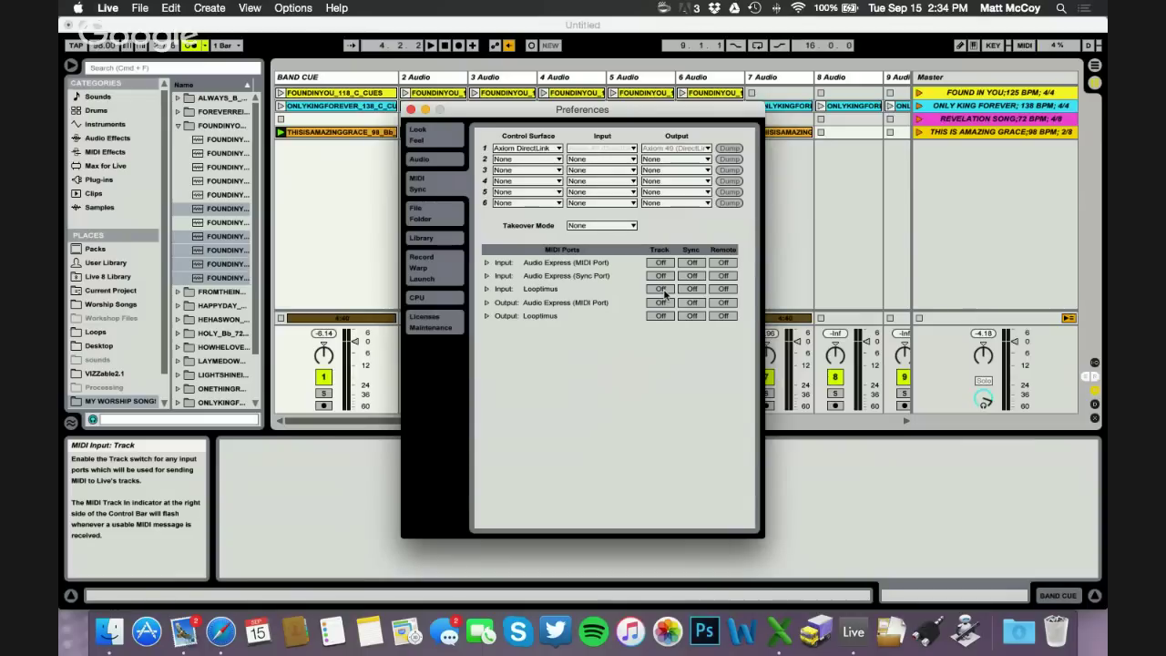
pyautogui.click(722, 289)
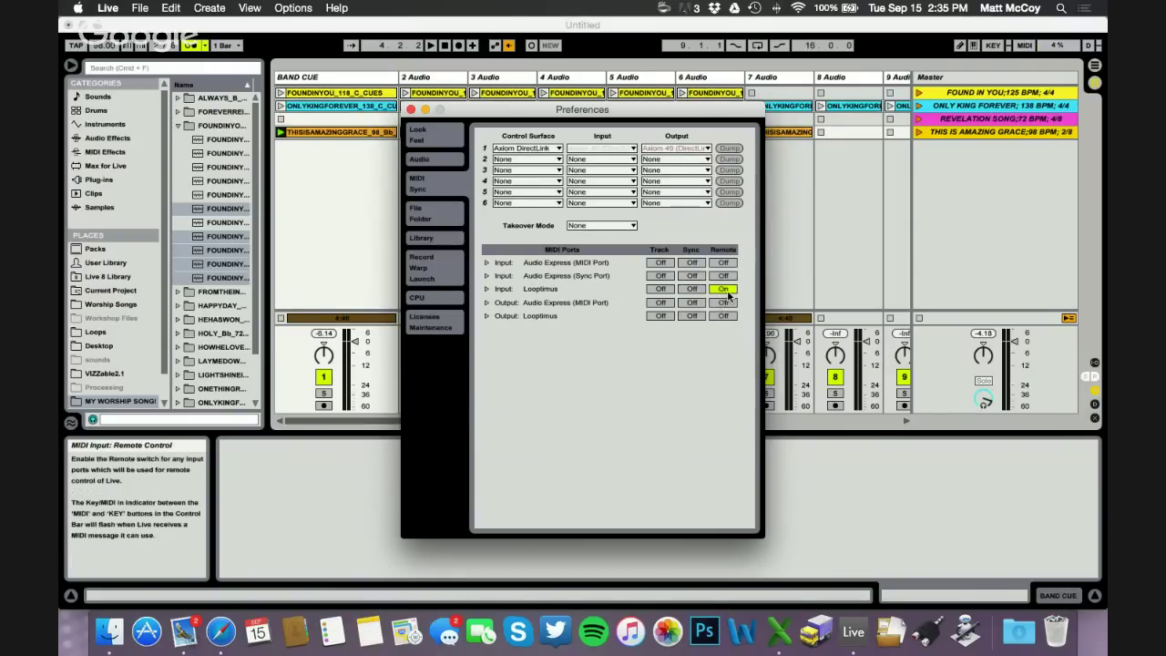
pyautogui.click(411, 109)
pyautogui.click(512, 218)
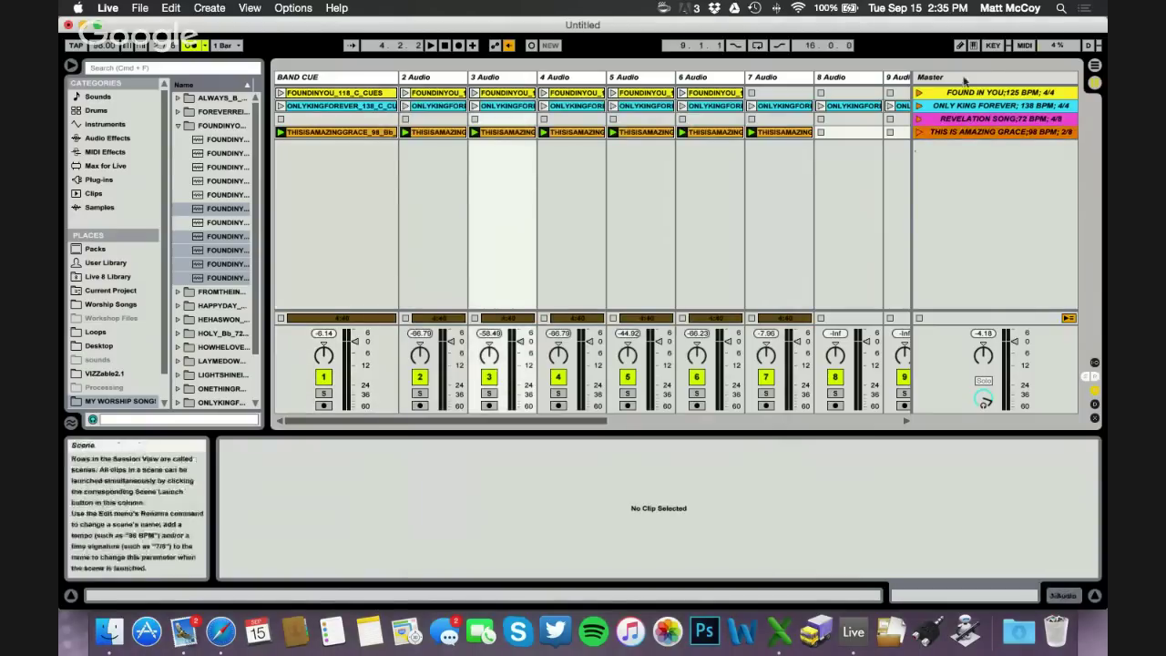
# - MIDI-map foot controller notes C#-2, D-2, D#-2 and E-2 to the four song scenes in order, and note G8 to the transport Stop
pyautogui.click(1025, 45)
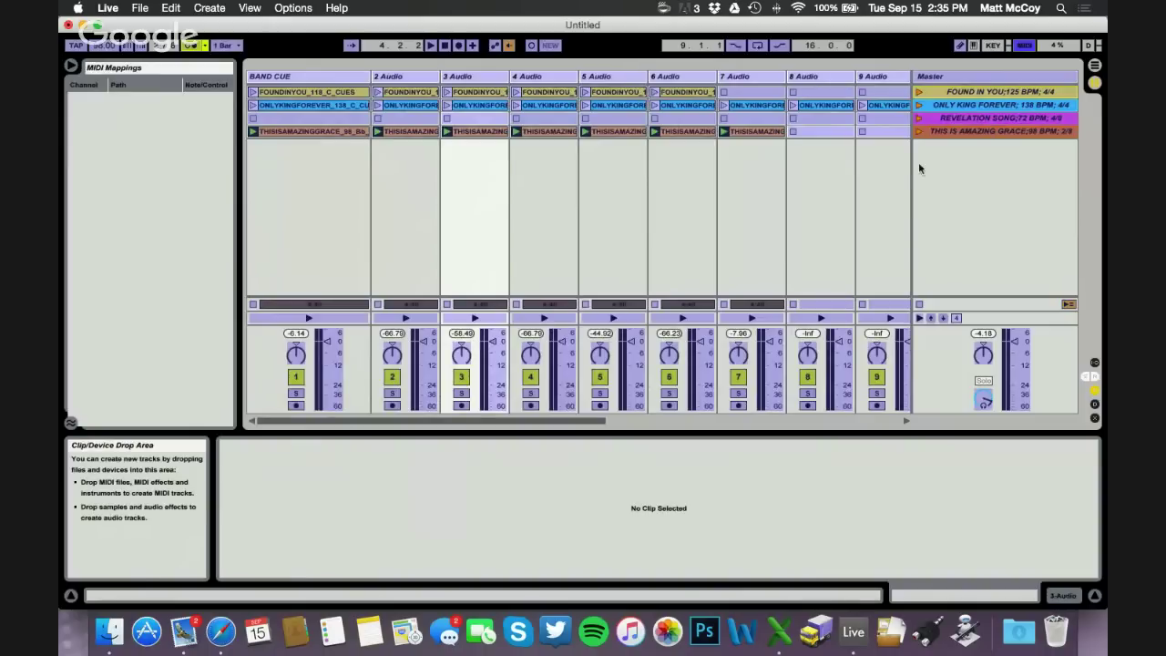
pyautogui.click(1009, 92)
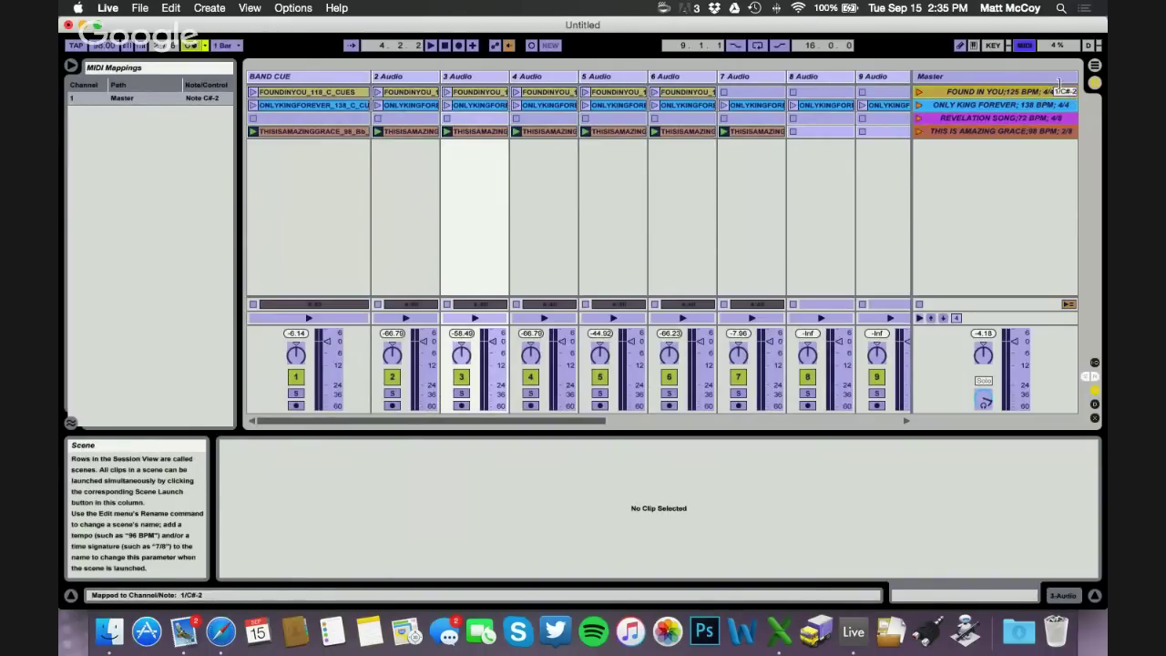
pyautogui.click(1013, 108)
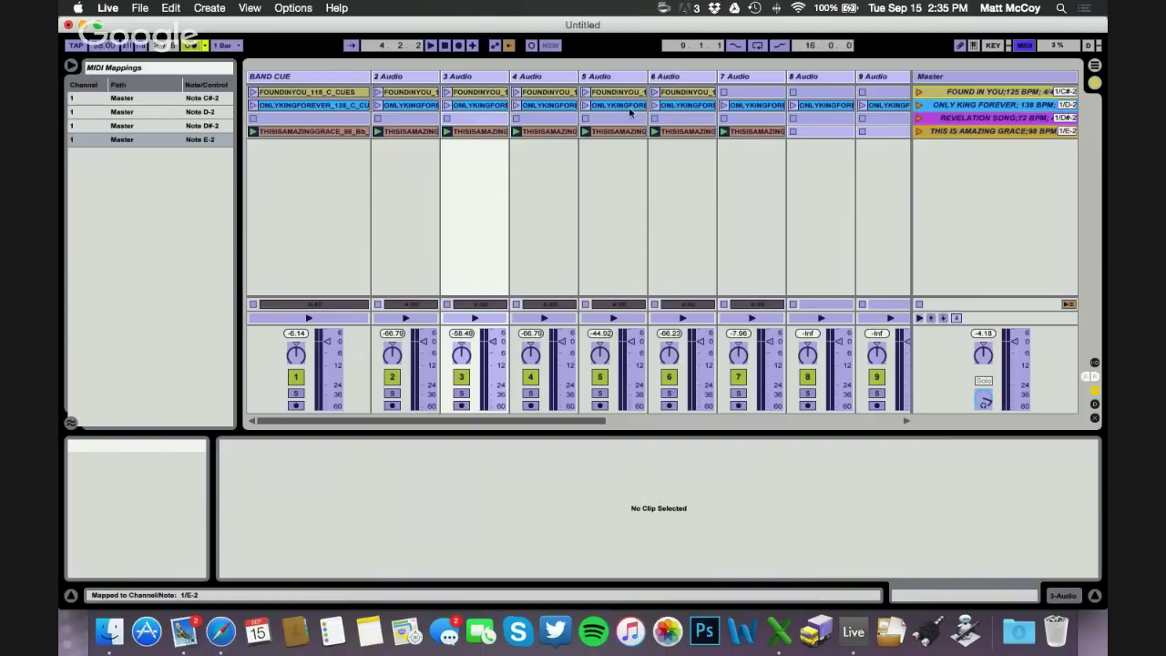
pyautogui.click(445, 47)
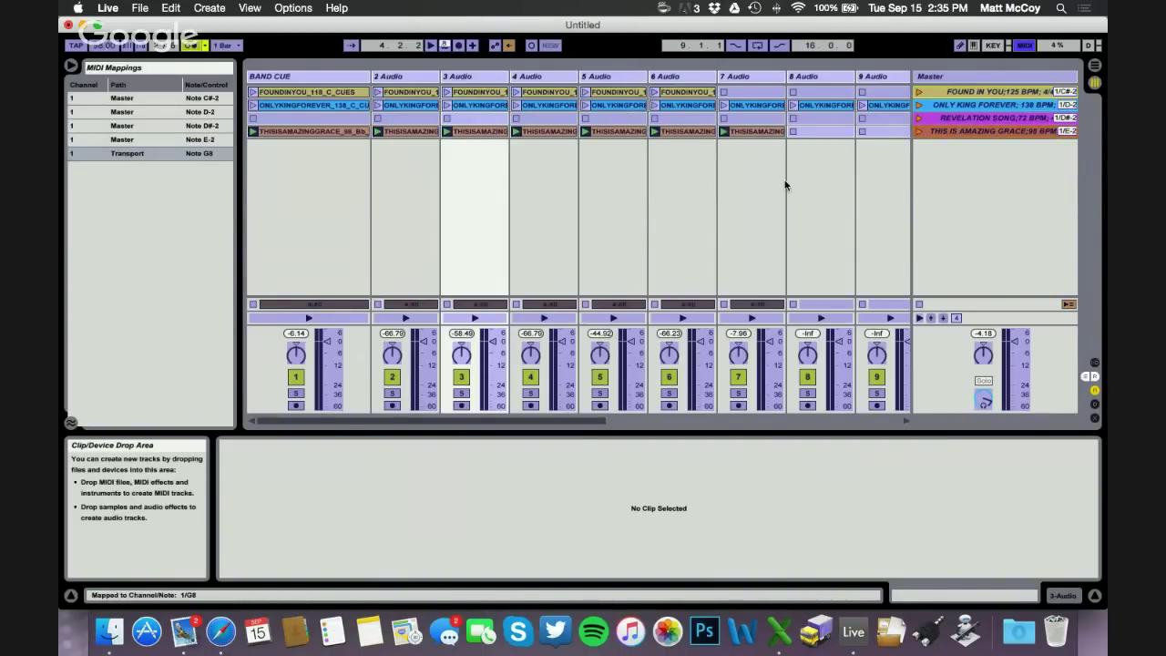
pyautogui.click(1026, 46)
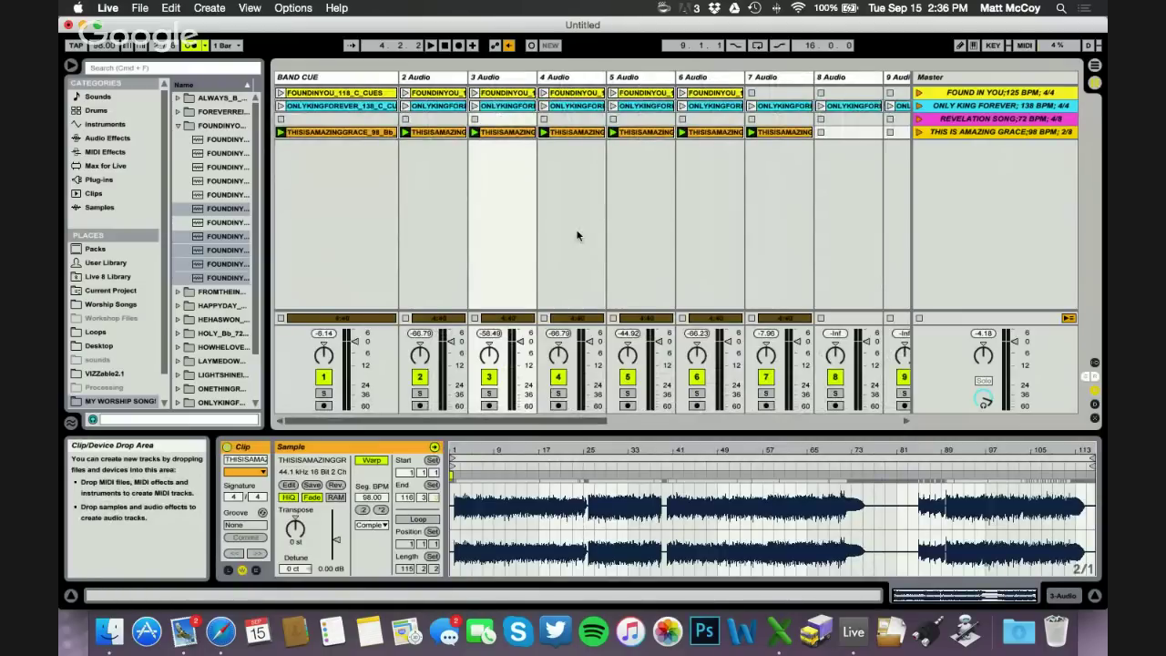
# - Switch to Safari and open the Looptimus website to view the foot controller's homepage
pyautogui.click(221, 631)
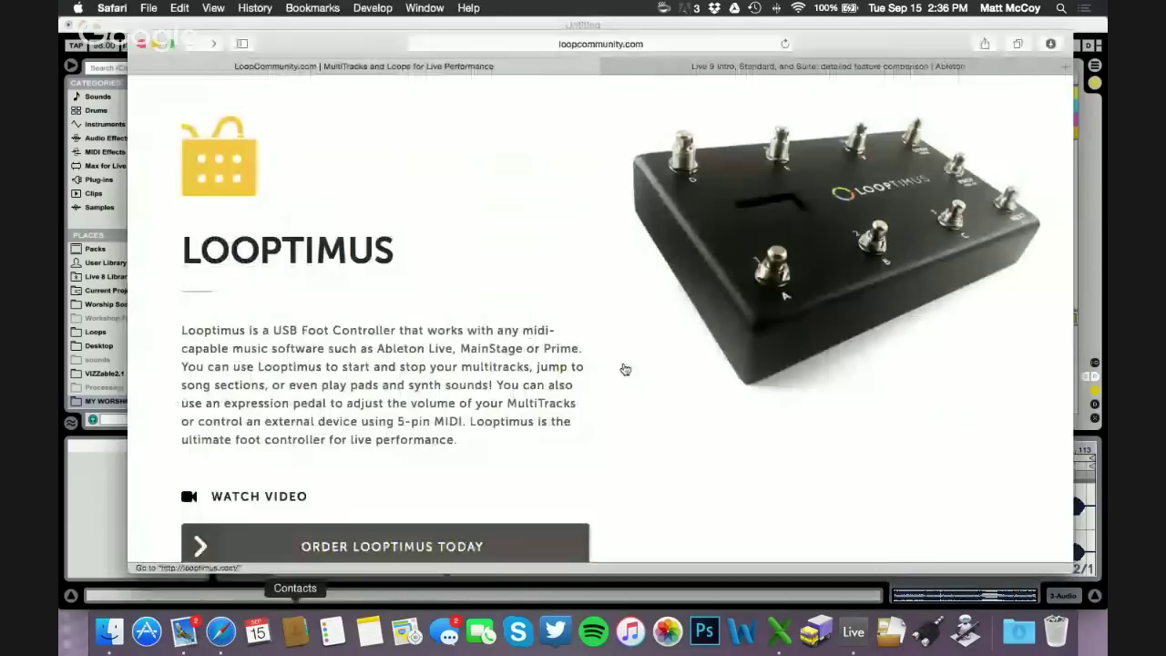
pyautogui.click(625, 369)
pyautogui.scroll(-2, 476, 346)
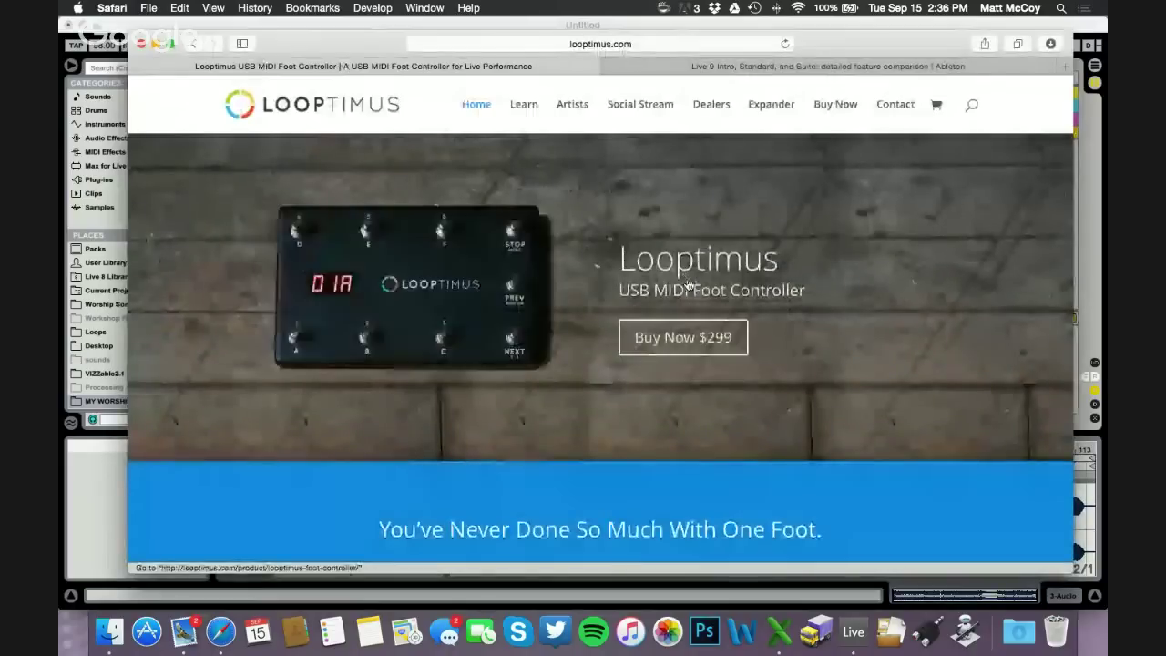
pyautogui.scroll(-1, 615, 311)
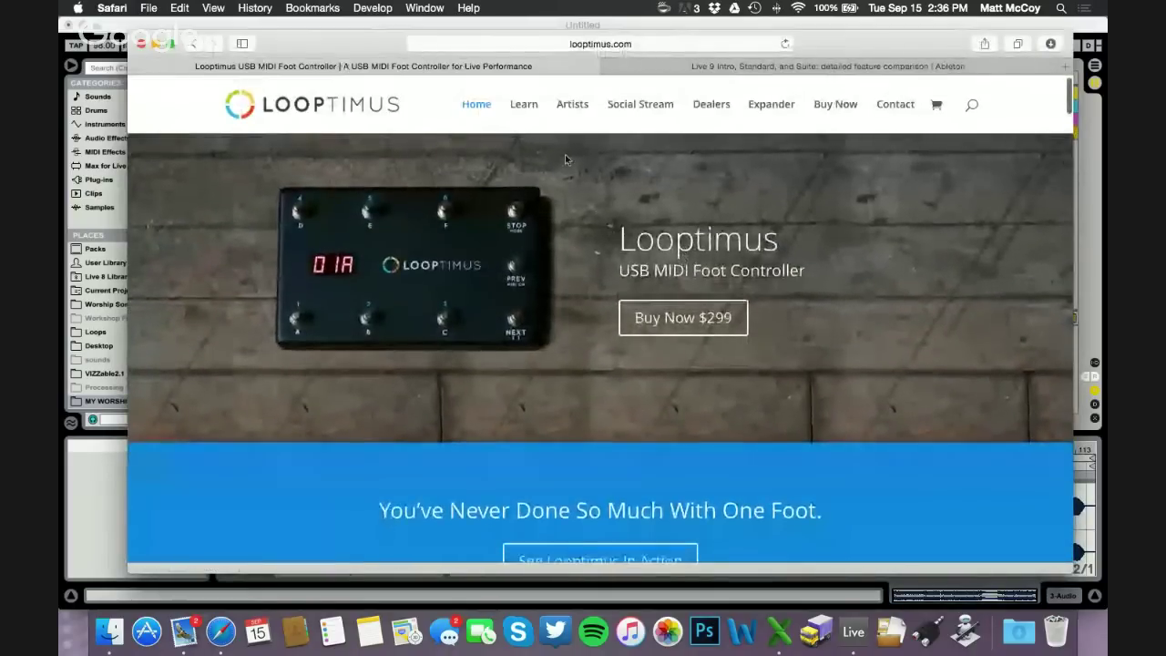
# - Look through the training videos on the Looptimus Learn page, including Default Mode and Pad Mode, and return to the site's homepage
pyautogui.click(532, 107)
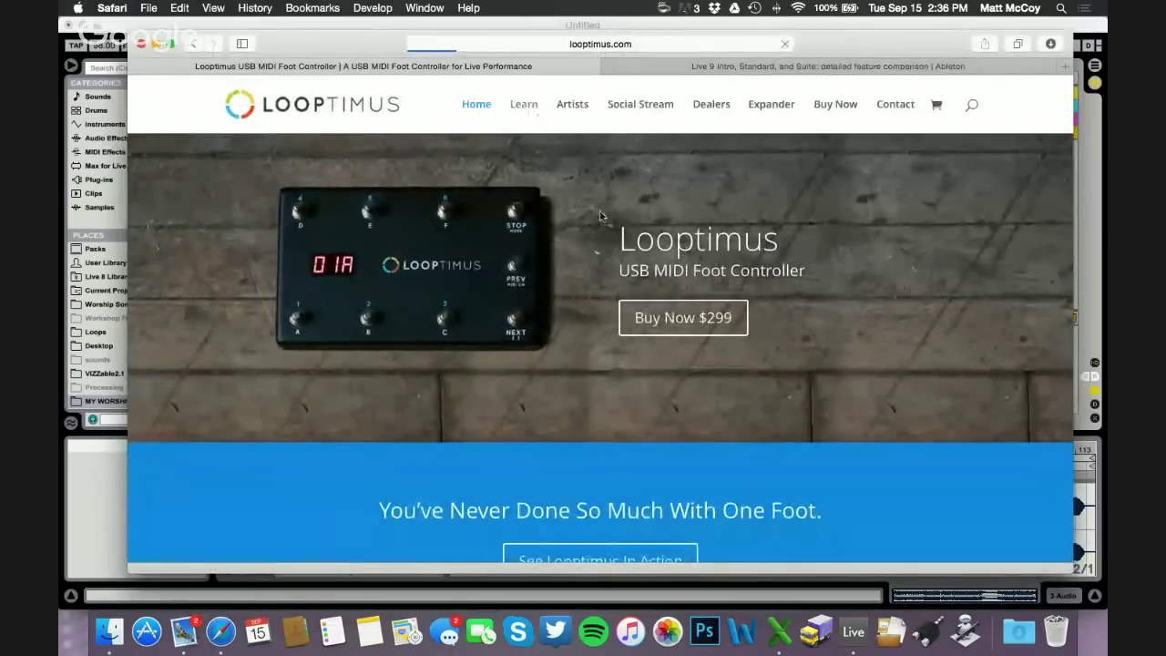
pyautogui.scroll(-3, 606, 289)
pyautogui.scroll(-10, 606, 289)
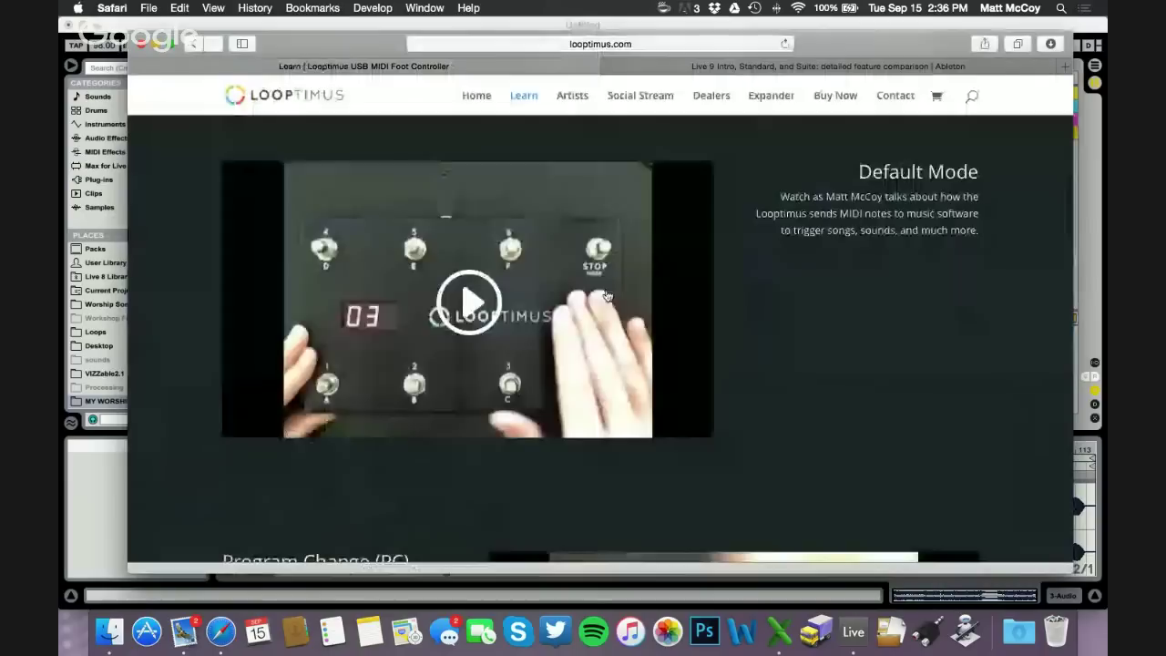
pyautogui.scroll(-5, 608, 296)
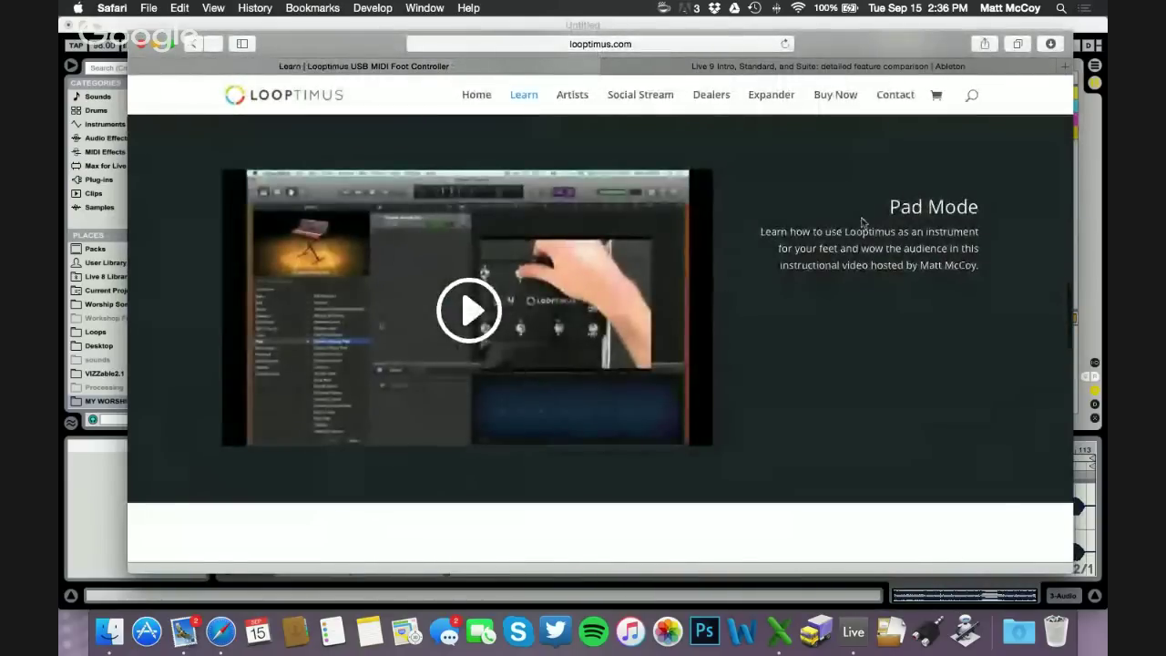
pyautogui.scroll(-5, 643, 262)
pyautogui.scroll(-3, 643, 262)
pyautogui.scroll(20, 643, 262)
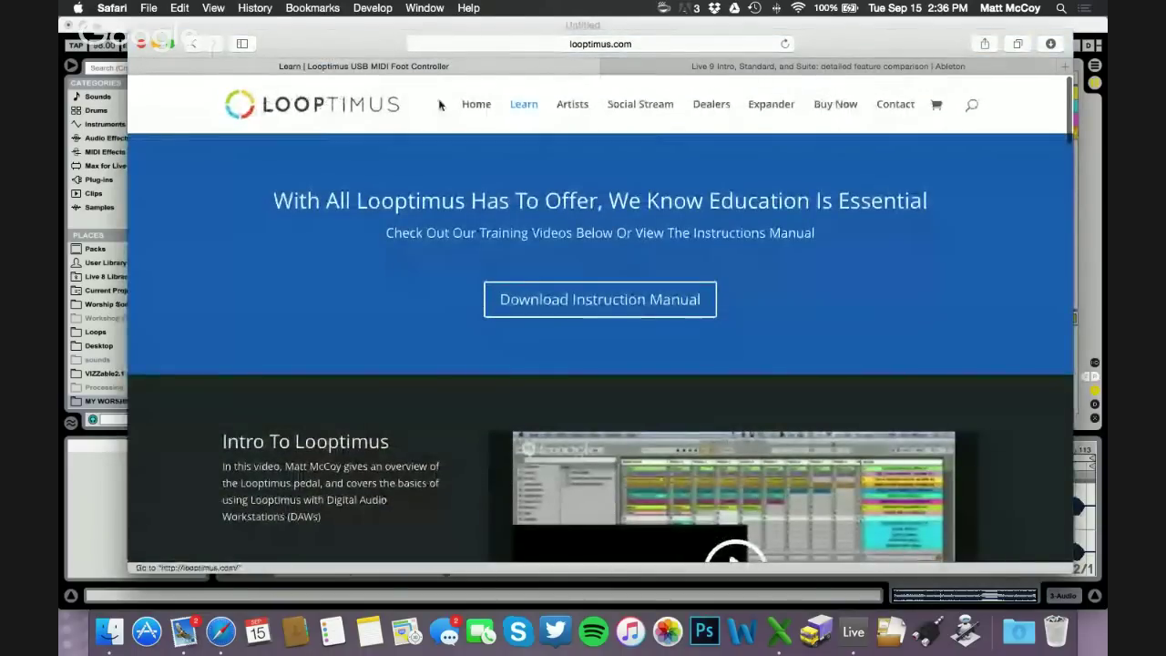
pyautogui.click(472, 106)
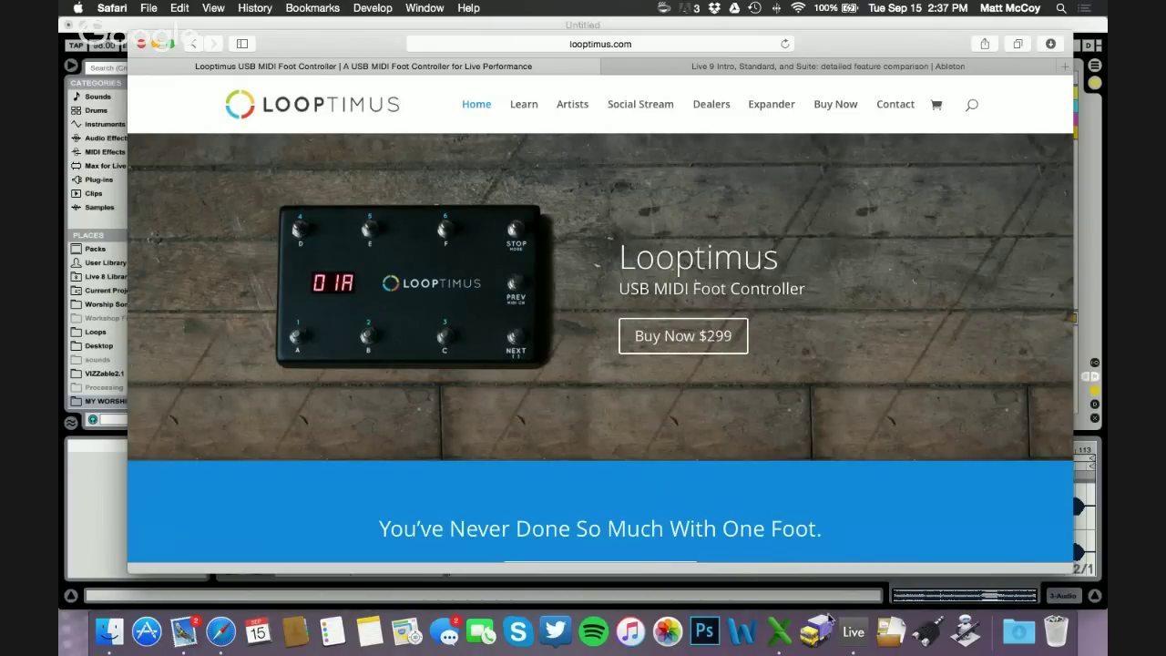
# - Switch back to Ableton Live and narrow the BAND CUE track
pyautogui.click(852, 632)
pyautogui.hscroll(5, 547, 246)
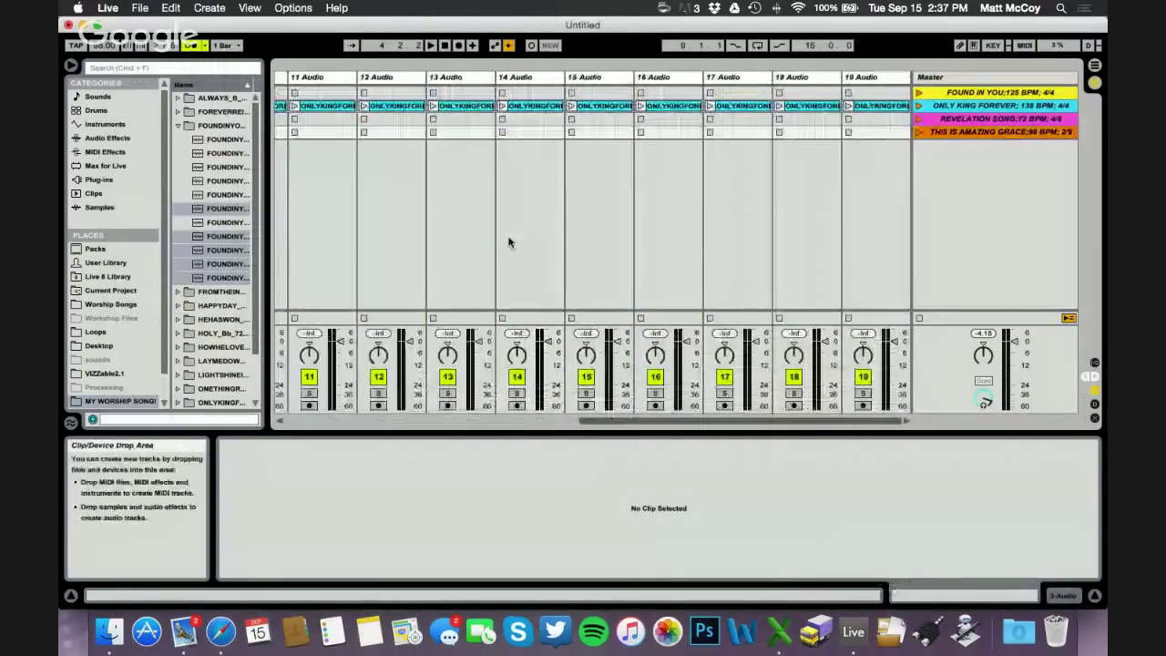
pyautogui.hscroll(-10, 509, 242)
pyautogui.click(331, 79)
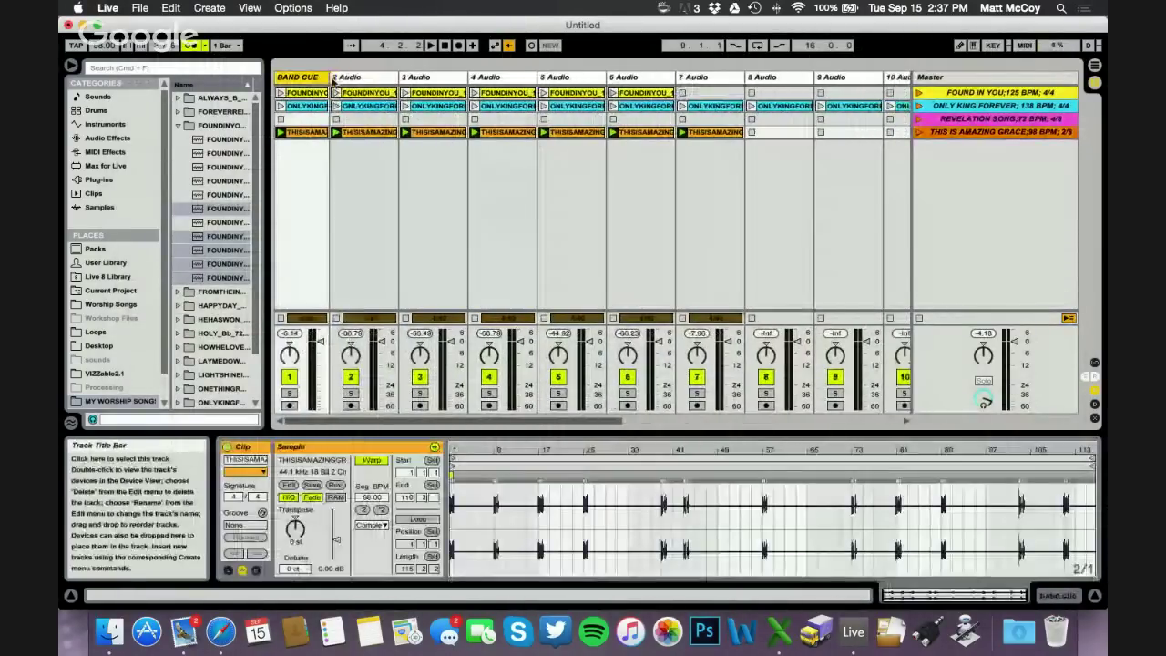
pyautogui.click(301, 151)
# - Turn on Track for the Looptimus input in the MIDI Sync preferences, keeping Remote on
pyautogui.click(108, 7)
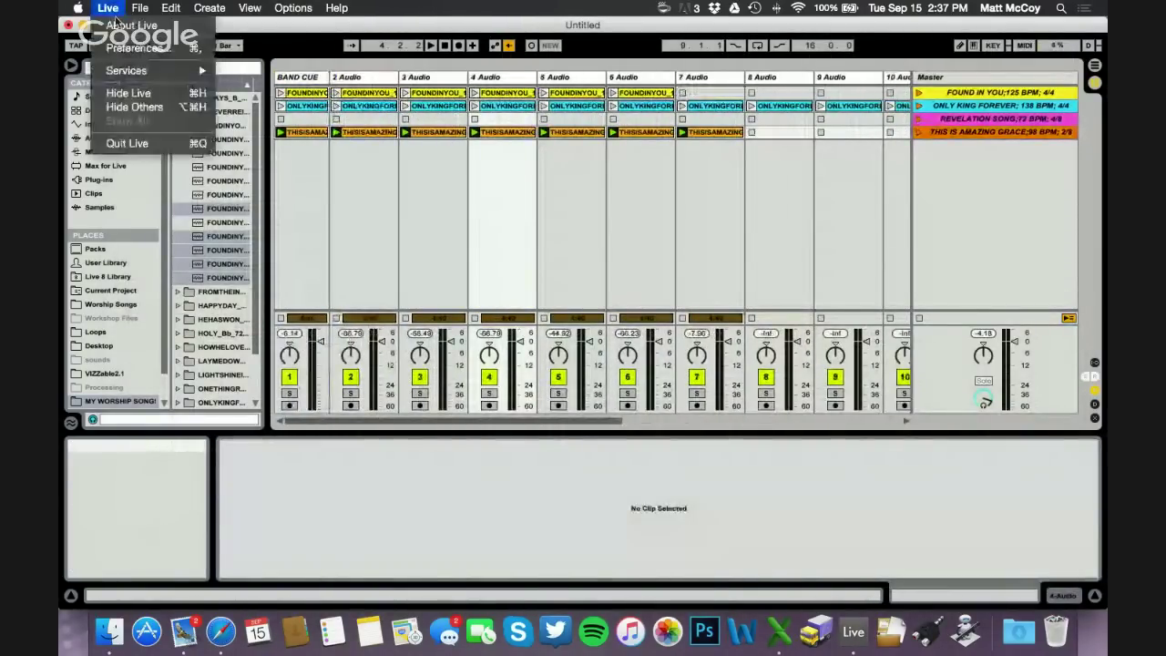
pyautogui.click(135, 47)
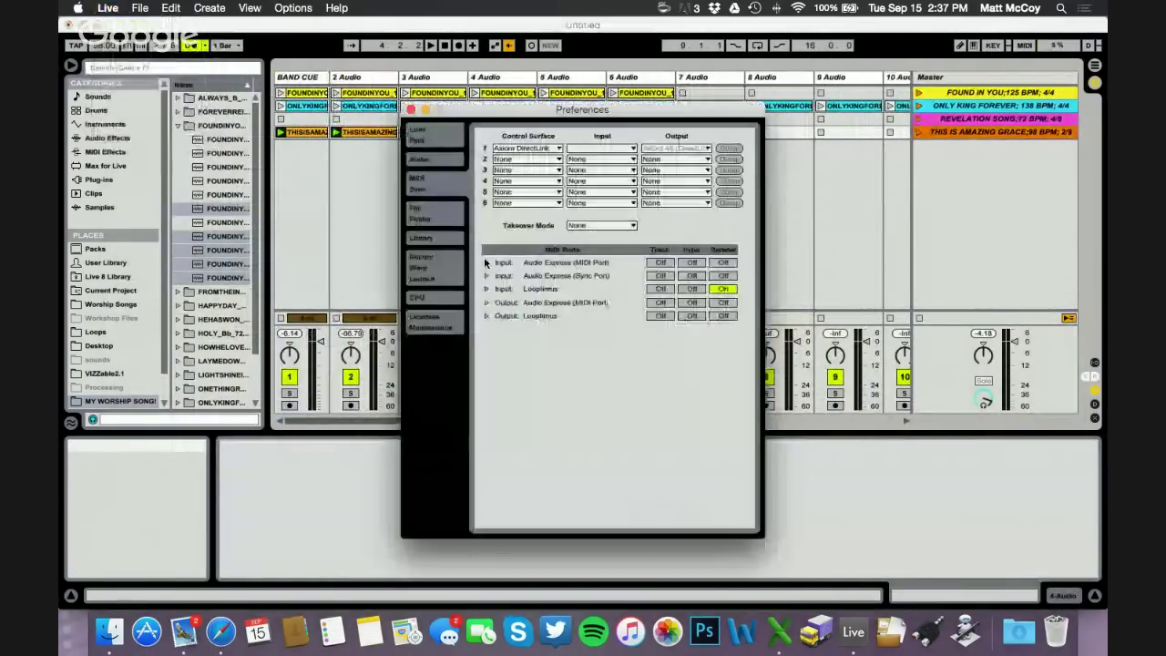
pyautogui.click(657, 289)
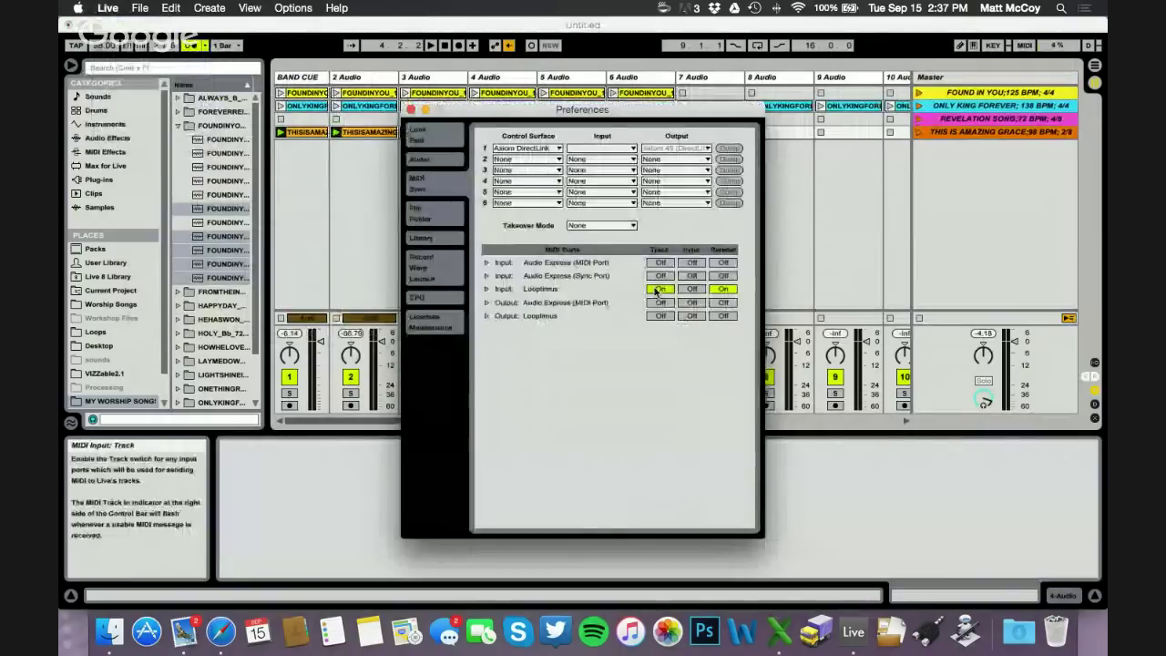
pyautogui.click(411, 110)
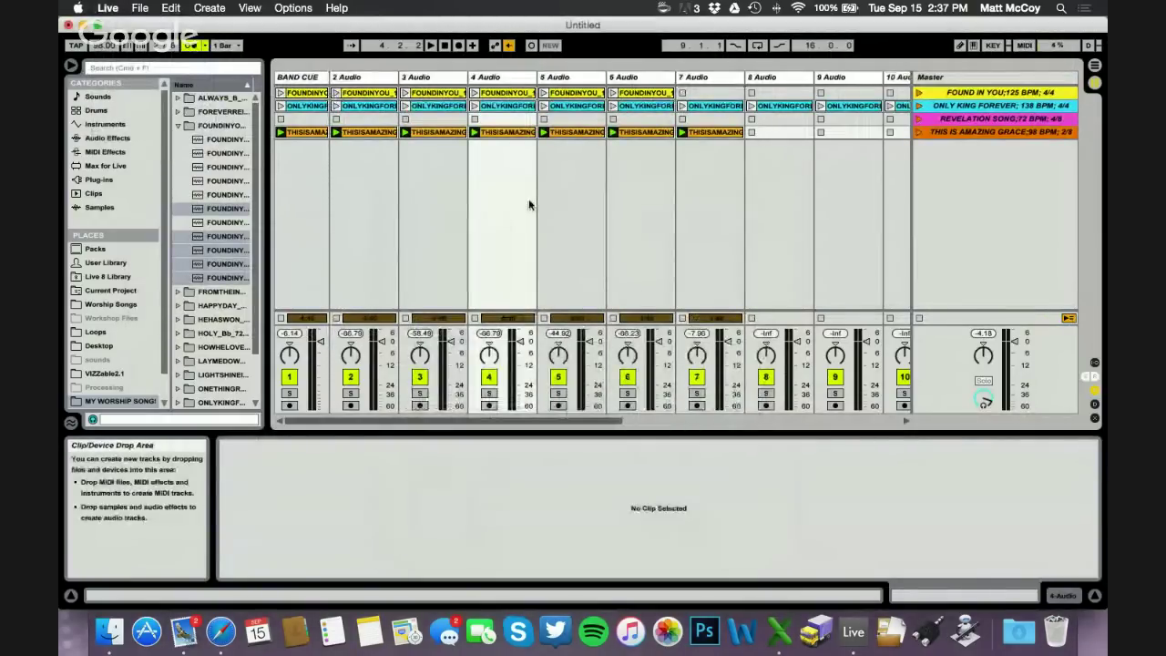
# - Quit Mail from the application switcher and return to Ableton Live
pyautogui.press('super+Tab')
pyautogui.press('super+Tab')
pyautogui.press('super+Tab')
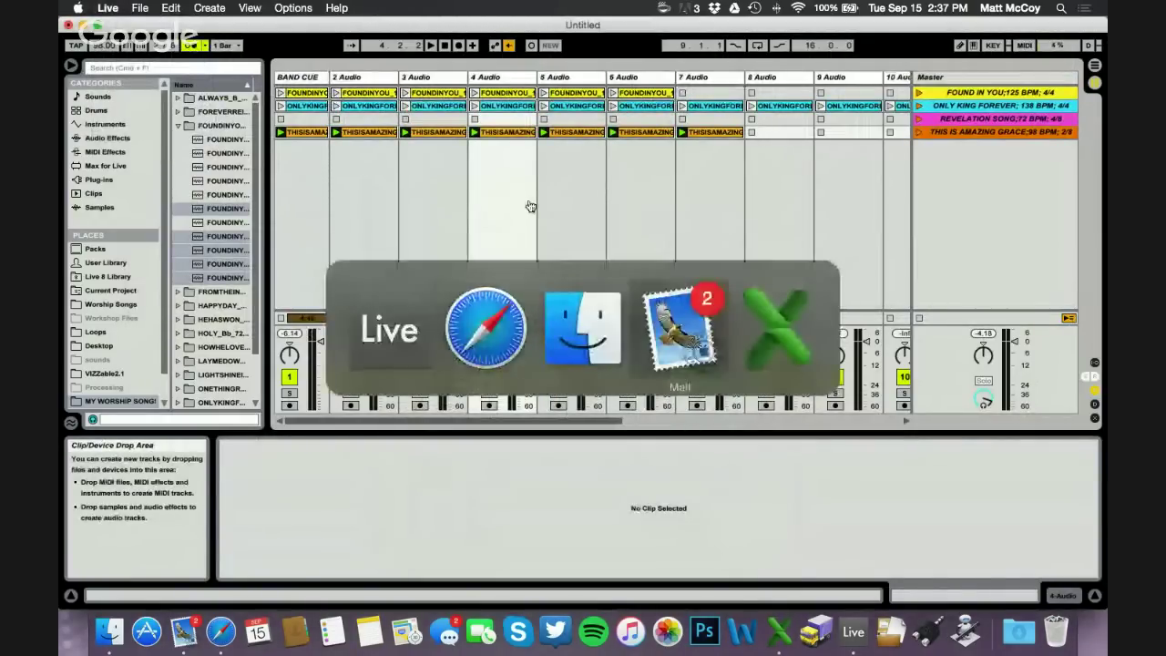
pyautogui.press('super+Tab')
pyautogui.press('super+q')
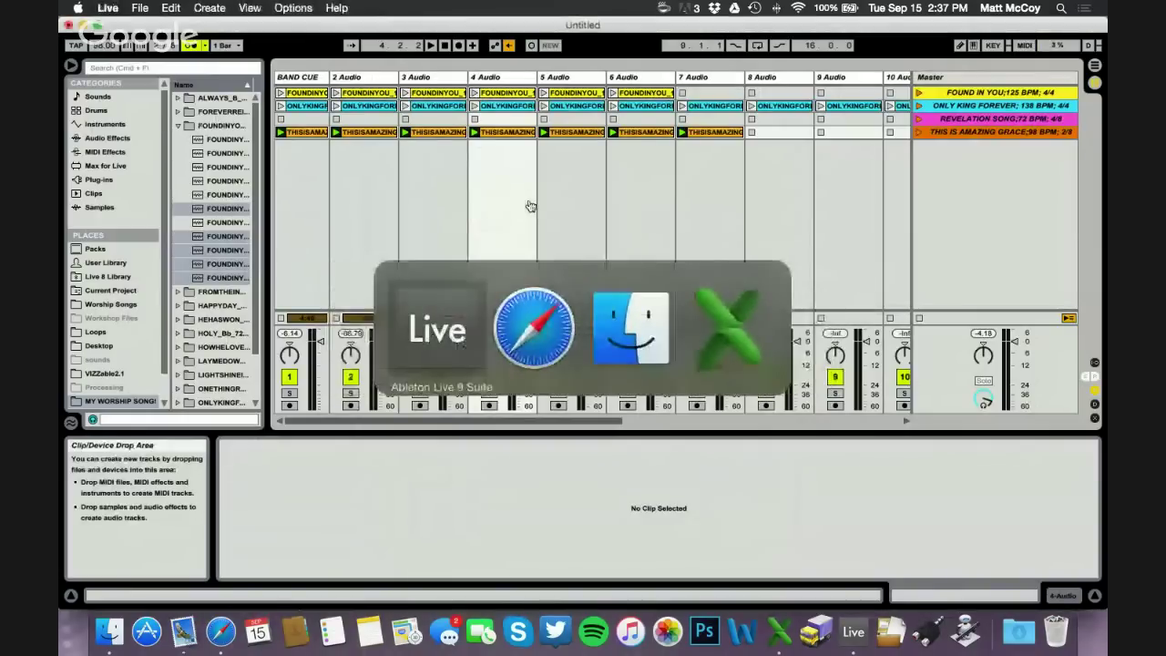
pyautogui.press('super+Tab')
pyautogui.press('super+Tab')
pyautogui.press('super+Tab')
pyautogui.press('super+Tab')
pyautogui.press('super+shift+Tab')
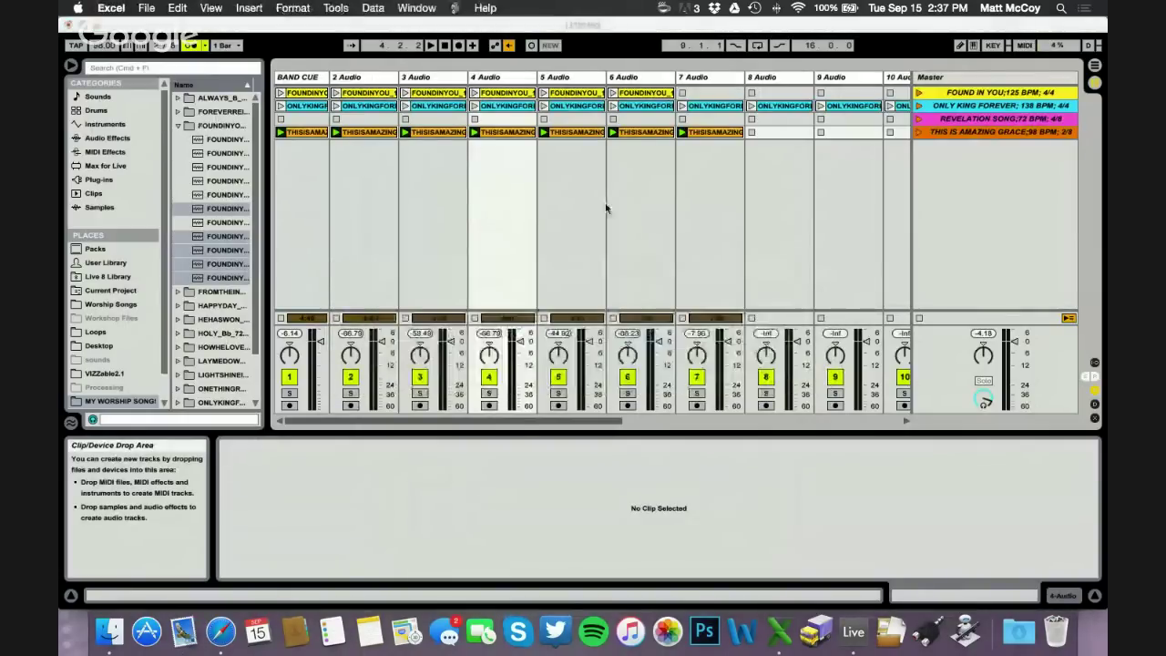
pyautogui.press('super+Tab')
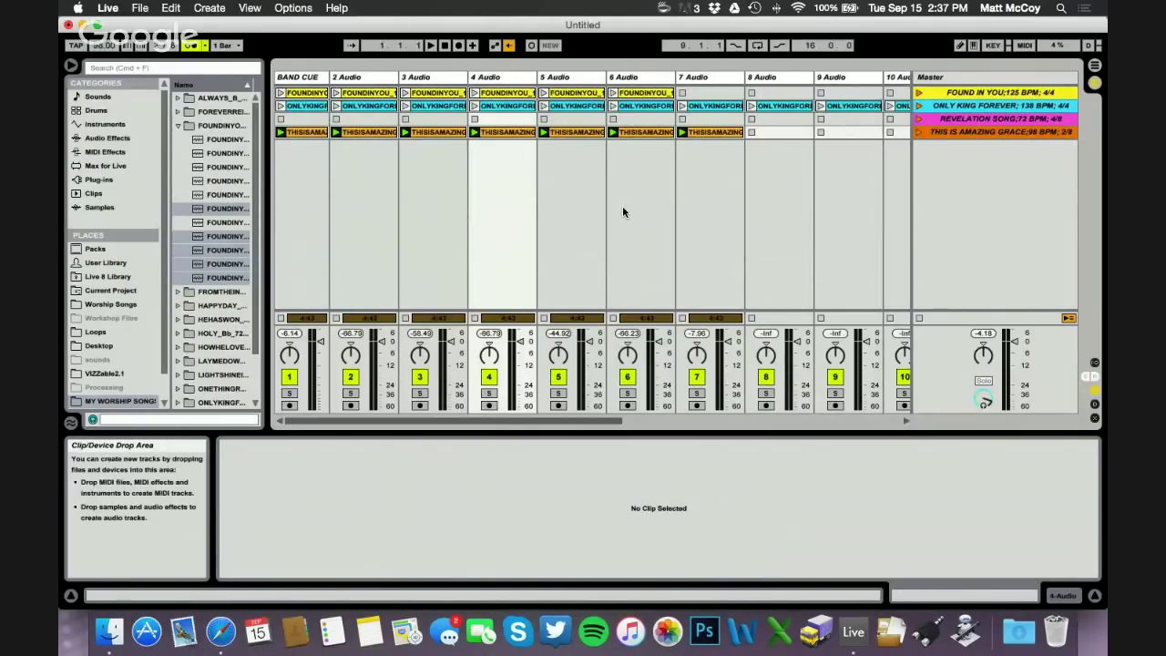
# - Insert a MIDI track after BAND CUE, name it PAD and widen it
pyautogui.click(300, 76)
pyautogui.click(209, 8)
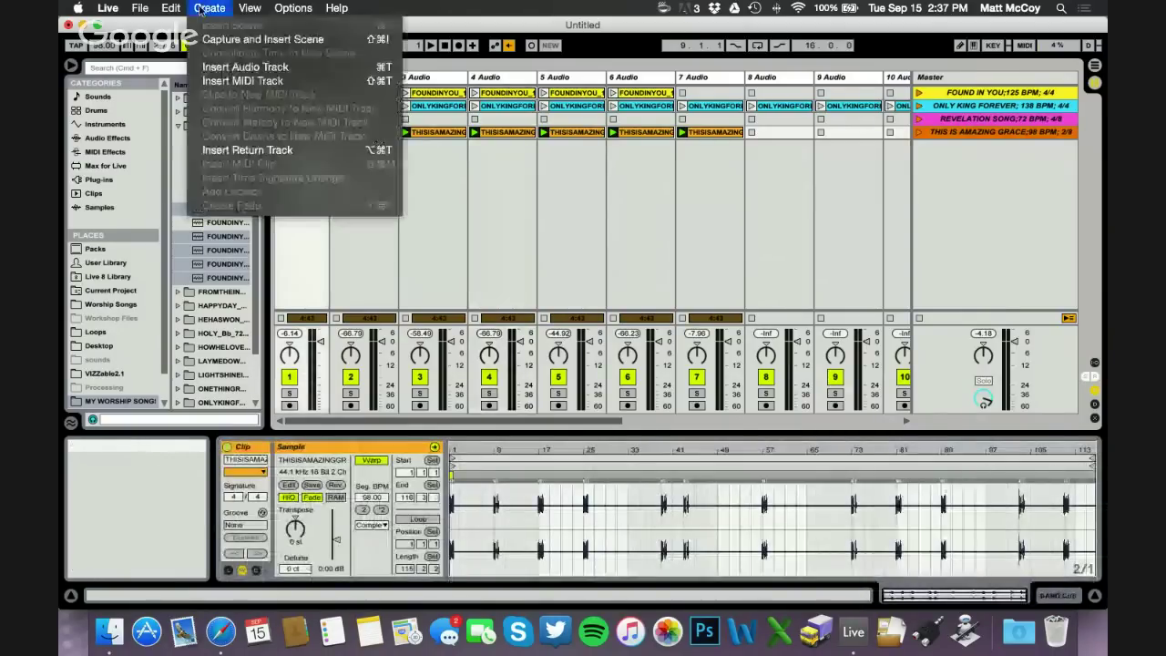
pyautogui.click(243, 80)
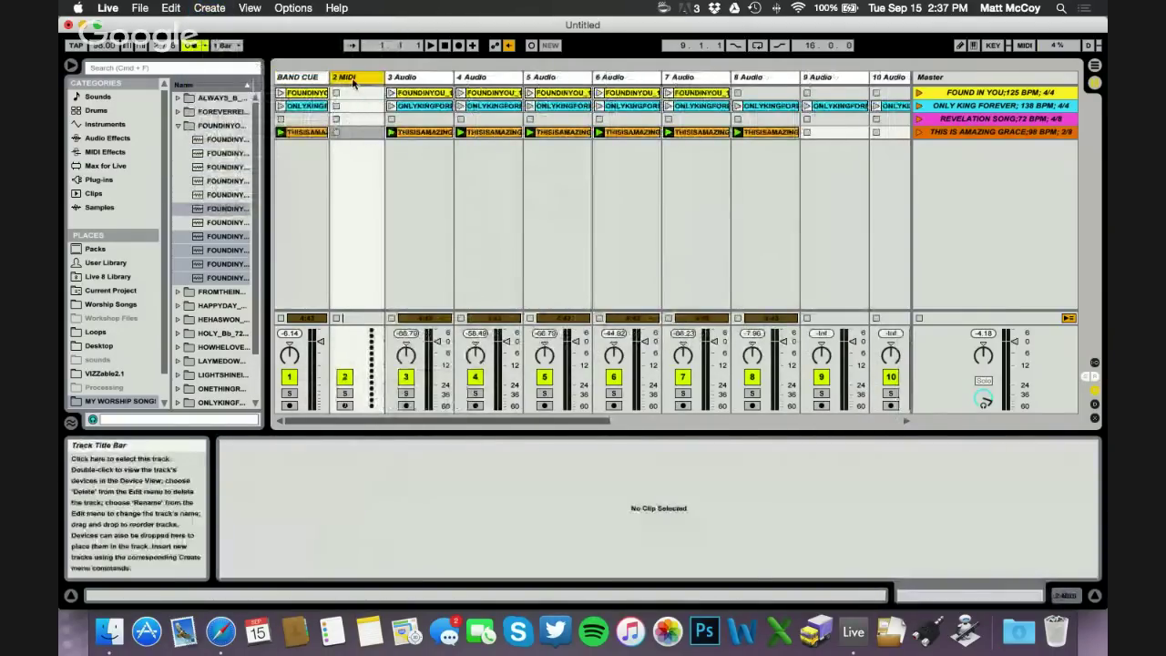
pyautogui.press('super+r')
pyautogui.write('PAD')
pyautogui.press('Return')
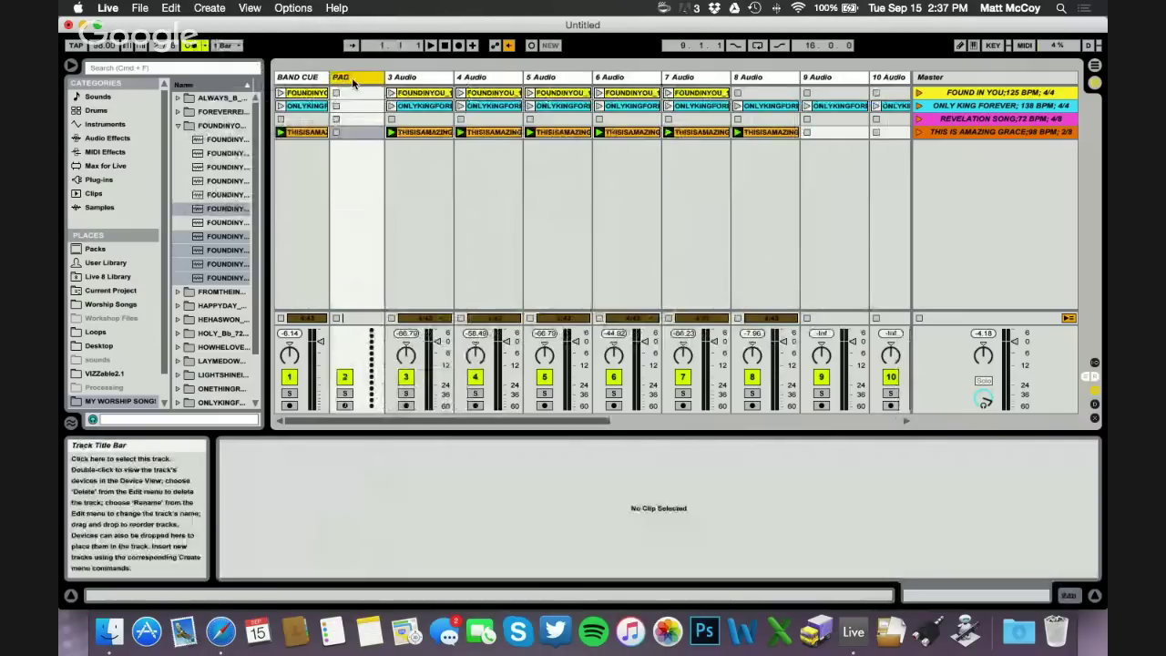
pyautogui.moveTo(387, 80); pyautogui.dragTo(440, 80)
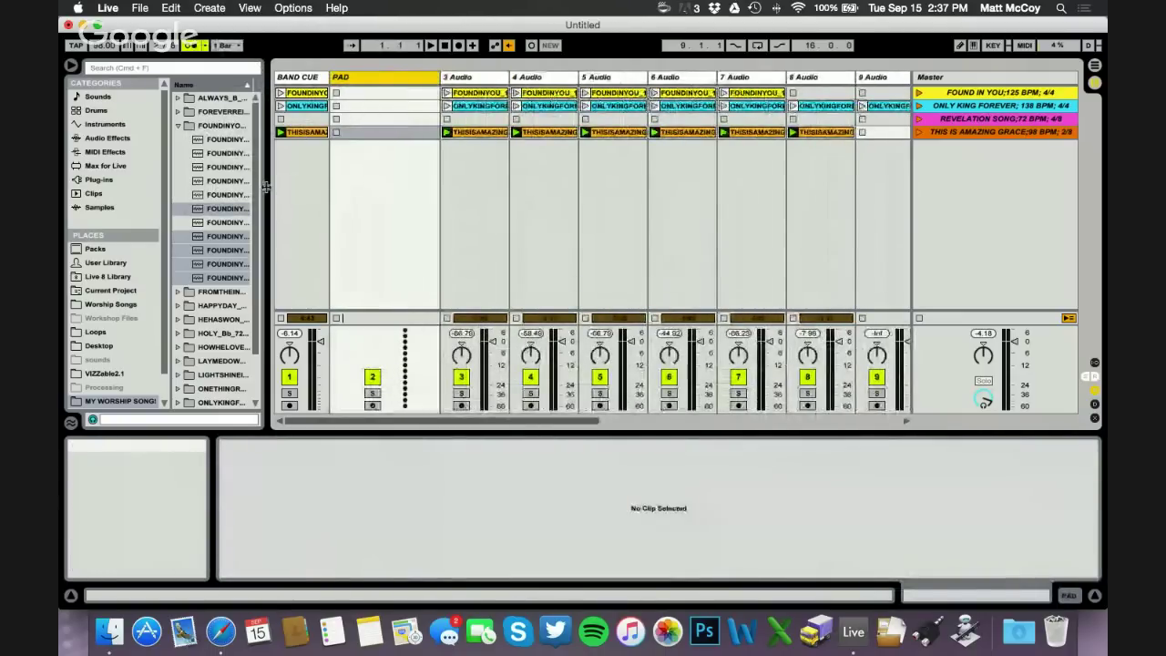
# - Widen the browser and expand the Brass group in the Sounds category
pyautogui.moveTo(268, 189); pyautogui.dragTo(351, 189)
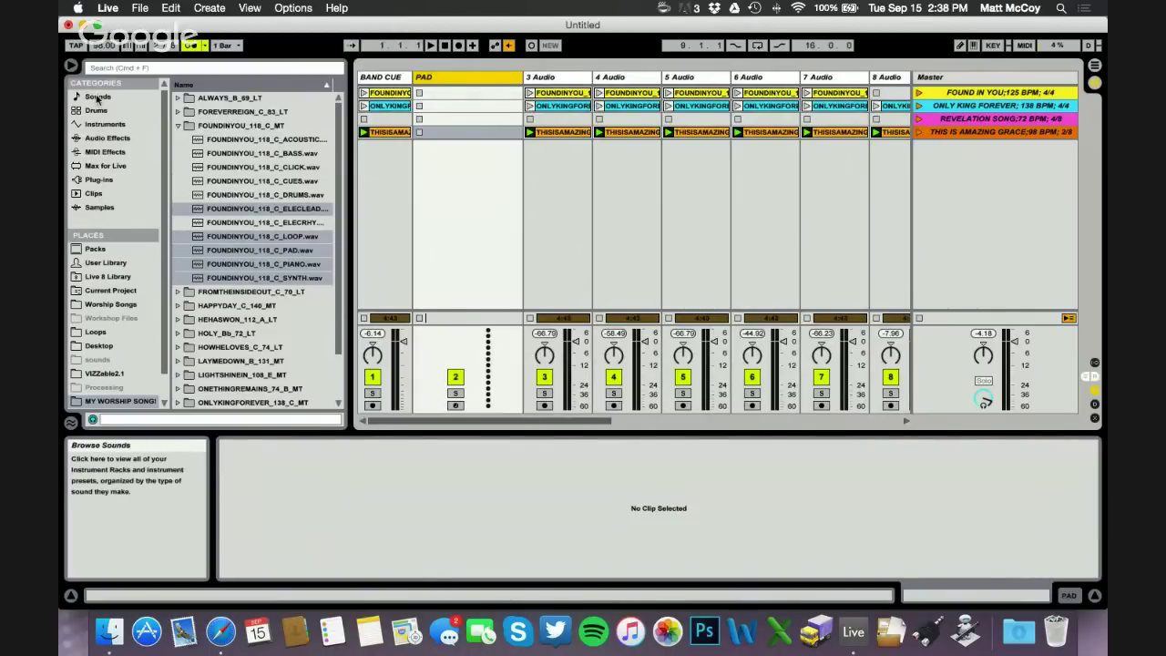
pyautogui.click(98, 97)
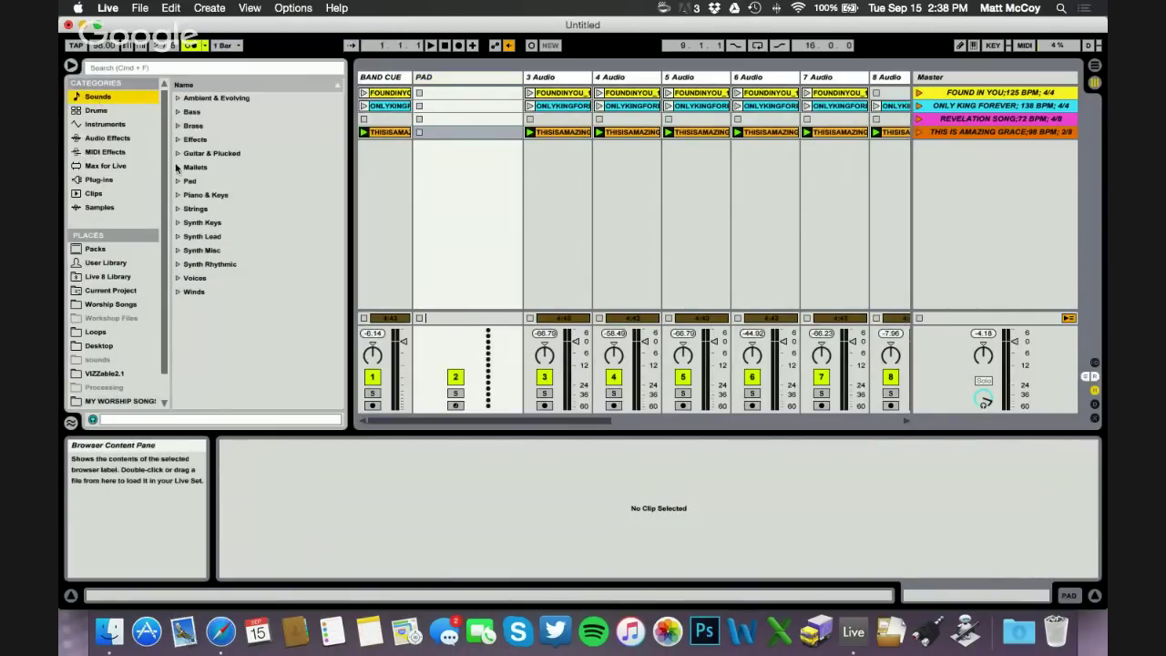
pyautogui.click(177, 126)
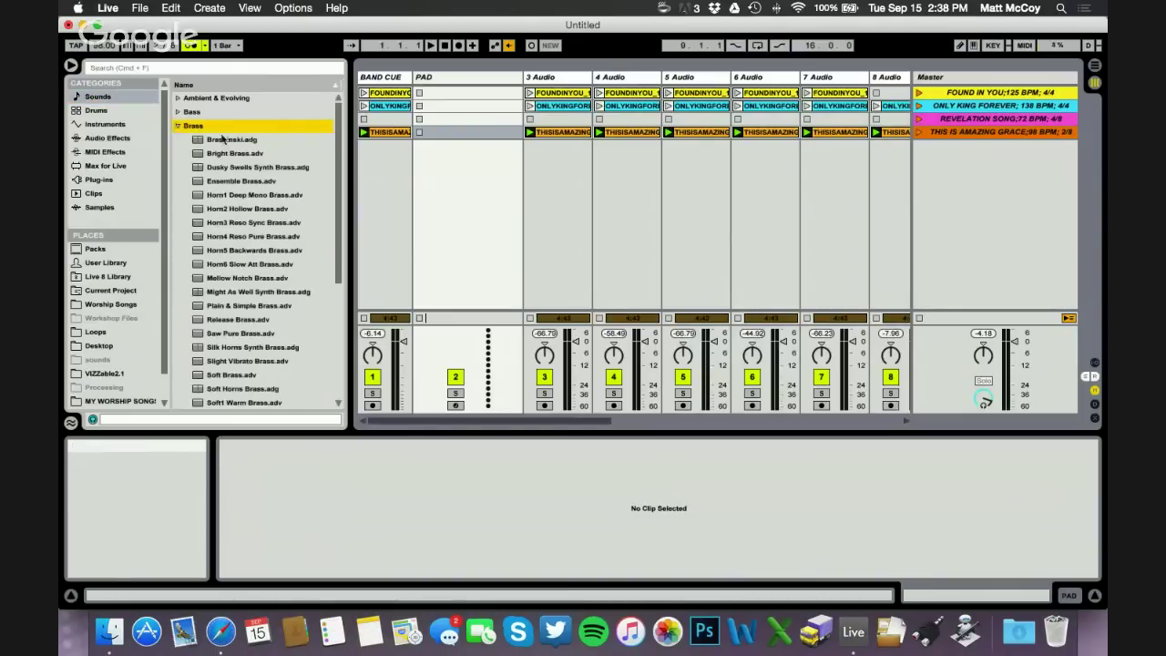
# - Audition Brass presets ranging from Brassinski to Saw Pure Brass and collapse the Brass group
pyautogui.click(227, 140)
pyautogui.click(231, 155)
pyautogui.click(234, 180)
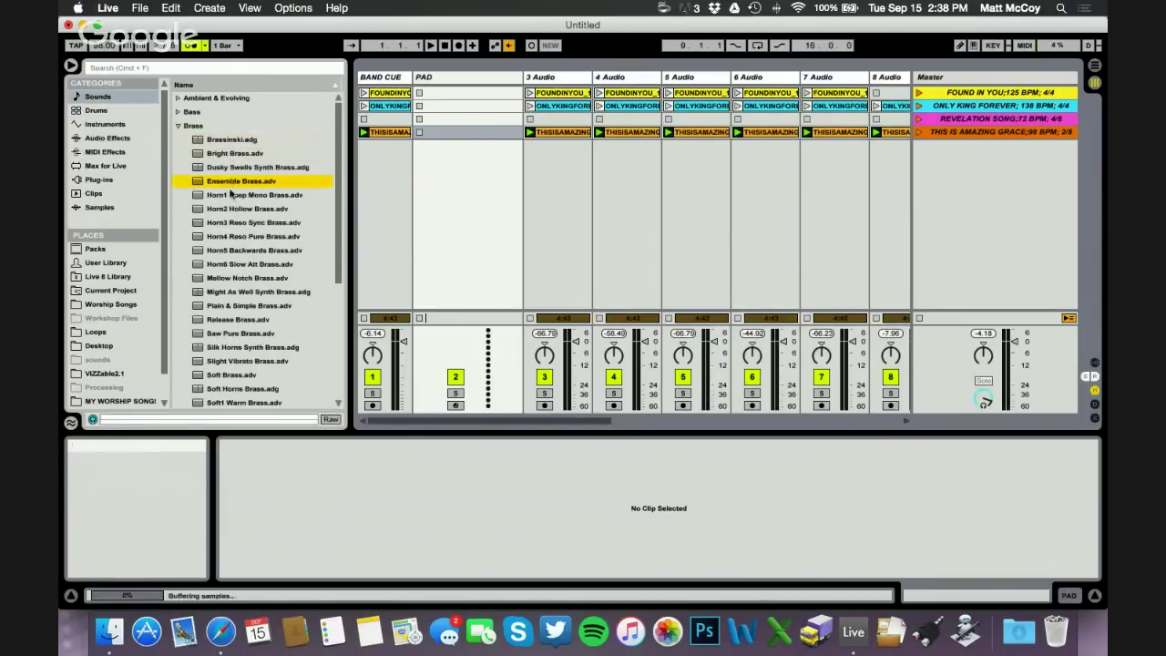
pyautogui.click(234, 195)
pyautogui.click(234, 222)
pyautogui.click(232, 237)
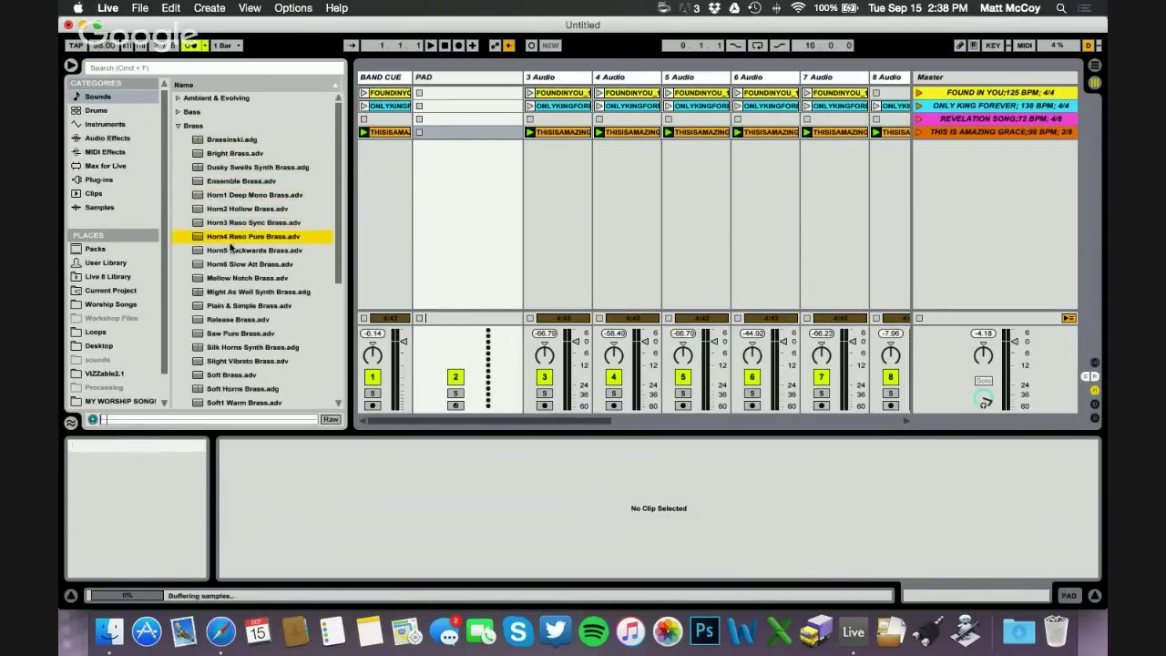
pyautogui.click(233, 278)
pyautogui.click(233, 305)
pyautogui.click(231, 334)
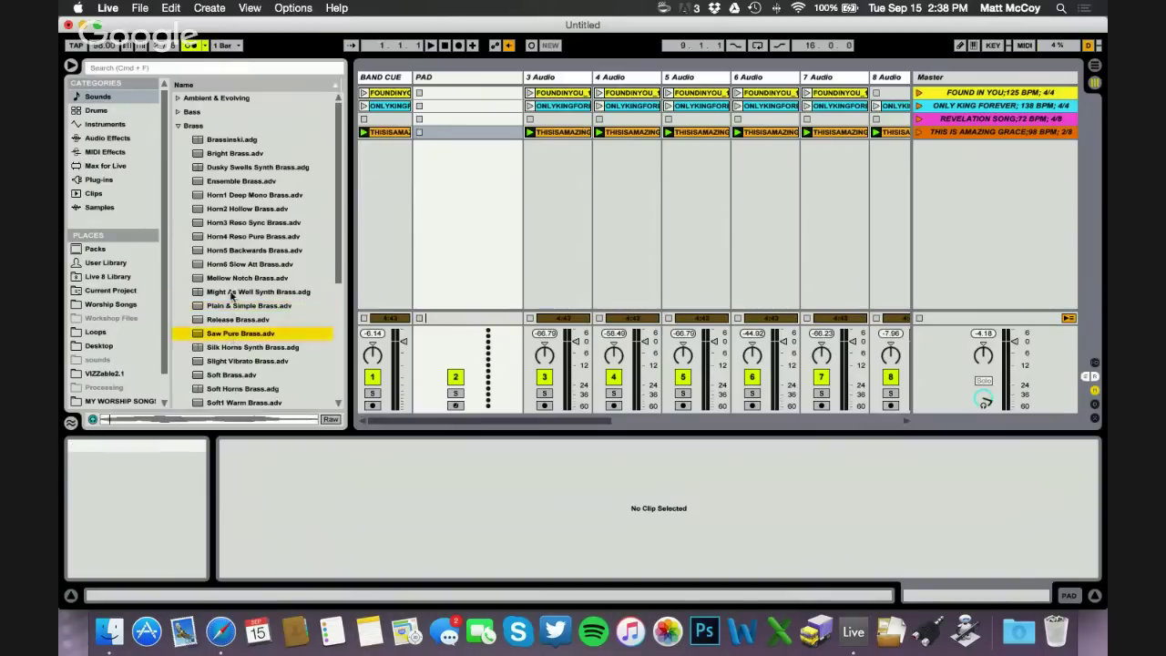
pyautogui.click(233, 180)
pyautogui.click(178, 126)
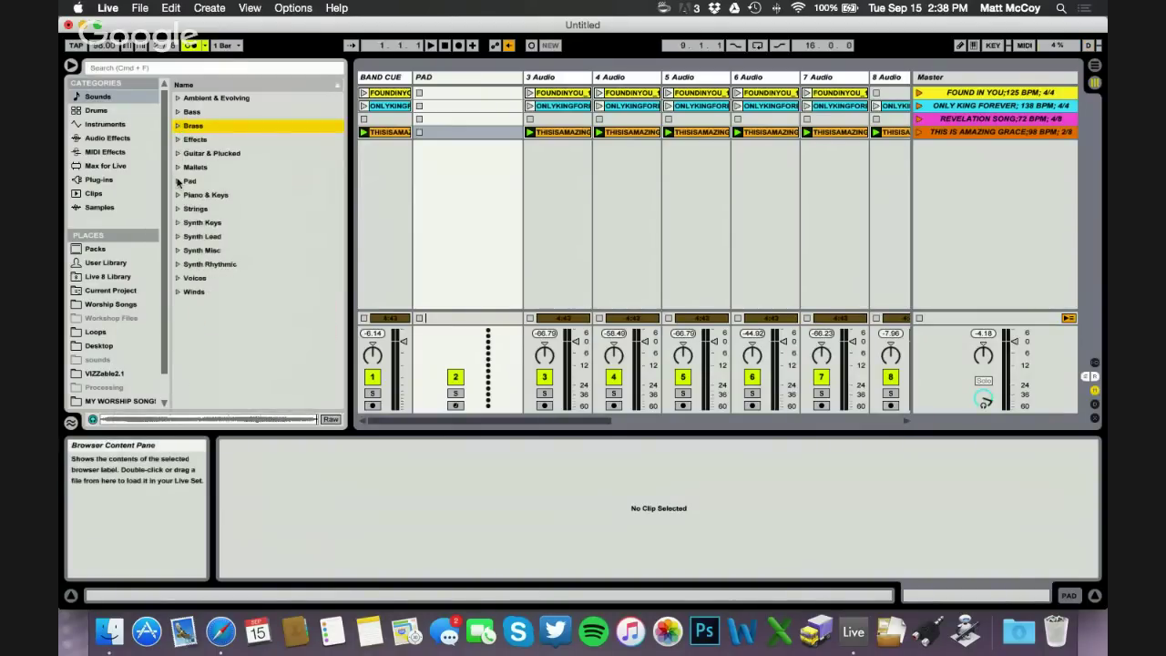
# - Audition presets in the Pad group from 5ths Vocoder Pad to Bright4 Thin Sweep Pad and collapse the group
pyautogui.click(178, 180)
pyautogui.click(218, 194)
pyautogui.click(227, 222)
pyautogui.click(228, 250)
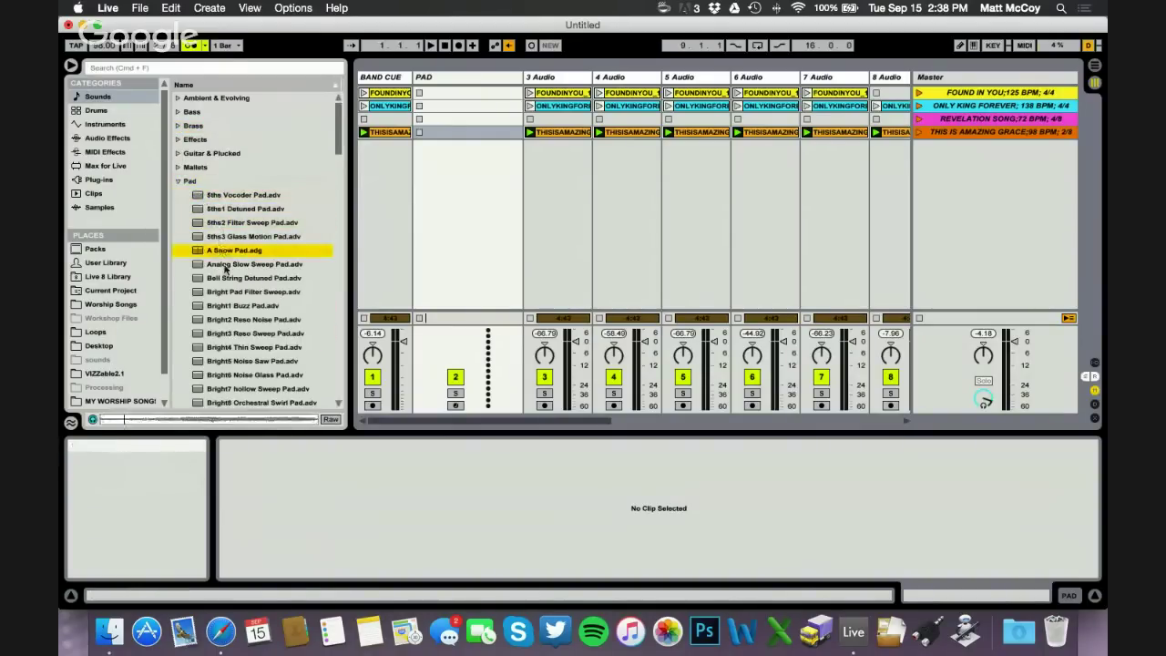
pyautogui.click(228, 291)
pyautogui.click(229, 333)
pyautogui.click(230, 347)
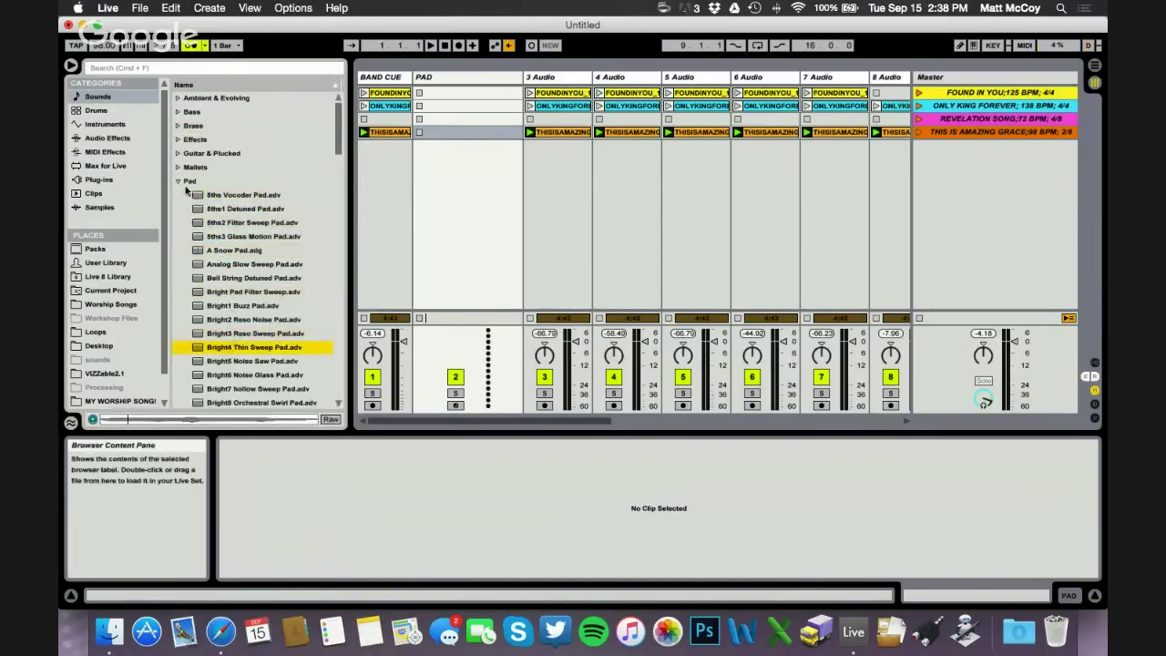
pyautogui.click(178, 181)
# - Audition the Drum Rack, Kit-Core 808 and Kit-Core LD presets in the Drums category
pyautogui.click(95, 110)
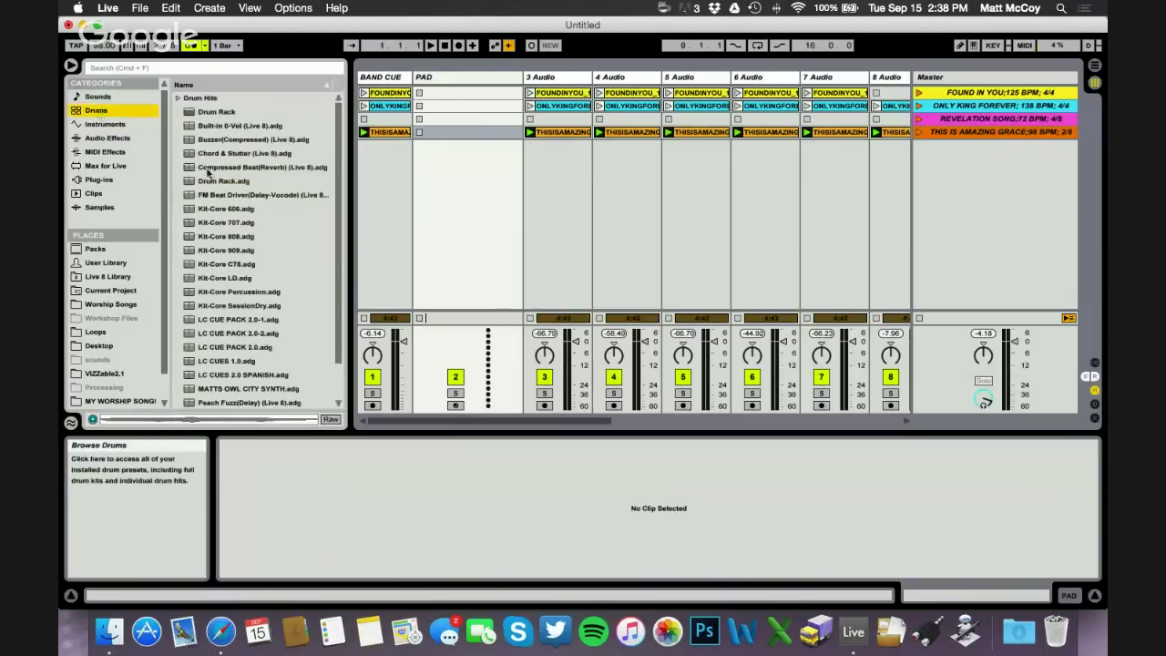
pyautogui.click(214, 180)
pyautogui.click(215, 236)
pyautogui.click(214, 278)
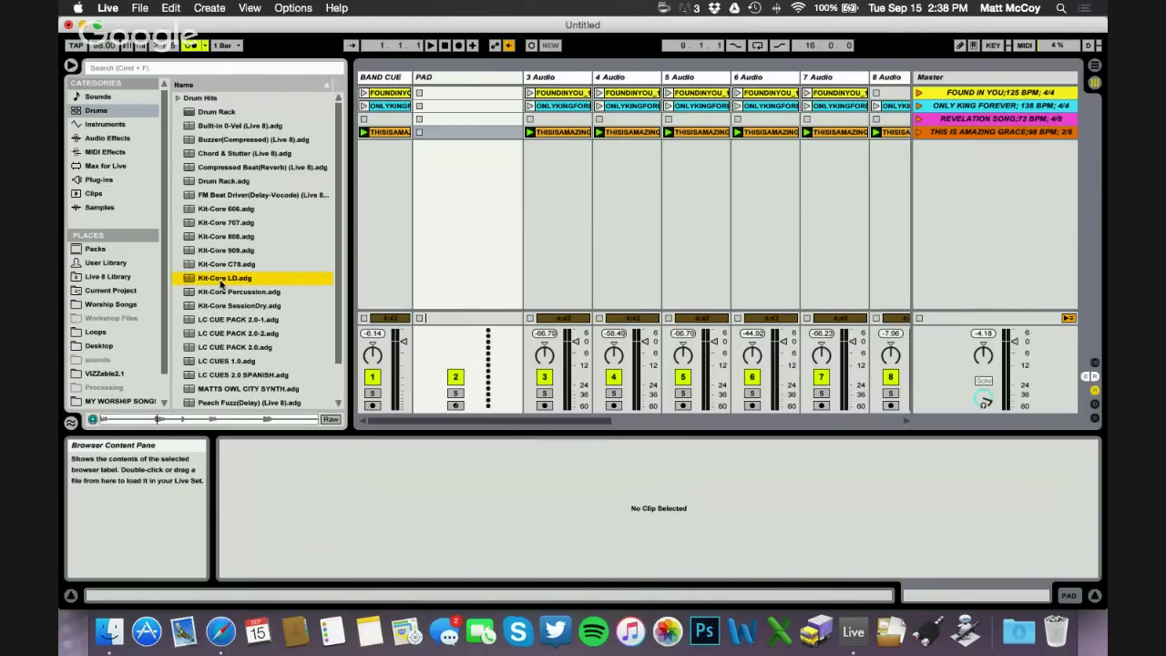
# - Try the Simple Delay audio effect on the PAD track and delete it again
pyautogui.click(116, 139)
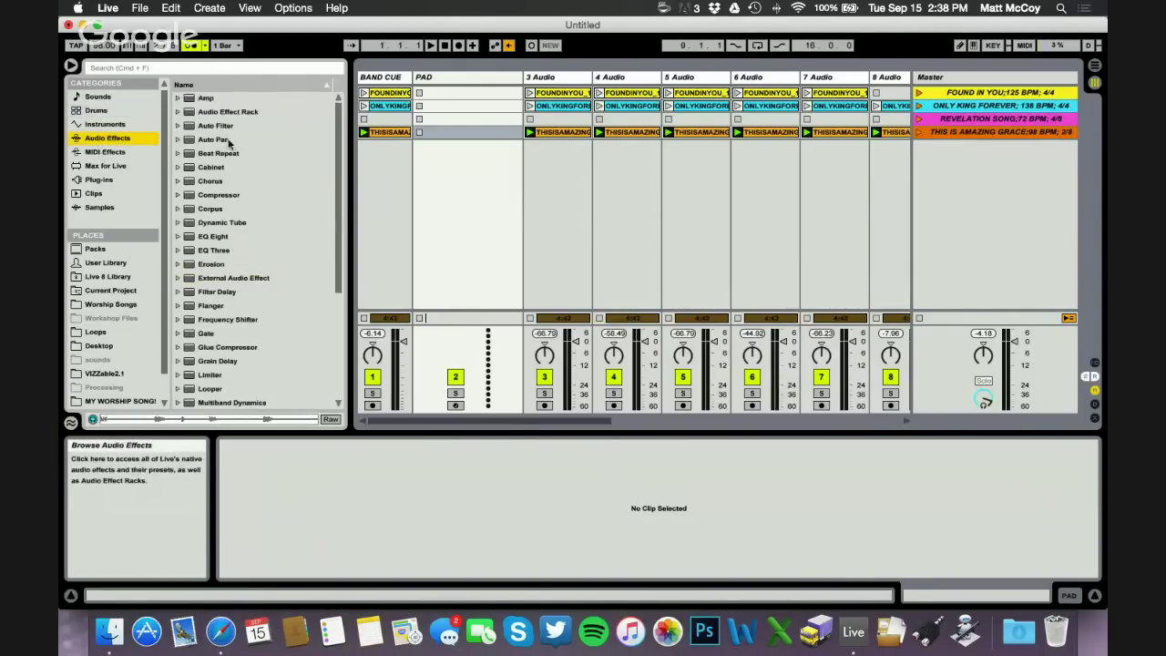
pyautogui.scroll(-1, 233, 143)
pyautogui.scroll(-2, 232, 146)
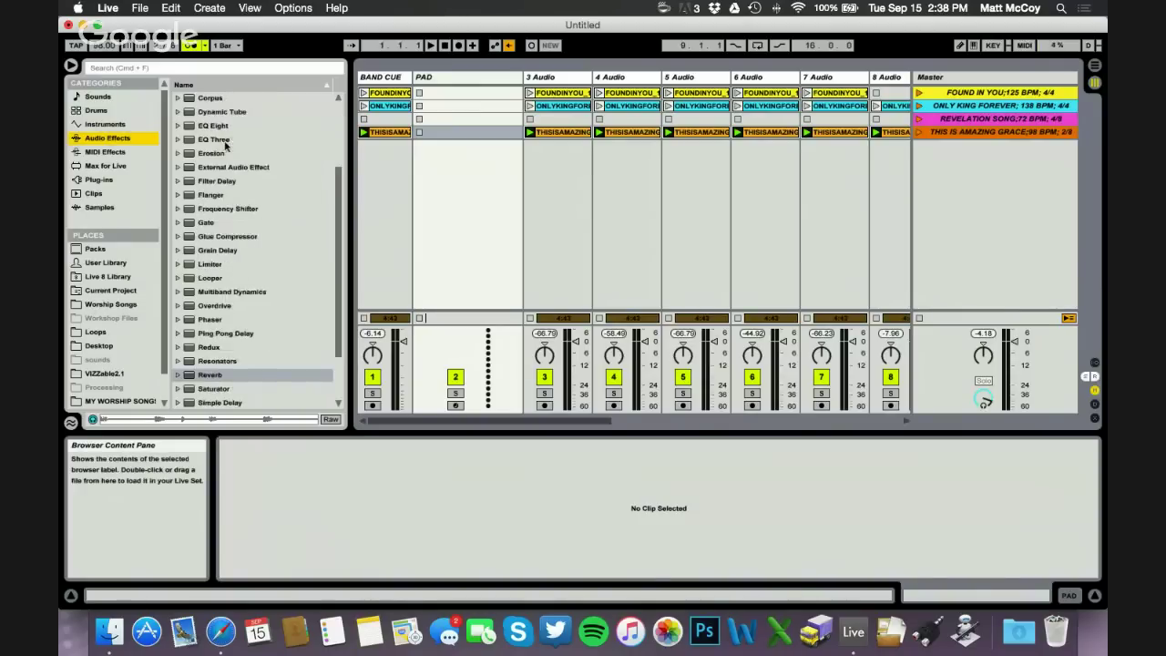
pyautogui.scroll(3, 227, 151)
pyautogui.moveTo(204, 179); pyautogui.dragTo(230, 179)
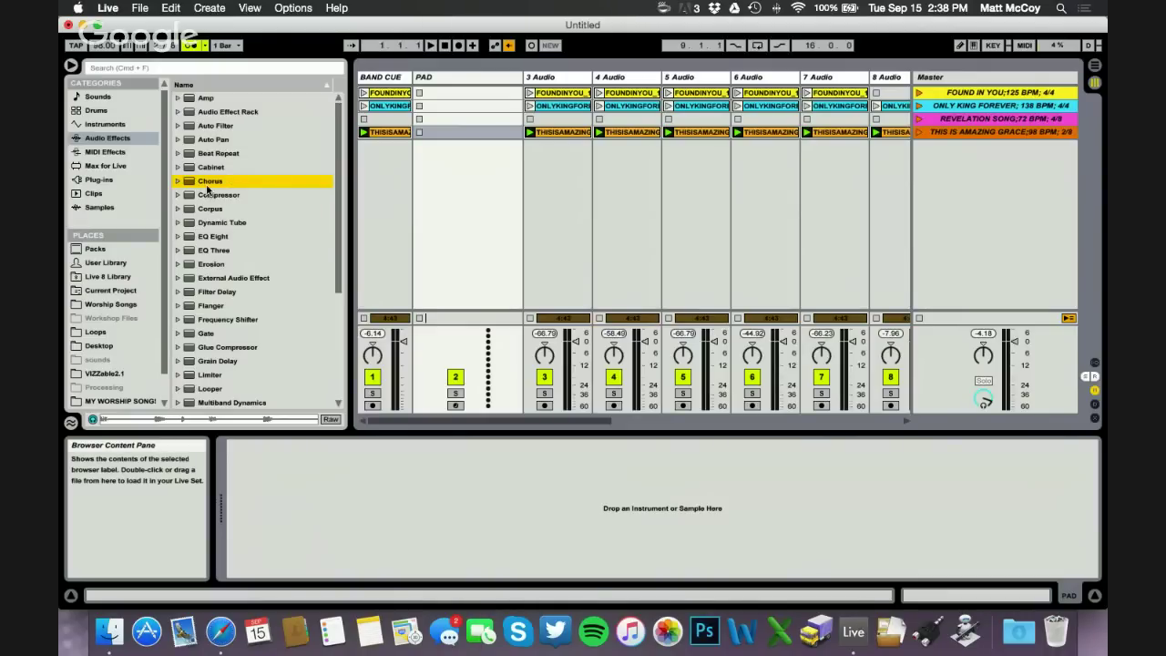
pyautogui.scroll(-5, 208, 190)
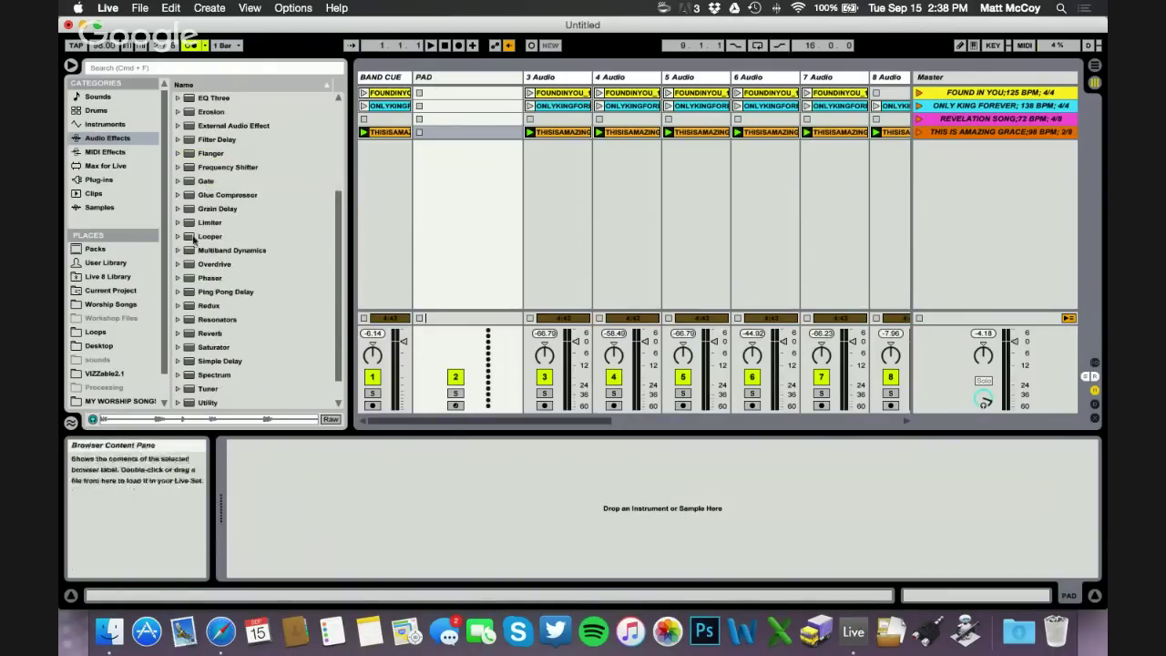
pyautogui.scroll(-1, 215, 164)
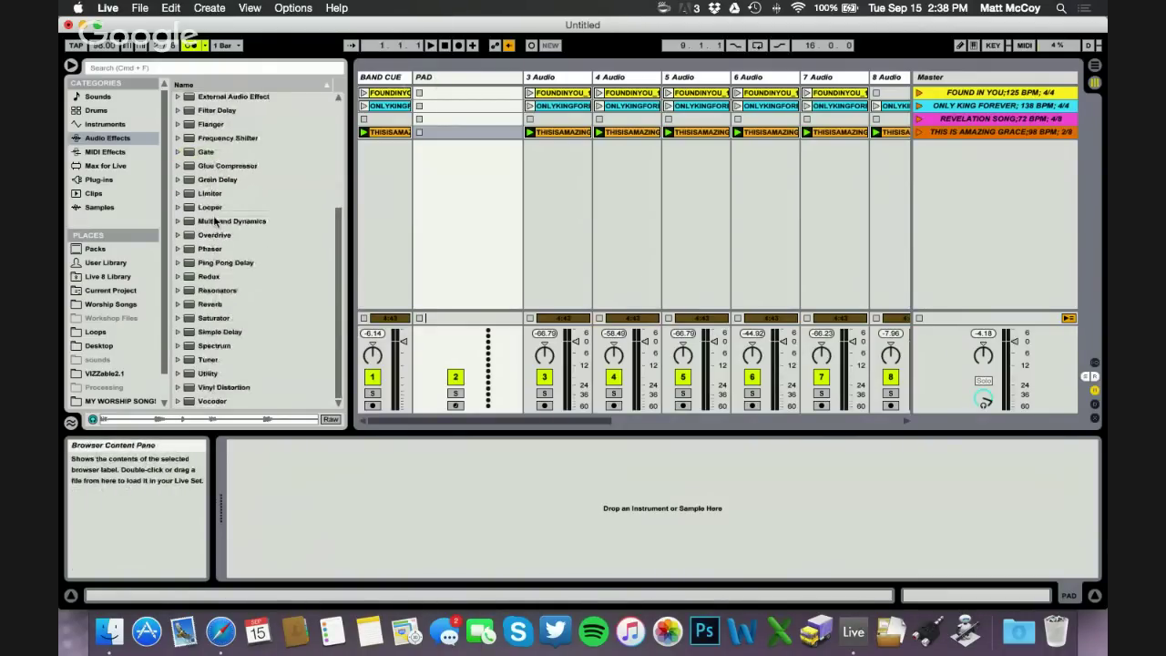
pyautogui.click(218, 331)
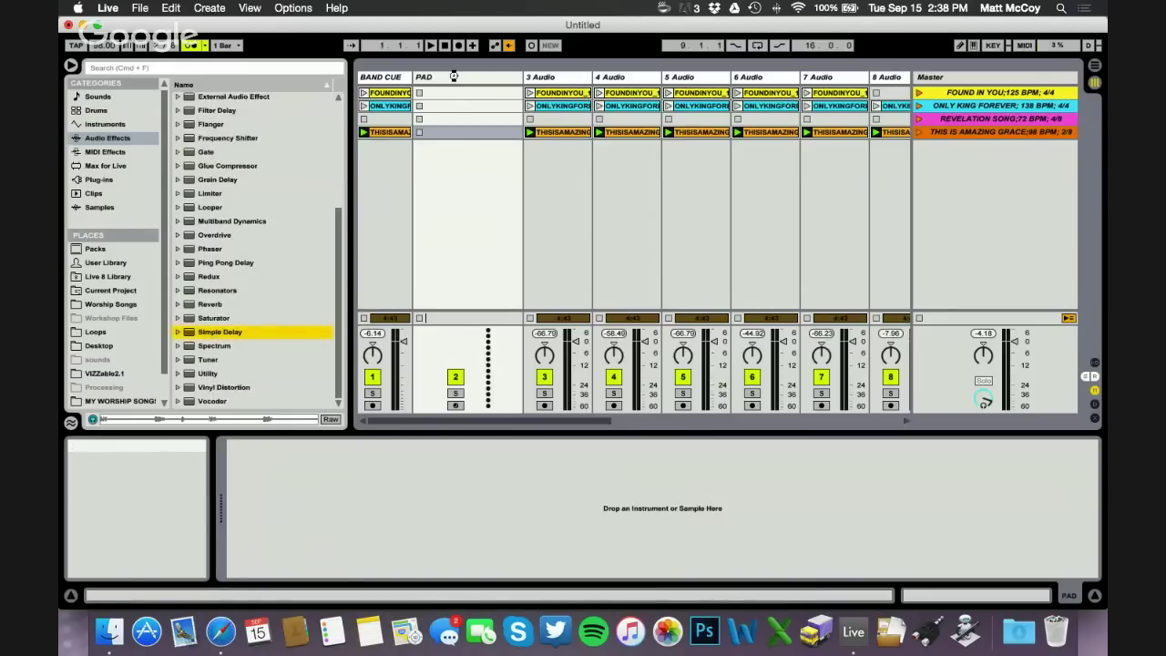
pyautogui.moveTo(454, 77); pyautogui.dragTo(454, 77)
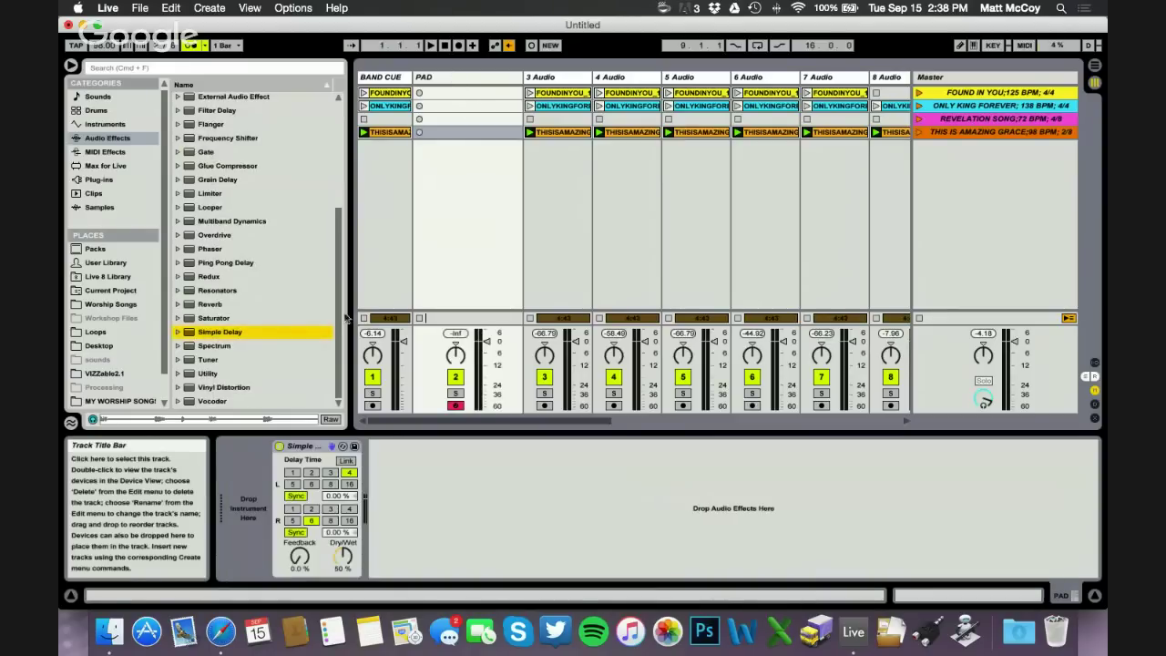
pyautogui.click(304, 446)
pyautogui.press('BackSpace')
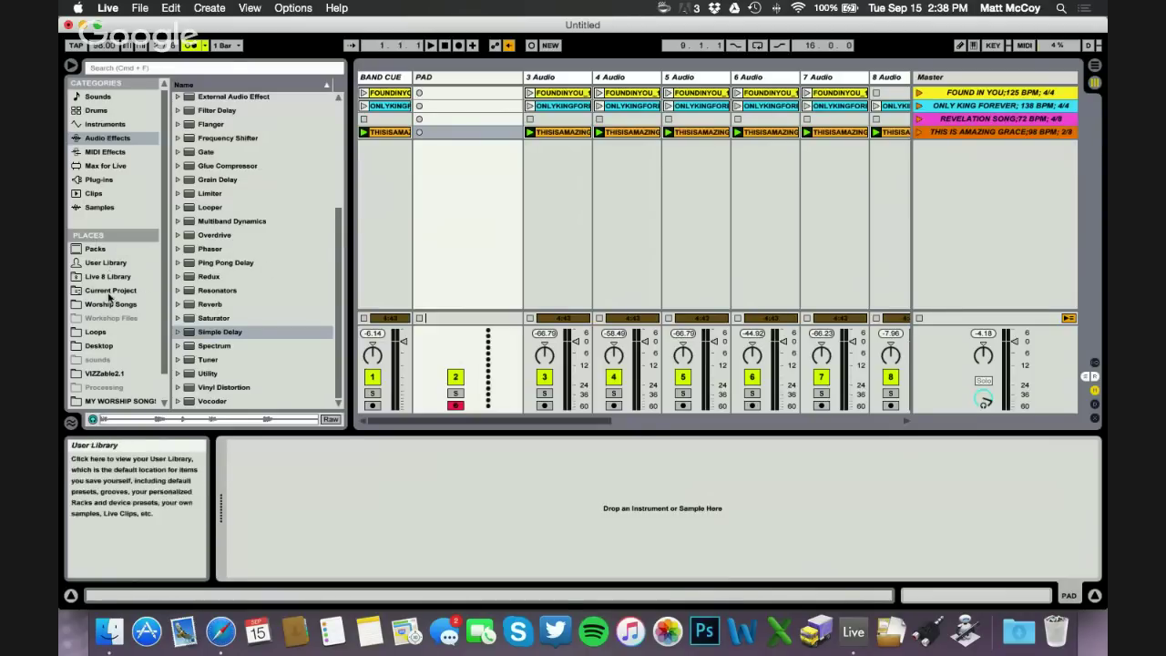
# - Look through the Desktop and MY WORSHIP SONGS folders and collapse the FOUNDINYOU_118_C_MT folder
pyautogui.scroll(-2, 120, 317)
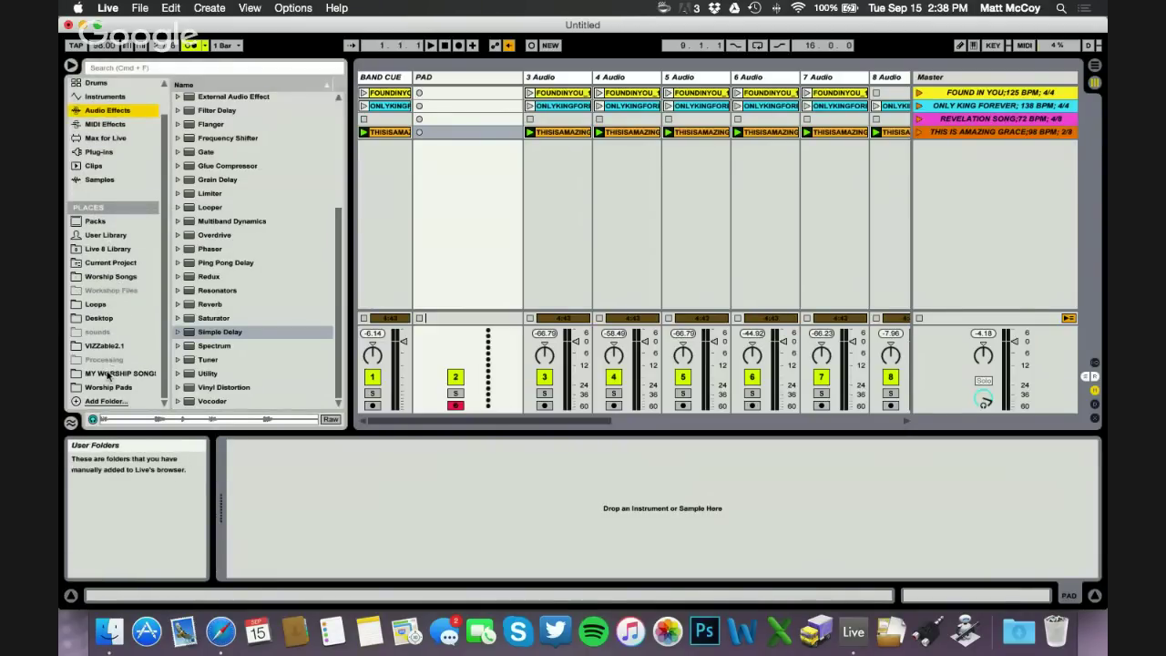
pyautogui.click(98, 319)
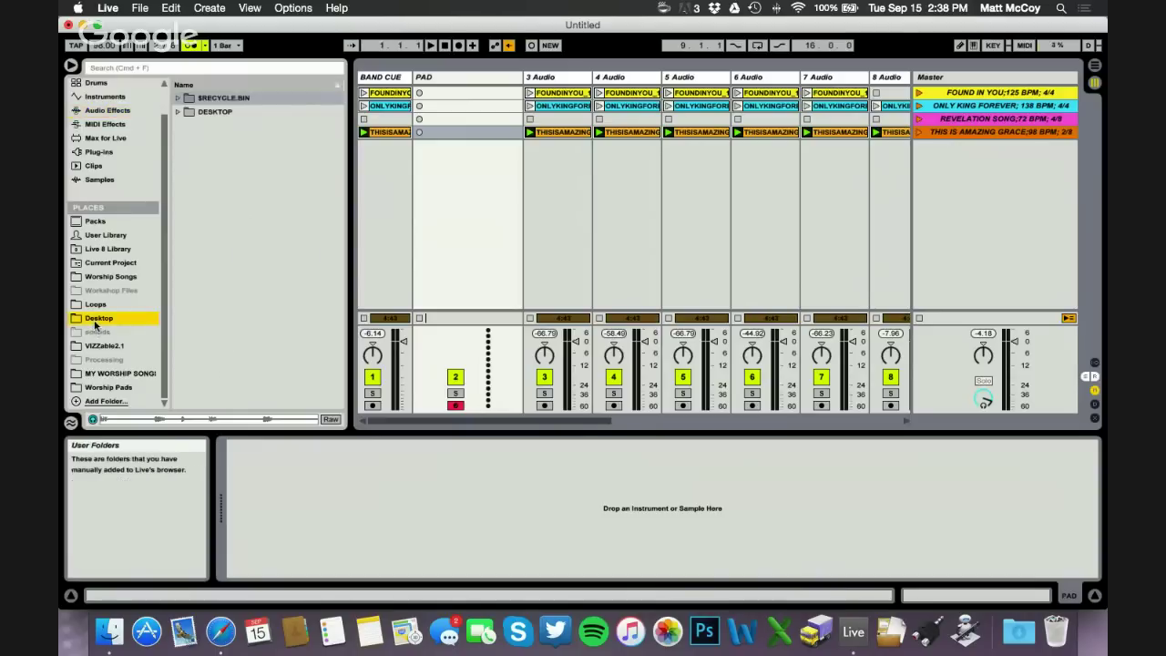
pyautogui.click(100, 373)
pyautogui.click(177, 126)
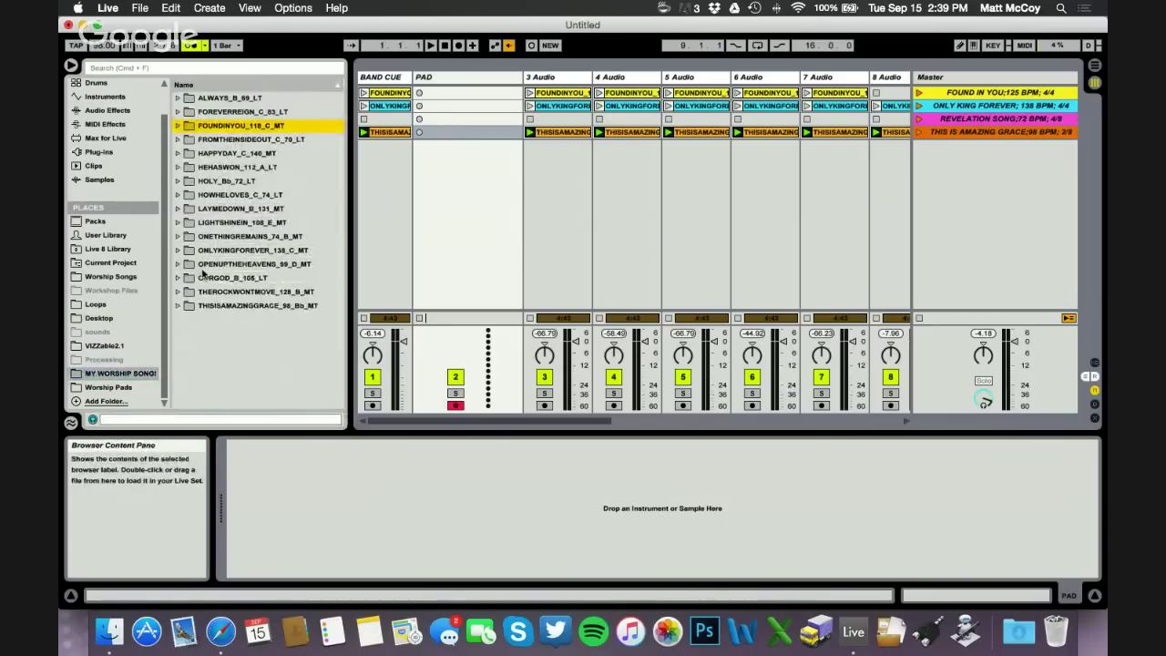
pyautogui.click(460, 242)
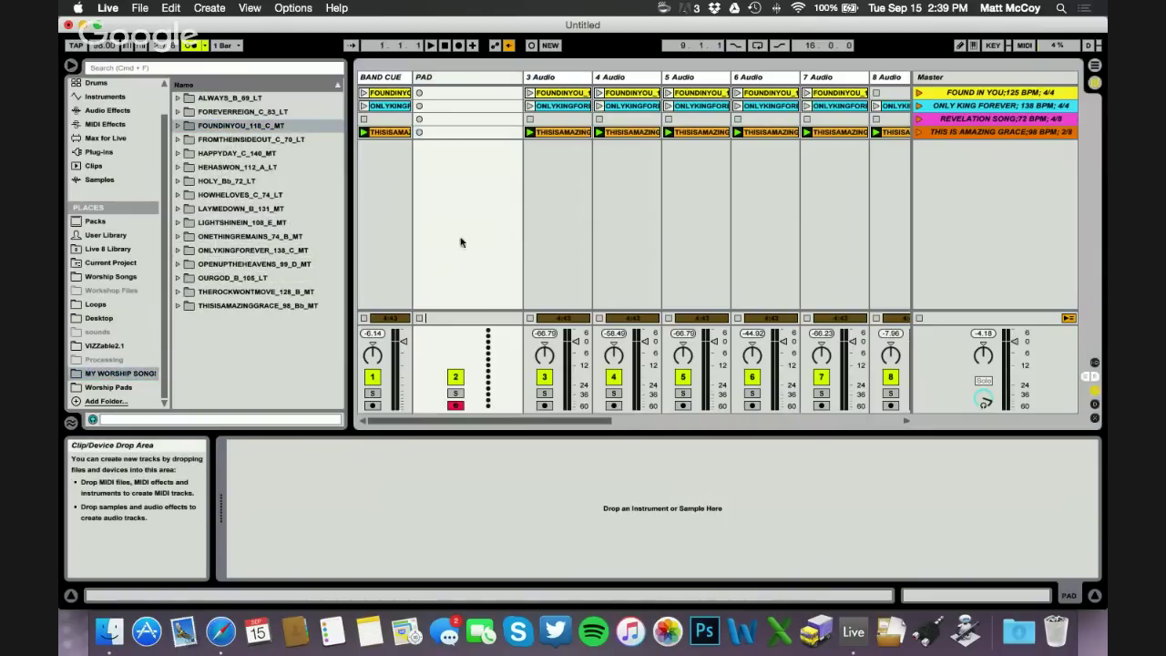
# - Reopen the Pad group in the Sounds category and audition Pure1 Muted Pad and Warm Bubbly Pad
pyautogui.click(106, 111)
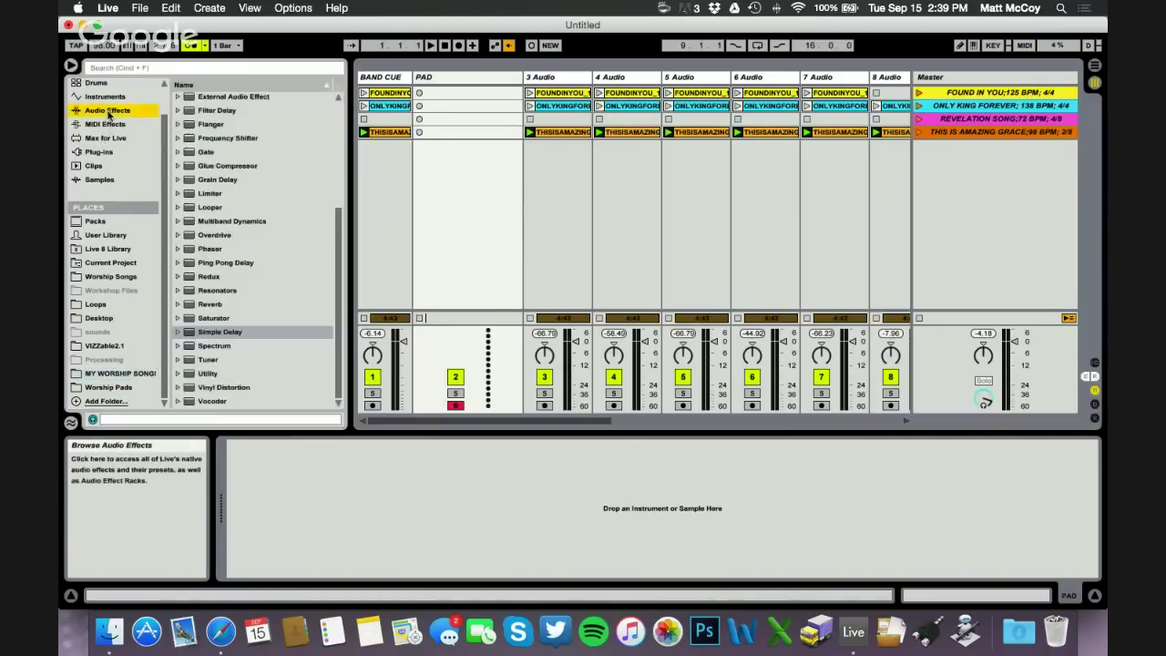
pyautogui.click(100, 99)
pyautogui.click(95, 84)
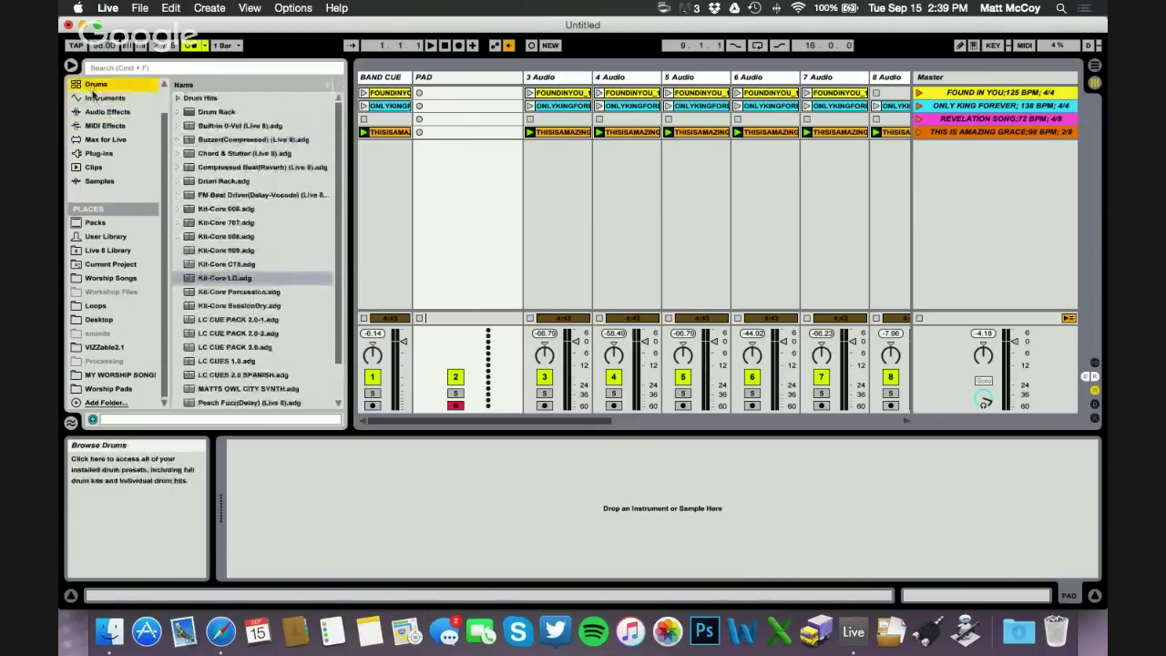
pyautogui.click(94, 98)
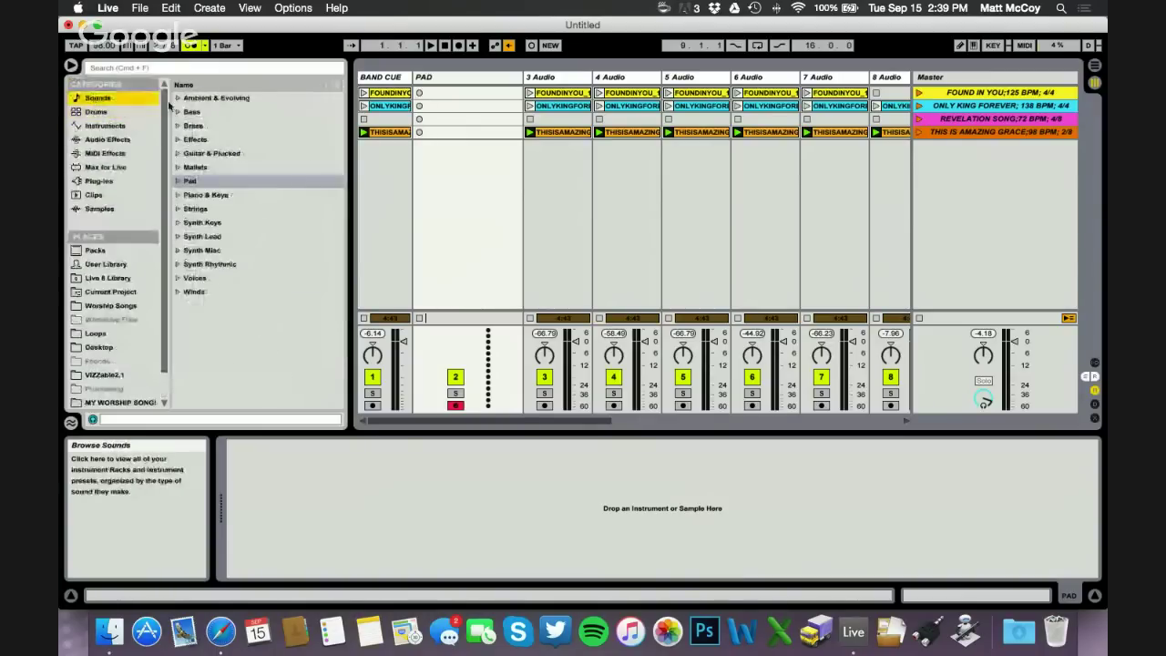
pyautogui.click(179, 181)
pyautogui.scroll(-15, 232, 221)
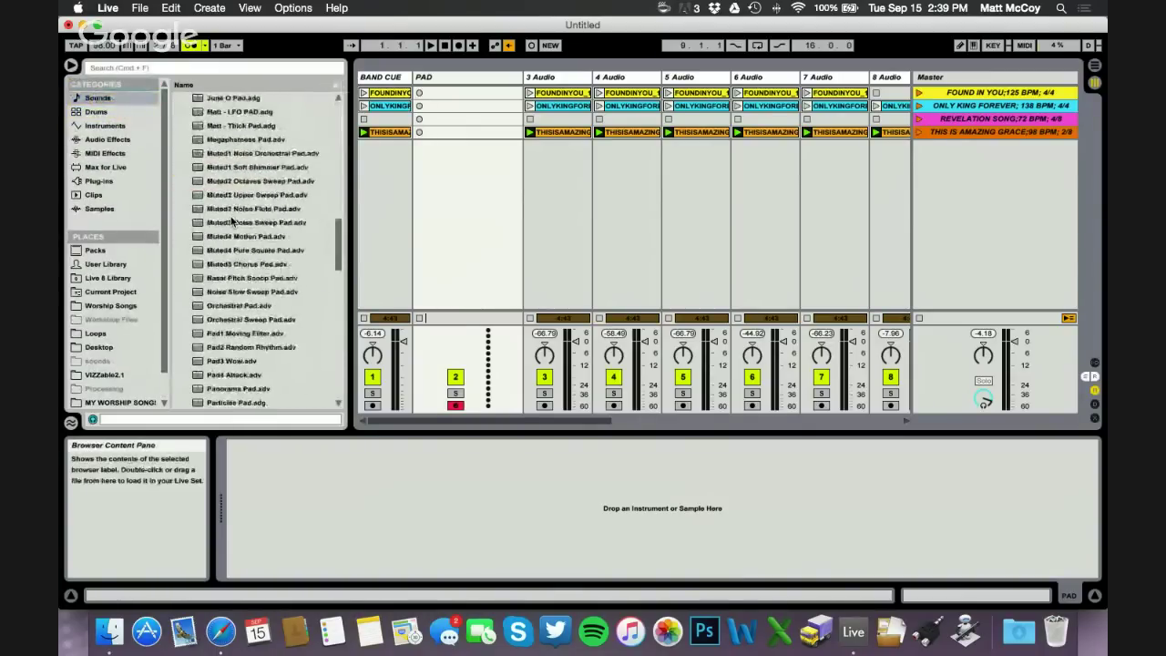
pyautogui.scroll(-6, 231, 221)
pyautogui.click(233, 223)
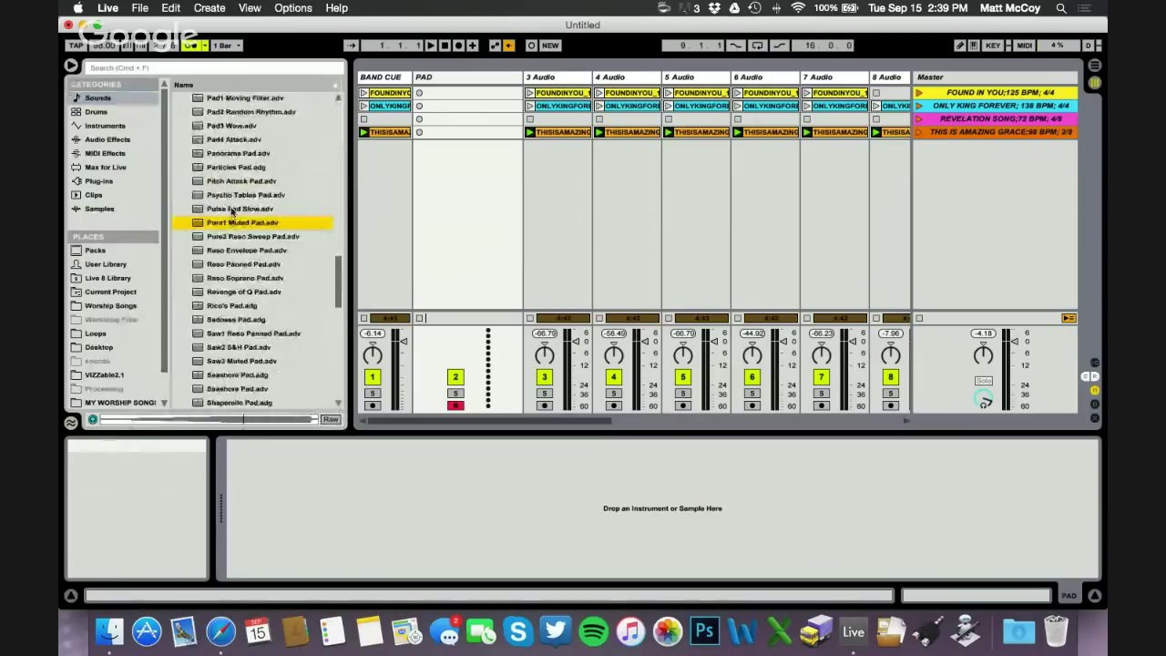
pyautogui.scroll(-10, 238, 220)
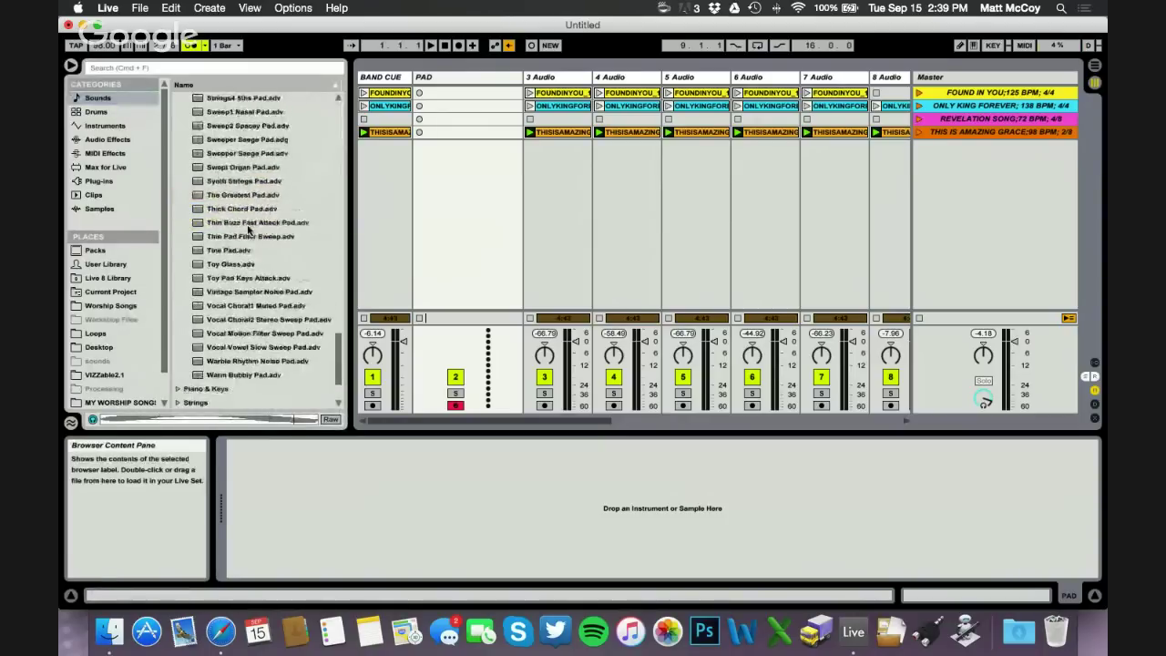
pyautogui.click(239, 374)
# - Audition and compare pad presets between Pad1 Moving Filter and Pure2 Reso Sweep Pad, returning to Particles Pad
pyautogui.scroll(4, 258, 224)
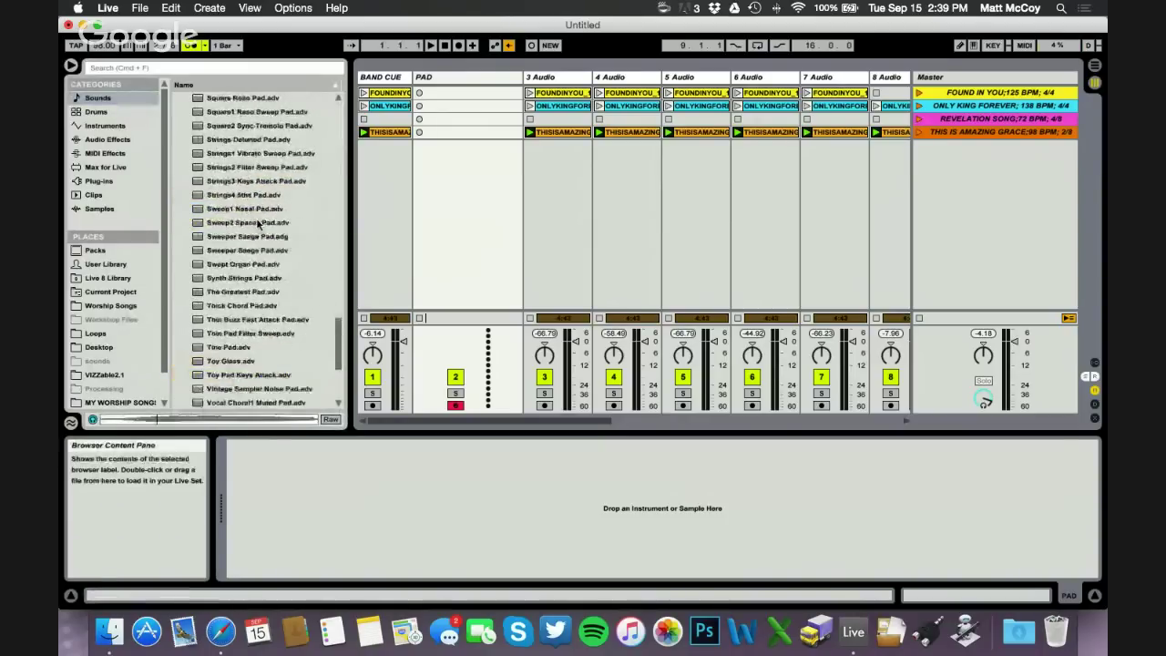
pyautogui.scroll(10, 258, 224)
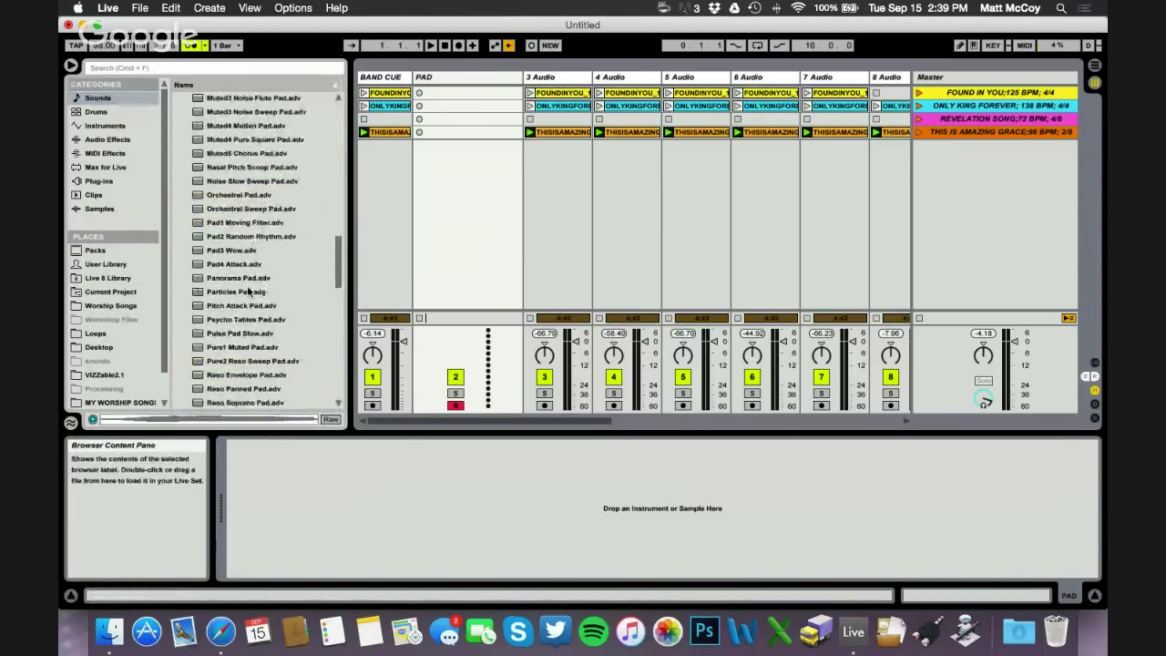
pyautogui.click(233, 293)
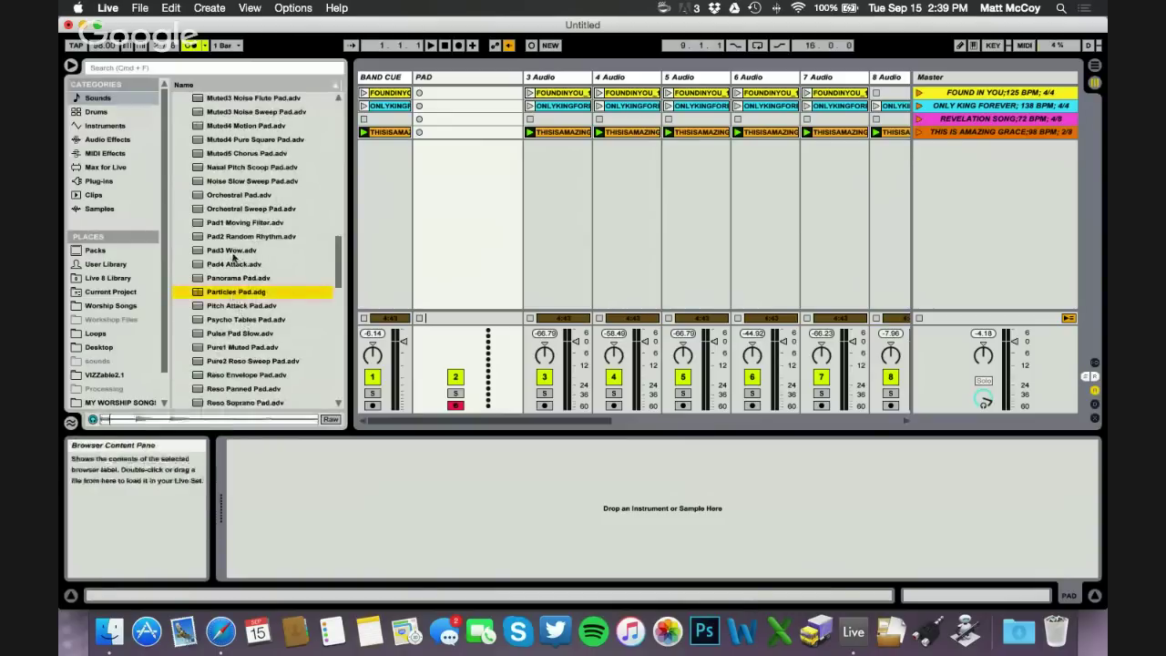
pyautogui.click(230, 224)
pyautogui.click(233, 306)
pyautogui.click(233, 320)
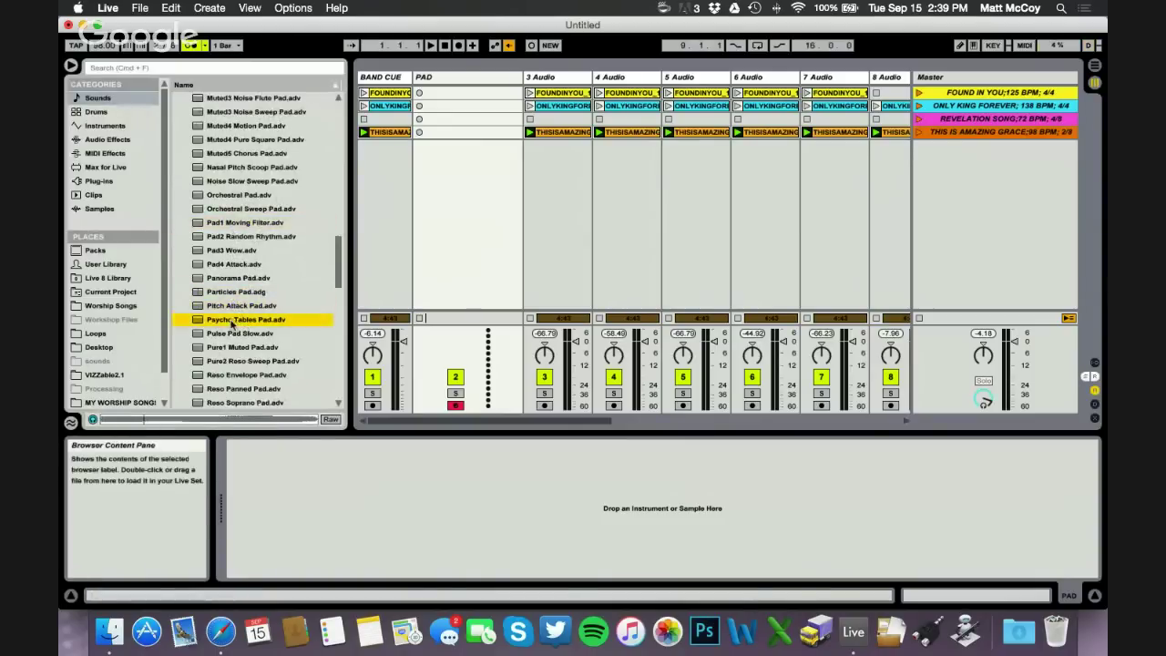
pyautogui.click(231, 333)
pyautogui.click(232, 347)
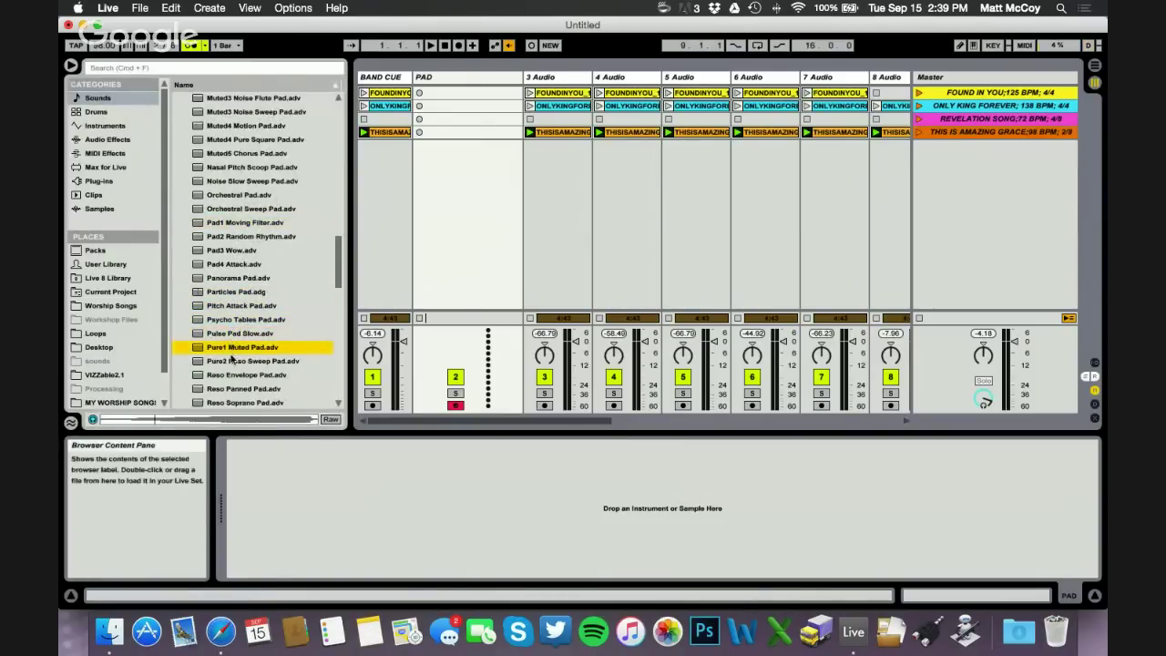
pyautogui.click(233, 361)
pyautogui.click(232, 307)
pyautogui.click(229, 291)
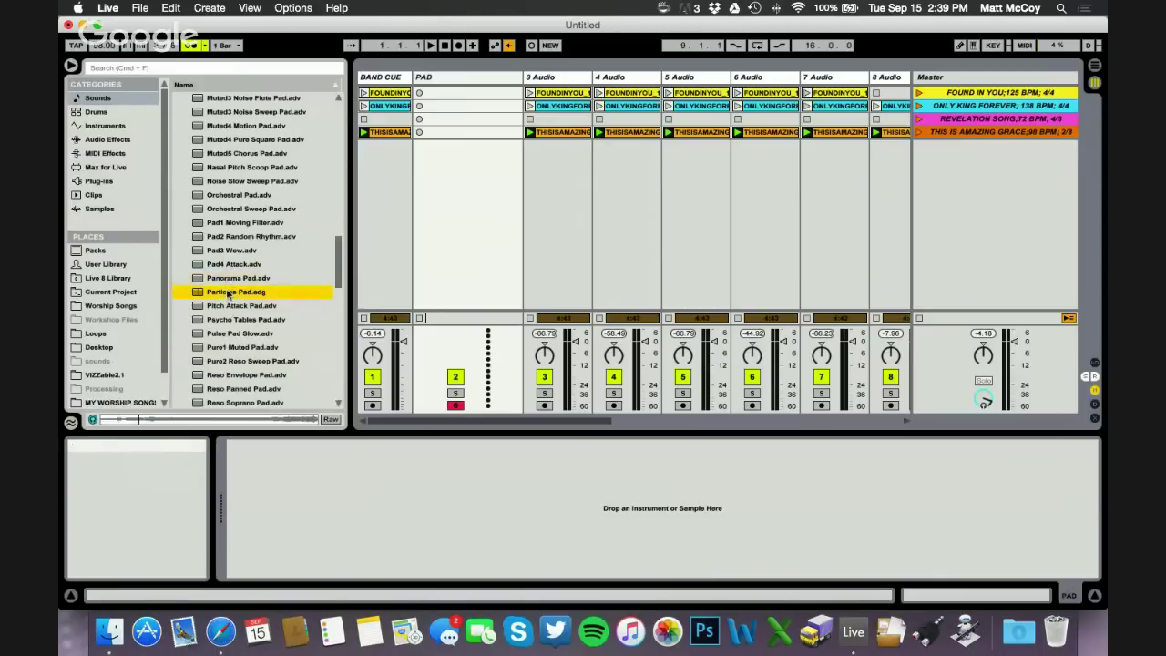
# - Load the Particles Pad preset onto the PAD track and try it with the track armed
pyautogui.scroll(-5, 246, 274)
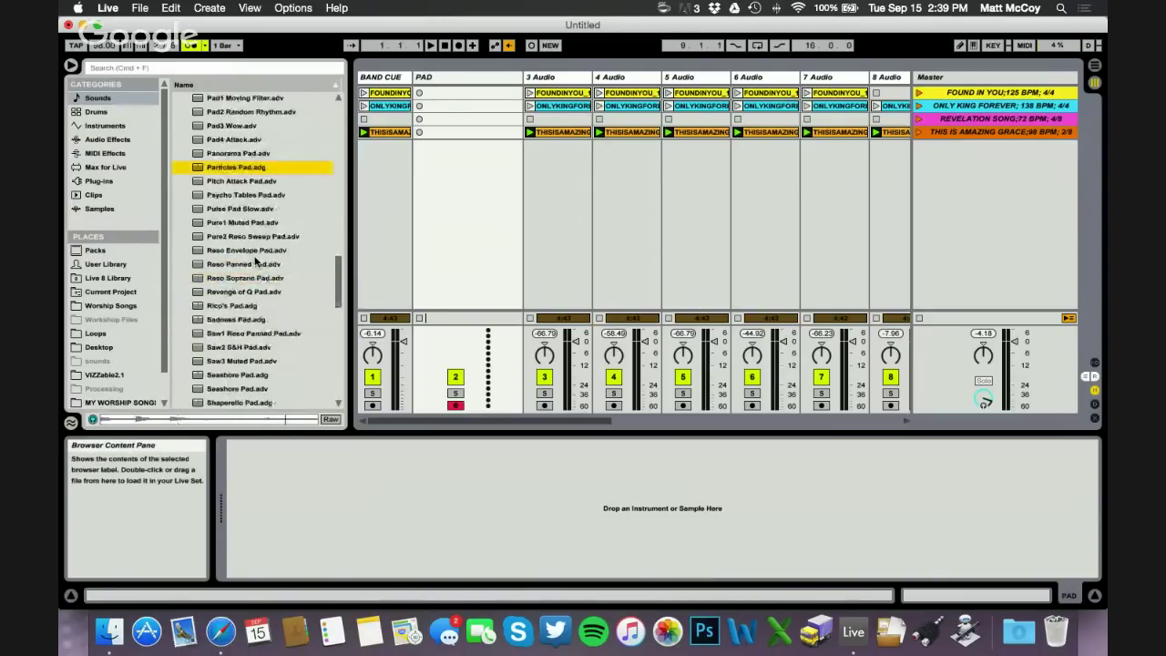
pyautogui.moveTo(223, 168); pyautogui.dragTo(440, 80)
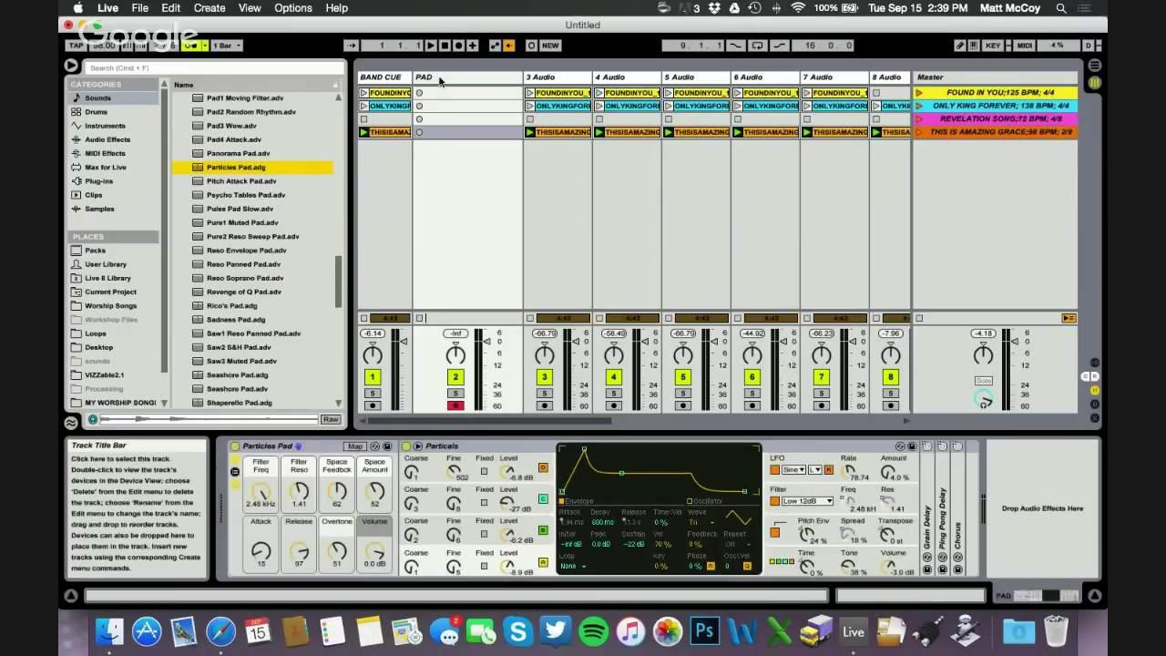
pyautogui.click(455, 405)
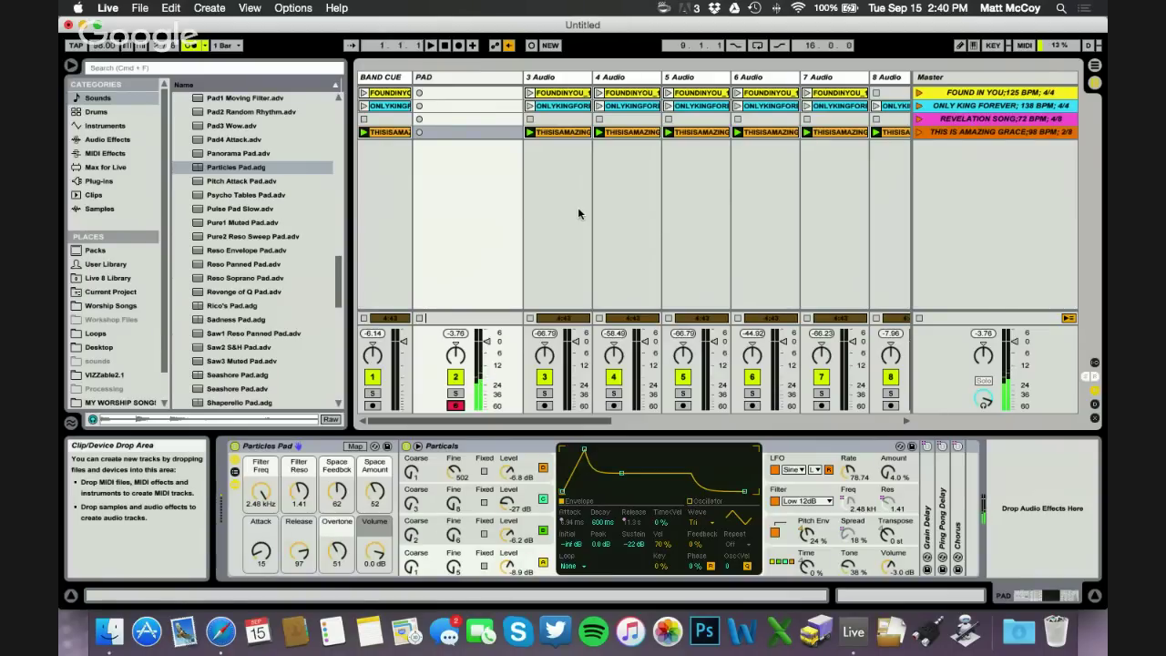
# - Switch to Safari to view the Looptimus foot controller on its home page and return to Ableton Live
pyautogui.click(230, 638)
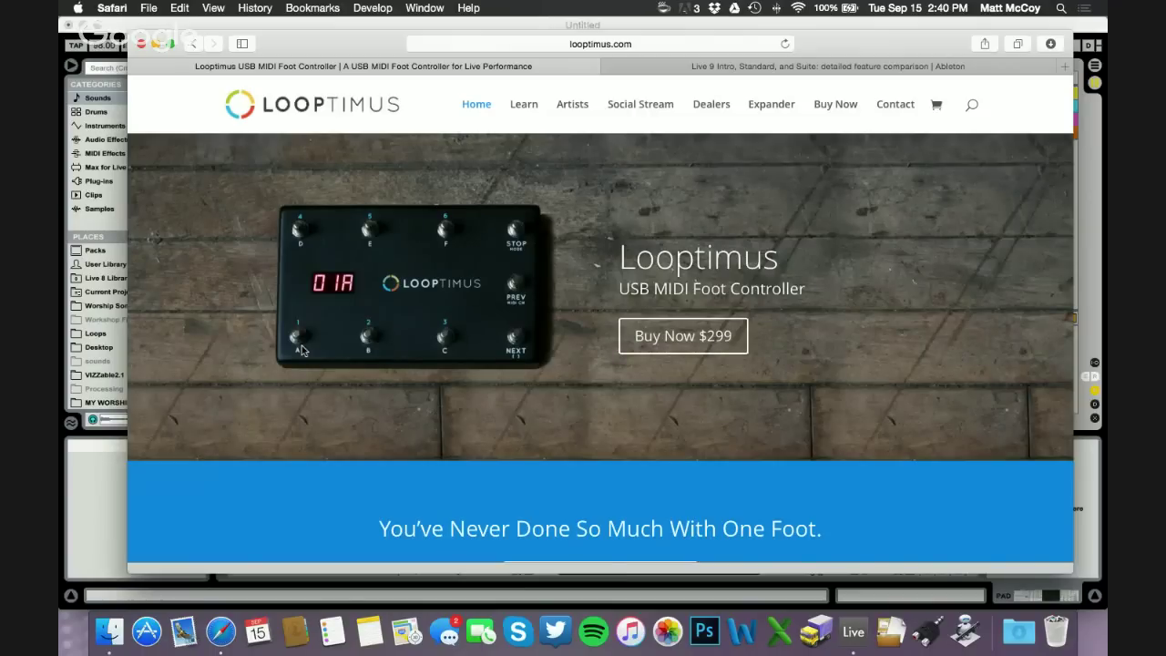
pyautogui.click(113, 27)
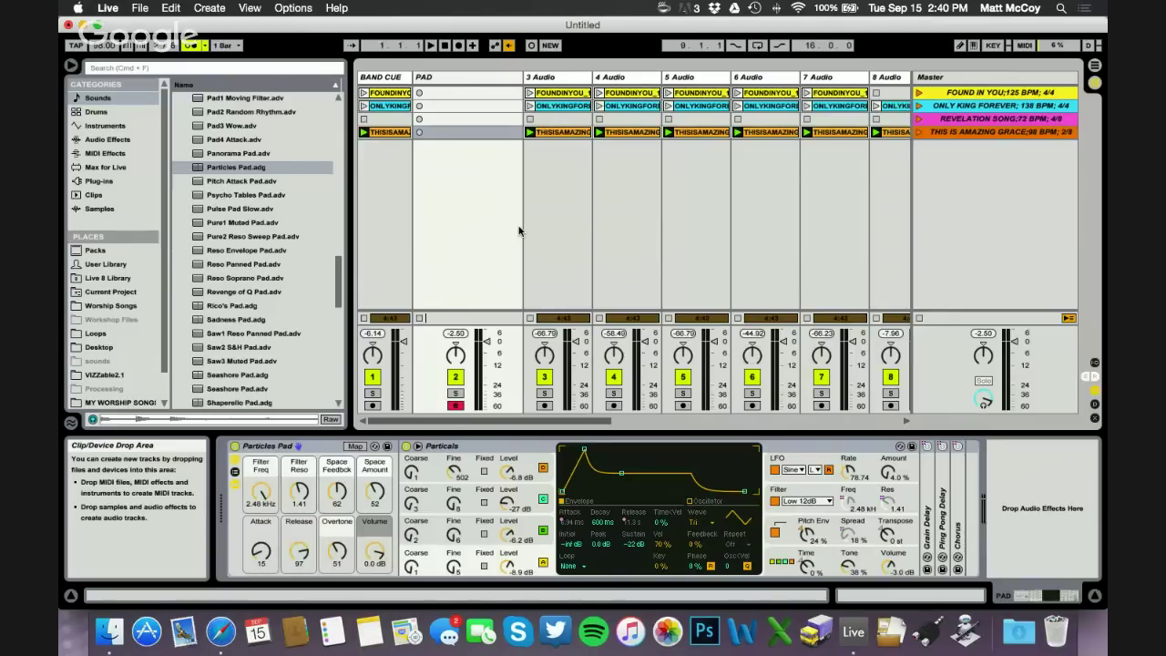
# - Move up to the FOUND IN YOU row in Session View and launch it
pyautogui.press('Up')
pyautogui.press('Up')
pyautogui.press('Up')
pyautogui.press('Return')
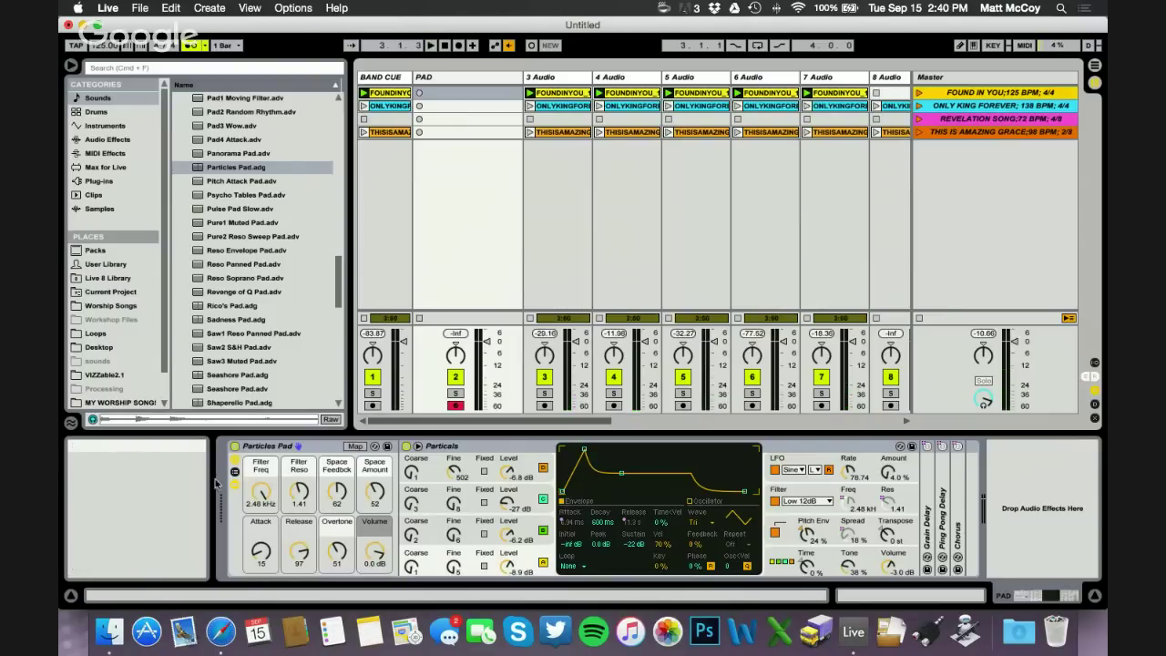
# - Switch to Safari, open the Looptimus Expander page and look through its product photos
pyautogui.click(220, 631)
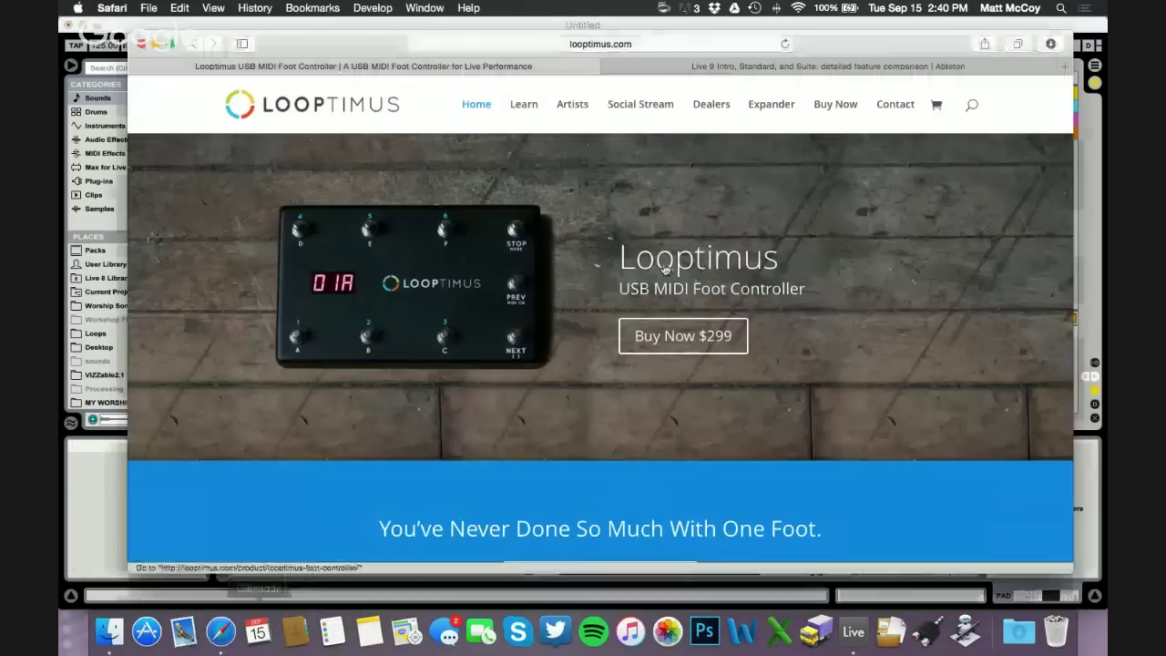
pyautogui.click(769, 106)
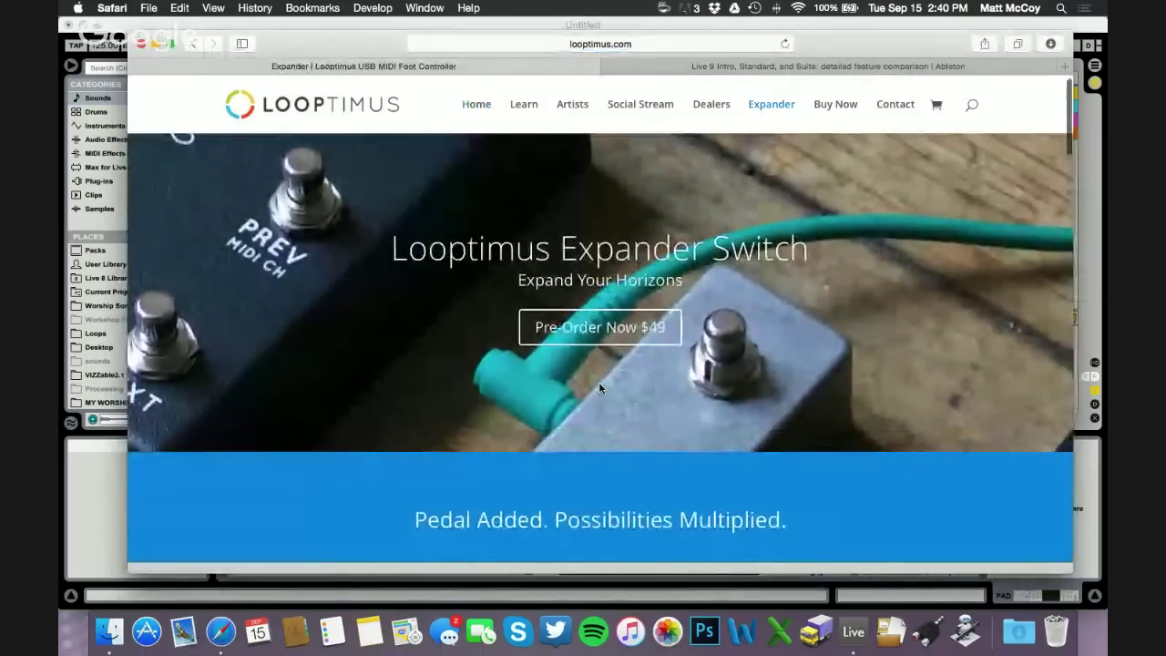
pyautogui.scroll(-5, 600, 388)
pyautogui.scroll(-15, 599, 388)
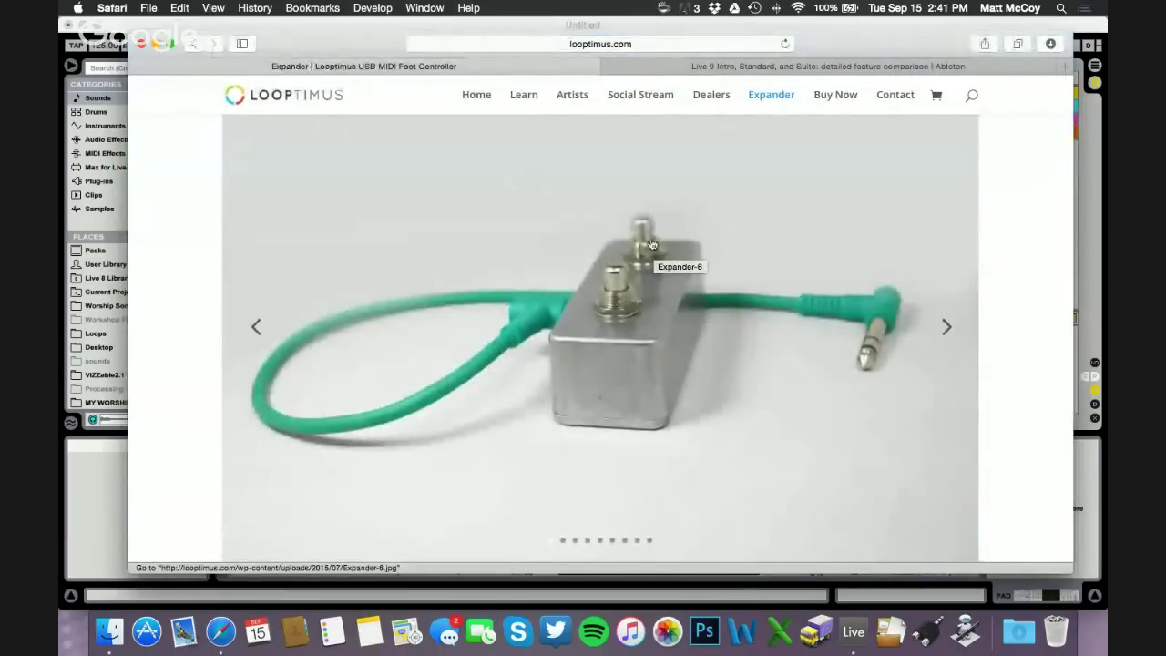
pyautogui.scroll(10, 652, 244)
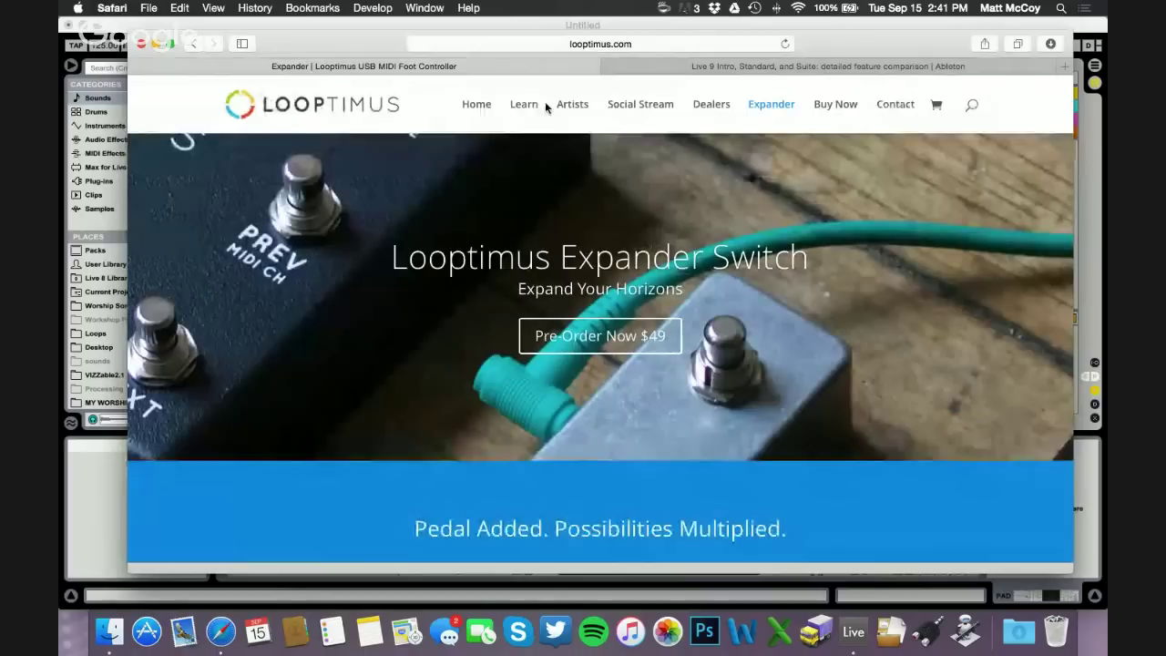
# - Look through the Looptimus home page and glance at the Live 9 edition feature comparison
pyautogui.click(474, 104)
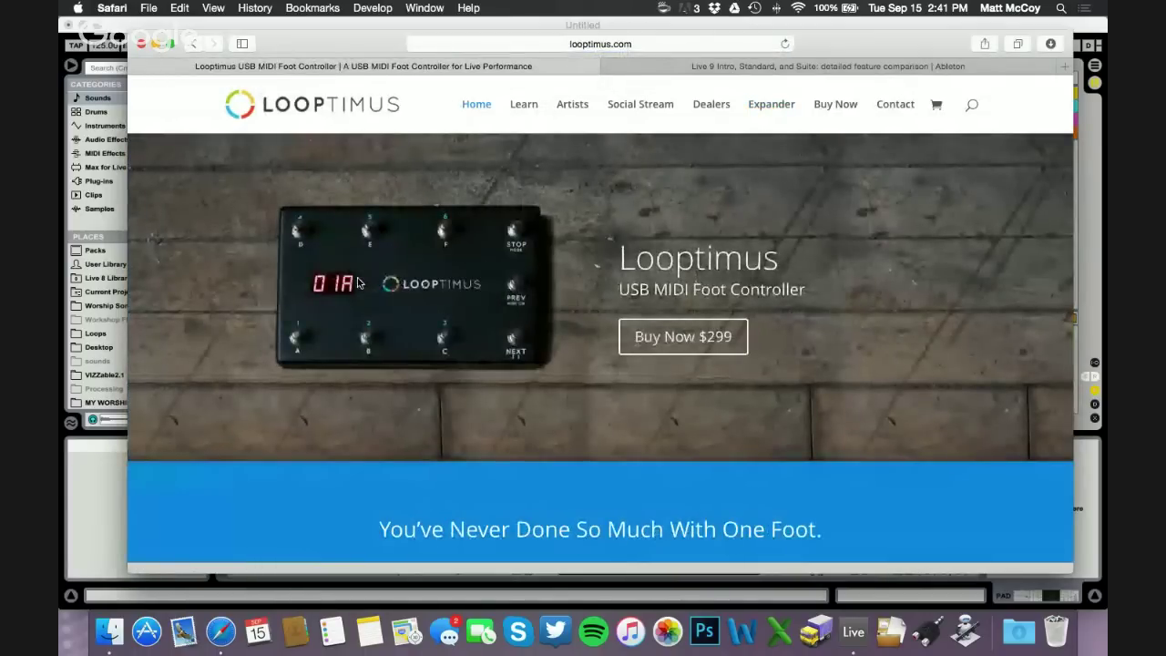
pyautogui.scroll(-5, 357, 282)
pyautogui.scroll(-3, 357, 282)
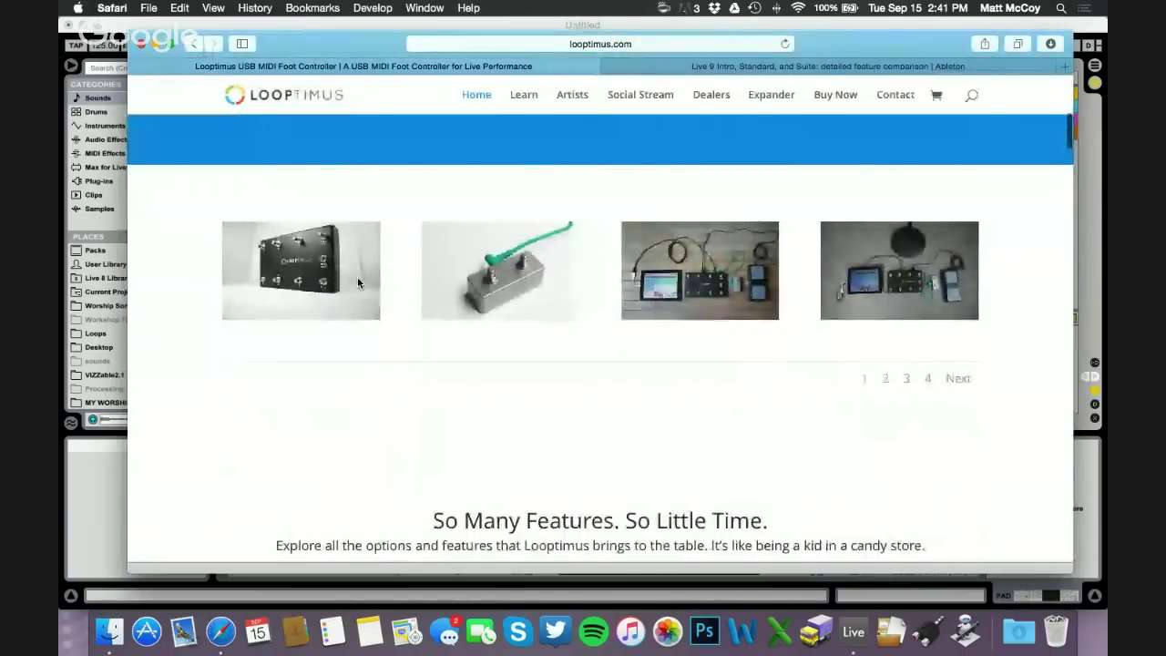
pyautogui.scroll(-8, 357, 282)
pyautogui.scroll(-10, 357, 282)
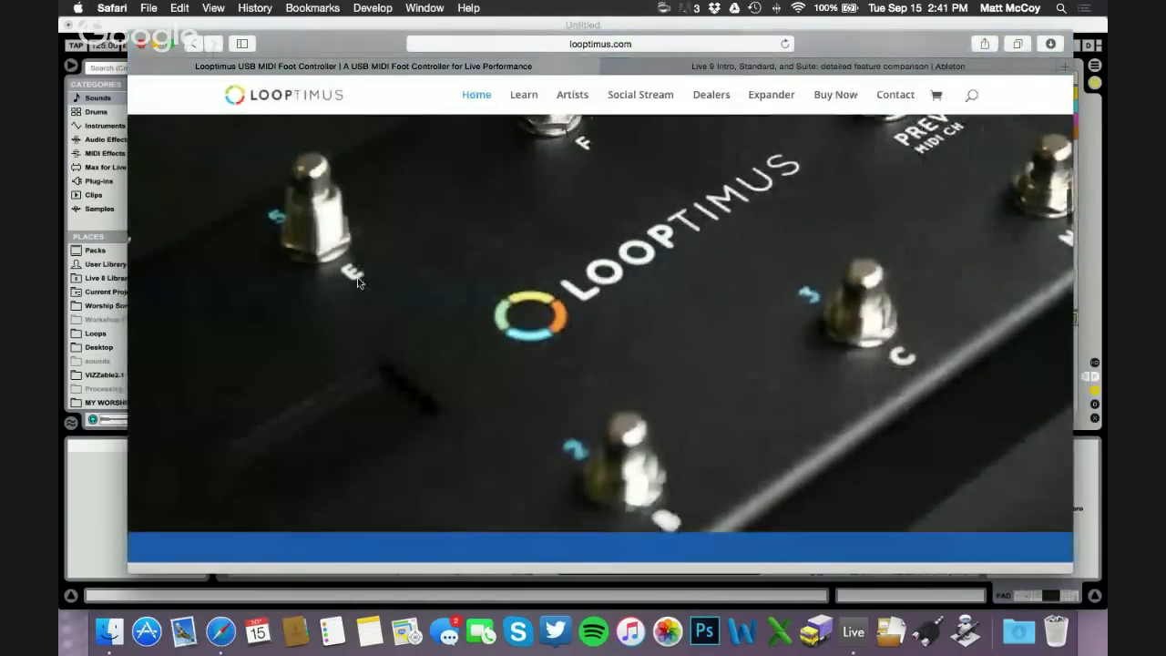
pyautogui.scroll(20, 357, 282)
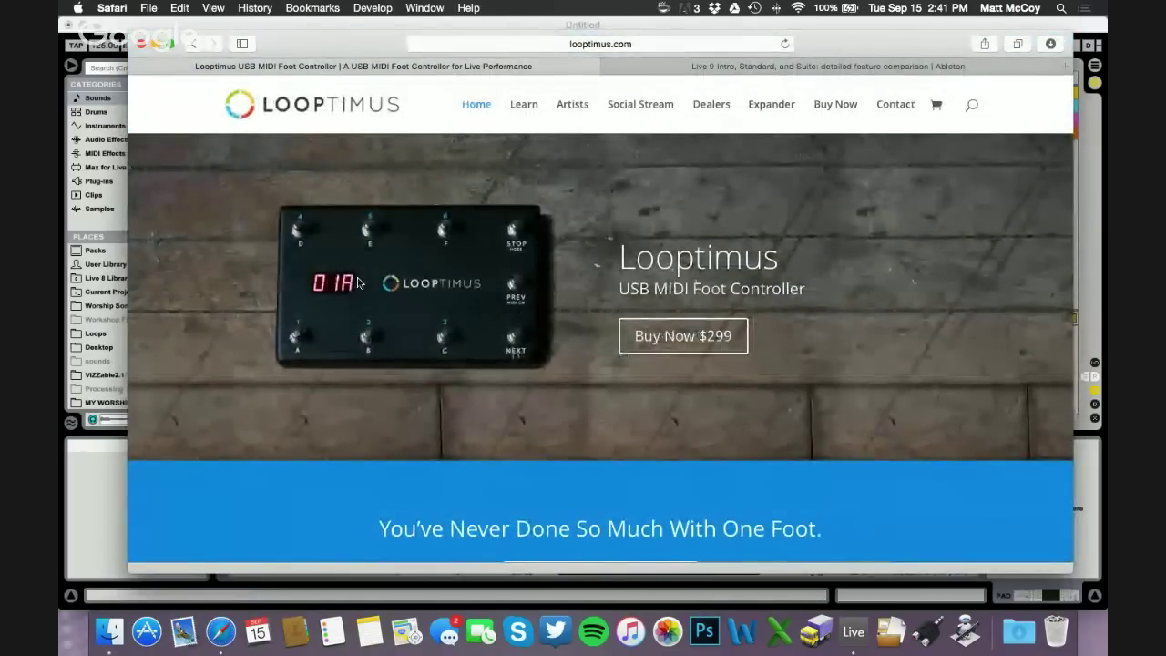
pyautogui.click(785, 69)
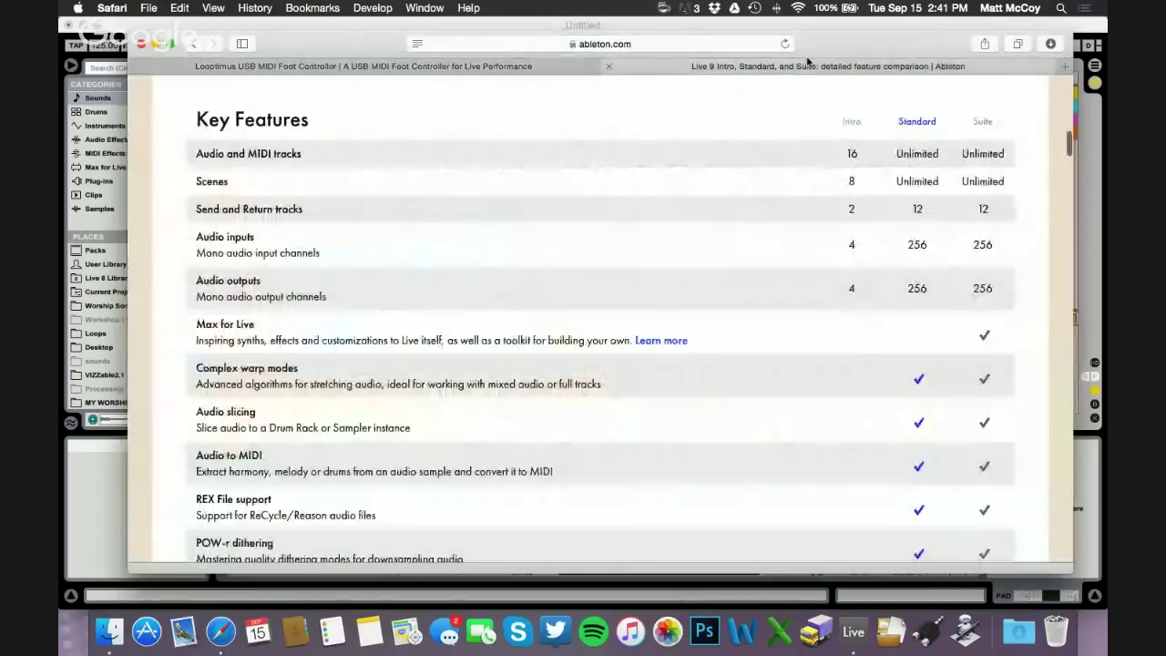
pyautogui.click(562, 71)
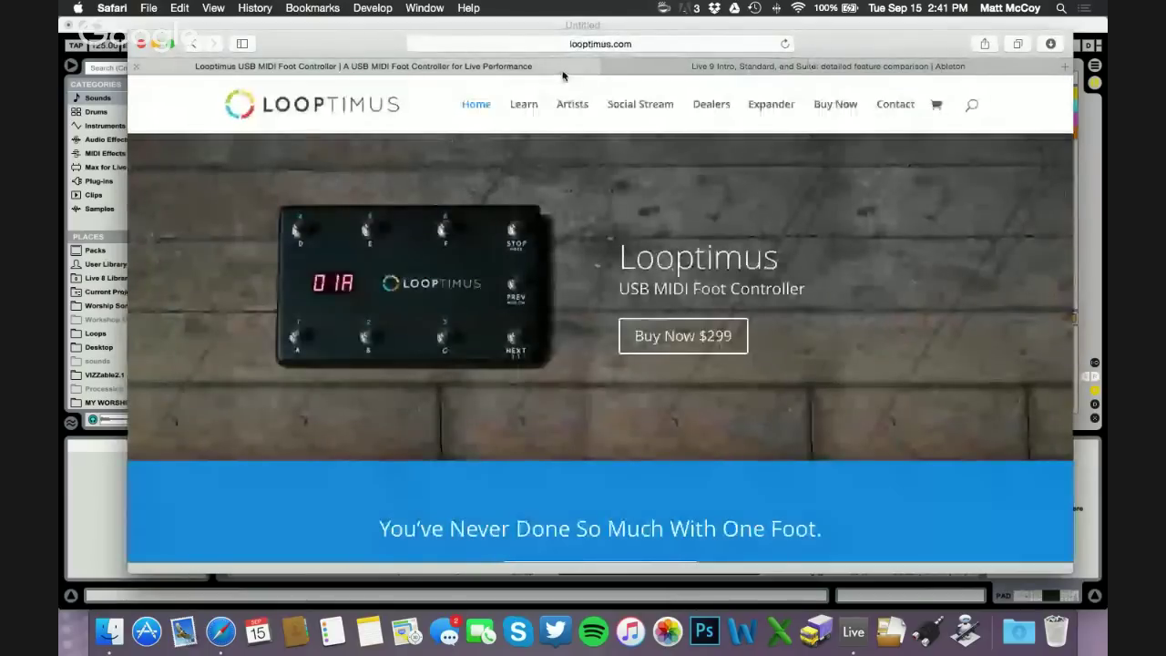
# - Open the LoopCommunity.com site in a new tab and examine the section on the PRIME multitrack app
pyautogui.press('super+t')
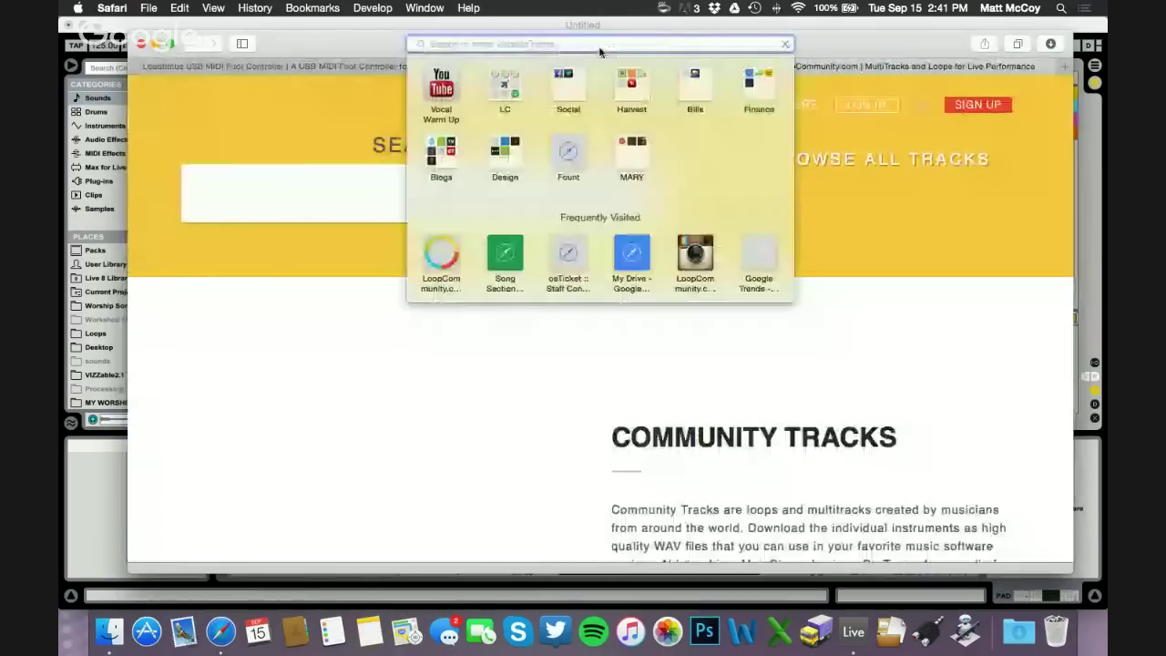
pyautogui.click(355, 313)
pyautogui.scroll(-5, 779, 371)
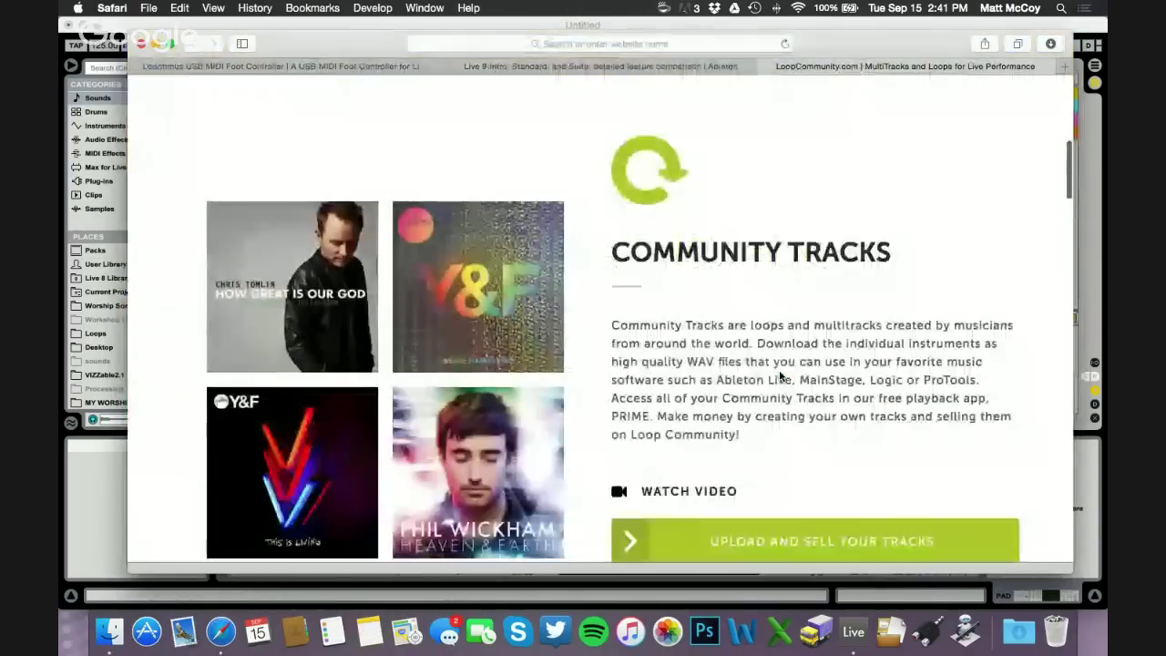
pyautogui.scroll(-15, 779, 374)
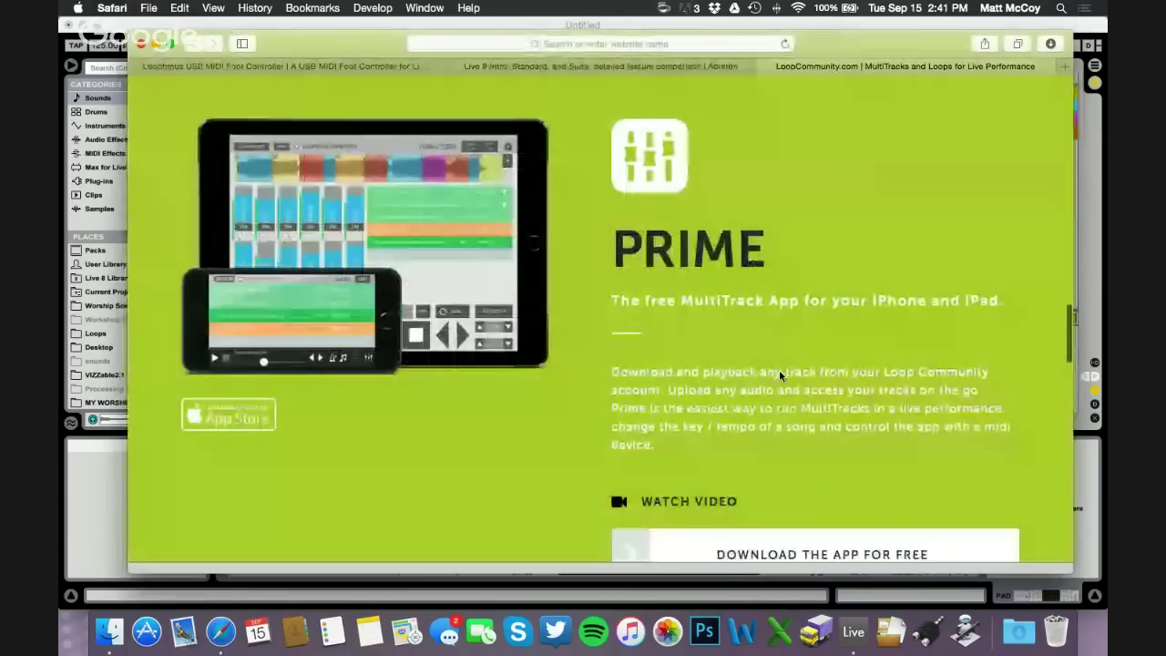
pyautogui.scroll(1, 779, 373)
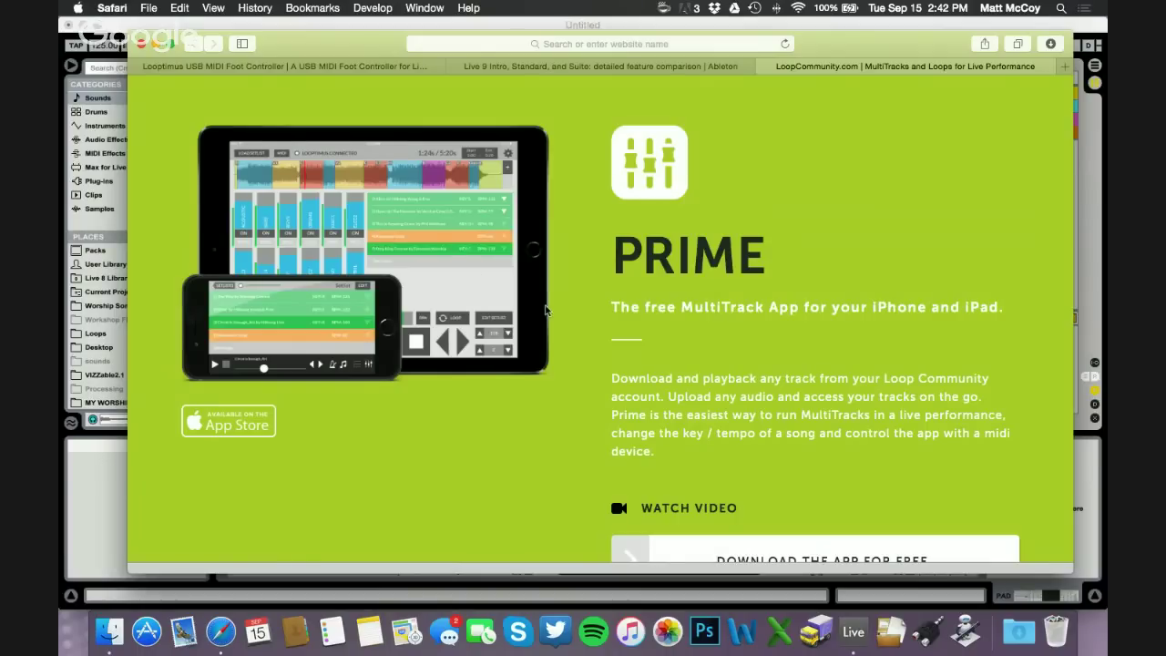
pyautogui.scroll(-1, 546, 312)
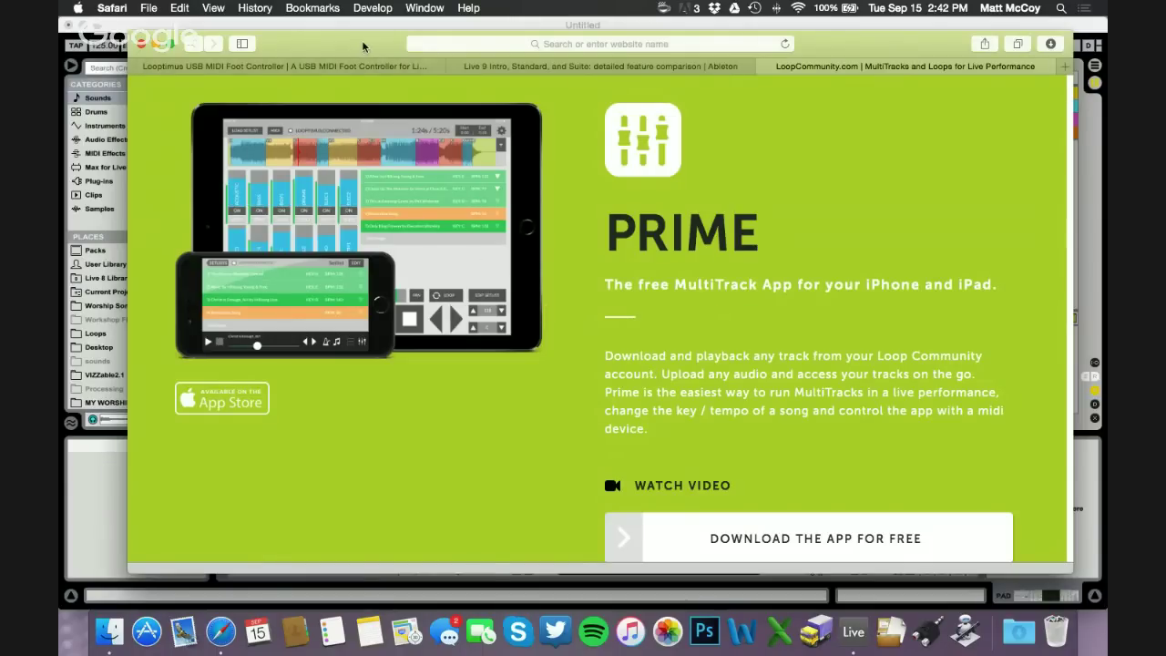
# - Switch back to Ableton Live and delete the PAD track
pyautogui.moveTo(363, 46); pyautogui.dragTo(361, 46)
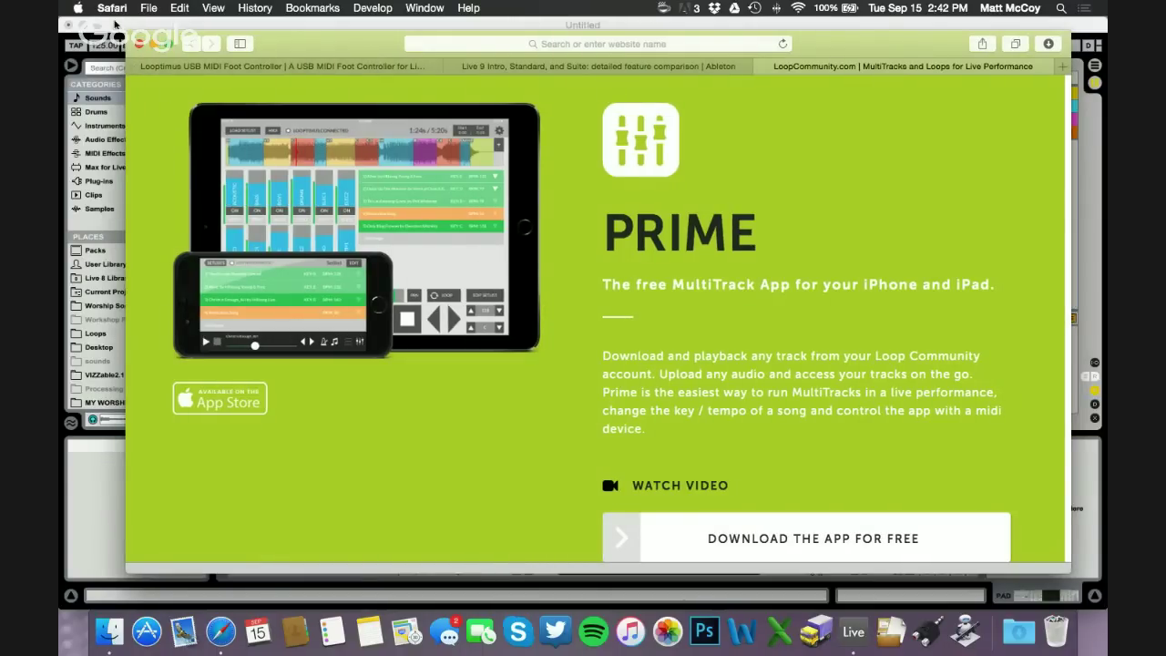
pyautogui.click(122, 28)
pyautogui.click(428, 79)
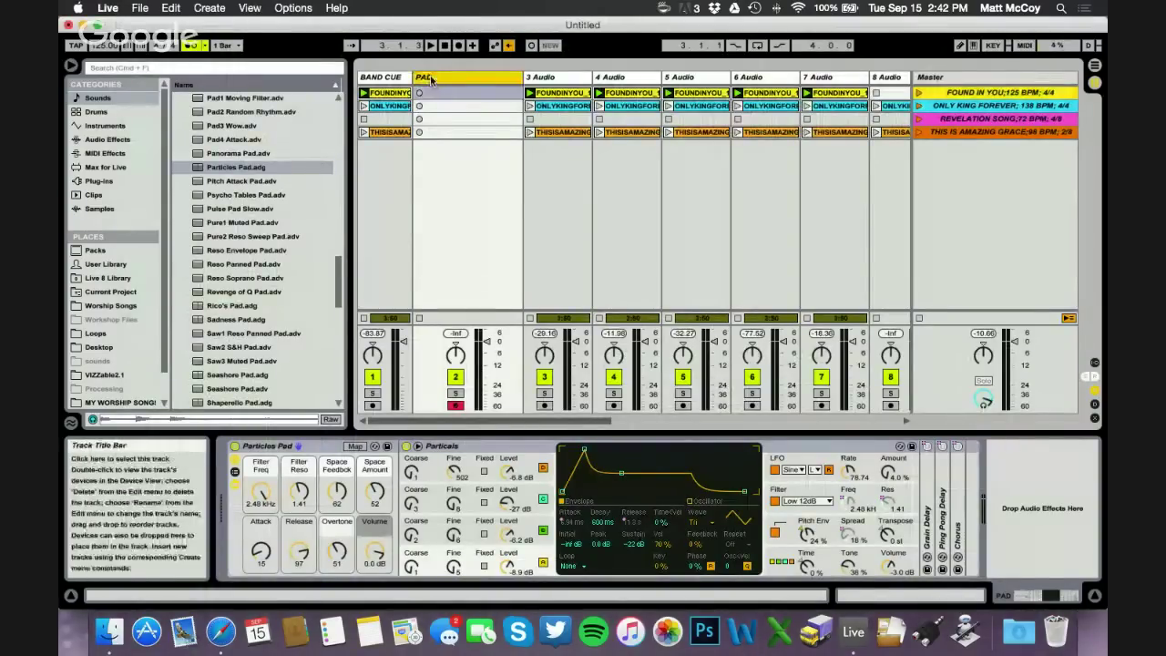
pyautogui.press('Delete')
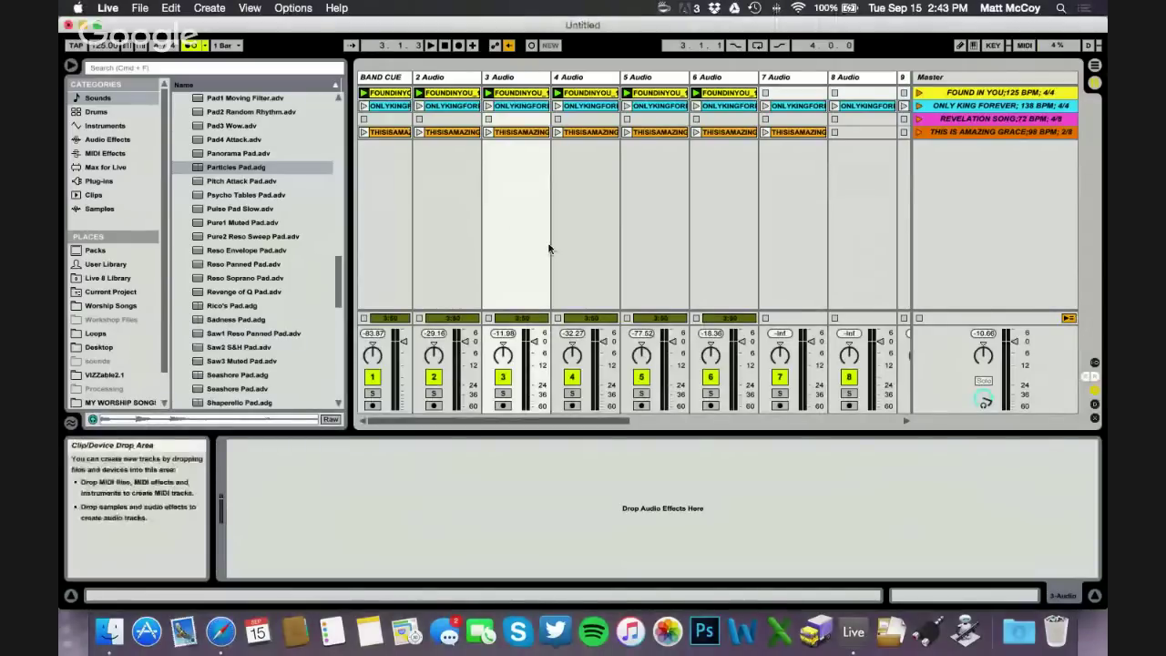
# - Switch to Arrangement View and look over the track lanes from BAND CUE down to the 16th audio track
pyautogui.press('Tab')
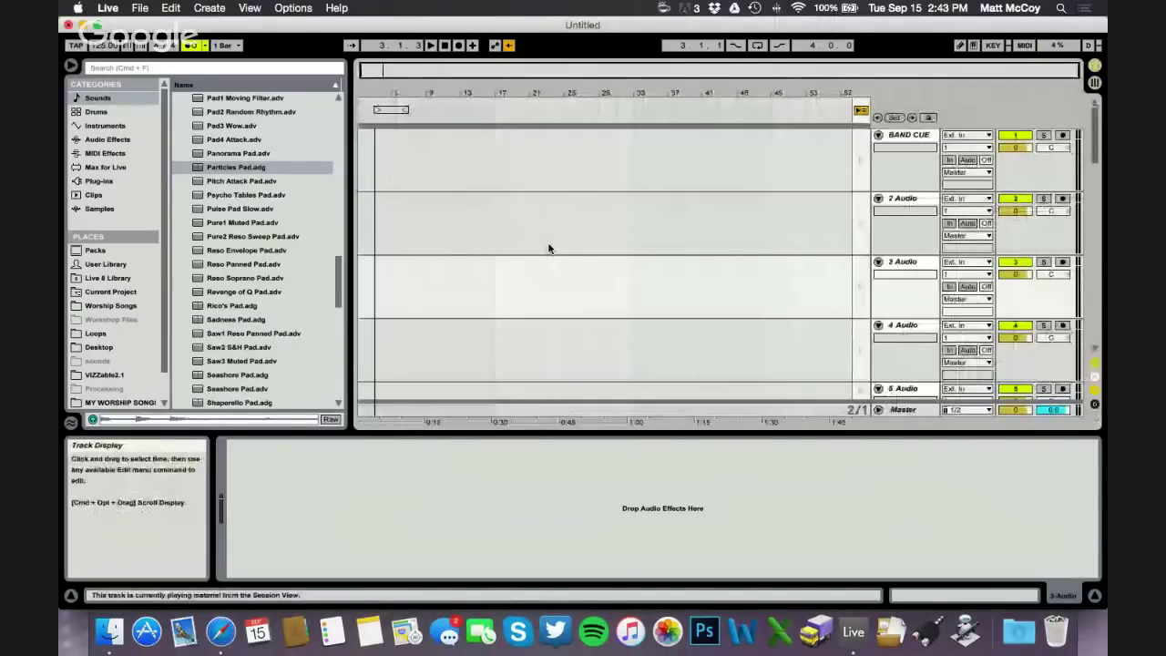
pyautogui.scroll(-15, 643, 227)
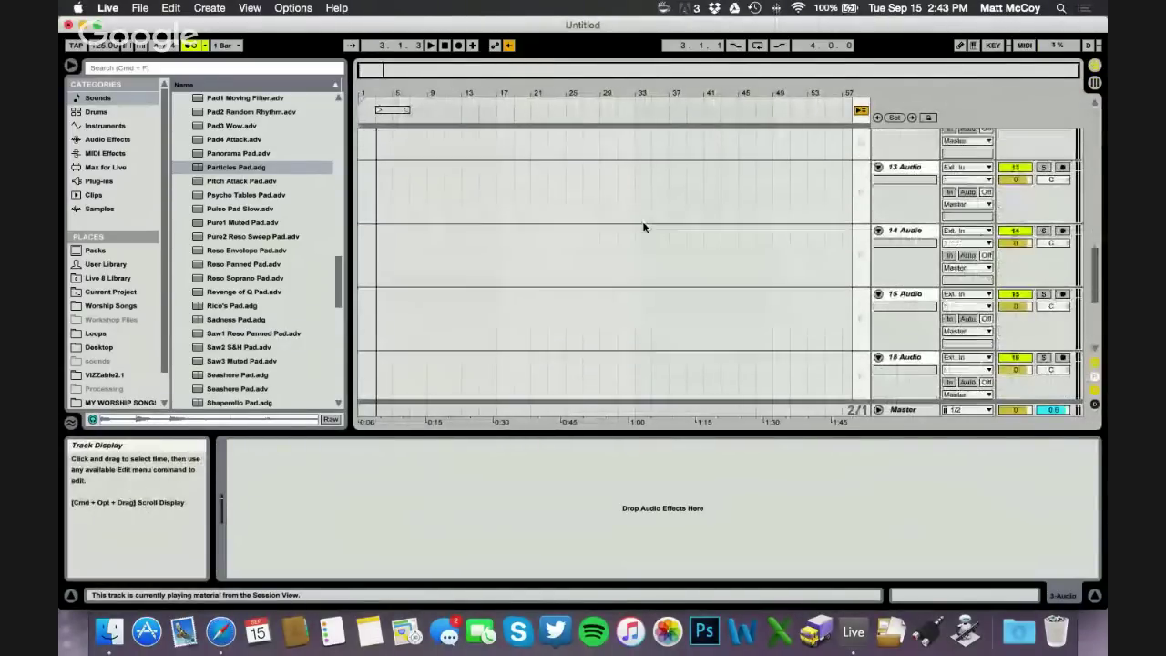
pyautogui.scroll(15, 635, 227)
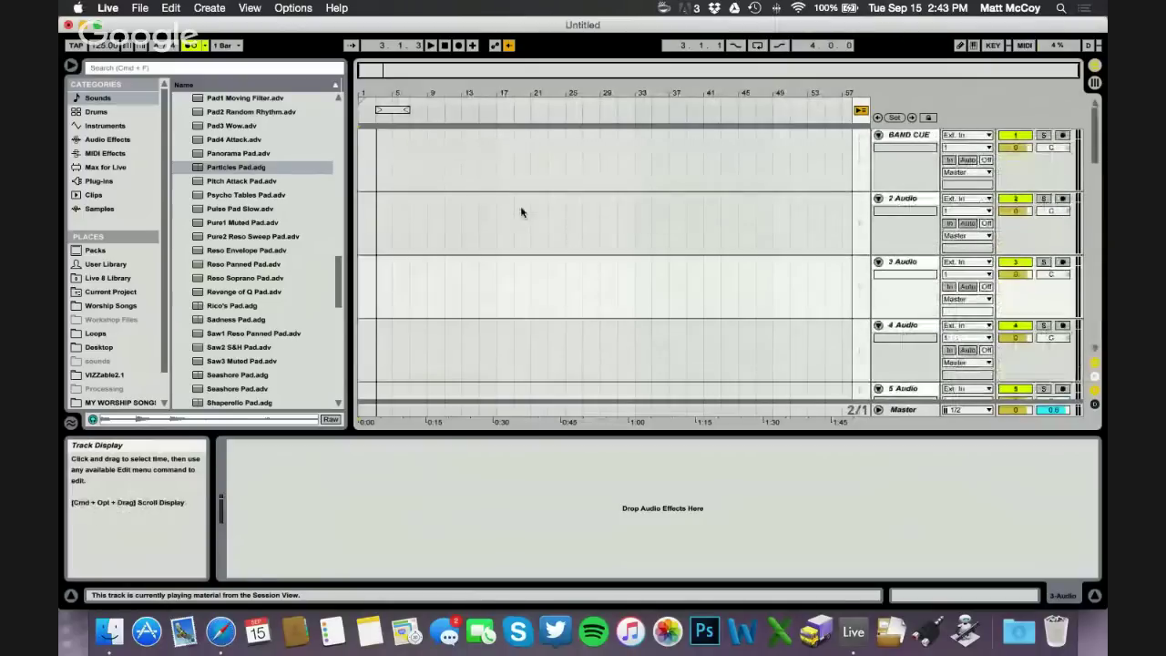
pyautogui.click(522, 211)
# - Save the Live Set to the Desktop as TEST SESSION VIEW
pyautogui.press('super+s')
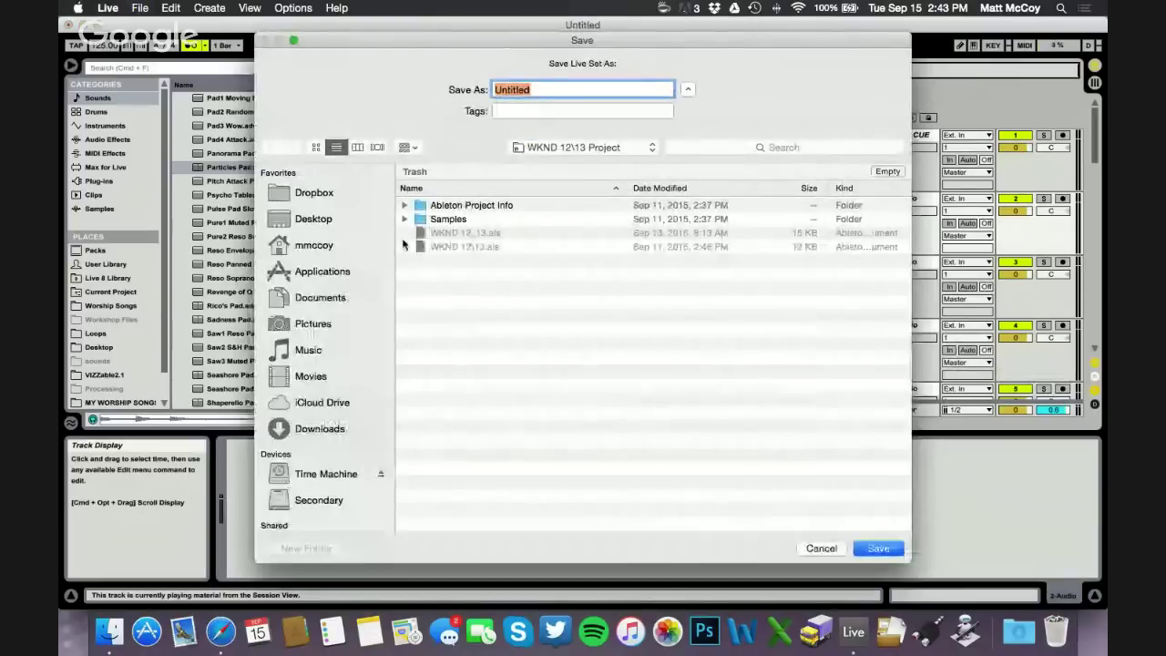
pyautogui.click(321, 217)
pyautogui.write('TE')
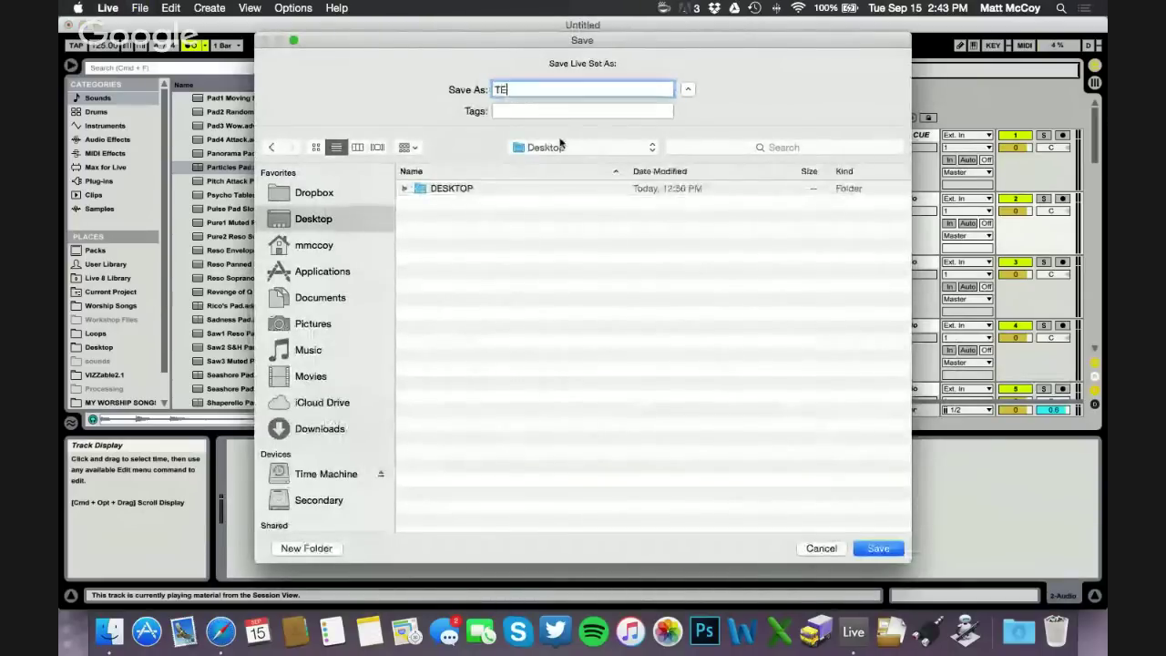
pyautogui.write('ST SESSION 9/15')
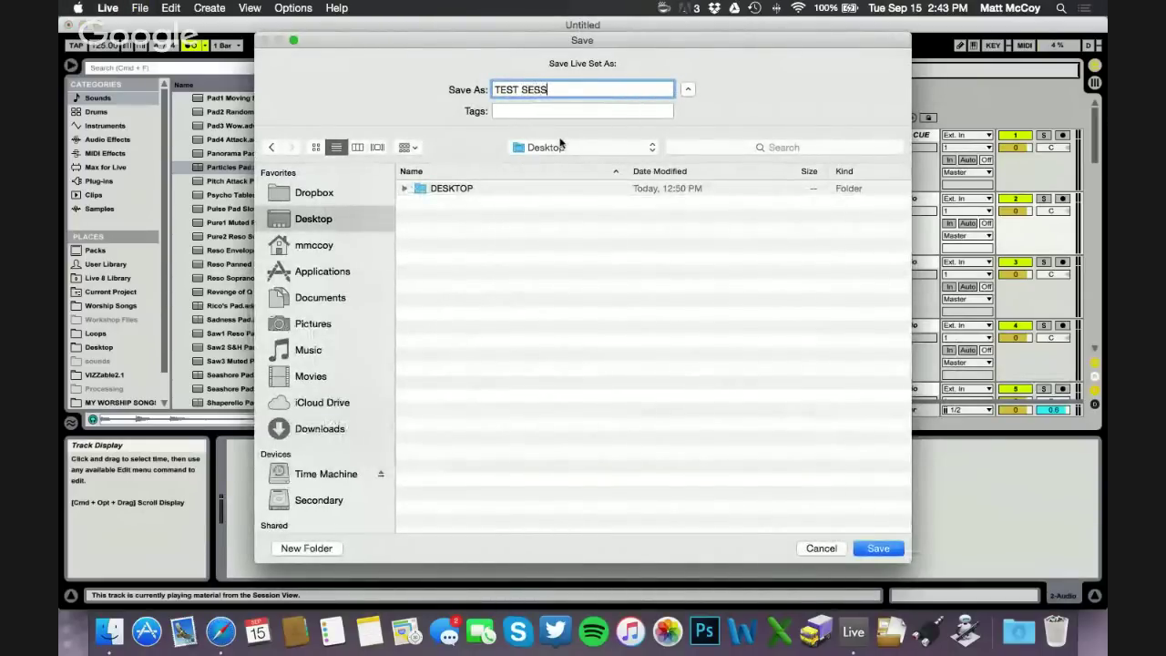
pyautogui.press('Return')
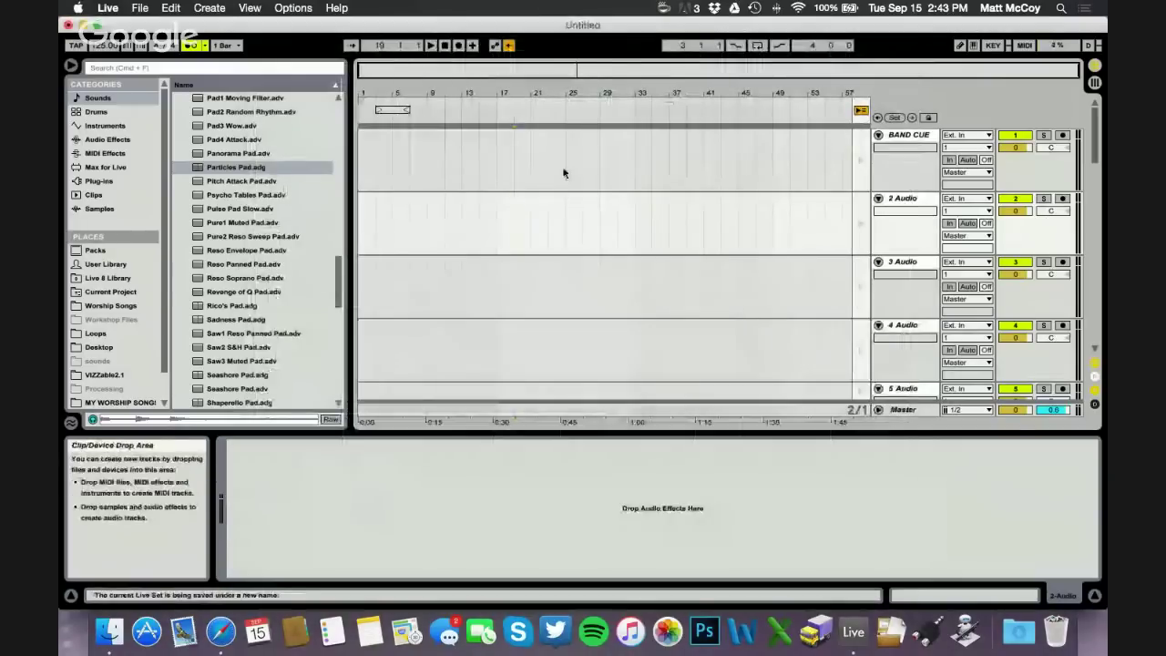
pyautogui.click(562, 172)
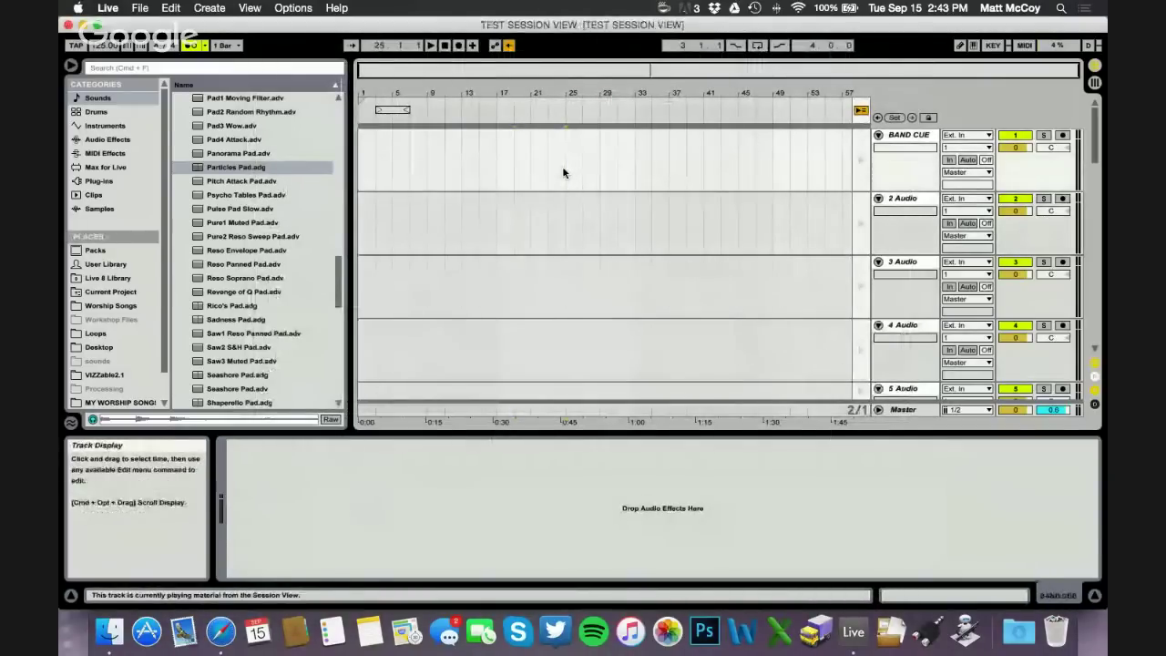
# - Create a new Live Set and slightly narrow the browser to widen the arrangement area
pyautogui.press('super+n')
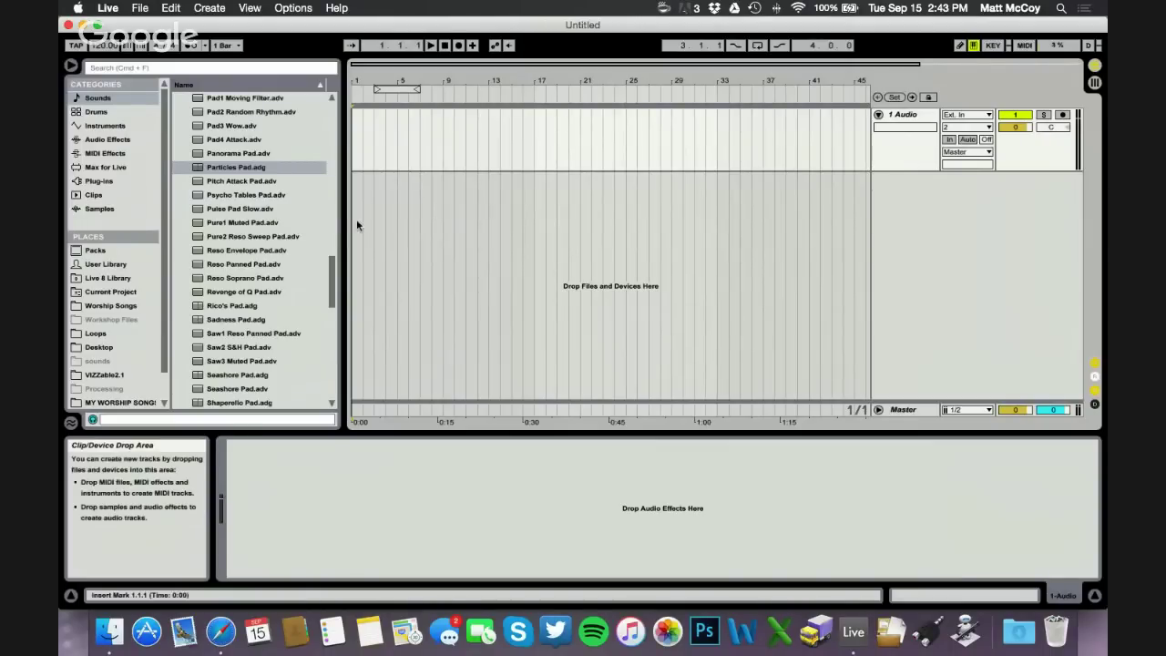
pyautogui.moveTo(345, 211)
pyautogui.mouseDown()
pyautogui.moveTo(362, 210)
pyautogui.moveTo(332, 211)
pyautogui.mouseUp()
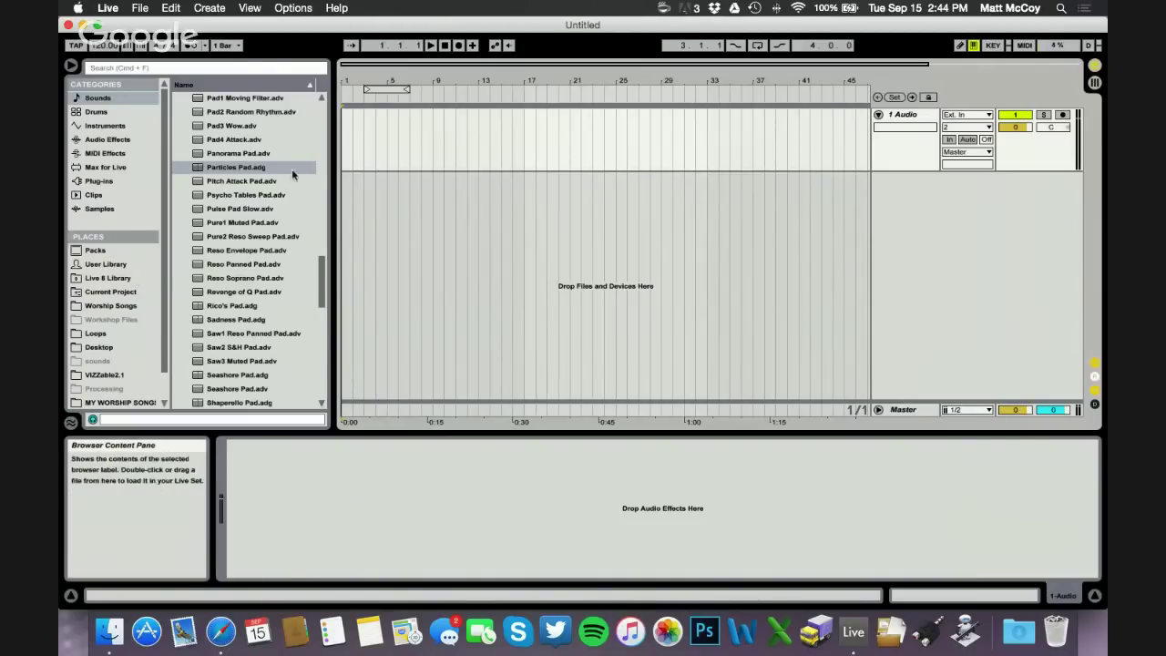
pyautogui.click(479, 296)
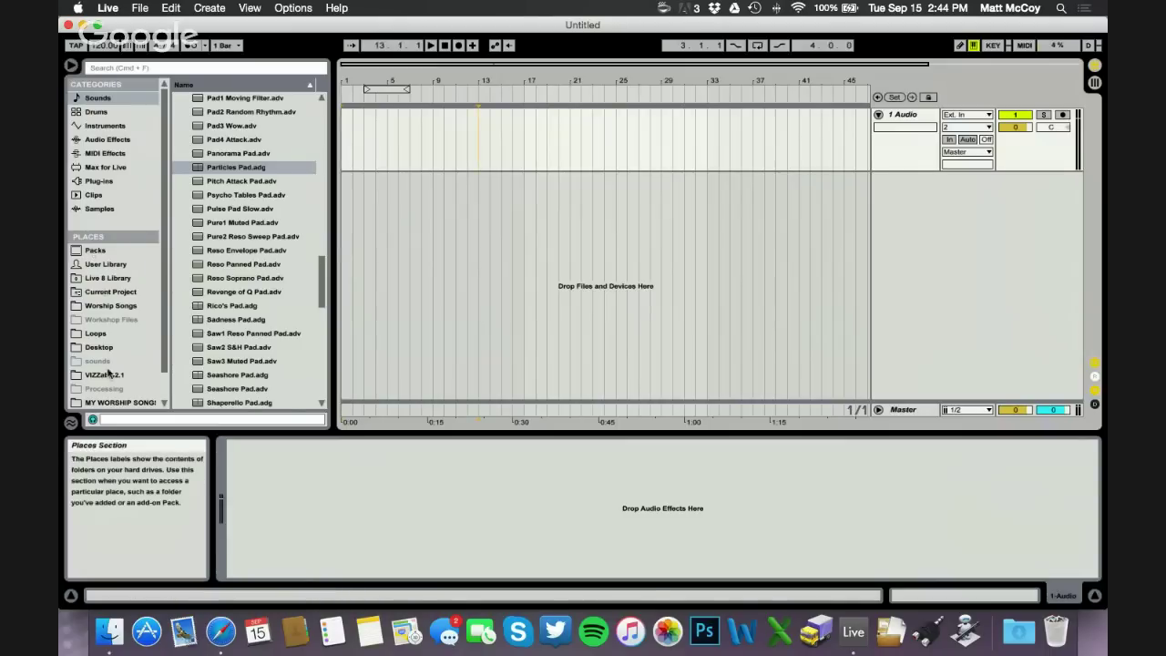
# - Open THISISAMAZINGGRACE_98_Bb_MT in MY WORSHIP SONGS, widen the browser, and place the CUES file at the start of the first audio track
pyautogui.click(118, 402)
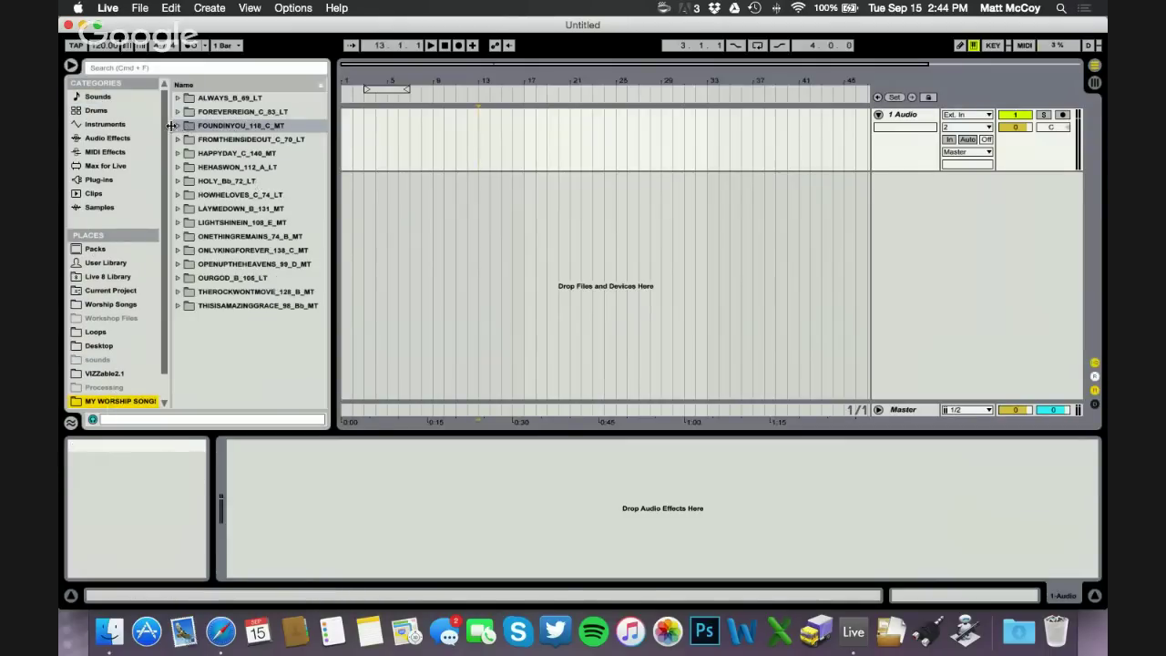
pyautogui.click(180, 305)
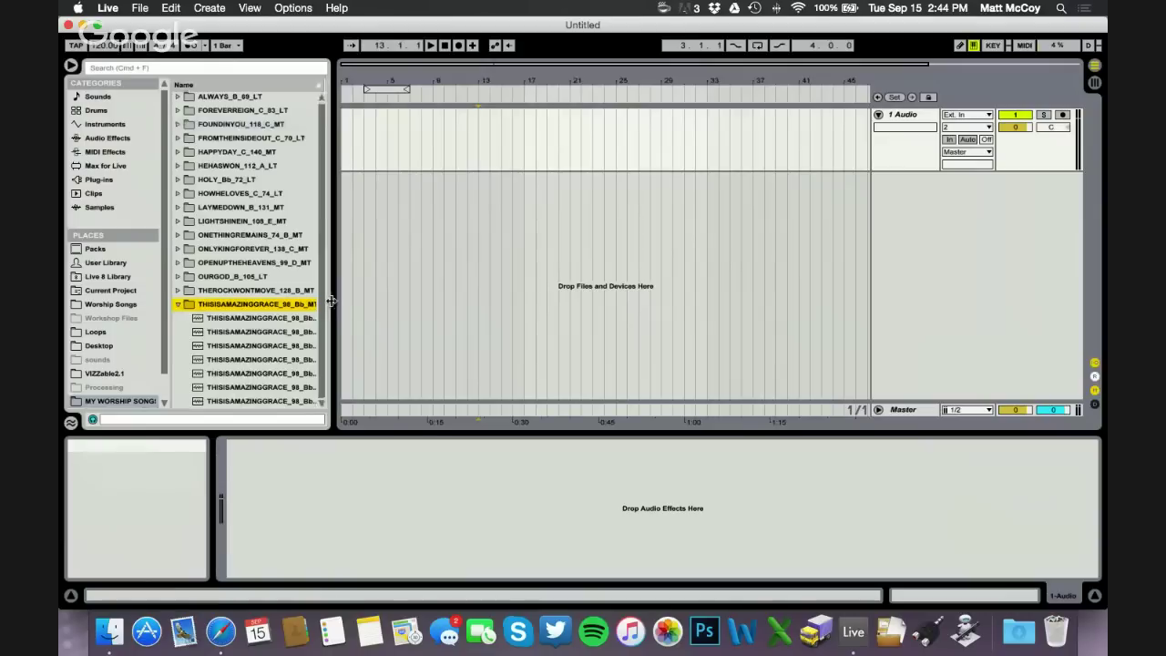
pyautogui.moveTo(330, 301); pyautogui.dragTo(410, 300)
pyautogui.moveTo(269, 362); pyautogui.dragTo(425, 129)
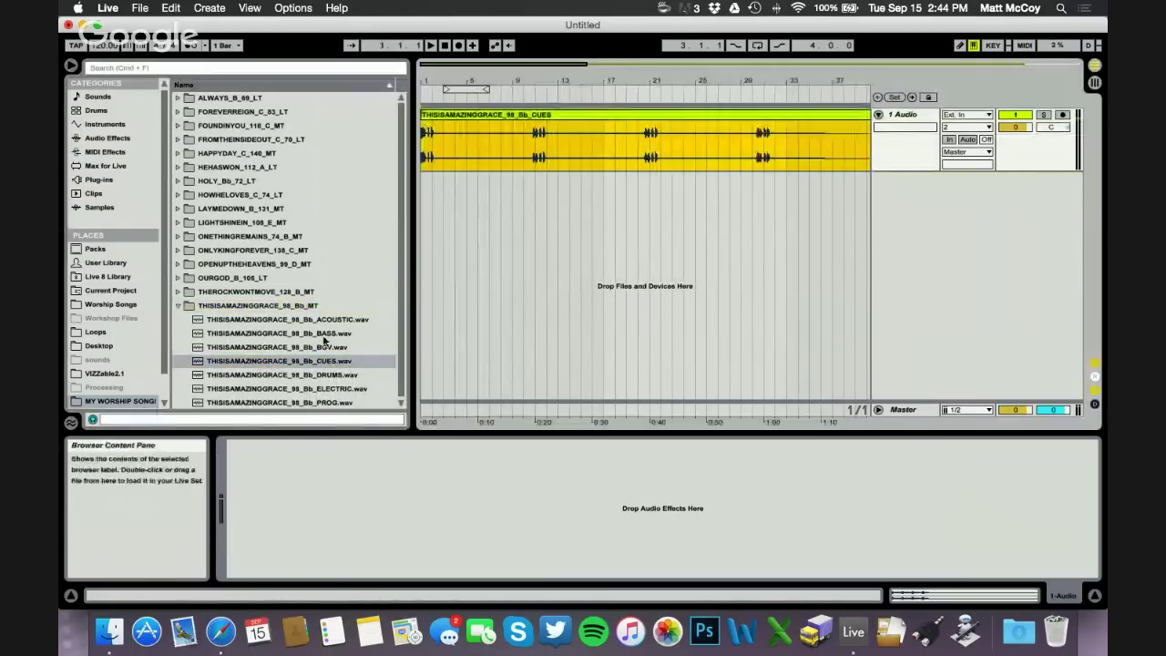
# - Add the ACOUSTIC, BASS, BGV, DRUMS, ELECTRIC and PROG files to the arrangement as separate tracks below the cues
pyautogui.click(274, 319)
pyautogui.keyDown('shift'); pyautogui.click(309, 403); pyautogui.keyUp('shift')
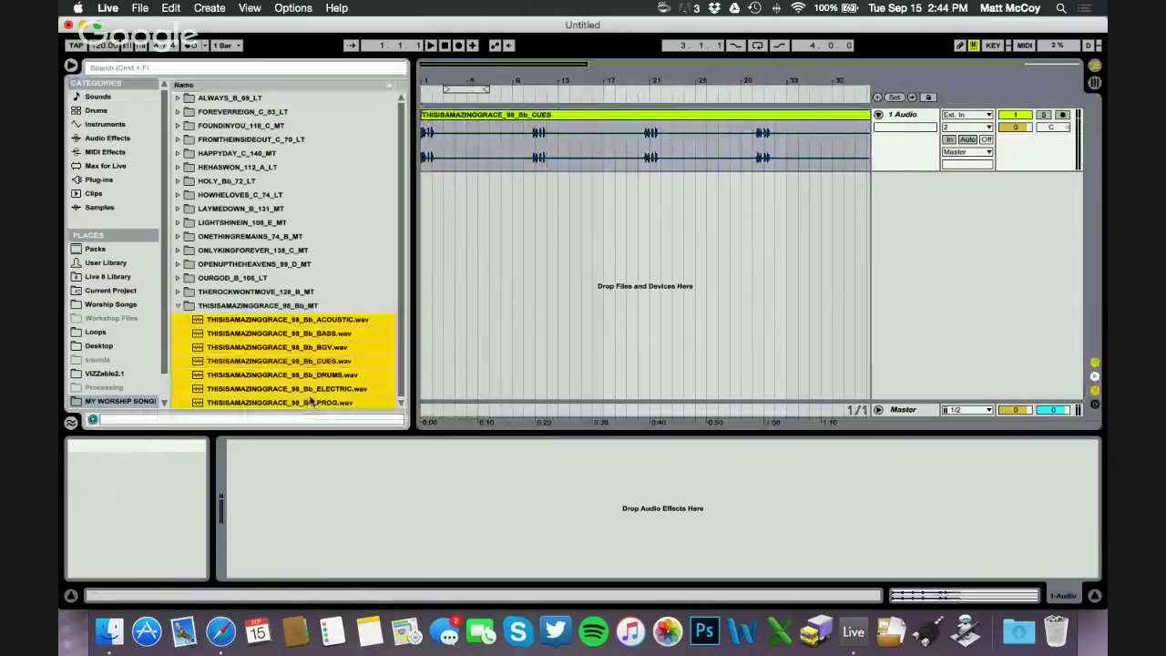
pyautogui.keyDown('super'); pyautogui.click(316, 362); pyautogui.keyUp('super')
pyautogui.moveTo(293, 344); pyautogui.dragTo(515, 235)
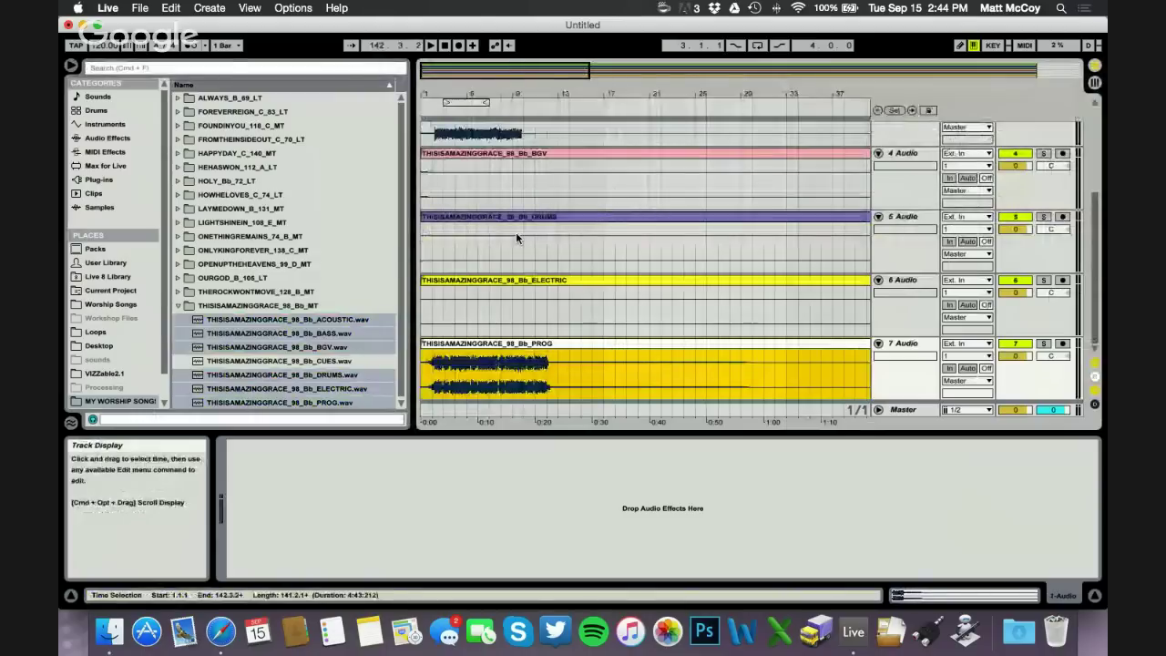
pyautogui.click(492, 236)
pyautogui.scroll(3, 757, 251)
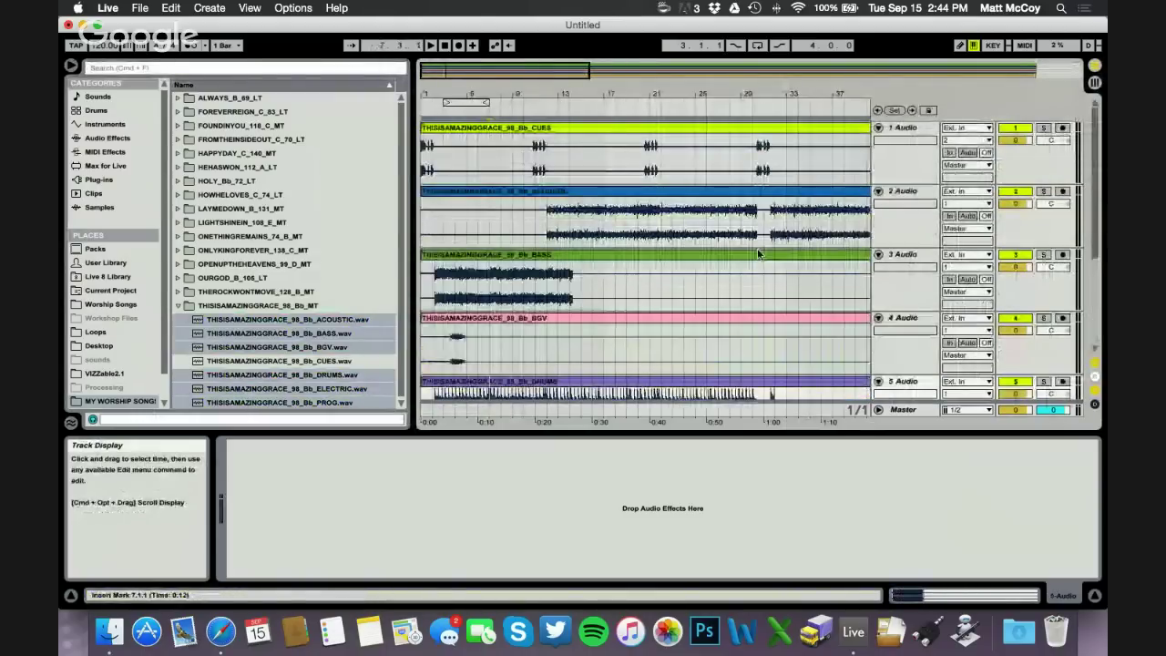
# - Collapse the THISISAMAZINGGRACE folder and narrow the browser to widen the arrangement area
pyautogui.click(179, 307)
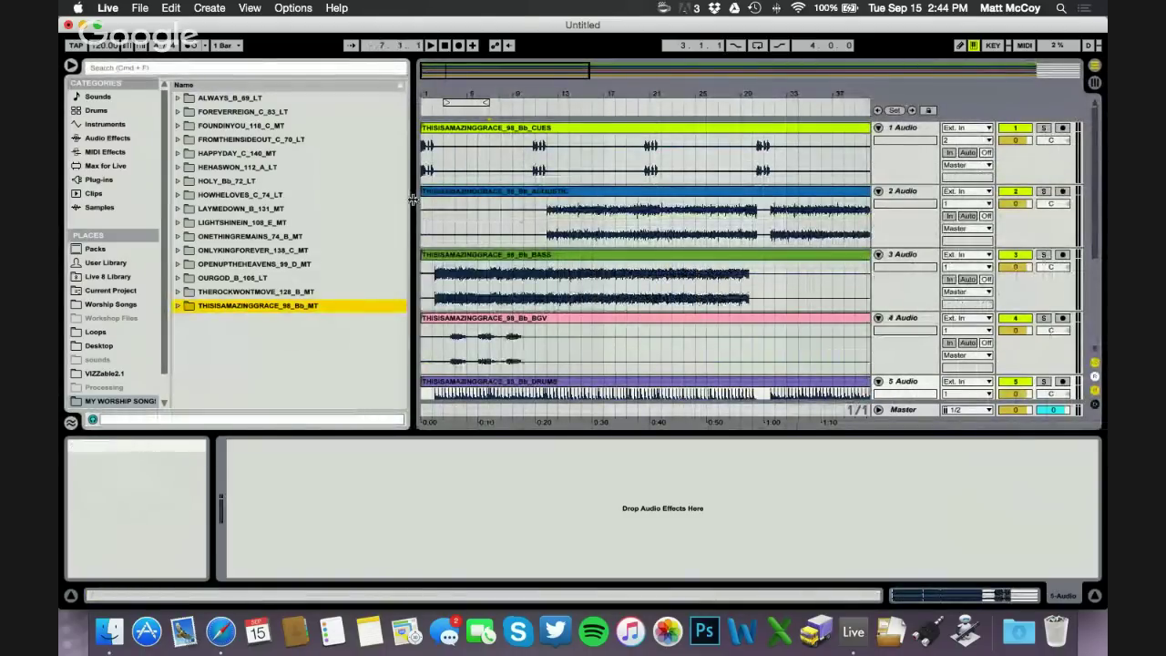
pyautogui.moveTo(417, 204); pyautogui.dragTo(310, 204)
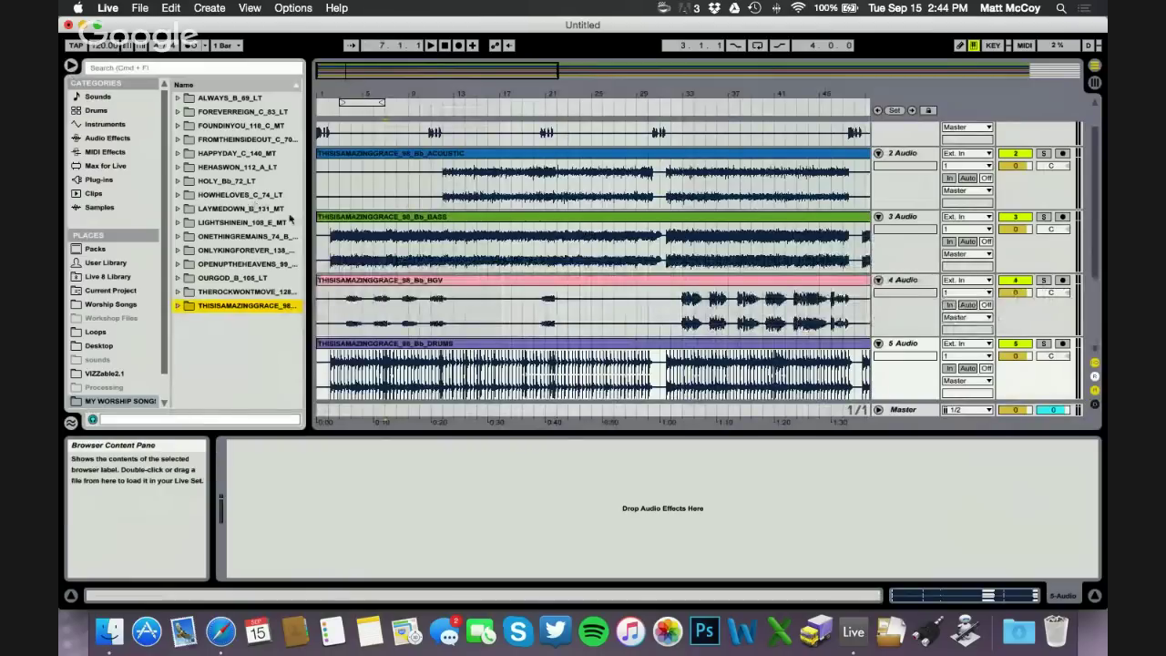
pyautogui.moveTo(307, 213); pyautogui.dragTo(305, 212)
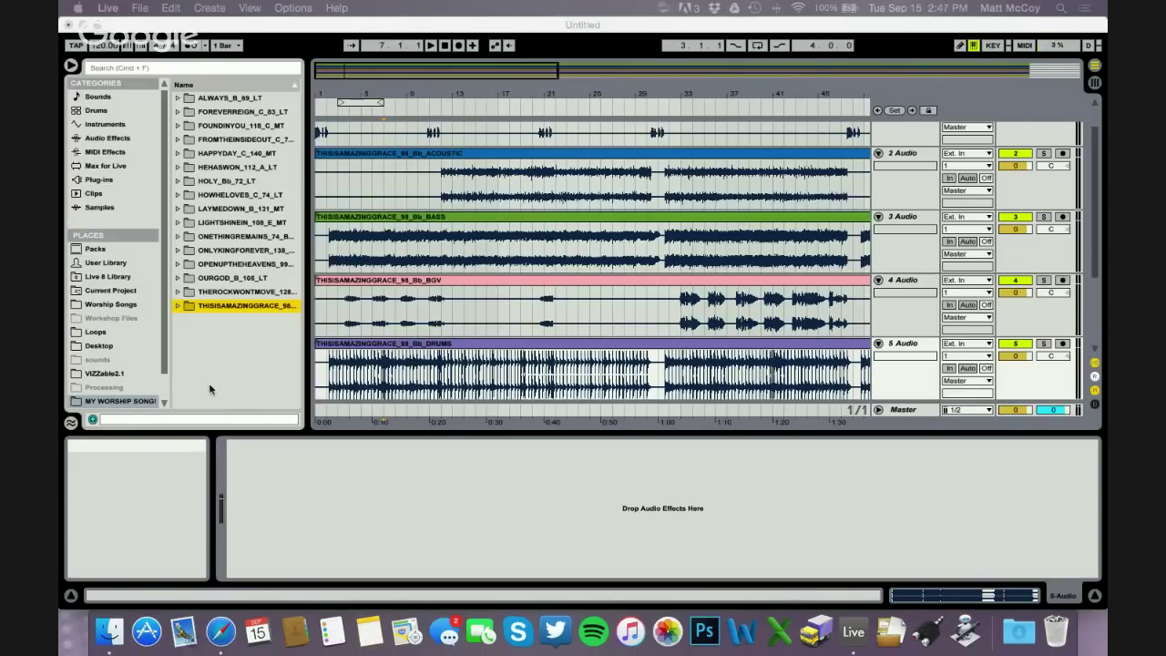
# - Review the Live 9 Intro, Standard and Suite feature comparison in Safari and return to Ableton Live
pyautogui.click(217, 636)
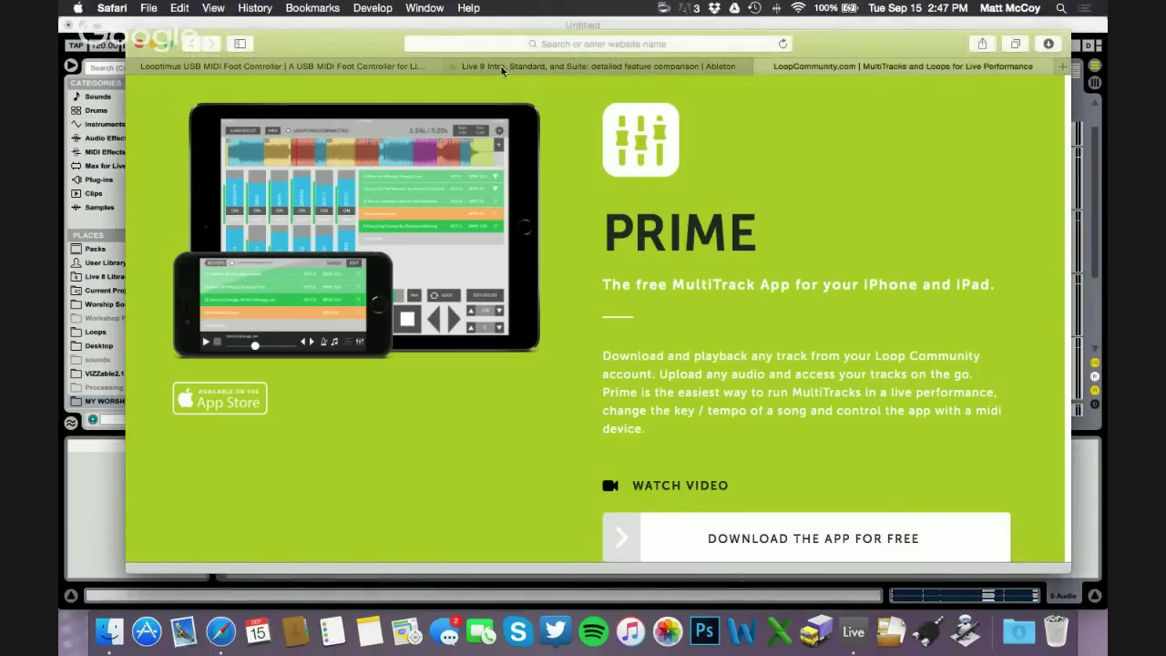
pyautogui.click(592, 65)
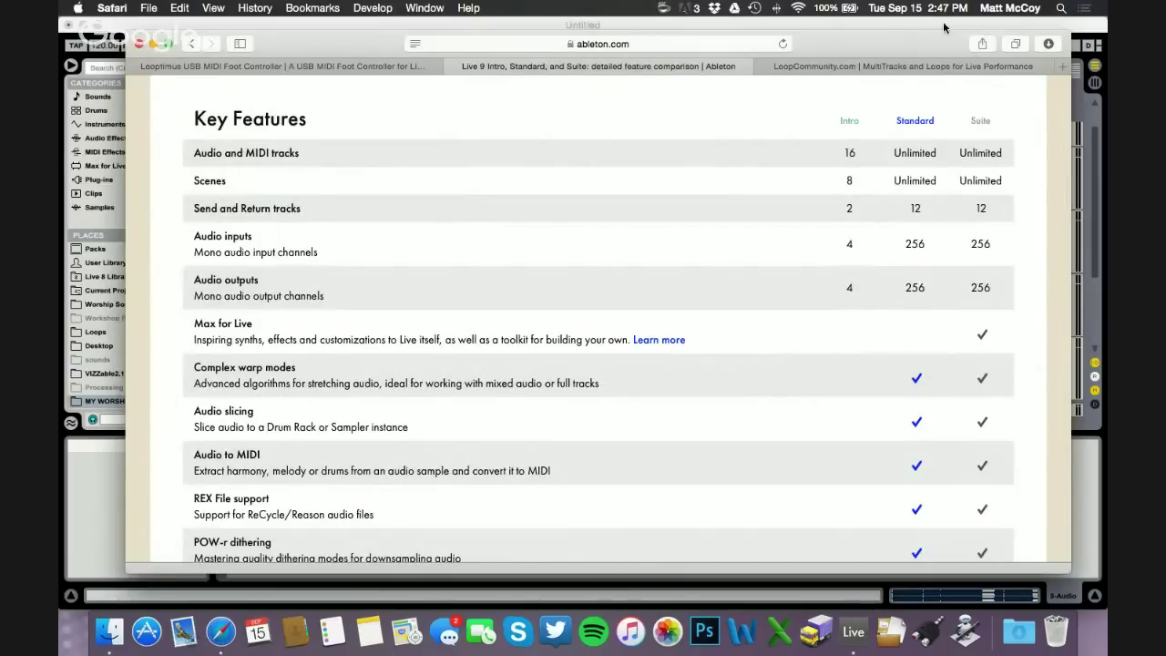
pyautogui.press('super+Tab')
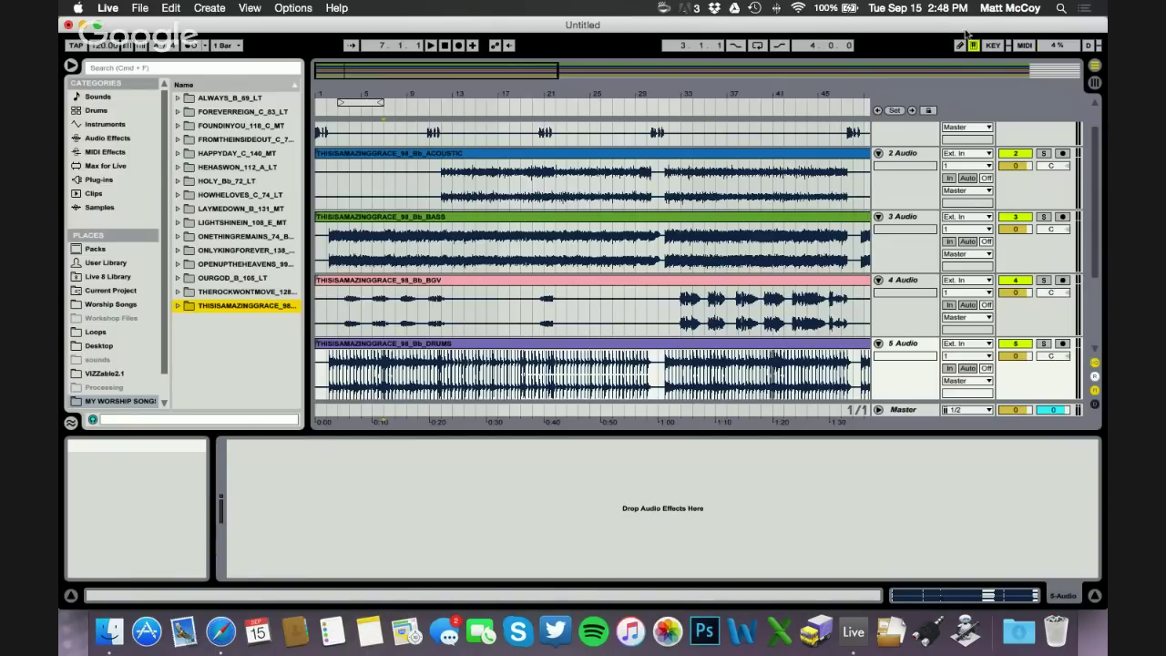
# - Set the Live Set's tempo to 98 BPM and turn on the metronome
pyautogui.scroll(2, 407, 193)
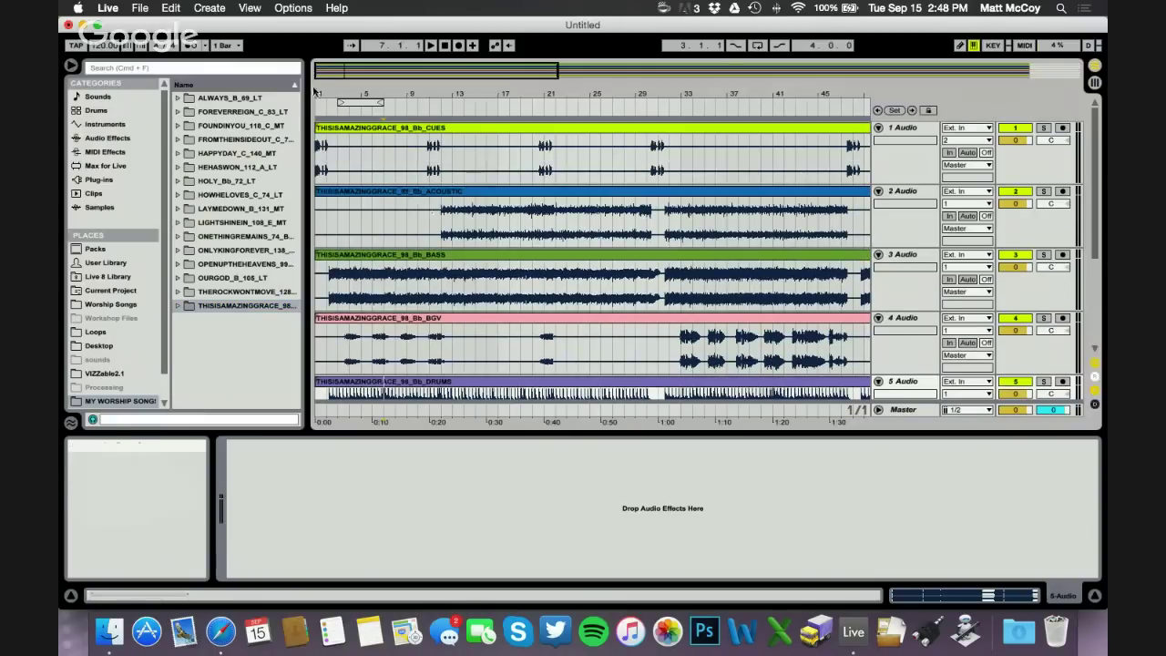
pyautogui.press('+')
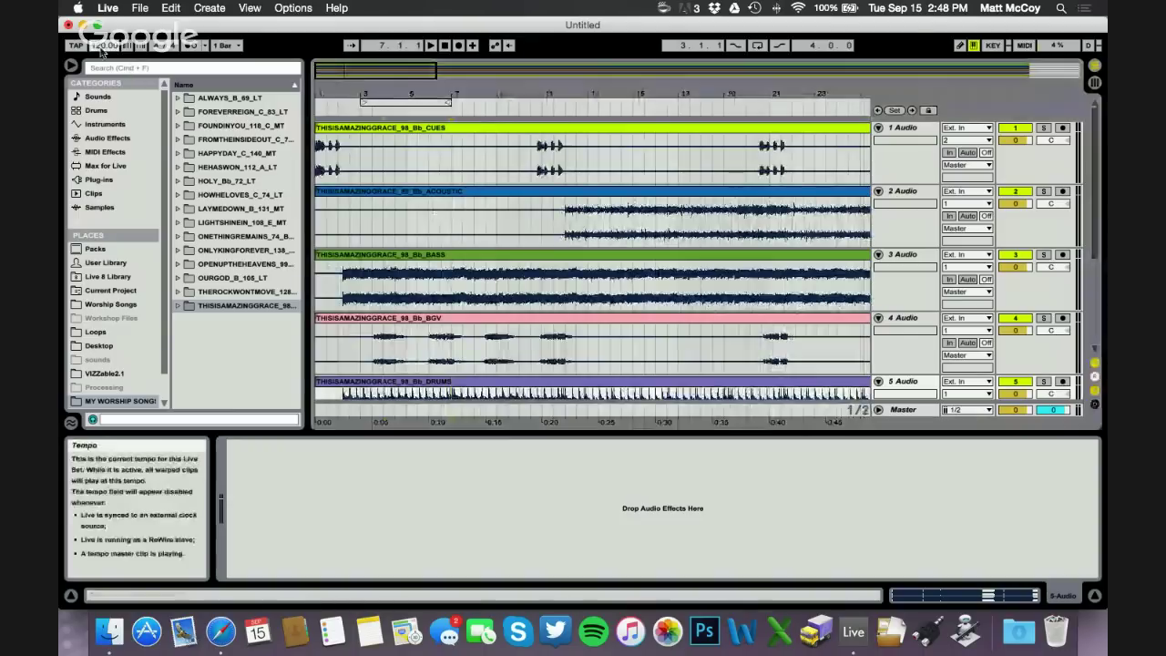
pyautogui.press('-')
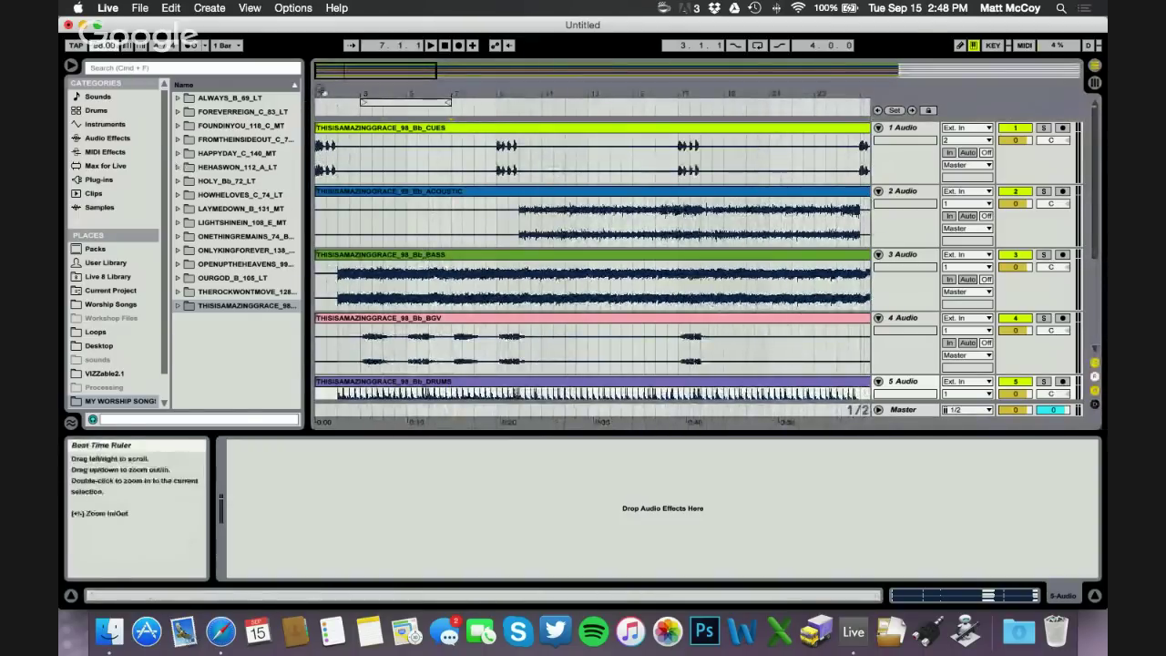
pyautogui.press('+')
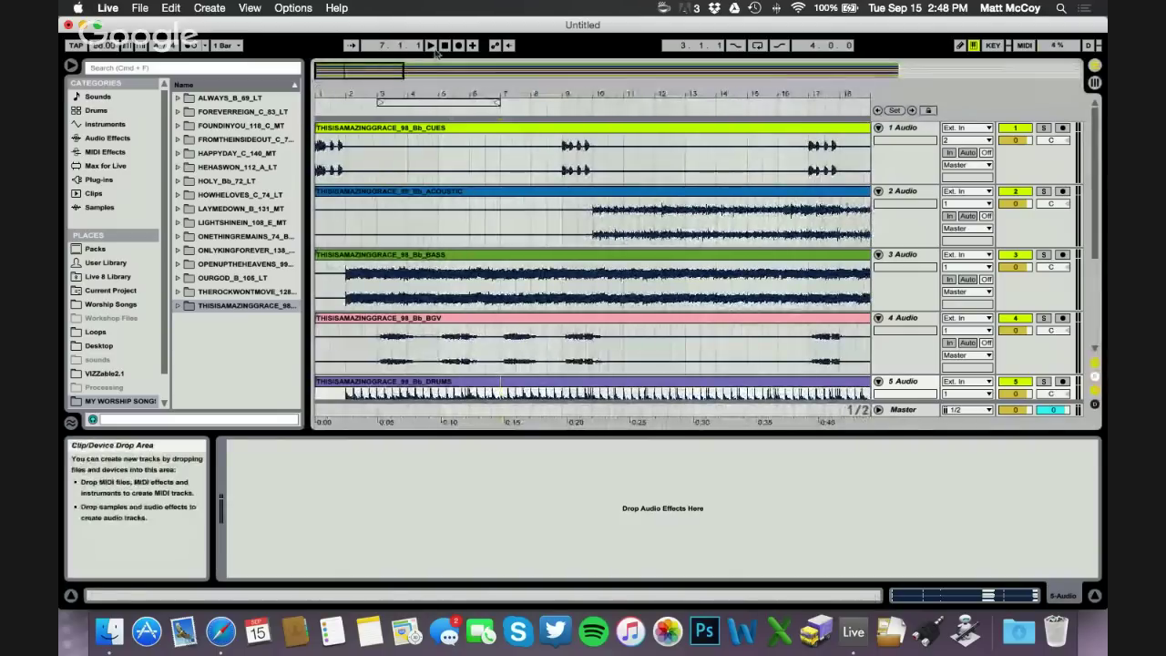
pyautogui.click(192, 45)
# - Play the song from the beginning to check it against the metronome, and stop playback after the count-in
pyautogui.click(437, 47)
pyautogui.click(432, 45)
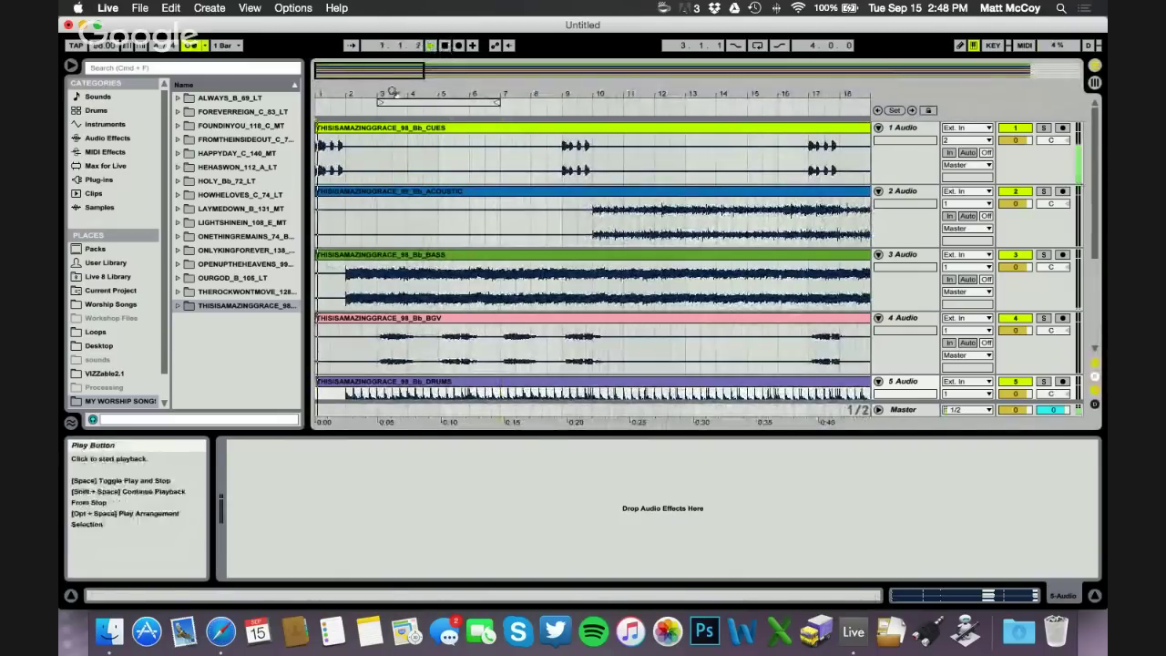
pyautogui.moveTo(341, 100); pyautogui.dragTo(341, 93)
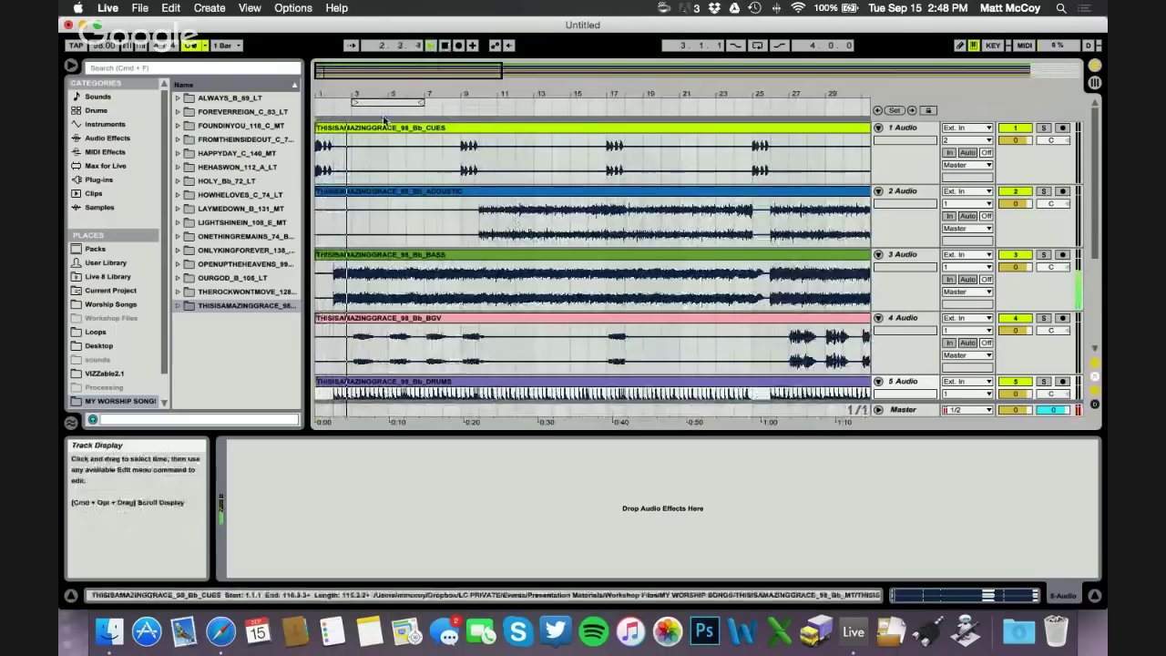
pyautogui.press('+')
pyautogui.press('space')
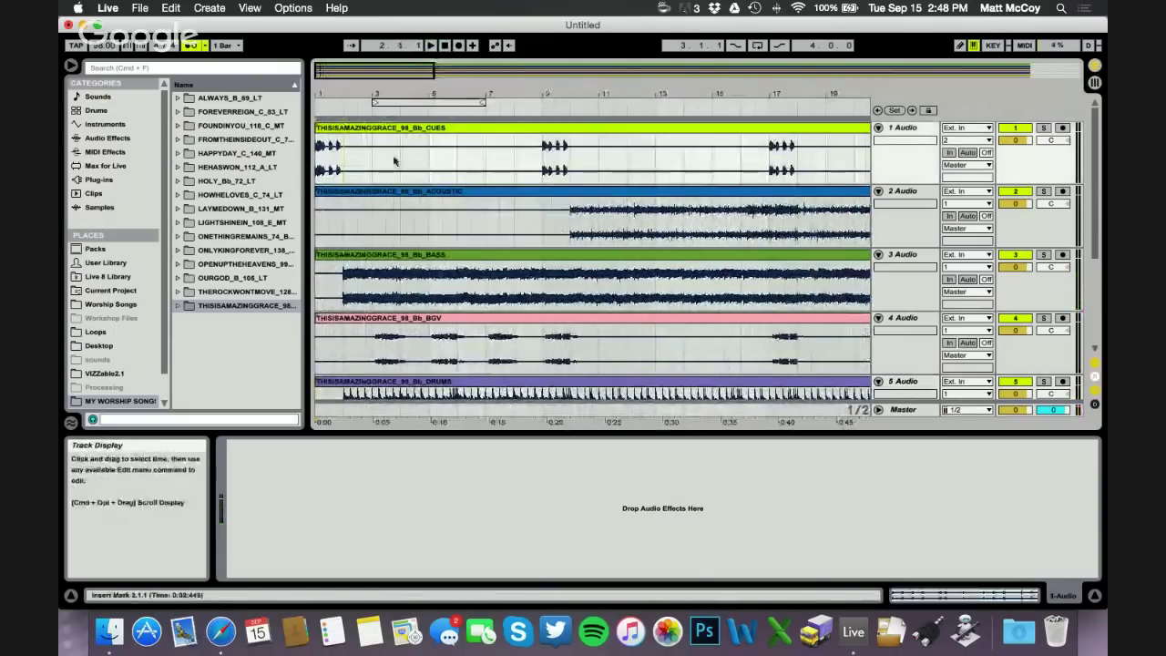
# - Add a locator at bar 2 and name it INTRO
pyautogui.click(897, 111)
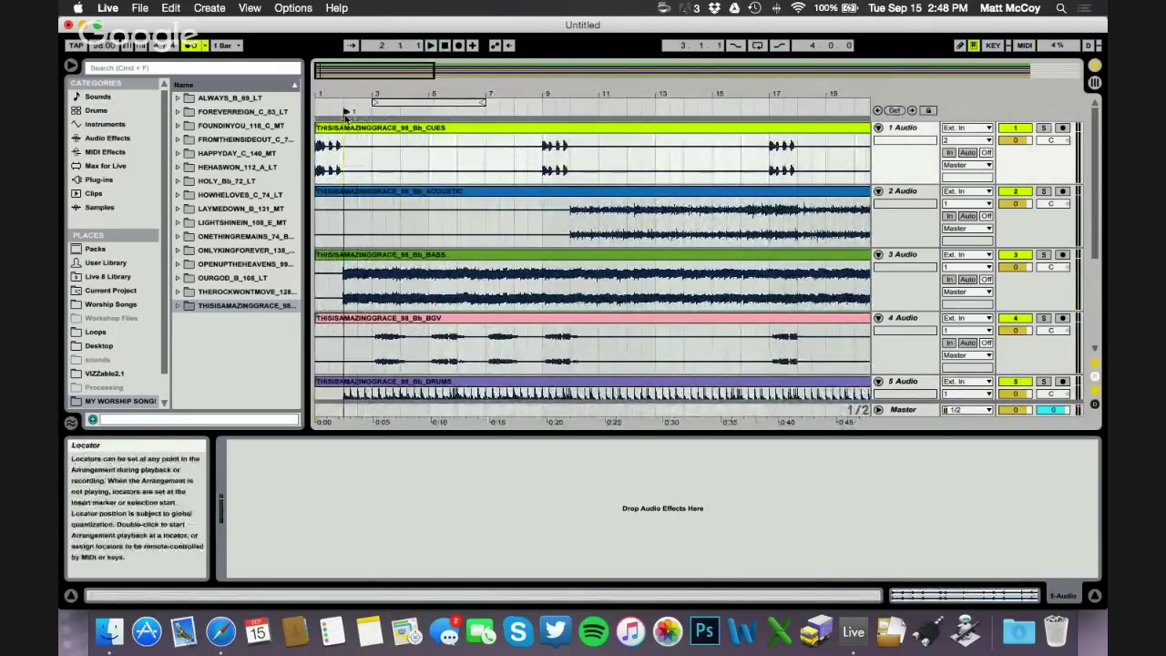
pyautogui.rightClick(348, 114)
pyautogui.click(367, 128)
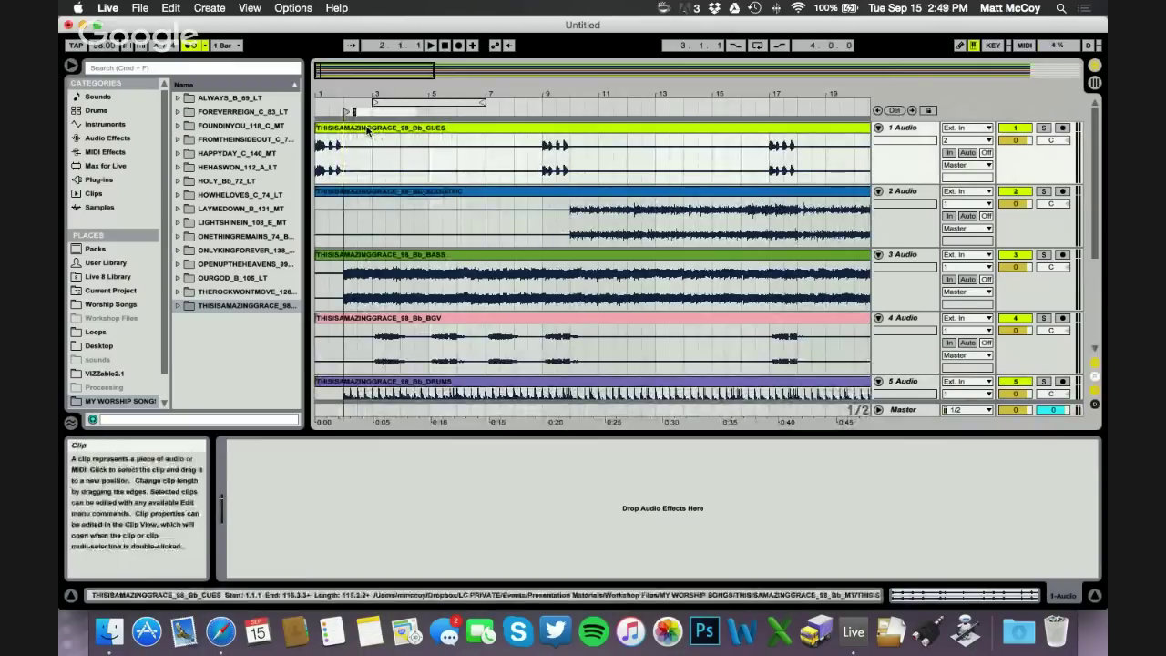
pyautogui.click(369, 150)
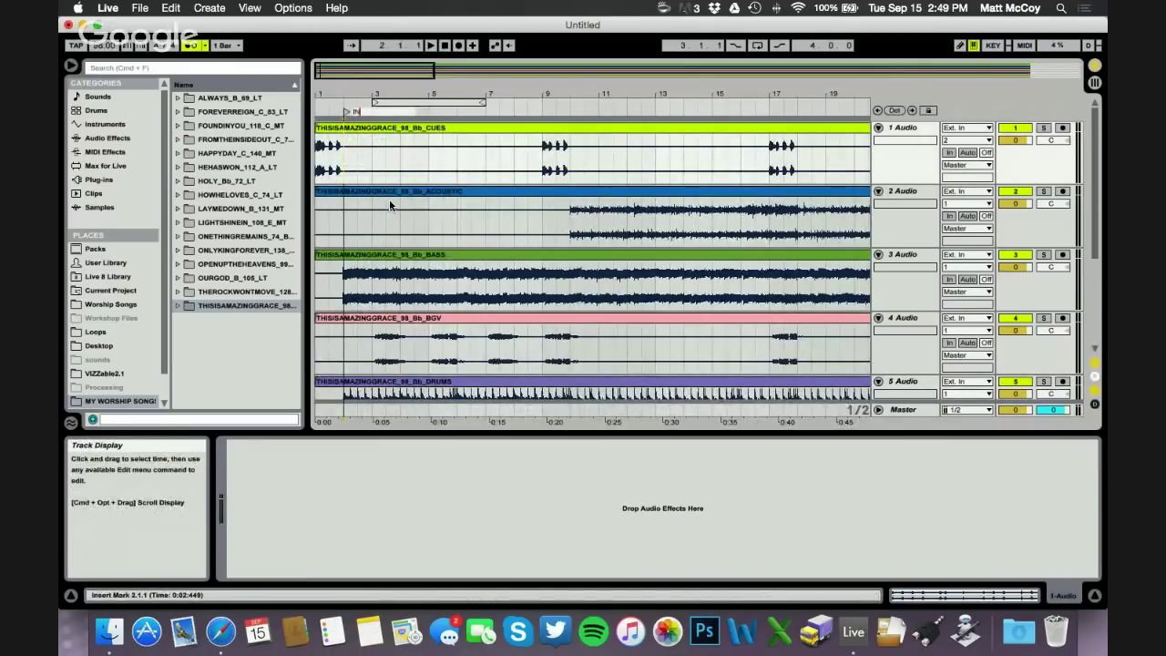
pyautogui.write('INTRO')
pyautogui.press('Return')
# - Add a locator at bar 10, where the acoustic guitar enters, and name it VERSE
pyautogui.click(570, 166)
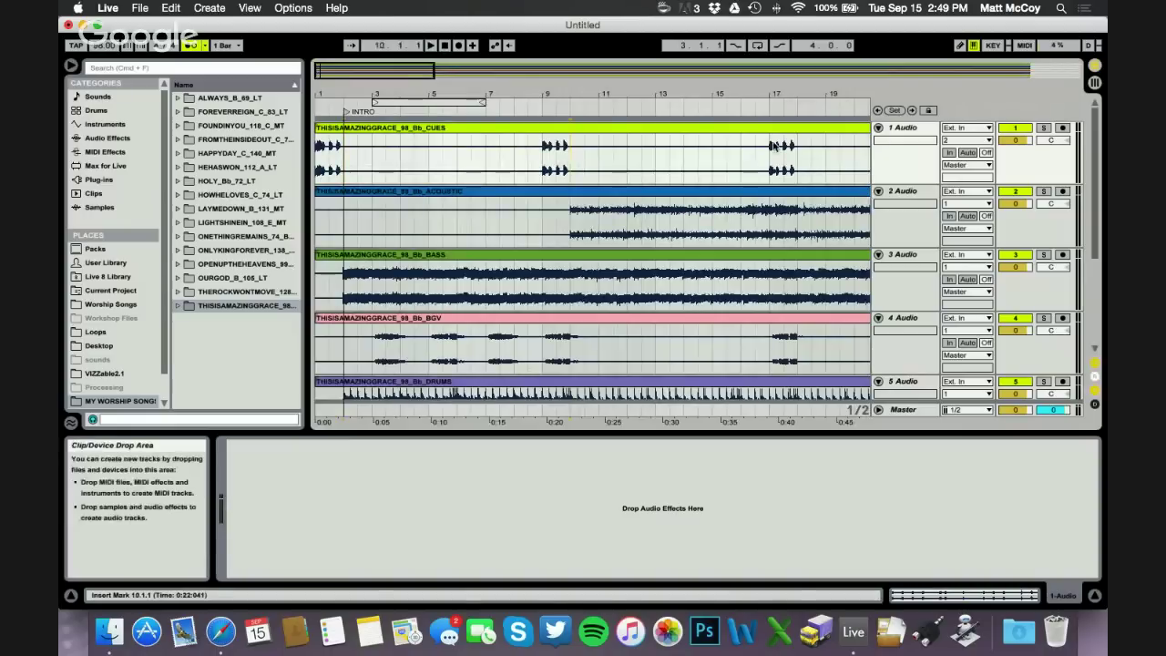
pyautogui.click(894, 110)
pyautogui.rightClick(572, 111)
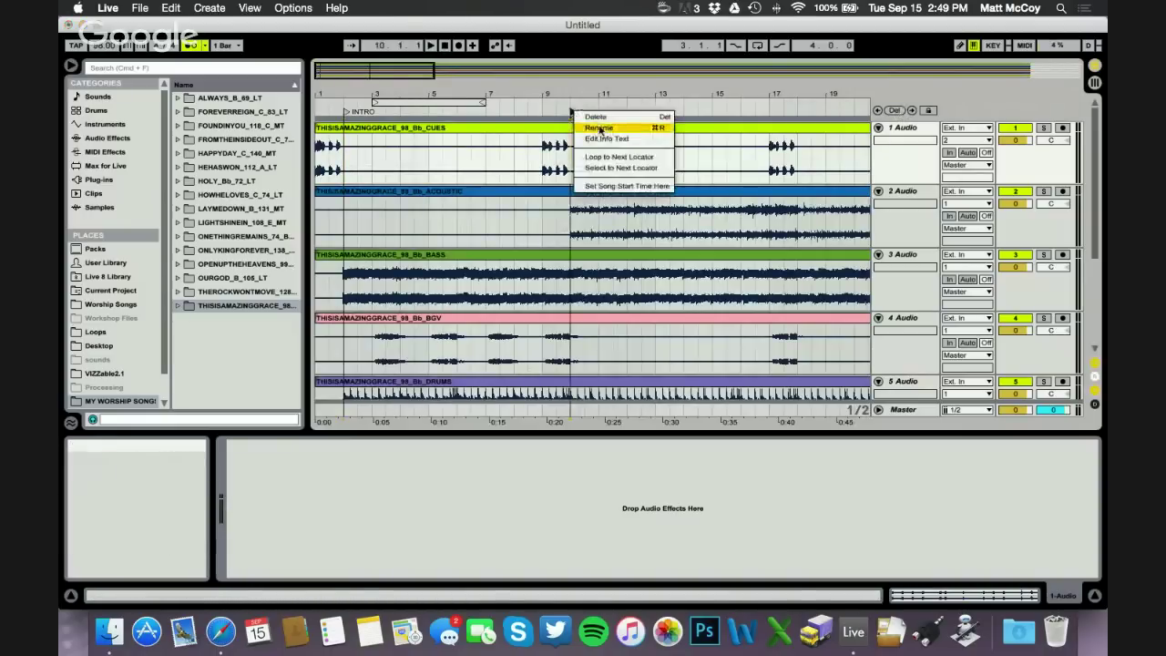
pyautogui.click(598, 127)
pyautogui.write('VERSE')
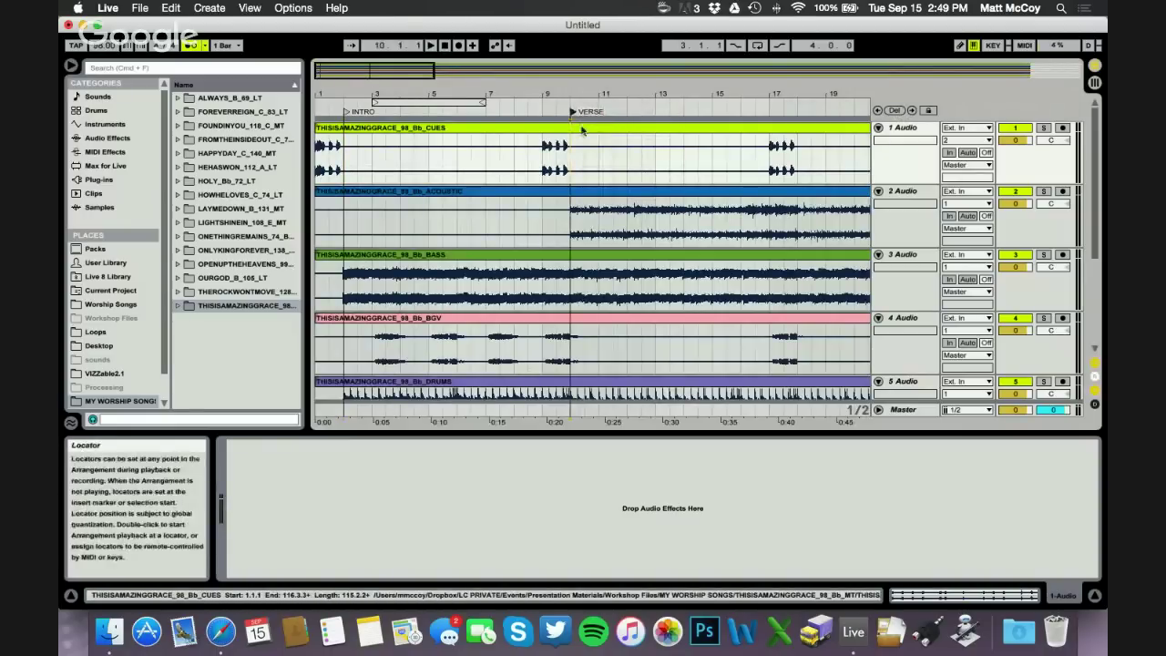
# - Play the arrangement from the locator at bar 10 and stop playback
pyautogui.click(559, 161)
pyautogui.press('space')
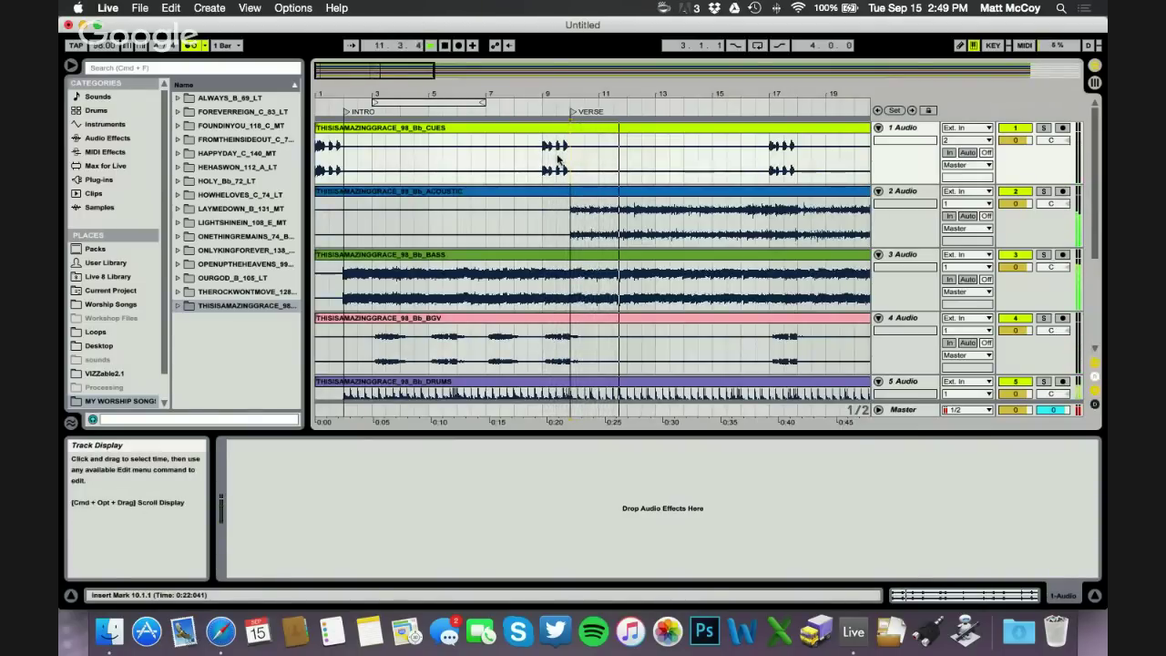
pyautogui.click(447, 49)
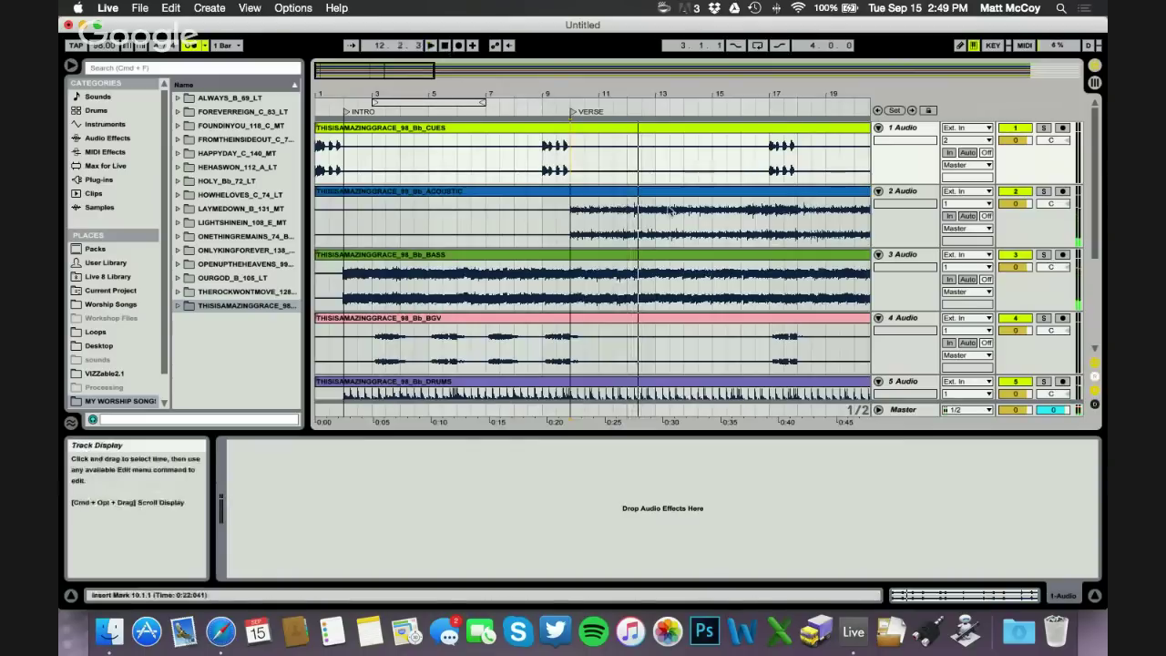
# - Add a locator at bar 18, after the third cue, and name it VERSE
pyautogui.hscroll(3, 637, 228)
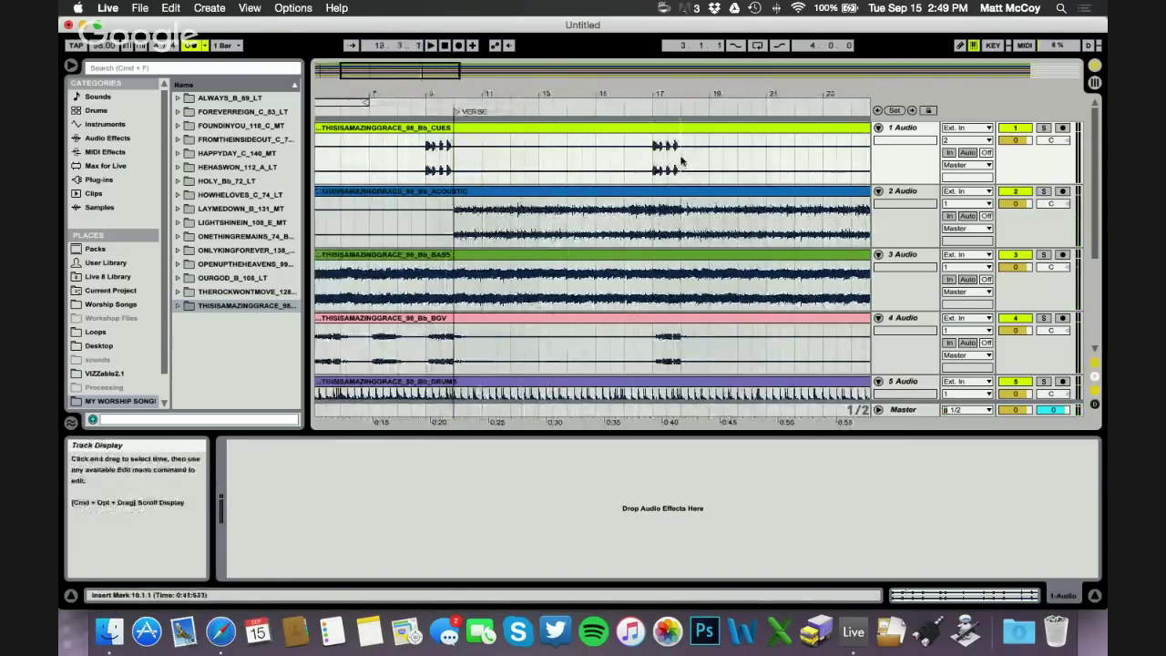
pyautogui.click(648, 102)
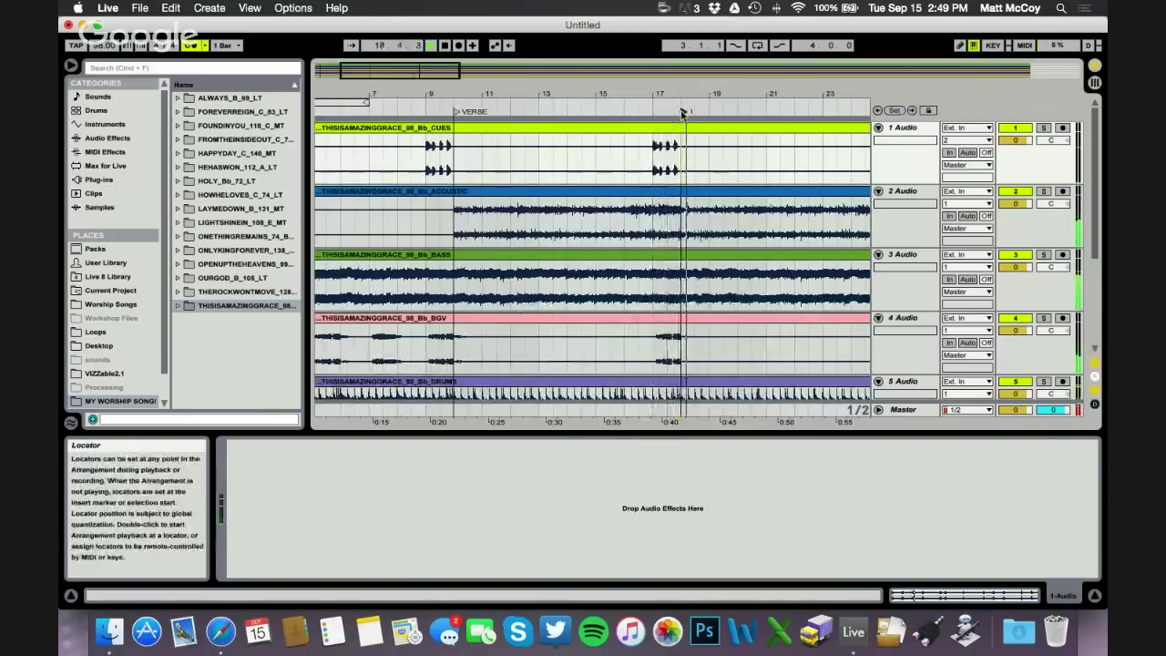
pyautogui.rightClick(683, 112)
pyautogui.click(696, 128)
pyautogui.write('VERSE')
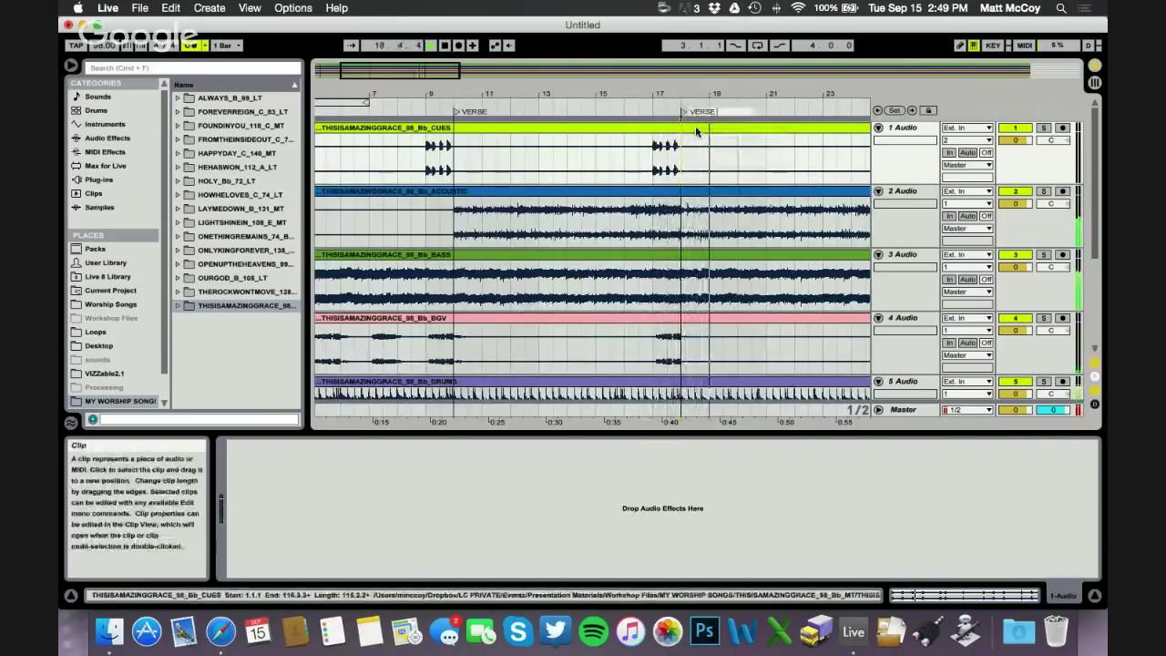
pyautogui.press('Return')
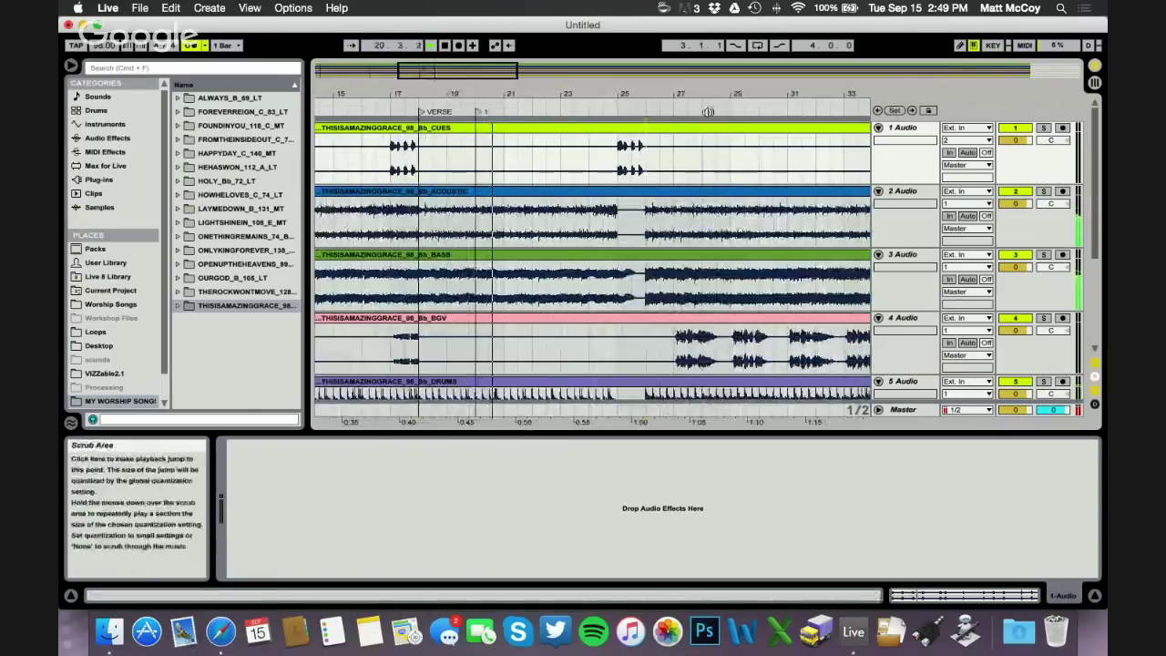
# - Place a locator at bar 26, after the fourth cue, and name it for the chorus
pyautogui.moveTo(625, 114); pyautogui.dragTo(651, 113)
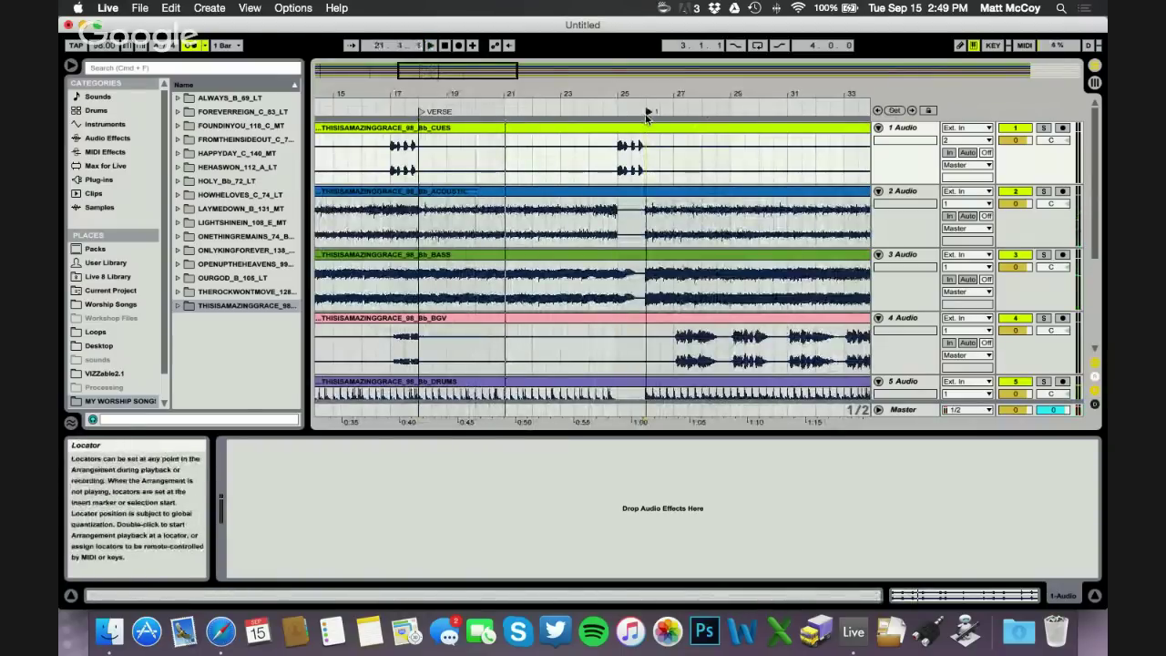
pyautogui.rightClick(650, 113)
pyautogui.click(663, 135)
pyautogui.write('VERSE 2')
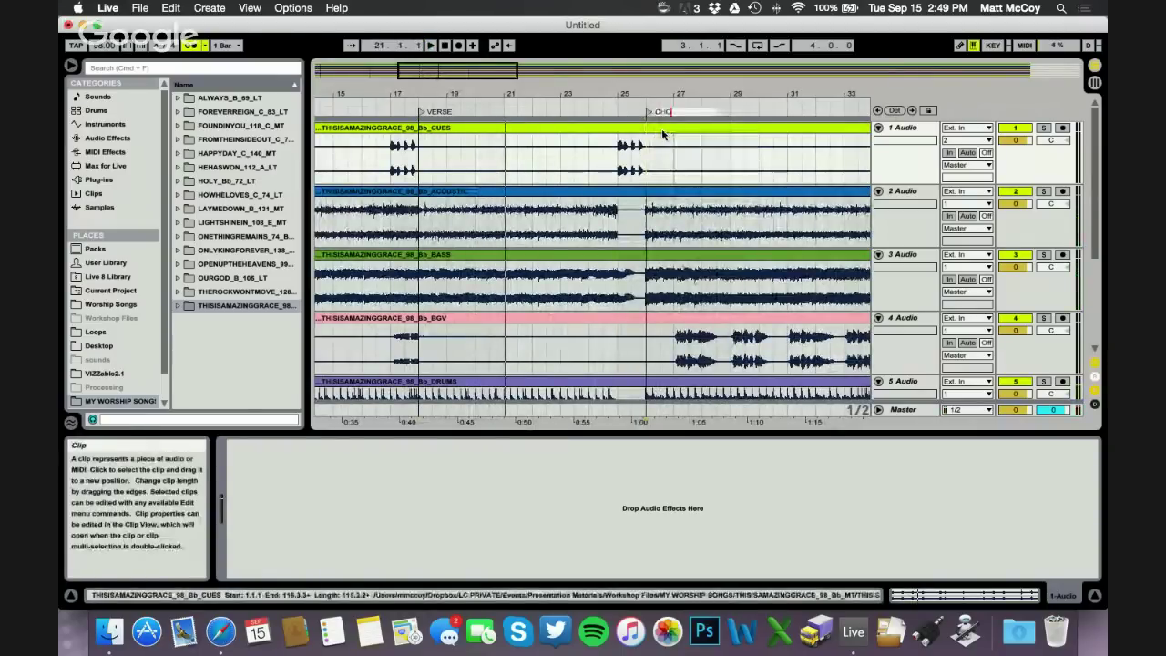
pyautogui.press('Return')
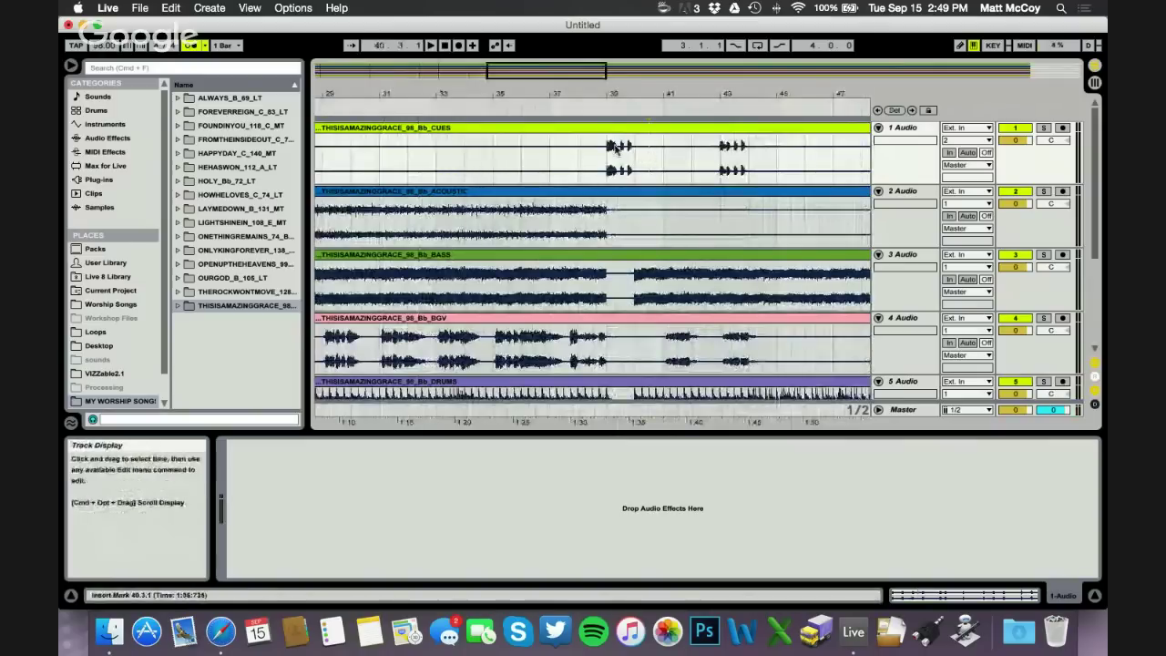
# - Listen to the cue near bar 39, add a locator at bar 40, where the bass comes back in, and name it INTRO
pyautogui.press('space')
pyautogui.click(893, 110)
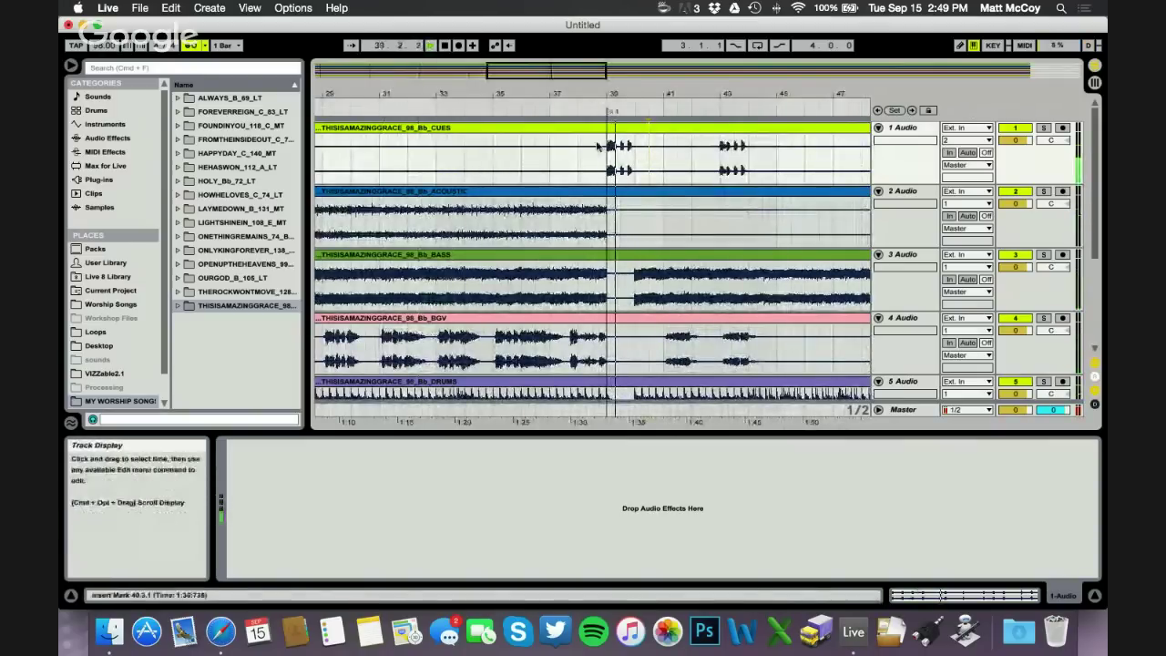
pyautogui.rightClick(637, 113)
pyautogui.click(657, 125)
pyautogui.write('INTRO')
pyautogui.press('Return')
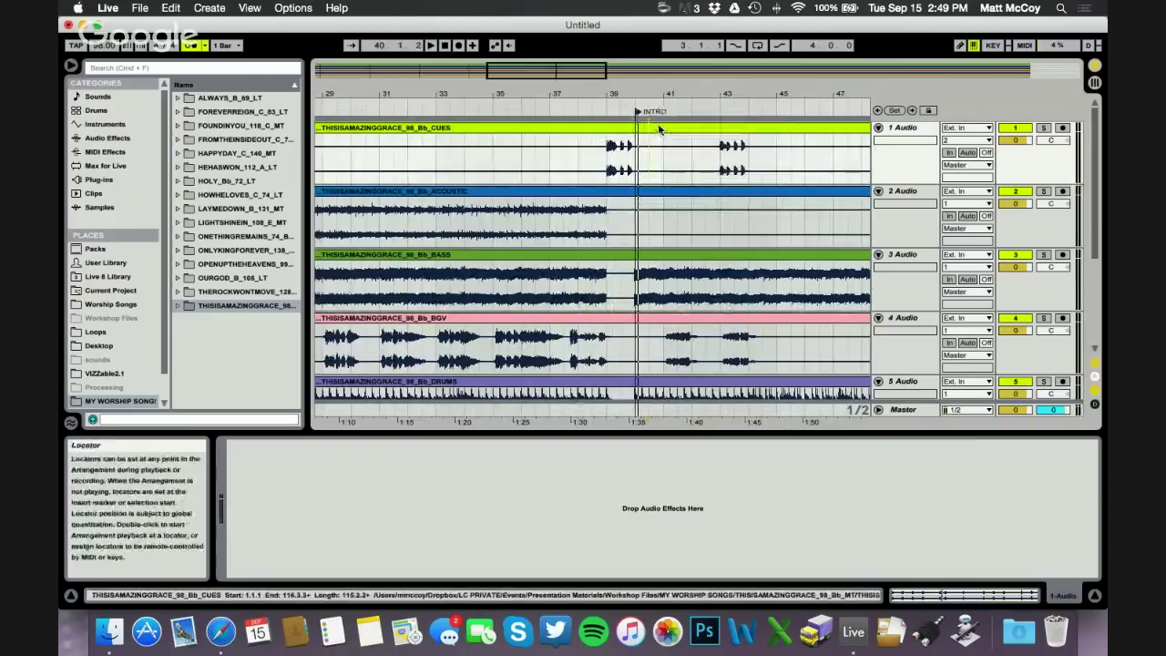
# - Add a locator at bar 44 named VERSE and another at bar 58, where the acoustic guitar re-enters, named CHORUS
pyautogui.rightClick(751, 113)
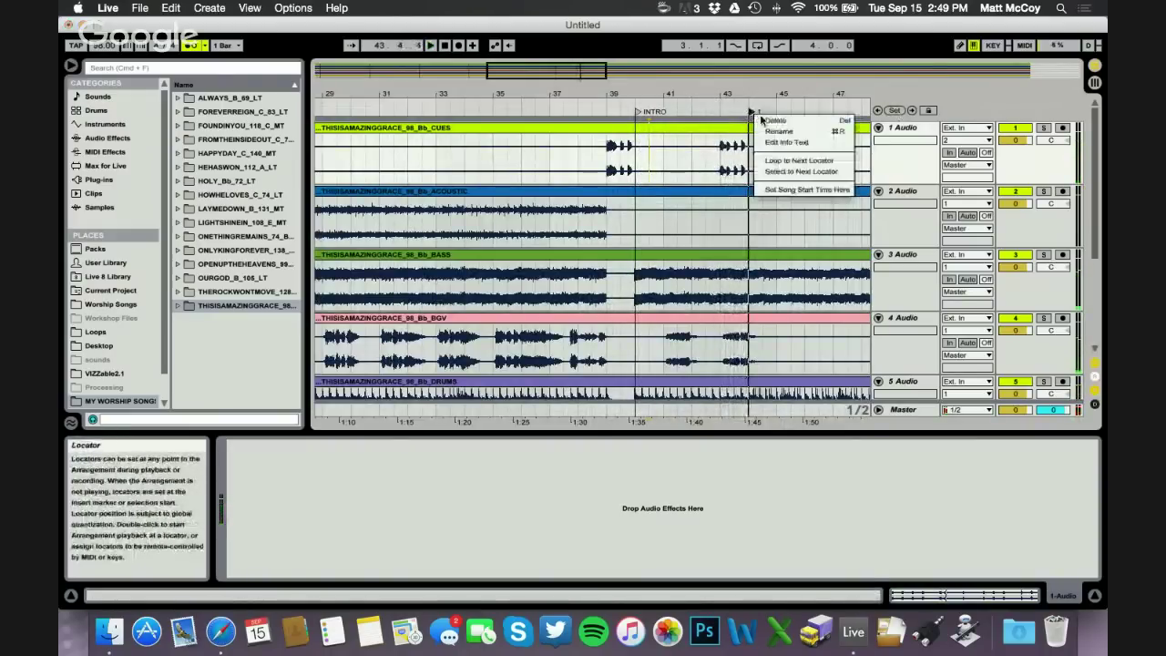
pyautogui.click(771, 127)
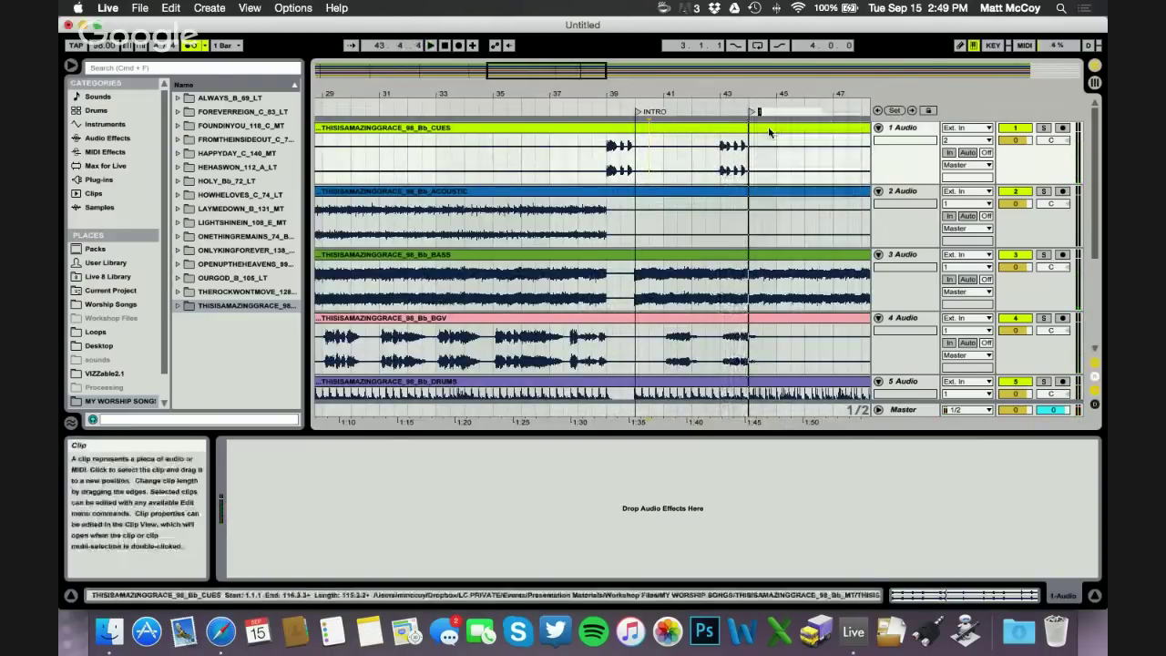
pyautogui.click(716, 155)
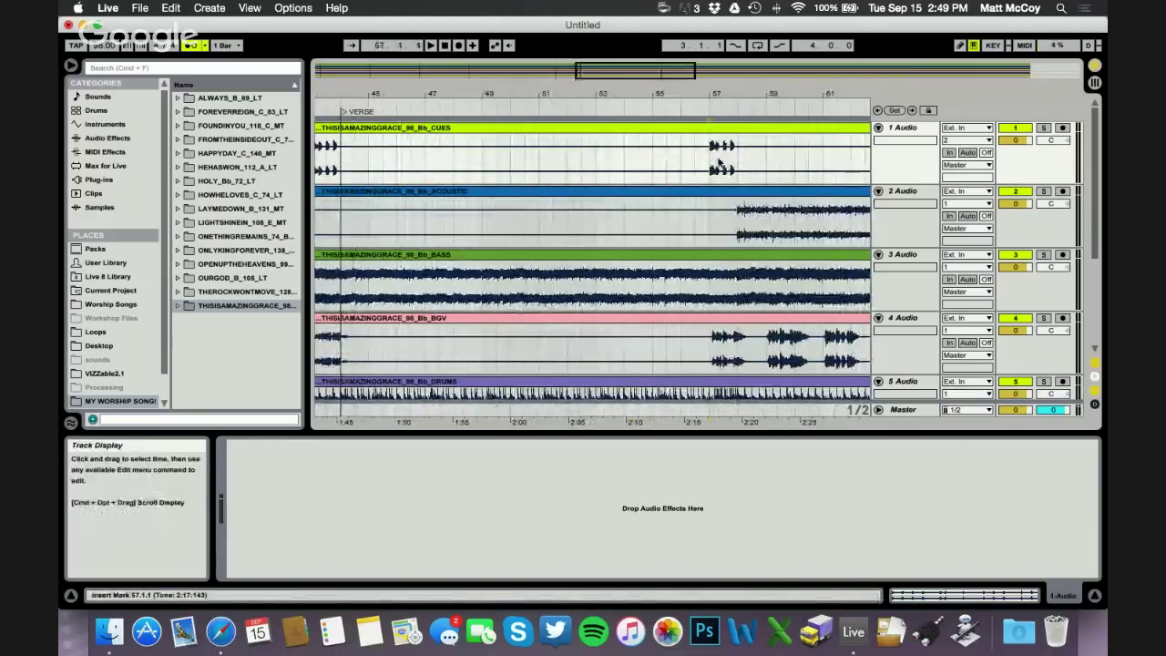
pyautogui.click(715, 114)
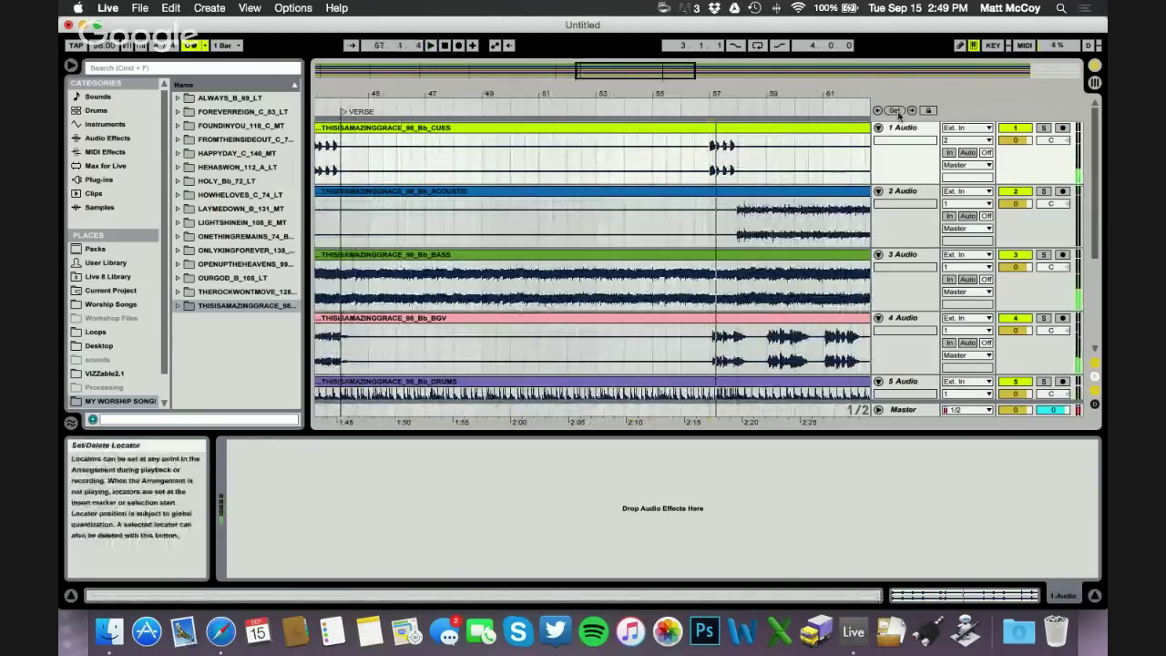
pyautogui.rightClick(740, 113)
pyautogui.click(757, 127)
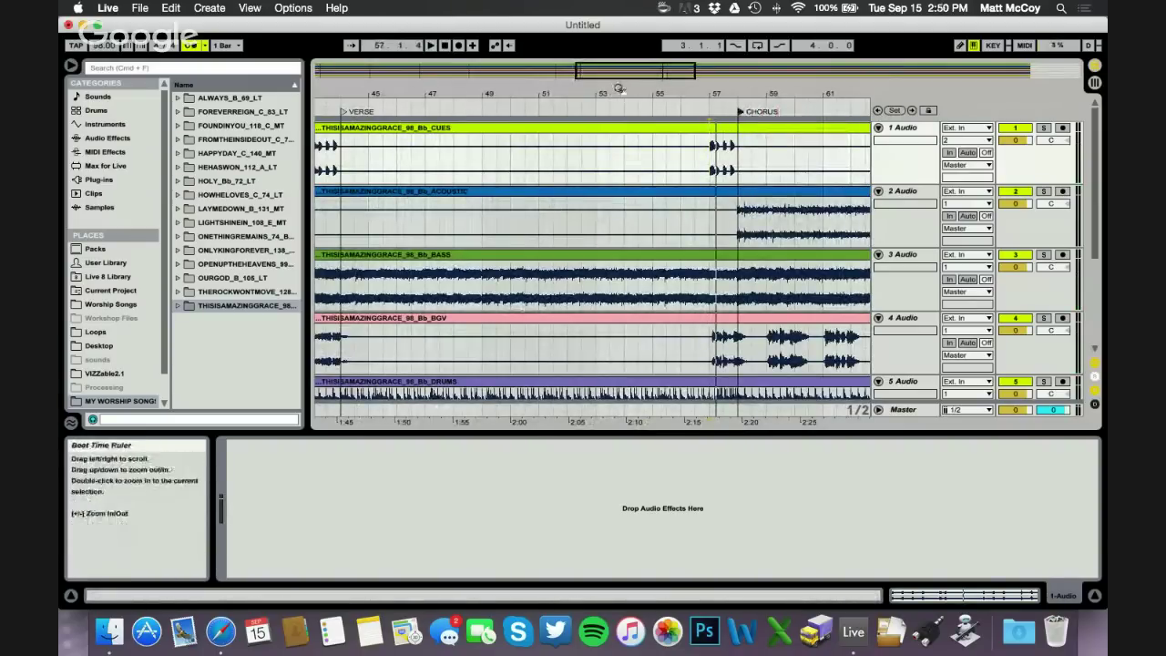
# - Play the arrangement from the first INTRO locator, jump to the first VERSE and CHORUS locators, and stop playback
pyautogui.moveTo(619, 87); pyautogui.dragTo(532, 99)
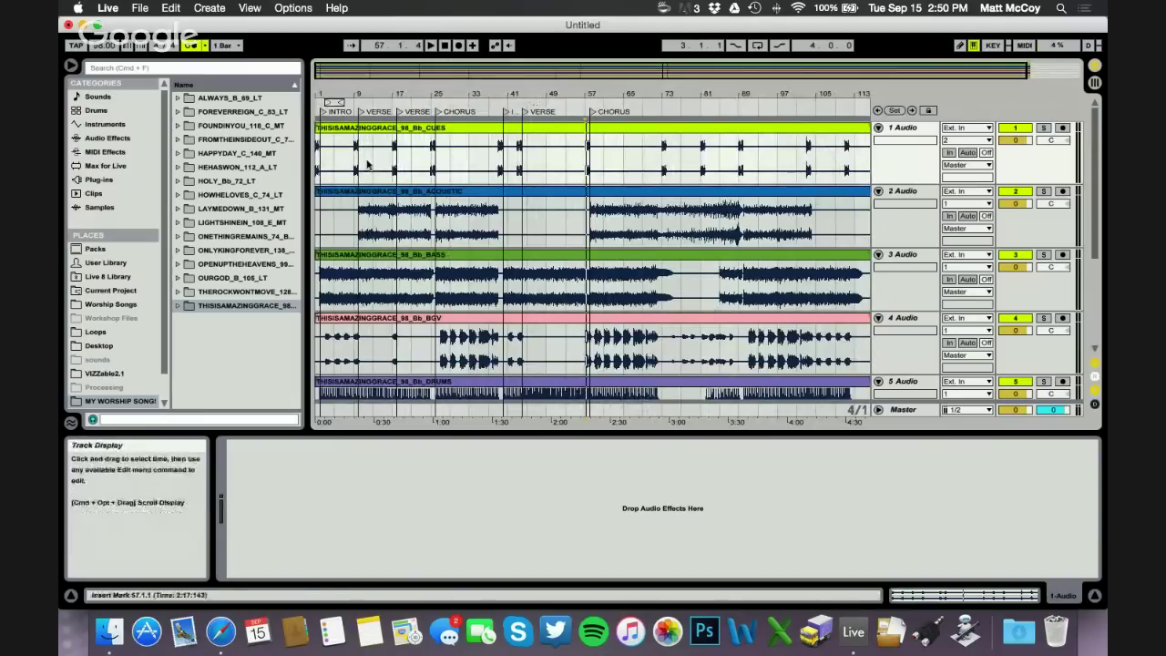
pyautogui.moveTo(322, 92); pyautogui.dragTo(321, 146)
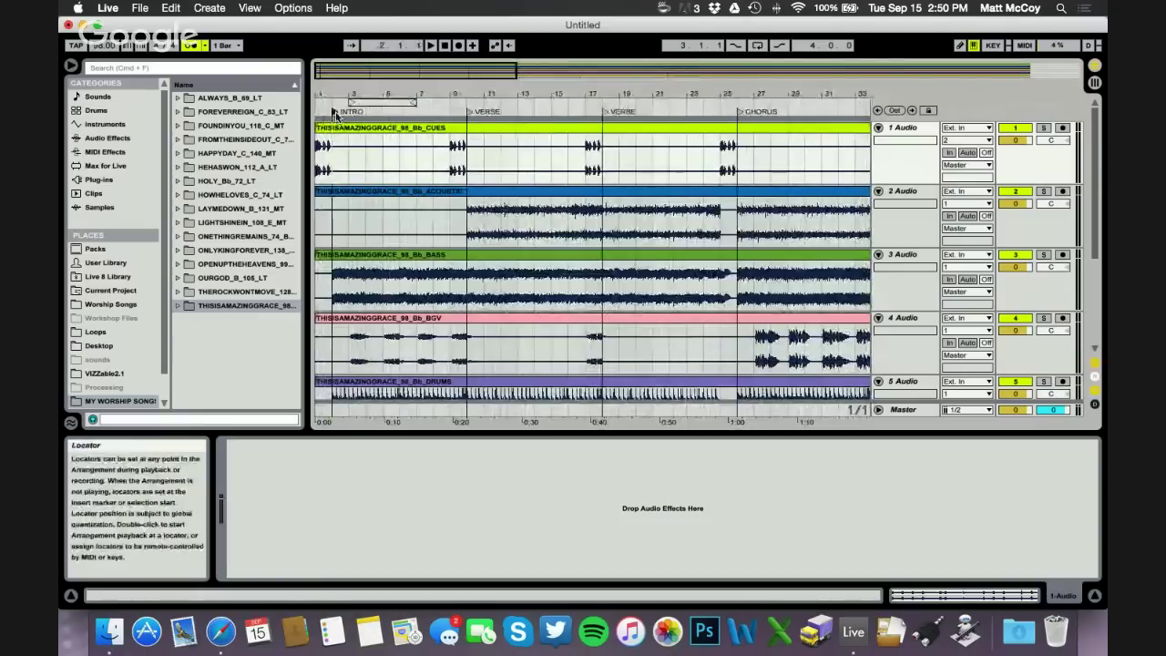
pyautogui.doubleClick(335, 113)
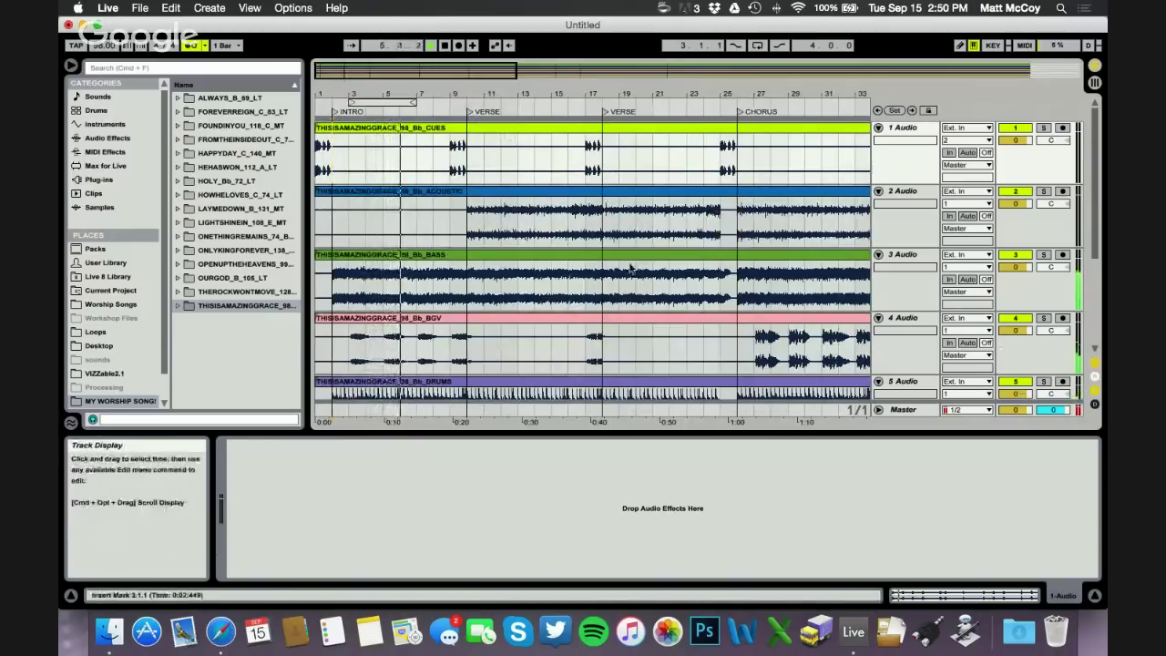
pyautogui.click(469, 112)
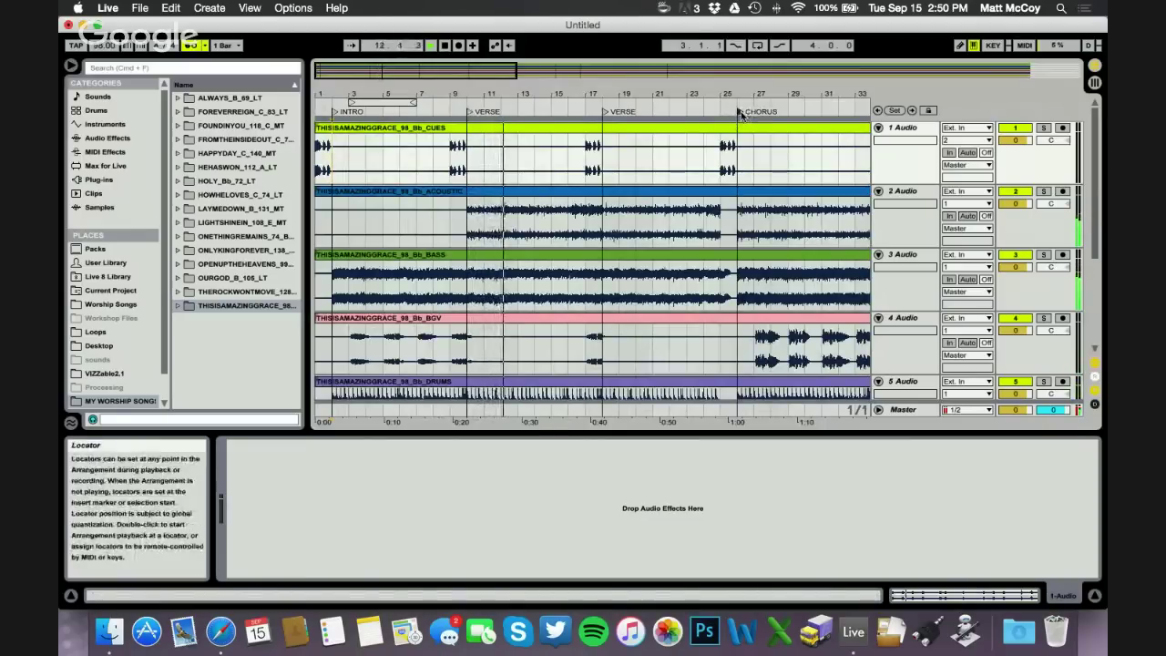
pyautogui.hscroll(2, 778, 156)
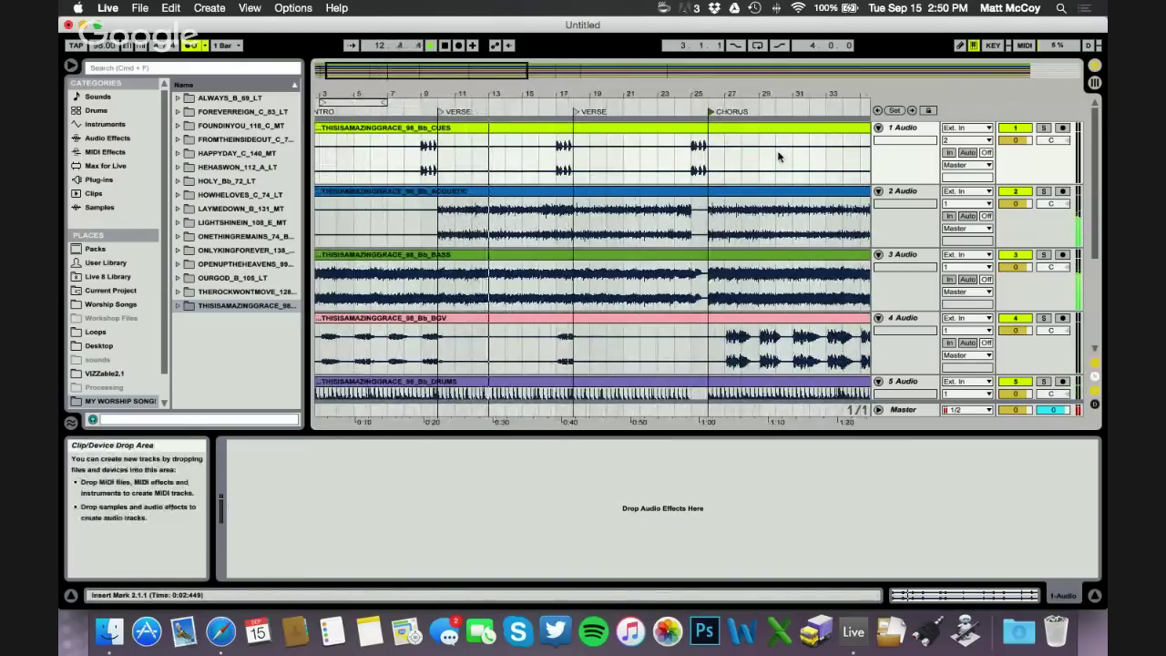
pyautogui.hscroll(-2, 547, 201)
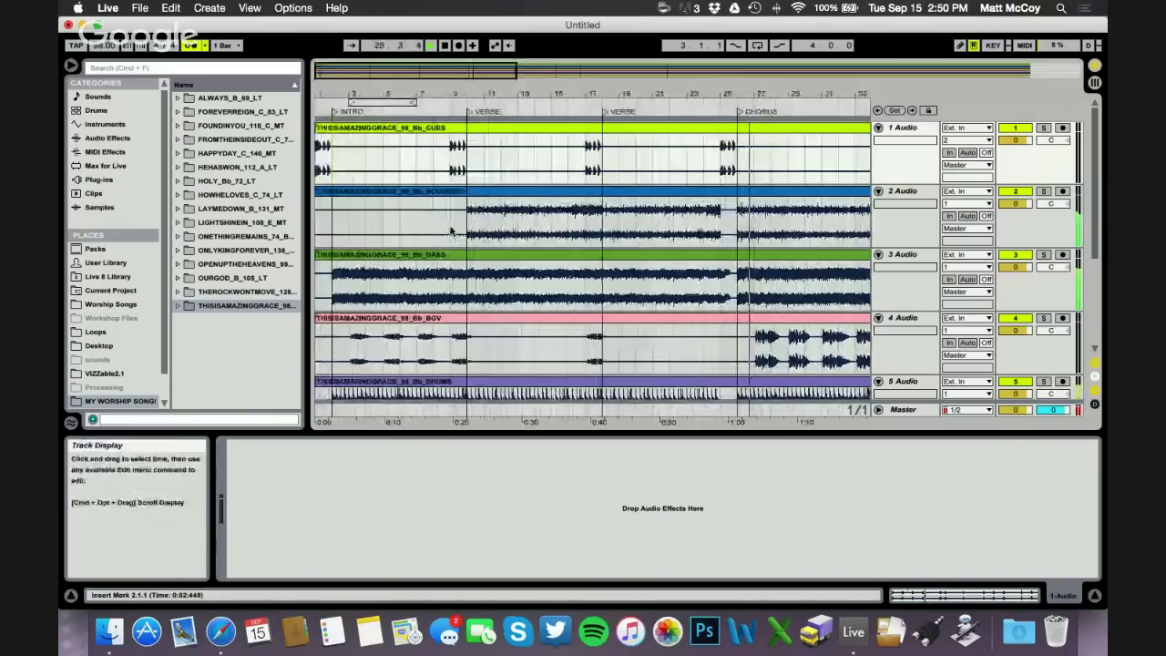
pyautogui.click(446, 46)
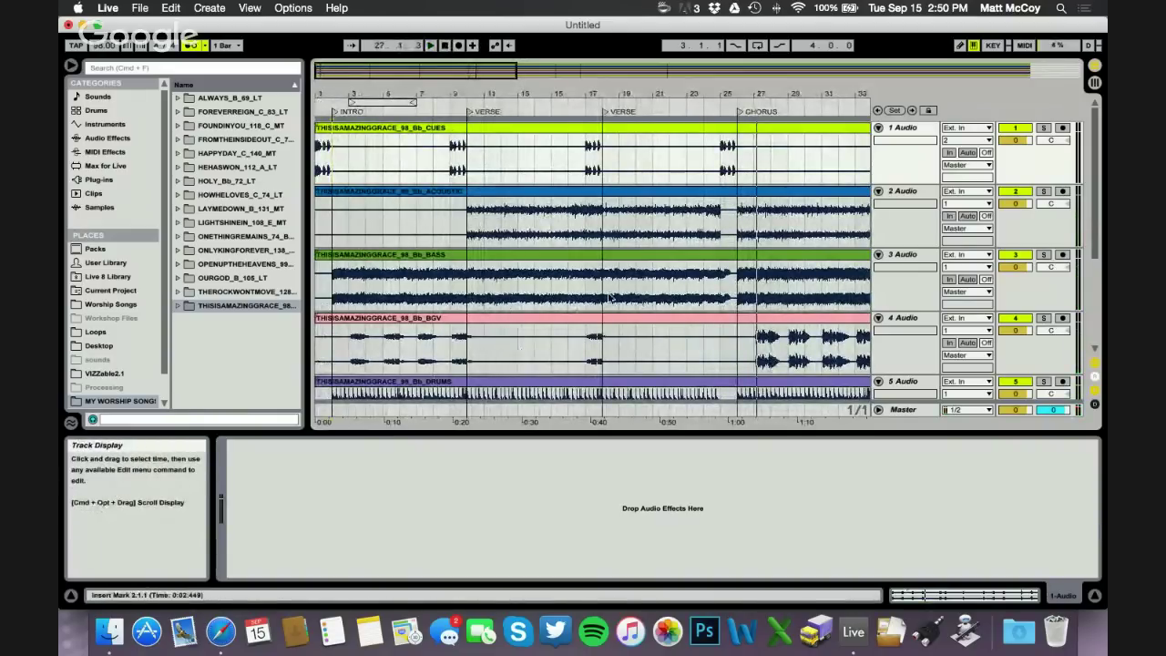
pyautogui.hscroll(-2, 555, 368)
pyautogui.hscroll(2, 599, 298)
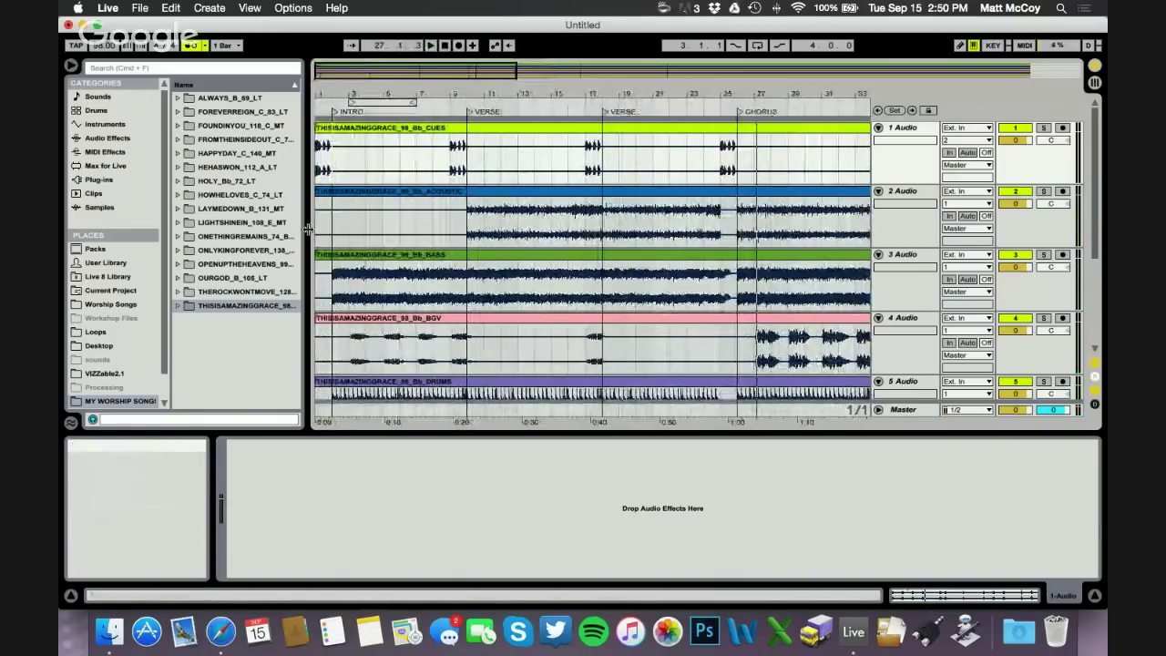
# - Narrow the browser, and map the first INTRO locator and the two following VERSE locators to MIDI notes C#-2, D-2 and D#-2
pyautogui.moveTo(307, 229); pyautogui.dragTo(286, 230)
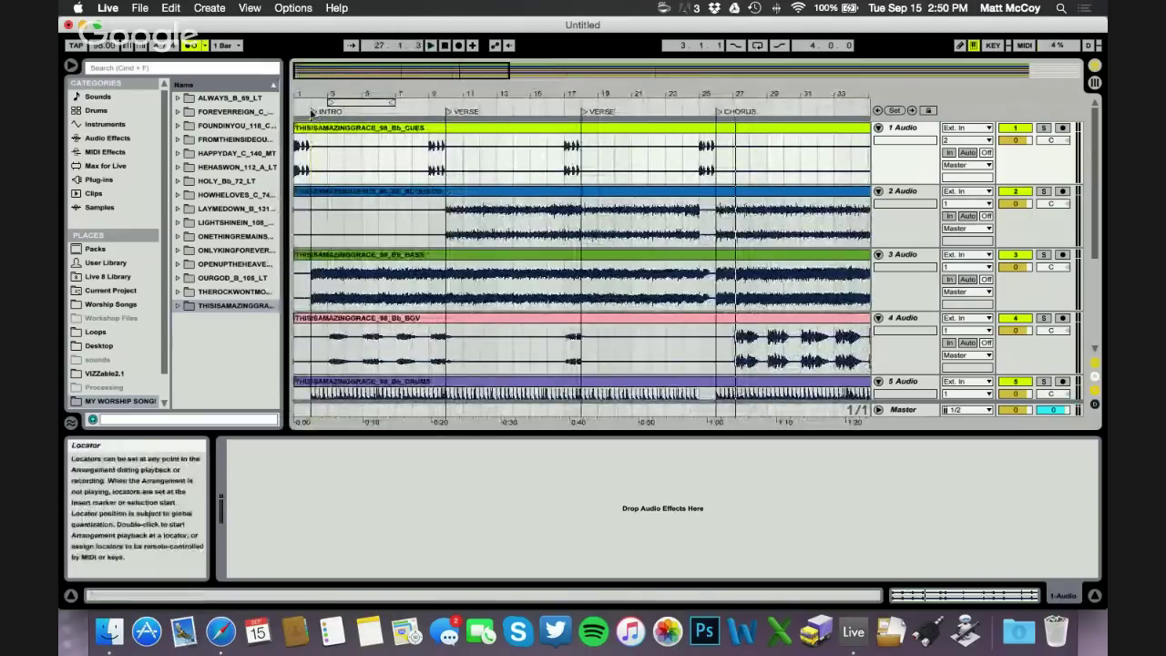
pyautogui.click(1024, 45)
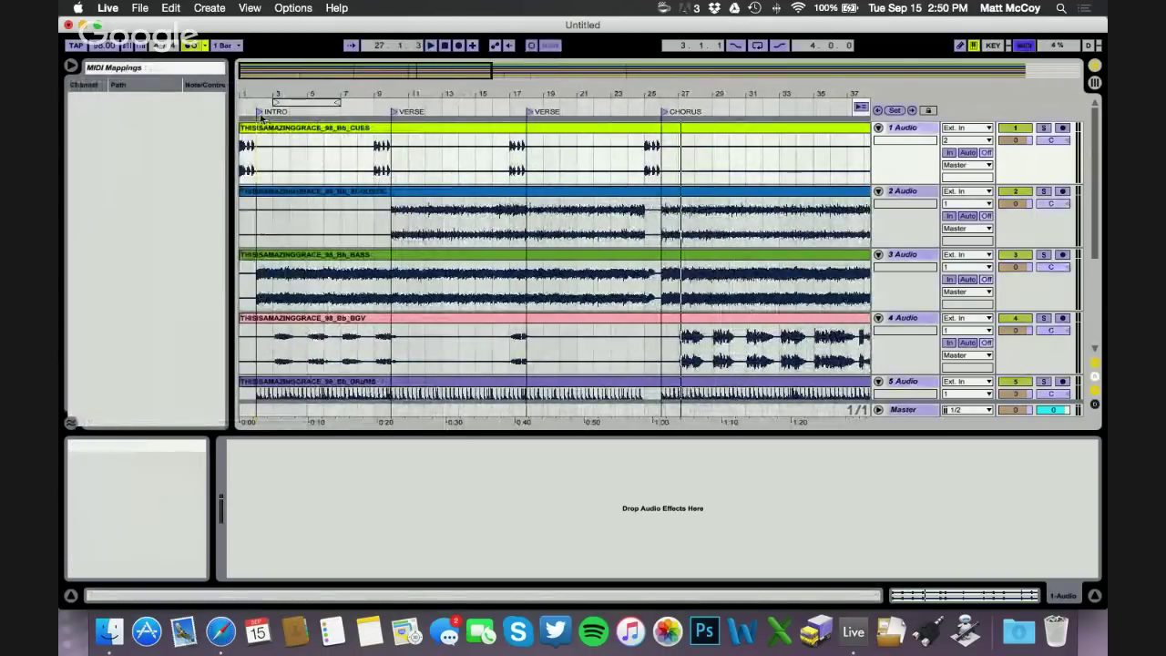
pyautogui.click(260, 115)
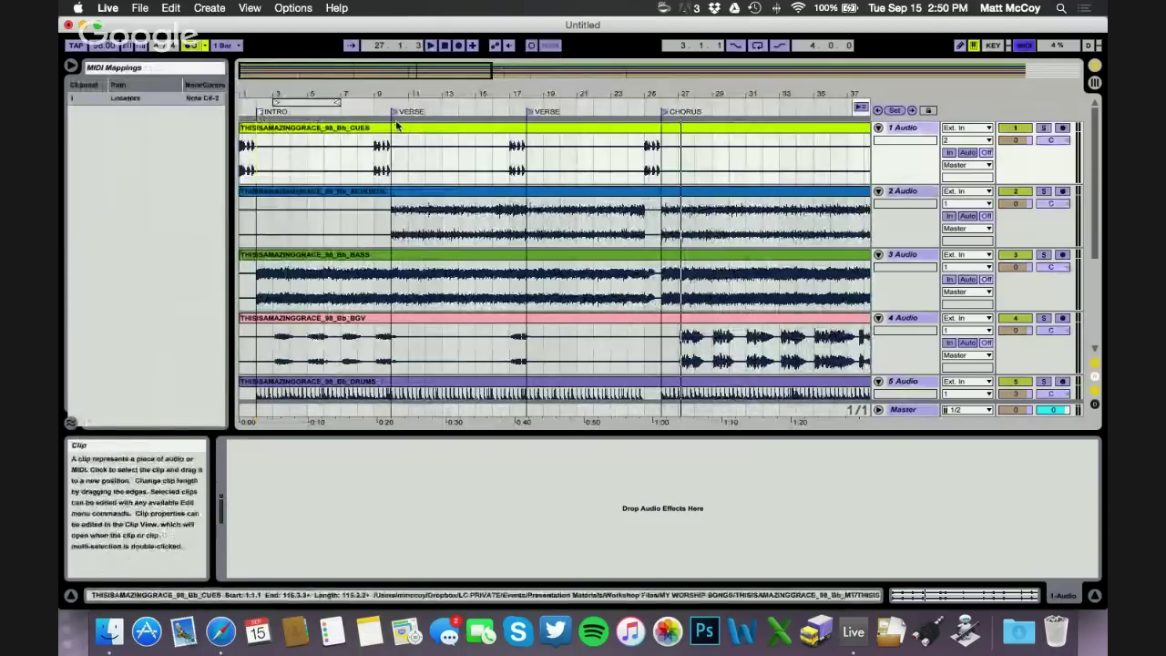
pyautogui.click(394, 115)
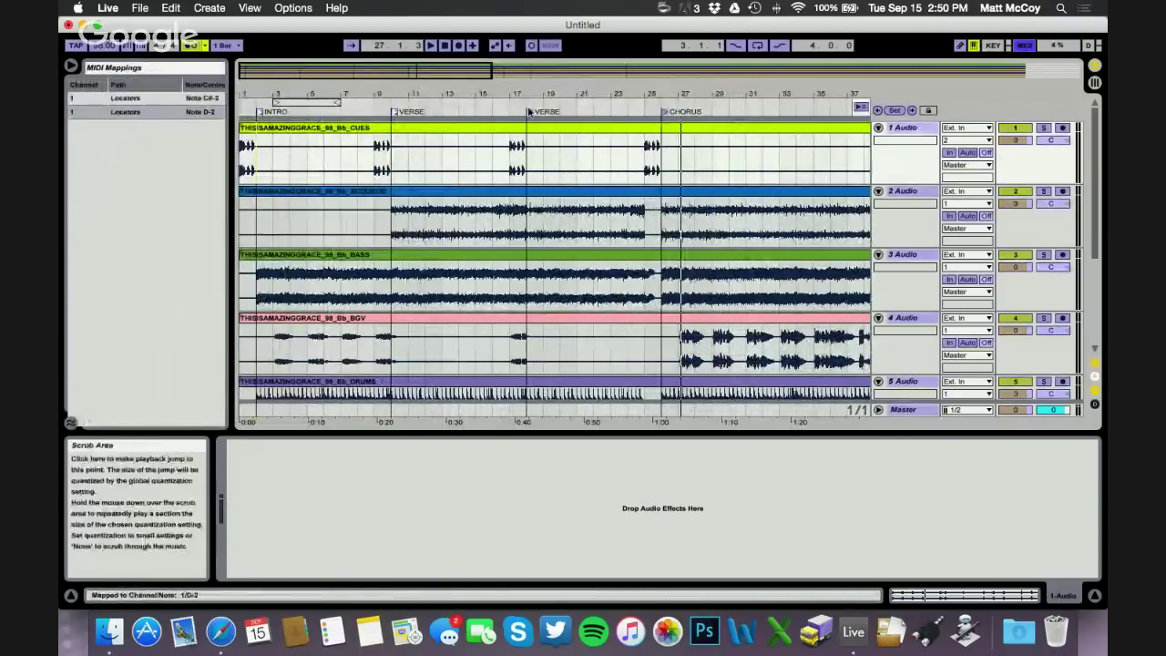
pyautogui.click(529, 113)
pyautogui.click(663, 112)
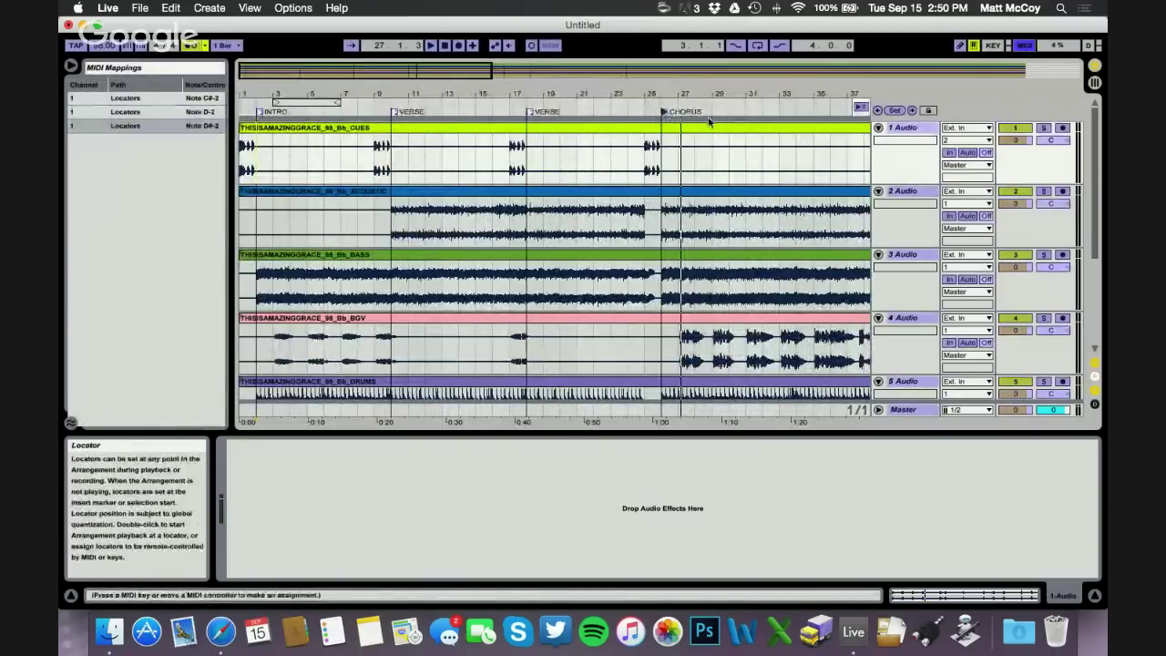
pyautogui.click(1024, 45)
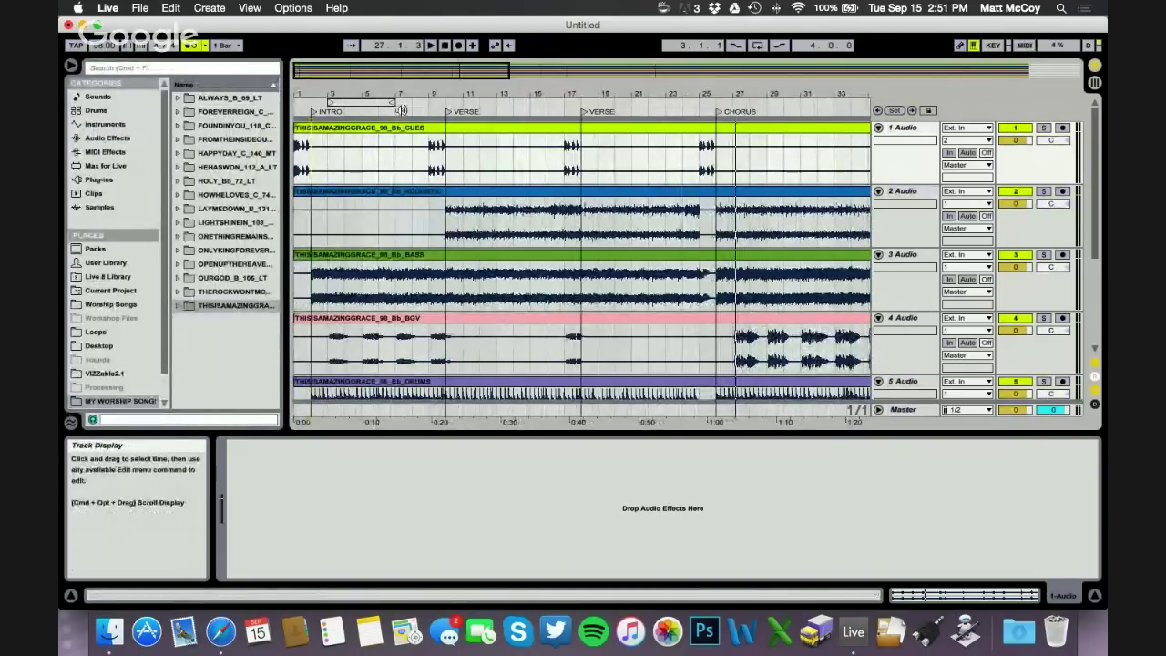
# - Map the transport's Play control to MIDI note G-2
pyautogui.click(1023, 43)
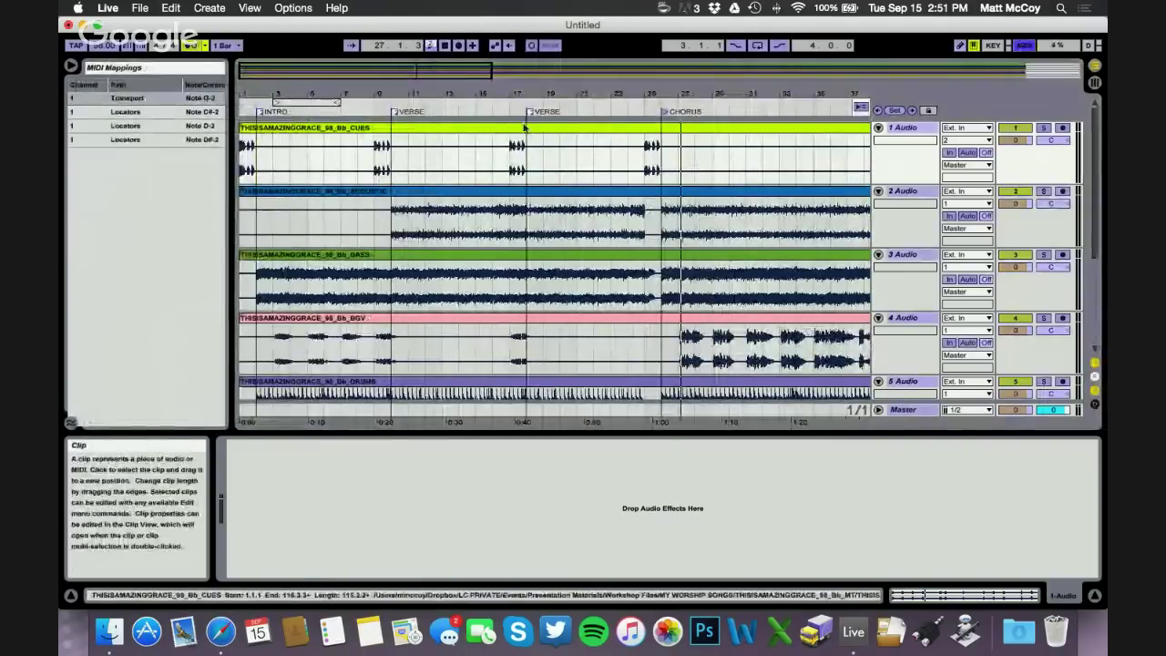
pyautogui.click(1024, 45)
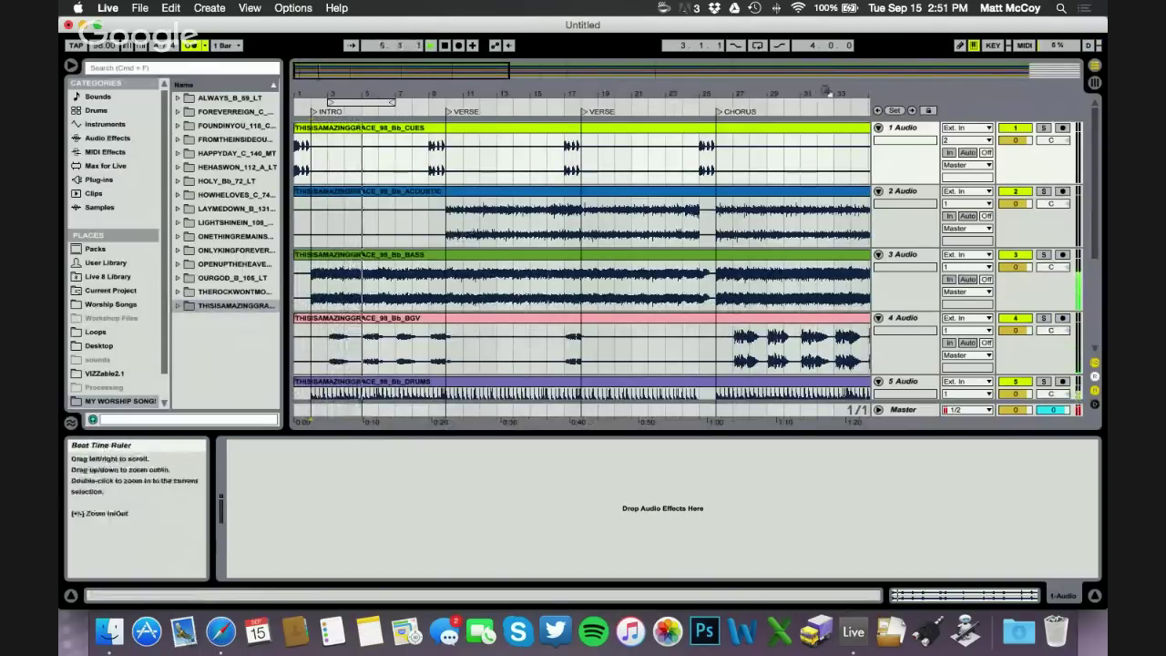
# - Remap the first VERSE locator to MIDI note G#-2 and check the second VERSE locator's MIDI mapping
pyautogui.click(1025, 44)
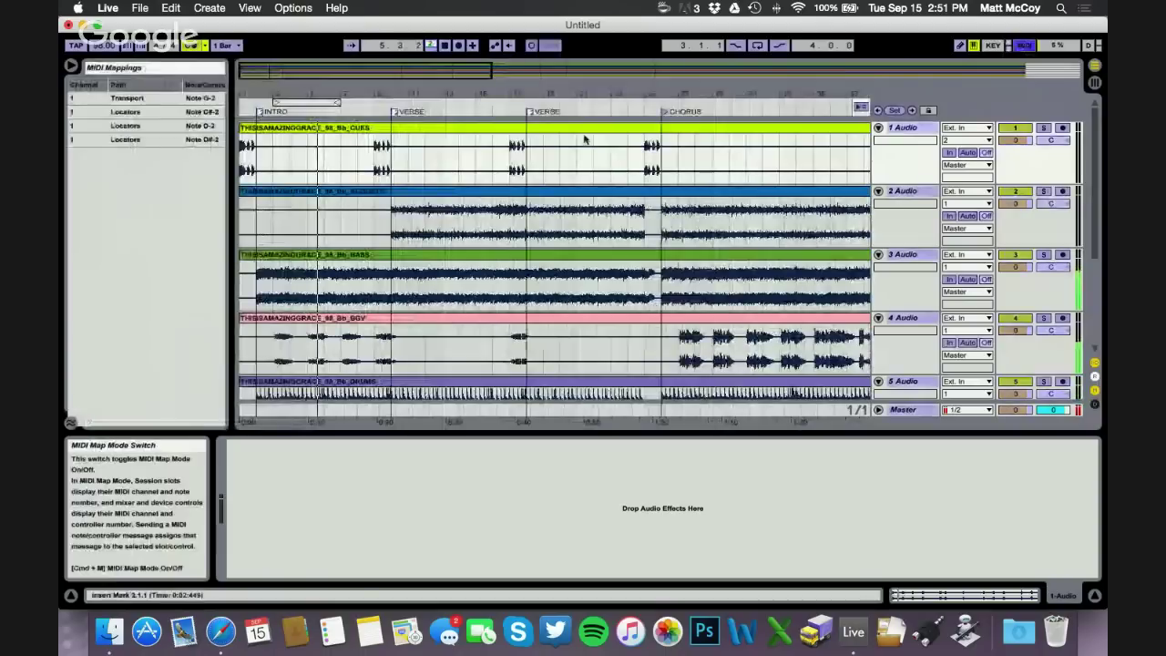
pyautogui.click(394, 115)
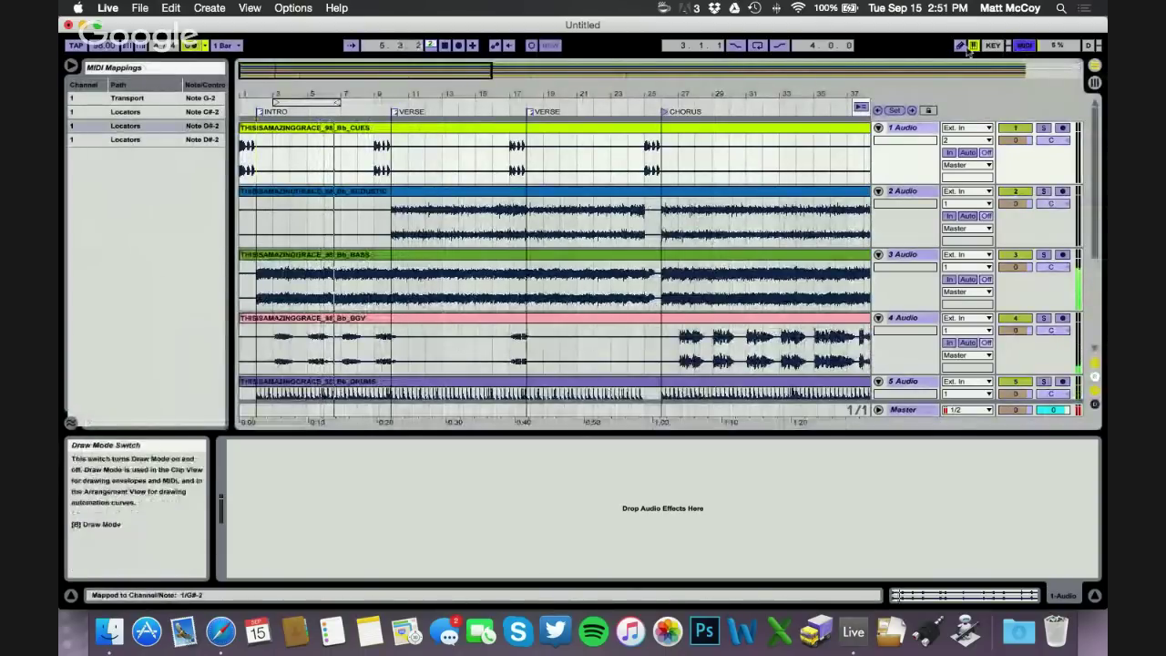
pyautogui.click(1025, 44)
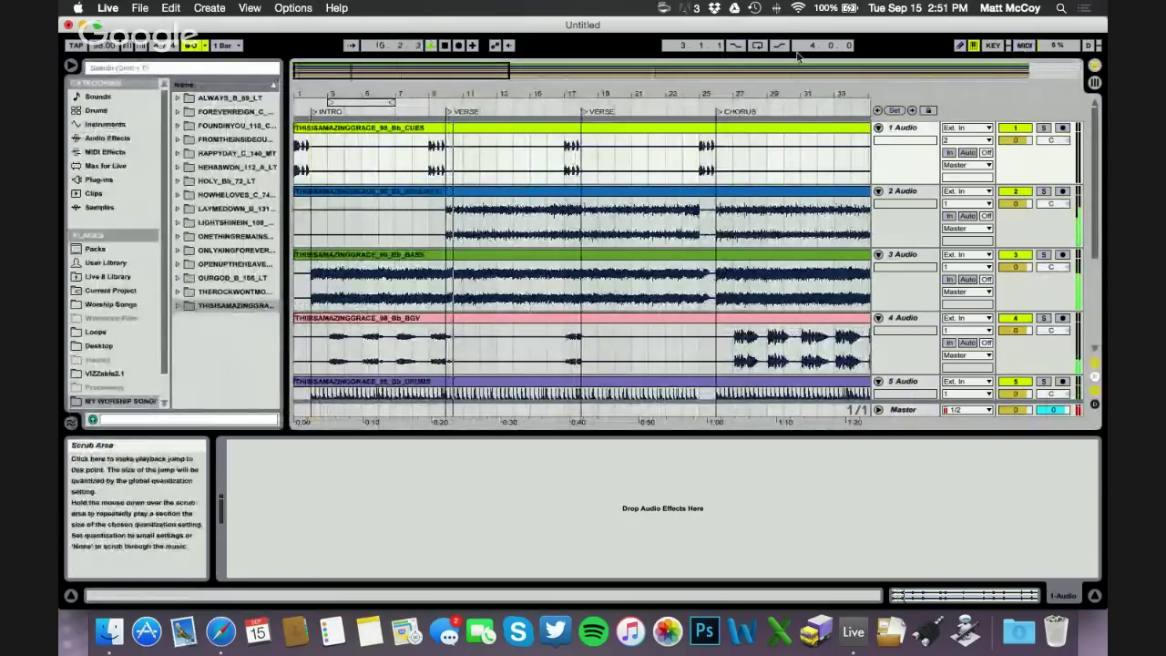
pyautogui.click(1025, 45)
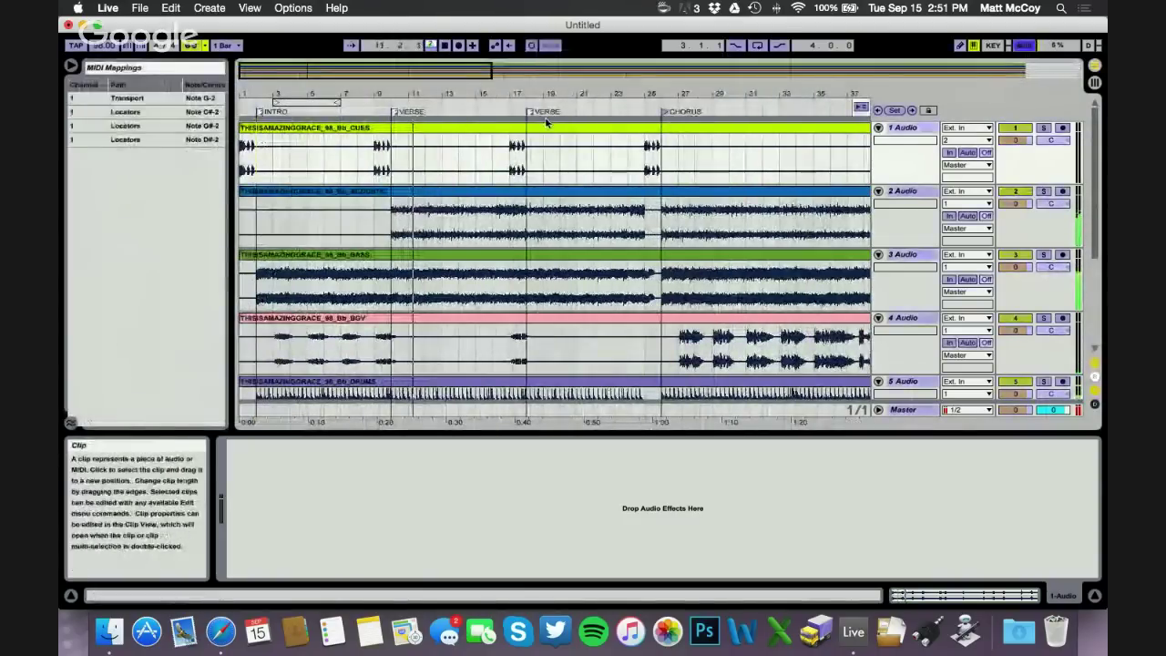
pyautogui.click(545, 113)
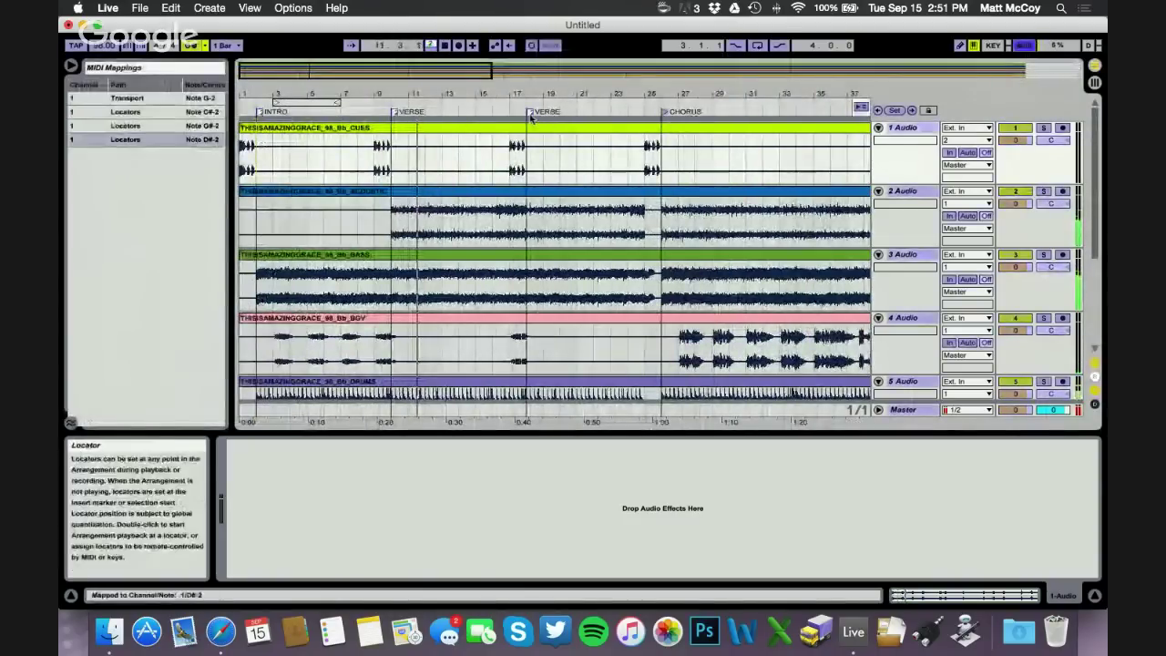
pyautogui.click(1023, 45)
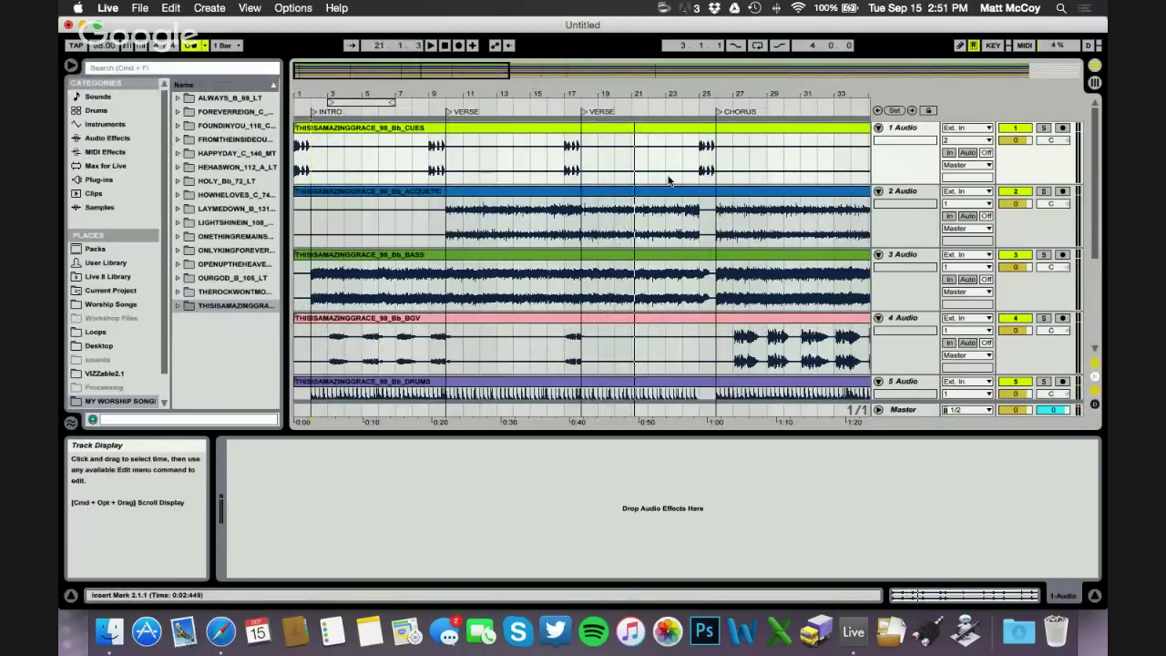
# - Fold all seven audio tracks in the arrangement and narrow the browser further
pyautogui.click(909, 193)
pyautogui.press('super+a')
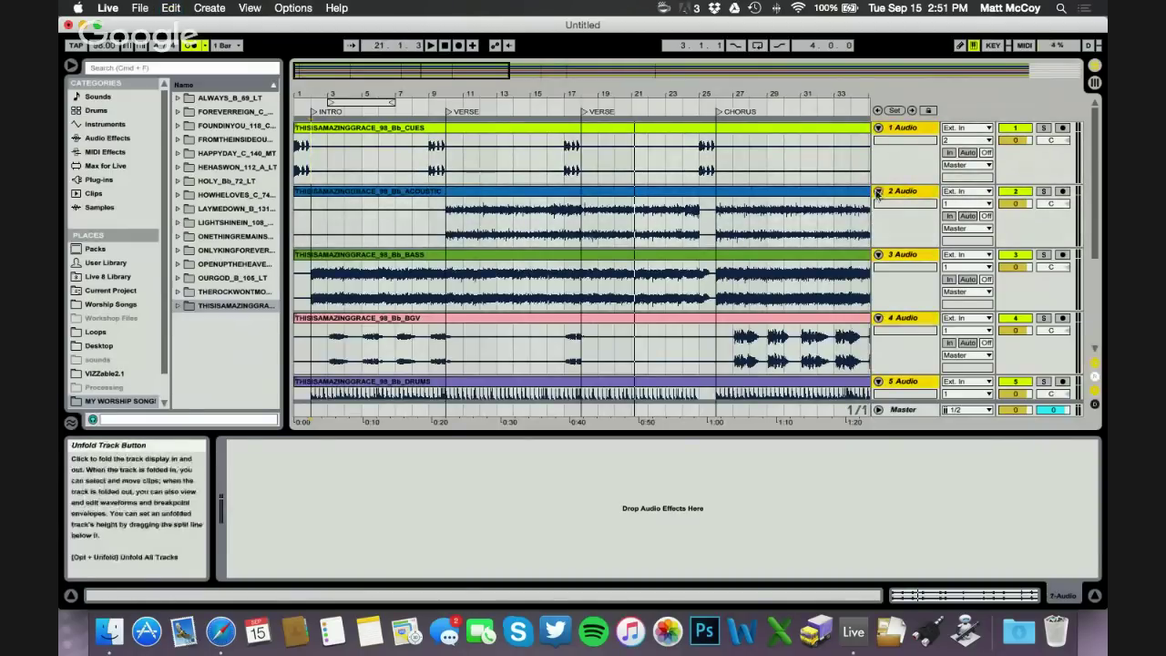
pyautogui.click(877, 193)
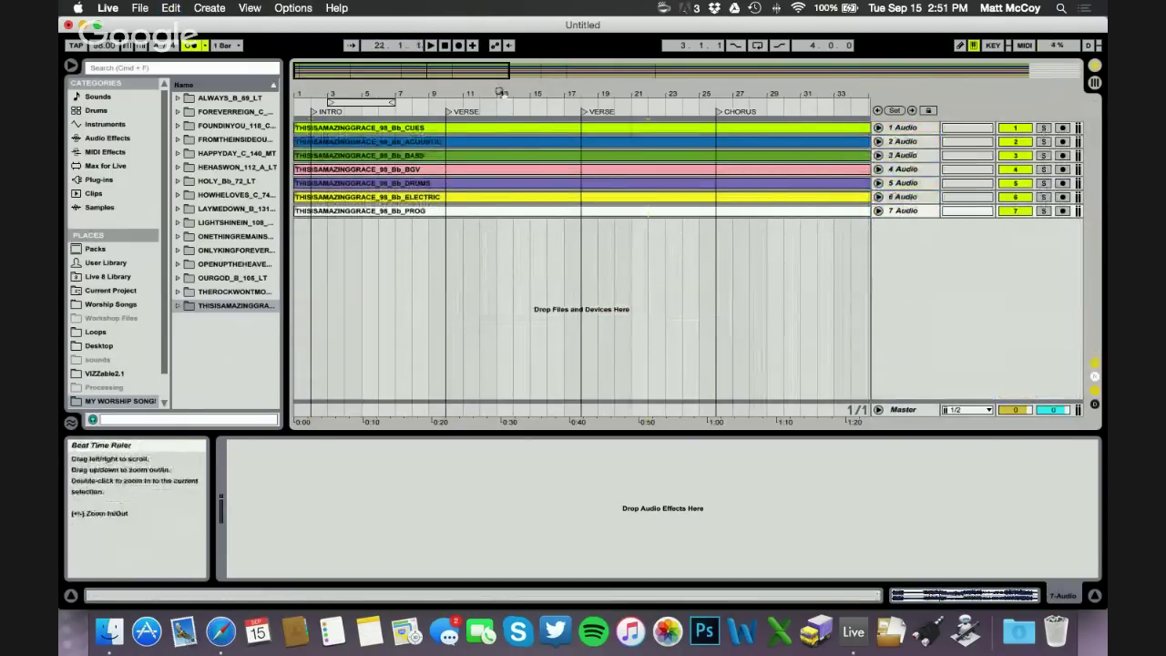
pyautogui.moveTo(499, 92); pyautogui.dragTo(497, 71)
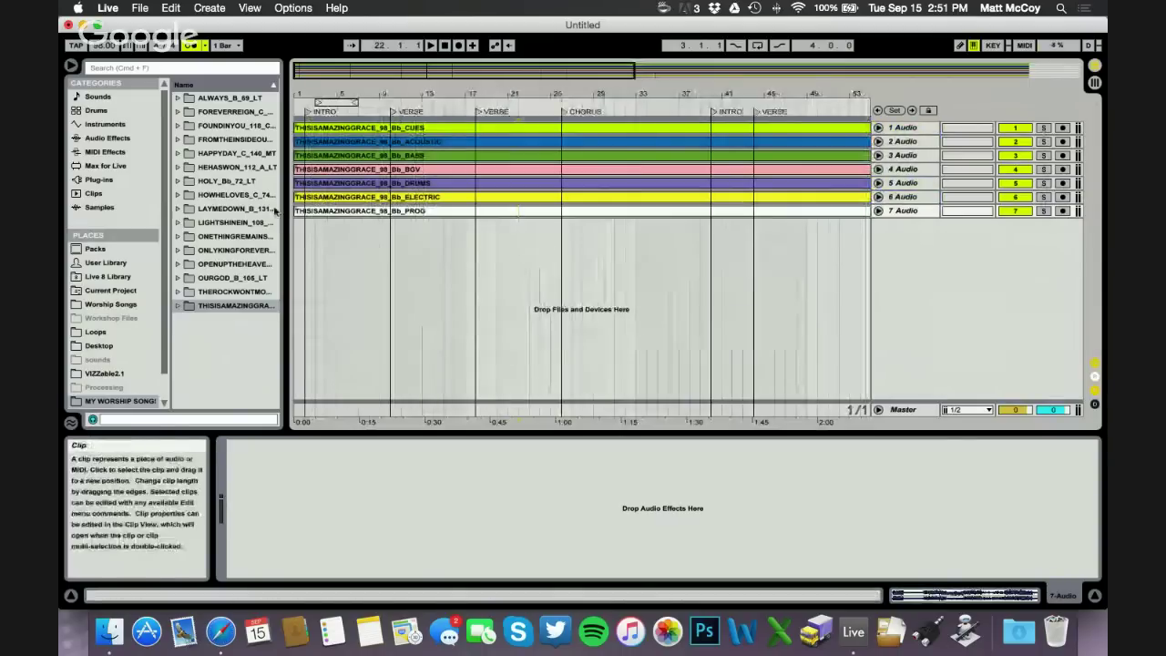
pyautogui.moveTo(286, 212); pyautogui.dragTo(258, 211)
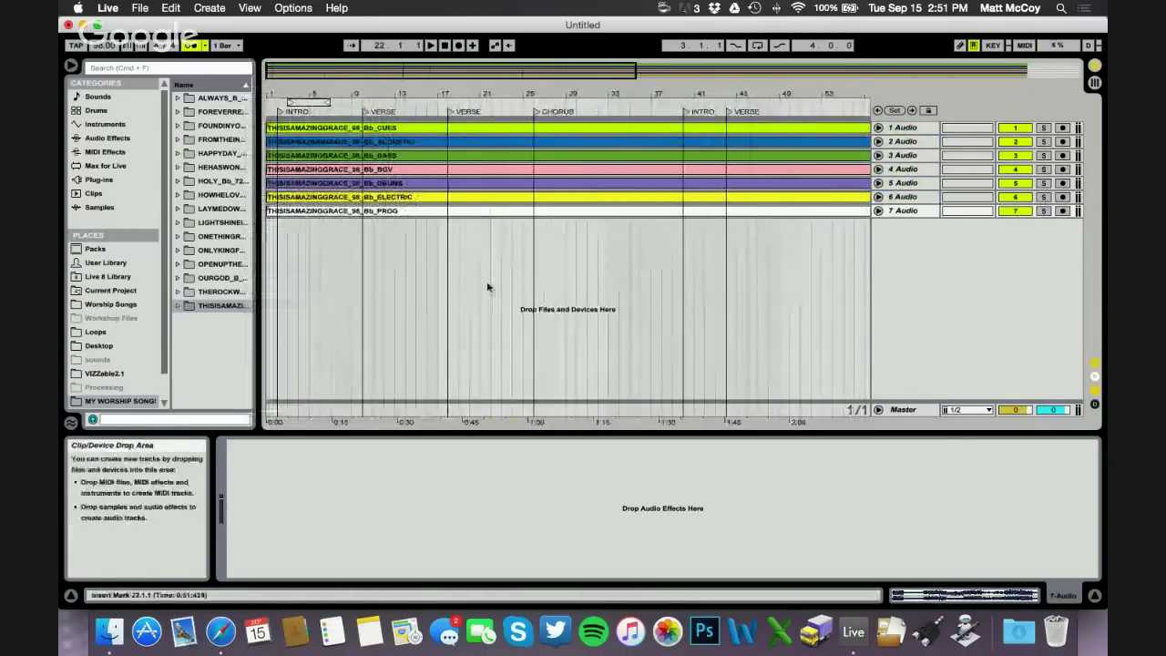
# - Switch to Session View and widen the Master track column
pyautogui.click(410, 257)
pyautogui.press('Tab')
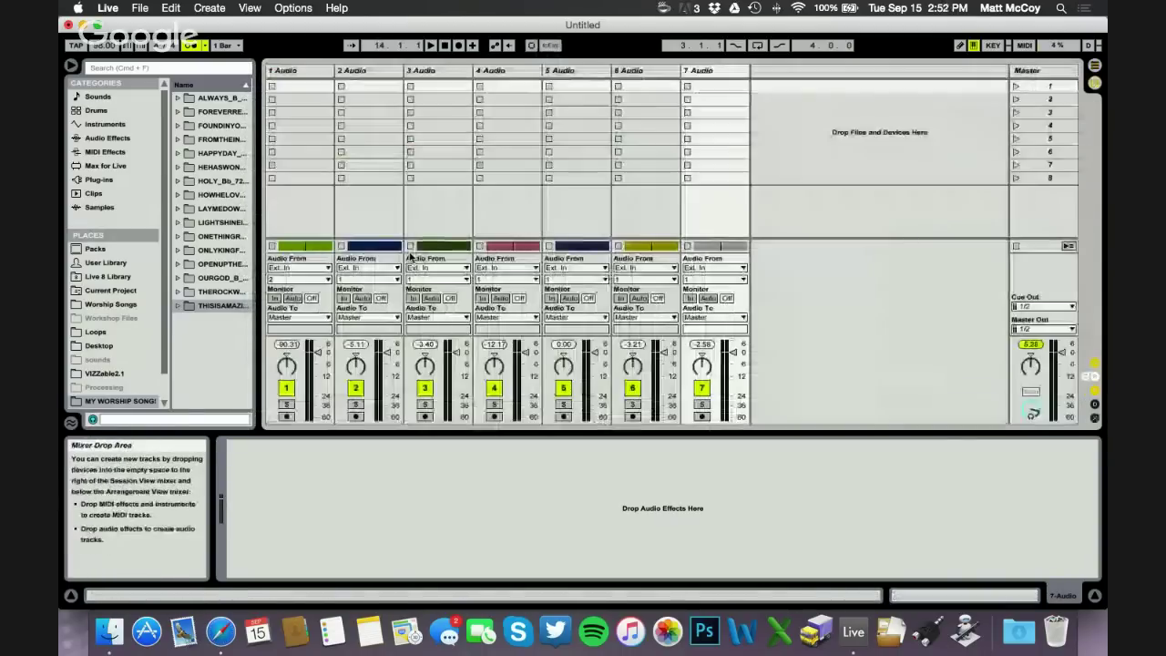
pyautogui.moveTo(1005, 73); pyautogui.dragTo(991, 85)
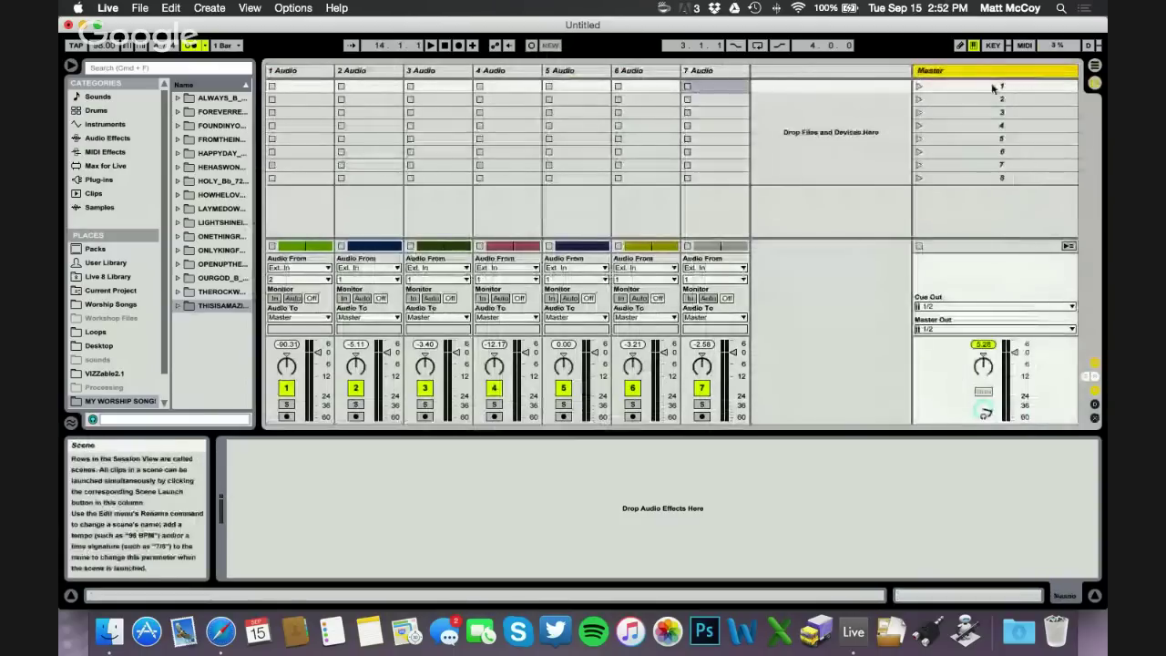
# - Rename the first three scenes INTRO, VERSE and CHORUS
pyautogui.click(993, 87)
pyautogui.write('INTRO')
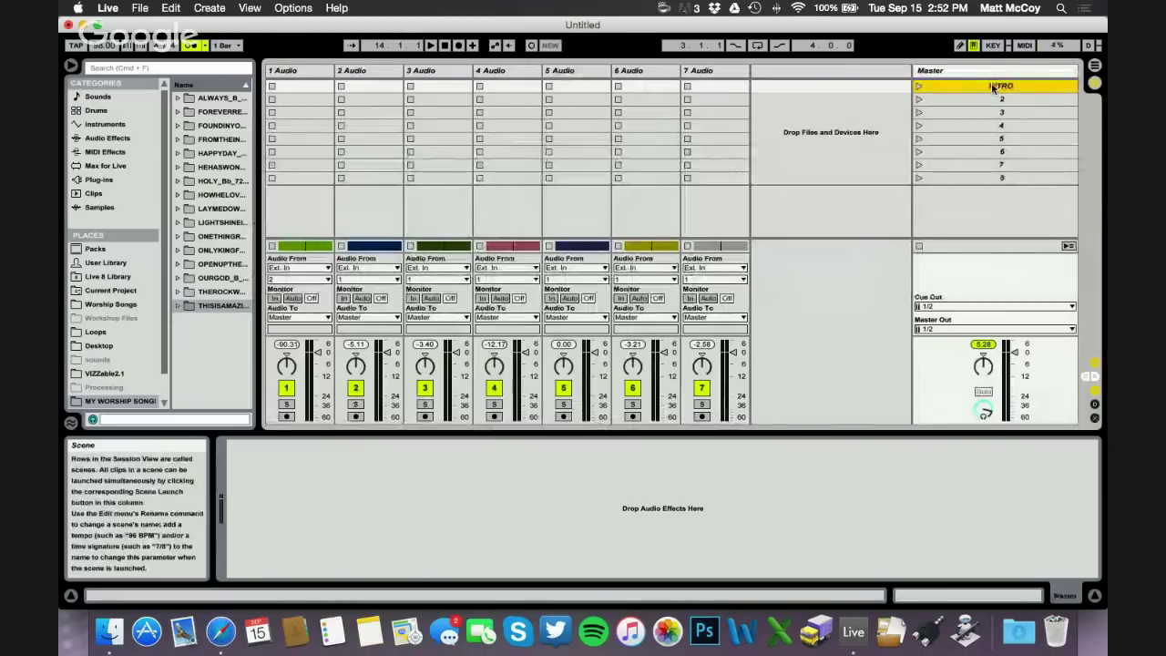
pyautogui.press('Tab')
pyautogui.write('VER')
pyautogui.press('Down')
pyautogui.press('super+r')
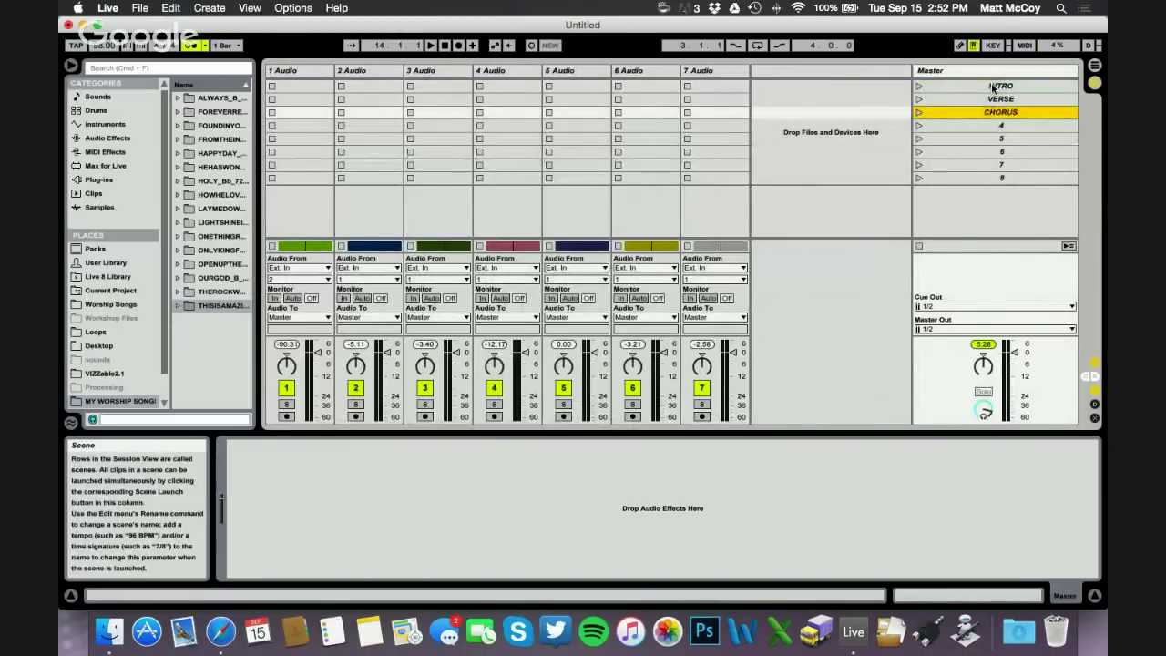
# - Copy the intro section of all seven arrangement tracks, starting at bar 2, into the INTRO scene
pyautogui.press('Tab')
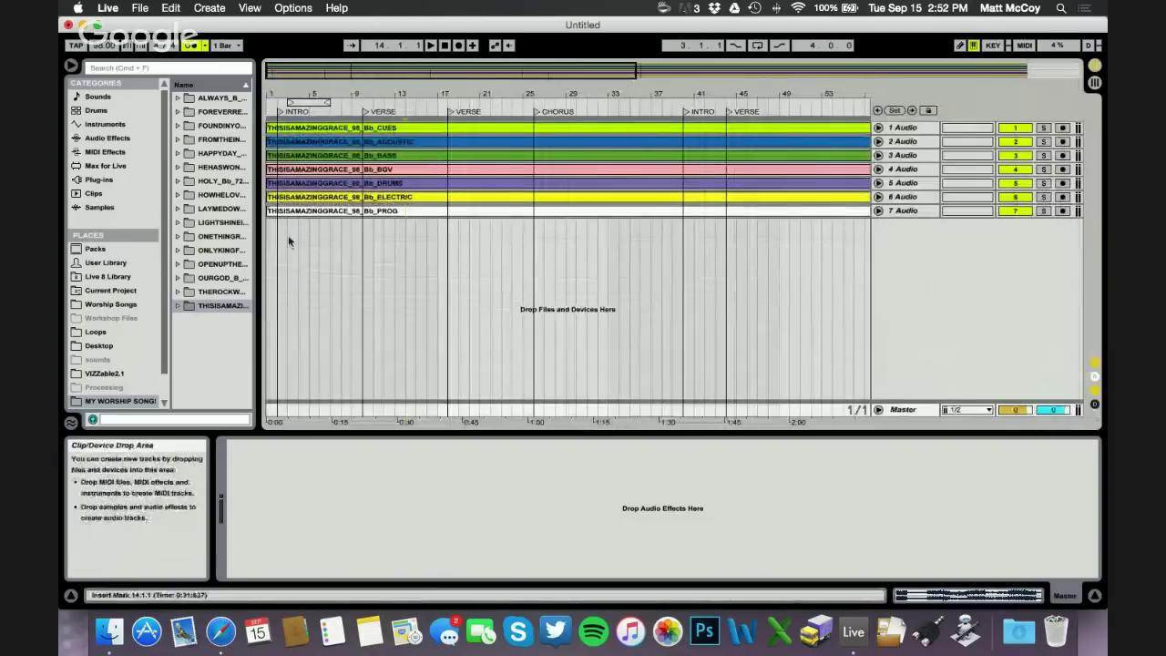
pyautogui.moveTo(280, 236); pyautogui.dragTo(358, 128)
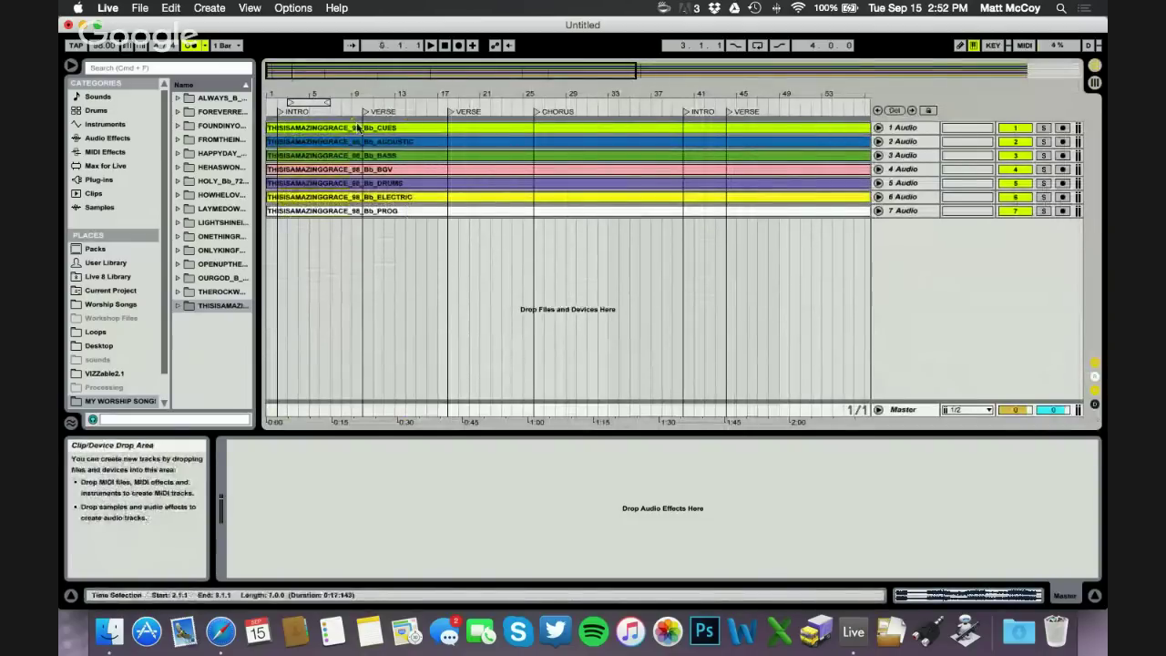
pyautogui.click(392, 157)
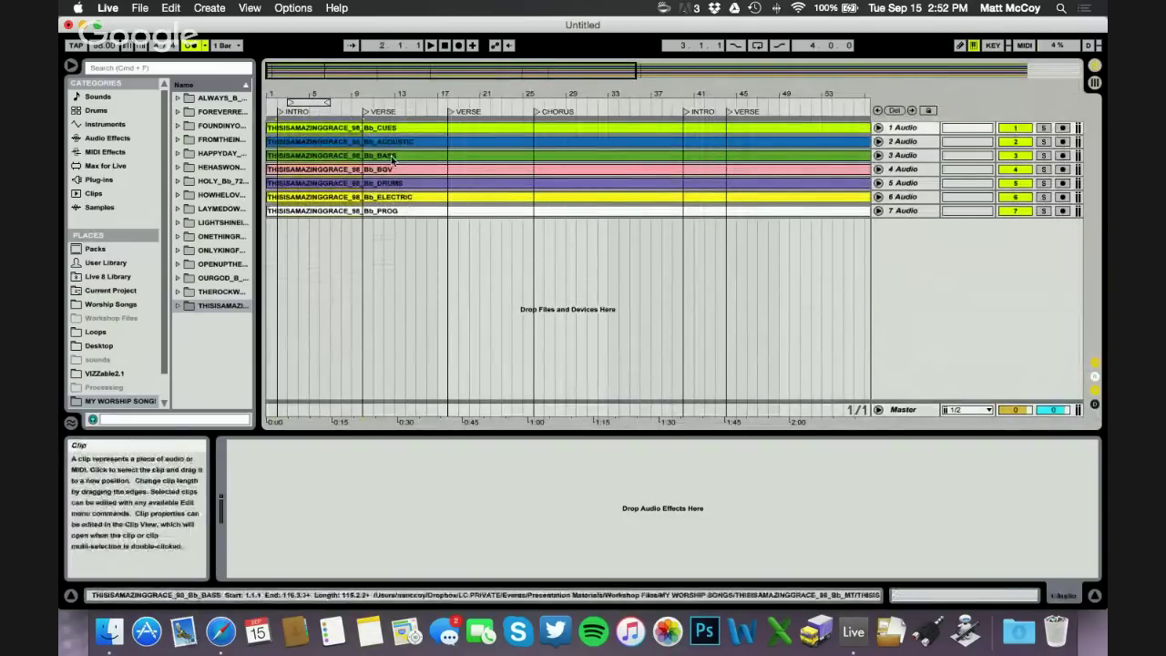
pyautogui.press('Tab')
pyautogui.press('super+v')
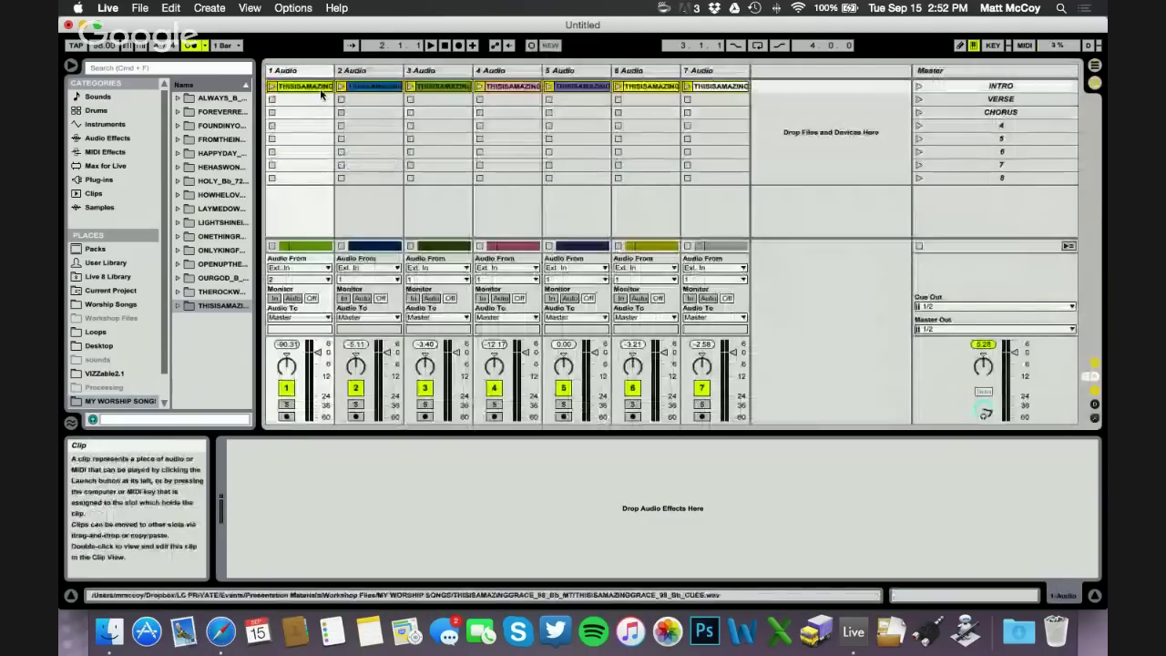
# - Copy the verse section of all arrangement tracks, starting at bar 10, into the VERSE scene
pyautogui.press('Tab')
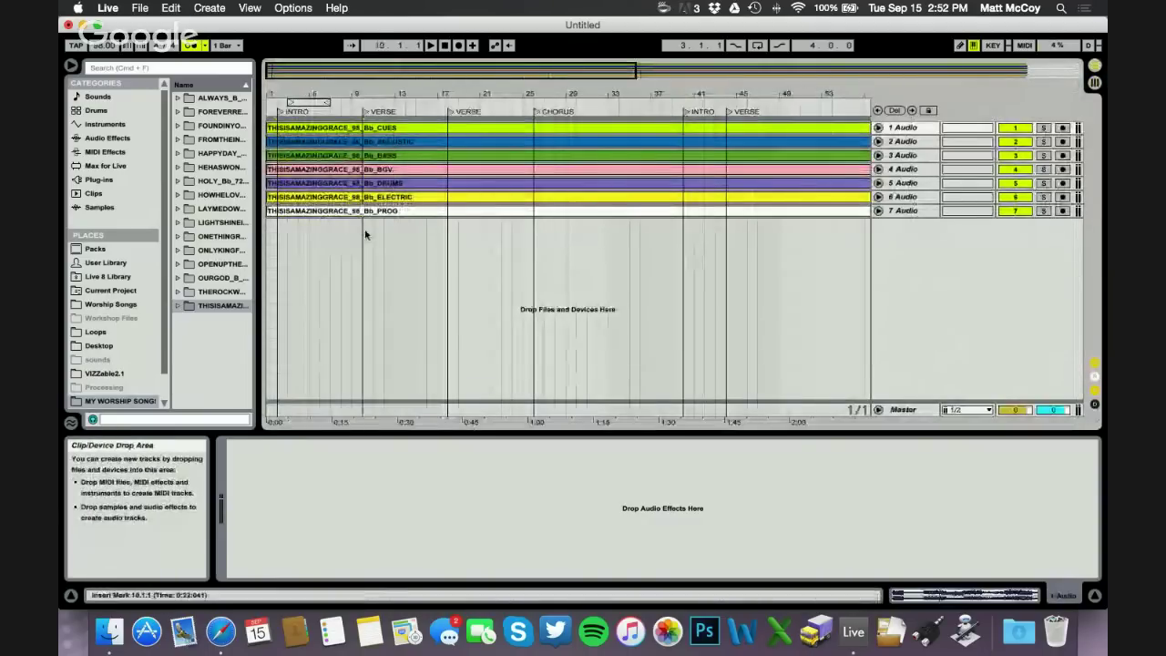
pyautogui.click(453, 107)
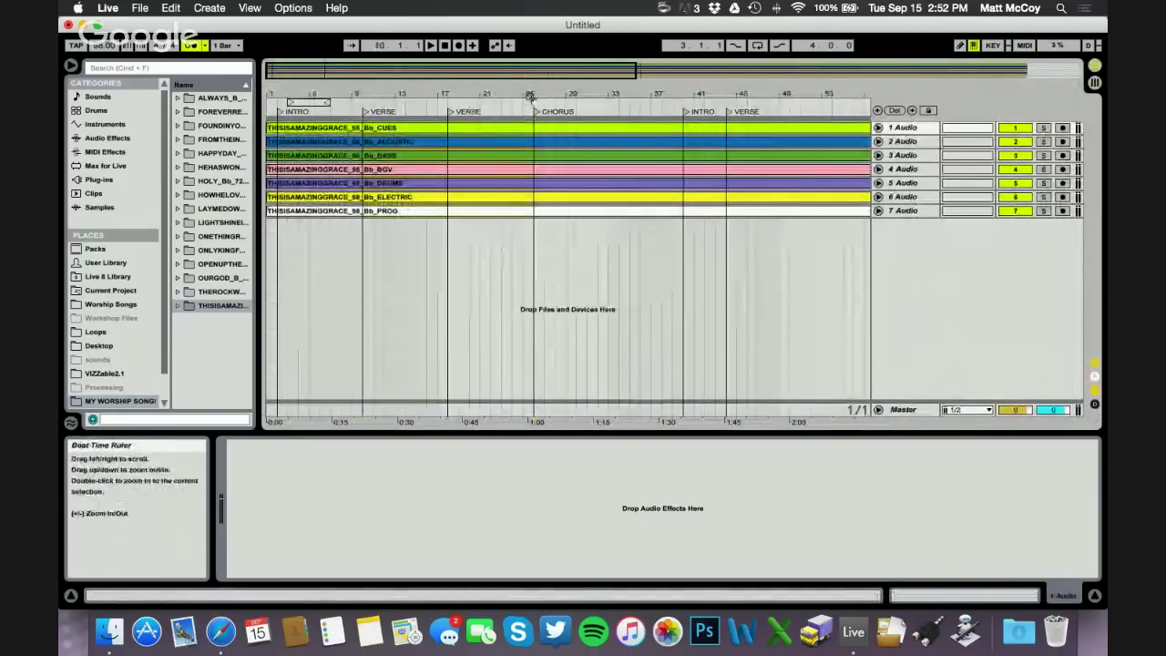
pyautogui.press('Tab')
# - Copy the chorus section of all arrangement tracks, starting at bar 26, into Session View and place its clips in the CHORUS scene
pyautogui.press('Tab')
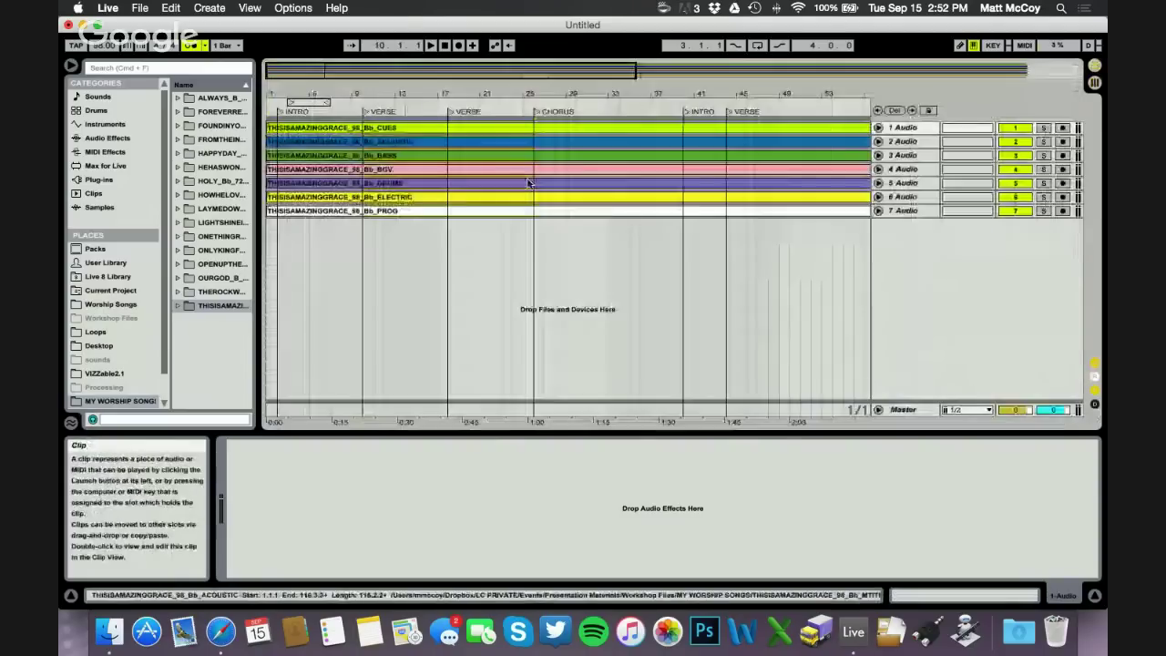
pyautogui.click(583, 112)
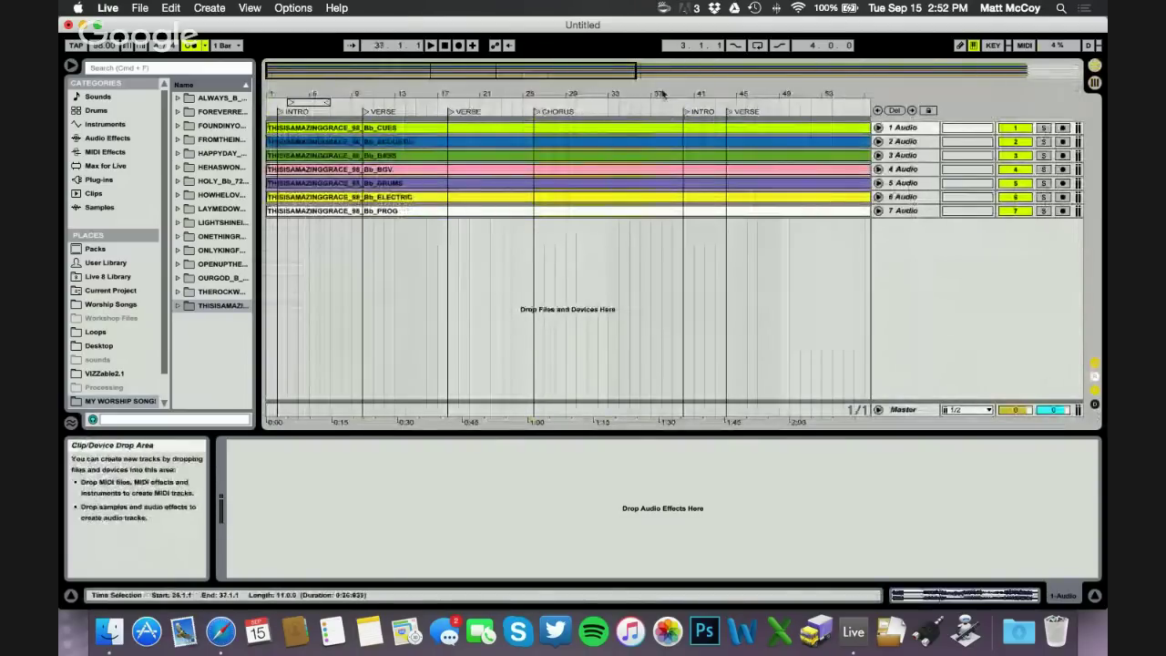
pyautogui.press('Tab')
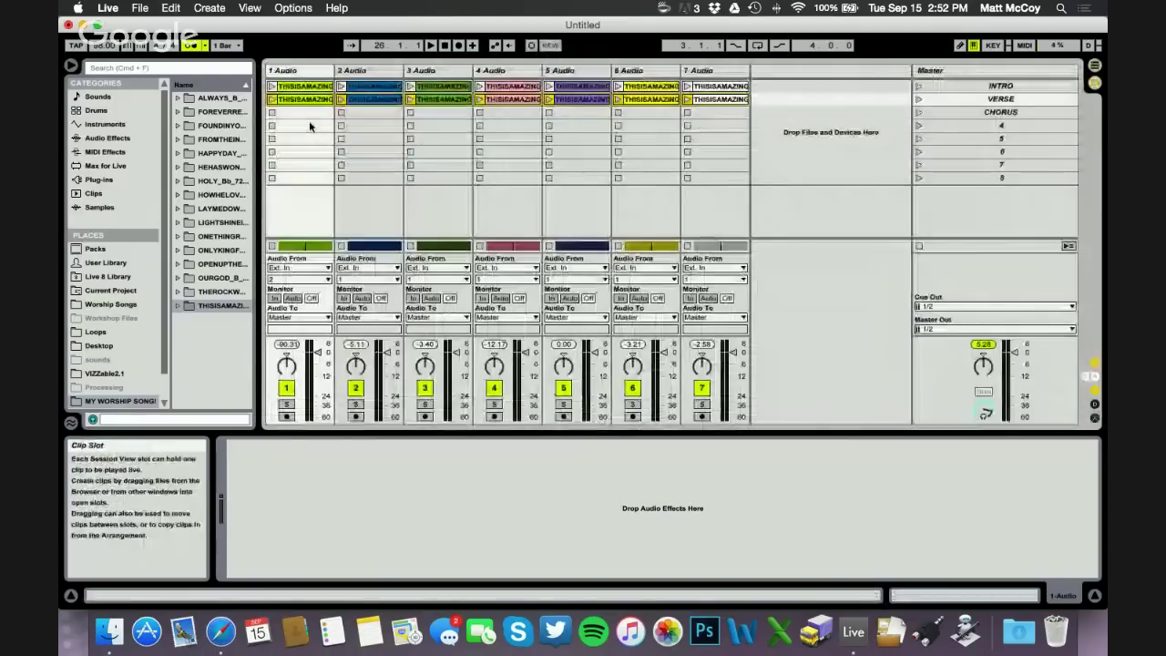
pyautogui.click(376, 123)
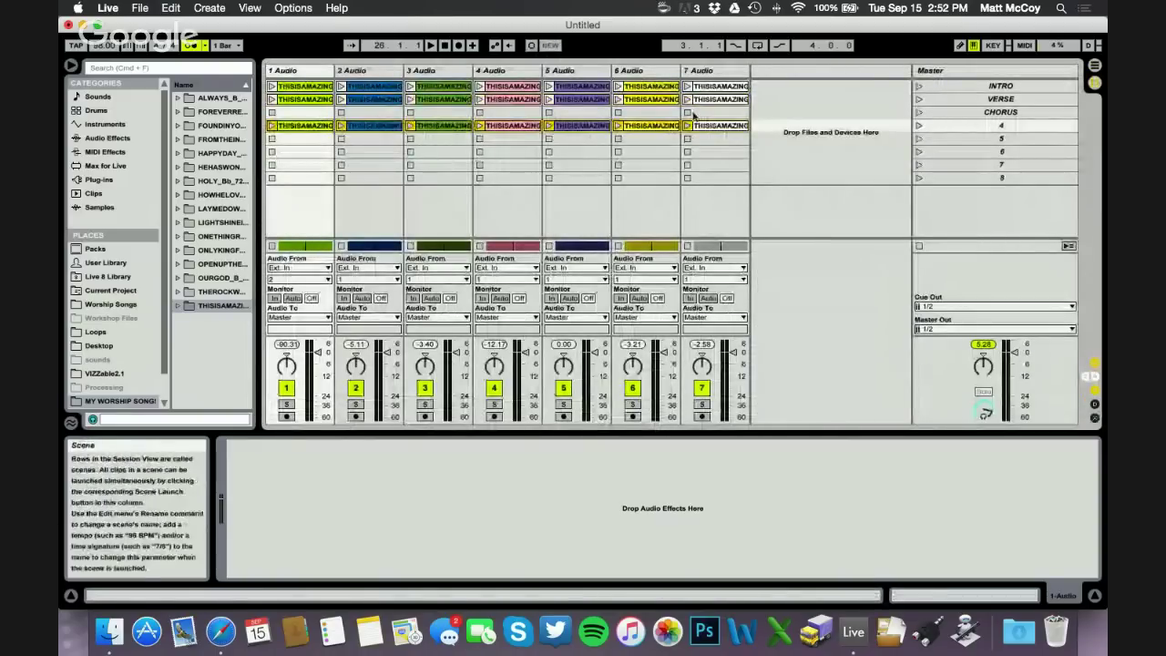
pyautogui.moveTo(715, 125); pyautogui.dragTo(713, 115)
pyautogui.press('Down')
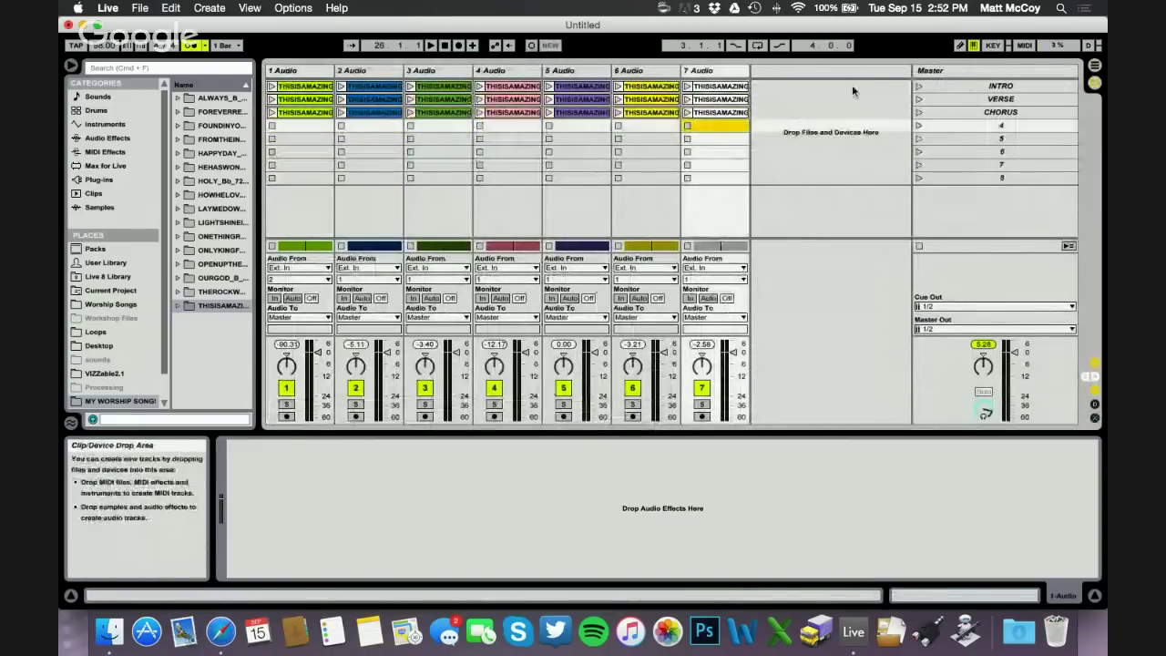
# - MIDI-map the INTRO, VERSE and CHORUS scenes to notes C#-1, D-1 and D#-1
pyautogui.click(1025, 45)
pyautogui.click(1006, 85)
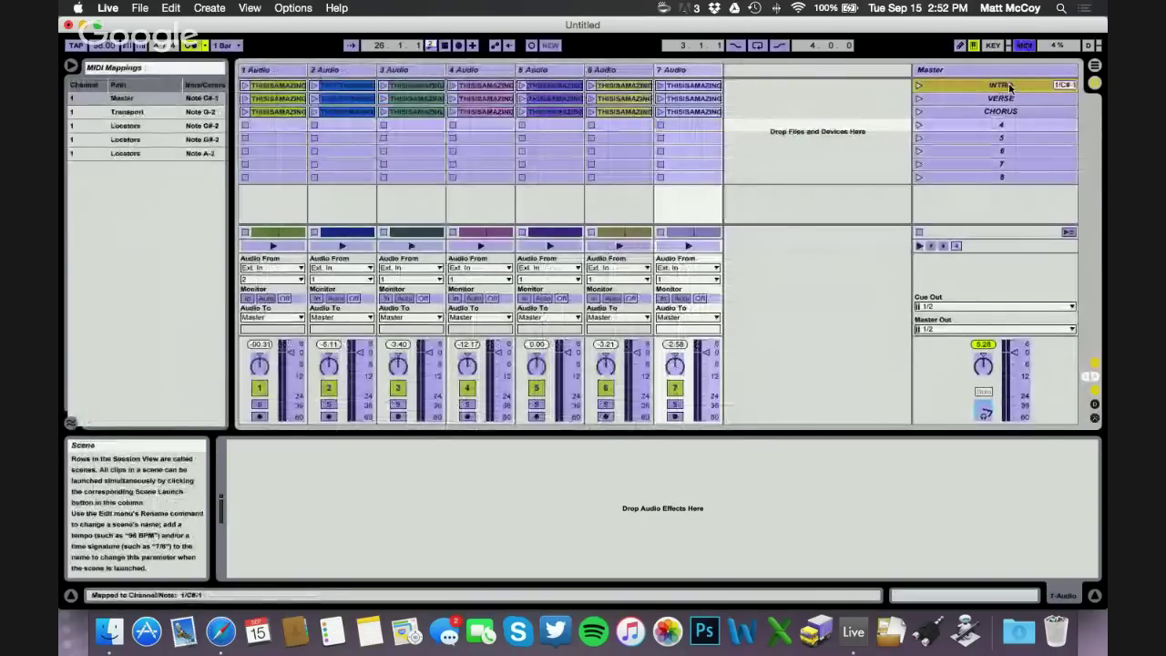
pyautogui.press('Down')
pyautogui.press('Down')
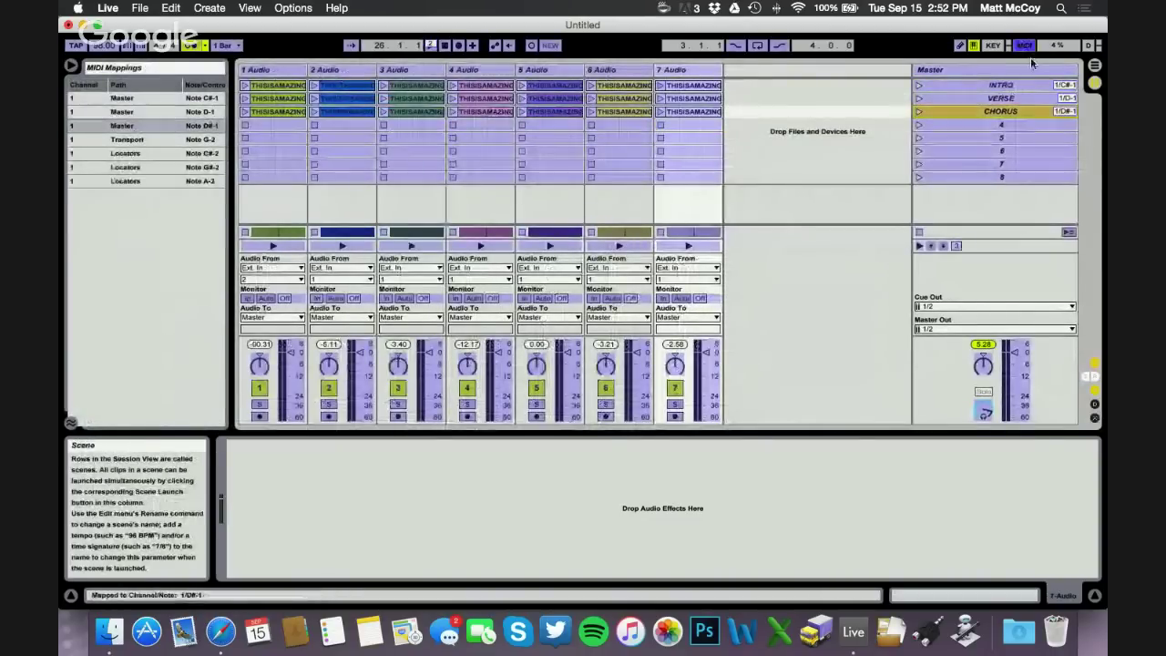
pyautogui.click(1025, 45)
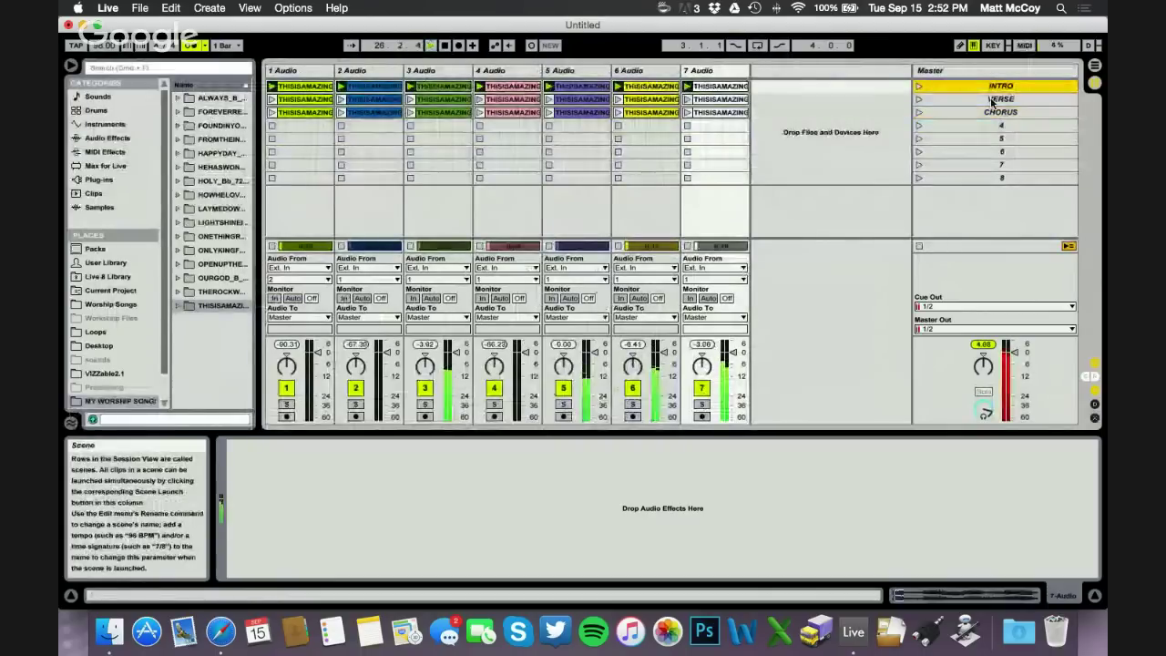
# - Launch the VERSE and CHORUS scenes in turn to test live triggering
pyautogui.click(992, 101)
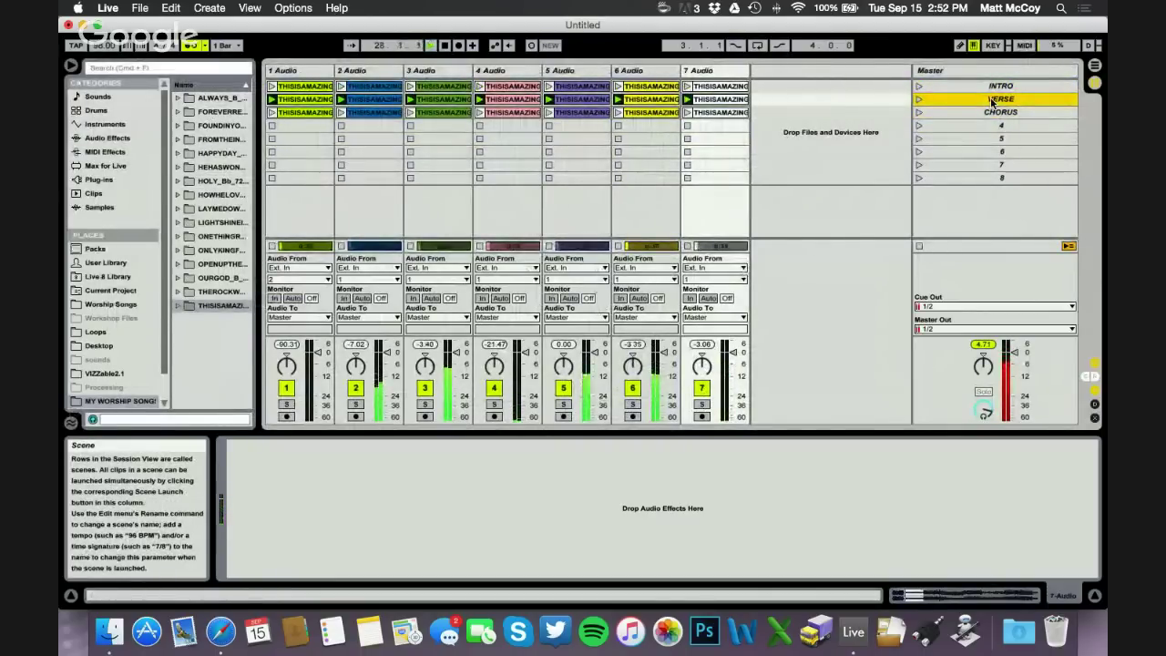
pyautogui.press('Down')
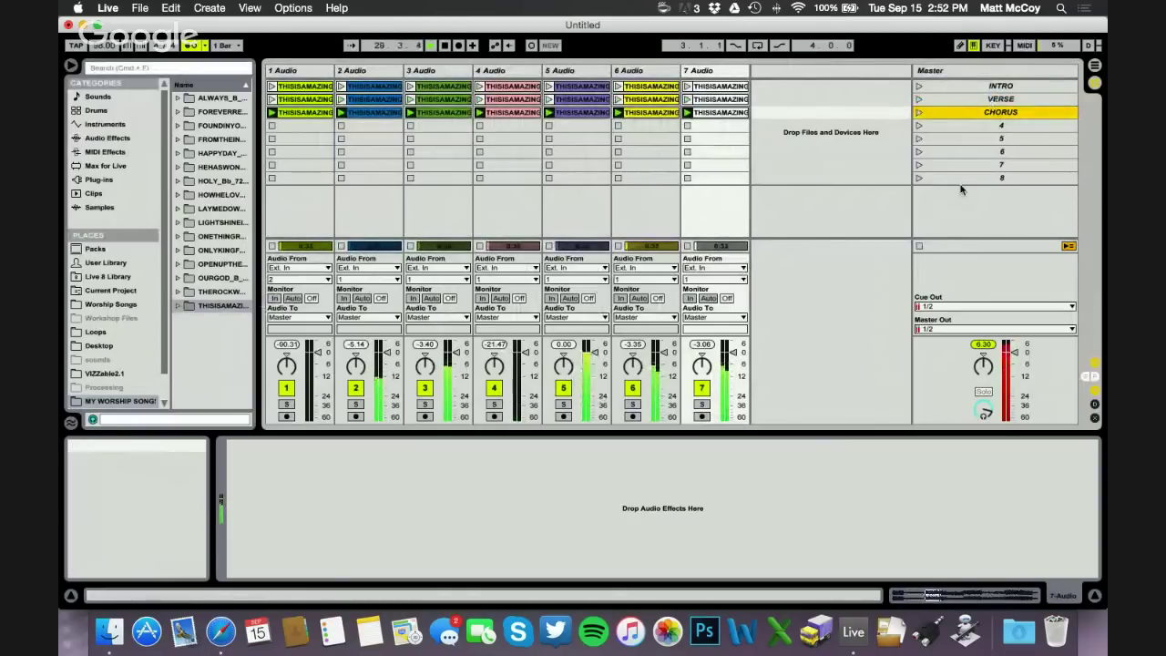
# - Move empty scene 4 above the INTRO scene and name it "THIS IS AMAZING GRACE; 98 BPM"
pyautogui.click(1000, 127)
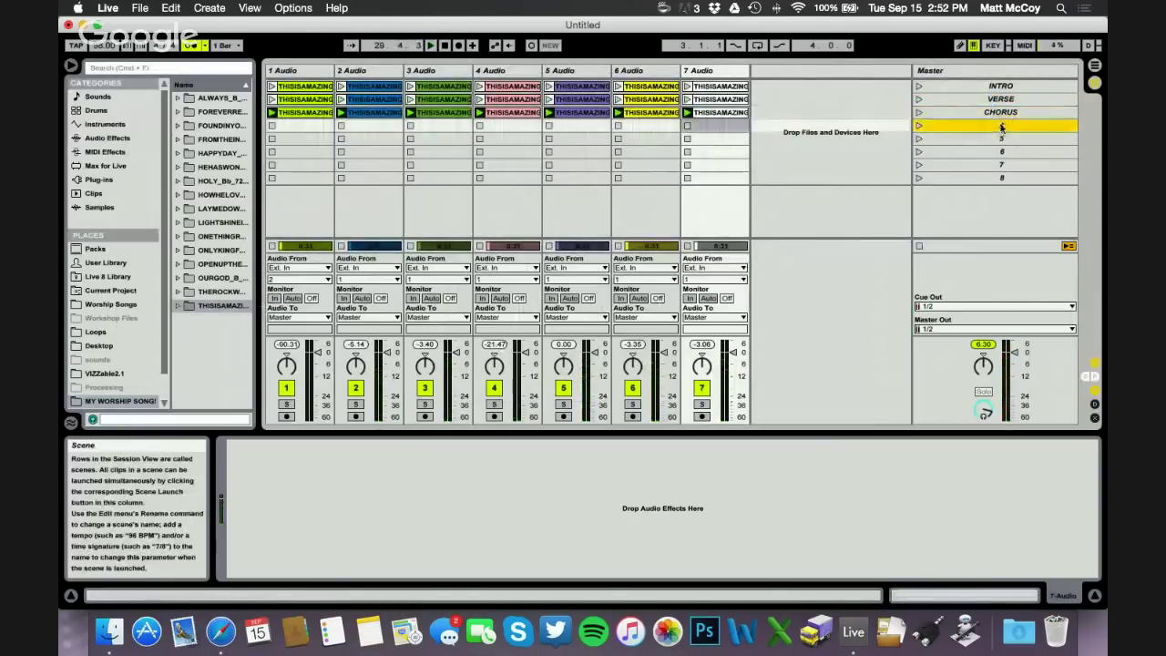
pyautogui.moveTo(1001, 128); pyautogui.dragTo(1005, 85)
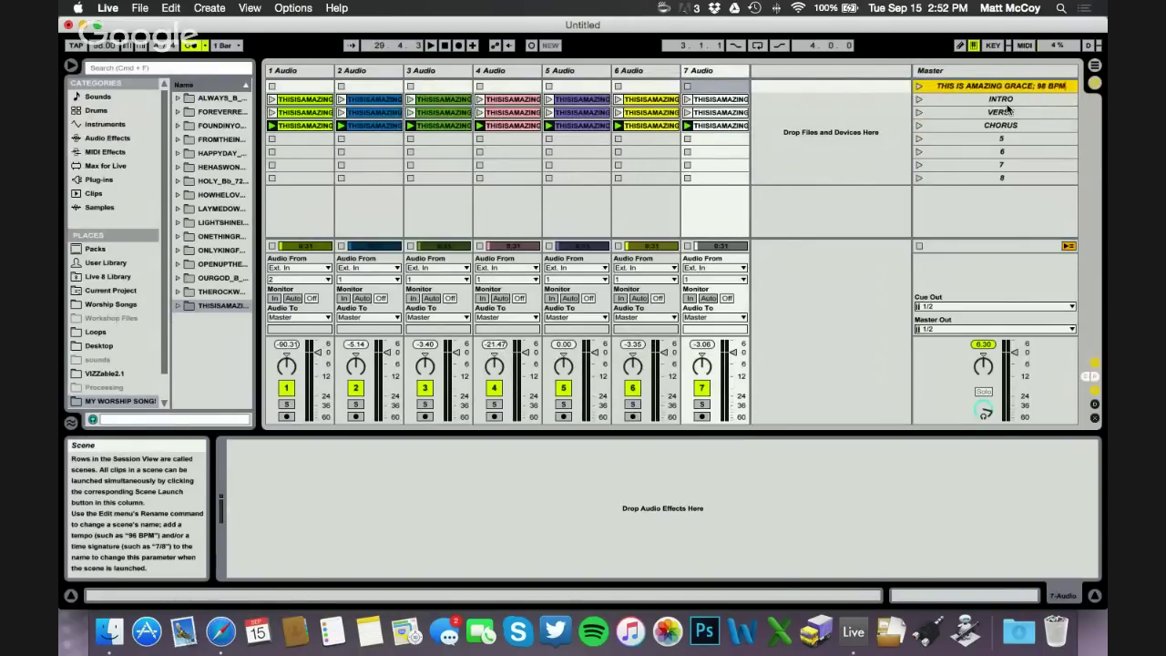
# - Clear the MIDI mappings of the INTRO, VERSE and CHORUS scenes
pyautogui.press('super+m')
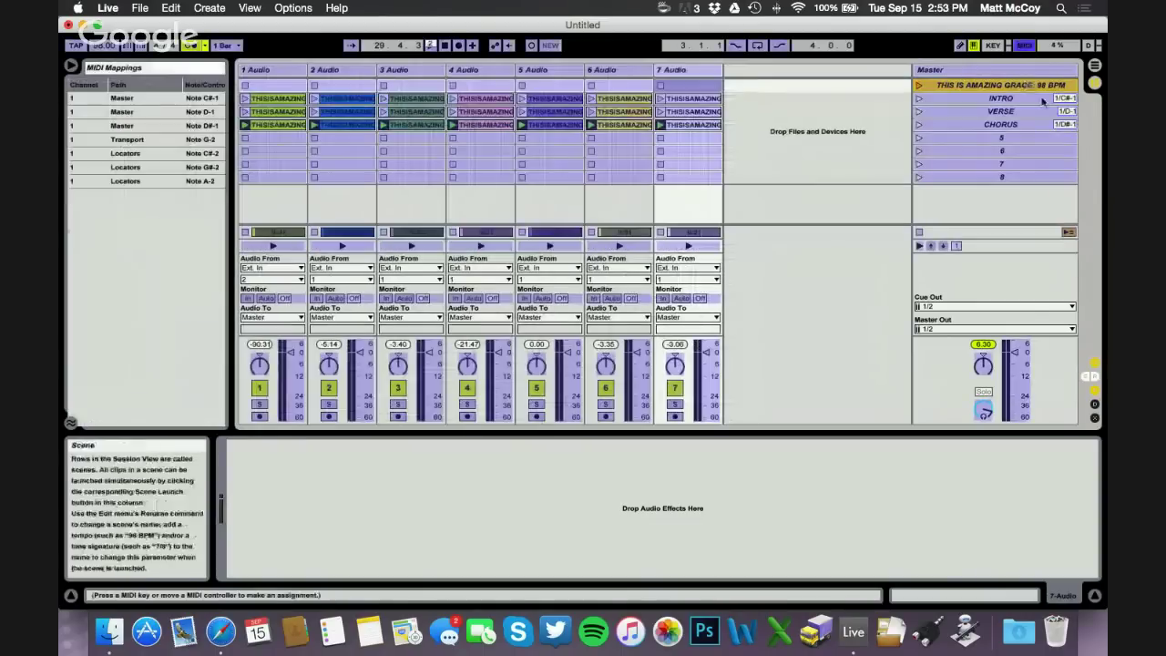
pyautogui.click(1048, 100)
pyautogui.press('BackSpace')
pyautogui.press('Down')
pyautogui.press('BackSpace')
pyautogui.press('Down')
pyautogui.press('BackSpace')
pyautogui.press('Down')
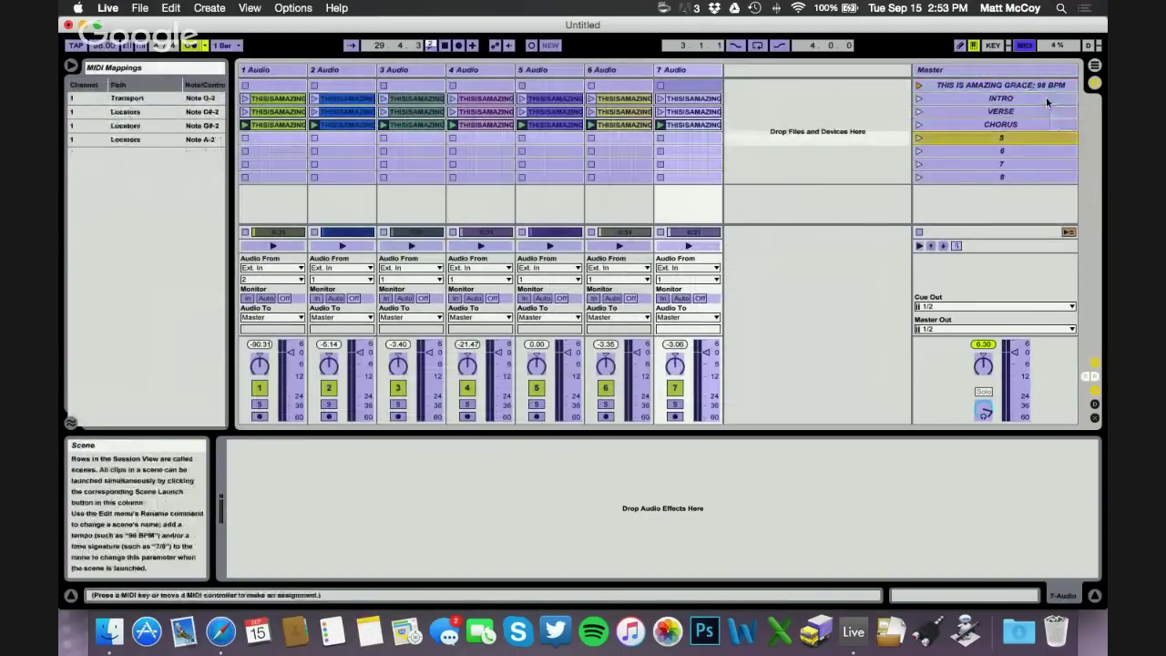
pyautogui.click(1035, 111)
pyautogui.click(1025, 86)
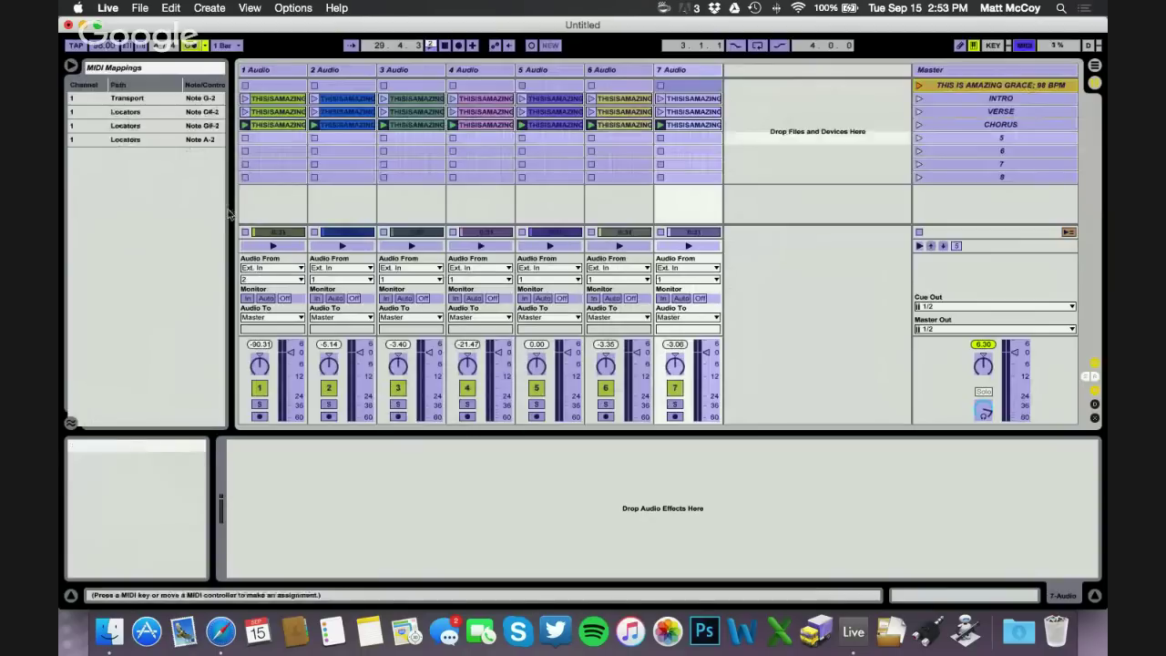
# - Delete the remaining transport and locator entries from the MIDI mappings list
pyautogui.moveTo(228, 210); pyautogui.dragTo(346, 210)
pyautogui.keyDown('shift'); pyautogui.click(115, 98); pyautogui.keyUp('shift')
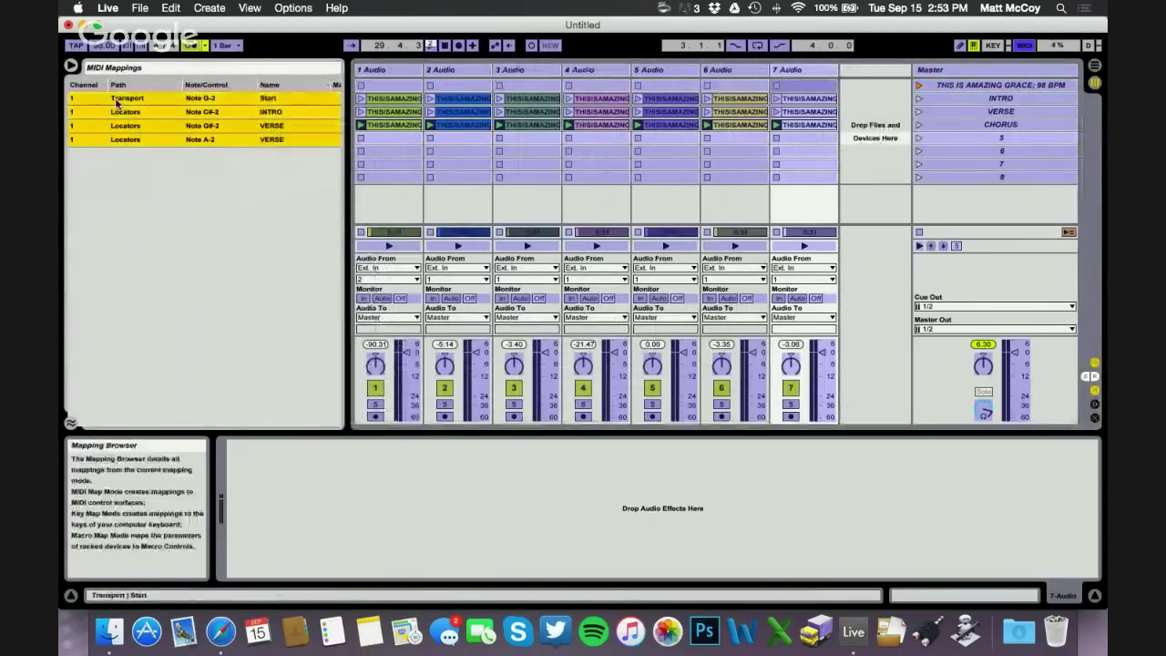
pyautogui.press('Delete')
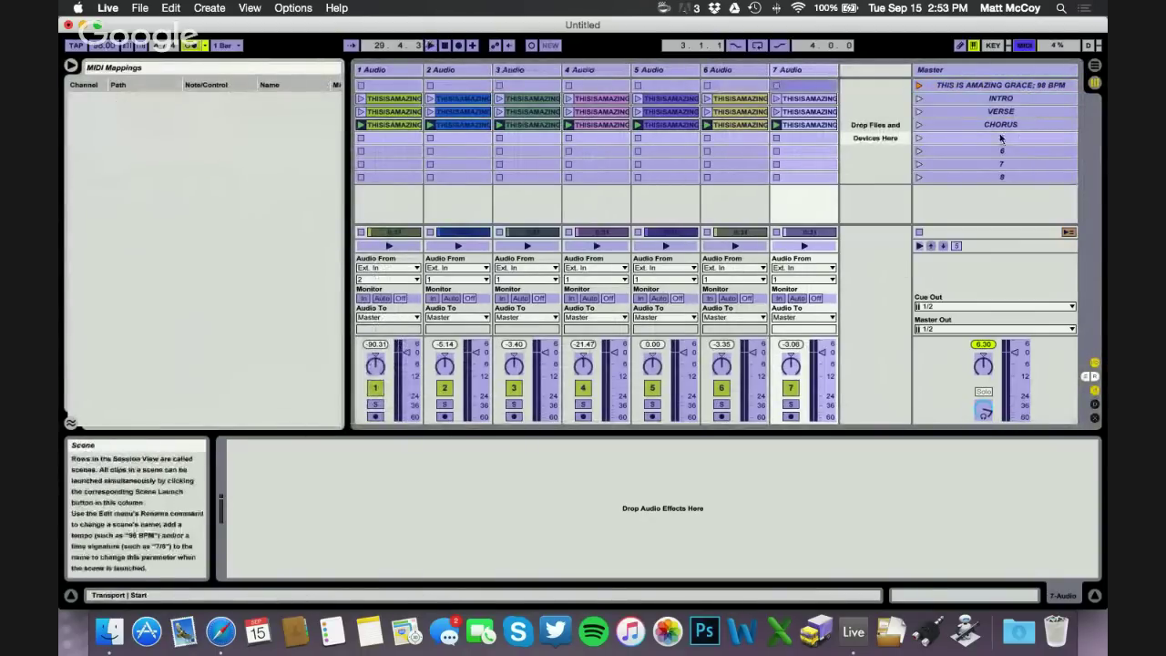
pyautogui.moveTo(346, 215); pyautogui.dragTo(215, 209)
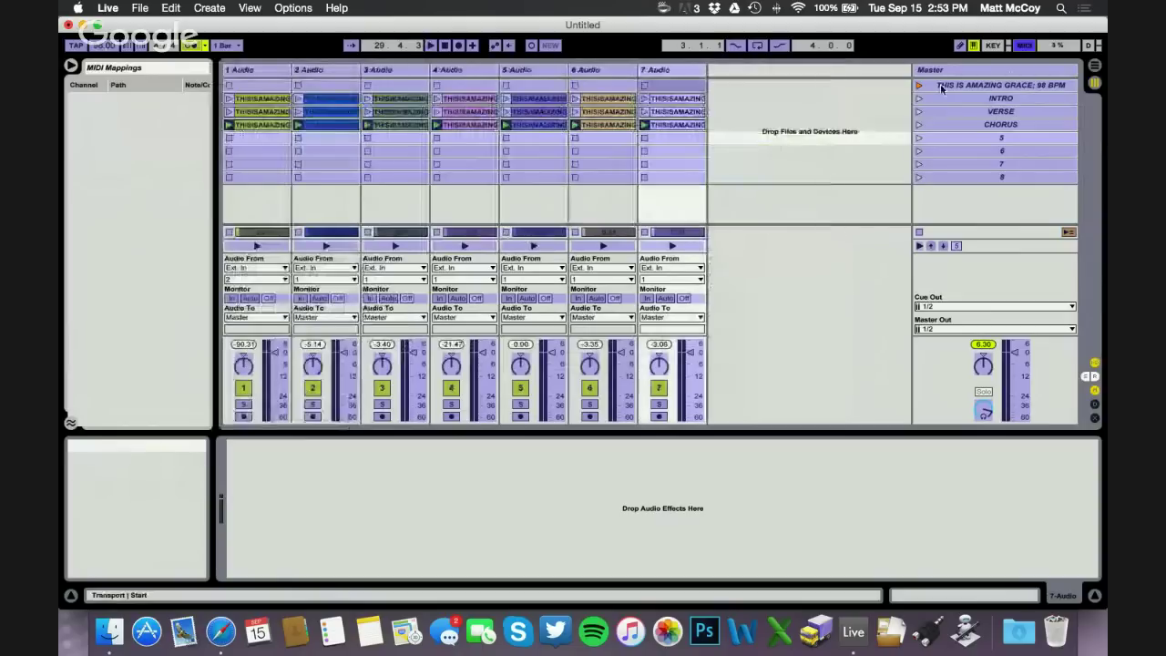
# - MIDI-map the song title, INTRO, VERSE and CHORUS scenes to notes C#-1, D-1, D#-1 and E-1
pyautogui.click(1010, 86)
pyautogui.press('Down')
pyautogui.press('Down')
pyautogui.press('Down')
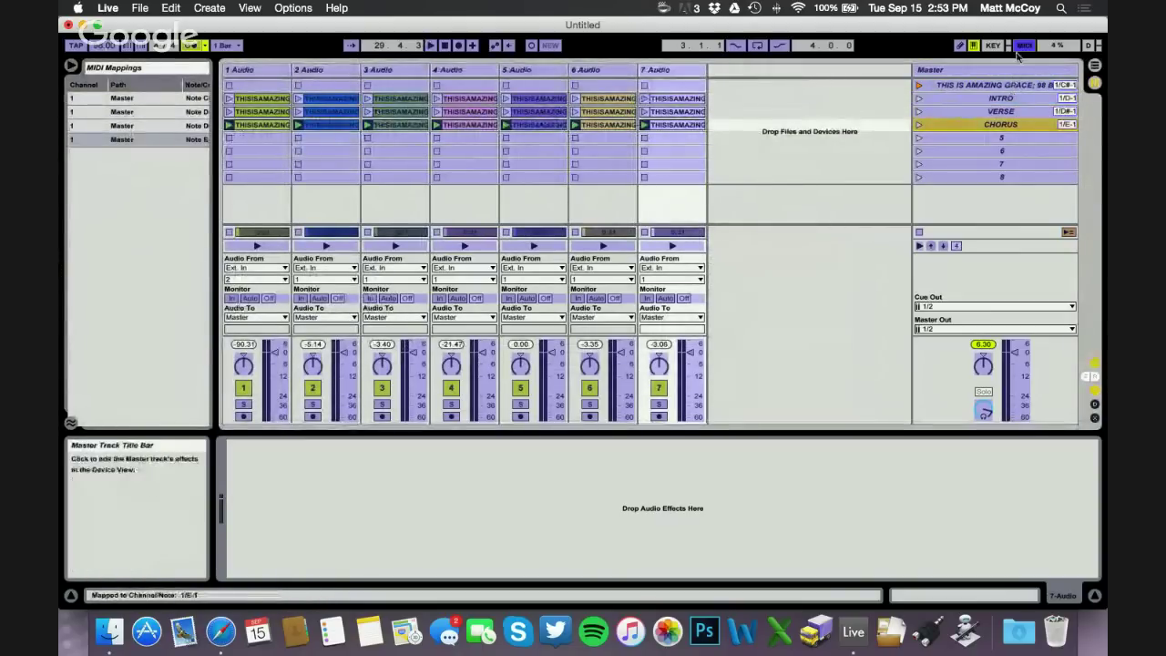
pyautogui.click(1024, 45)
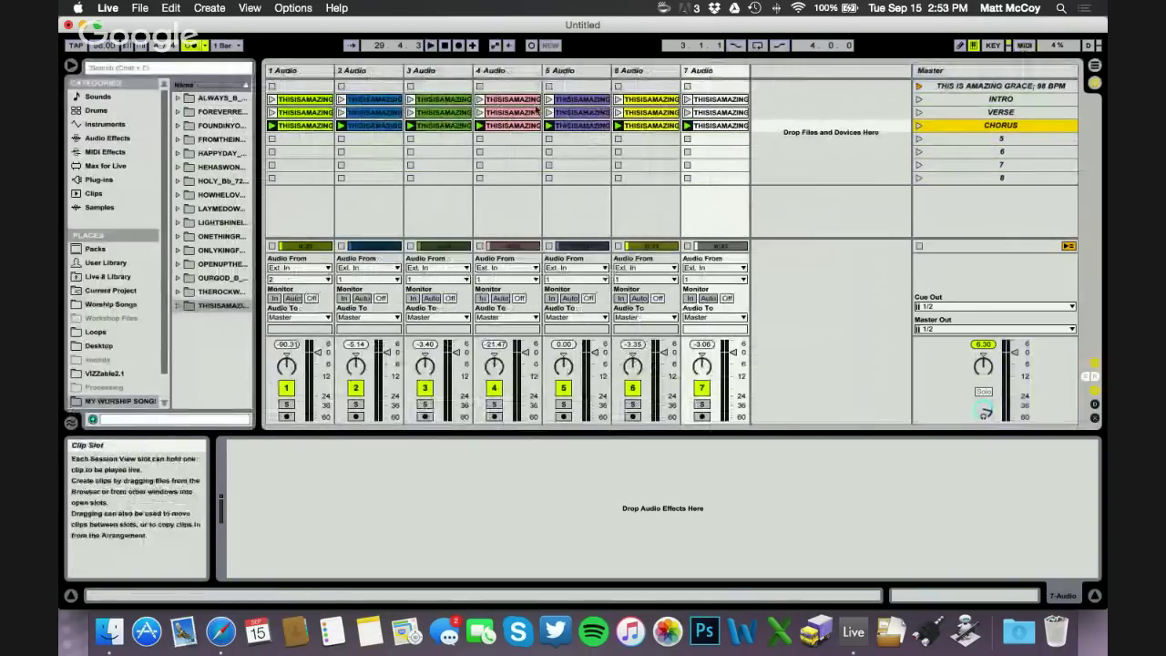
# - Insert a MIDI track with an empty clip in the song title scene and place it before the first audio track
pyautogui.press('Up')
pyautogui.press('Up')
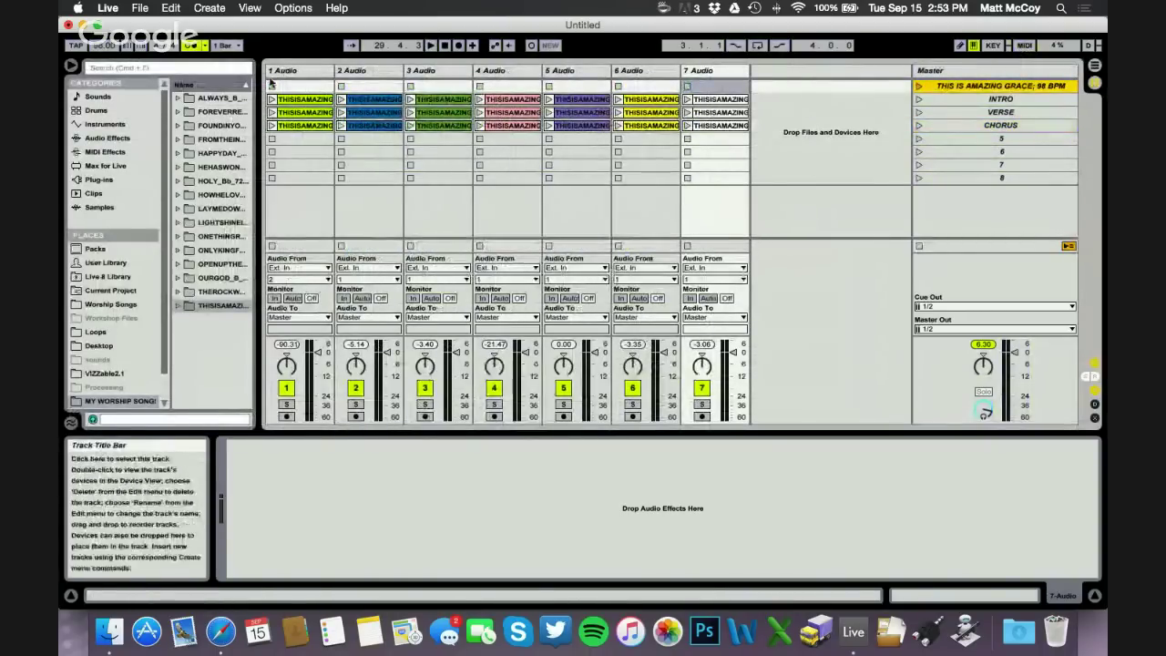
pyautogui.click(317, 71)
pyautogui.click(208, 7)
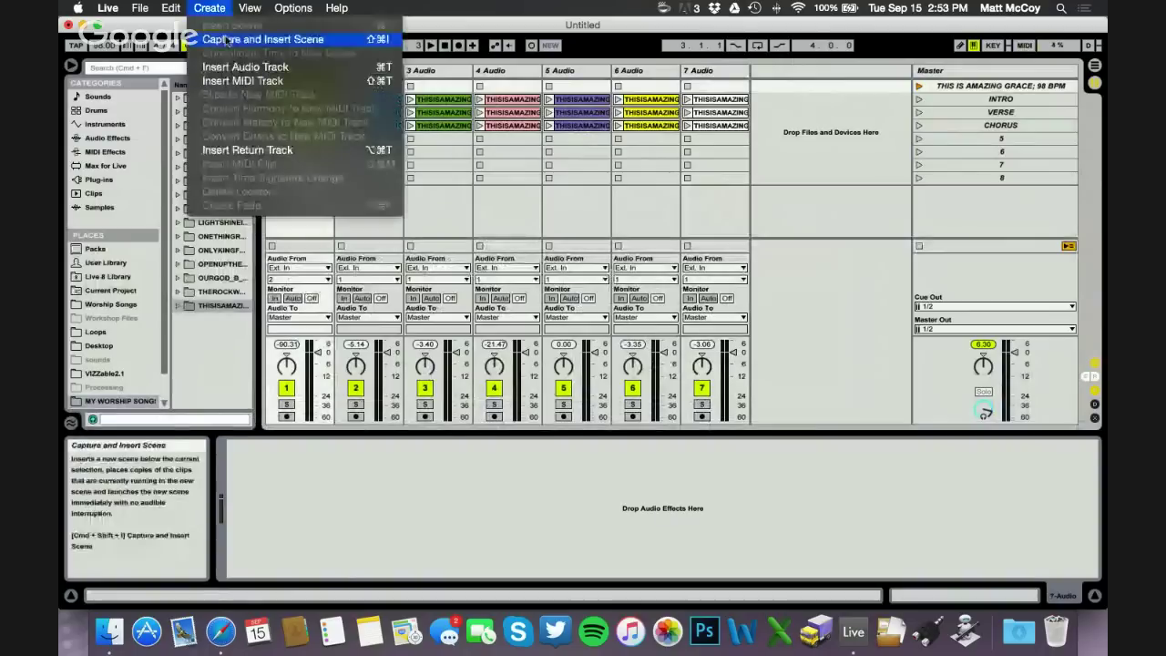
pyautogui.click(225, 82)
pyautogui.doubleClick(360, 86)
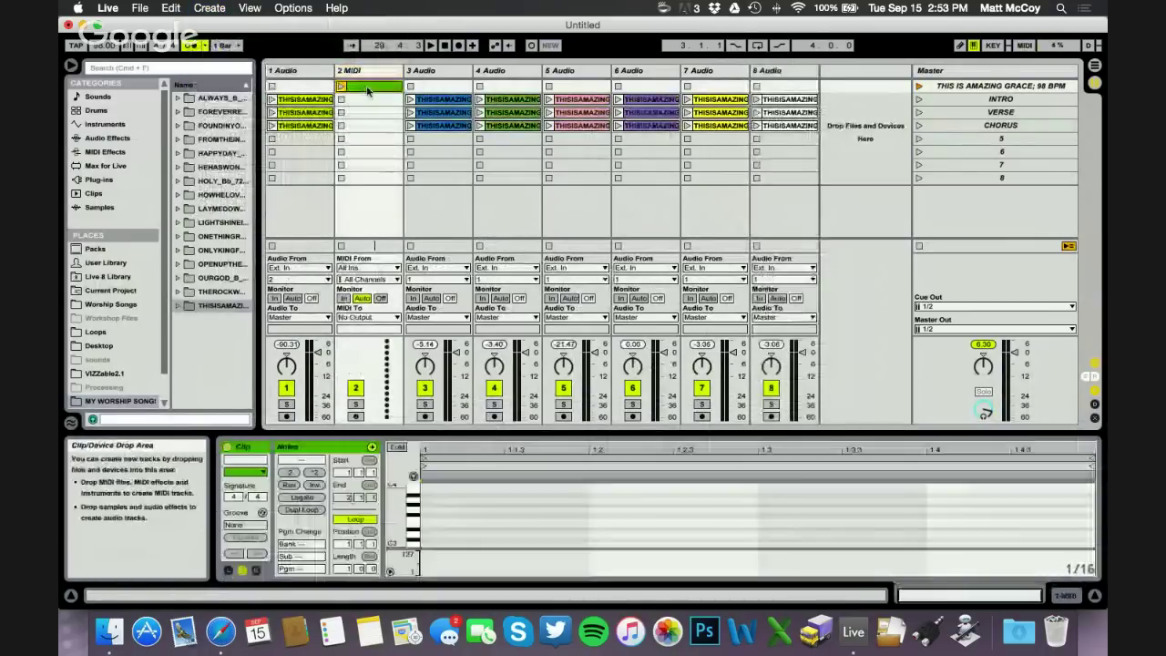
pyautogui.moveTo(389, 73); pyautogui.dragTo(308, 73)
# - Launch the song title, INTRO and VERSE scenes in order, then return through INTRO to the title scene to test playback
pyautogui.click(918, 86)
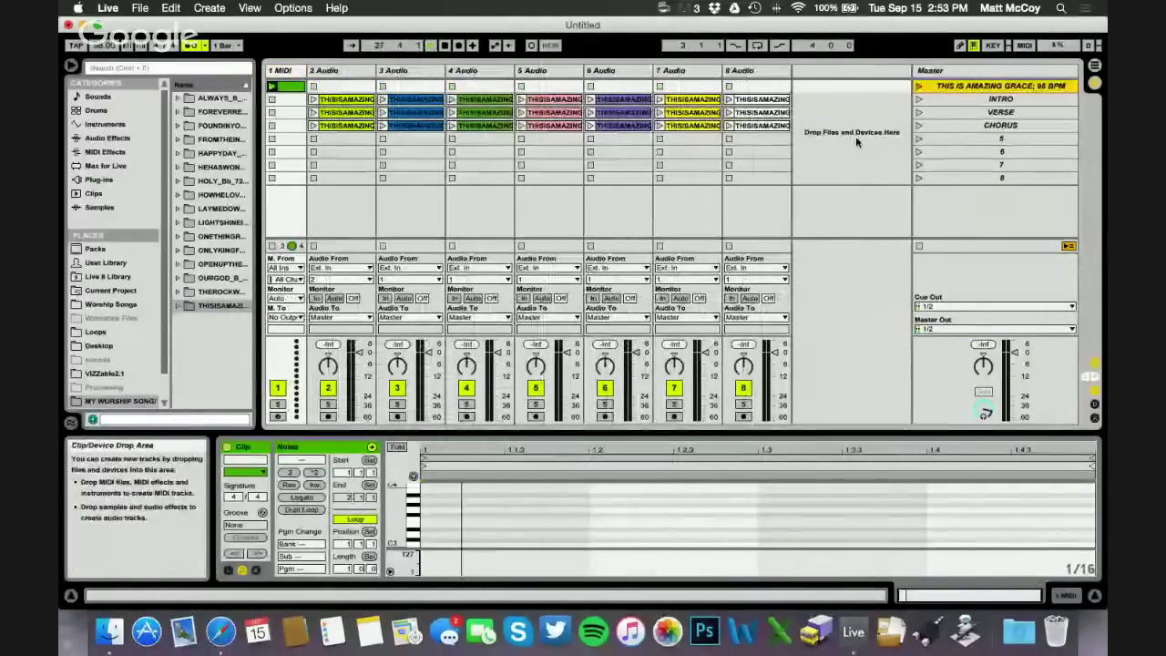
pyautogui.press('Down')
pyautogui.press('Return')
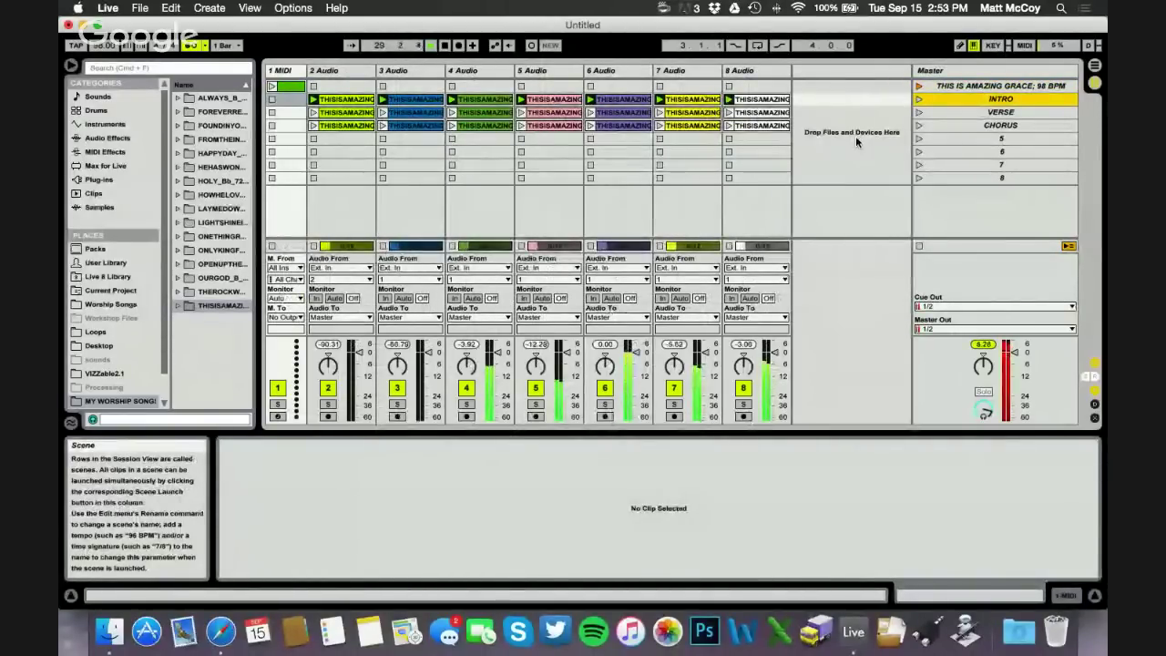
pyautogui.press('Down')
pyautogui.press('Return')
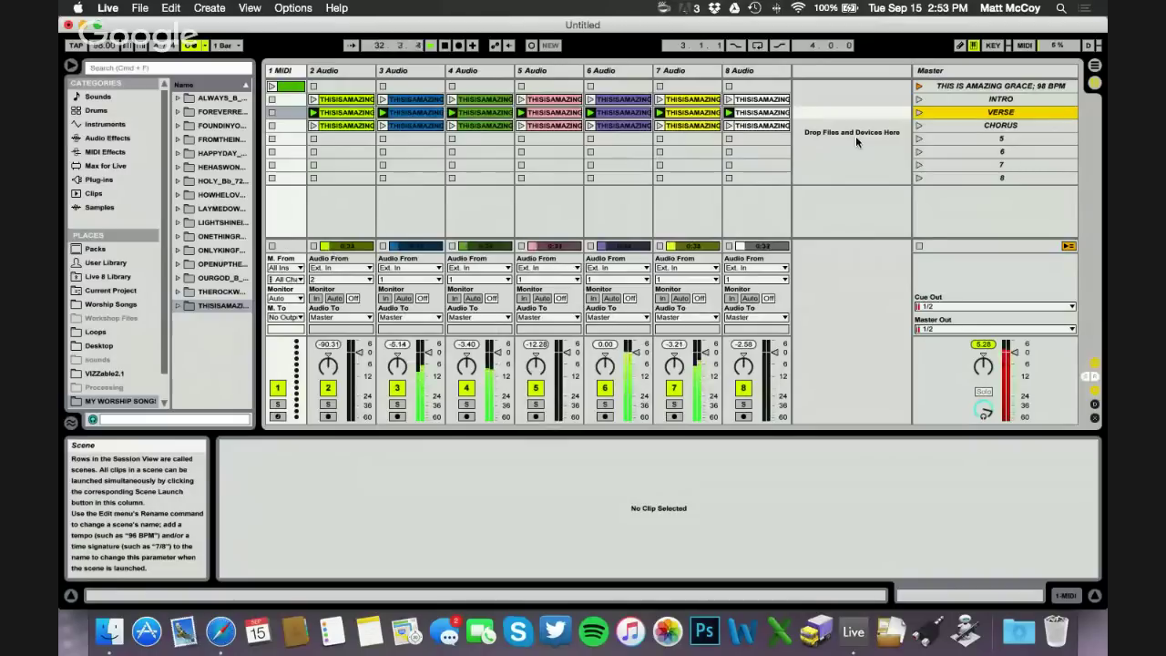
pyautogui.press('Up')
pyautogui.press('Return')
pyautogui.press('Up')
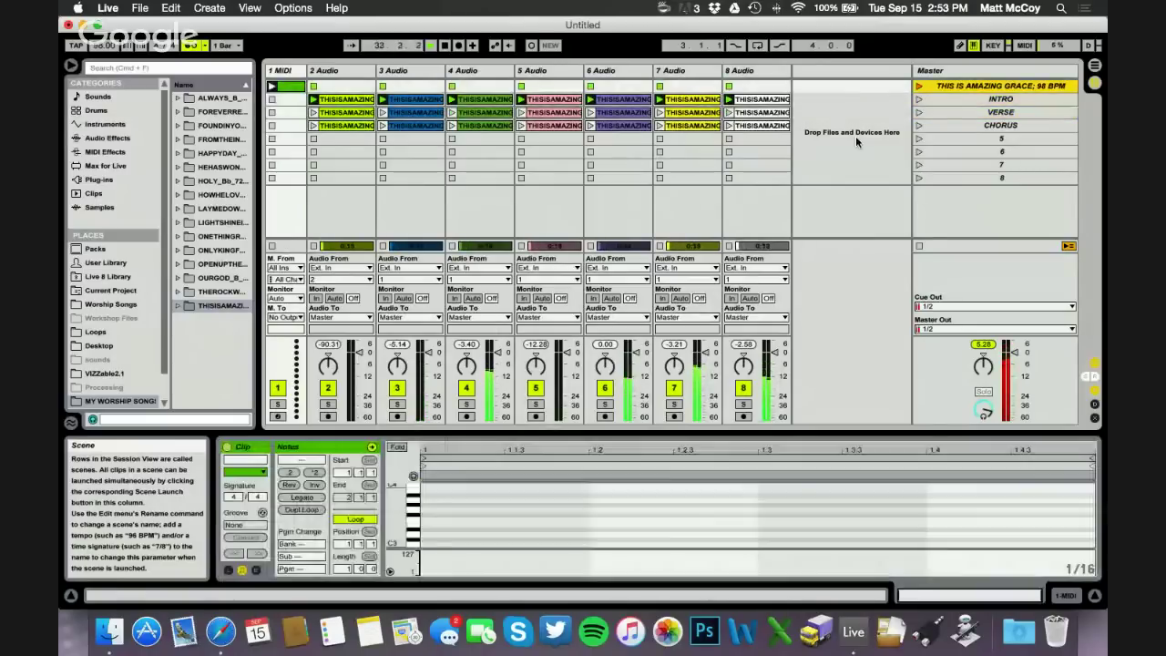
# - Move the empty scene 6 below scene 8 at the end of the scene list
pyautogui.click(1002, 151)
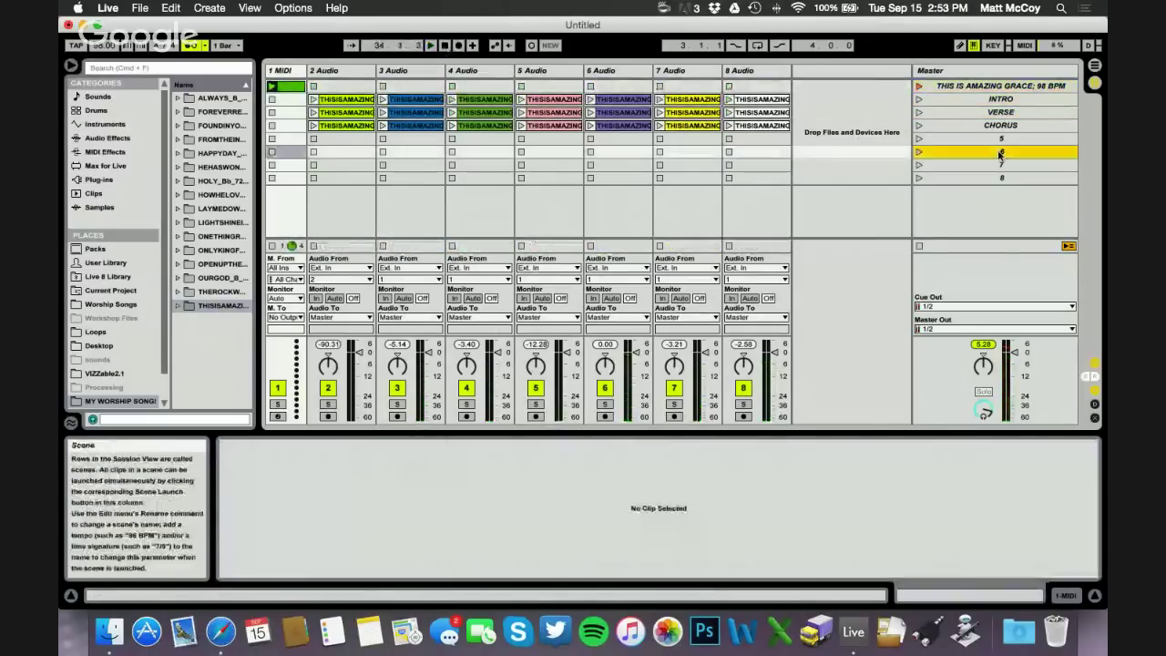
pyautogui.moveTo(1002, 199); pyautogui.dragTo(999, 171)
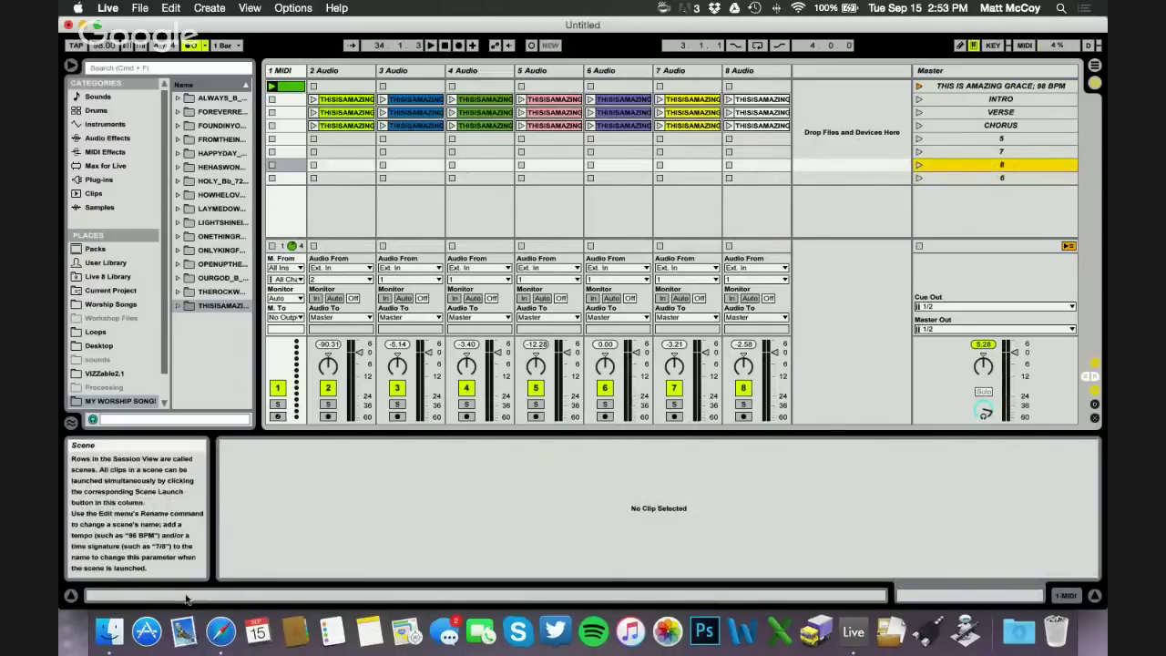
# - Check the scene limits of the Live editions on Ableton's feature comparison page in Safari and return to Ableton Live
pyautogui.click(219, 631)
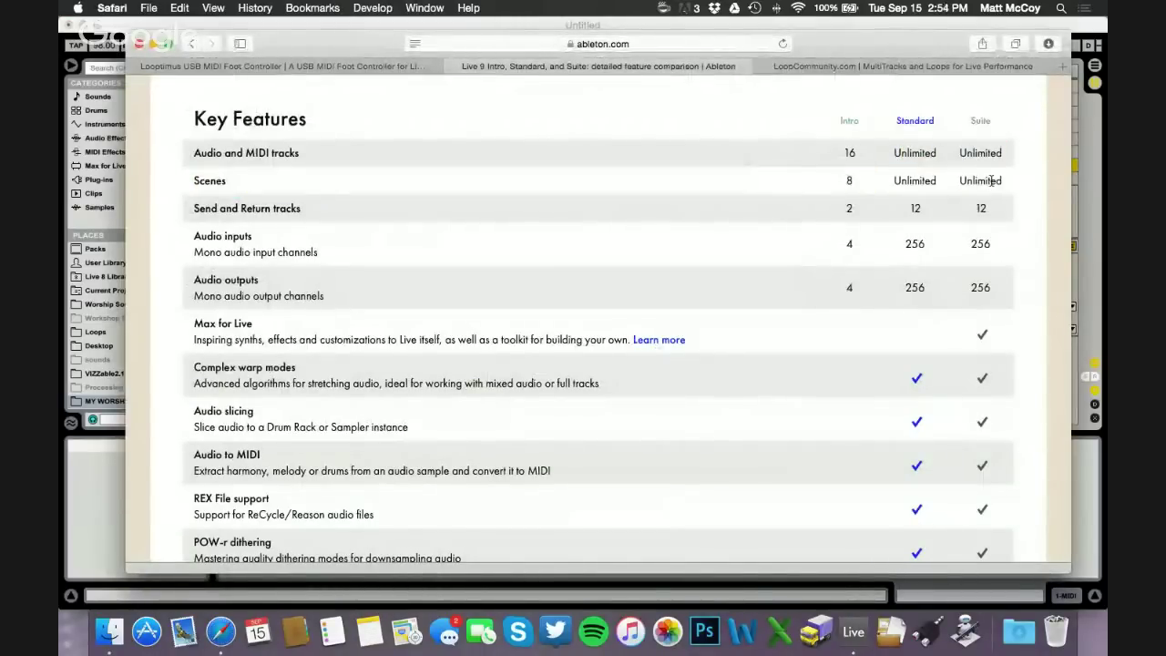
pyautogui.click(1086, 218)
pyautogui.click(1006, 178)
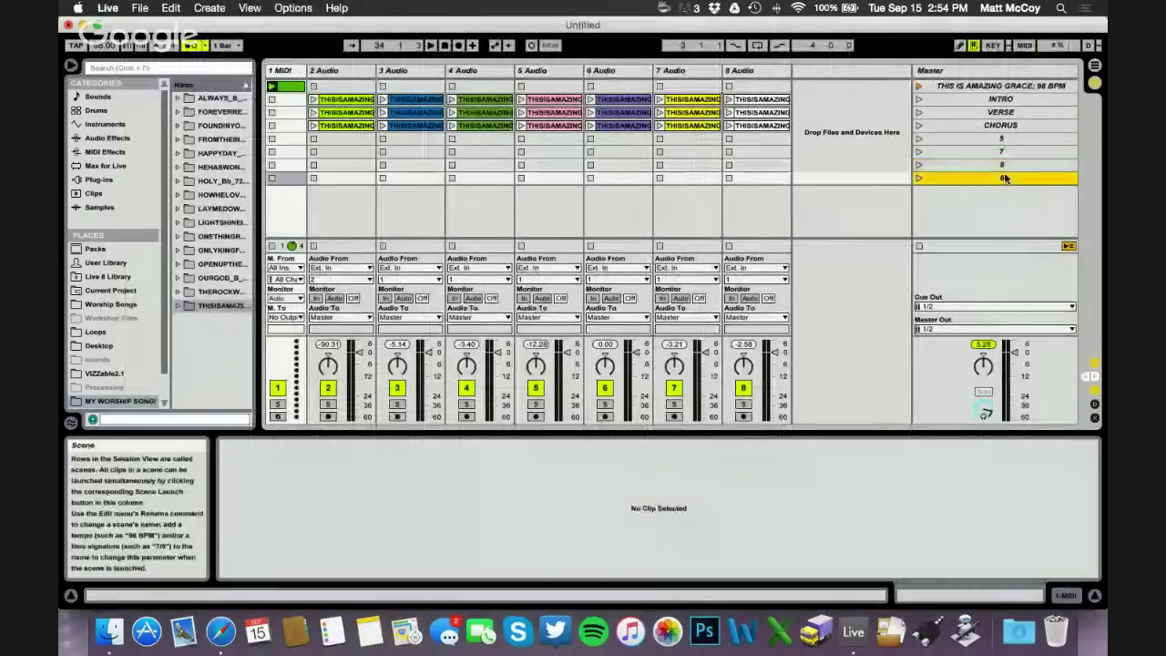
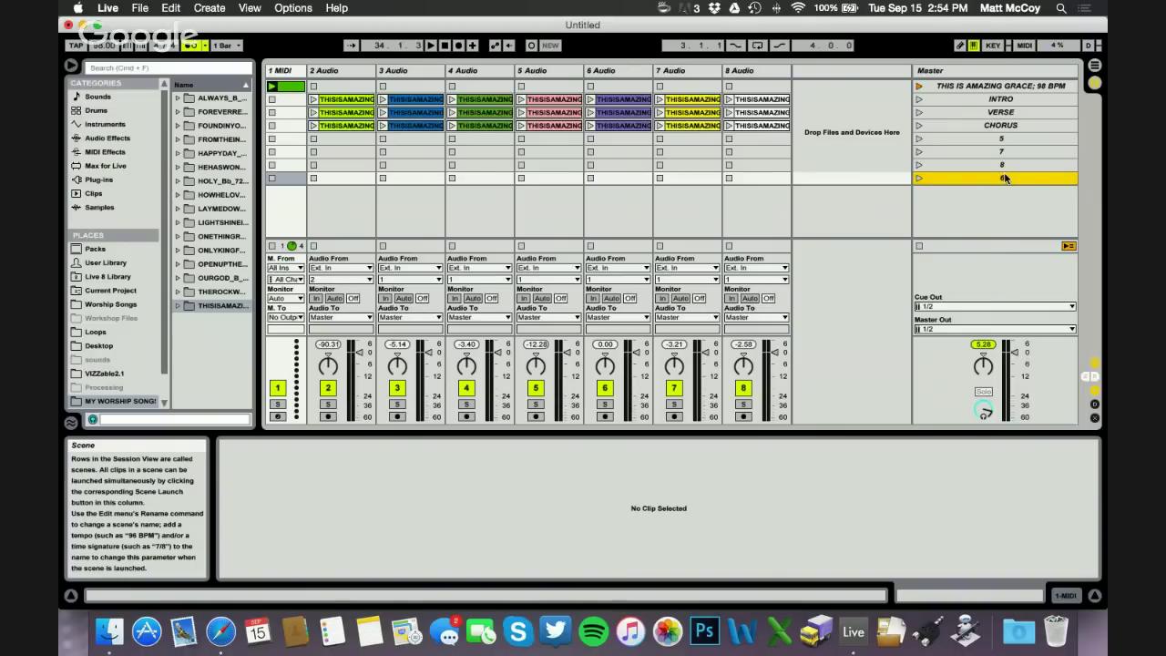
# - Save the Live Set to the Desktop as ARRANGEMENT VIEW
pyautogui.click(673, 210)
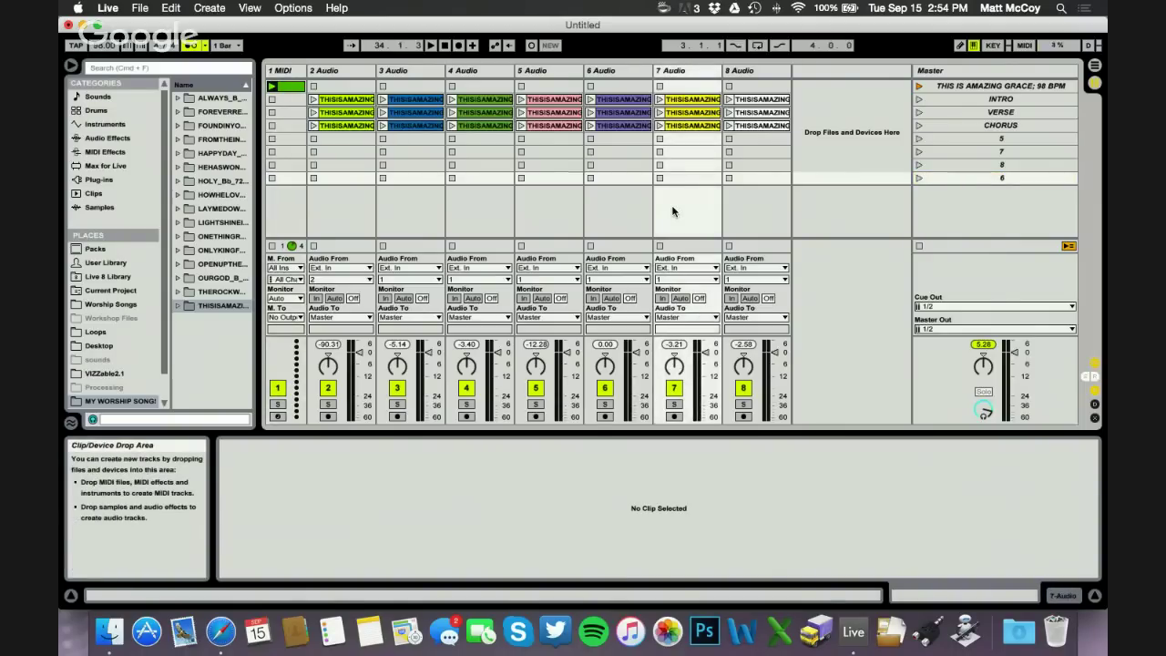
pyautogui.press('super+s')
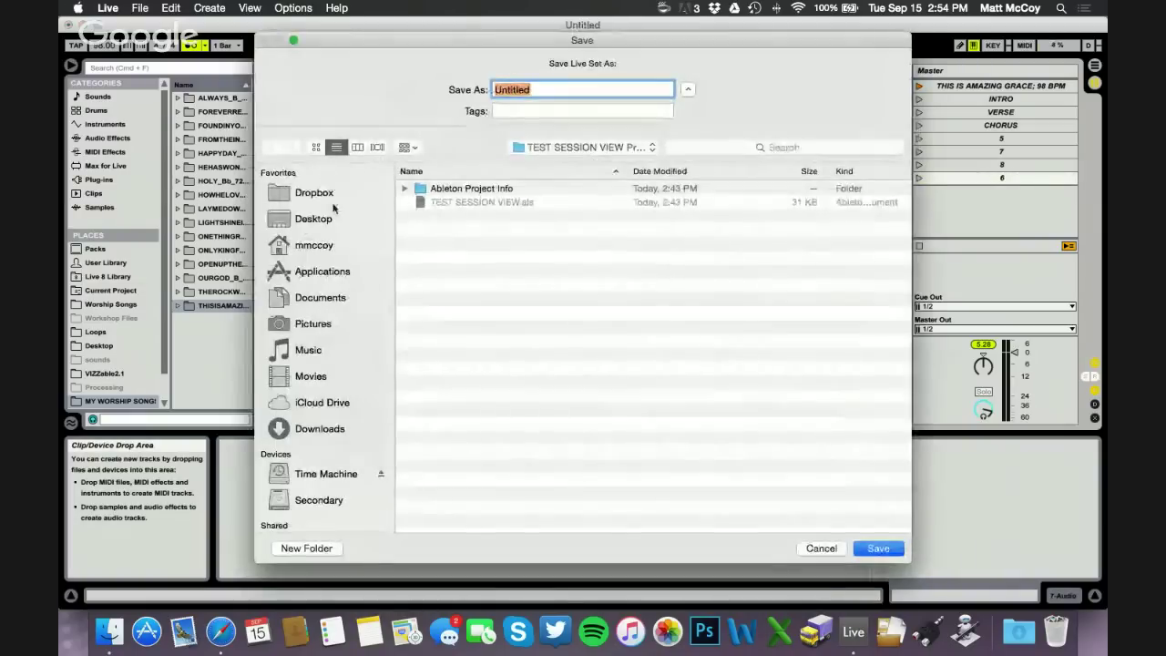
pyautogui.click(328, 218)
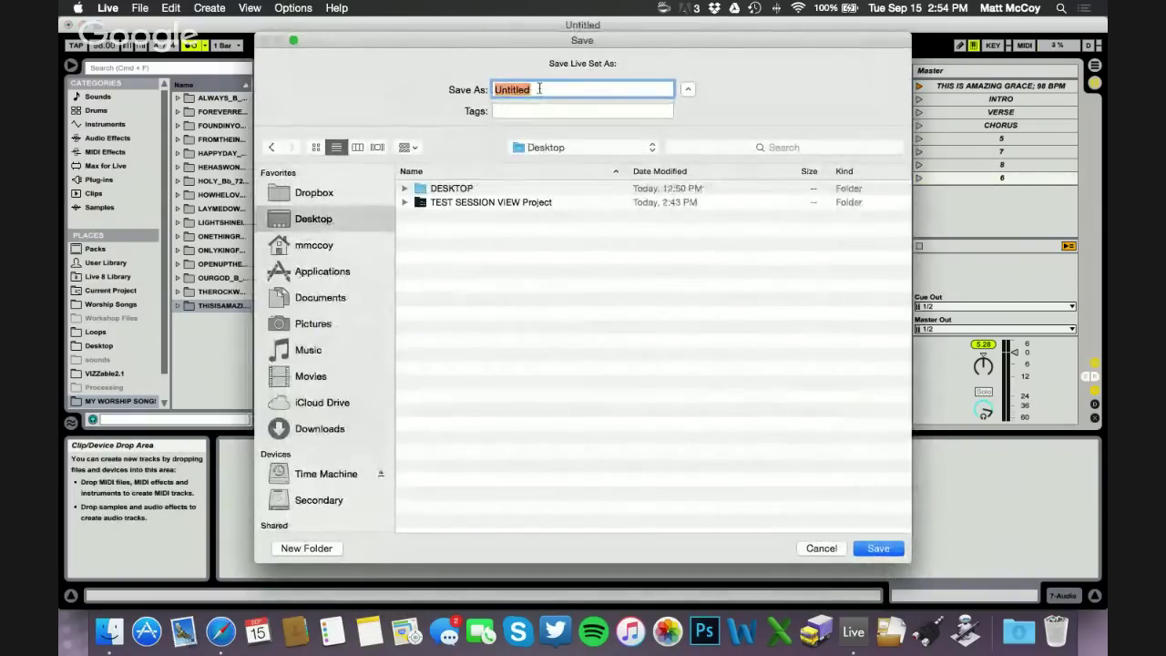
pyautogui.write('ARRANGEMENT VIEW')
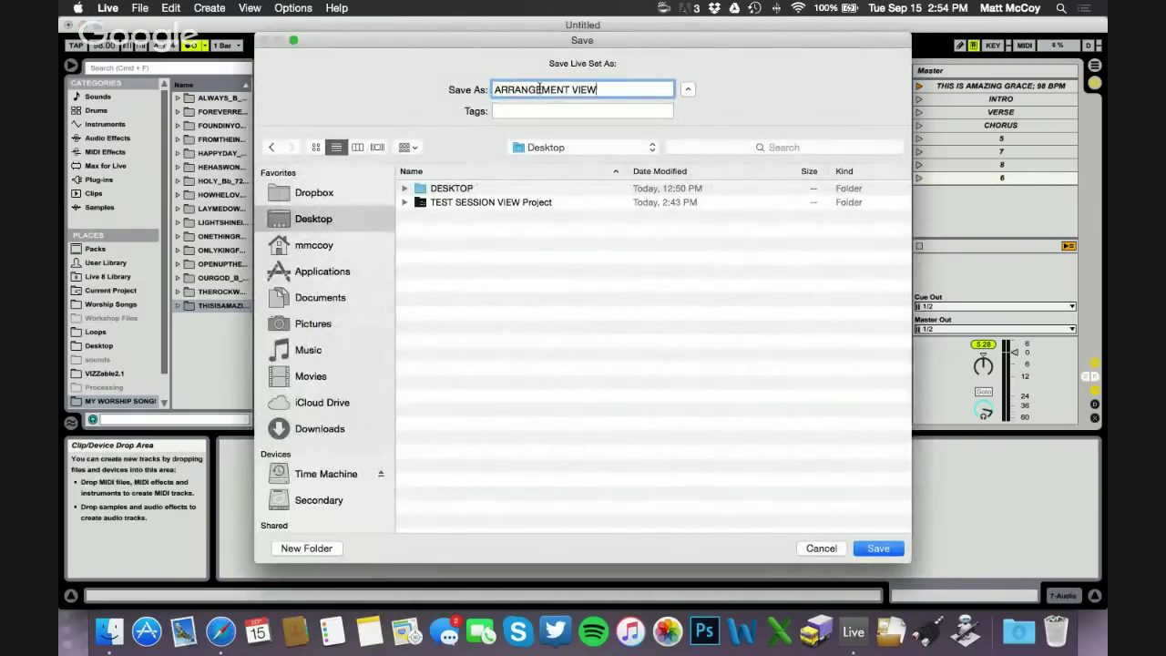
pyautogui.press('Return')
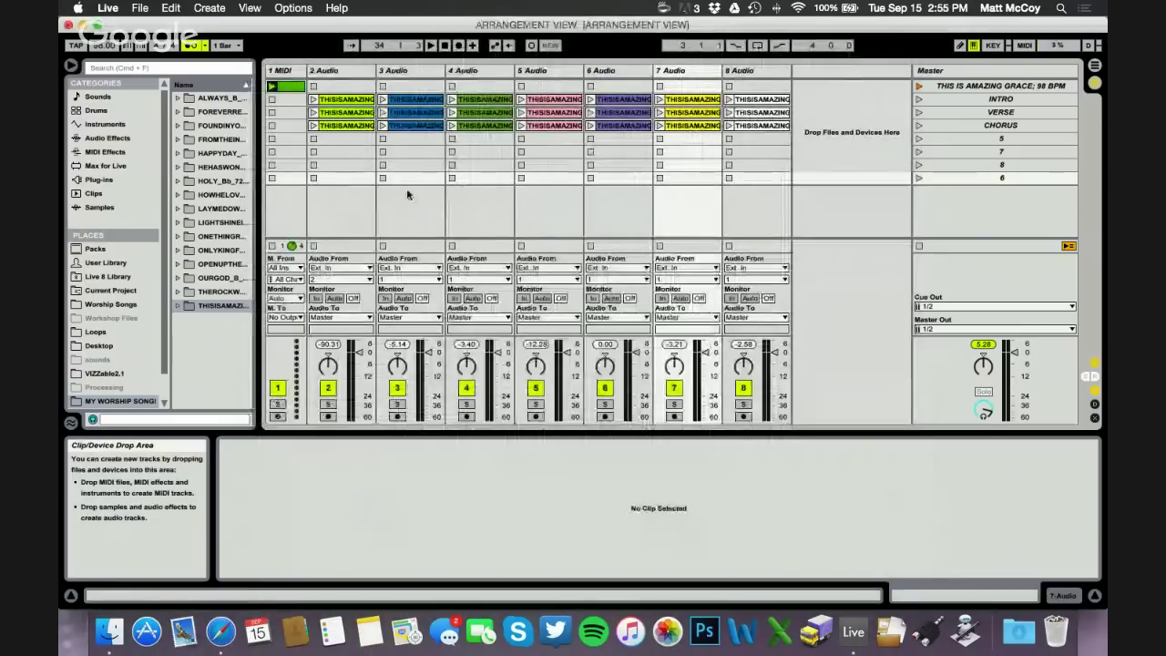
# - Open the recent set TEST SESSION VIEW.als and show it in Session View
pyautogui.click(139, 7)
pyautogui.moveTo(150, 54)
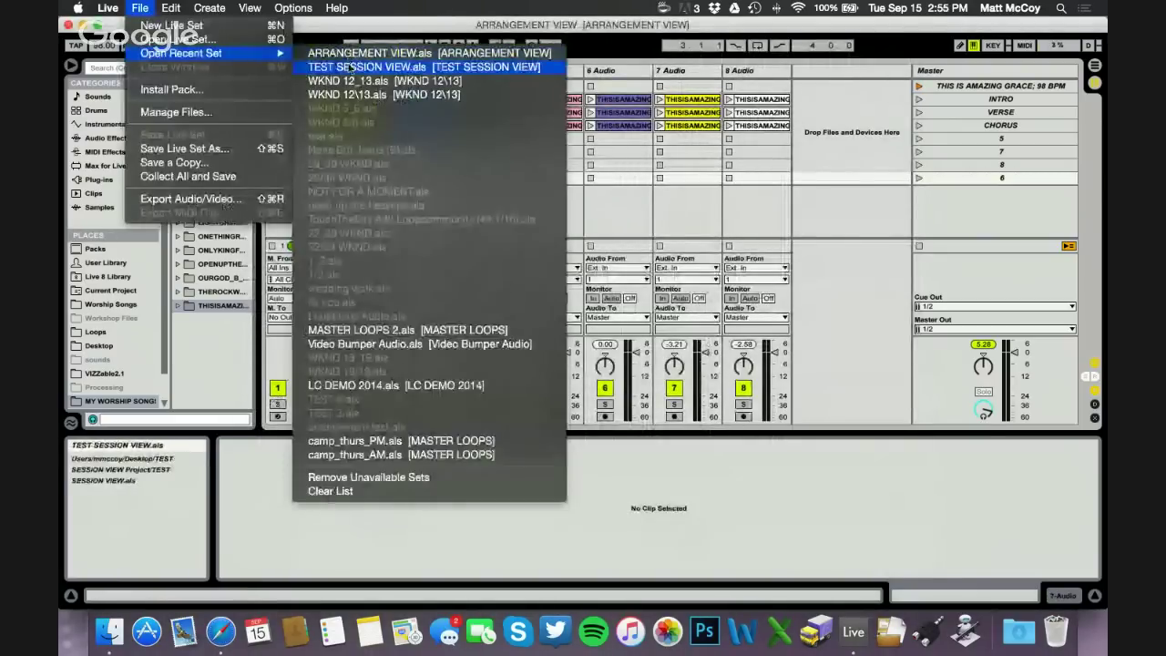
pyautogui.click(346, 63)
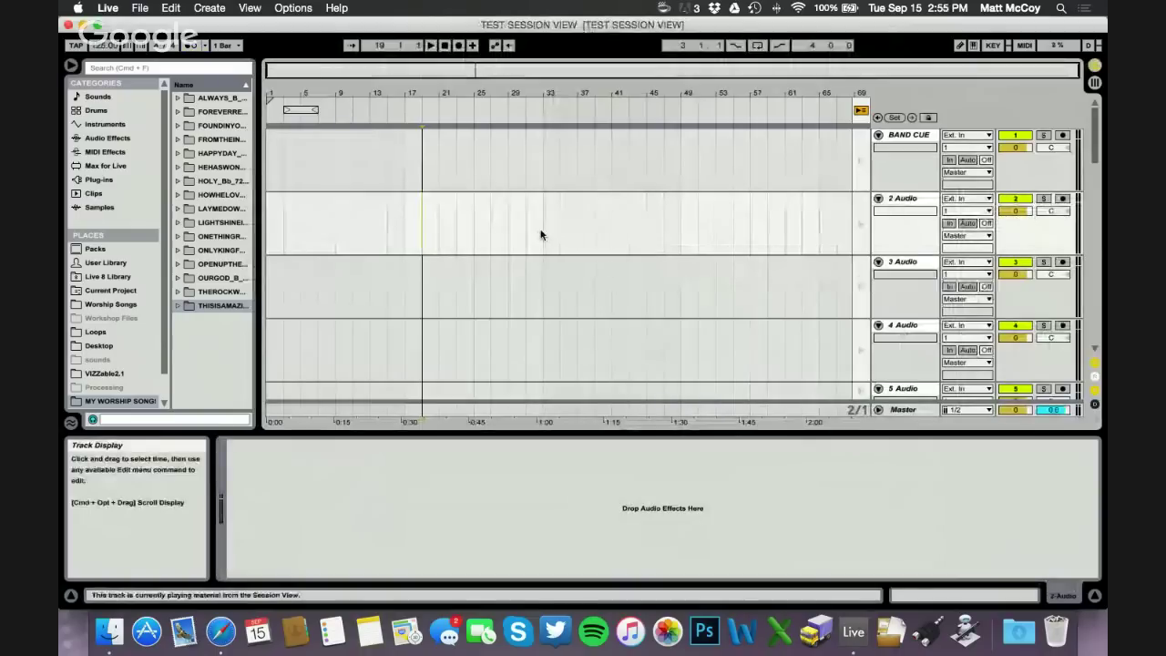
pyautogui.press('Tab')
pyautogui.click(552, 237)
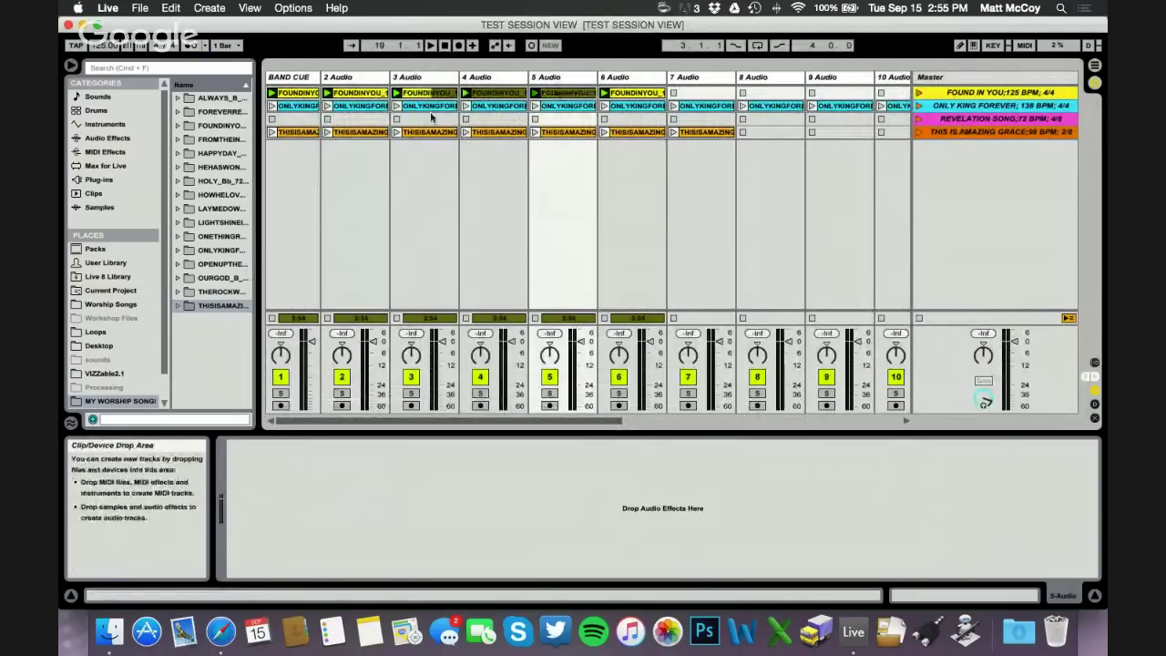
# - Compare the waveforms and sample settings of the songs' cue clips in the BAND CUE track
pyautogui.click(458, 107)
pyautogui.moveTo(460, 106); pyautogui.dragTo(574, 109)
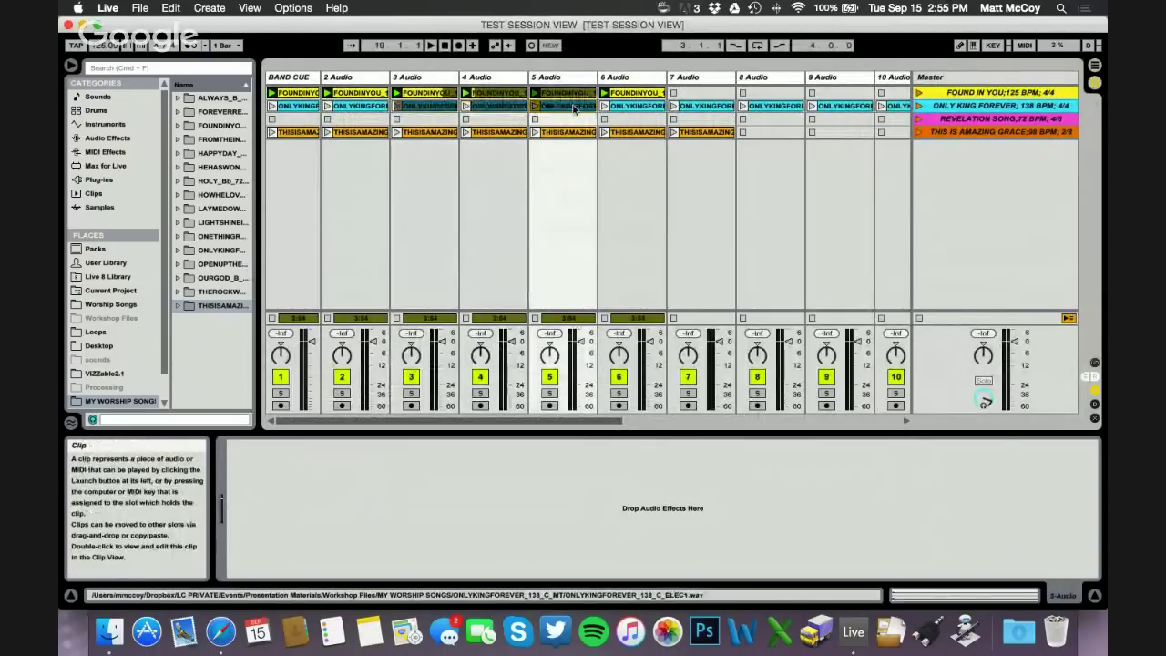
pyautogui.click(299, 94)
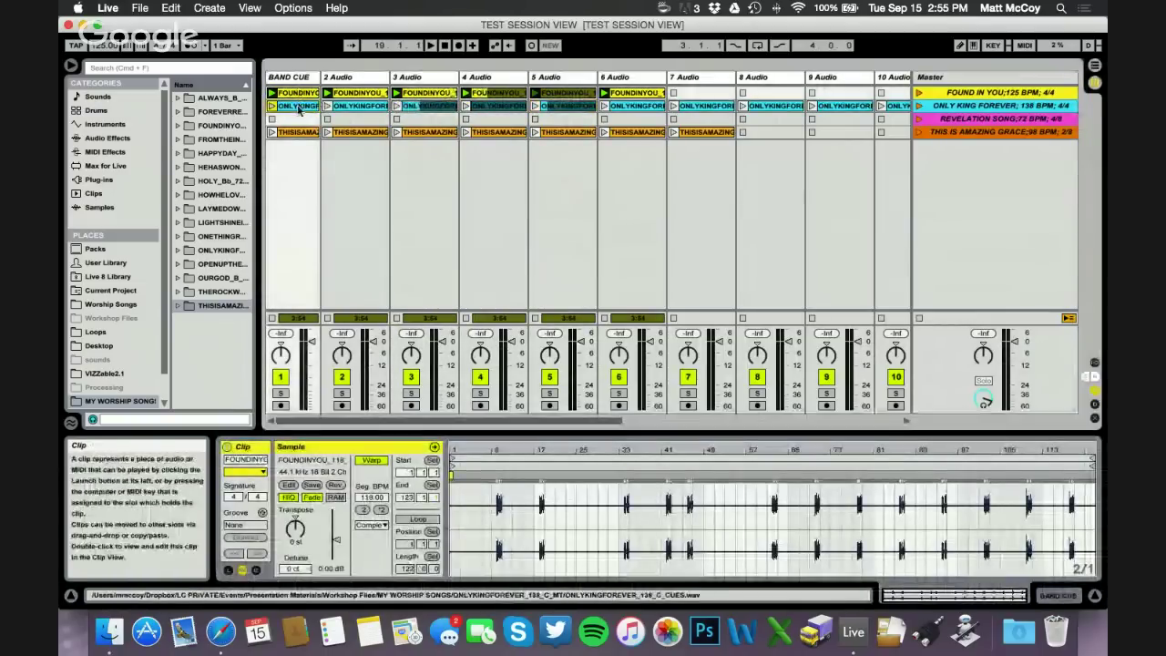
pyautogui.click(298, 106)
pyautogui.press('Down')
pyautogui.press('Down')
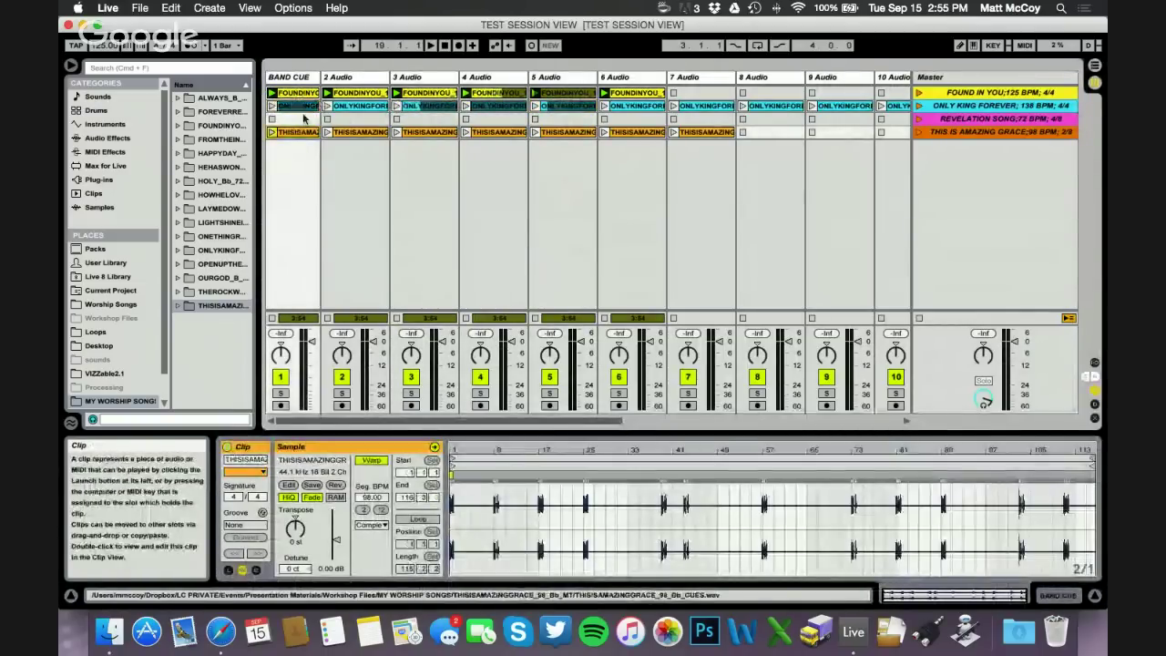
pyautogui.click(298, 106)
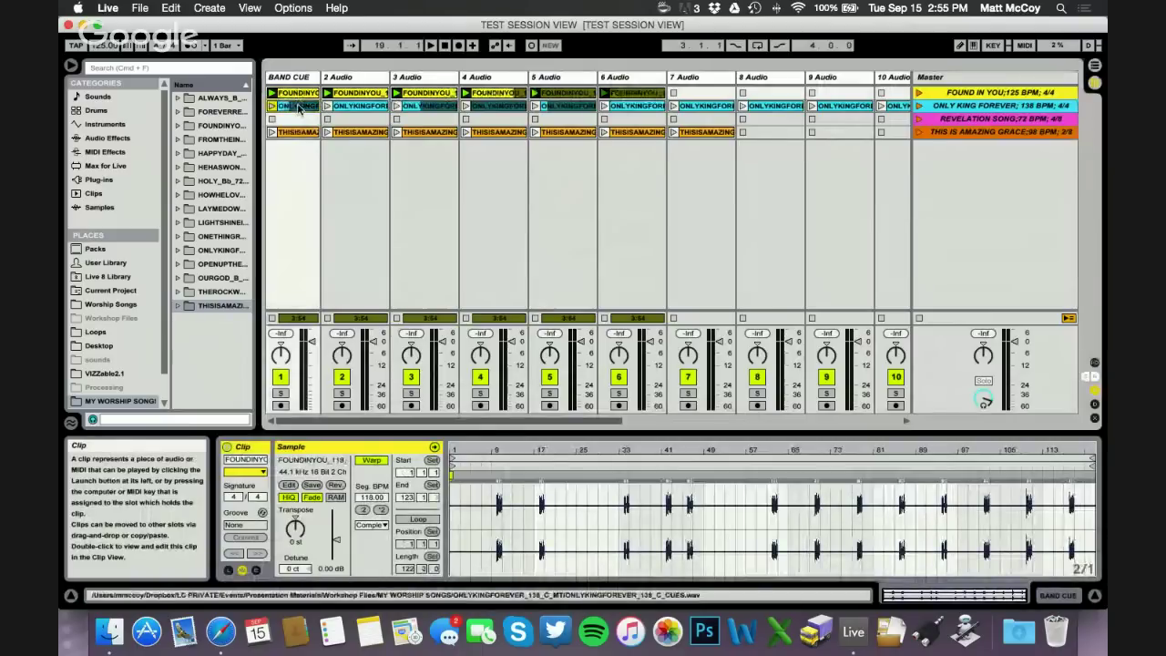
pyautogui.click(300, 130)
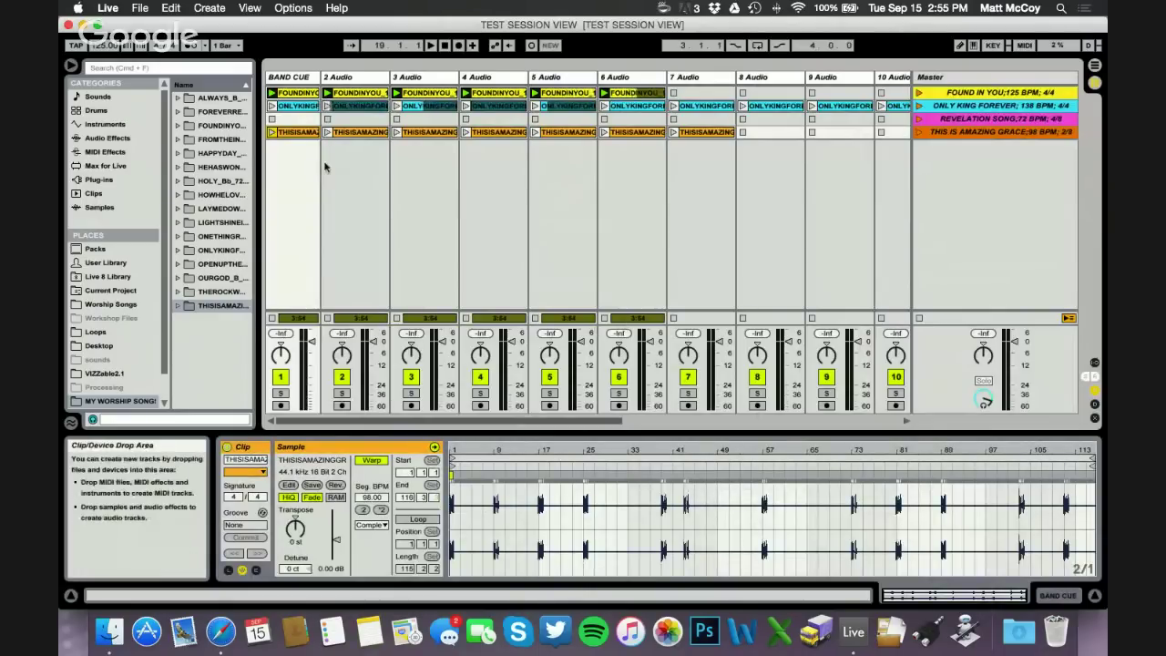
# - Try the FOUND IN YOU cue clip's volume at -12 dB, set it to -0.88 dB, and compare the other songs' cue clips
pyautogui.click(301, 94)
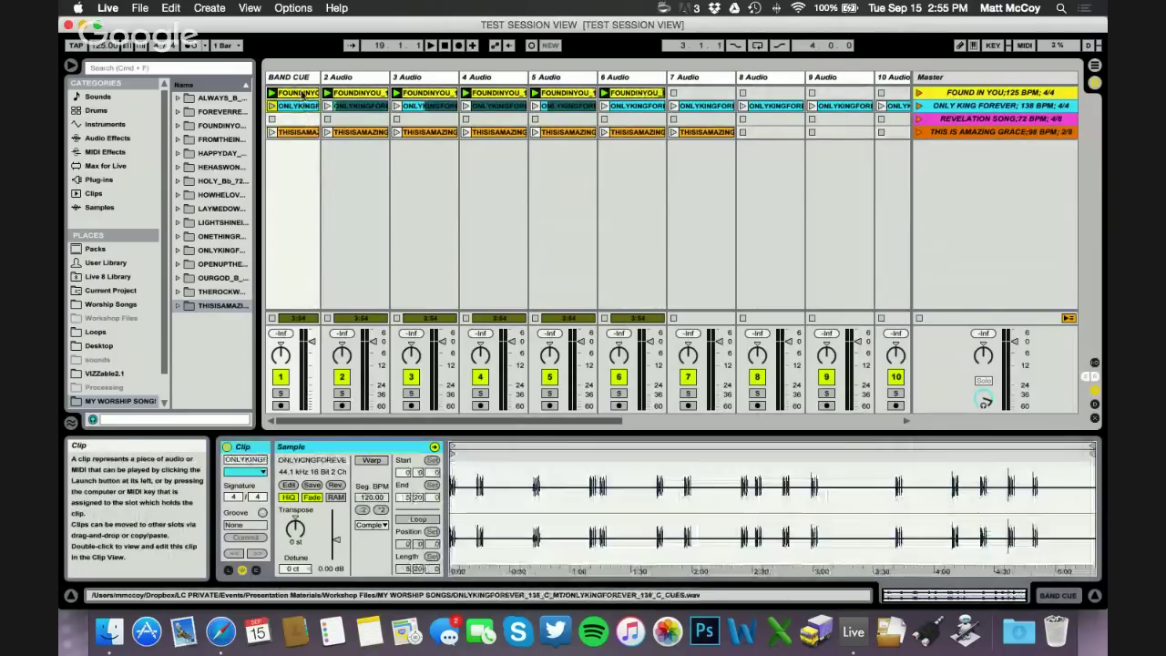
pyautogui.moveTo(323, 537); pyautogui.dragTo(323, 558)
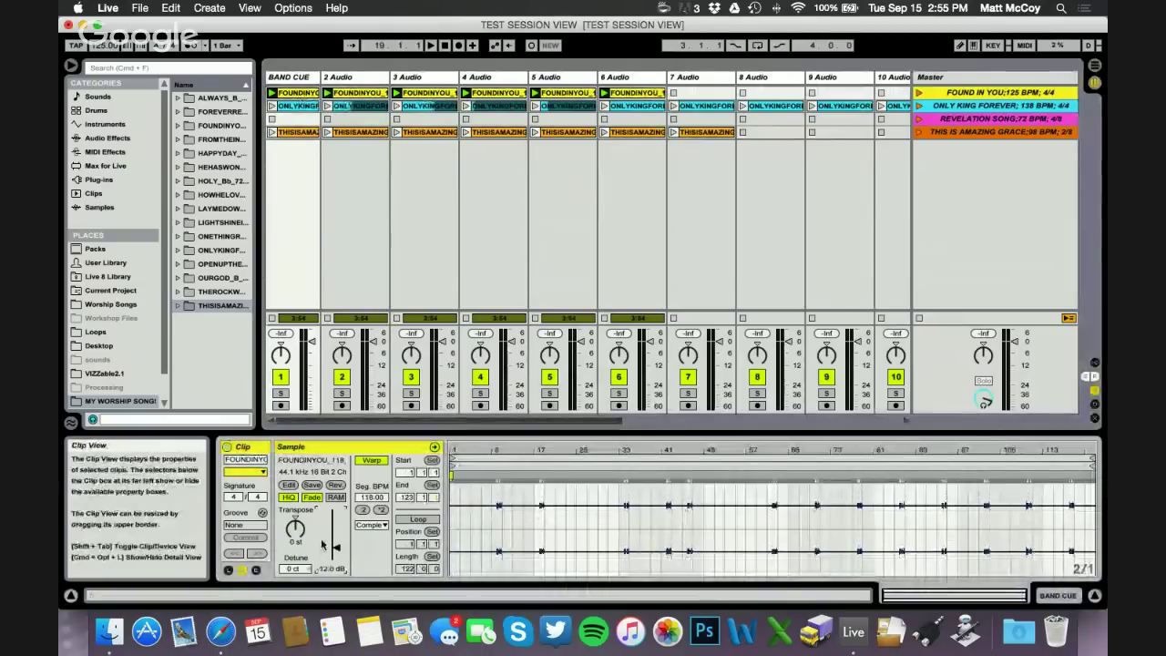
pyautogui.click(348, 133)
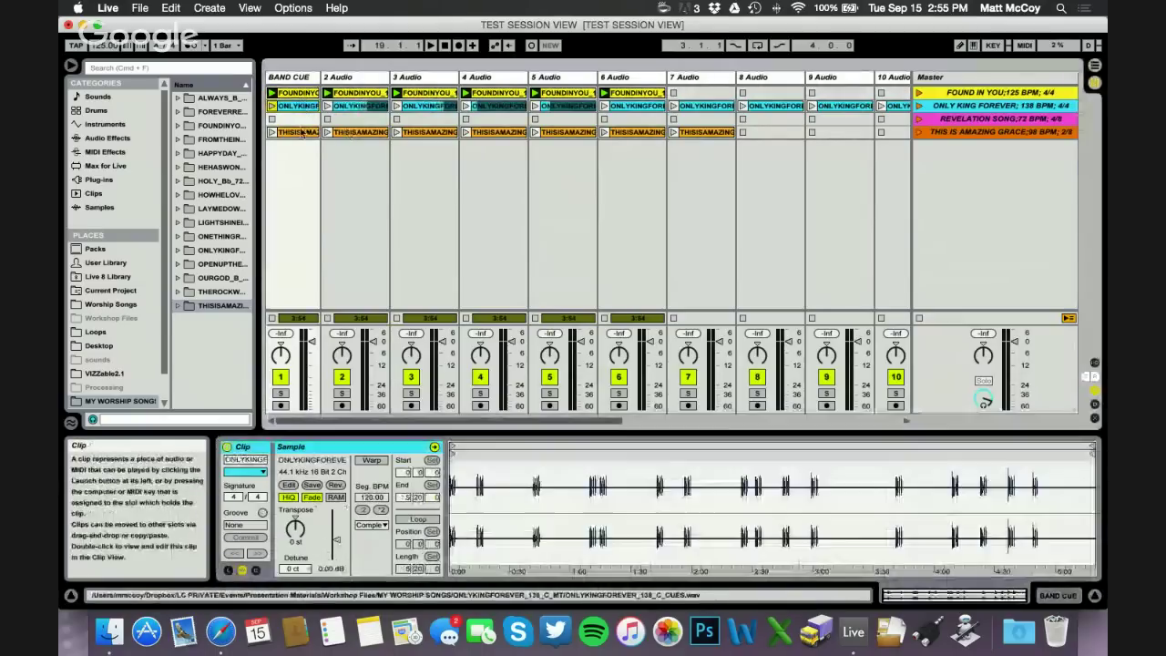
pyautogui.click(303, 134)
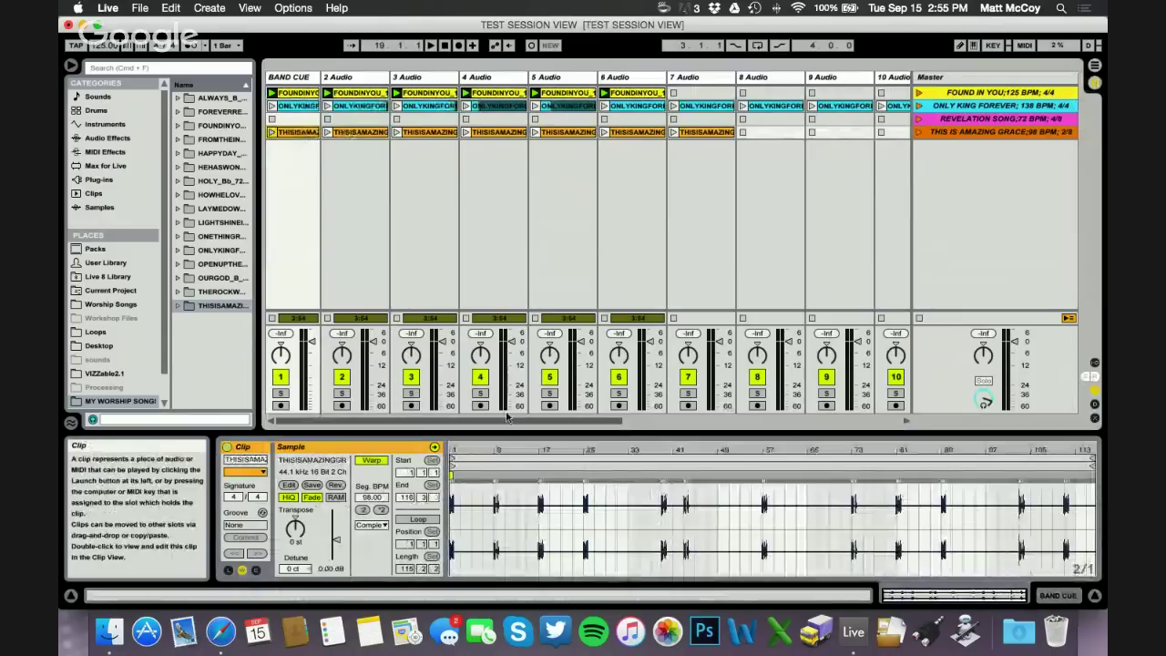
pyautogui.click(302, 106)
pyautogui.click(299, 93)
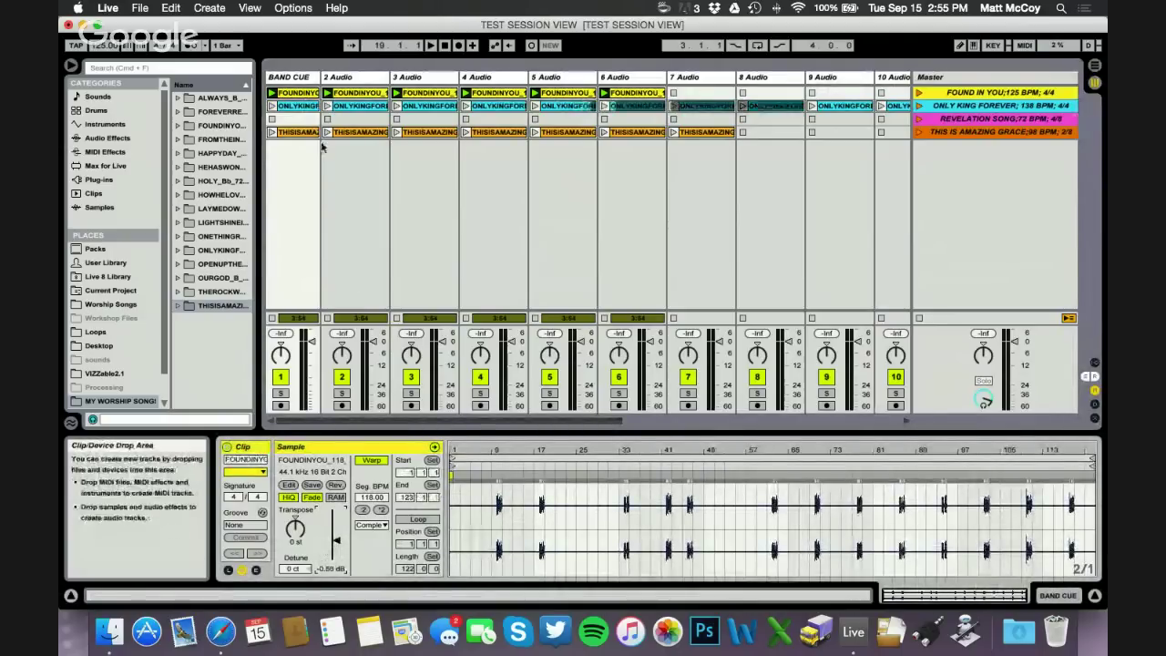
pyautogui.click(299, 106)
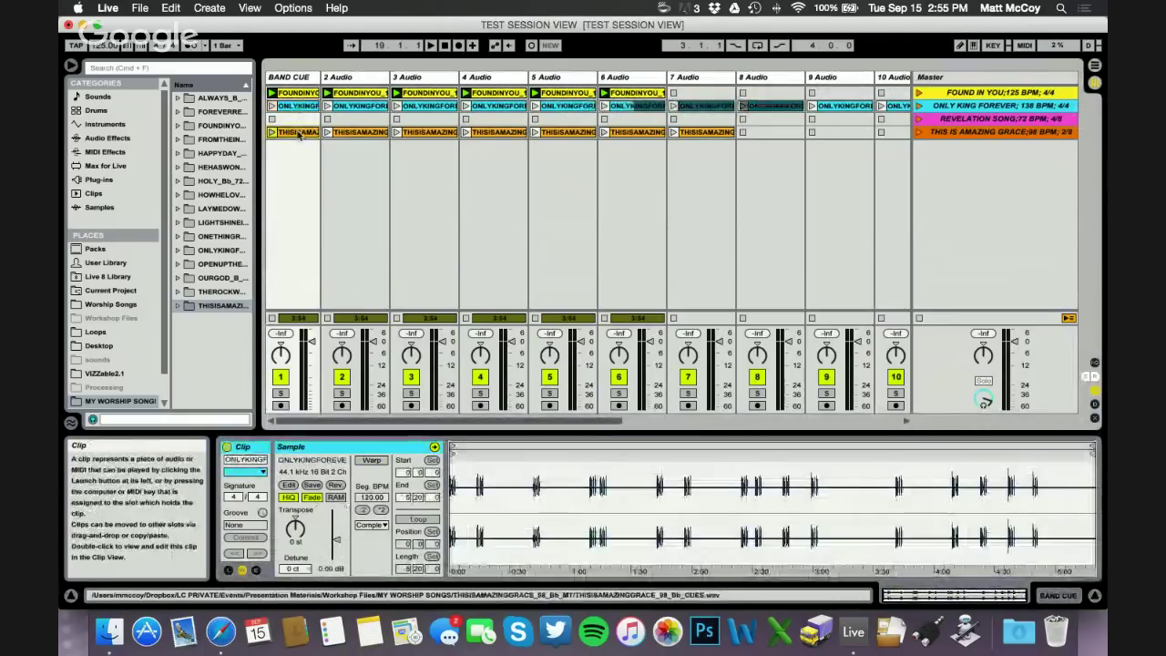
pyautogui.click(308, 93)
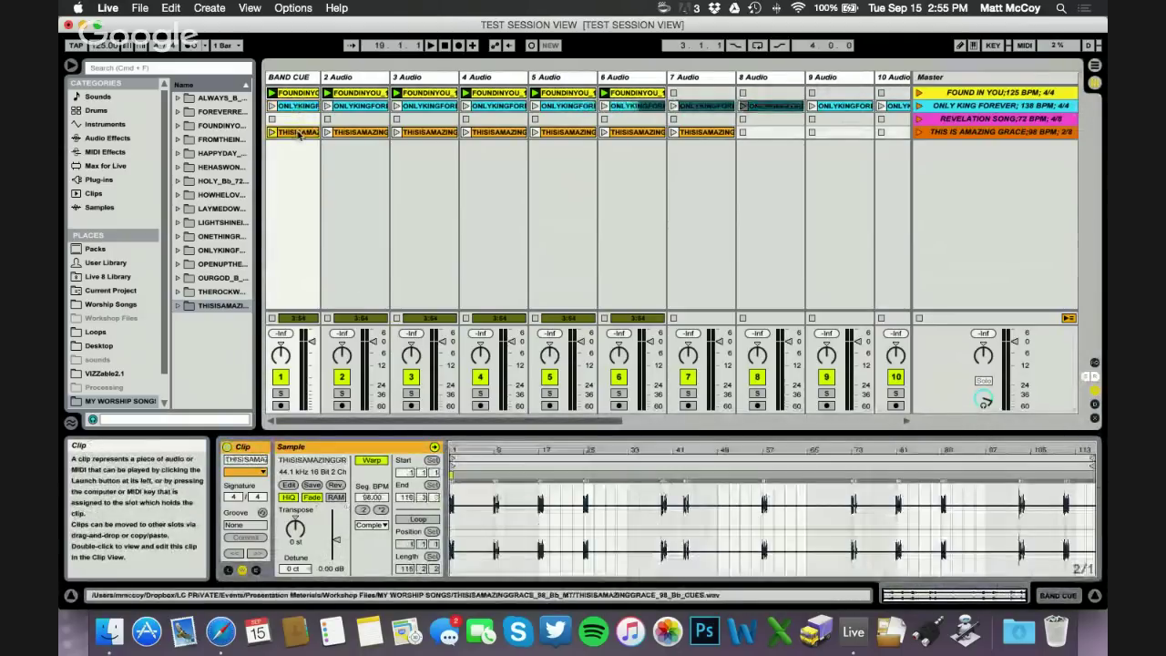
# - Inspect the song clips on audio tracks 2 to 4 and briefly display the input/output routing section
pyautogui.click(365, 106)
pyautogui.click(441, 105)
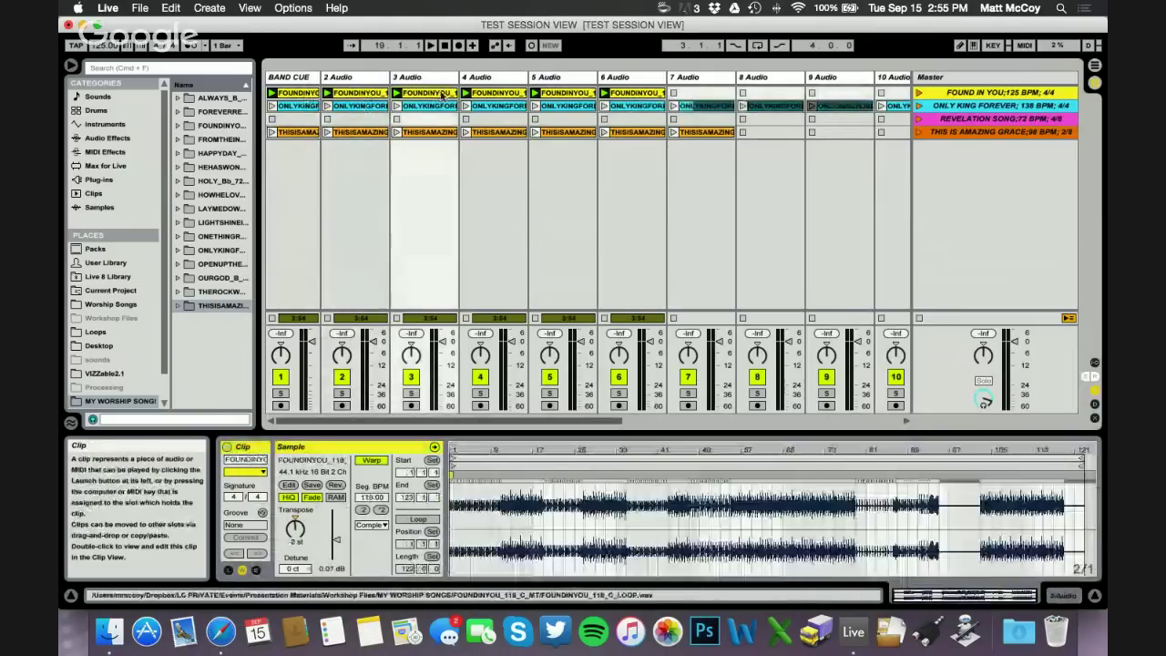
pyautogui.click(483, 106)
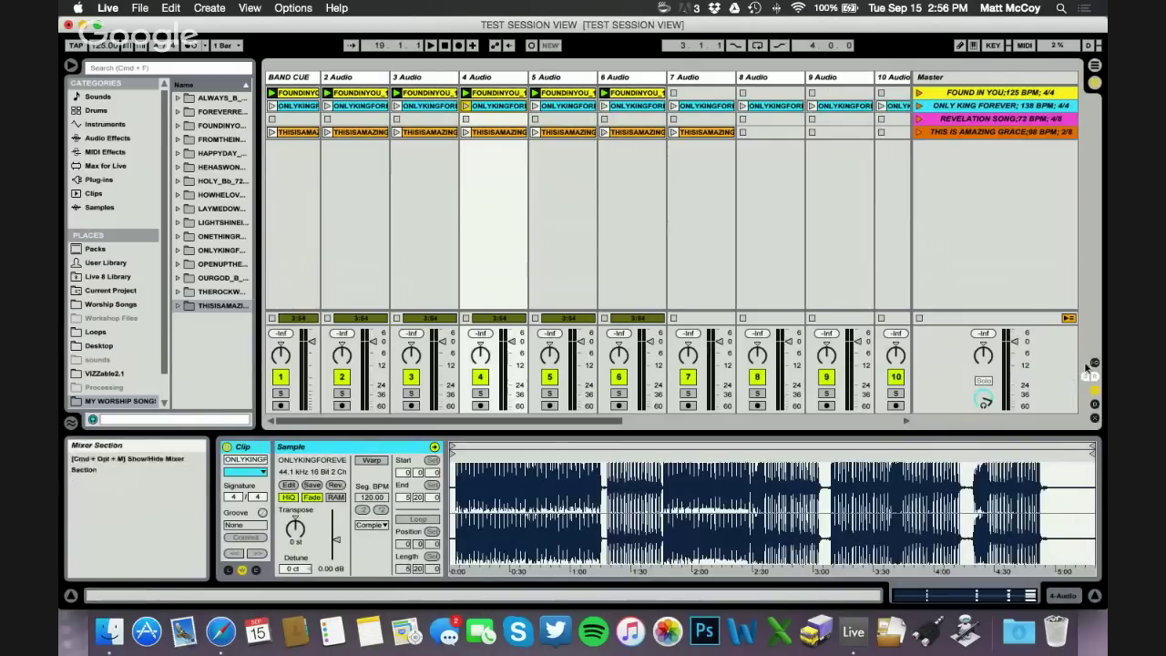
pyautogui.click(1092, 374)
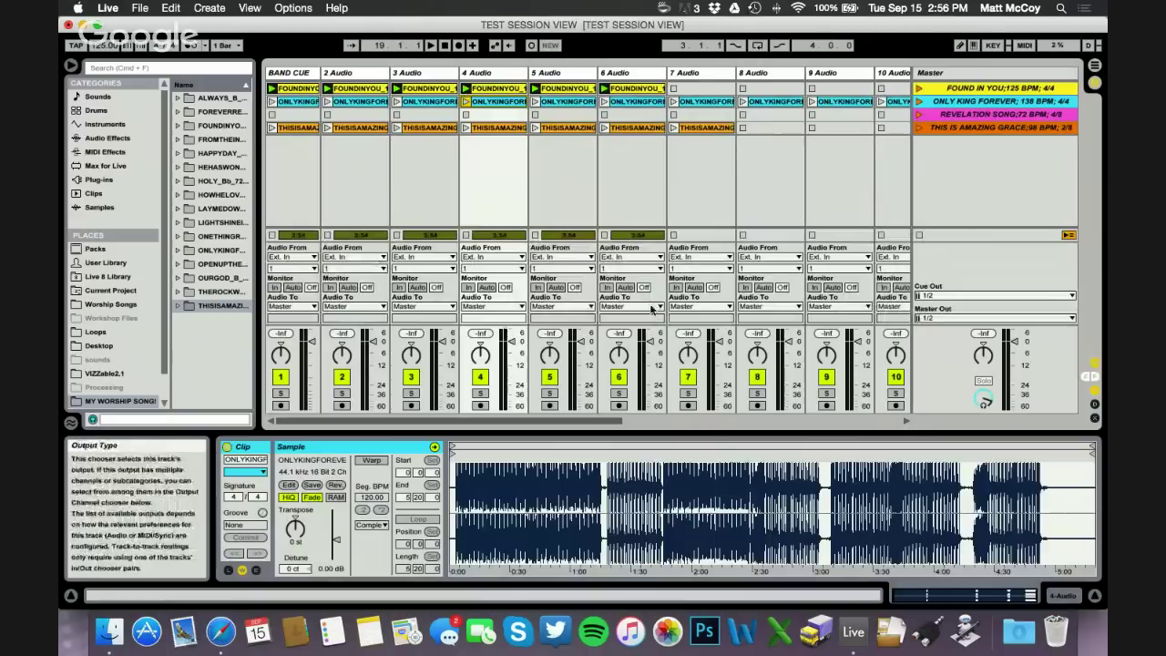
pyautogui.click(1094, 375)
# - Launch the FOUND IN YOU scene and switch playback to ONLY KING FOREVER to compare their levels
pyautogui.click(919, 93)
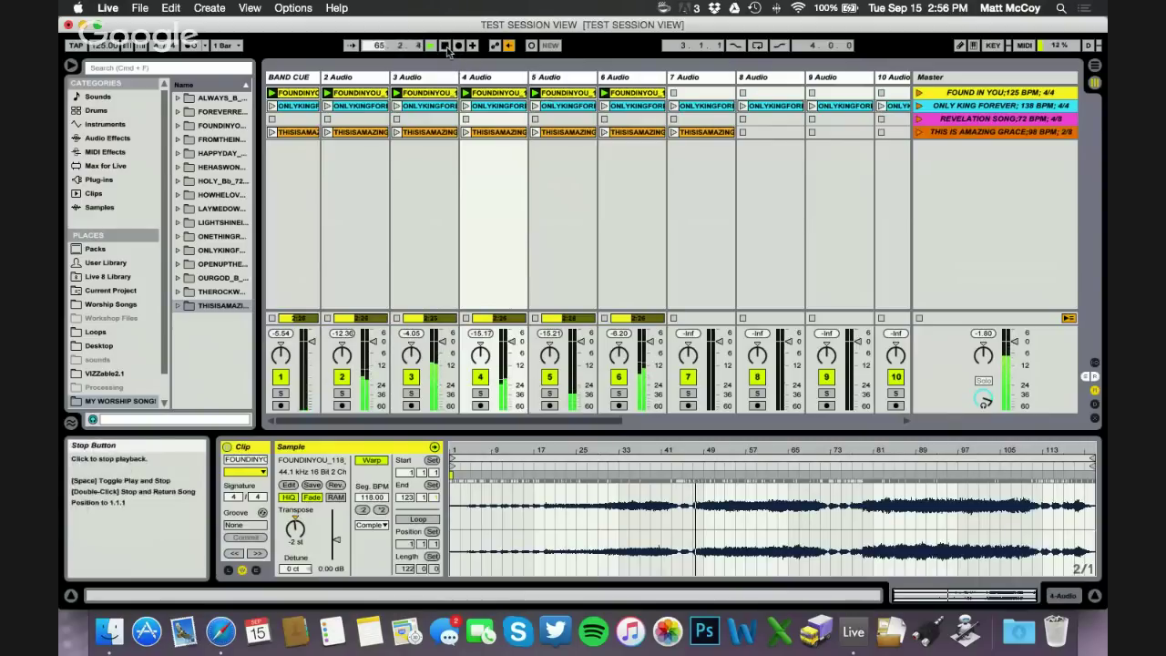
pyautogui.click(919, 105)
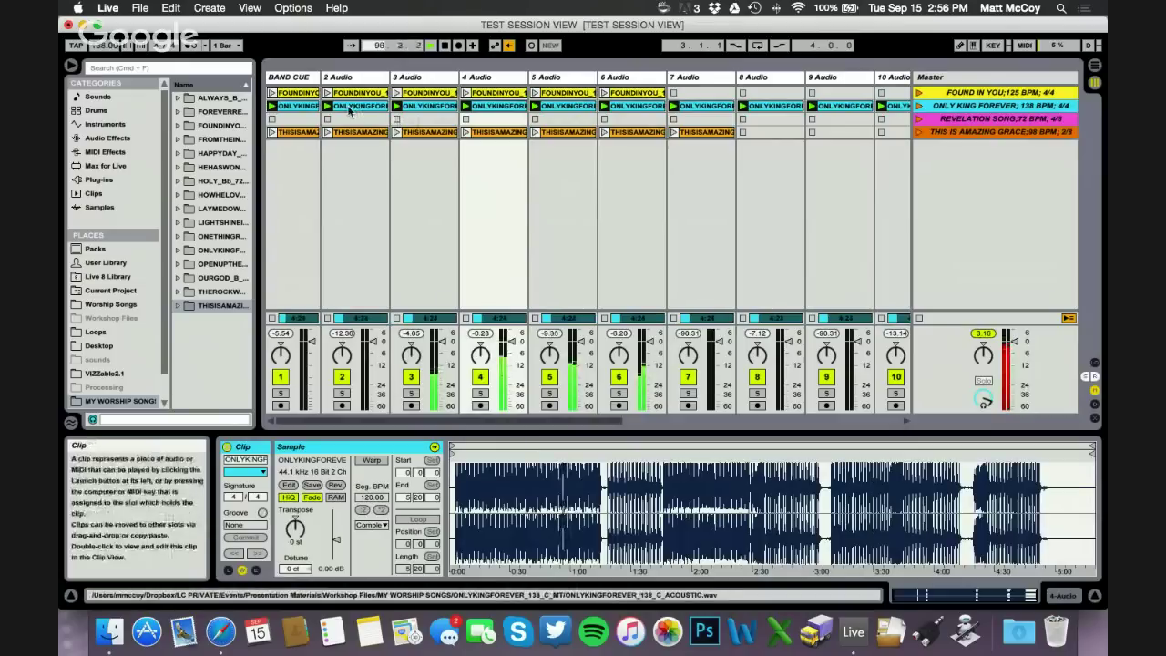
# - Lower the clip volume of the ONLY KING FOREVER clips on tracks 2 to 19 together to -1.28 dB
pyautogui.click(569, 106)
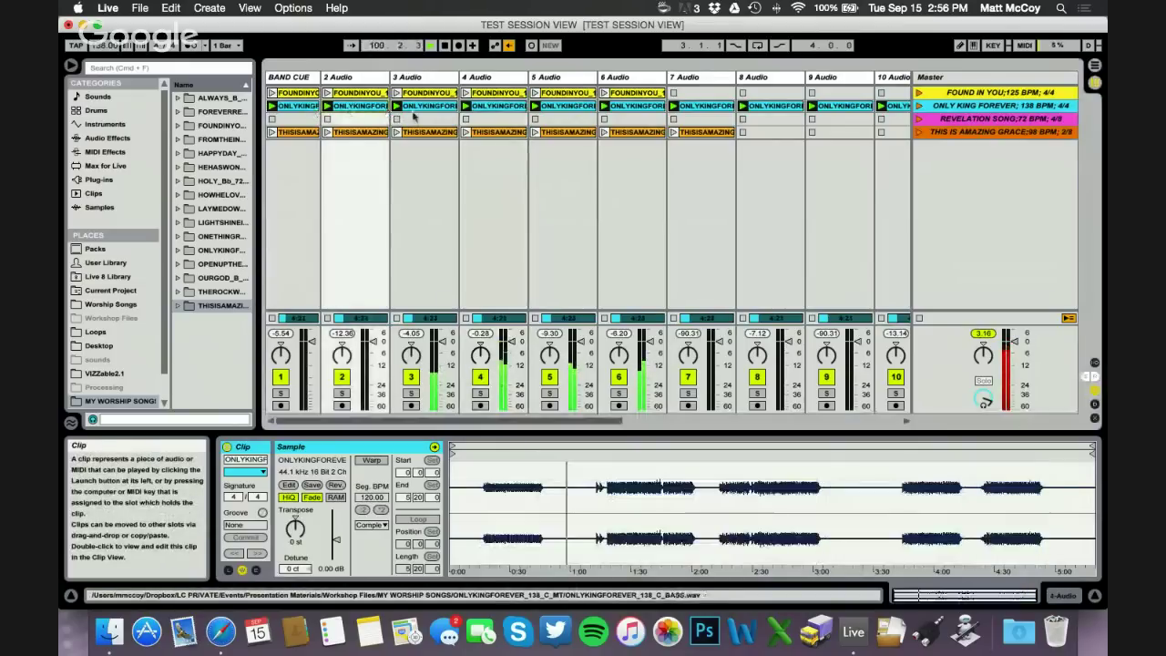
pyautogui.hscroll(8, 576, 109)
pyautogui.hscroll(2, 575, 109)
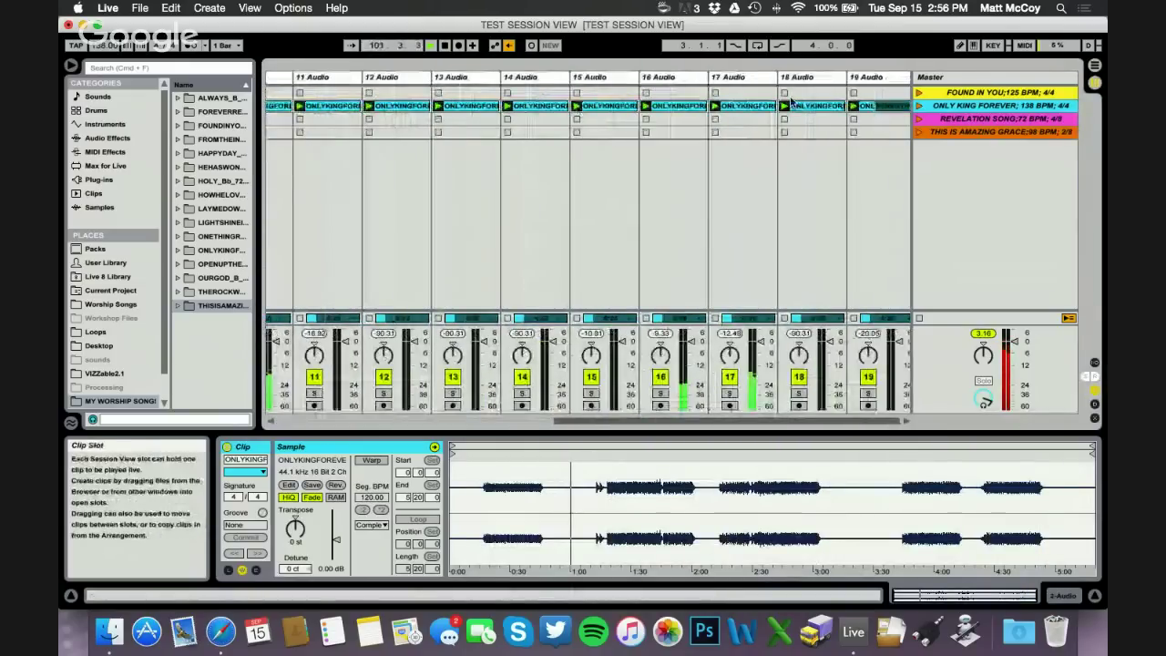
pyautogui.keyDown('shift'); pyautogui.click(888, 105); pyautogui.keyUp('shift')
pyautogui.hscroll(-10, 588, 246)
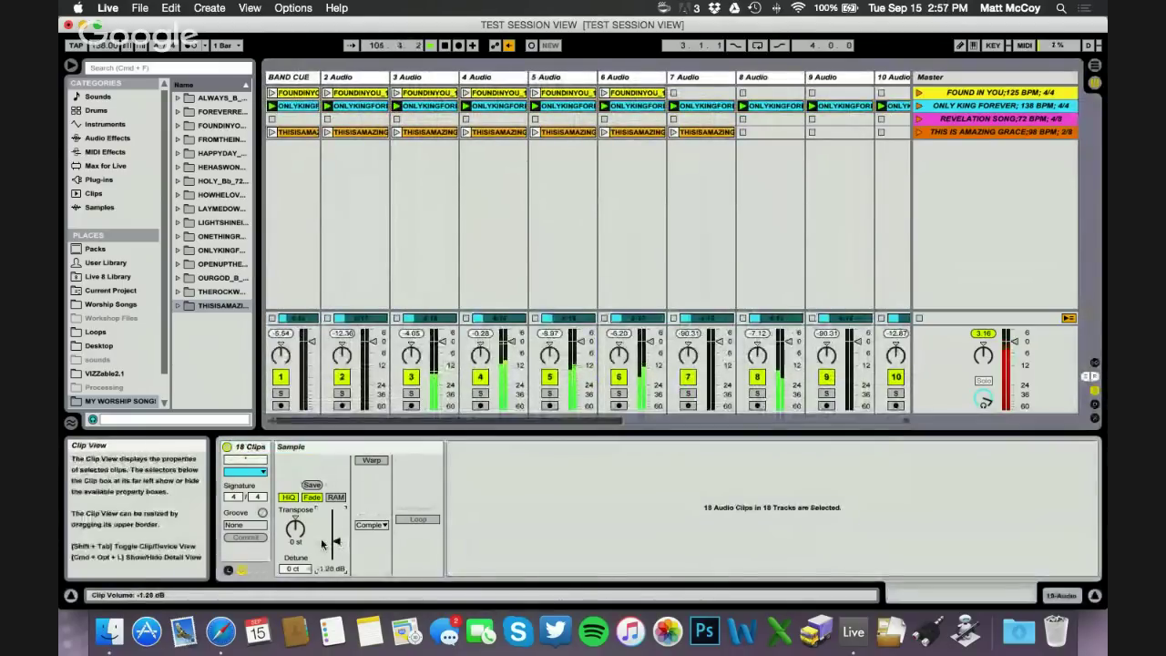
pyautogui.moveTo(336, 543)
pyautogui.mouseDown()
pyautogui.moveTo(336, 554)
pyautogui.moveTo(321, 544)
pyautogui.mouseUp()
# - Launch the FOUND IN YOU scene and switch playback to THIS IS AMAZING GRACE
pyautogui.click(920, 97)
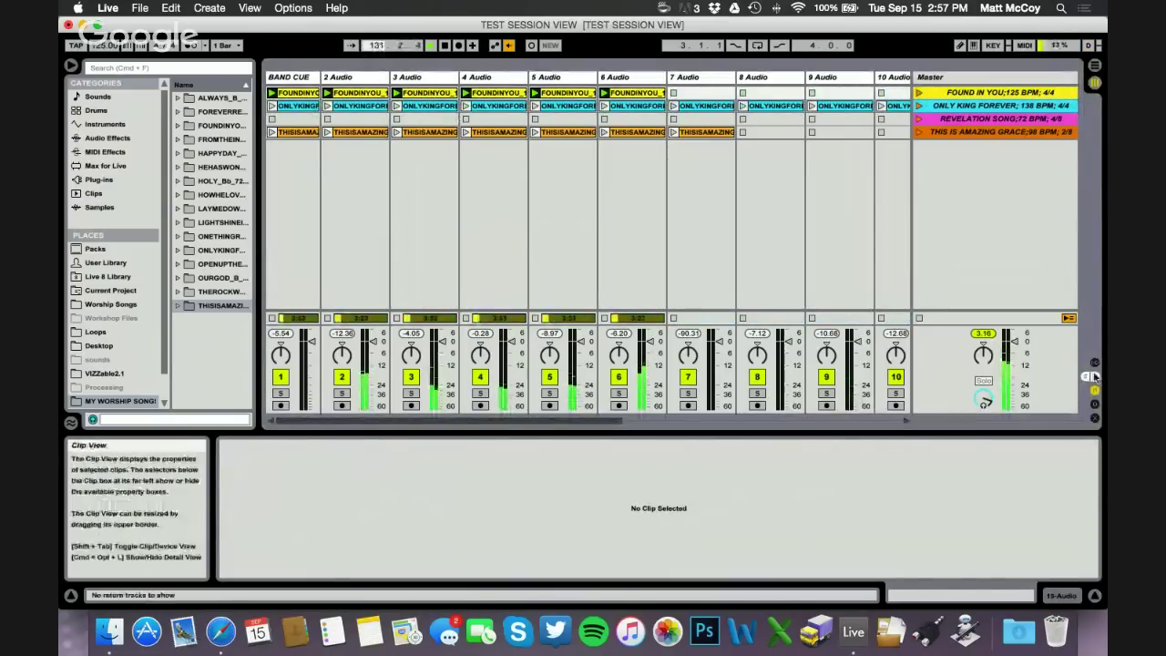
pyautogui.click(931, 135)
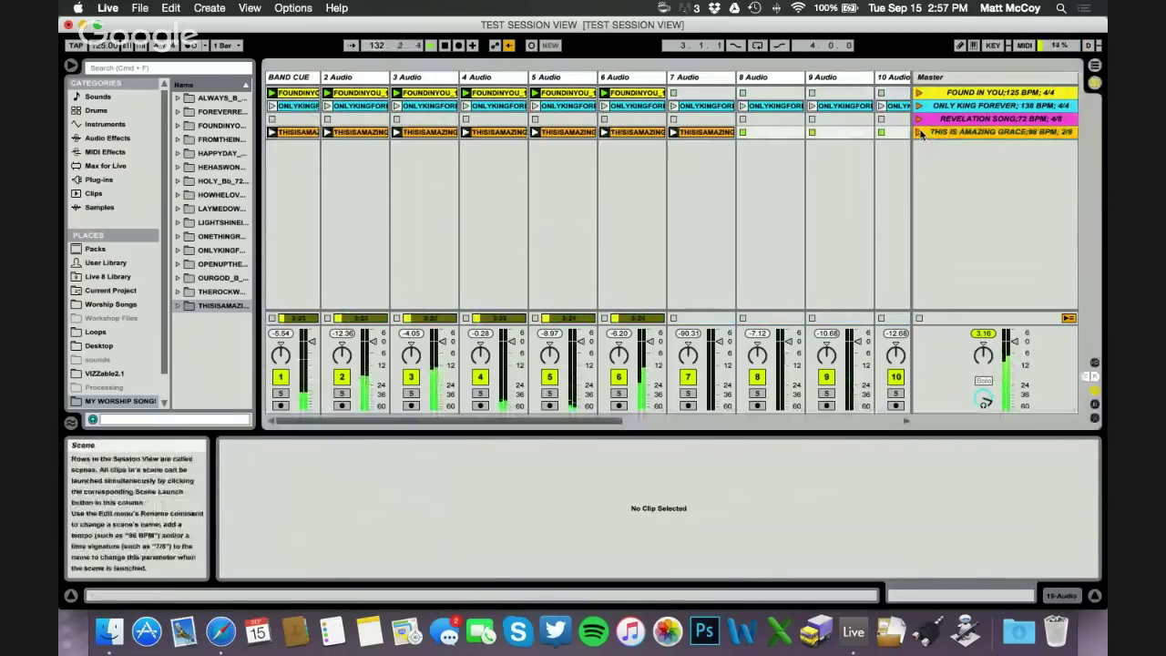
# - Lower the clip volume of the THIS IS AMAZING GRACE clips on tracks 2 to 7 together to -7.25 dB
pyautogui.click(719, 135)
pyautogui.keyDown('shift'); pyautogui.click(365, 132); pyautogui.keyUp('shift')
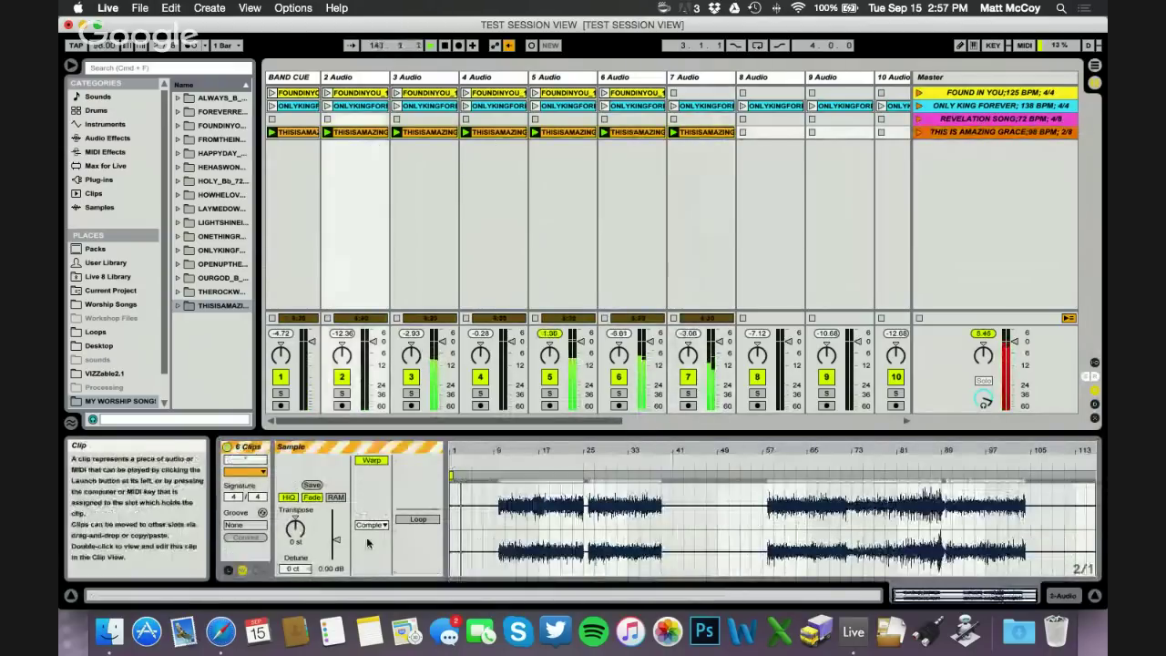
pyautogui.moveTo(334, 539); pyautogui.dragTo(321, 546)
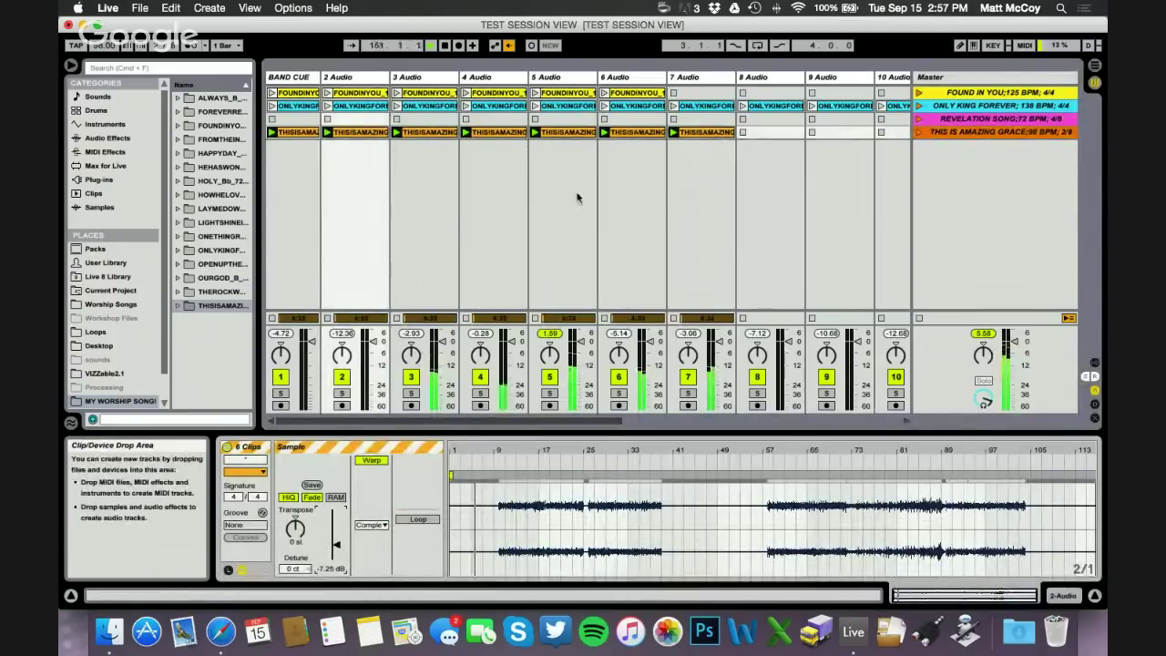
# - Add a Limiter audio effect to the Master track and launch the THIS IS AMAZING GRACE scene to check its level
pyautogui.click(98, 139)
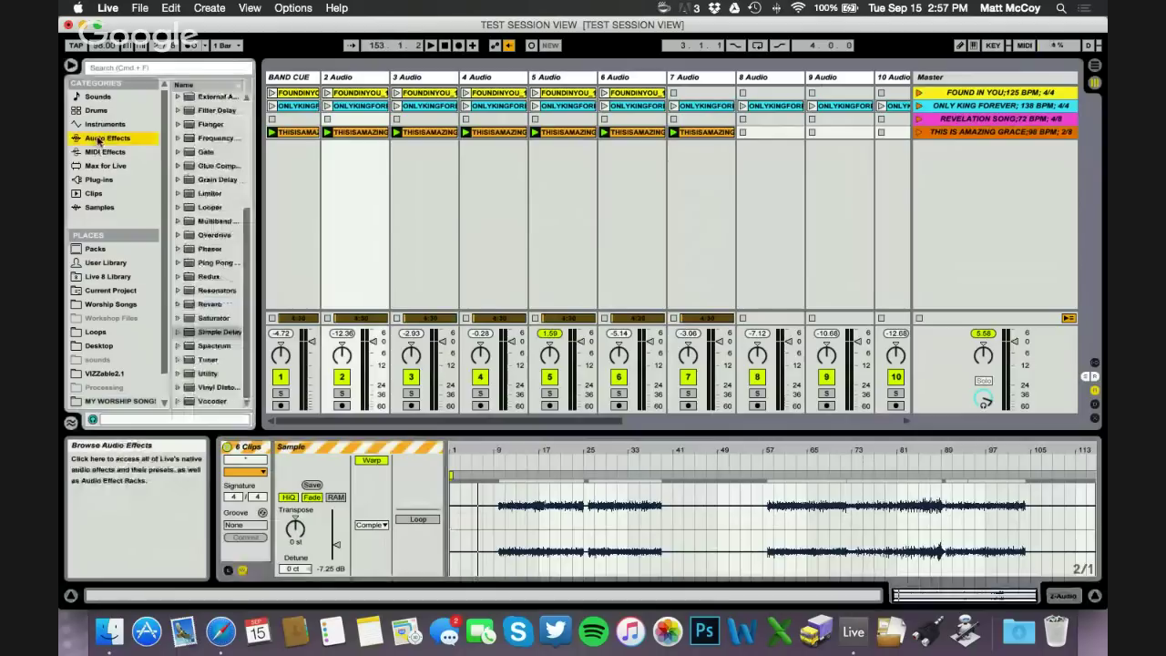
pyautogui.click(189, 194)
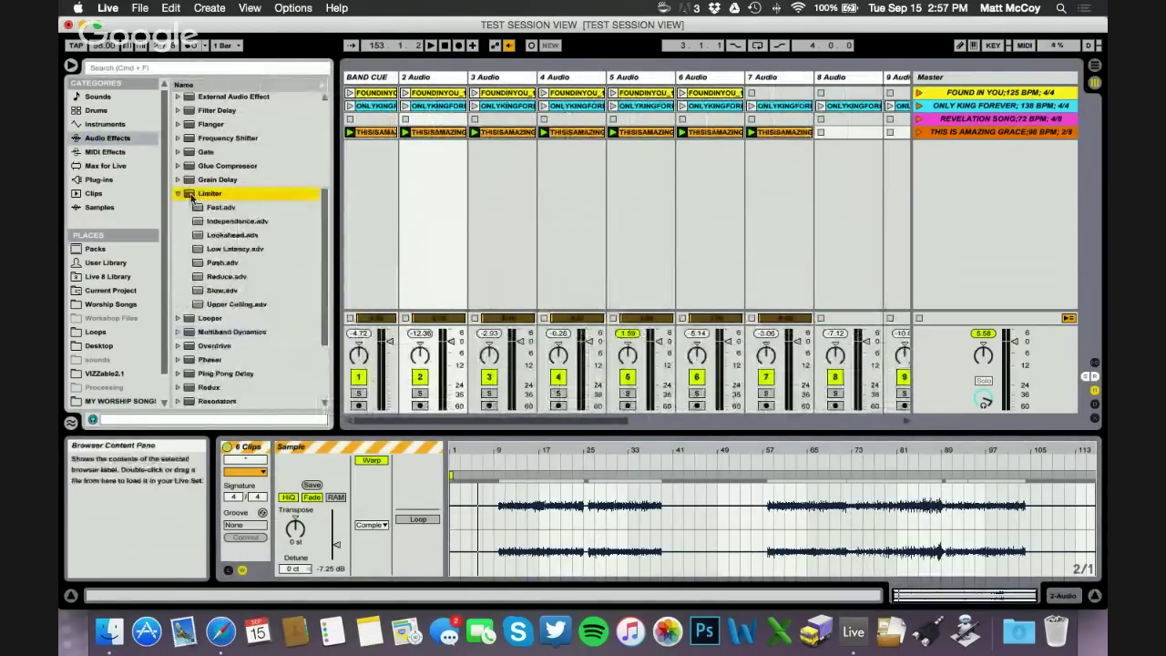
pyautogui.moveTo(190, 196); pyautogui.dragTo(963, 85)
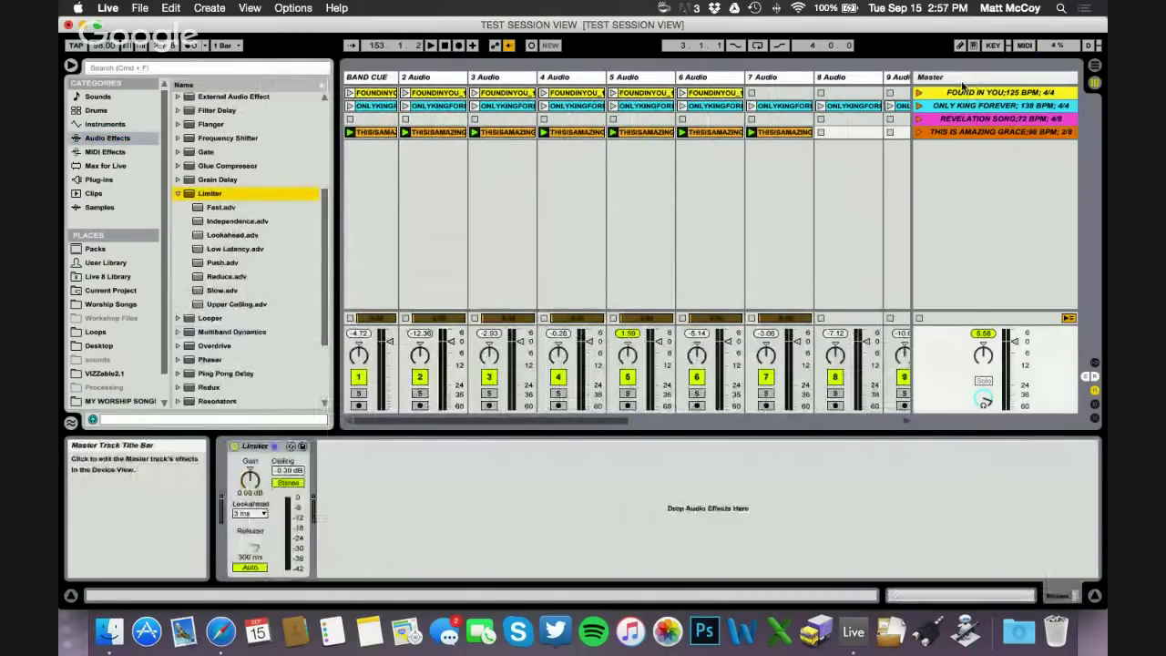
pyautogui.click(917, 133)
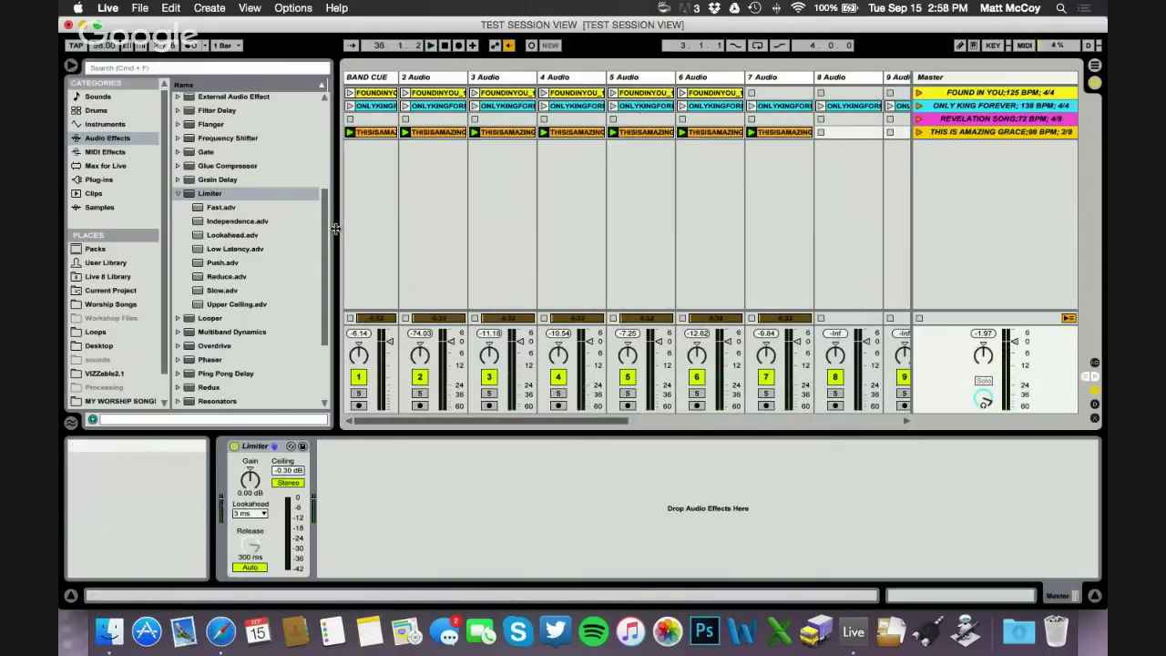
pyautogui.moveTo(335, 229); pyautogui.dragTo(321, 229)
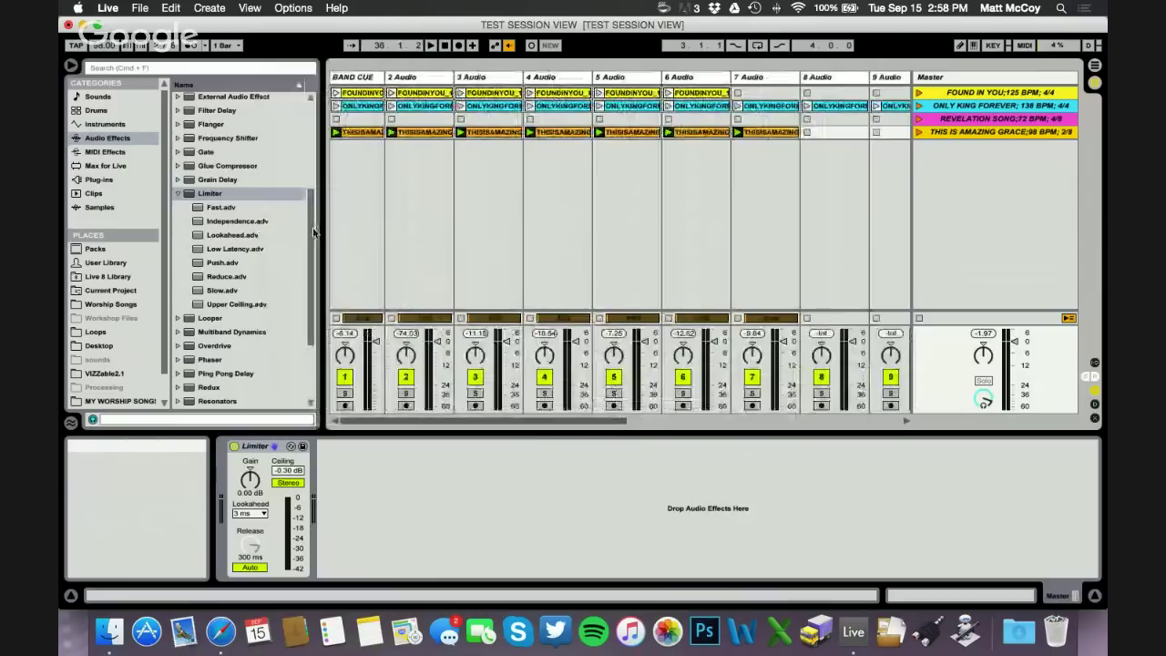
pyautogui.click(377, 151)
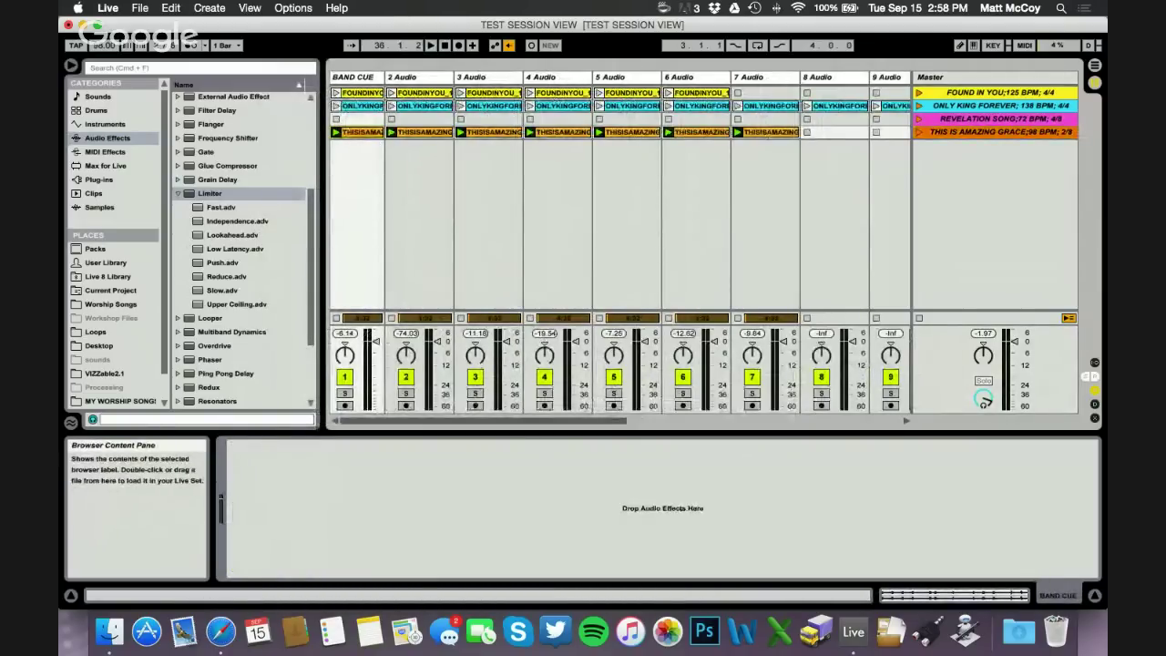
pyautogui.click(583, 194)
pyautogui.click(659, 253)
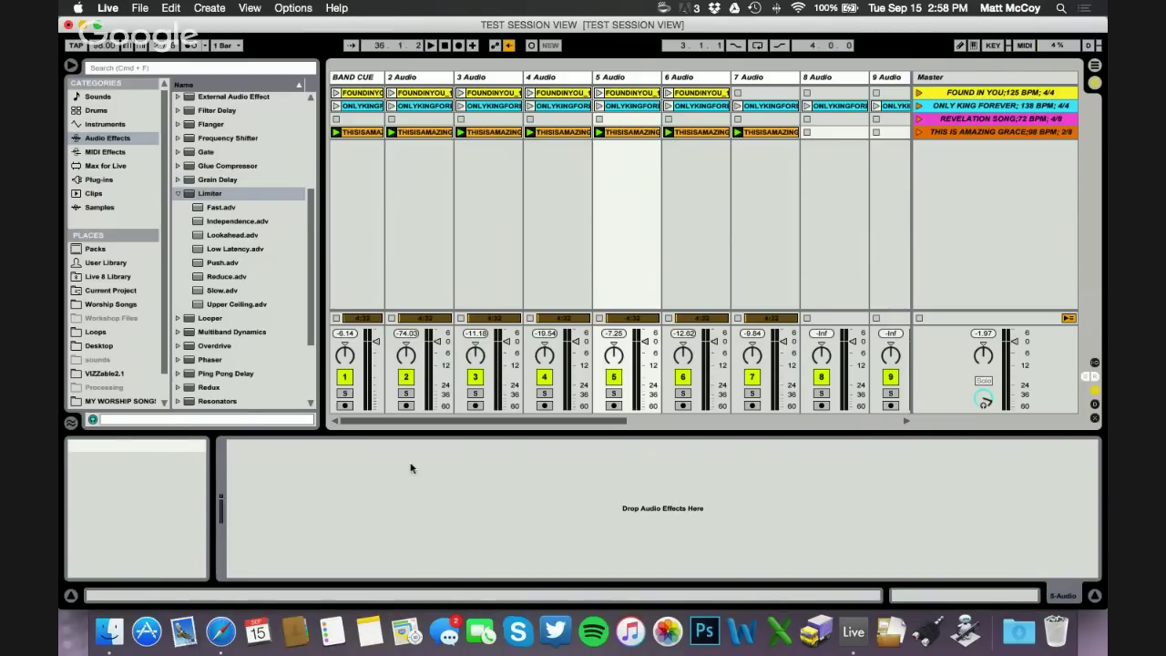
# - Switch to Safari and examine the Ableton Live 9 Intro entry among the software items in the Loop Community store
pyautogui.click(220, 632)
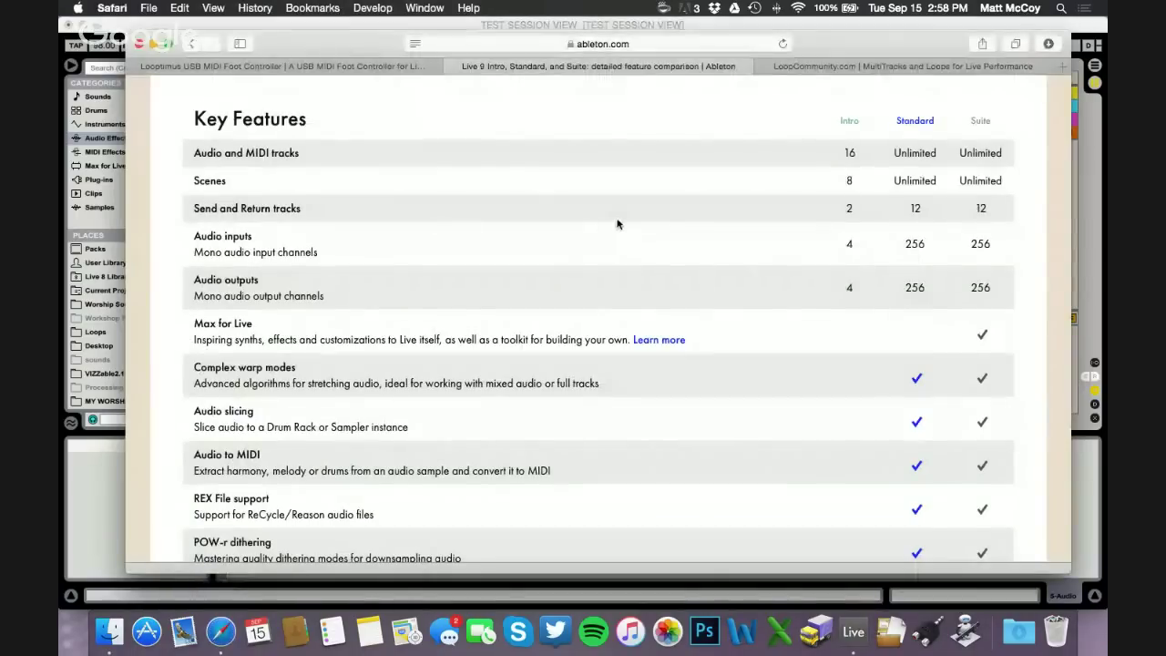
pyautogui.click(792, 67)
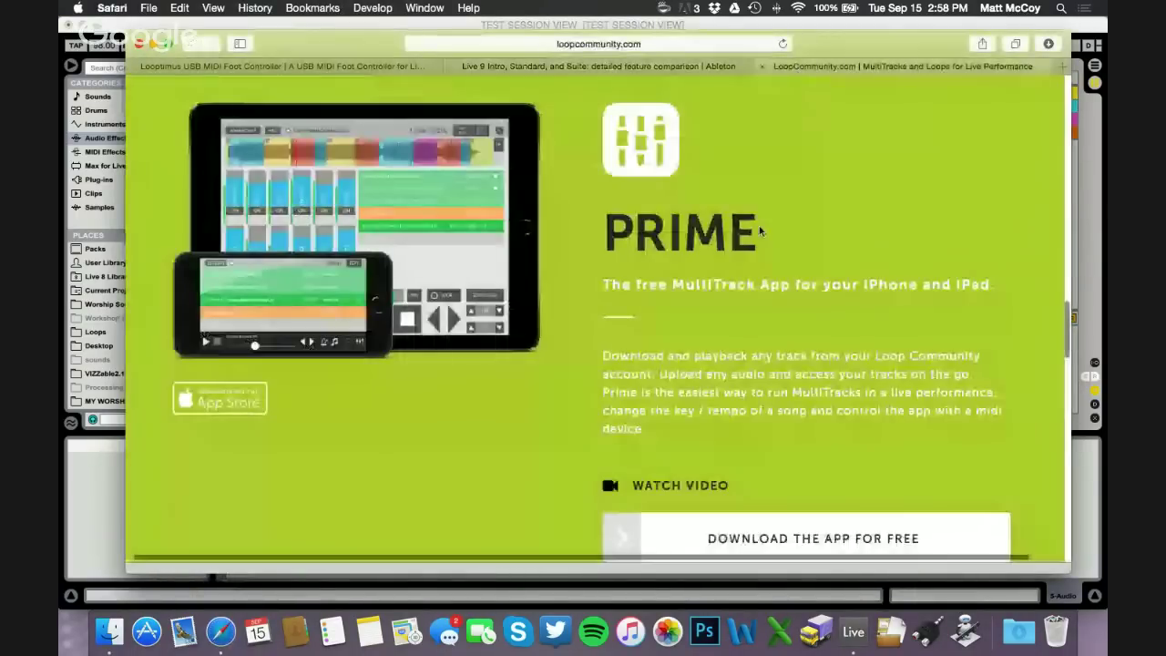
pyautogui.scroll(15, 761, 231)
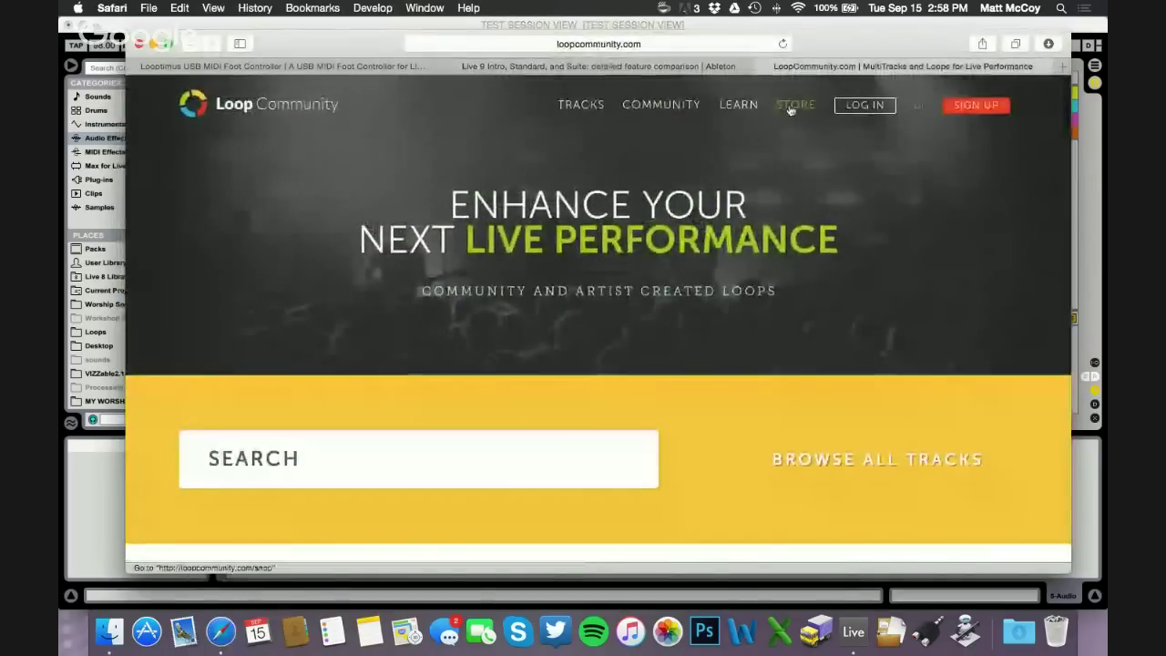
pyautogui.click(790, 108)
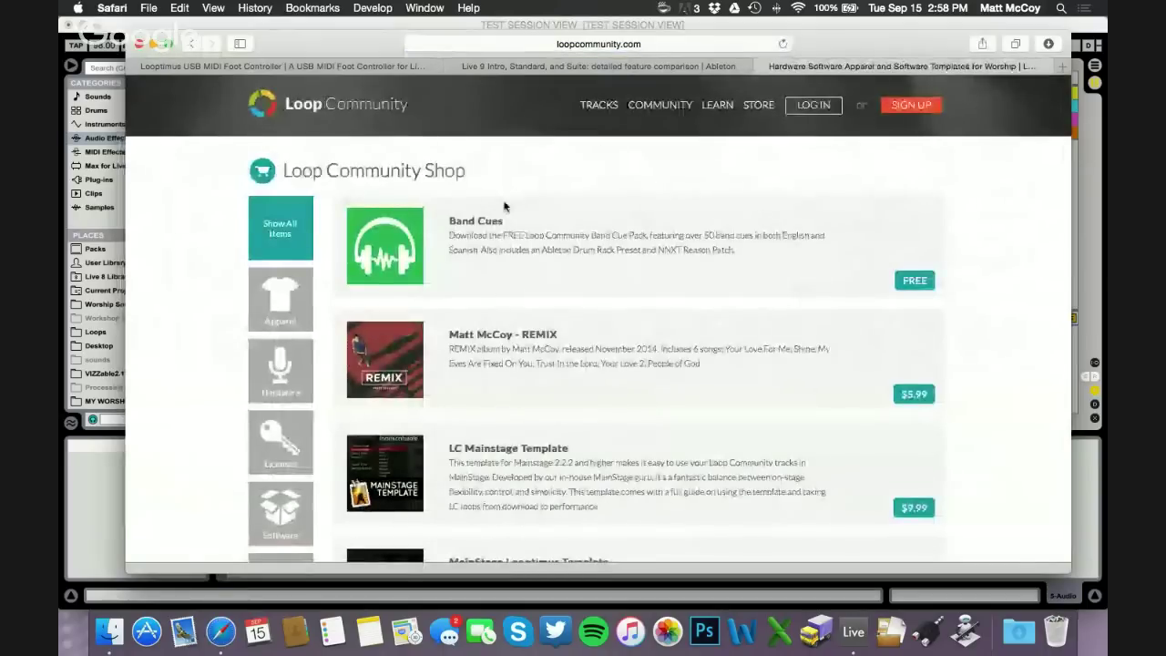
pyautogui.scroll(-2, 275, 463)
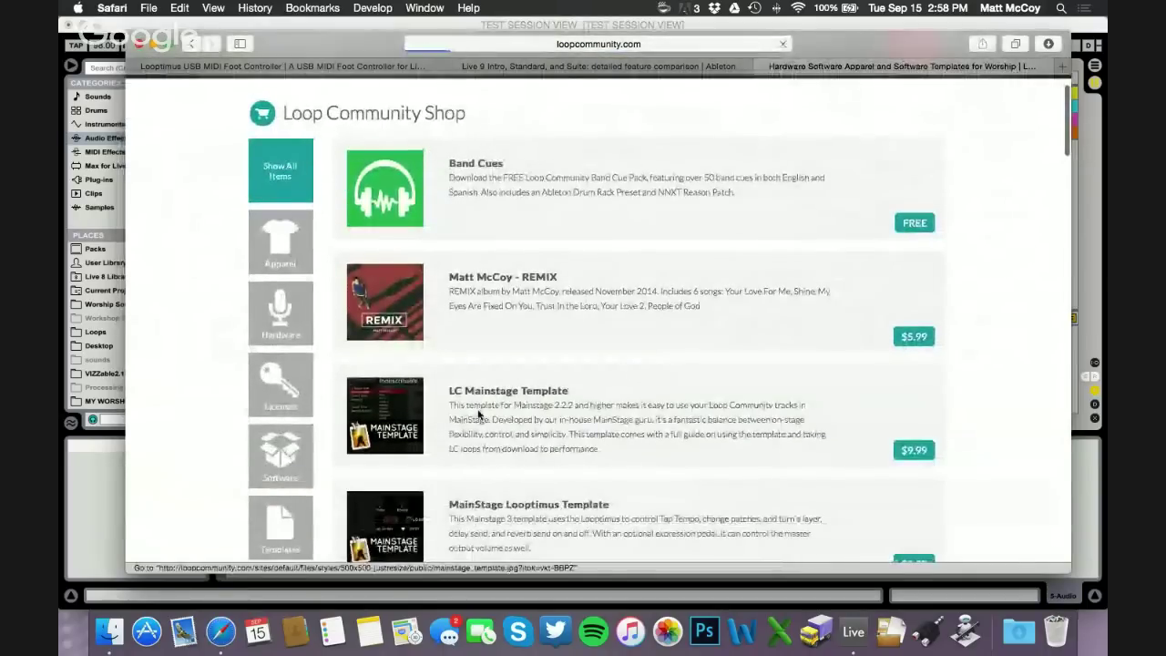
pyautogui.click(280, 455)
pyautogui.moveTo(471, 221); pyautogui.dragTo(576, 219)
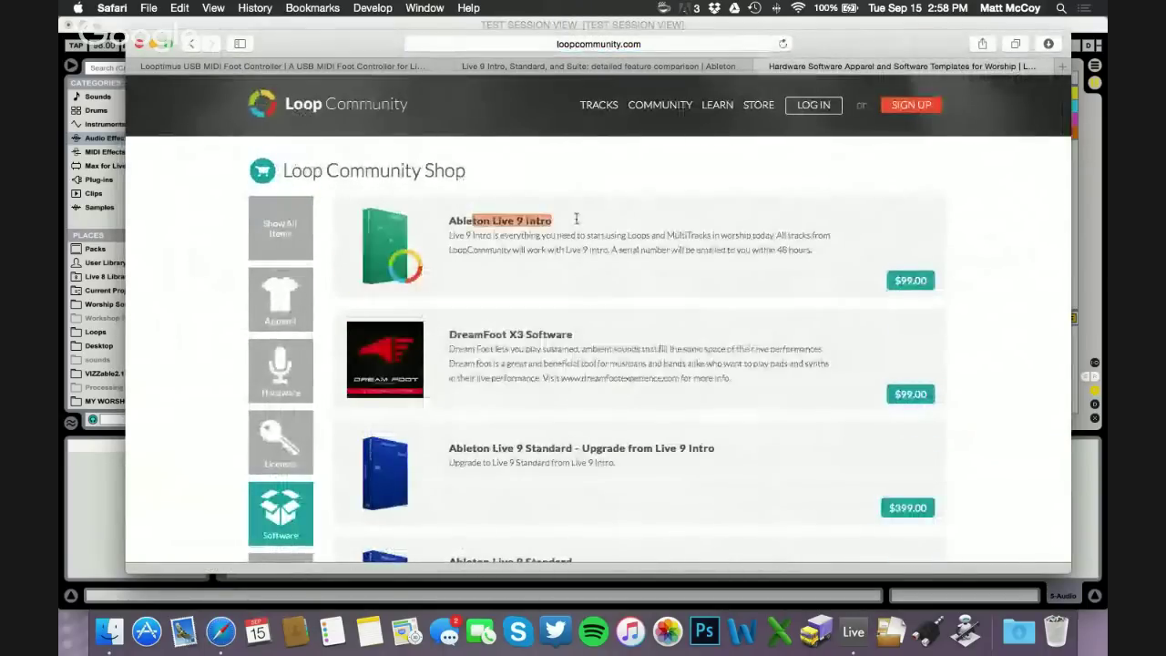
pyautogui.click(576, 229)
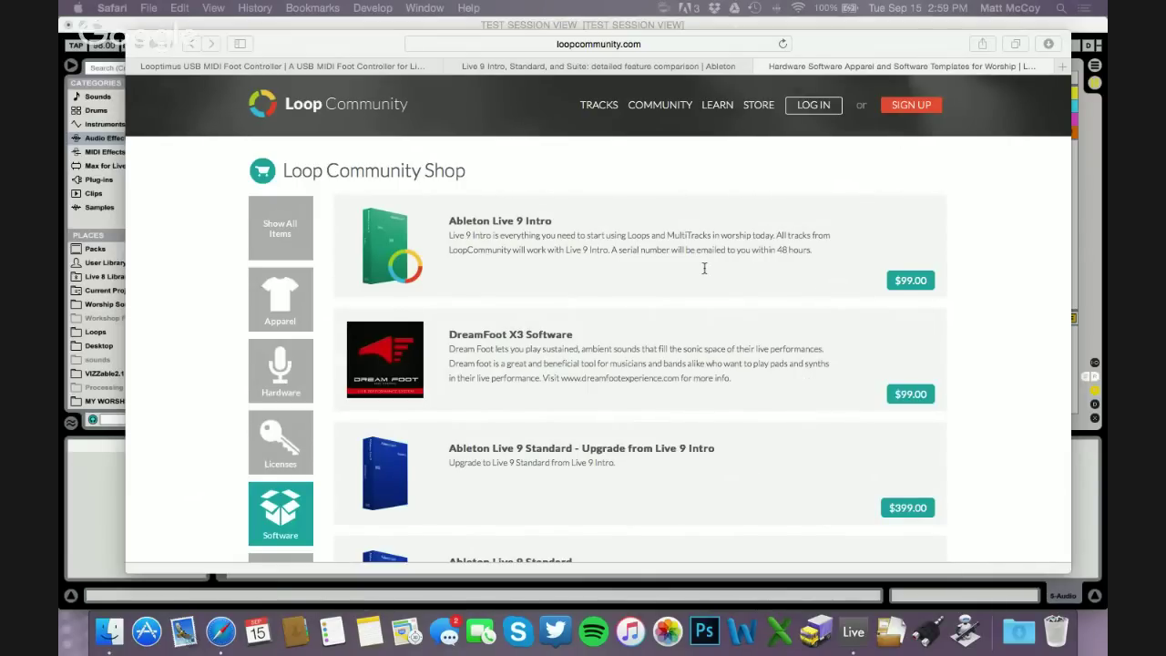
# - Return to Ableton Live and select the empty REVELATION SONG clip slots on tracks 8 and 7
pyautogui.click(1087, 211)
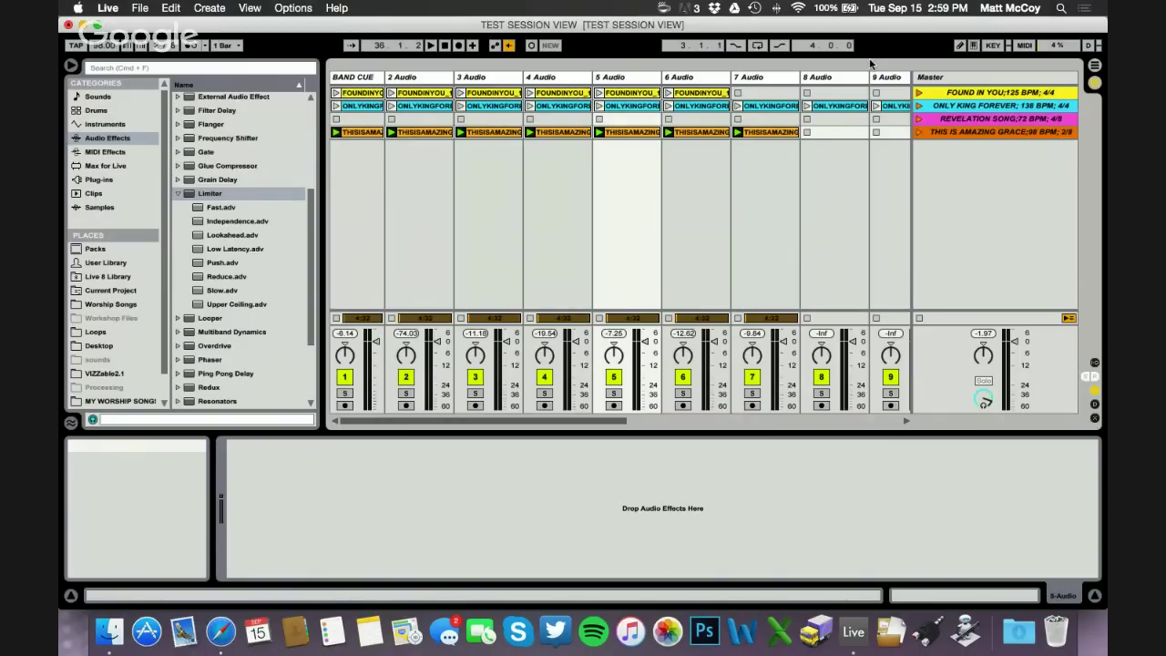
pyautogui.click(745, 182)
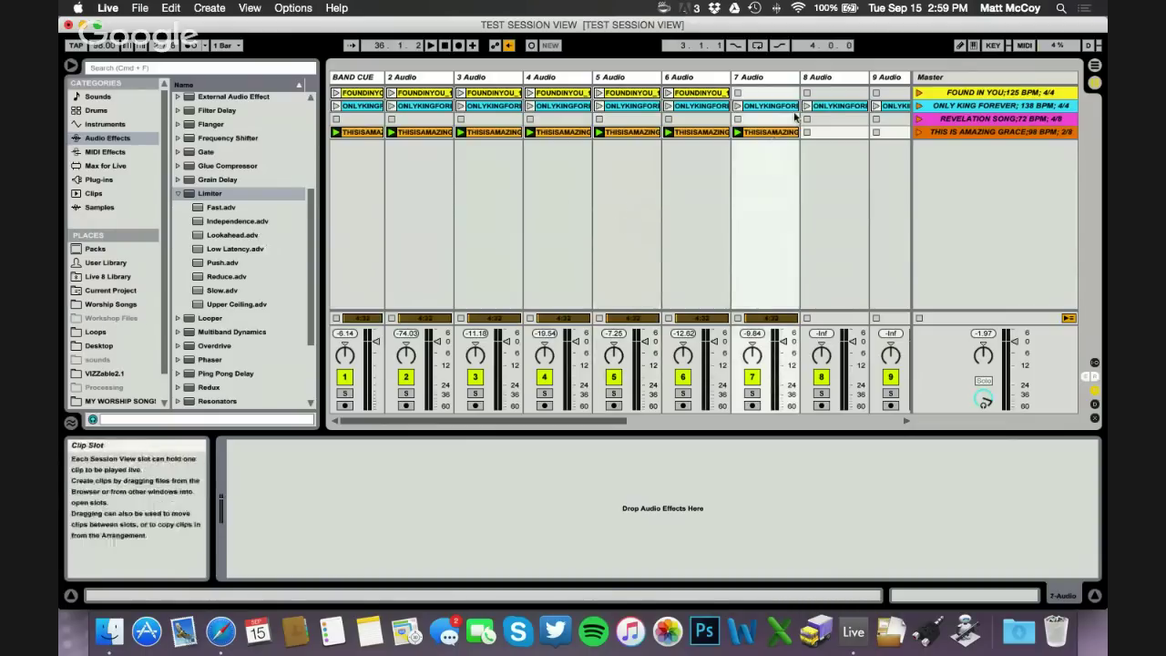
pyautogui.click(824, 119)
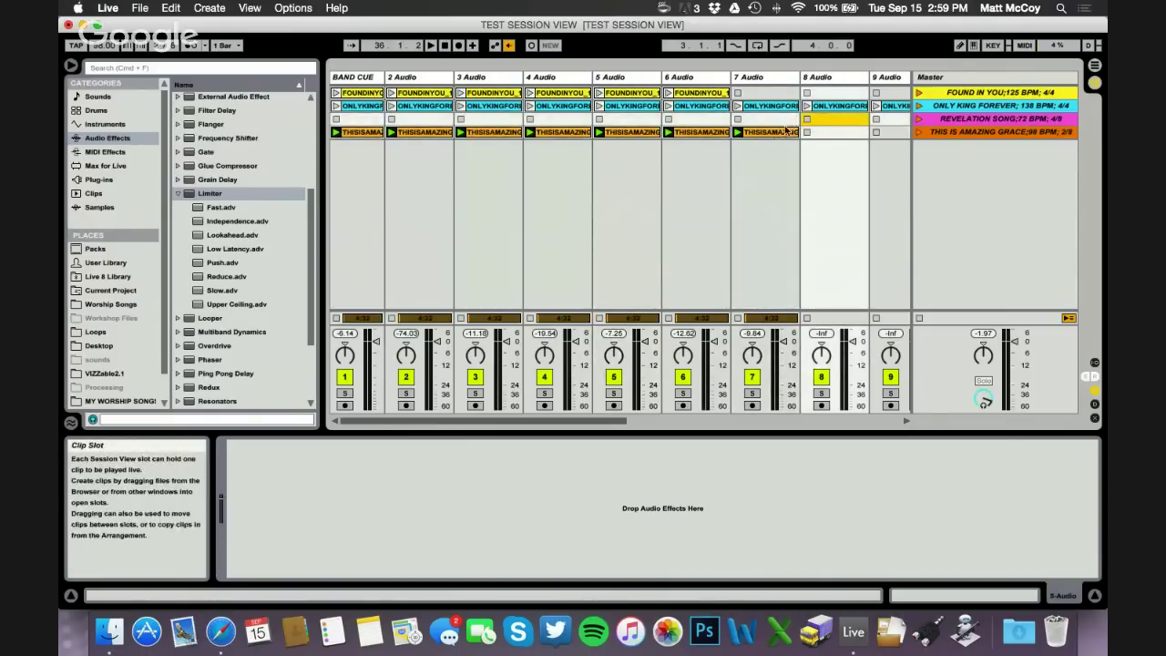
pyautogui.click(789, 120)
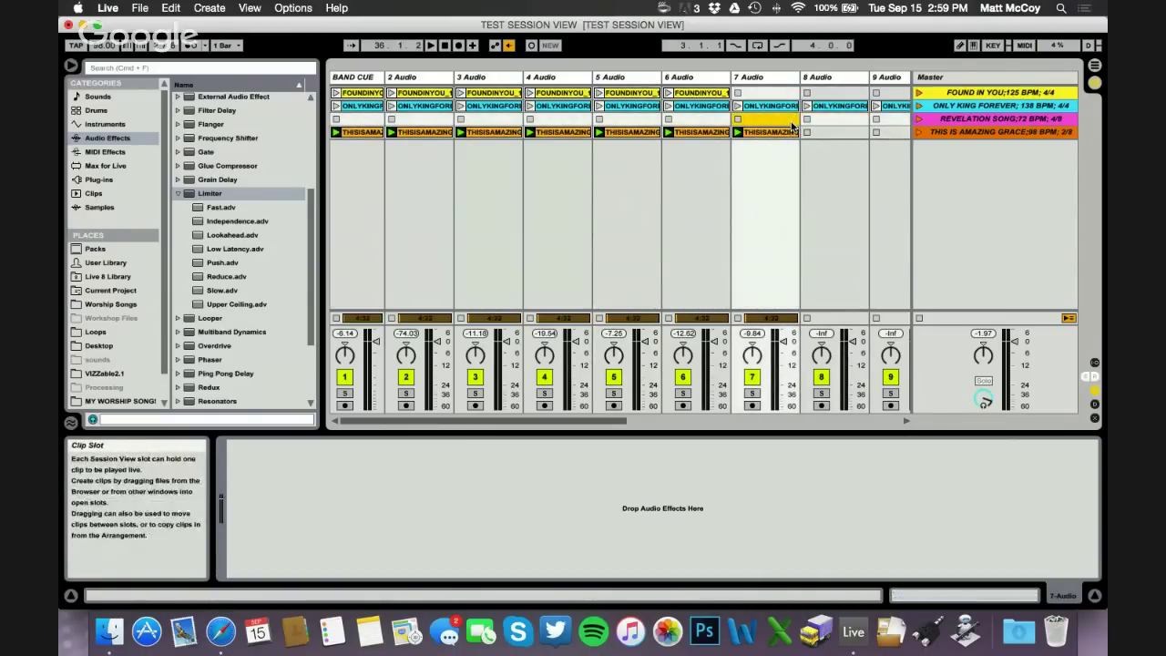